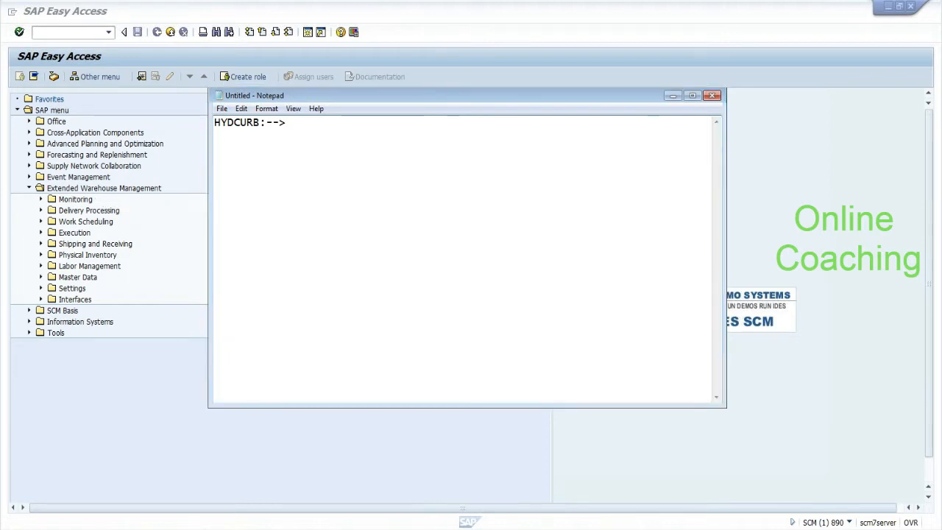
Step: Start Maintain Batches for Product from Extended Warehouse Management > Master Data > Product
{"action": "key", "text": "alt+Tab"}
{"action": "left_click", "coordinate": [42, 278]}
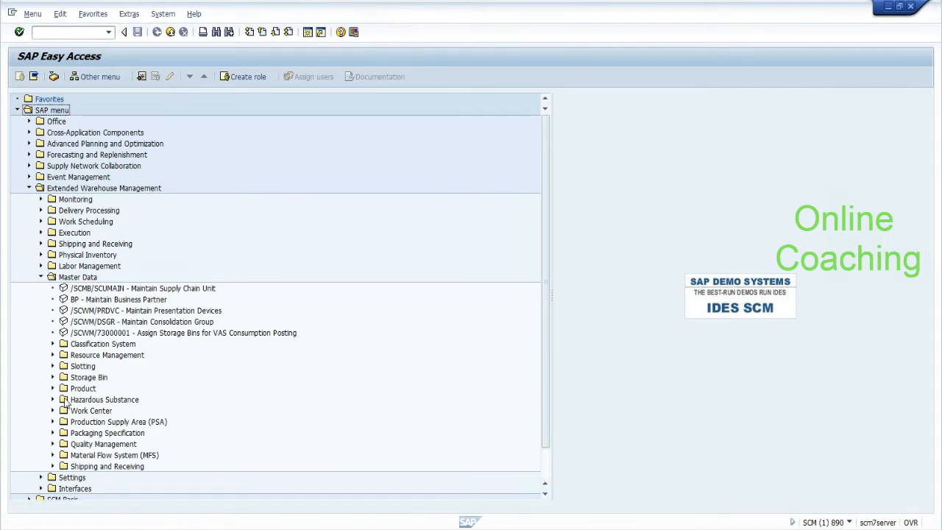
{"action": "left_click", "coordinate": [53, 388]}
{"action": "left_click", "coordinate": [180, 425]}
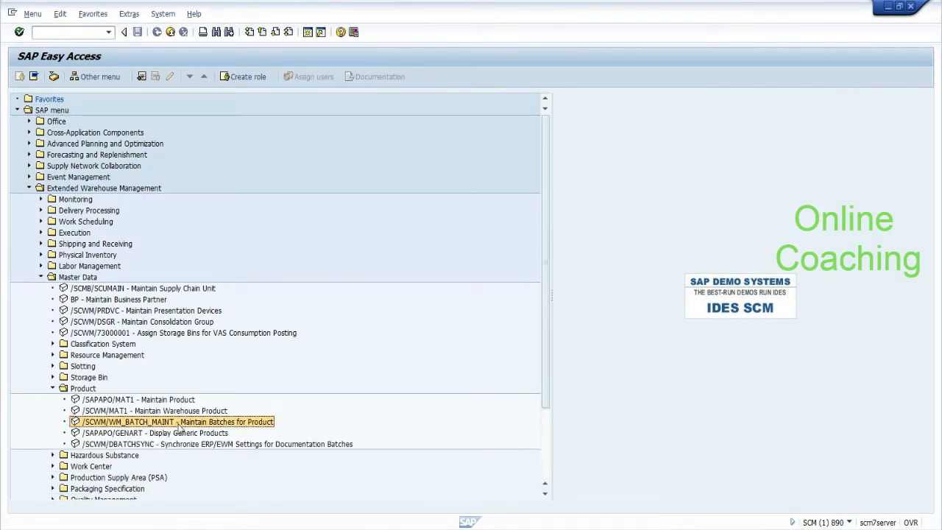
{"action": "double_click", "coordinate": [179, 425]}
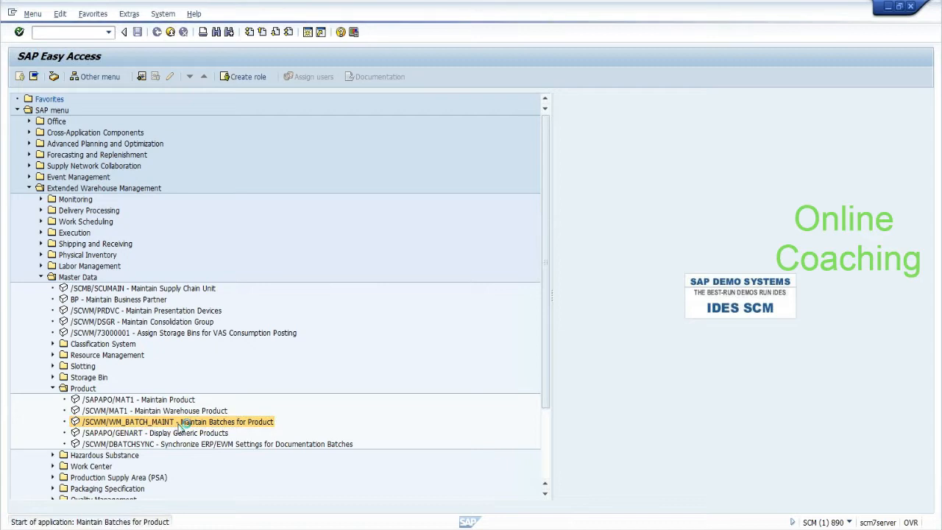
Step: Enter product hyd_curb and search the batch list for its existing batches
{"action": "key", "text": "BackSpace"}
{"action": "key", "text": "Down"}
{"action": "key", "text": "Return"}
{"action": "key", "text": "Tab"}
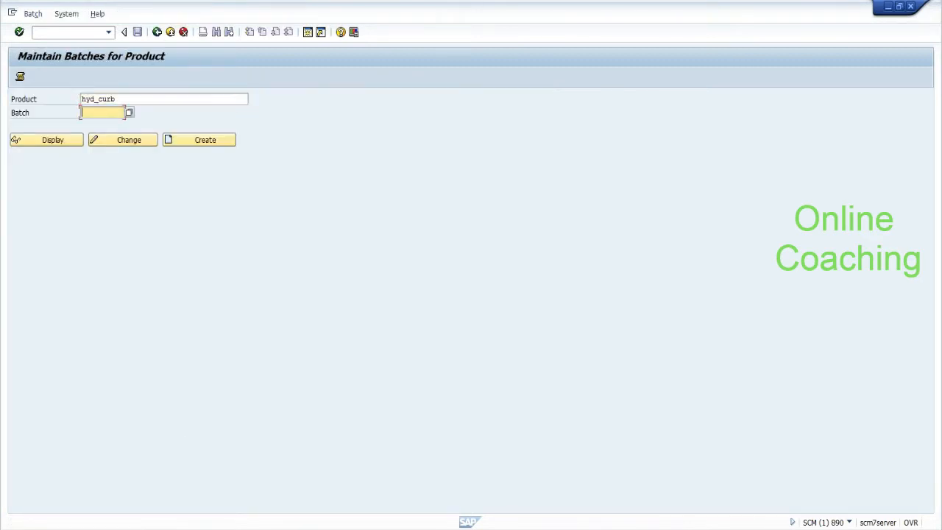
{"action": "left_click", "coordinate": [128, 113]}
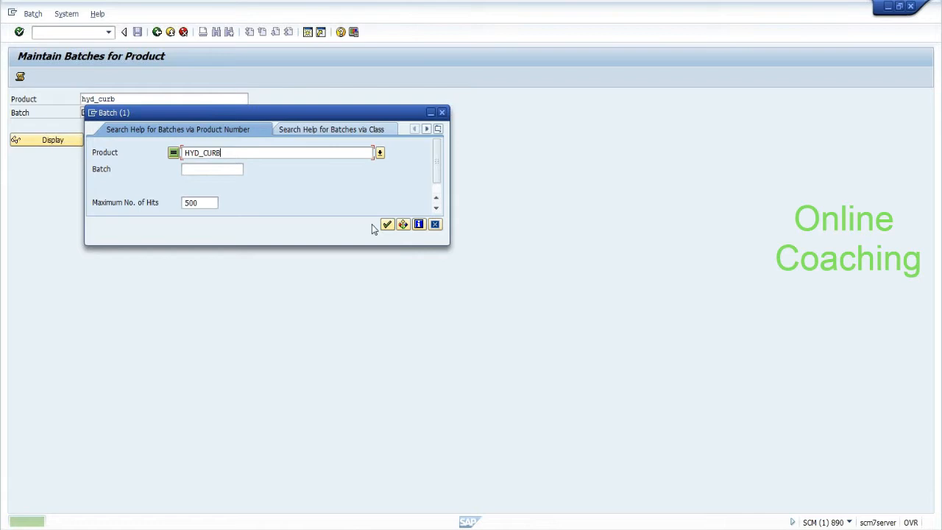
{"action": "left_click", "coordinate": [386, 224]}
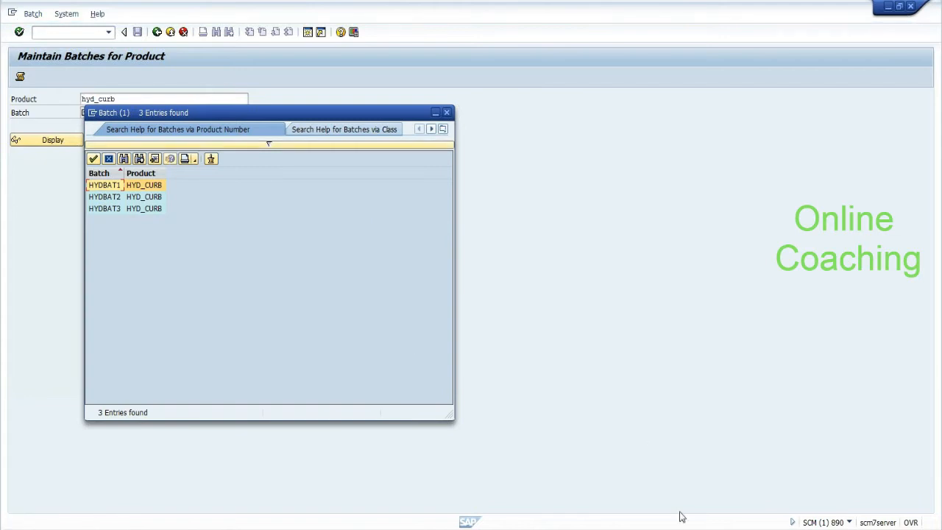
Step: Add lines HYDBAT1:-, HYDBAT2:- and HYDBAT3:- beneath HYDCURB:--> in the Notepad notes
{"action": "key", "text": "alt+Tab"}
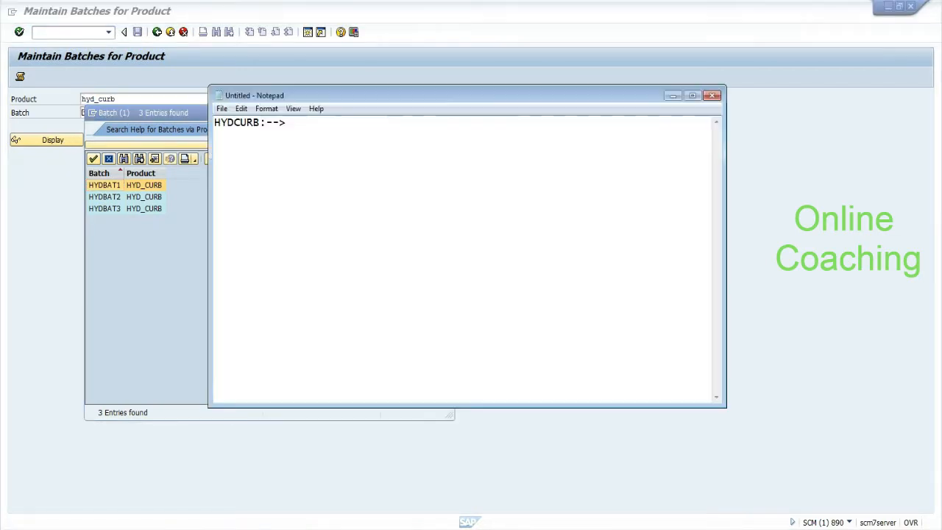
{"action": "left_click_drag", "start_coordinate": [396, 106], "coordinate": [562, 174]}
{"action": "key", "text": "Return"}
{"action": "key", "text": "Return"}
{"action": "type", "text": "HYDBAT1"}
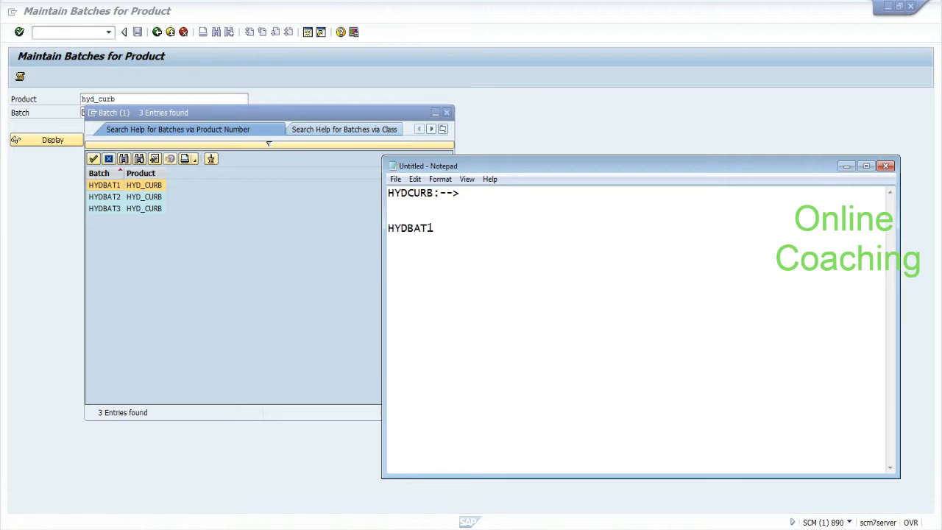
{"action": "key", "text": "Return"}
{"action": "type", "text": "HYDB"}
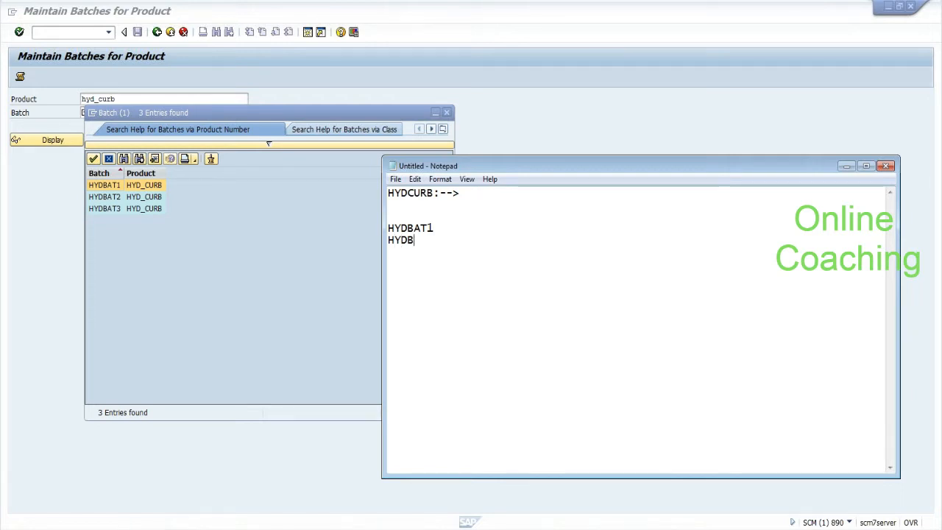
{"action": "type", "text": "AT2"}
{"action": "key", "text": "Return"}
{"action": "type", "text": "HYDBAT3"}
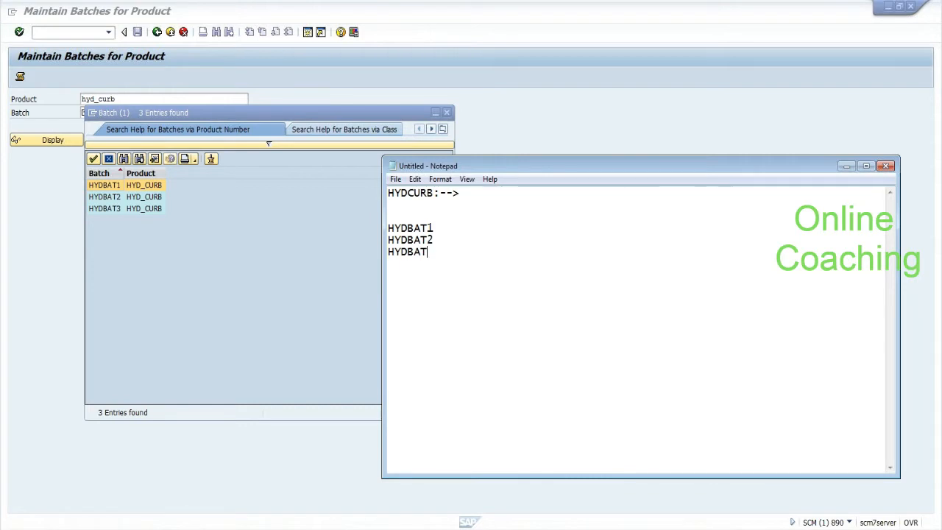
{"action": "type", "text": ":-"}
{"action": "key", "text": "Up"}
{"action": "type", "text": ":-"}
{"action": "key", "text": "Up"}
{"action": "type", "text": ":-"}
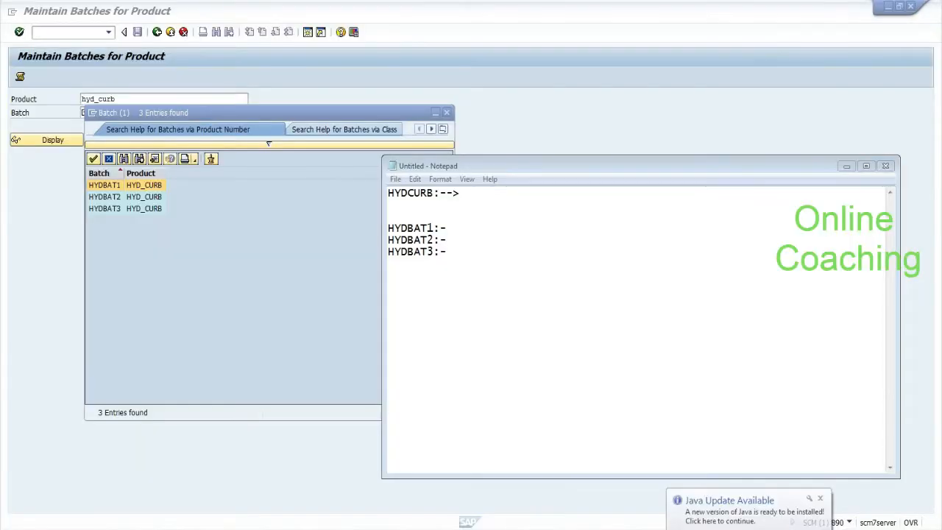
{"action": "left_click", "coordinate": [392, 528]}
{"action": "left_click", "coordinate": [392, 454]}
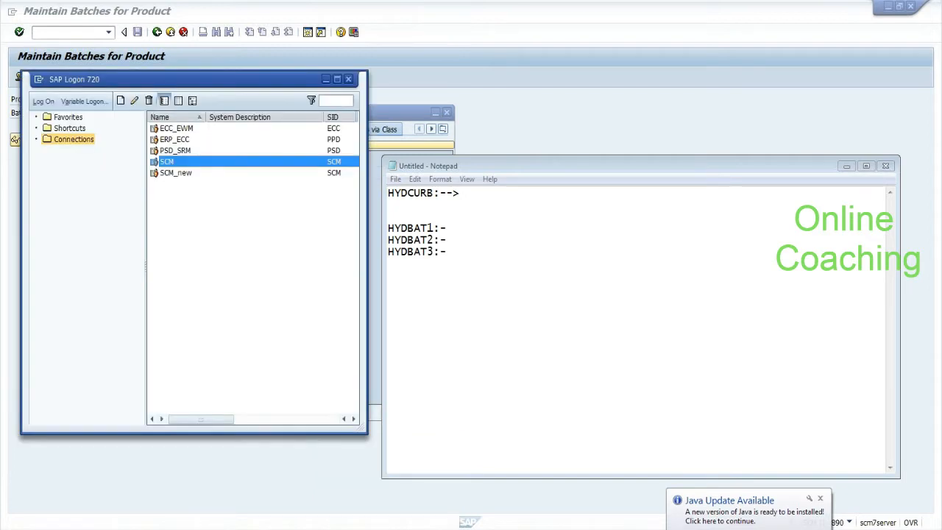
{"action": "left_click", "coordinate": [326, 79]}
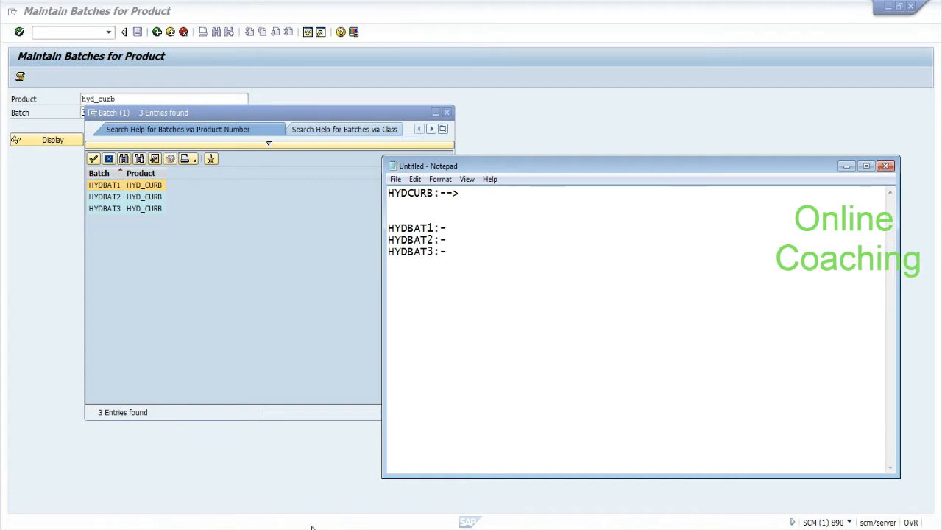
{"action": "left_click_drag", "start_coordinate": [435, 228], "coordinate": [380, 227]}
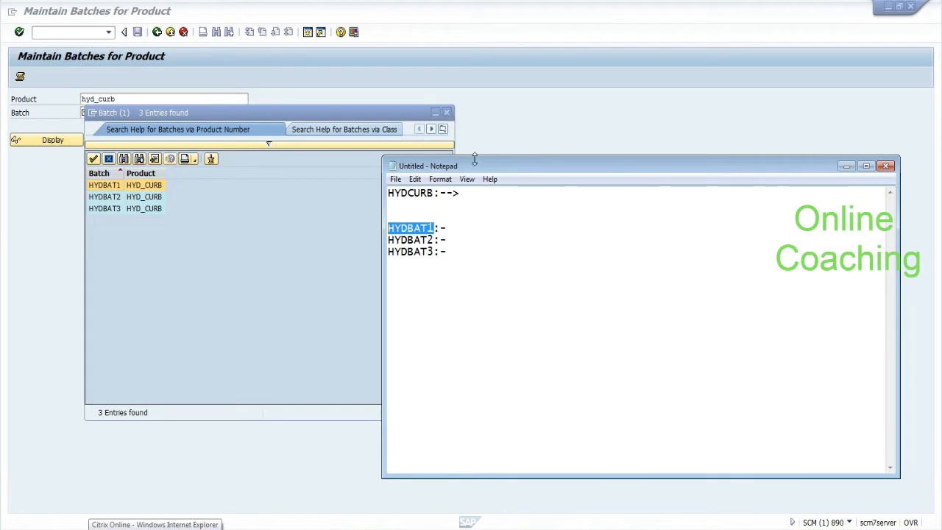
Step: Open ME21N in the ERP session, close the EnjoySAP help panel and turn on Document Overview
{"action": "left_click", "coordinate": [374, 528]}
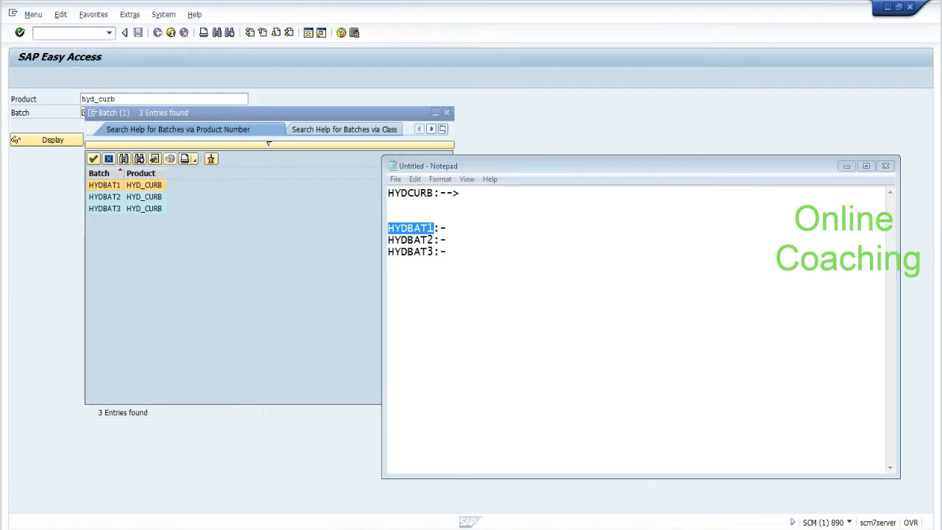
{"action": "type", "text": "/nme"}
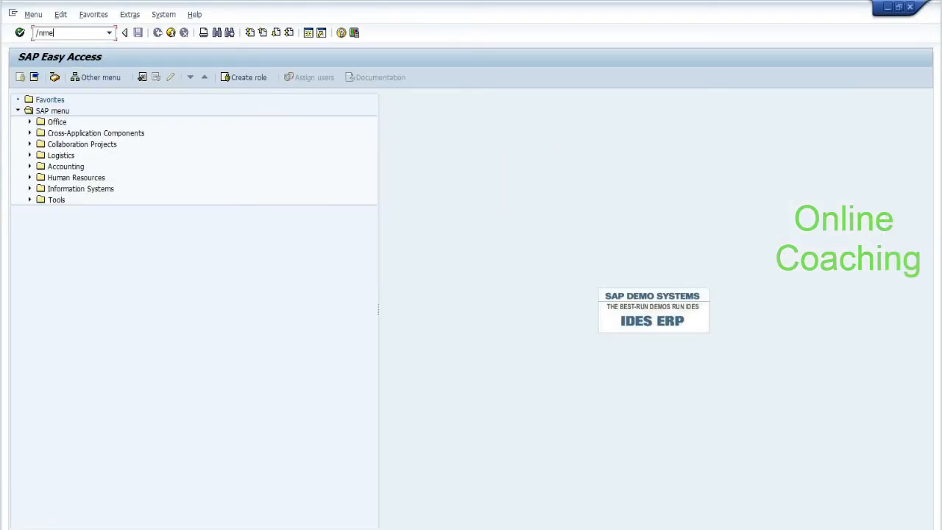
{"action": "type", "text": "21n"}
{"action": "key", "text": "Return"}
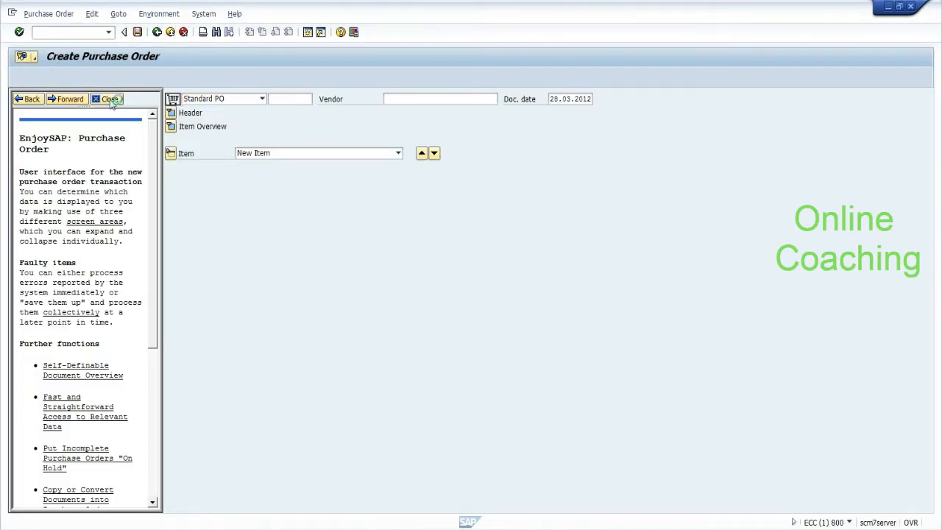
{"action": "left_click", "coordinate": [105, 99]}
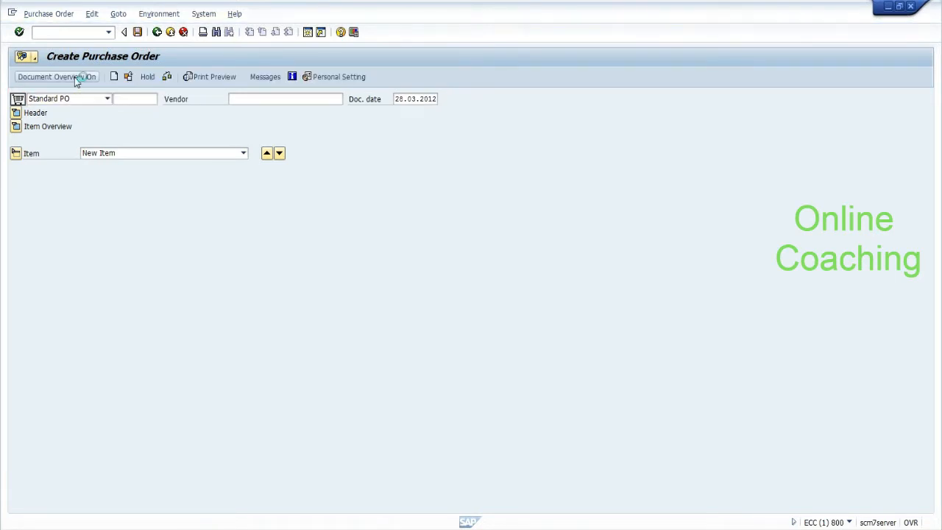
{"action": "left_click", "coordinate": [76, 76]}
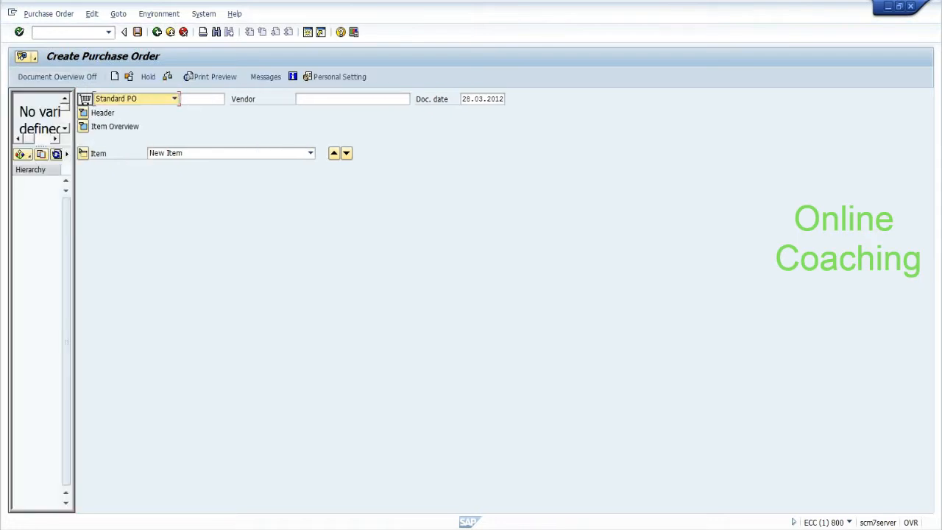
Step: Fill in vendor 1000 and header org data: purchasing org 1000, group 001, company code 1000
{"action": "left_click", "coordinate": [352, 98]}
{"action": "type", "text": "1000"}
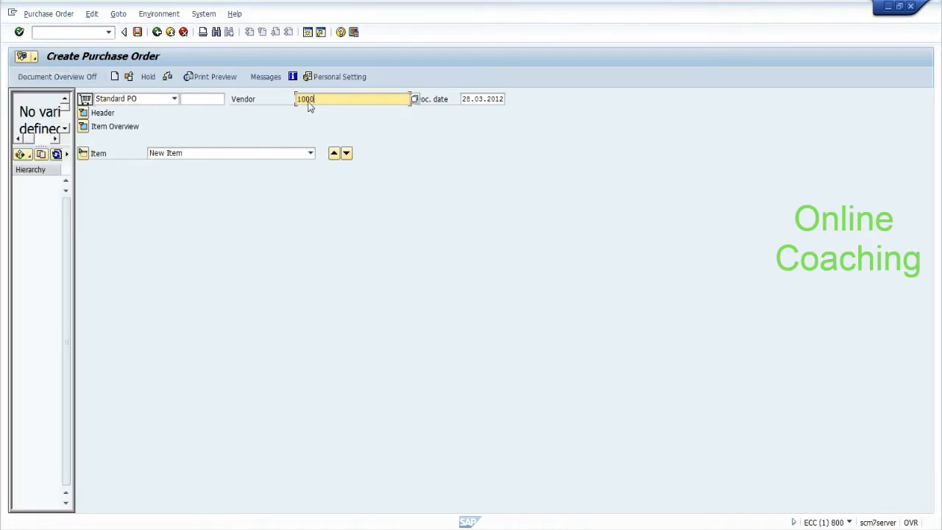
{"action": "key", "text": "Return"}
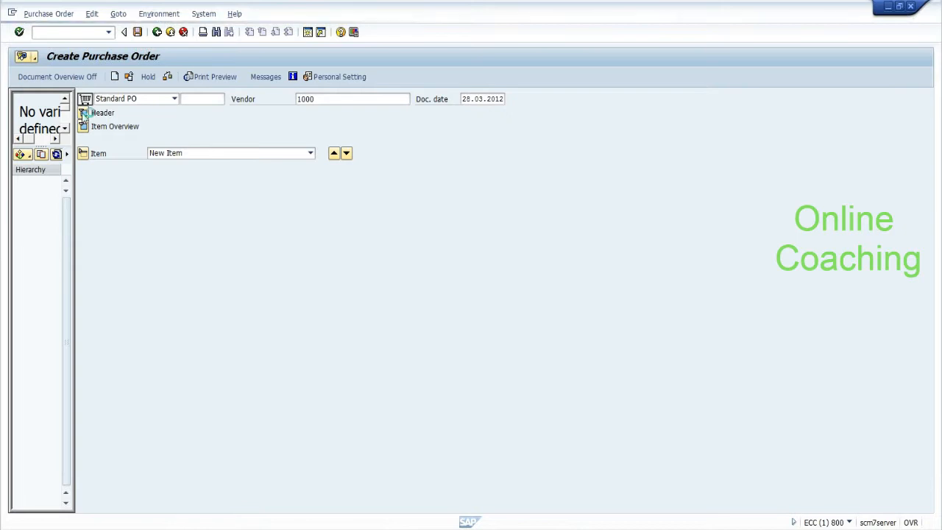
{"action": "left_click", "coordinate": [83, 116]}
{"action": "type", "text": "1000"}
{"action": "key", "text": "Tab"}
{"action": "type", "text": "001"}
{"action": "key", "text": "Tab"}
{"action": "type", "text": "1000"}
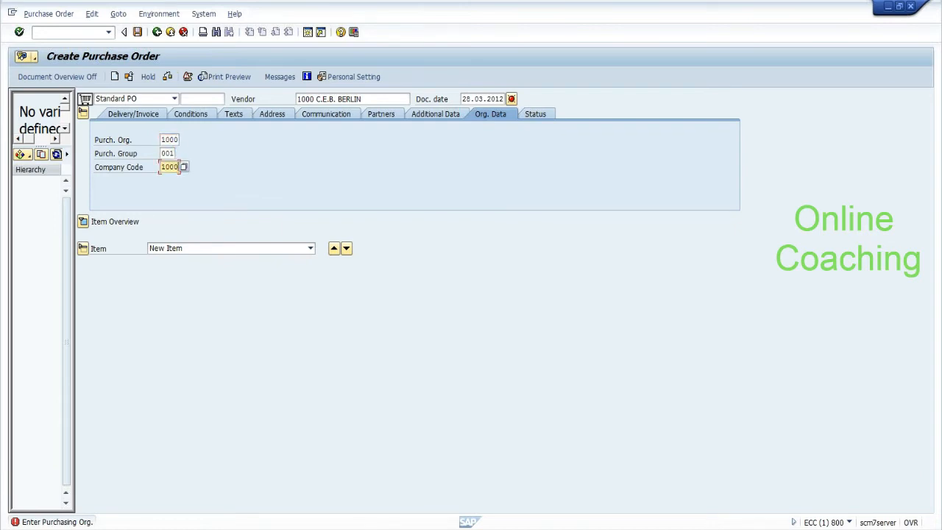
Step: Add item 10 for material HYDCURB with quantity 100 and confirm it
{"action": "left_click", "coordinate": [83, 222]}
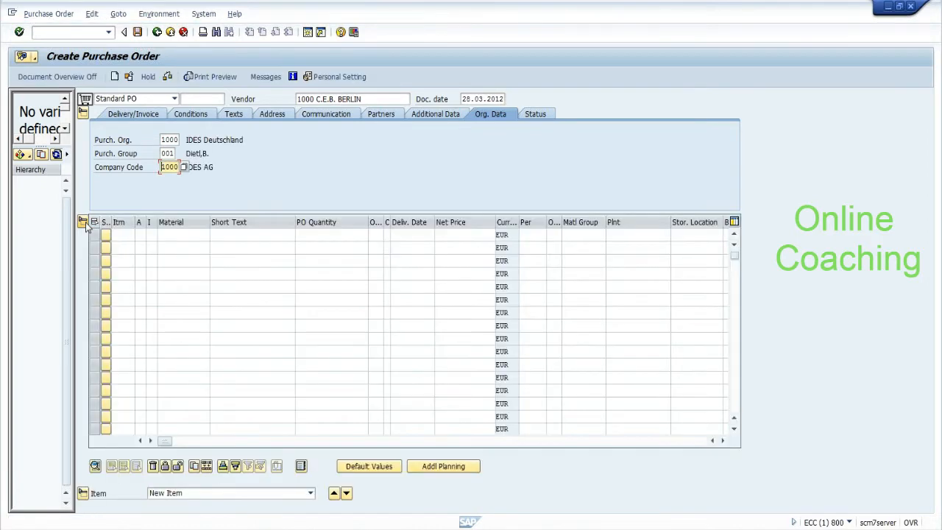
{"action": "left_click", "coordinate": [126, 234]}
{"action": "type", "text": "10"}
{"action": "key", "text": "Tab"}
{"action": "key", "text": "Tab"}
{"action": "key", "text": "Tab"}
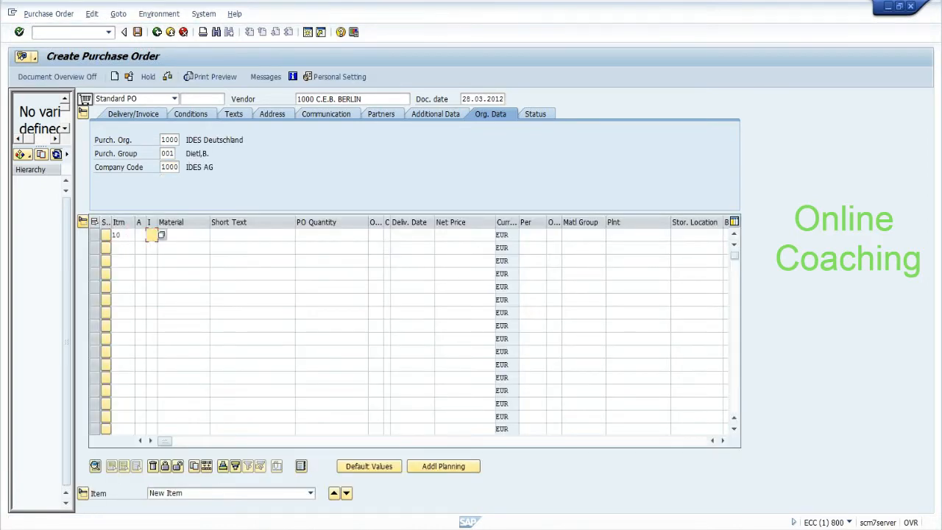
{"action": "key", "text": "F4"}
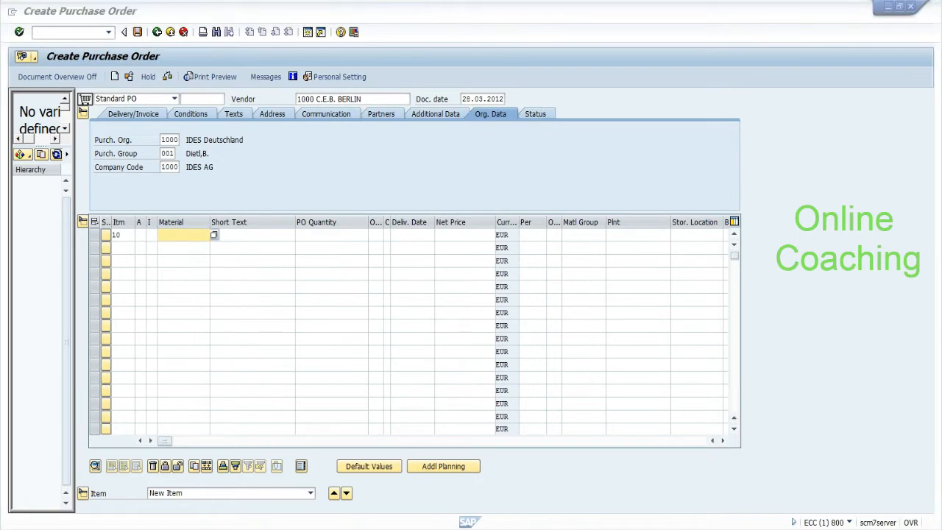
{"action": "key", "text": "alt+Tab"}
{"action": "left_click_drag", "start_coordinate": [434, 192], "coordinate": [380, 195]}
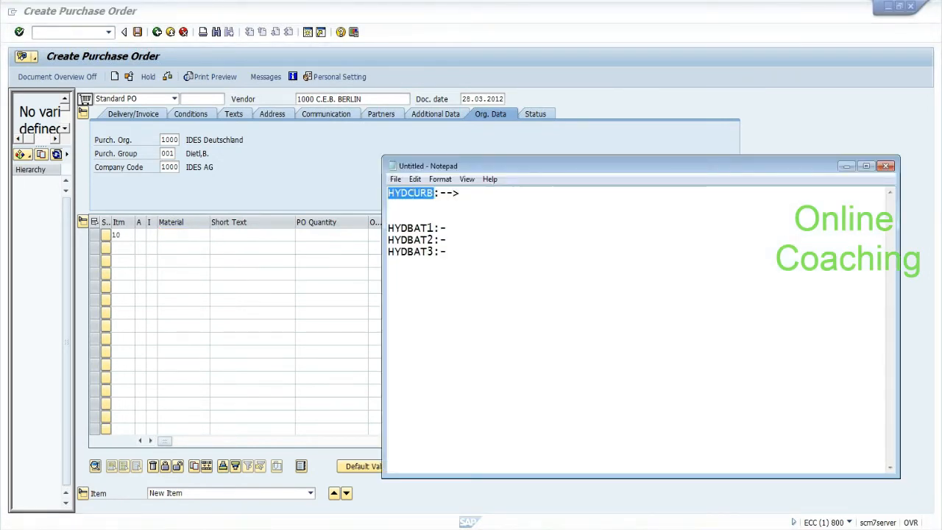
{"action": "key", "text": "alt+Tab"}
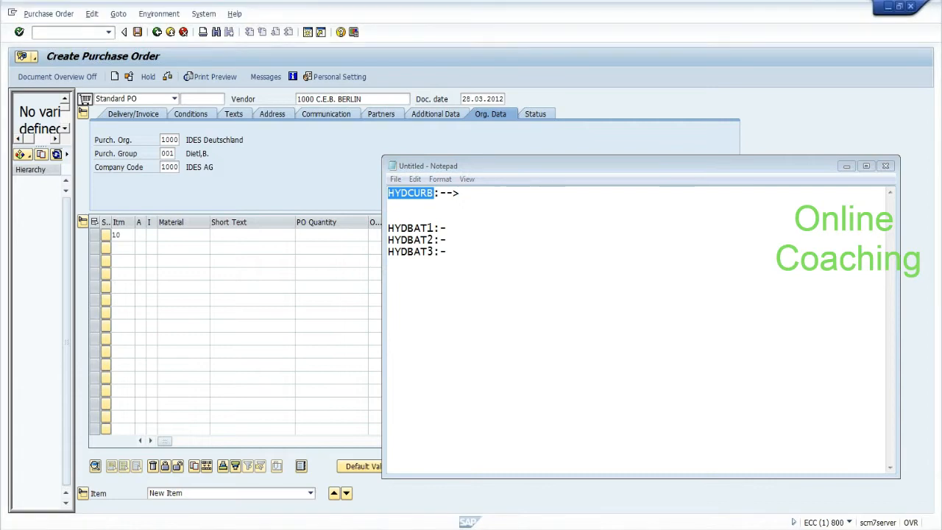
{"action": "type", "text": "hydcurb"}
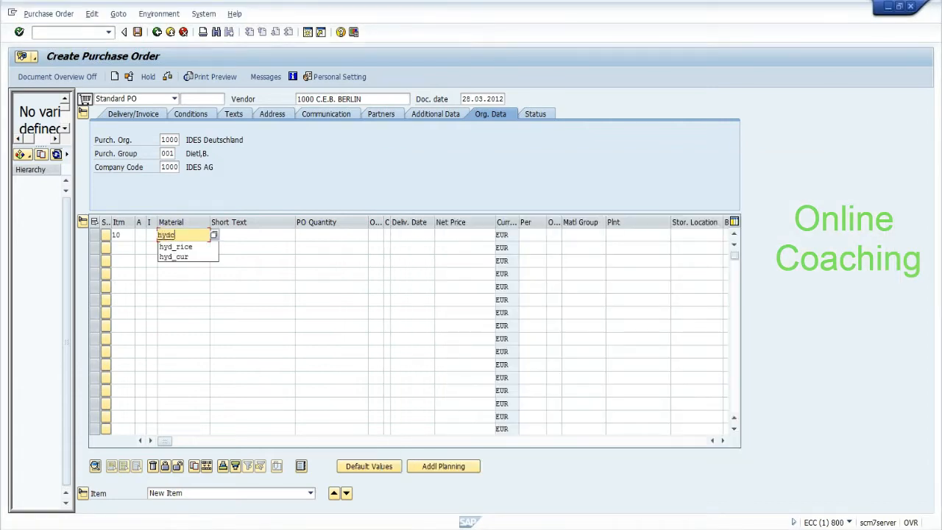
{"action": "key", "text": "Tab"}
{"action": "key", "text": "Tab"}
{"action": "type", "text": "100"}
{"action": "key", "text": "Return"}
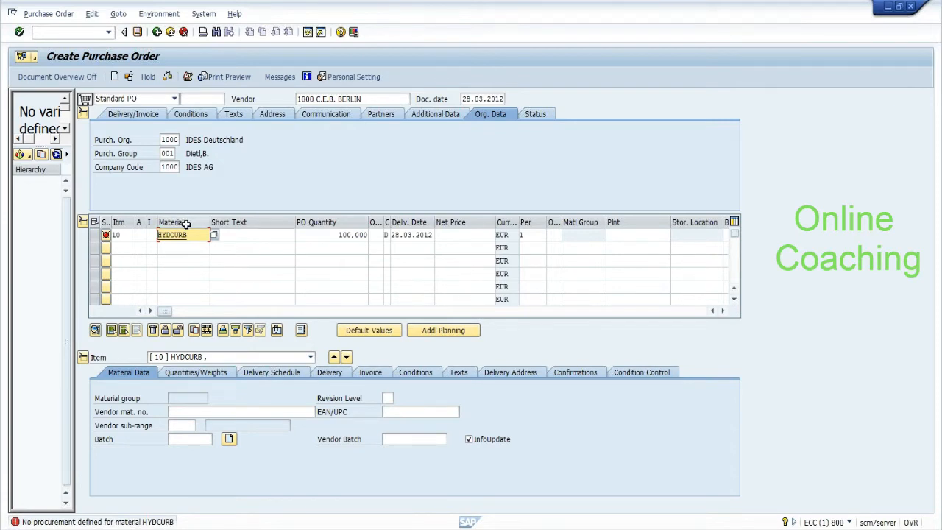
{"action": "left_click_drag", "start_coordinate": [189, 235], "coordinate": [157, 234]}
Step: Start the Create Material transaction with /nmm0
{"action": "key", "text": "ctrl+c"}
{"action": "left_click", "coordinate": [66, 33]}
{"action": "type", "text": "/nmm01"}
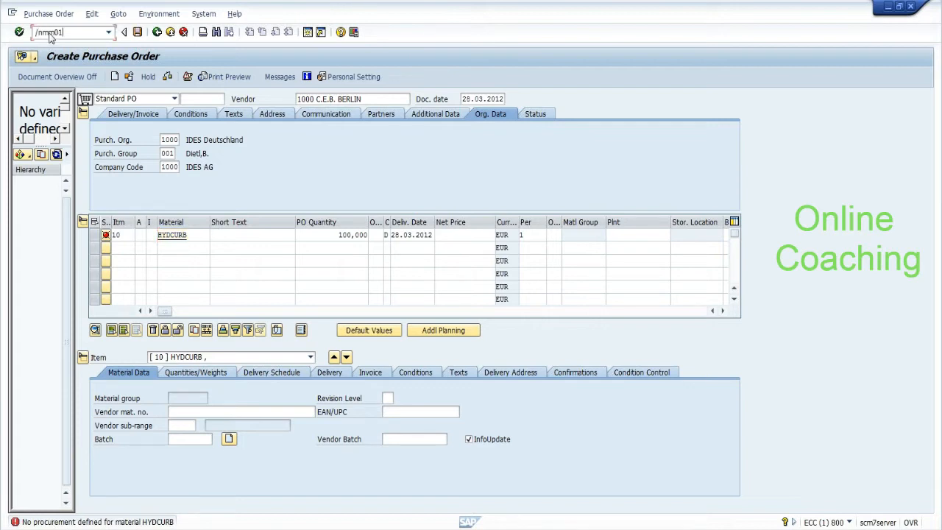
{"action": "key", "text": "Return"}
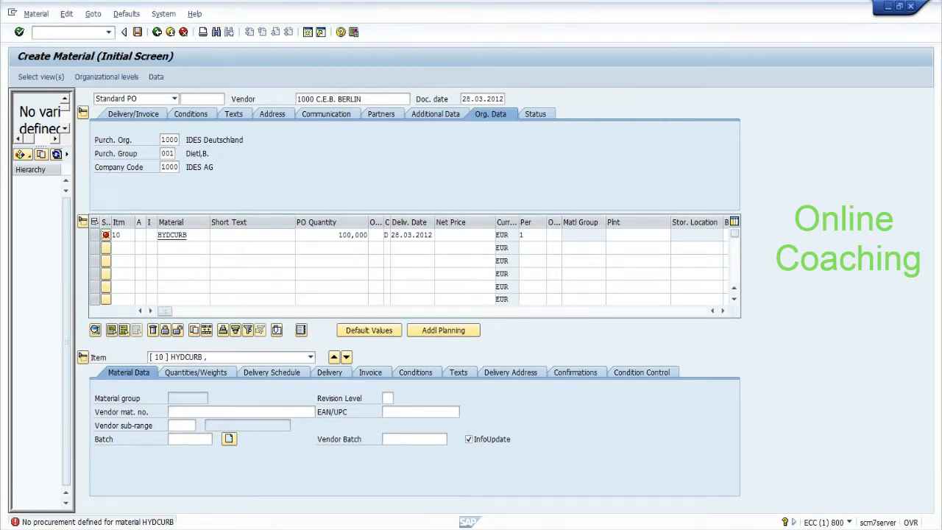
Step: Choose material HYD_CURB, industry sector Food and Related Products and material type Trading goods
{"action": "type", "text": "hy"}
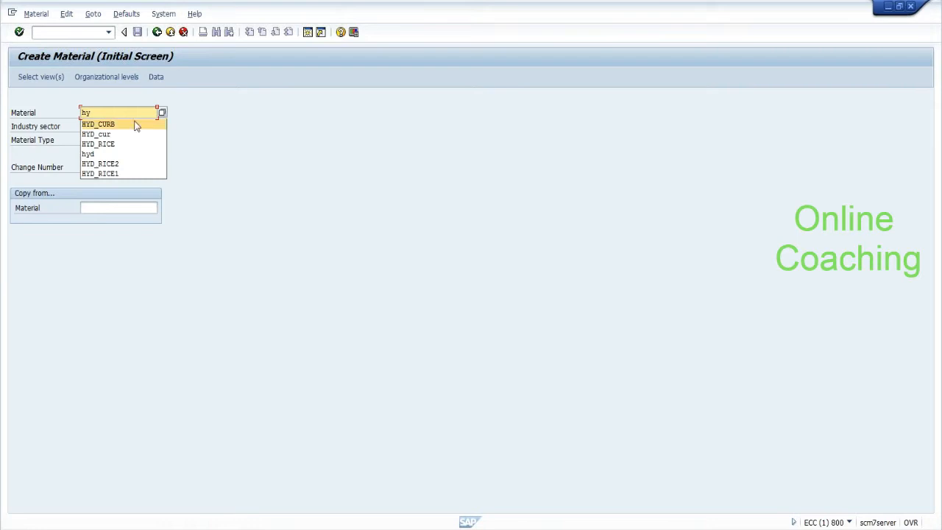
{"action": "left_click", "coordinate": [120, 125]}
{"action": "left_click", "coordinate": [117, 127]}
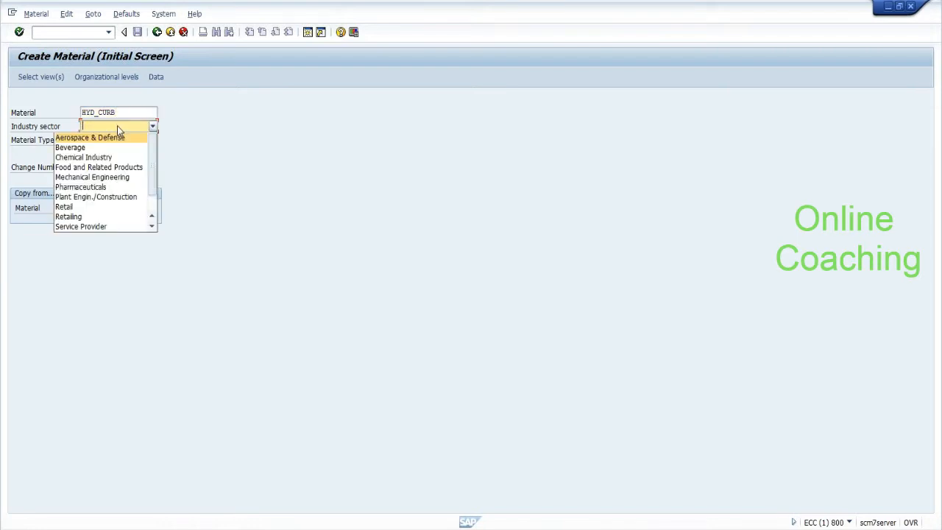
{"action": "key", "text": "Down"}
{"action": "key", "text": "Down"}
{"action": "key", "text": "Down"}
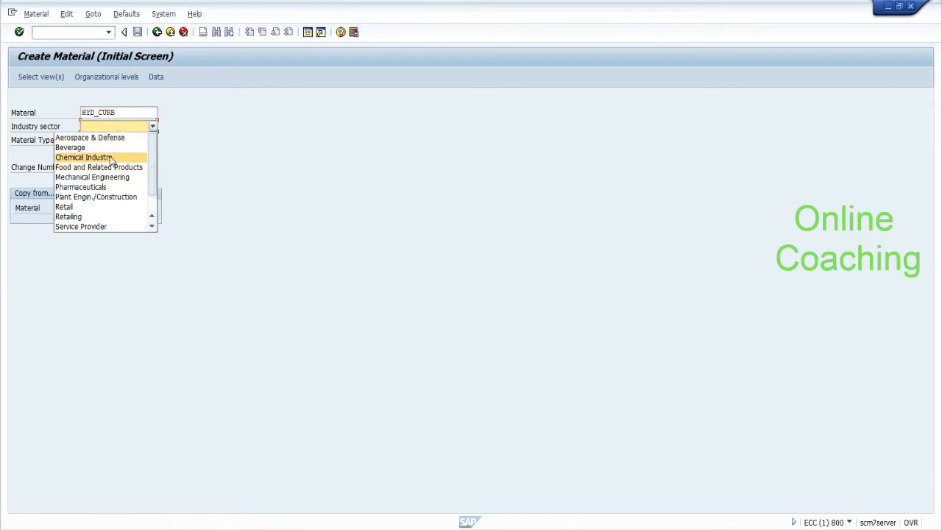
{"action": "left_click", "coordinate": [100, 167]}
{"action": "left_click", "coordinate": [101, 141]}
{"action": "key", "text": "t"}
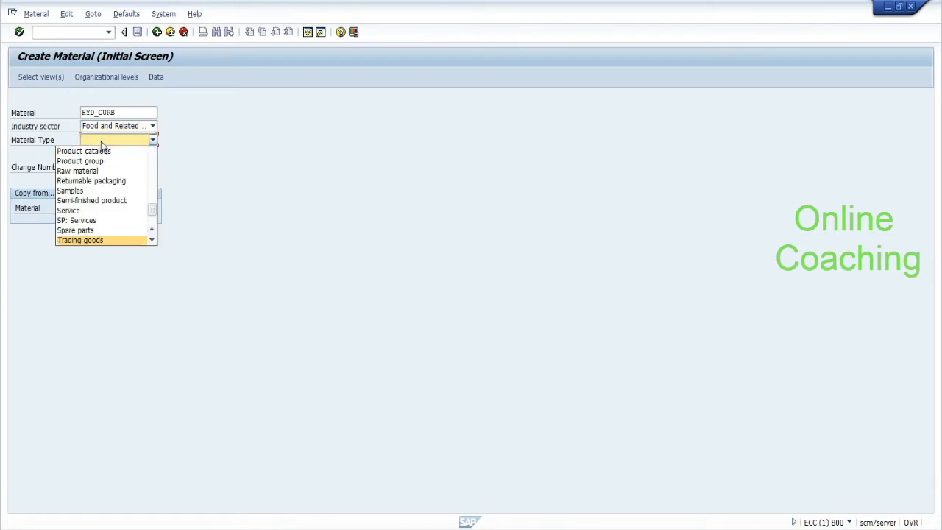
{"action": "left_click", "coordinate": [92, 241]}
{"action": "key", "text": "Return"}
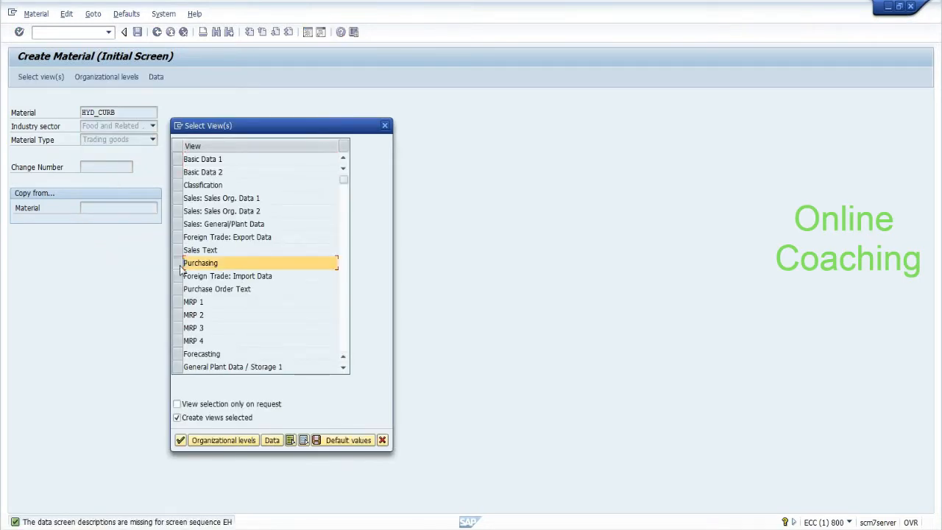
Step: Try plant HYDP for the Purchasing view, dismiss the 'material already exists' error and cancel back
{"action": "left_click", "coordinate": [180, 442]}
{"action": "type", "text": "hydp"}
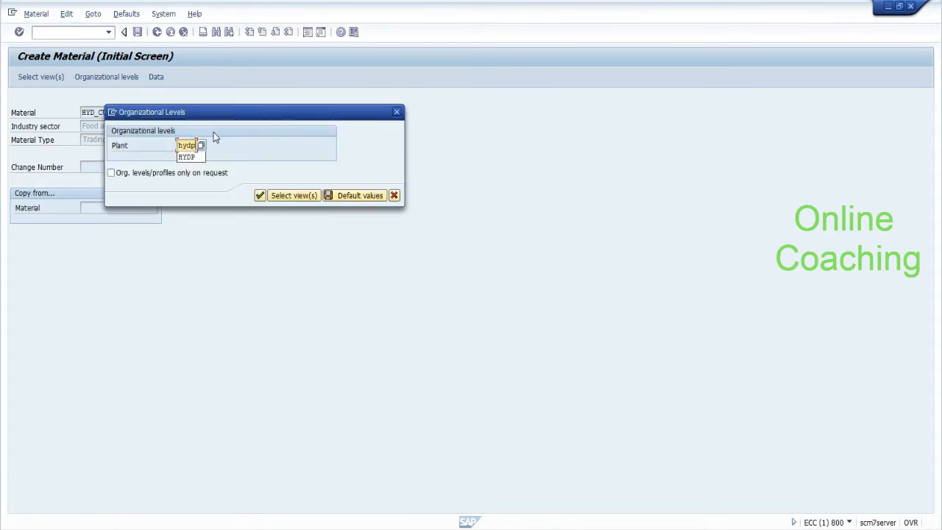
{"action": "left_click", "coordinate": [259, 196]}
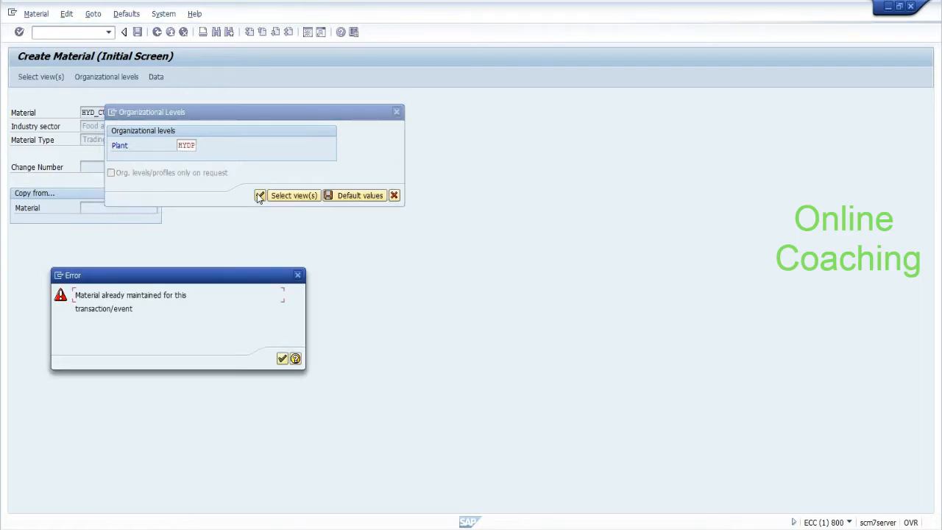
{"action": "left_click", "coordinate": [281, 359]}
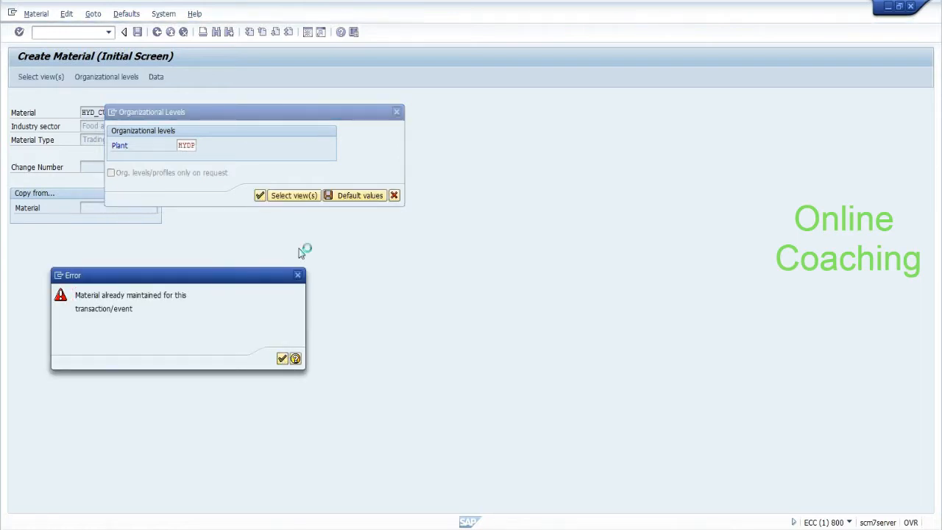
{"action": "left_click", "coordinate": [394, 196]}
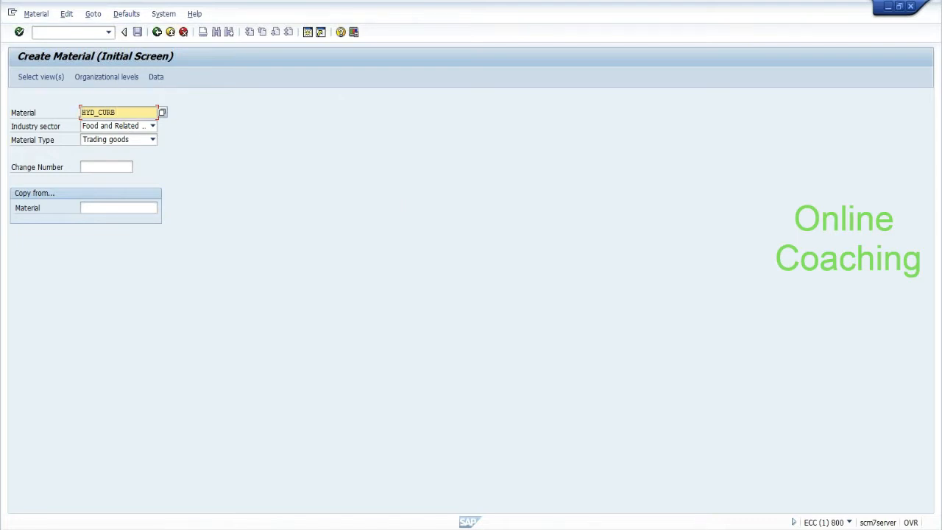
{"action": "key", "text": "alt+Tab"}
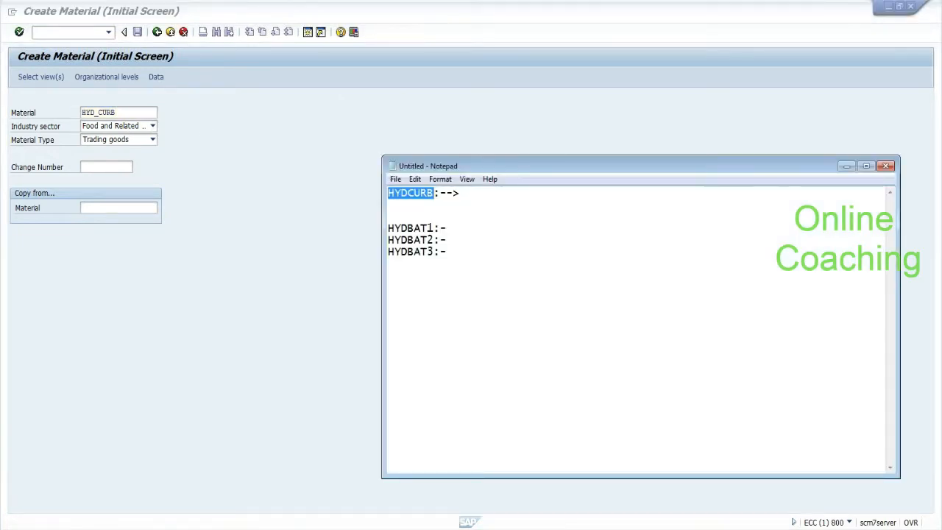
{"action": "key", "text": "alt+Tab"}
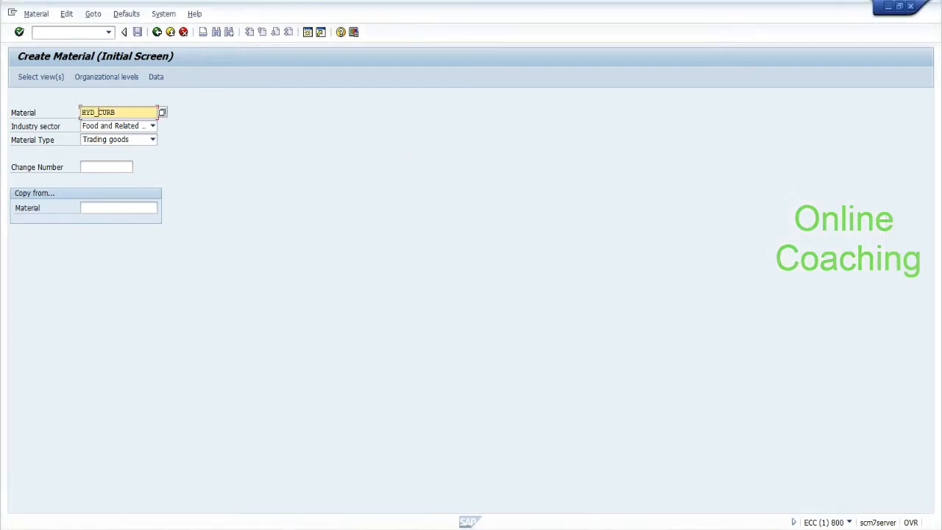
{"action": "key", "text": "Return"}
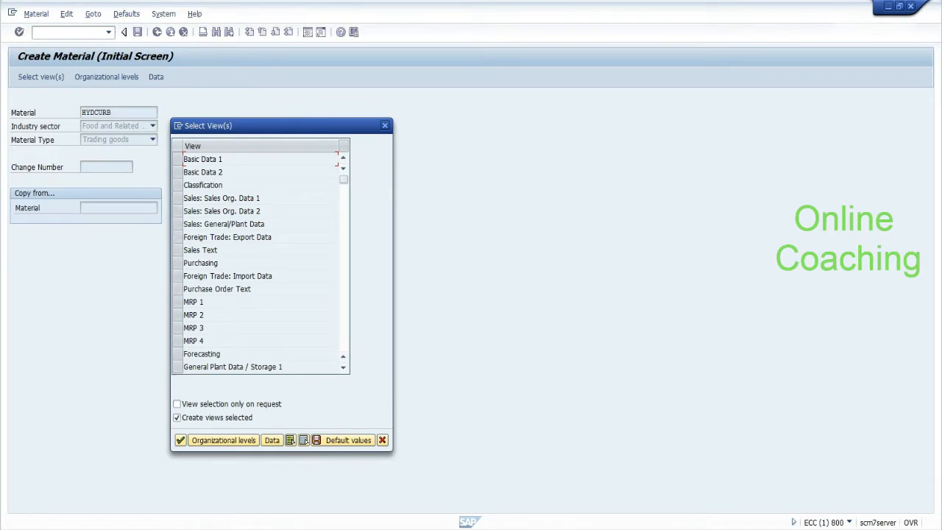
Step: Tick the Purchasing view and enter plant HYDP to reach HYDCURB's purchasing data
{"action": "left_click", "coordinate": [346, 337]}
{"action": "left_click", "coordinate": [343, 236]}
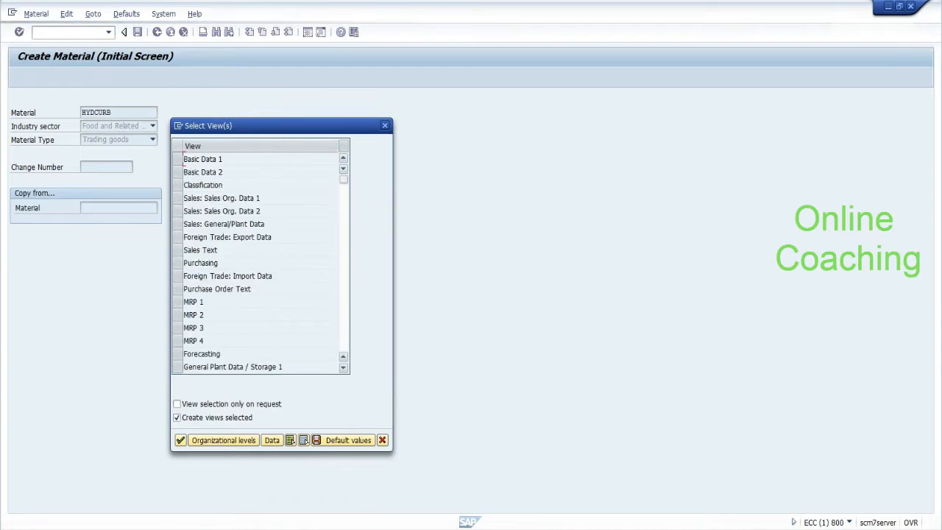
{"action": "left_click", "coordinate": [177, 263]}
{"action": "left_click", "coordinate": [180, 440]}
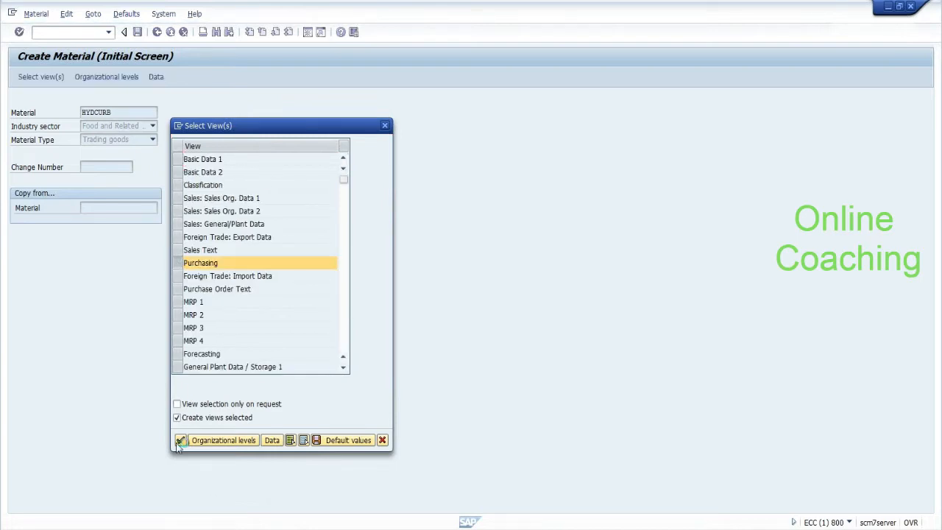
{"action": "type", "text": "hydp"}
{"action": "key", "text": "Return"}
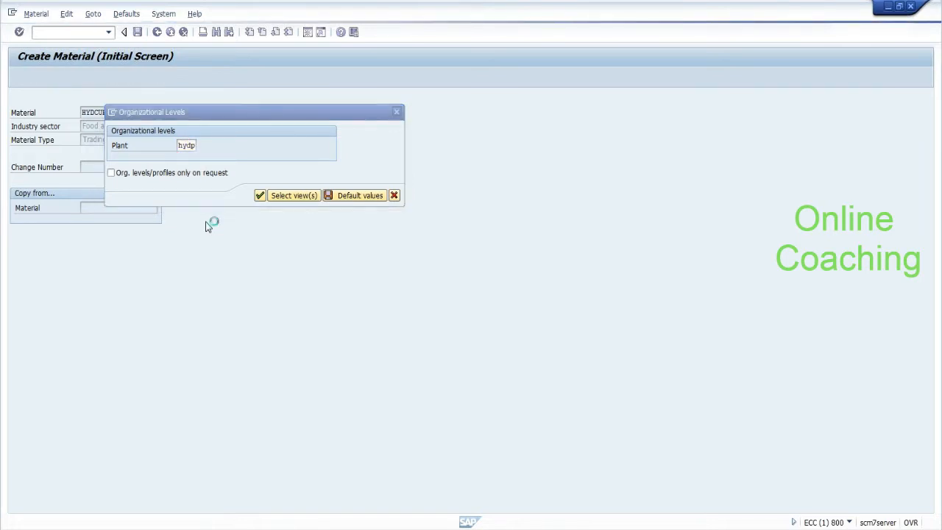
{"action": "type", "text": "ou"}
{"action": "key", "text": "BackSpace"}
{"action": "key", "text": "BackSpace"}
Step: Enter description 'purchase', base unit EA, purchasing group 000 and material group 001, then save
{"action": "type", "text": "p"}
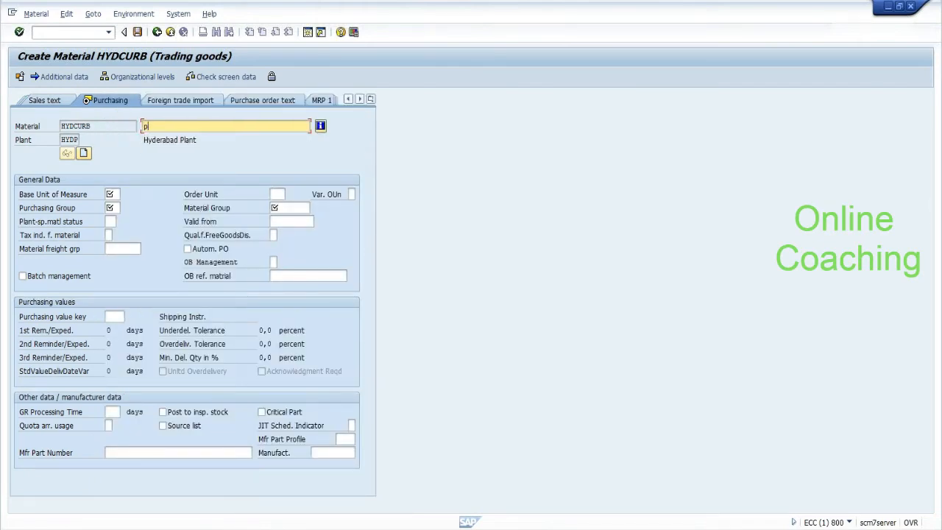
{"action": "type", "text": "urchase"}
{"action": "key", "text": "Return"}
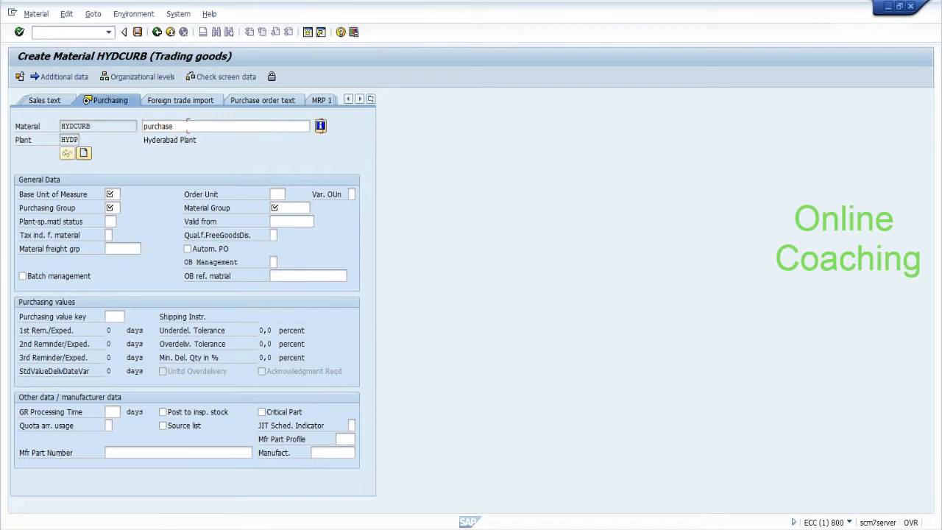
{"action": "left_click", "coordinate": [110, 194]}
{"action": "type", "text": "EA"}
{"action": "left_click", "coordinate": [112, 208]}
{"action": "type", "text": "000"}
{"action": "key", "text": "Tab"}
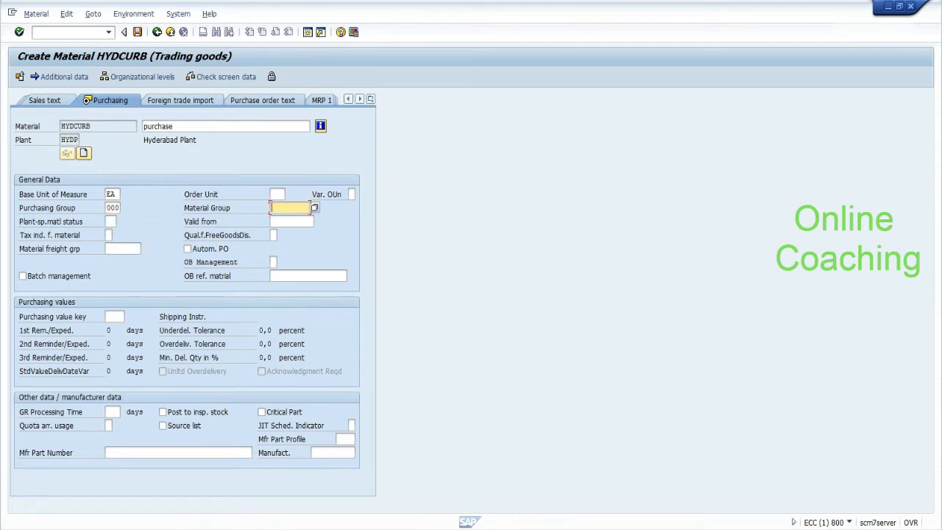
{"action": "left_click", "coordinate": [314, 209]}
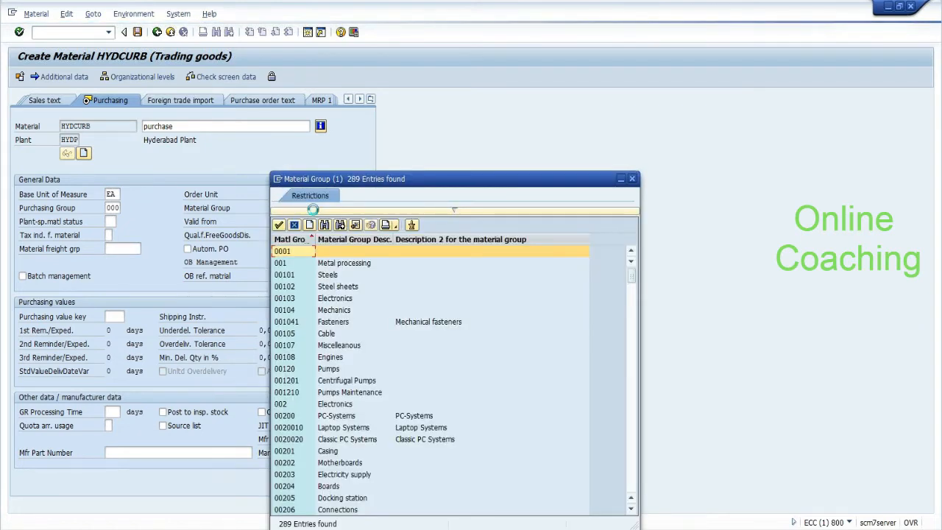
{"action": "left_click", "coordinate": [285, 252]}
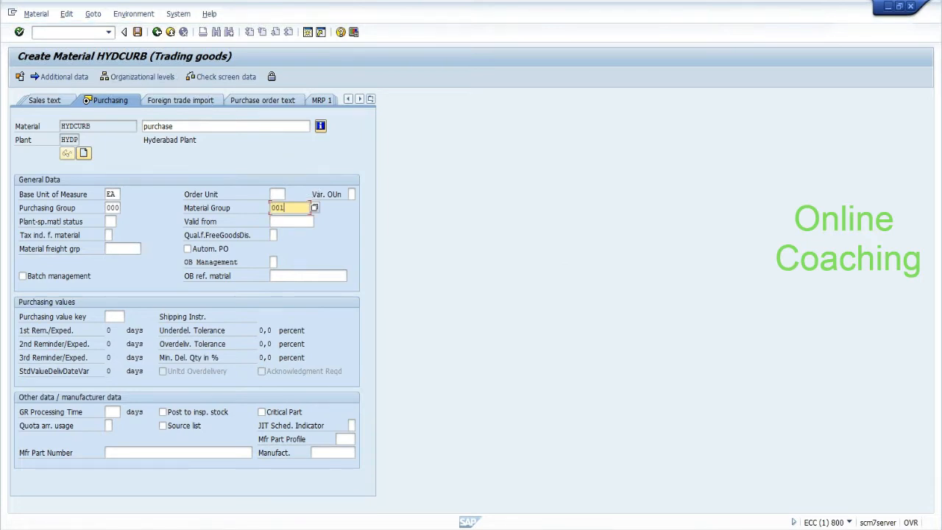
{"action": "left_click", "coordinate": [138, 34]}
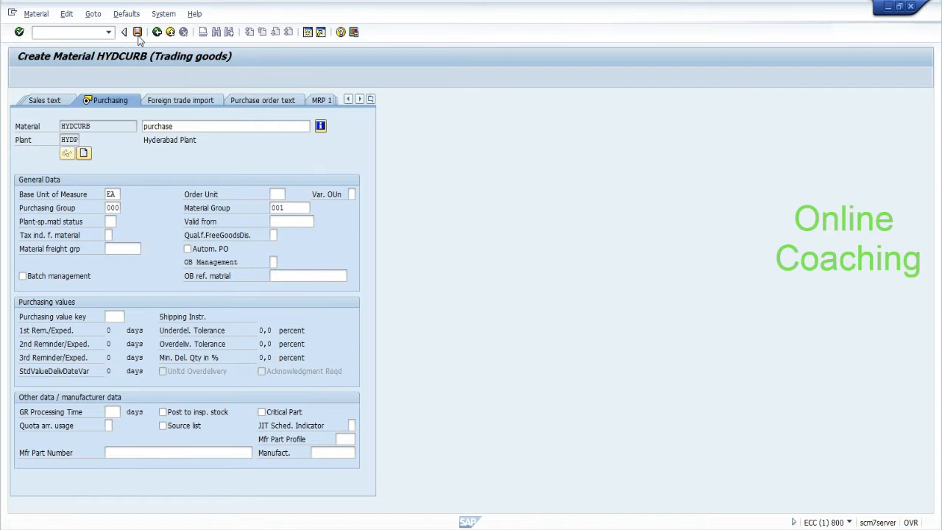
Step: Run /nme2 to view the HYD_CURB batches, then go back to the Create Purchase Order window
{"action": "left_click", "coordinate": [102, 33]}
{"action": "type", "text": "/nme21n"}
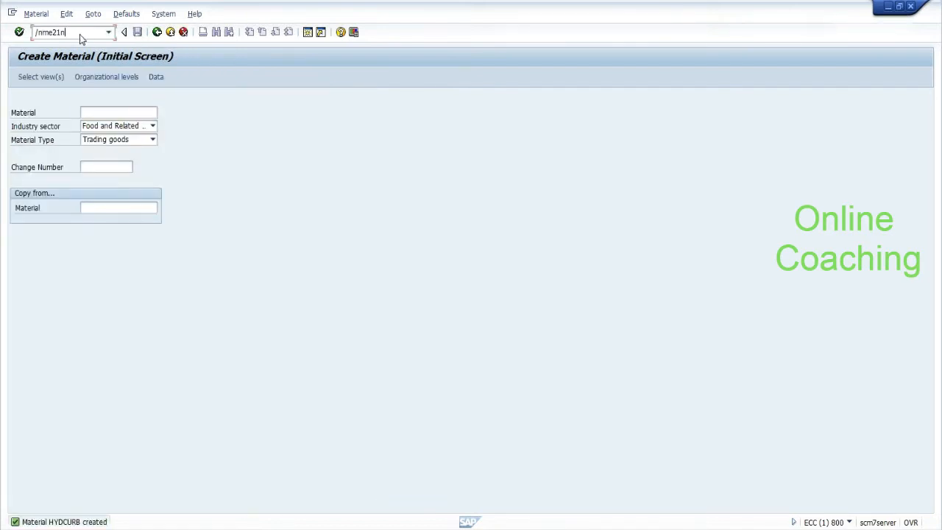
{"action": "key", "text": "Return"}
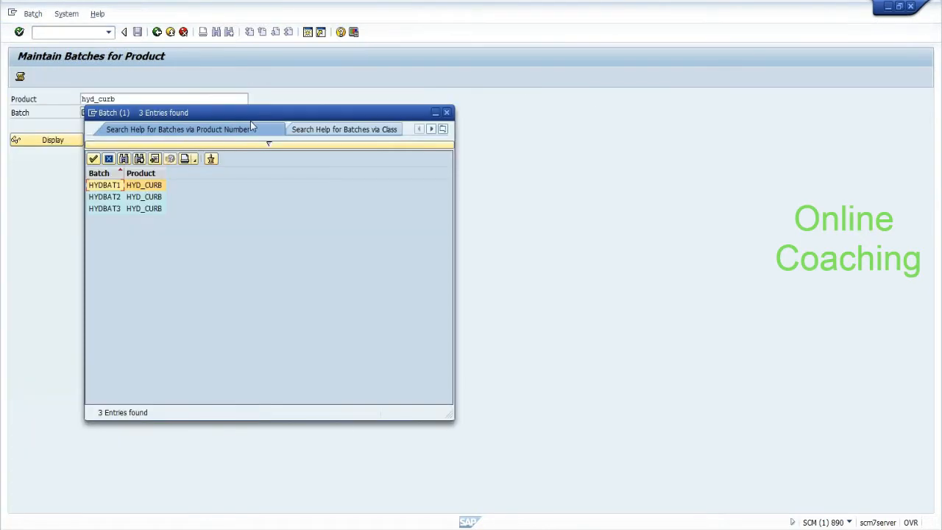
{"action": "left_click_drag", "start_coordinate": [122, 116], "coordinate": [156, 136]}
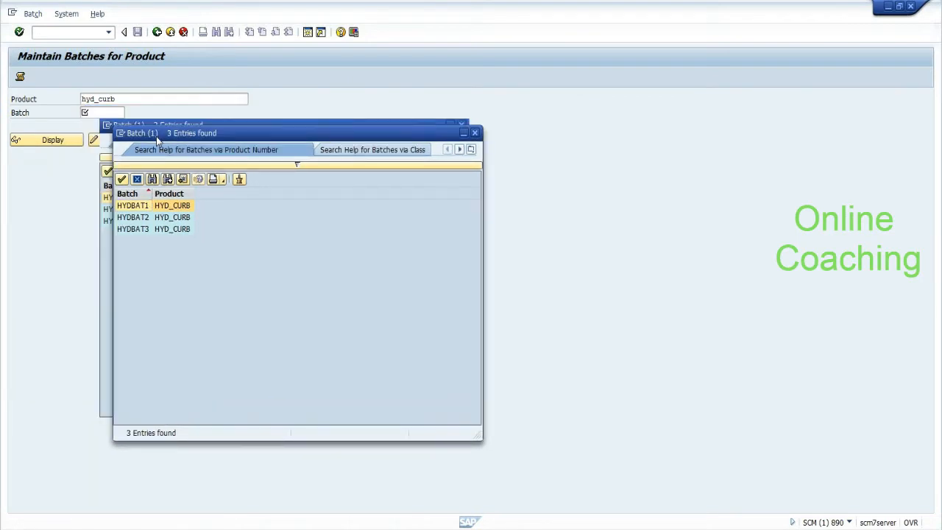
{"action": "key", "text": "alt+Tab"}
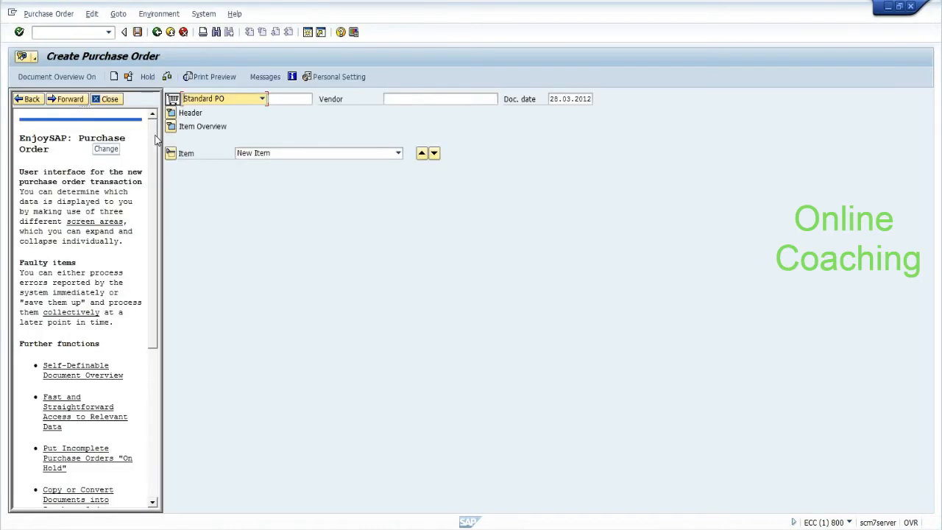
Step: Fill in vendor 1000 and header org data: purchasing org 1000, group 001, company code 1000
{"action": "key", "text": "alt+Tab"}
{"action": "key", "text": "alt+Tab"}
{"action": "key", "text": "alt+Tab"}
{"action": "key", "text": "alt+shift+Tab"}
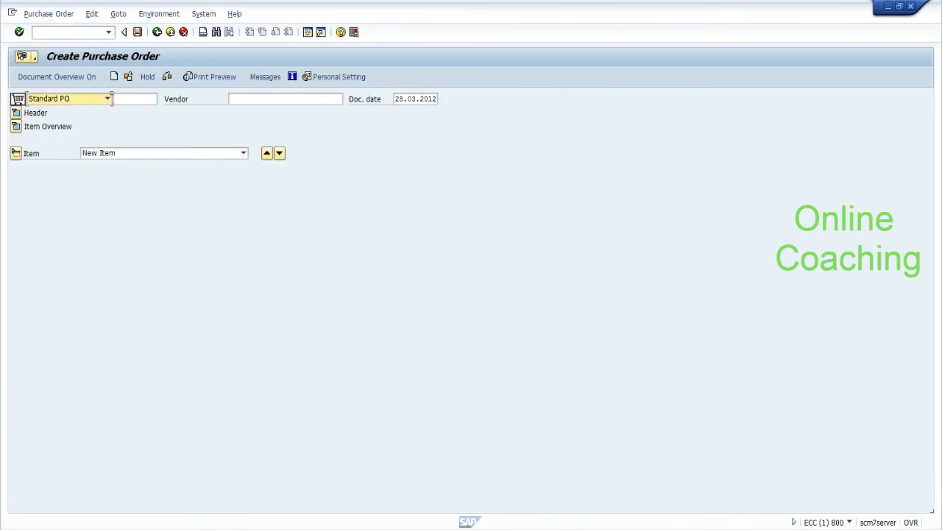
{"action": "left_click", "coordinate": [229, 98]}
{"action": "type", "text": "1000"}
{"action": "left_click", "coordinate": [243, 110]}
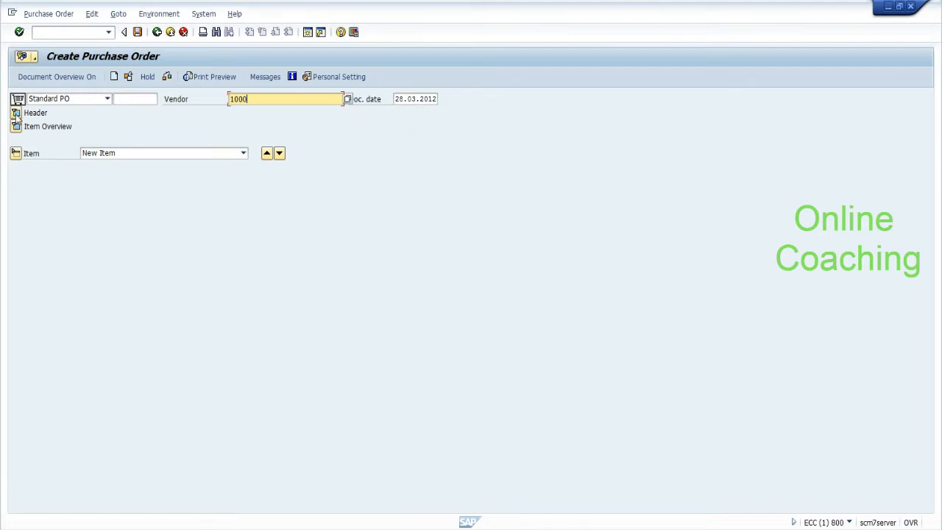
{"action": "left_click", "coordinate": [15, 112]}
{"action": "type", "text": "1"}
{"action": "left_click", "coordinate": [103, 148]}
{"action": "left_click", "coordinate": [100, 153]}
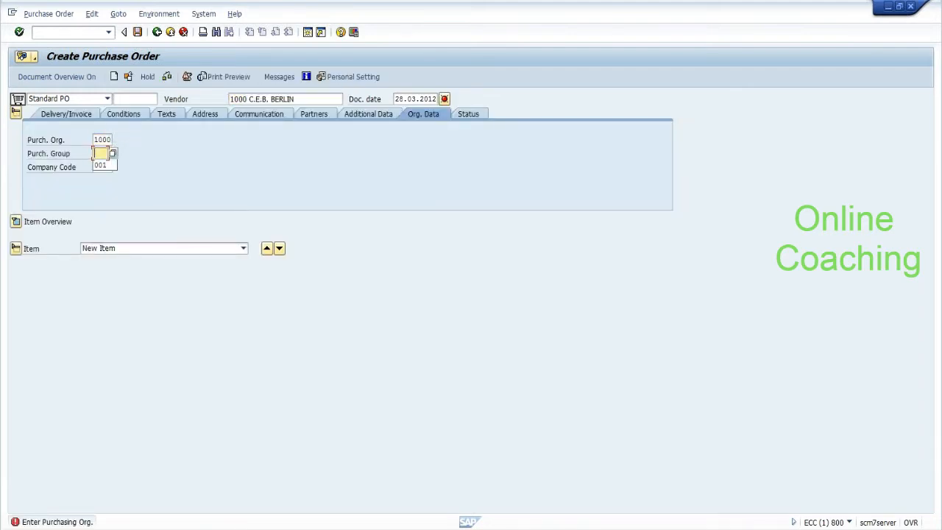
{"action": "key", "text": "Down"}
{"action": "key", "text": "Tab"}
{"action": "type", "text": "1"}
{"action": "key", "text": "Down"}
{"action": "key", "text": "Return"}
Step: Add item 10 for material hydcurb at plant hydp and confirm the line
{"action": "left_click", "coordinate": [15, 222]}
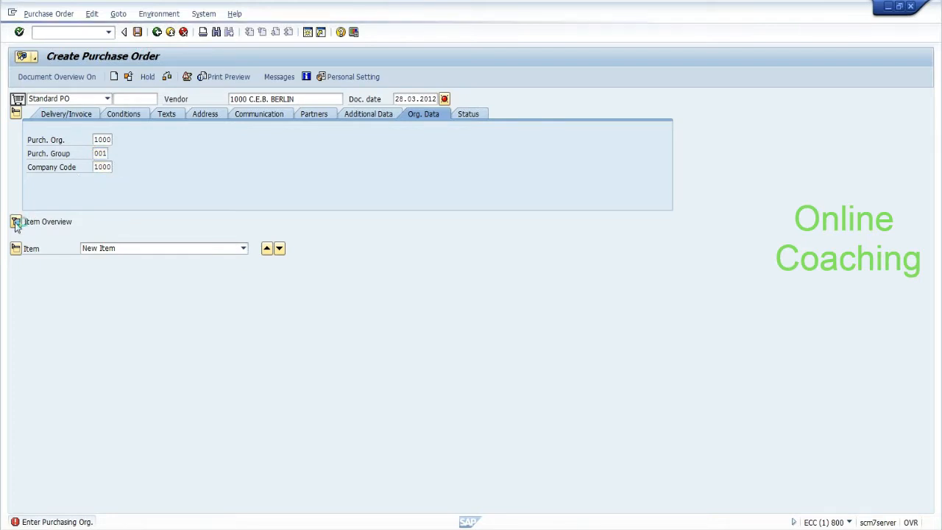
{"action": "key", "text": "Tab"}
{"action": "type", "text": "10"}
{"action": "key", "text": "Tab"}
{"action": "key", "text": "Tab"}
{"action": "key", "text": "Tab"}
{"action": "key", "text": "Down"}
{"action": "key", "text": "Down"}
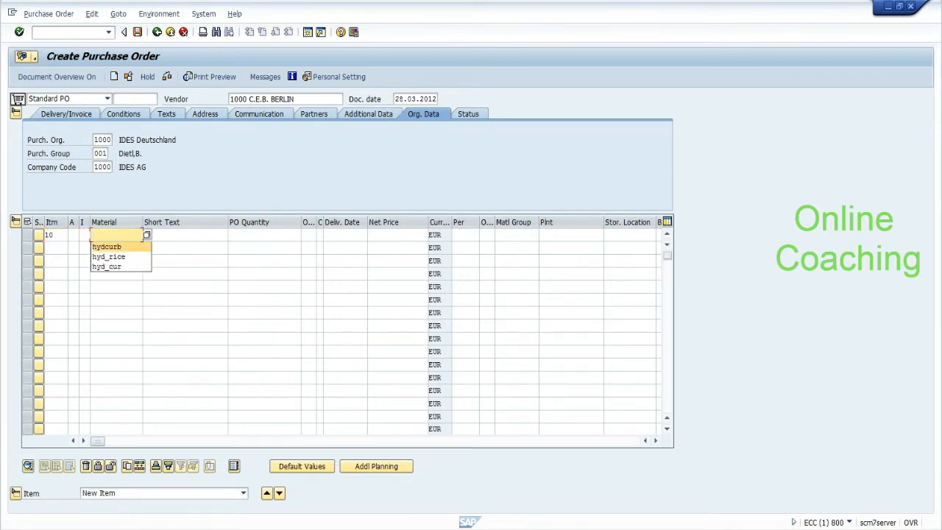
{"action": "key", "text": "Return"}
{"action": "key", "text": "Return"}
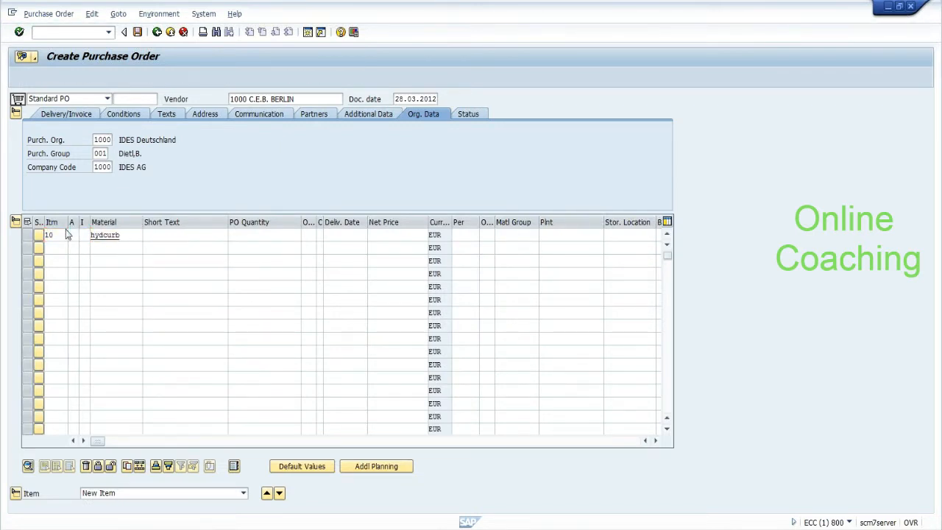
{"action": "type", "text": "hydp"}
{"action": "key", "text": "Return"}
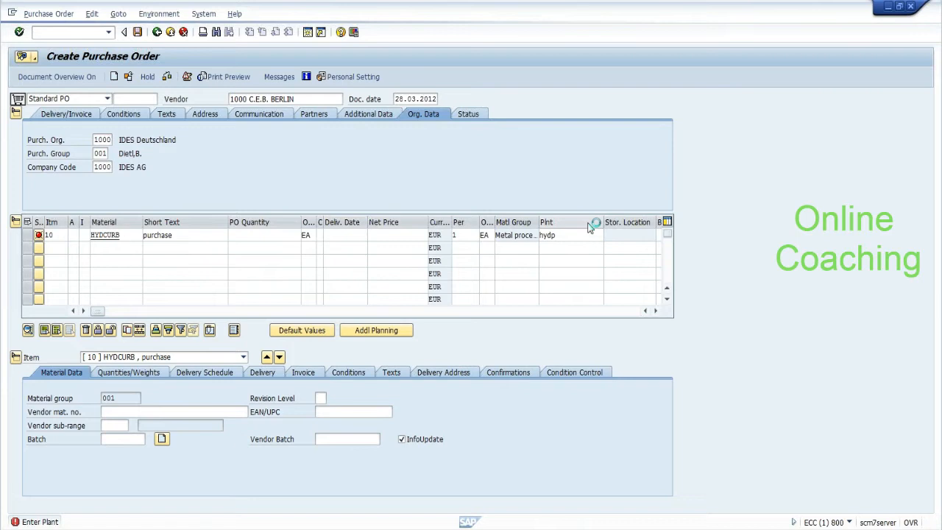
{"action": "key", "text": "Return"}
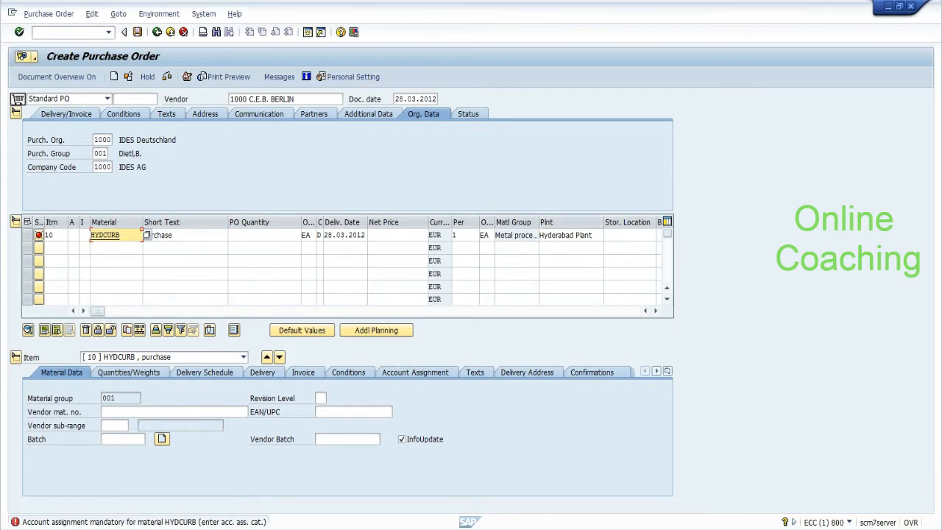
{"action": "key", "text": "alt+Tab"}
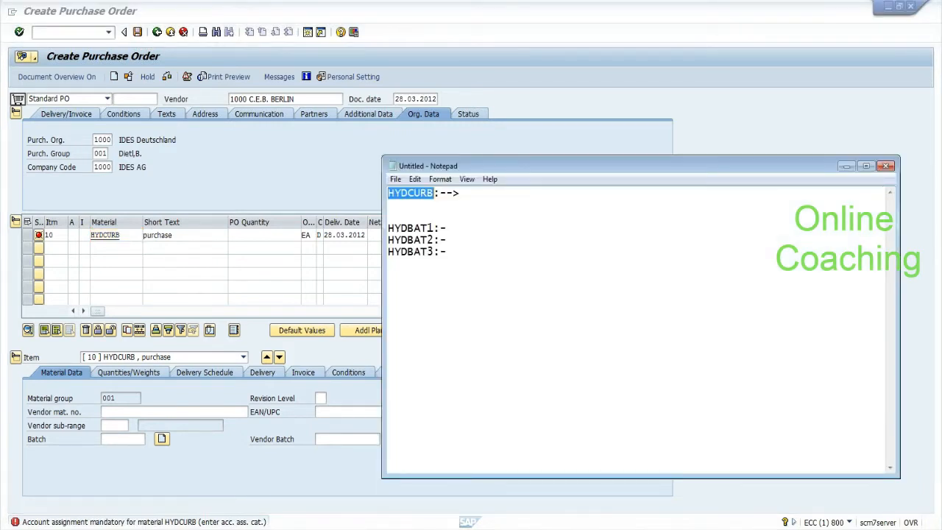
Step: Return from the Notepad notes to the SAP purchase order's command field
{"action": "left_click", "coordinate": [291, 502]}
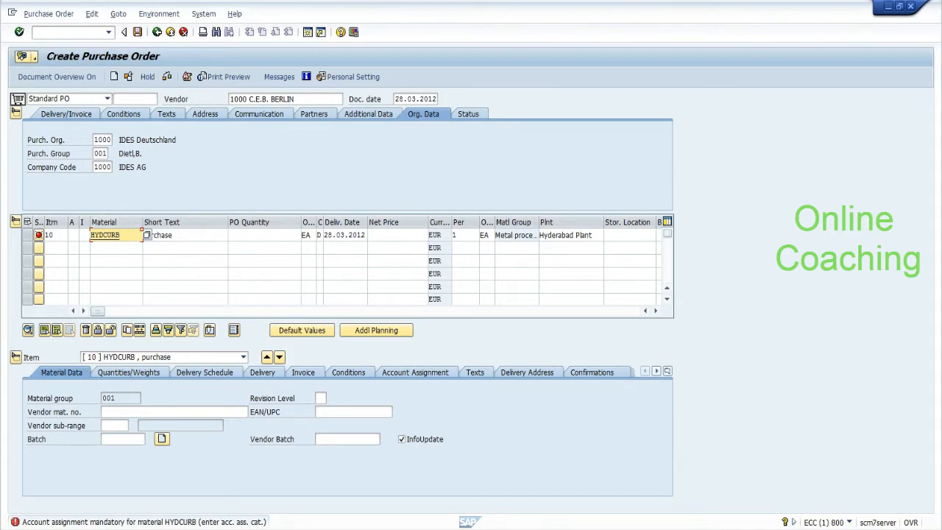
{"action": "left_click", "coordinate": [71, 32]}
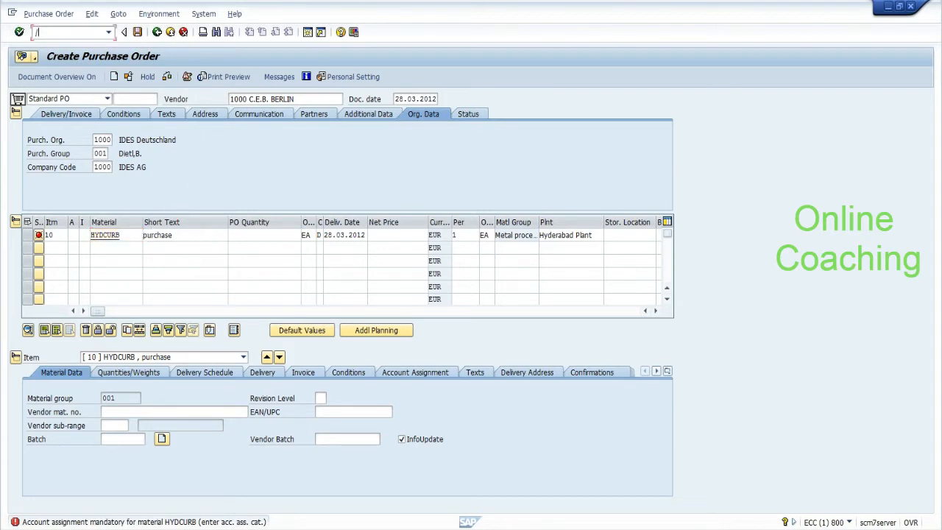
Step: Start extending material HYDCURB in MM01 with the Accounting 1 view selected
{"action": "type", "text": "/nmm01"}
{"action": "key", "text": "Return"}
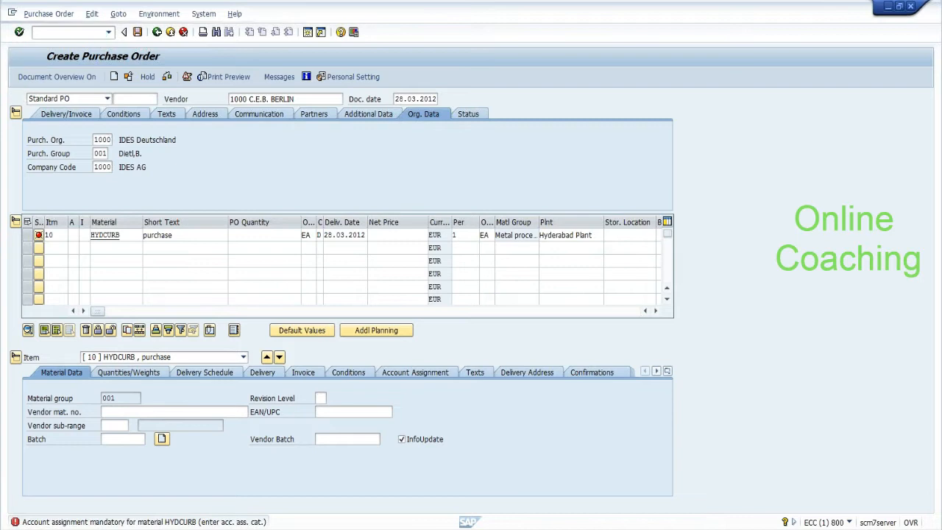
{"action": "left_click", "coordinate": [117, 112]}
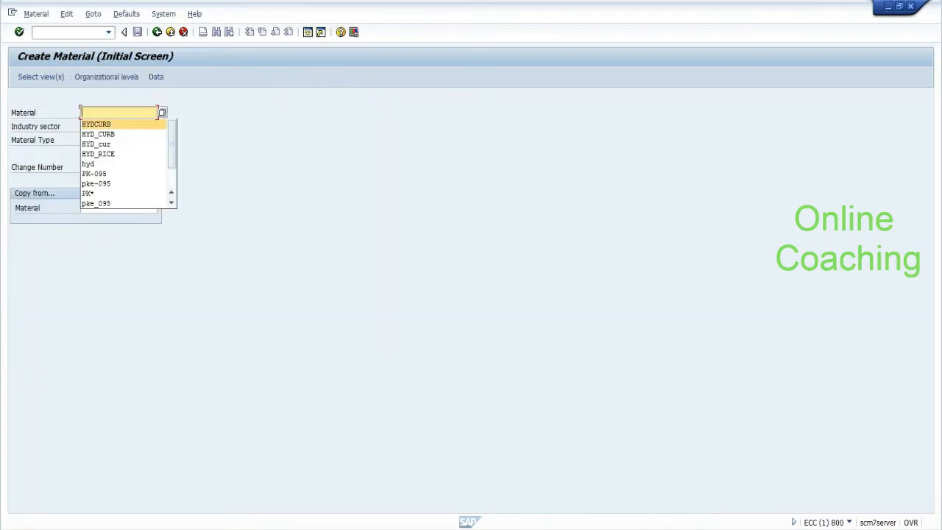
{"action": "key", "text": "Return"}
{"action": "key", "text": "Return"}
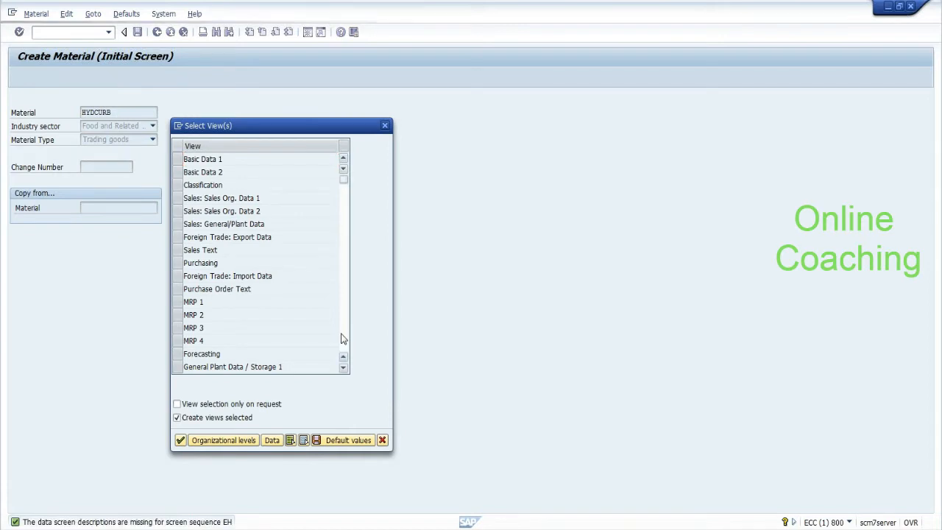
{"action": "scroll", "coordinate": [220, 258], "scroll_direction": "down", "scroll_amount": 3}
{"action": "left_click", "coordinate": [178, 212]}
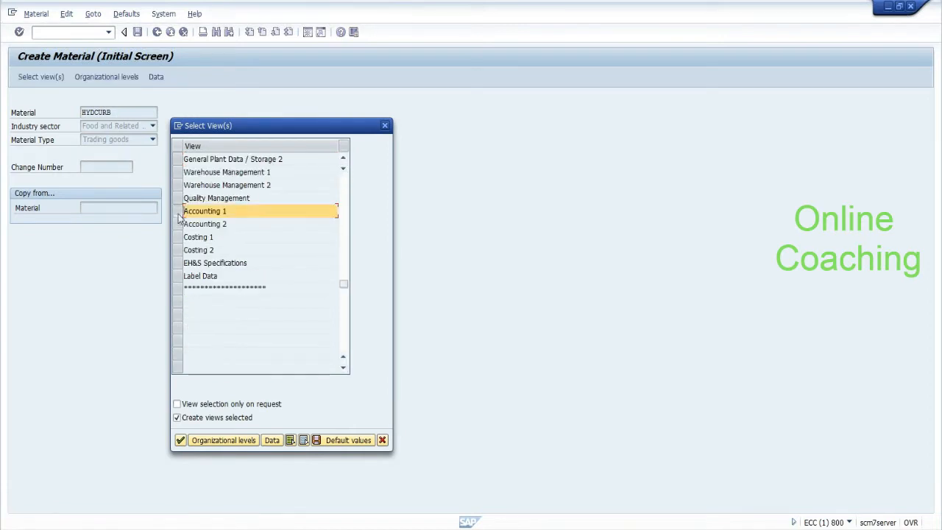
{"action": "left_click", "coordinate": [181, 441]}
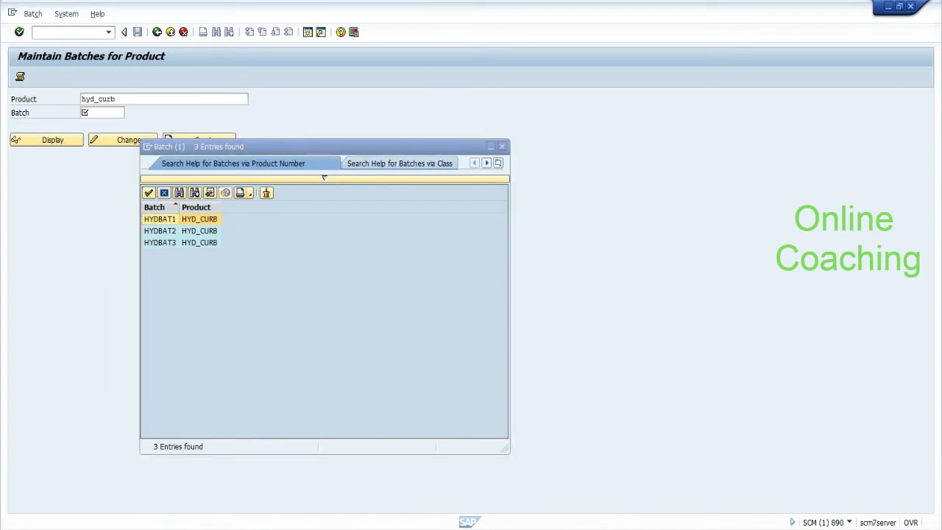
Step: Request HYD_CURB's Purchasing, Accounting 1 and Accounting 2 views for plant HYDP; they are already maintained
{"action": "key", "text": "alt+Tab"}
{"action": "left_click", "coordinate": [396, 211]}
{"action": "left_click", "coordinate": [396, 212]}
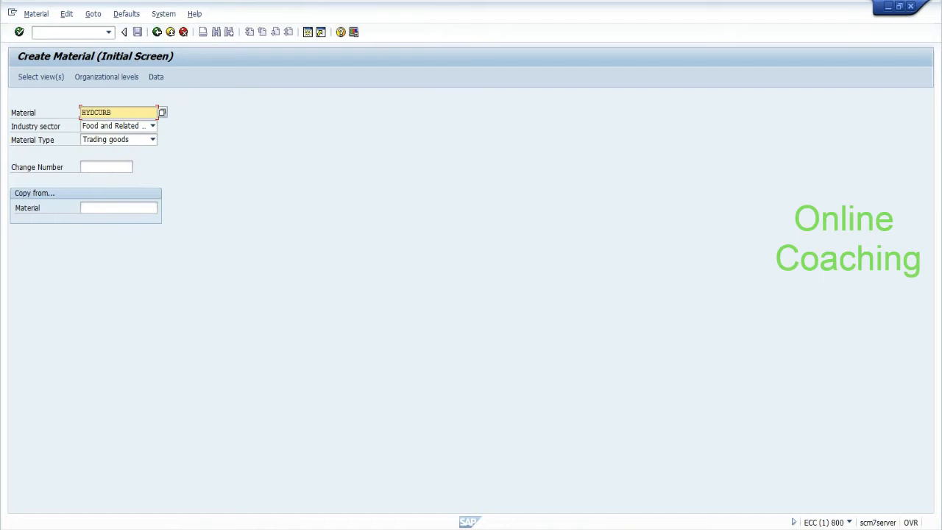
{"action": "type", "text": "_CURB"}
{"action": "key", "text": "Return"}
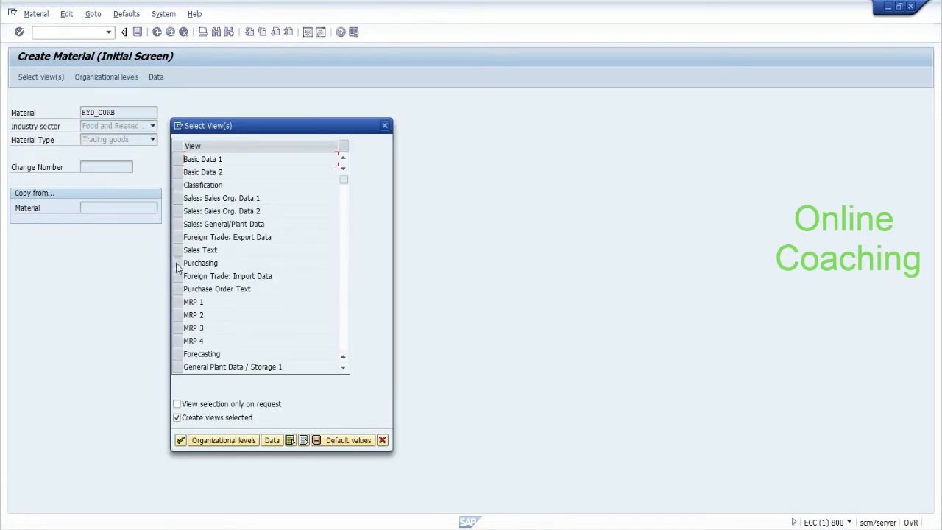
{"action": "left_click", "coordinate": [176, 263]}
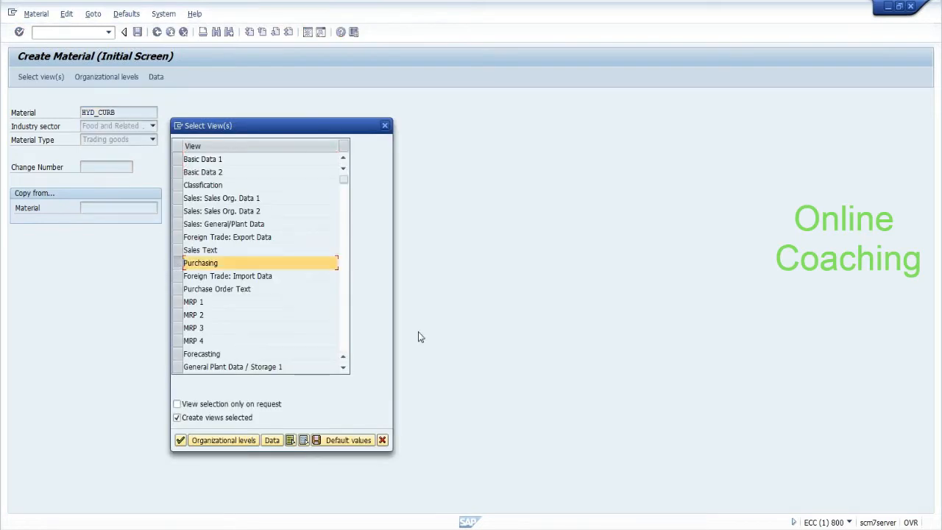
{"action": "left_click", "coordinate": [342, 348]}
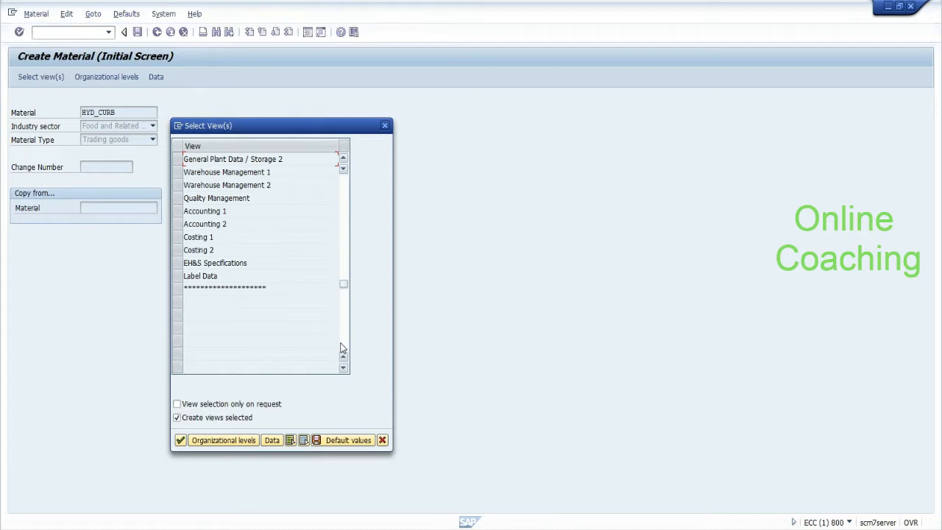
{"action": "left_click", "coordinate": [178, 212]}
{"action": "left_click", "coordinate": [177, 223]}
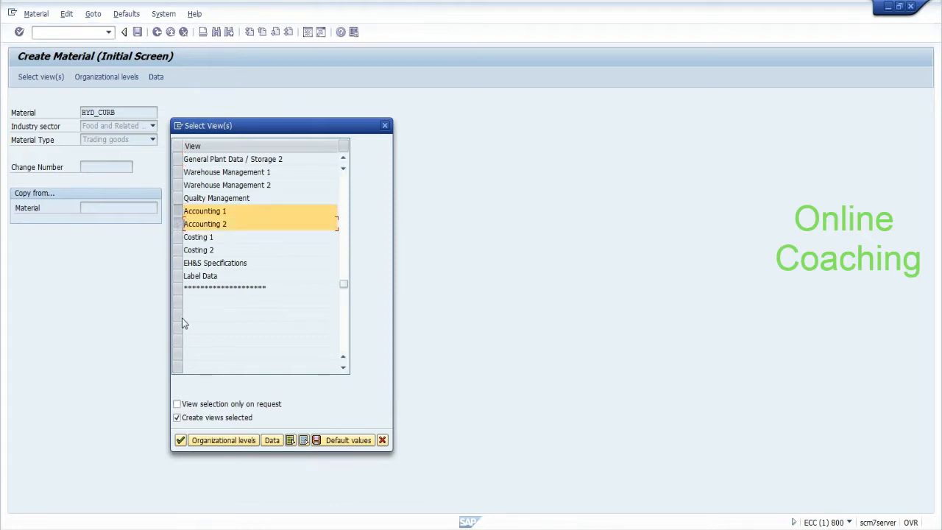
{"action": "left_click", "coordinate": [181, 440]}
{"action": "type", "text": "HYDP"}
{"action": "key", "text": "Return"}
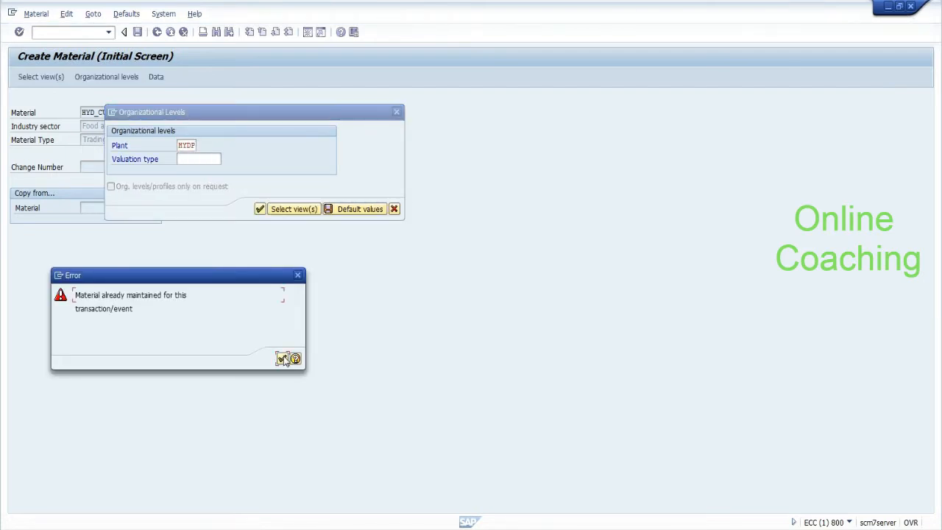
{"action": "key", "text": "Return"}
Step: Retry the Accounting 1 and 2 views for plant HYDP, then go to ME21N
{"action": "left_click", "coordinate": [396, 210]}
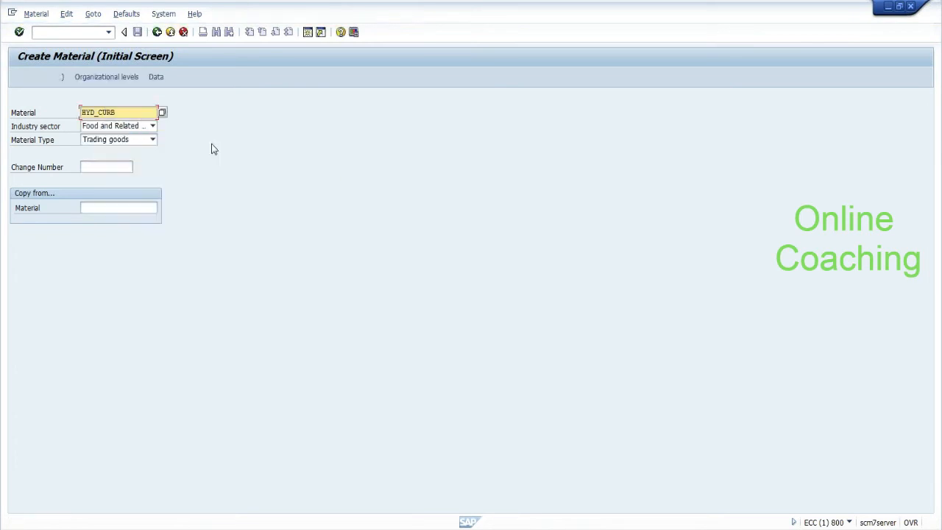
{"action": "left_click", "coordinate": [42, 78]}
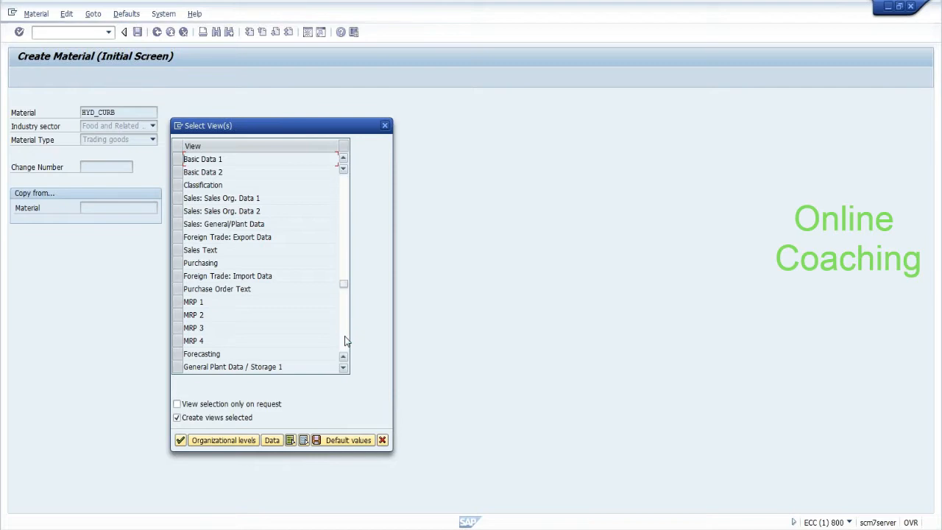
{"action": "left_click", "coordinate": [346, 338]}
{"action": "left_click", "coordinate": [178, 225]}
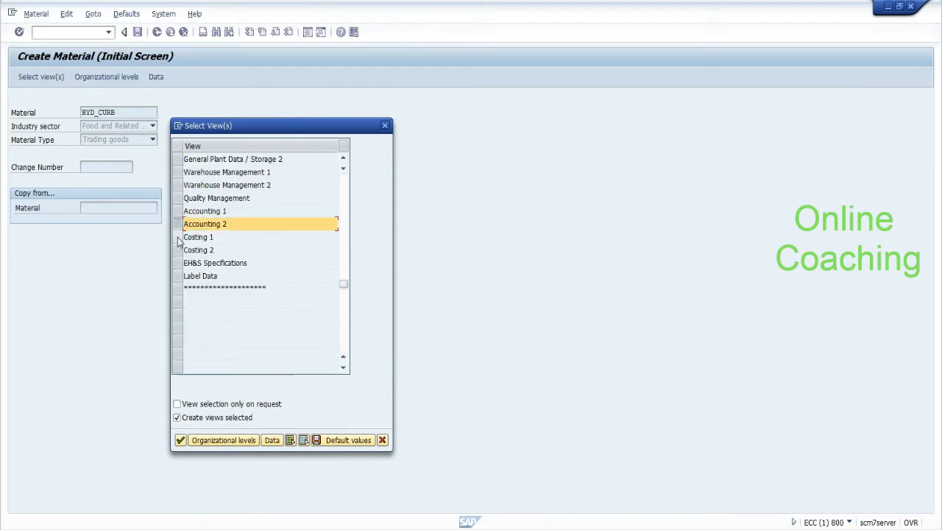
{"action": "left_click", "coordinate": [177, 211]}
{"action": "left_click", "coordinate": [178, 439]}
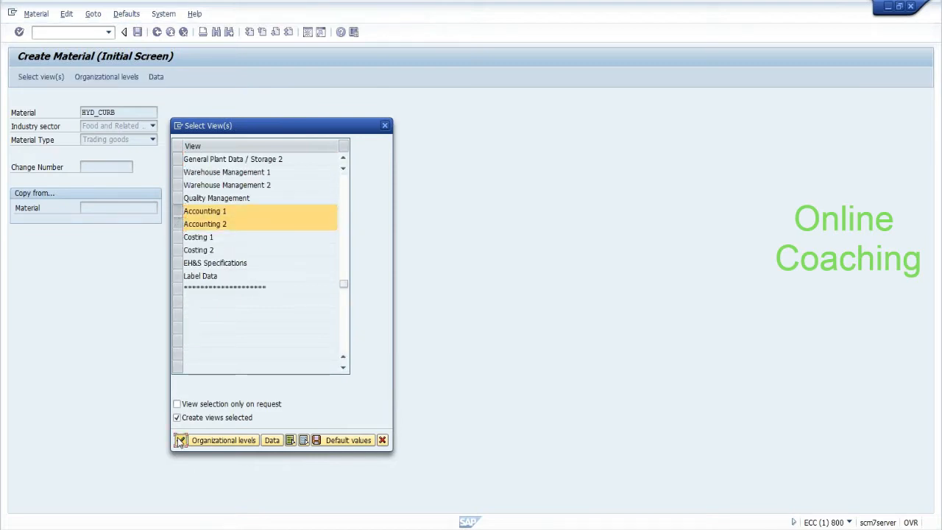
{"action": "type", "text": "H"}
{"action": "key", "text": "Down"}
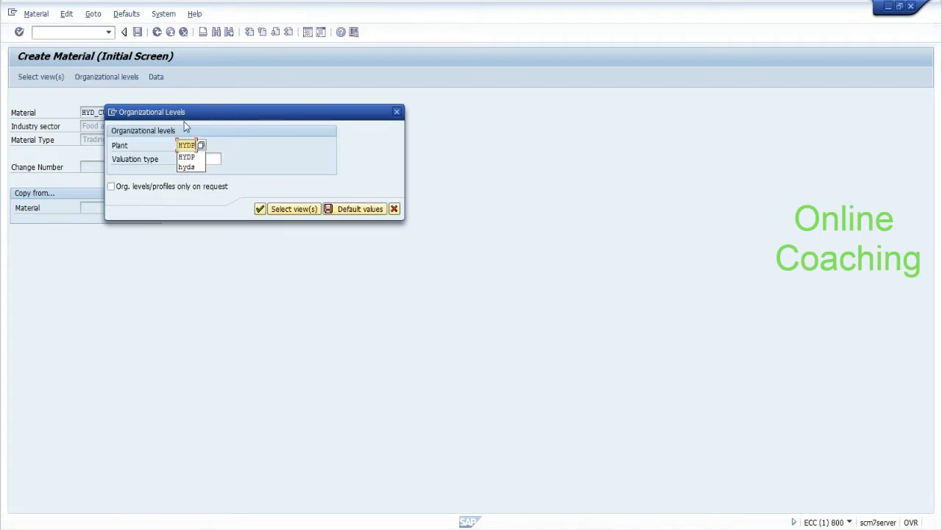
{"action": "key", "text": "Return"}
{"action": "key", "text": "Return"}
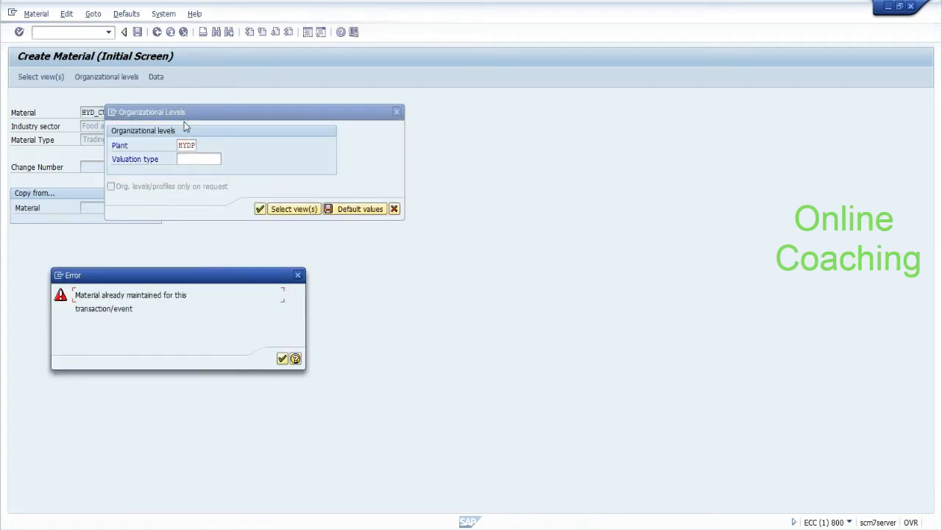
{"action": "left_click", "coordinate": [282, 358]}
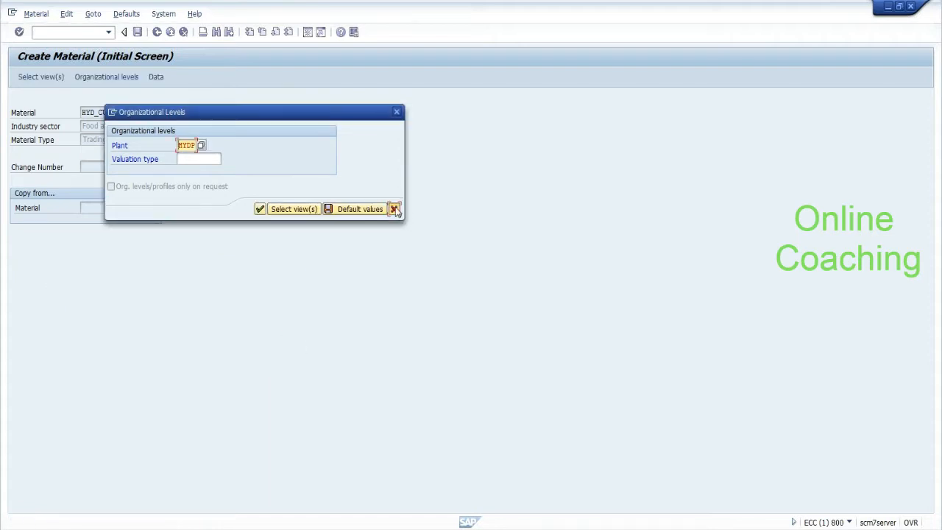
{"action": "left_click", "coordinate": [394, 209]}
{"action": "type", "text": "/nme21n"}
{"action": "key", "text": "Return"}
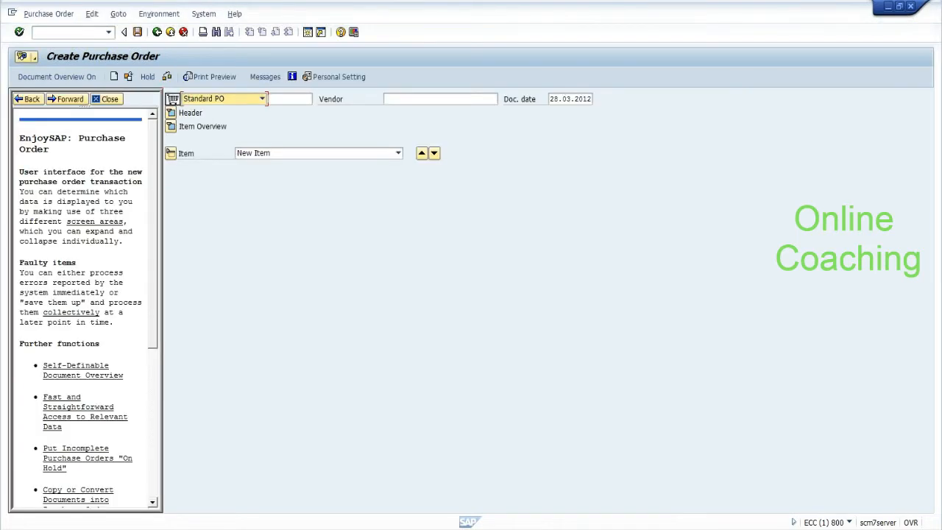
Step: Enter vendor 1000 with purchasing org 1000, group 001 and company code 1000
{"action": "left_click", "coordinate": [229, 99]}
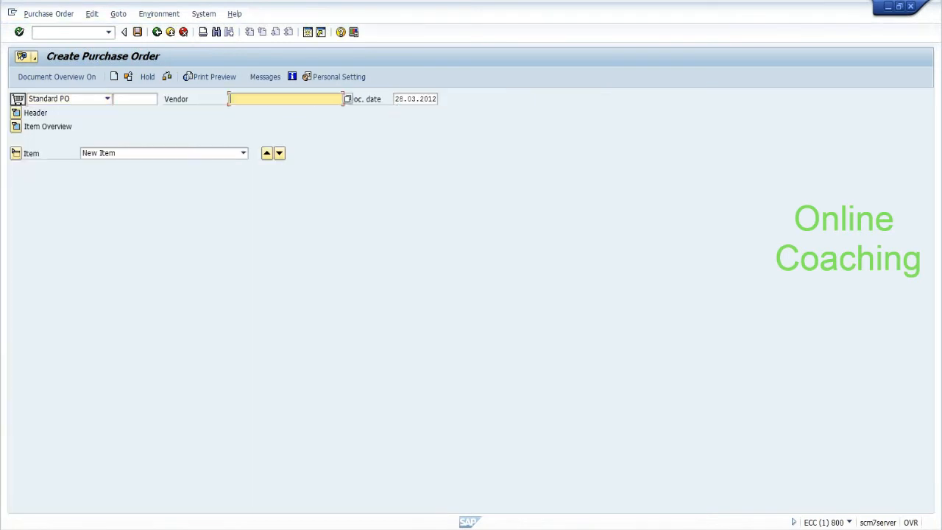
{"action": "left_click", "coordinate": [295, 109]}
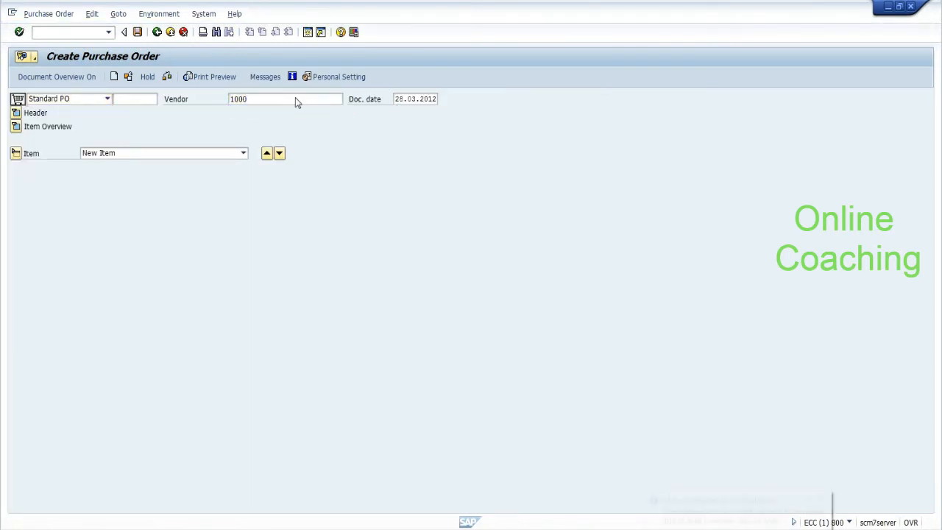
{"action": "key", "text": "Return"}
{"action": "left_click", "coordinate": [101, 138]}
{"action": "key", "text": "Return"}
{"action": "key", "text": "Tab"}
{"action": "key", "text": "Down"}
{"action": "key", "text": "Down"}
{"action": "key", "text": "Return"}
{"action": "key", "text": "Tab"}
{"action": "key", "text": "Down"}
{"action": "key", "text": "Return"}
Step: Add item 10: material HYD_CURB, quantity 100, plant HYDP
{"action": "left_click", "coordinate": [18, 223]}
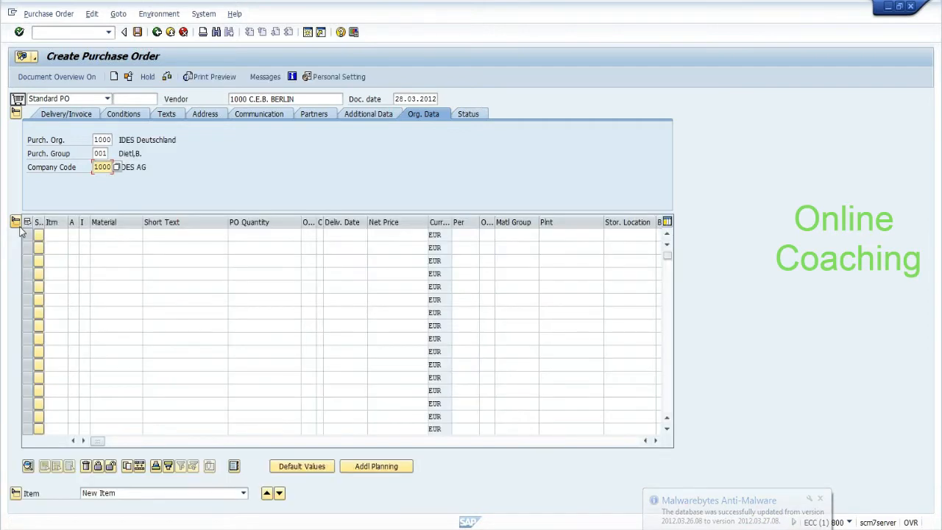
{"action": "key", "text": "Down"}
{"action": "key", "text": "Down"}
{"action": "key", "text": "Return"}
{"action": "key", "text": "Tab"}
{"action": "key", "text": "Tab"}
{"action": "key", "text": "Tab"}
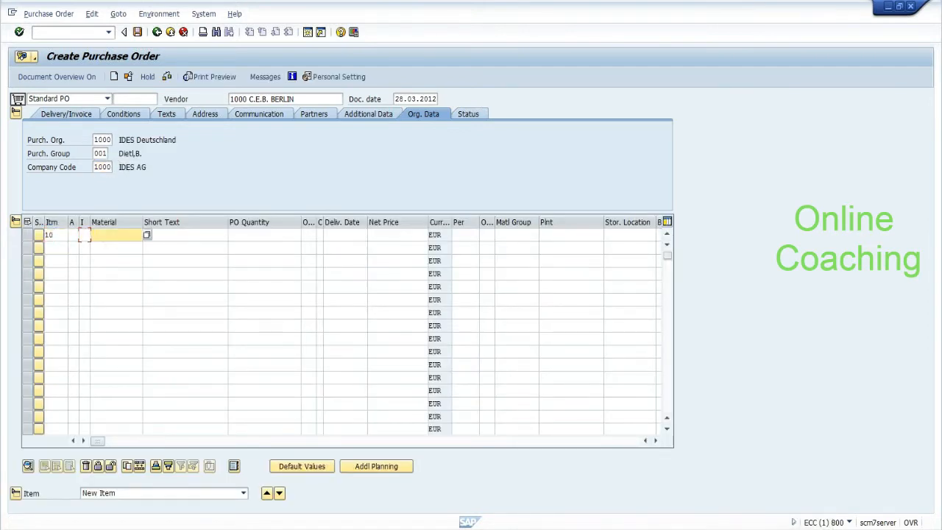
{"action": "key", "text": "Down"}
{"action": "key", "text": "Down"}
{"action": "key", "text": "Down"}
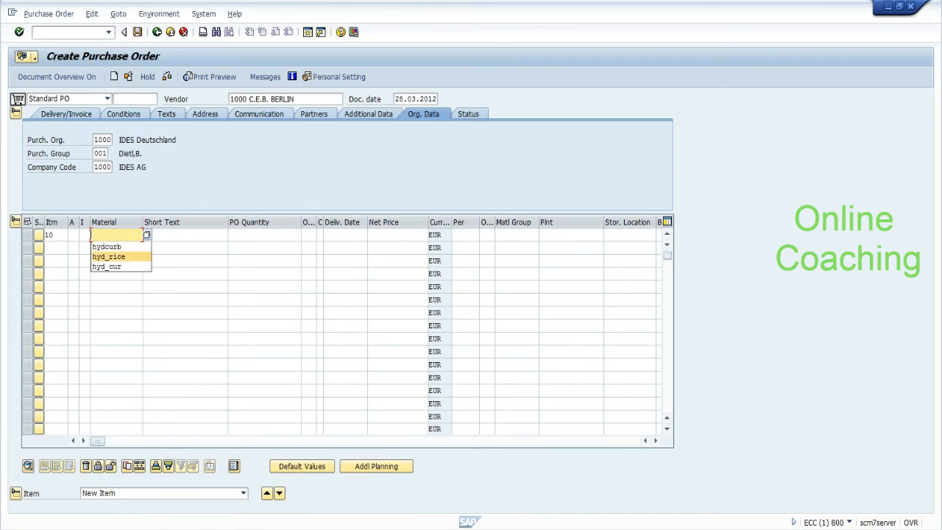
{"action": "type", "text": "hyd_curb"}
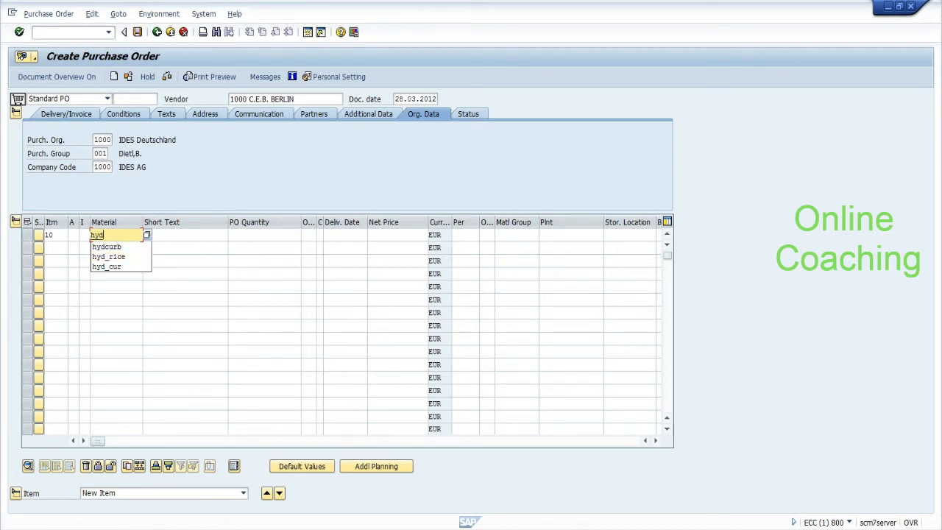
{"action": "key", "text": "Tab"}
{"action": "key", "text": "Tab"}
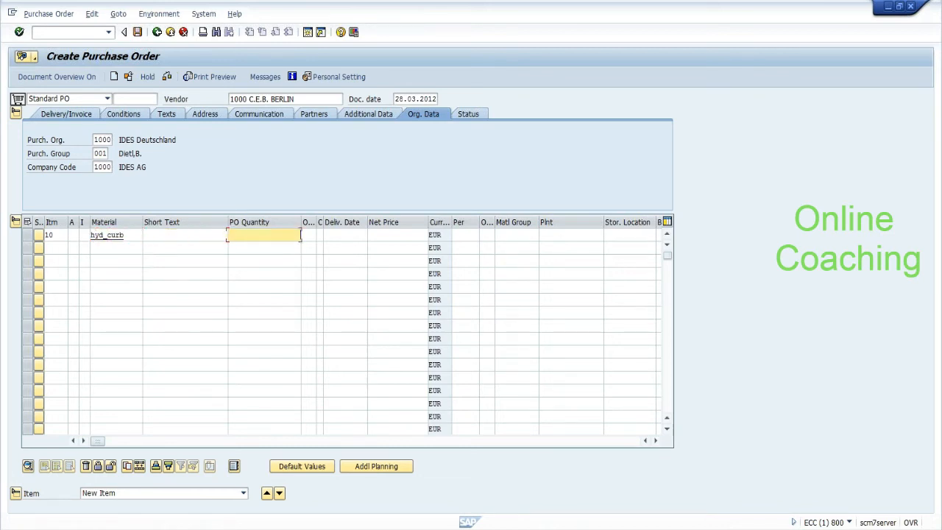
{"action": "key", "text": "Return"}
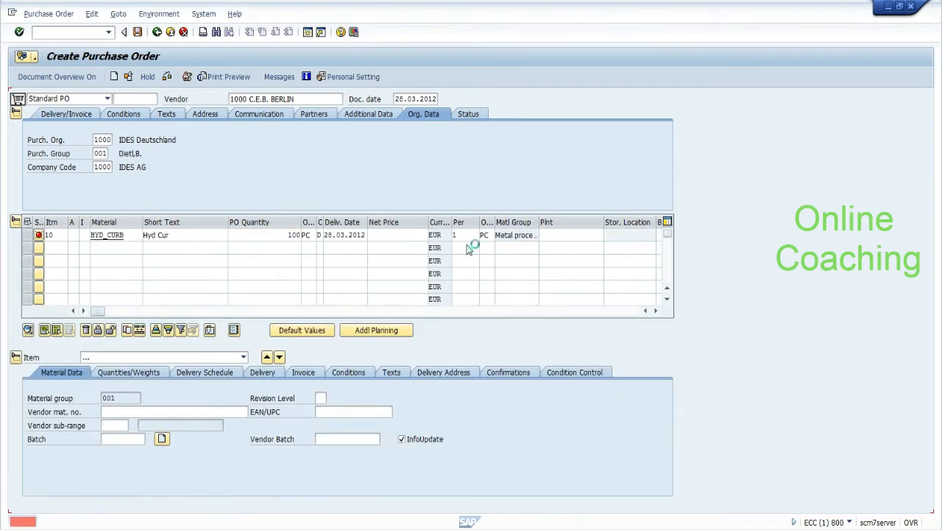
{"action": "left_click", "coordinate": [567, 234]}
{"action": "type", "text": "hydp"}
{"action": "key", "text": "Return"}
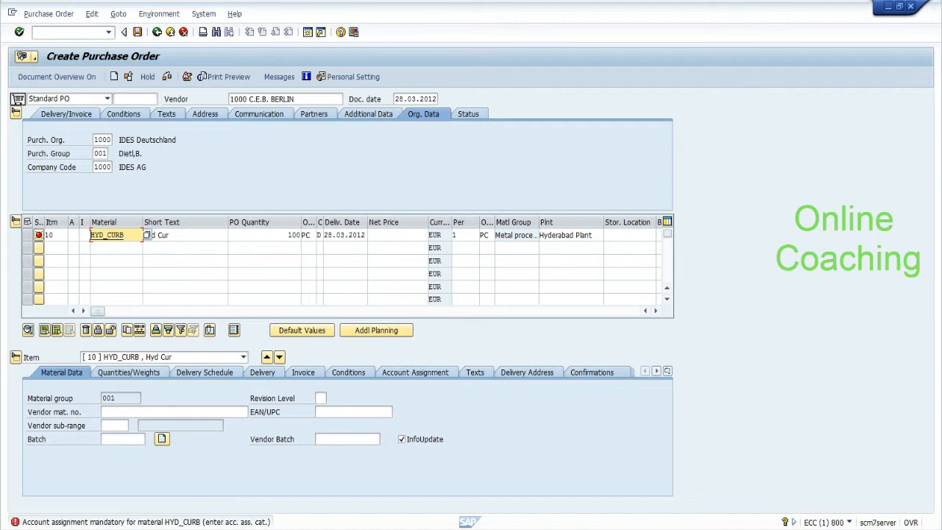
Step: Open a new SAP session and start MM01 for material HYD_CURB
{"action": "left_click", "coordinate": [12, 13]}
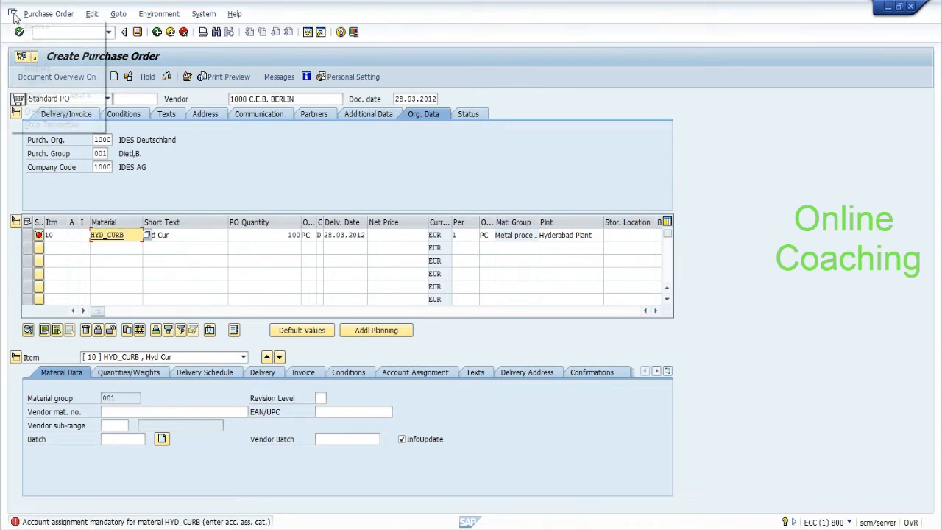
{"action": "left_click", "coordinate": [33, 110]}
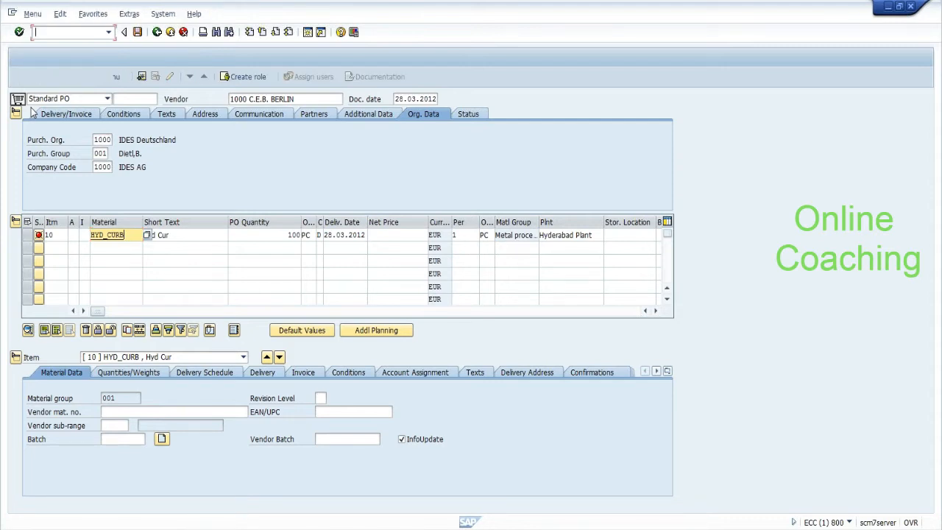
{"action": "type", "text": "mm0"}
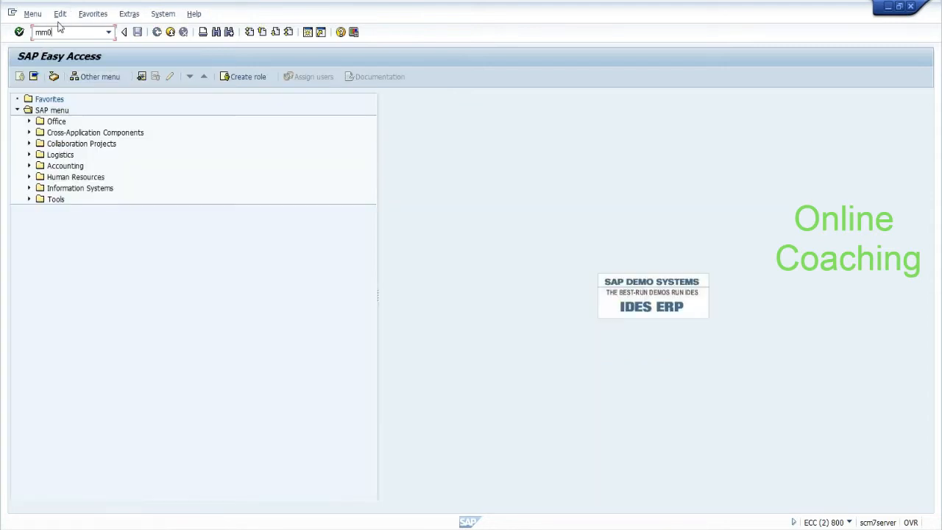
{"action": "type", "text": "1"}
{"action": "key", "text": "Return"}
{"action": "type", "text": "HYD_CURB"}
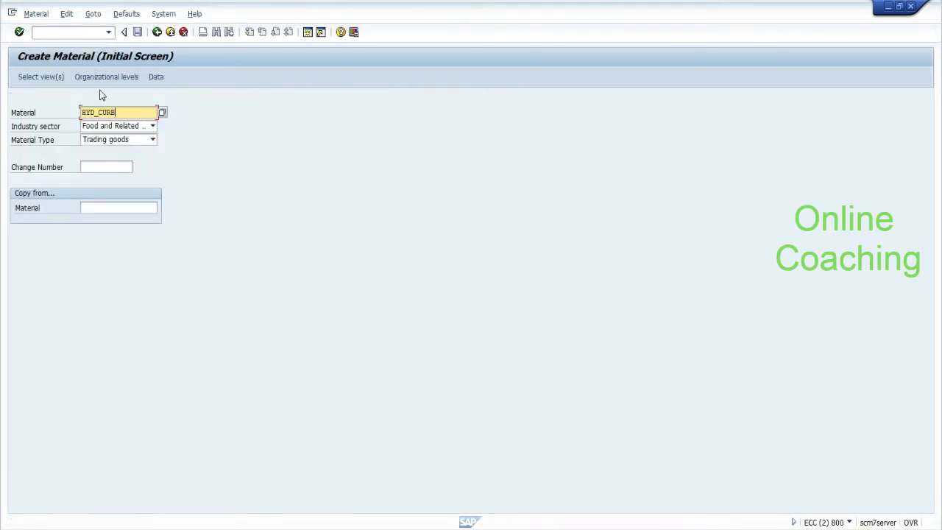
{"action": "key", "text": "Return"}
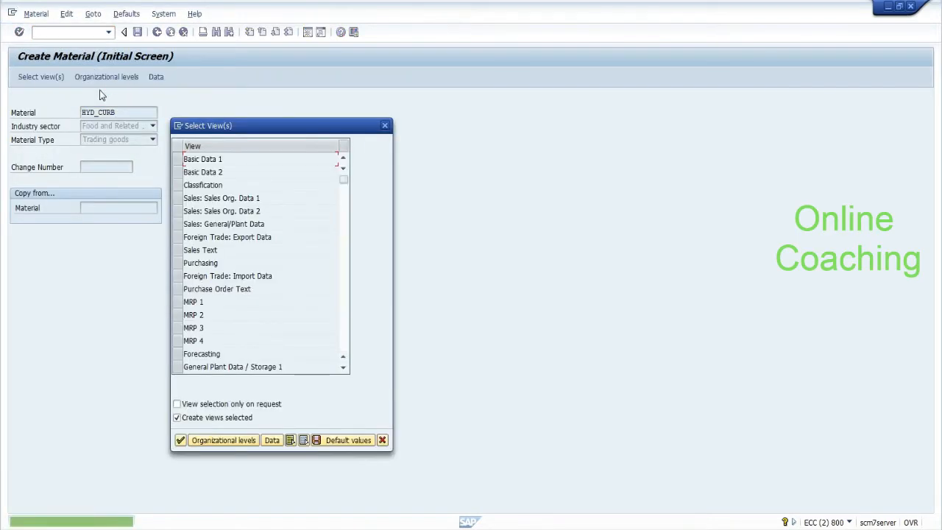
Step: Continue with only the Accounting 1 view, then switch to MM02 Change Material
{"action": "scroll", "coordinate": [349, 326], "scroll_direction": "down", "scroll_amount": 5}
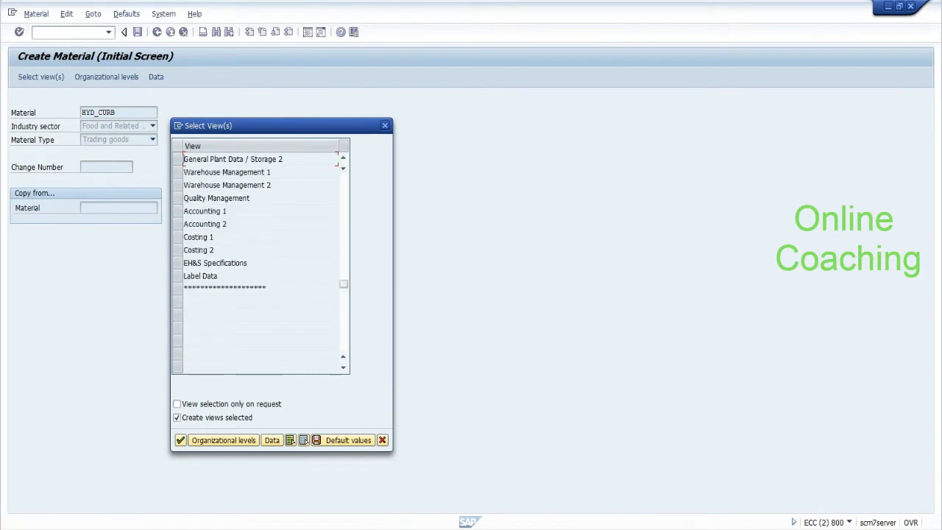
{"action": "left_click", "coordinate": [178, 211]}
{"action": "left_click", "coordinate": [178, 224]}
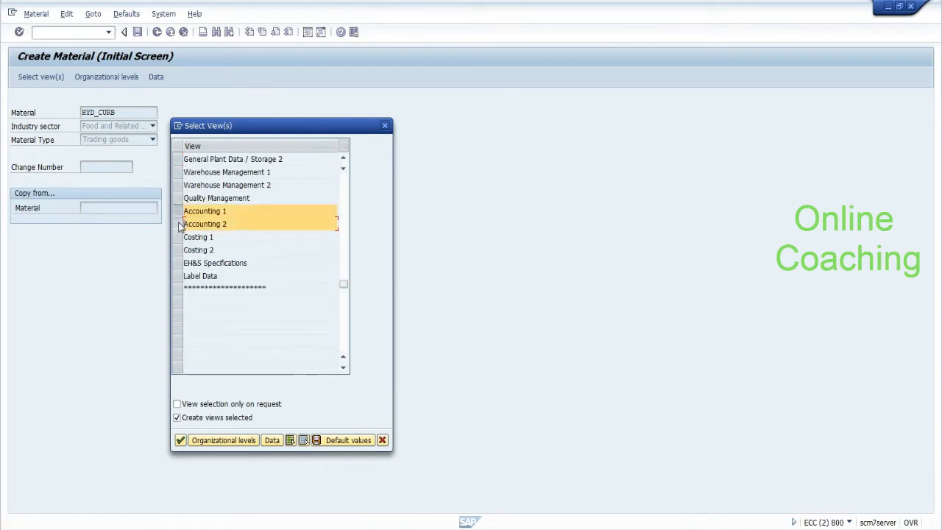
{"action": "left_click", "coordinate": [180, 440]}
{"action": "left_click", "coordinate": [178, 220]}
{"action": "left_click", "coordinate": [178, 219]}
{"action": "left_click", "coordinate": [178, 214]}
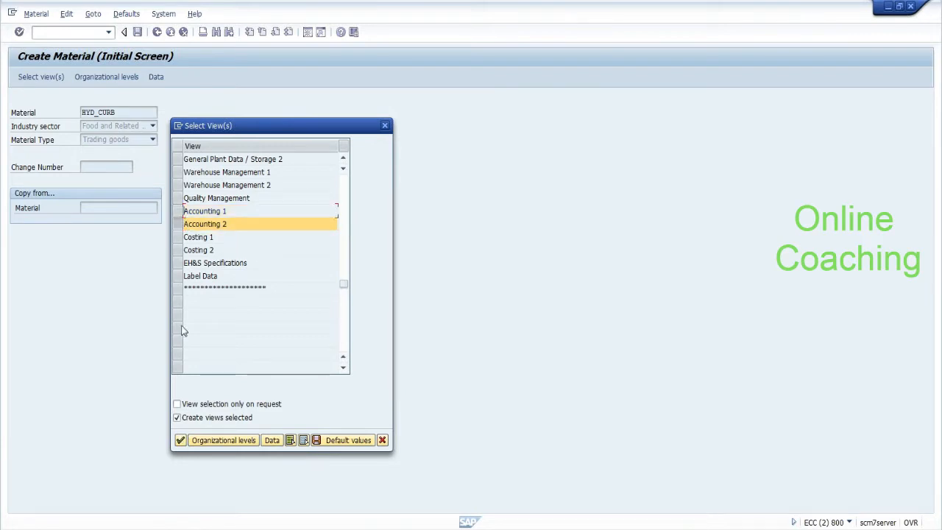
{"action": "left_click", "coordinate": [178, 211]}
{"action": "left_click", "coordinate": [178, 224]}
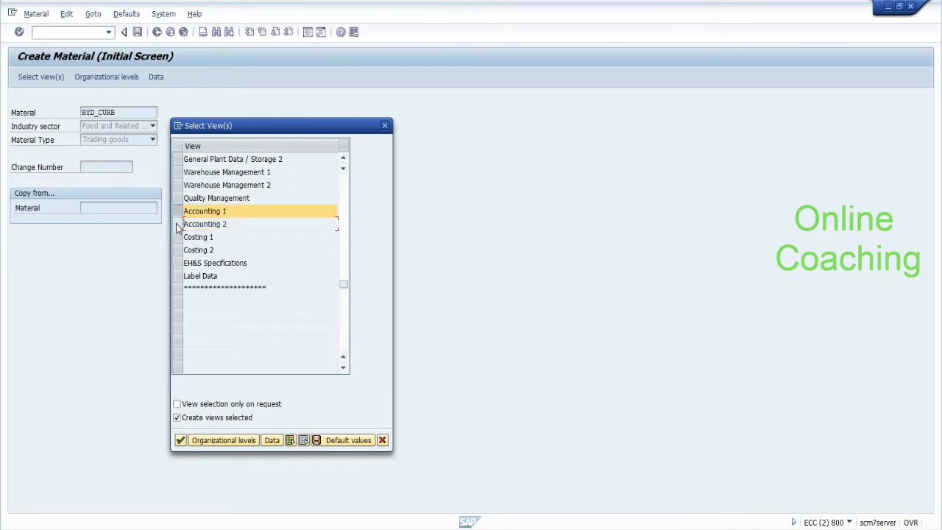
{"action": "left_click", "coordinate": [181, 440]}
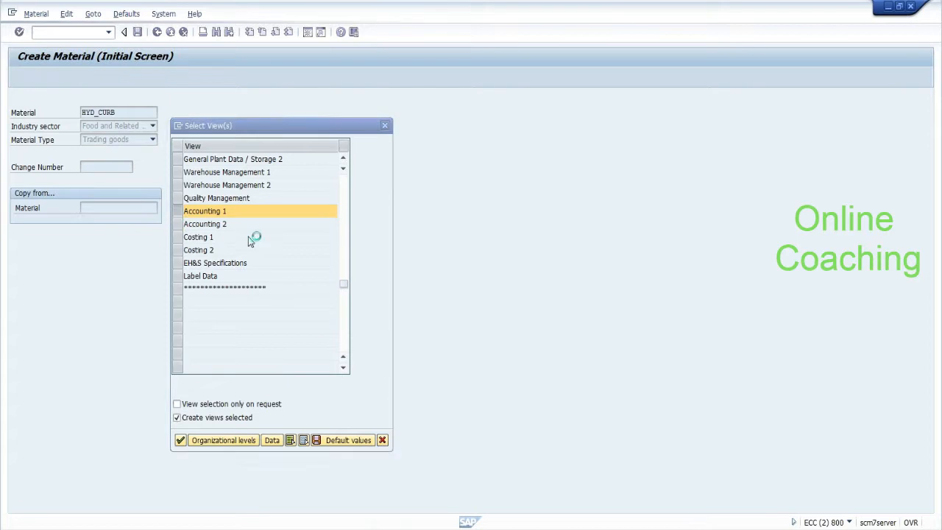
{"action": "type", "text": "/nmm02"}
{"action": "key", "text": "Return"}
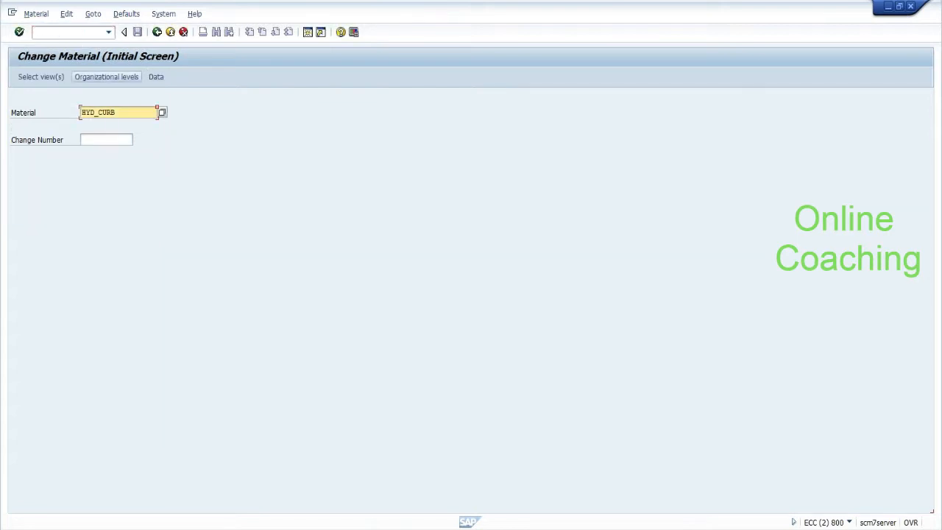
{"action": "key", "text": "Return"}
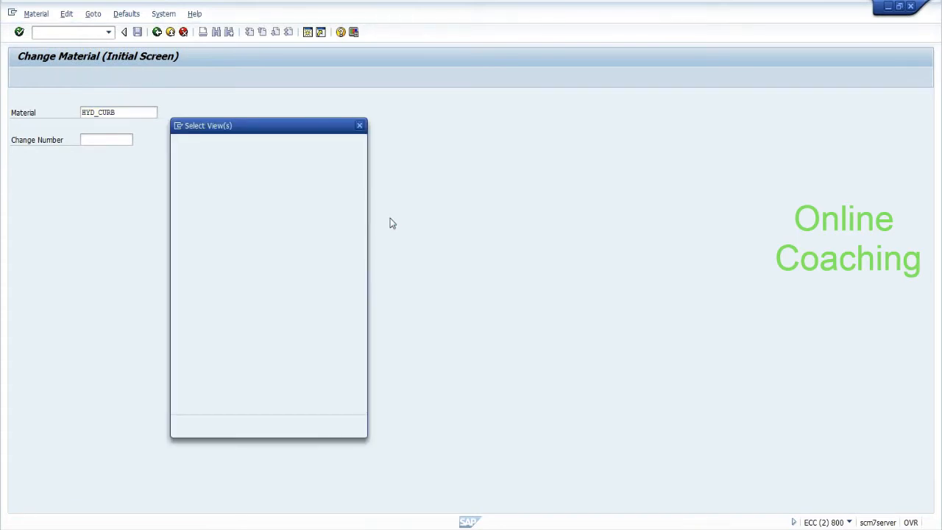
{"action": "left_click", "coordinate": [342, 330]}
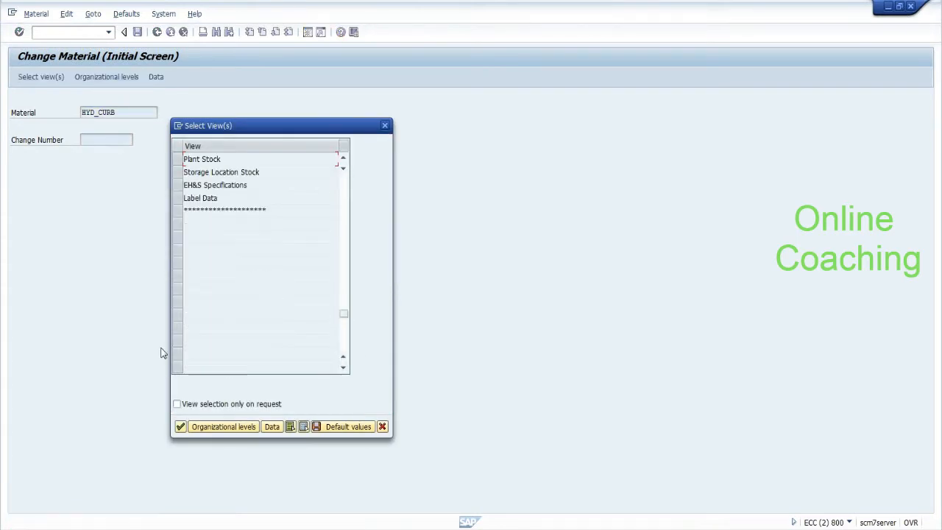
{"action": "left_click", "coordinate": [345, 194]}
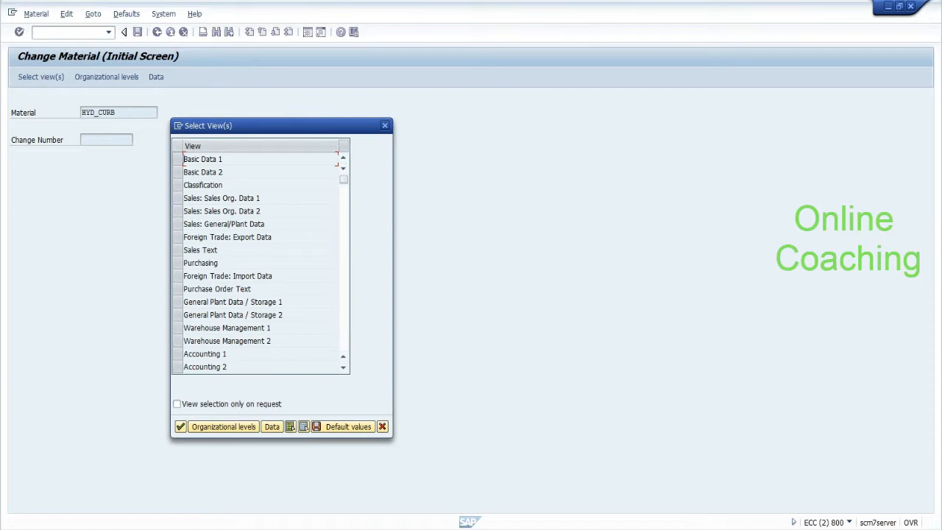
{"action": "left_click", "coordinate": [178, 354]}
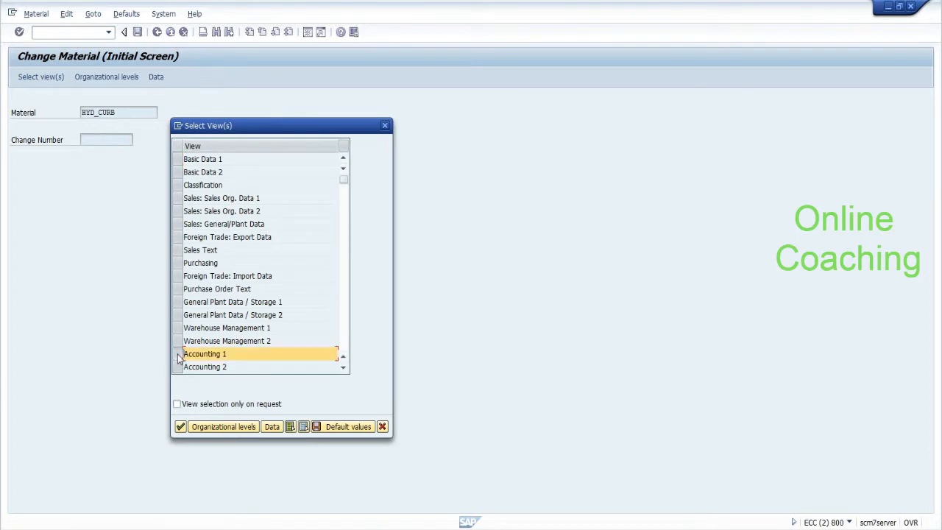
{"action": "left_click", "coordinate": [182, 427]}
{"action": "key", "text": "BackSpace"}
{"action": "key", "text": "Down"}
{"action": "key", "text": "Return"}
{"action": "key", "text": "Return"}
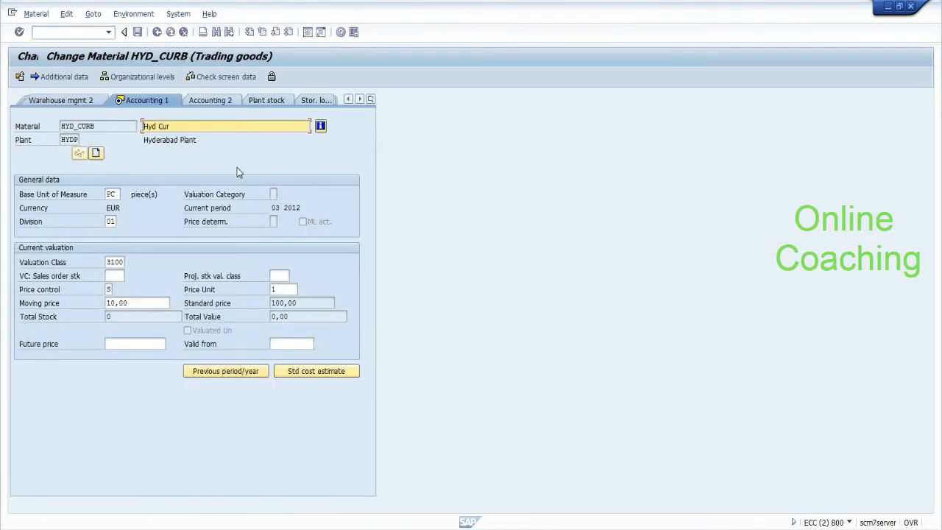
{"action": "left_click", "coordinate": [122, 263]}
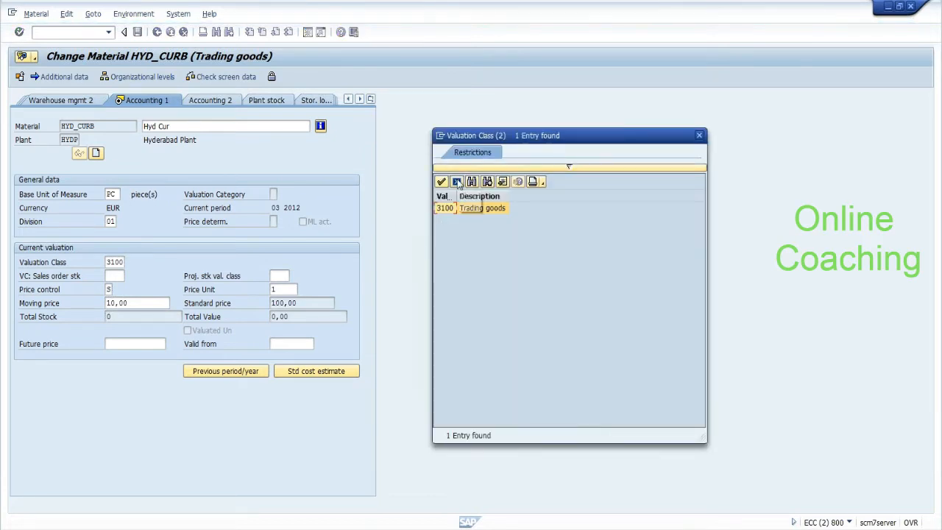
{"action": "double_click", "coordinate": [476, 208]}
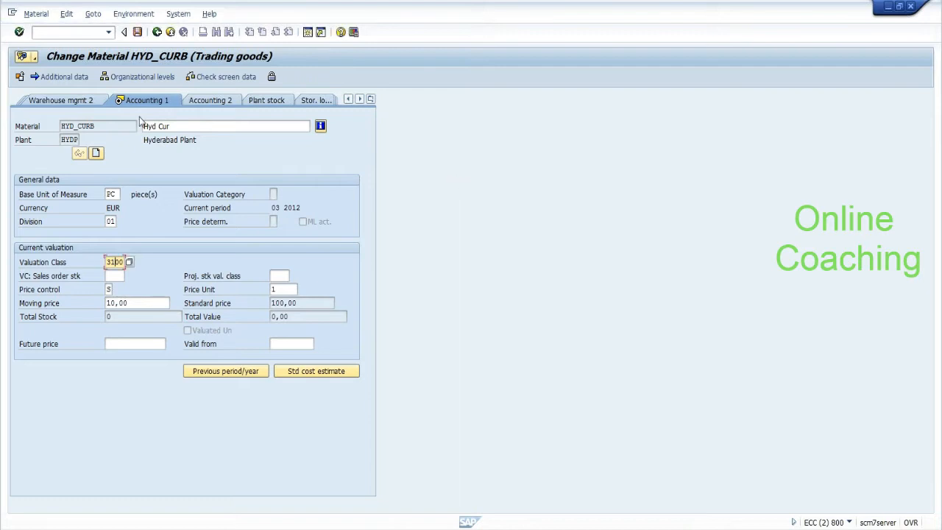
{"action": "left_click", "coordinate": [137, 32]}
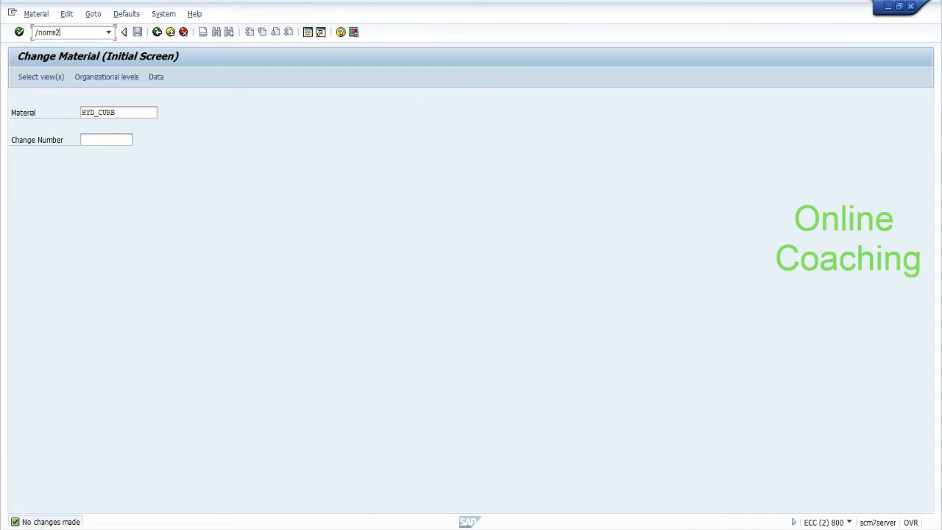
Step: Open quantity/value updating for the Trading goods (HAWA) material type in OMS2
{"action": "key", "text": "Return"}
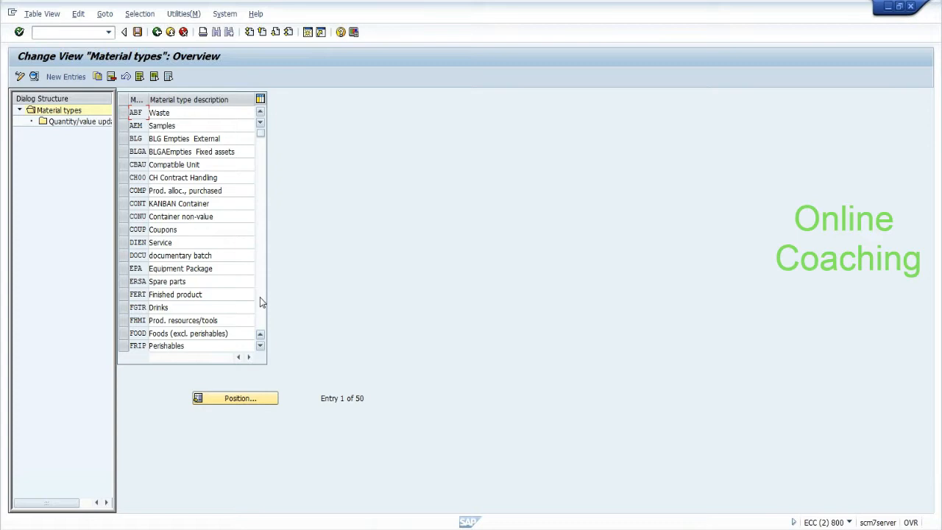
{"action": "left_click", "coordinate": [262, 302]}
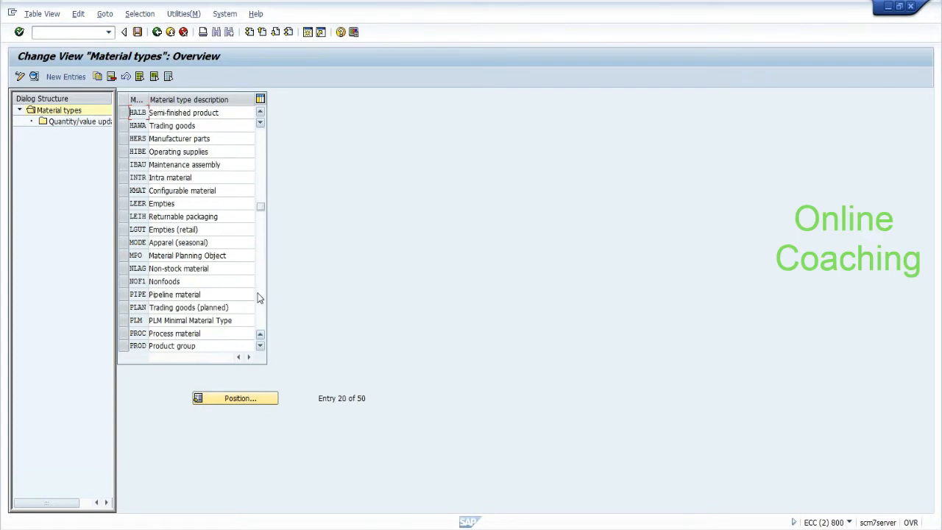
{"action": "left_click", "coordinate": [122, 125]}
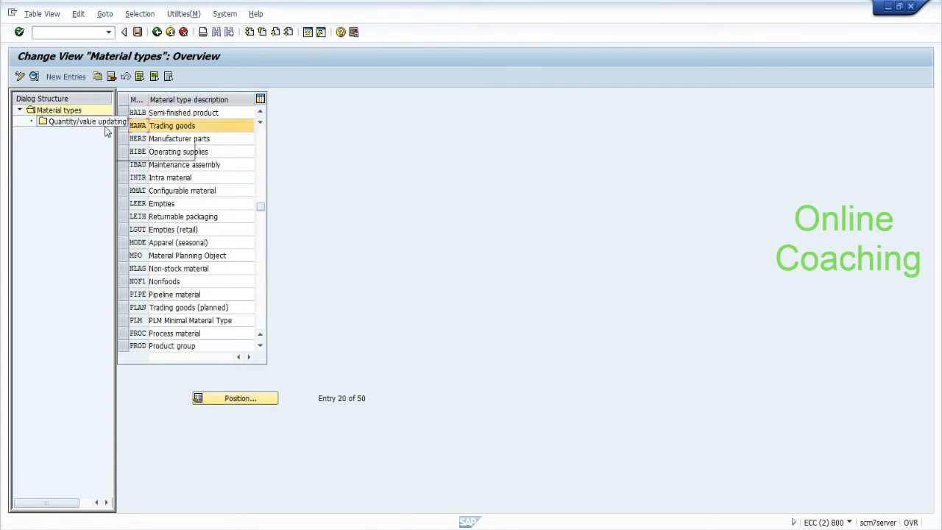
{"action": "double_click", "coordinate": [85, 125]}
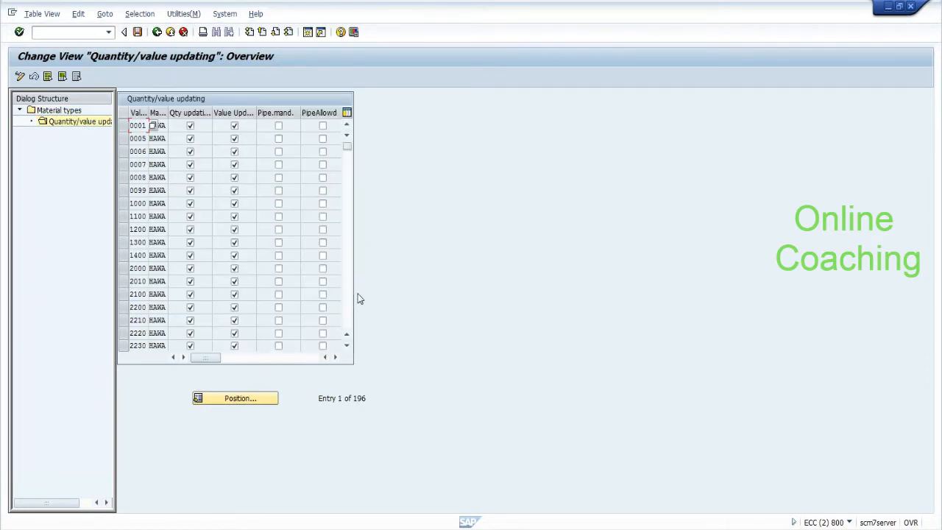
Step: Tick quantity and value updating for valuation area HYDP, save it to a request, and go back
{"action": "left_click", "coordinate": [348, 307]}
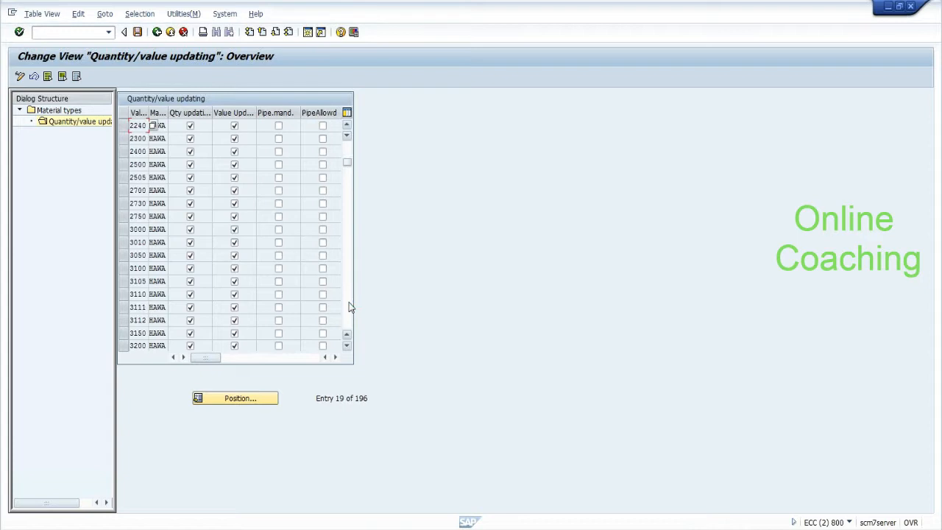
{"action": "left_click", "coordinate": [237, 397]}
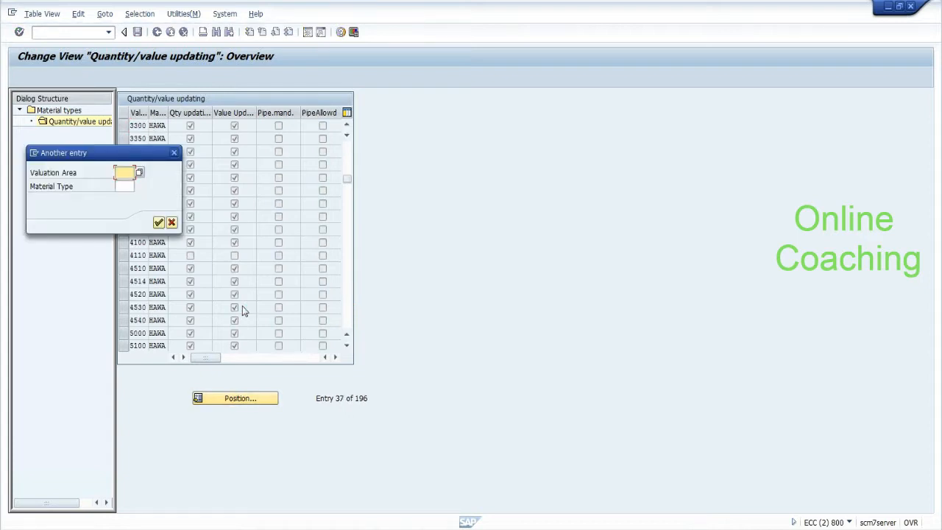
{"action": "type", "text": "hydp"}
{"action": "key", "text": "Return"}
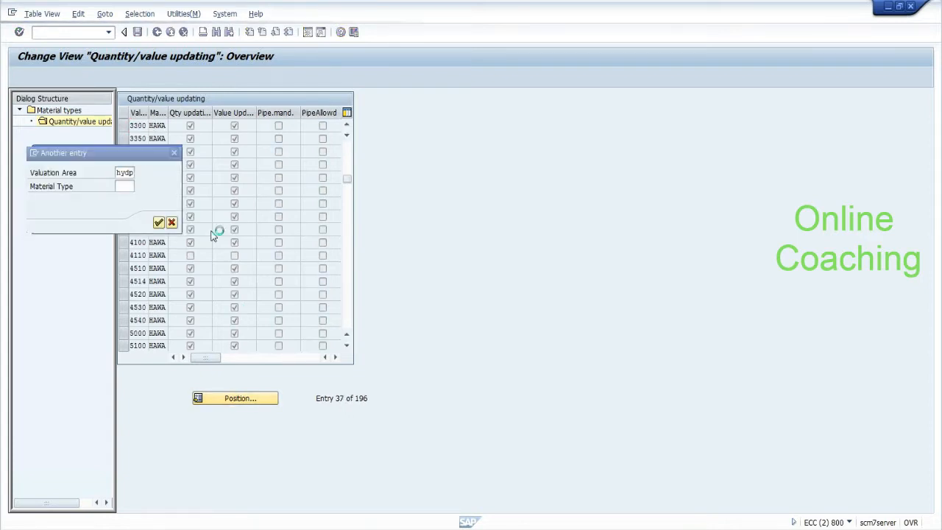
{"action": "left_click", "coordinate": [189, 127]}
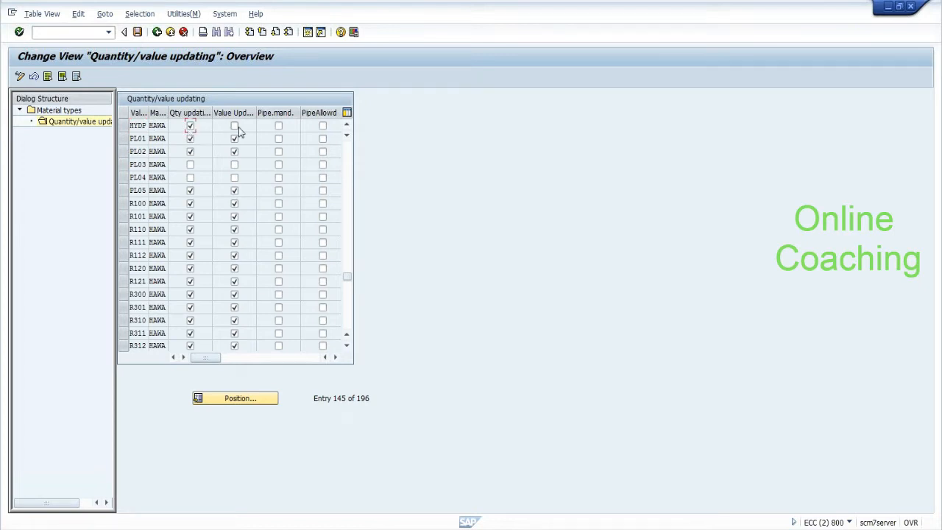
{"action": "left_click", "coordinate": [139, 32]}
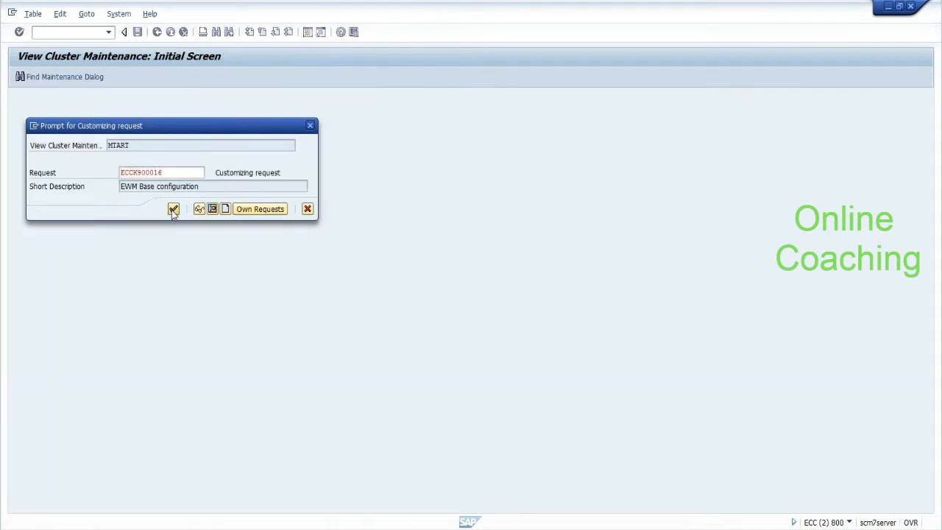
{"action": "left_click", "coordinate": [173, 210]}
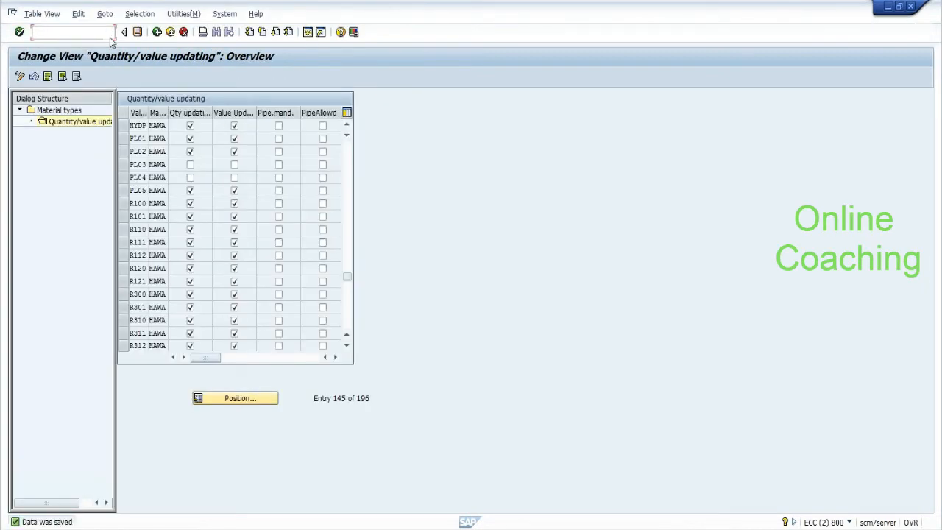
{"action": "left_click", "coordinate": [157, 33]}
{"action": "left_click", "coordinate": [157, 32]}
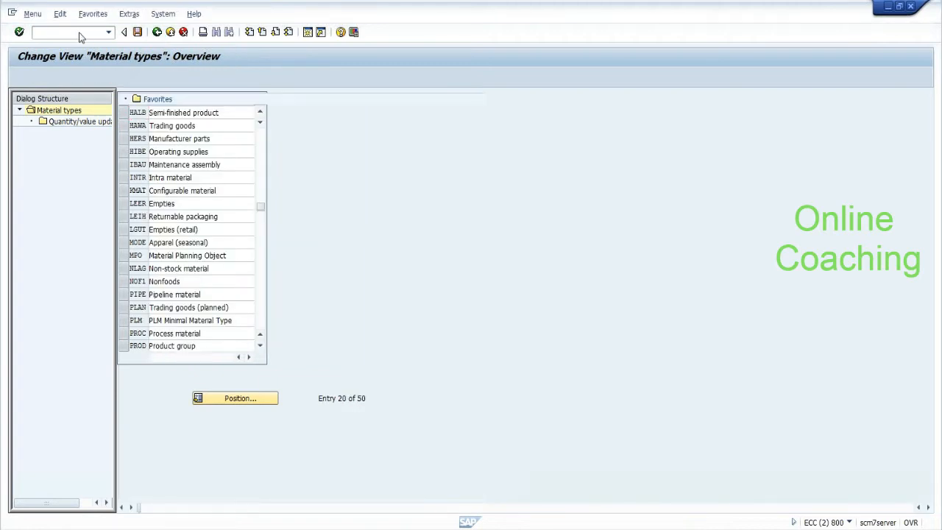
Step: Start a ME21N purchase order for vendor 1000 with org data 1000/001/1000
{"action": "left_click", "coordinate": [81, 33]}
{"action": "type", "text": "me21n"}
{"action": "key", "text": "Return"}
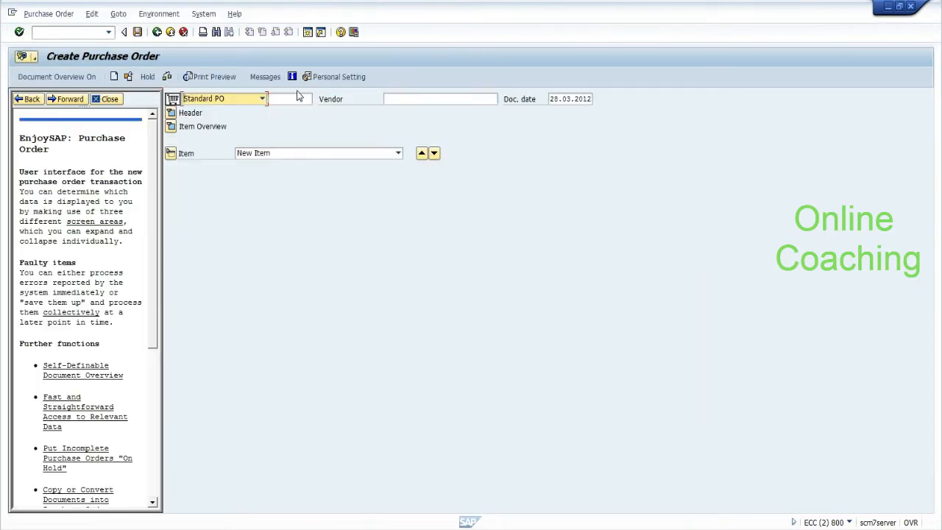
{"action": "left_click", "coordinate": [404, 98]}
{"action": "type", "text": "1000"}
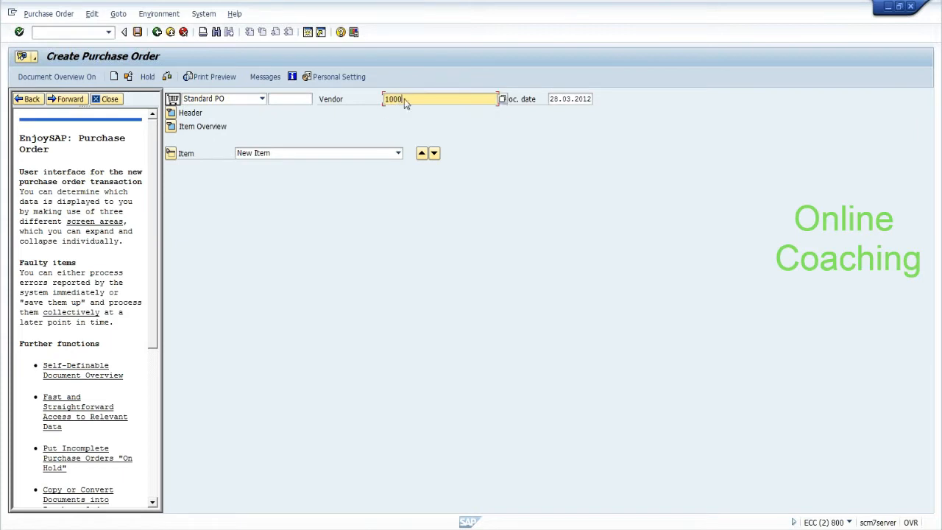
{"action": "key", "text": "Return"}
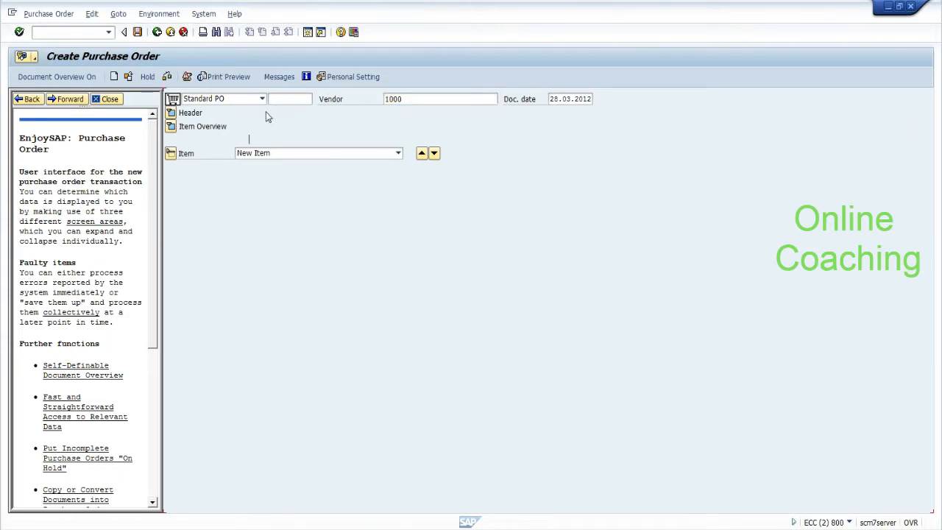
{"action": "type", "text": "1000"}
{"action": "key", "text": "Tab"}
{"action": "type", "text": "001"}
{"action": "key", "text": "Tab"}
{"action": "type", "text": "1000"}
{"action": "key", "text": "Return"}
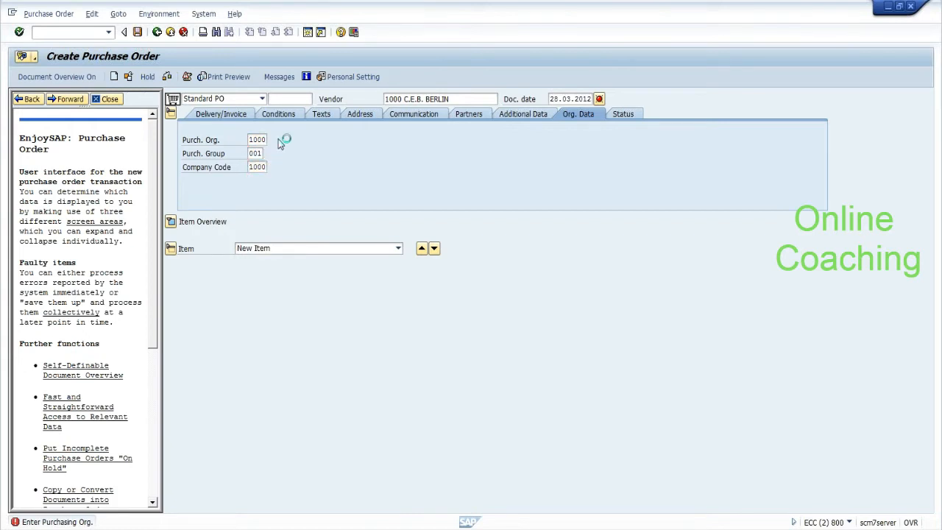
Step: Add item 10: HYD_CURB, quantity 100, plant HYDP
{"action": "left_click", "coordinate": [170, 221]}
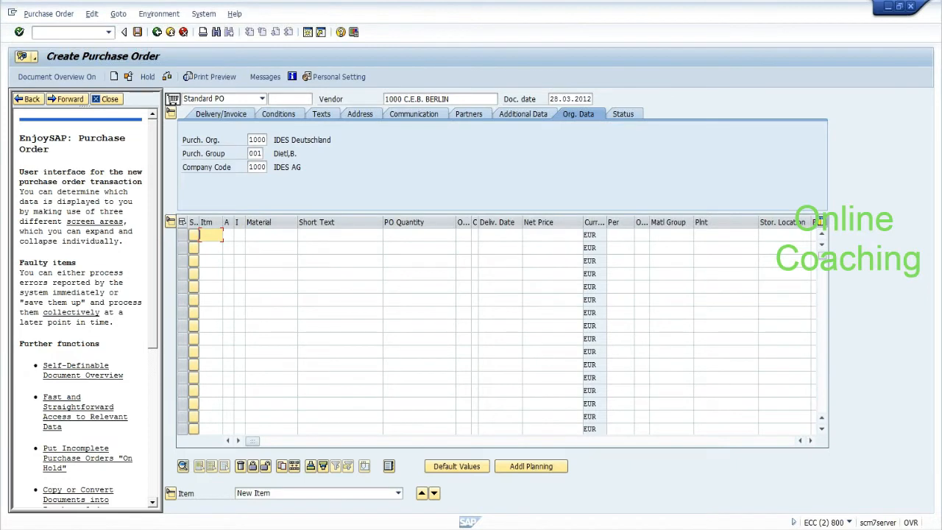
{"action": "key", "text": "Down"}
{"action": "key", "text": "Return"}
{"action": "key", "text": "Tab"}
{"action": "key", "text": "Tab"}
{"action": "key", "text": "Tab"}
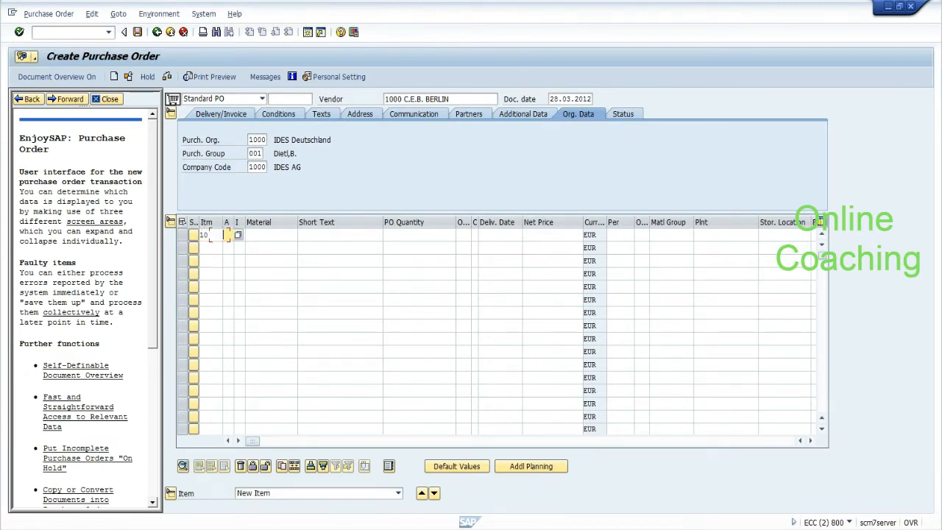
{"action": "key", "text": "Down"}
{"action": "key", "text": "Return"}
{"action": "key", "text": "Tab"}
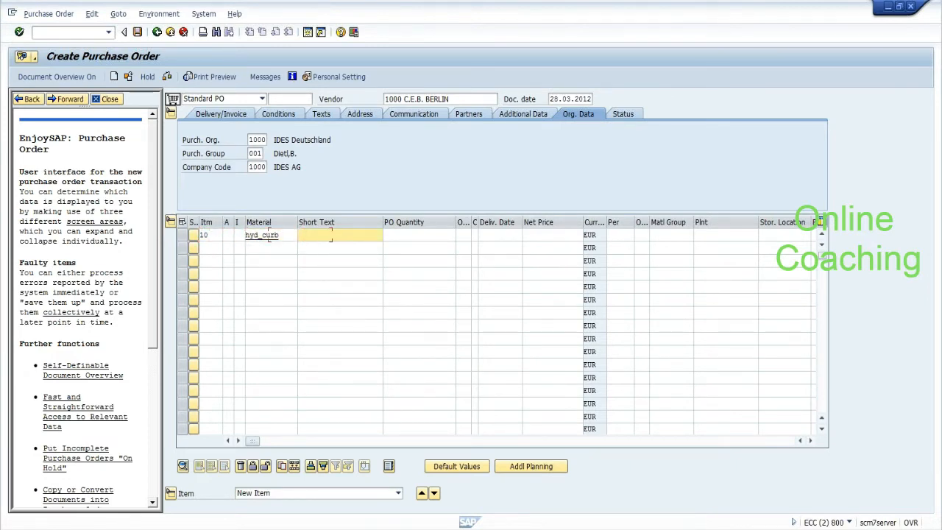
{"action": "key", "text": "Tab"}
{"action": "key", "text": "Down"}
{"action": "key", "text": "Return"}
{"action": "key", "text": "Return"}
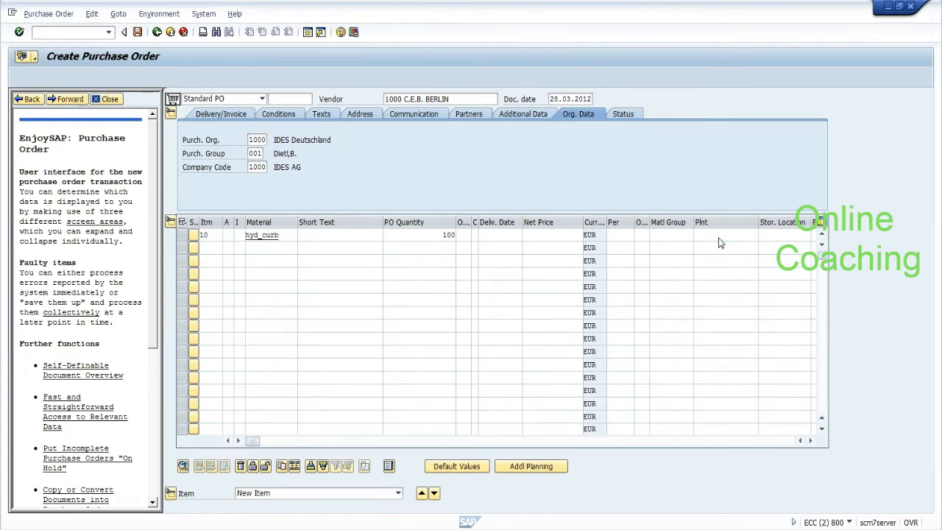
{"action": "key", "text": "Down"}
{"action": "key", "text": "Down"}
{"action": "key", "text": "Return"}
{"action": "key", "text": "Return"}
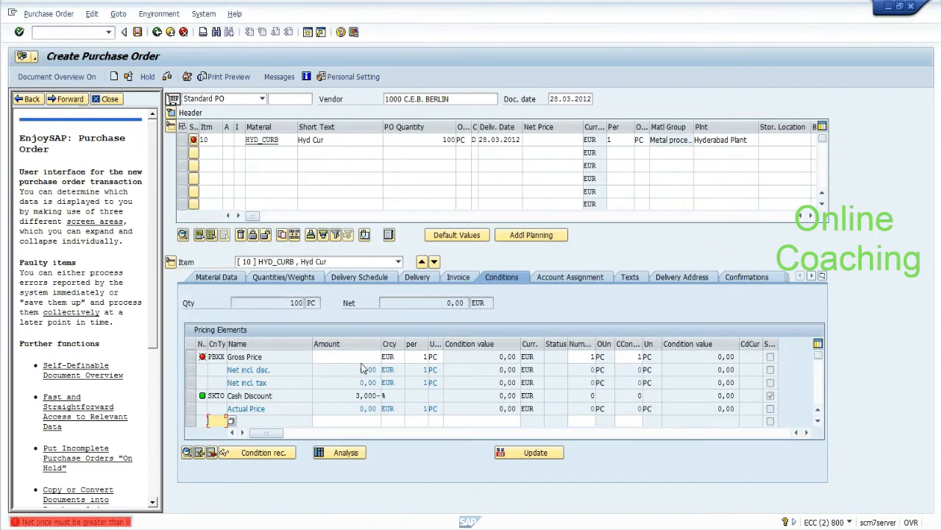
Step: Set gross price 100 and storage location ROD for item 10
{"action": "type", "text": "0"}
{"action": "key", "text": "Return"}
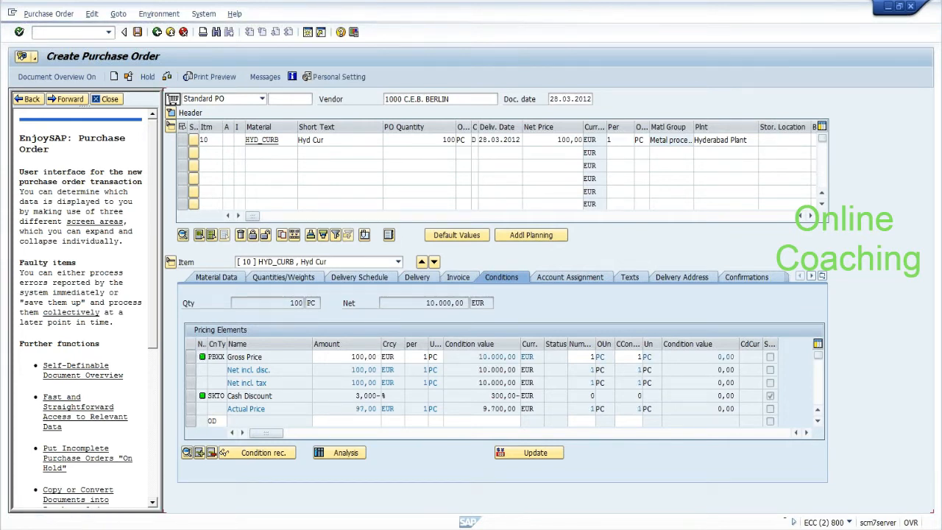
{"action": "key", "text": "Return"}
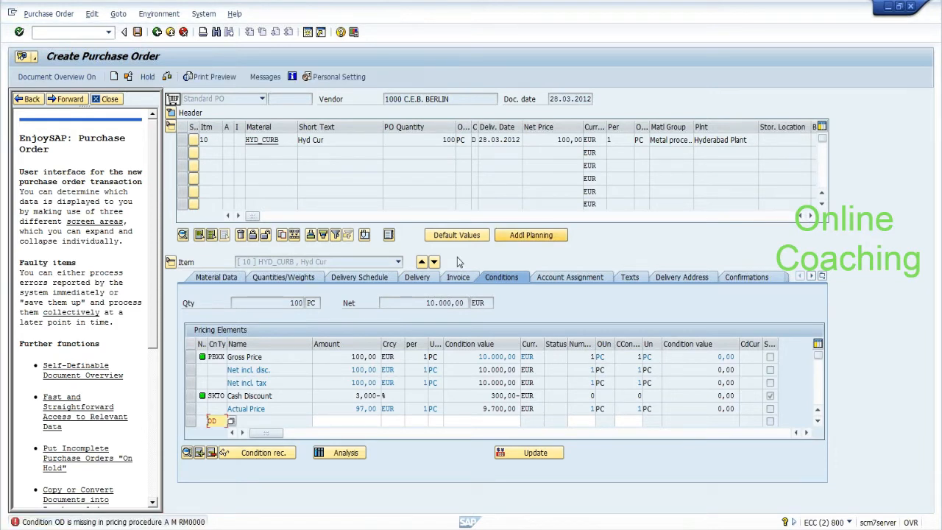
{"action": "key", "text": "Return"}
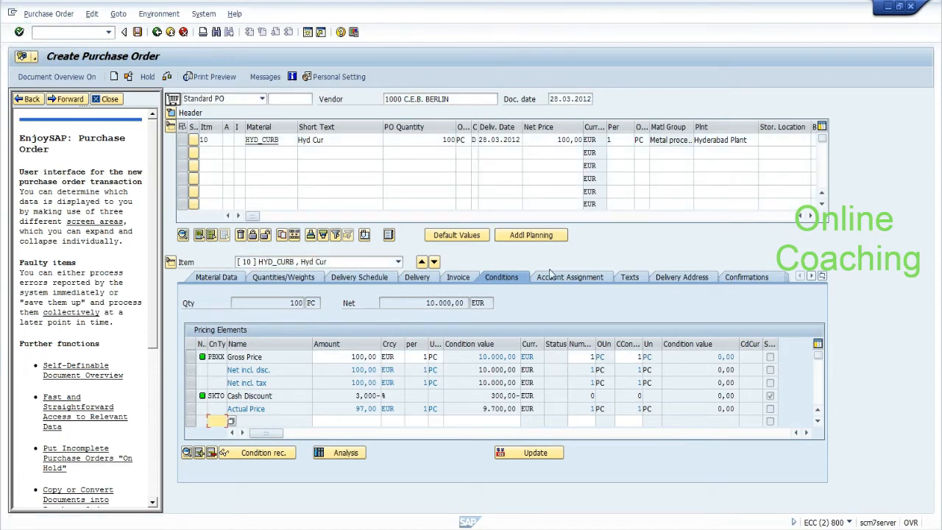
{"action": "left_click", "coordinate": [782, 140]}
{"action": "type", "text": "R"}
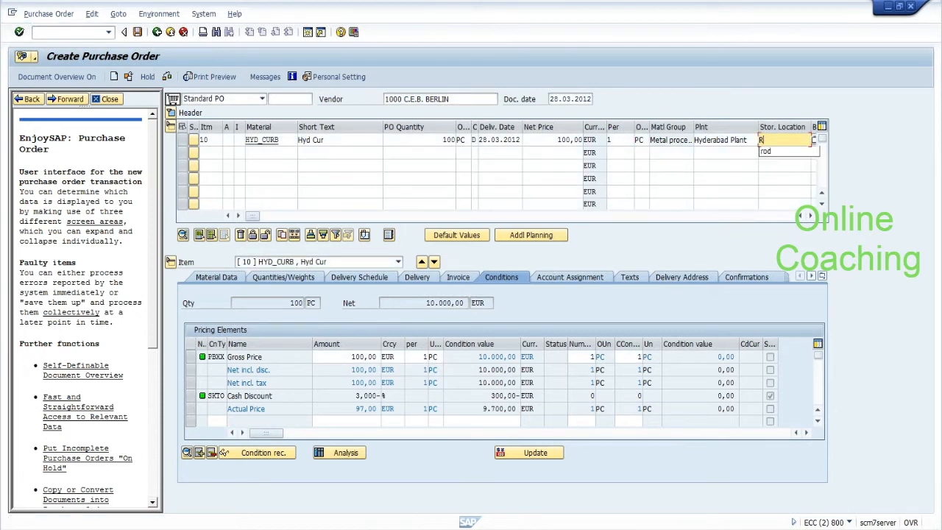
{"action": "type", "text": "OD"}
{"action": "key", "text": "Return"}
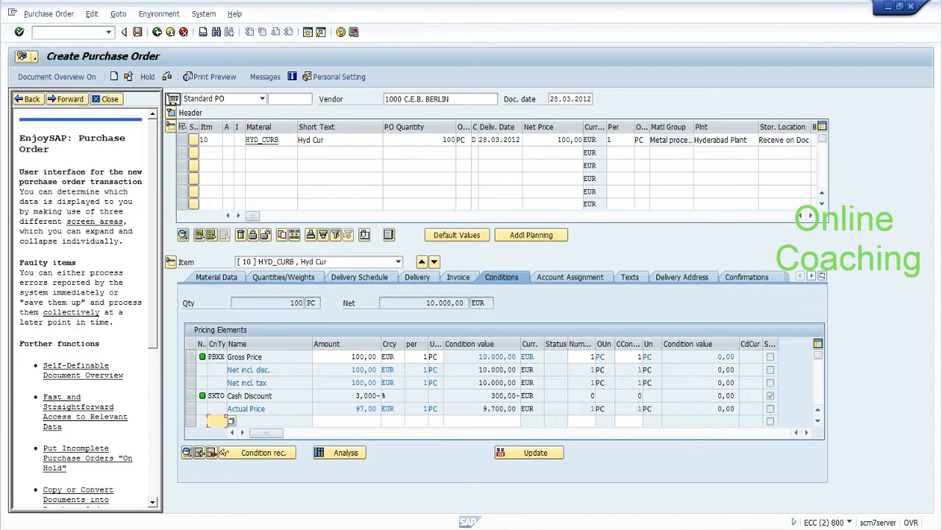
Step: Scroll to the item's Batch column, close the help panel, and save the purchase order
{"action": "left_click", "coordinate": [808, 217]}
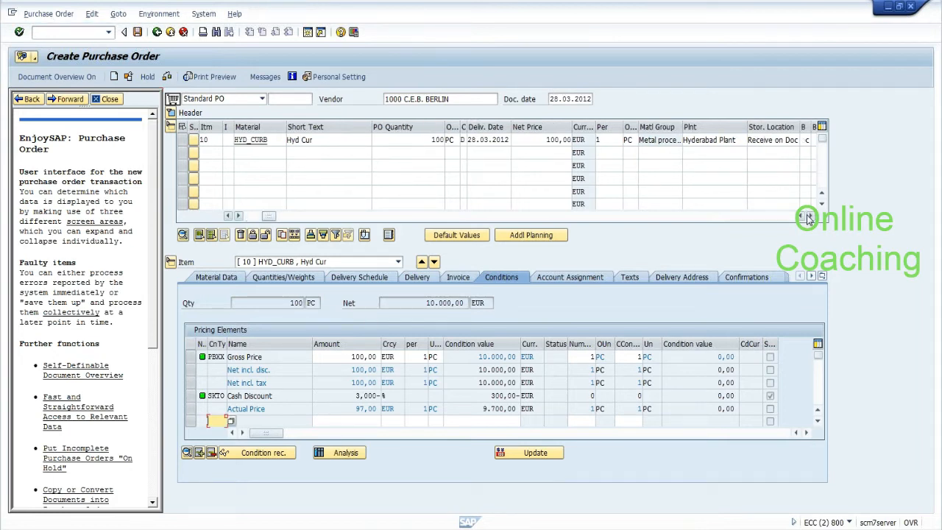
{"action": "left_click", "coordinate": [809, 217]}
{"action": "left_click", "coordinate": [809, 217]}
{"action": "left_click", "coordinate": [809, 217]}
{"action": "left_click", "coordinate": [810, 217]}
{"action": "left_click", "coordinate": [595, 140]}
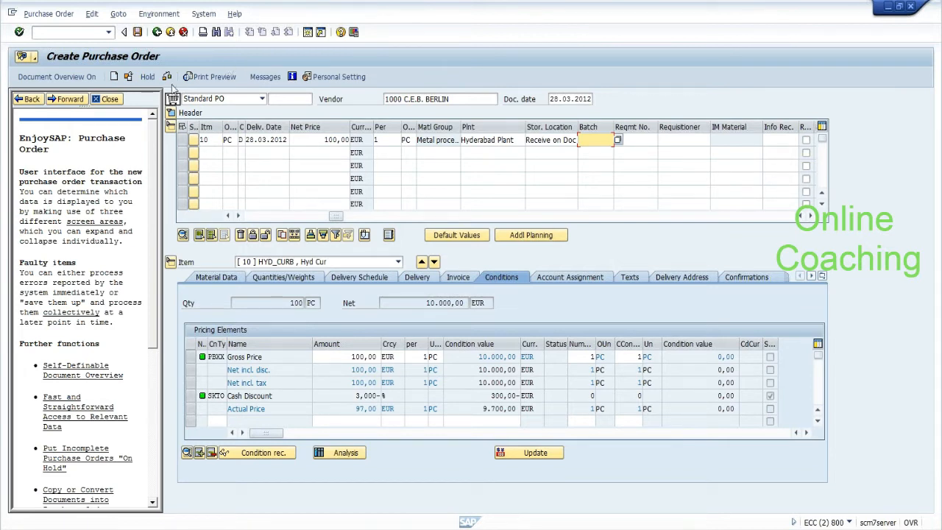
{"action": "left_click", "coordinate": [111, 98]}
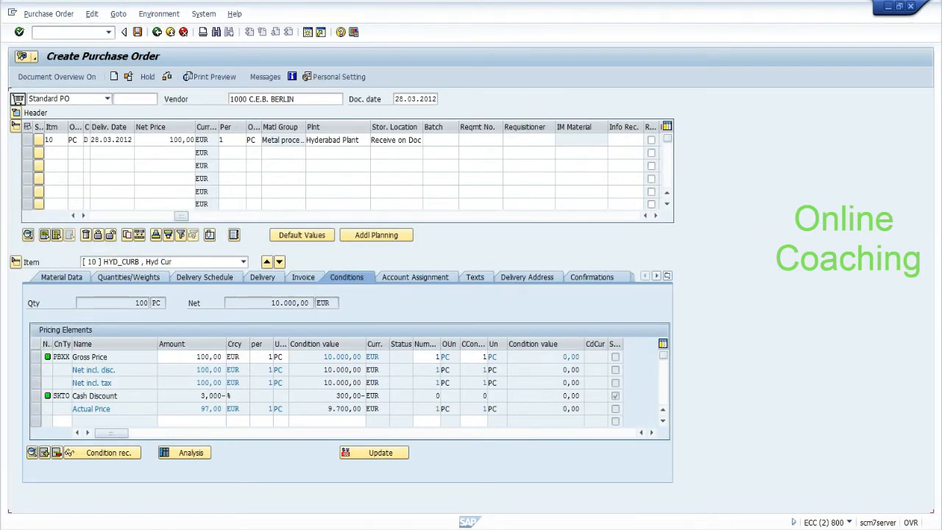
{"action": "left_click", "coordinate": [137, 33]}
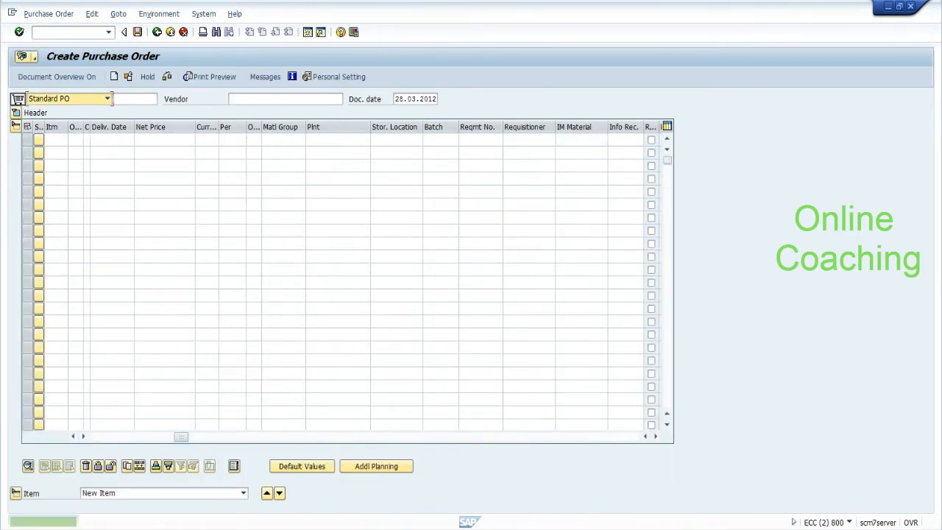
Step: Launch ME22N and jot down the new purchase order number in the notes
{"action": "type", "text": "/nme22n"}
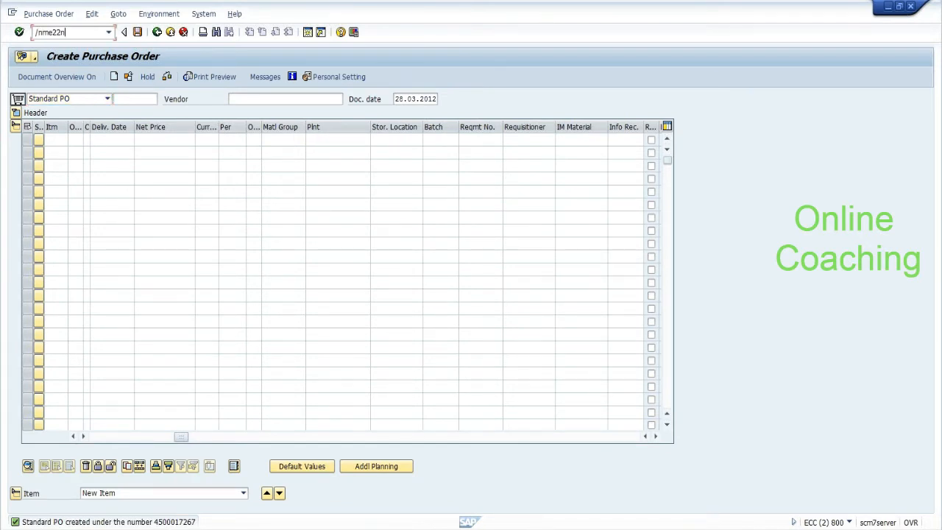
{"action": "key", "text": "Return"}
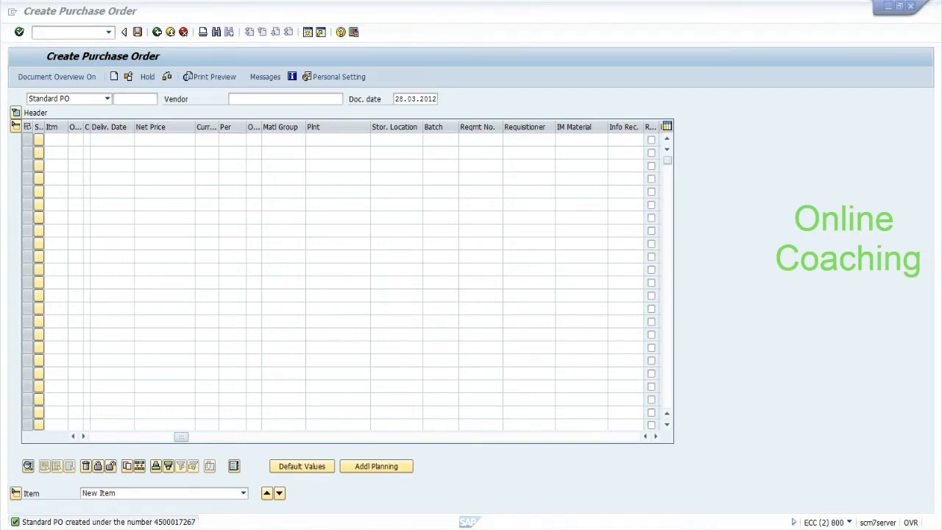
{"action": "key", "text": "alt+Tab"}
{"action": "key", "text": "Down"}
{"action": "key", "text": "Down"}
{"action": "key", "text": "Down"}
{"action": "key", "text": "Down"}
{"action": "key", "text": "Down"}
{"action": "key", "text": "Down"}
{"action": "key", "text": "Down"}
{"action": "key", "text": "Down"}
{"action": "type", "text": "4"}
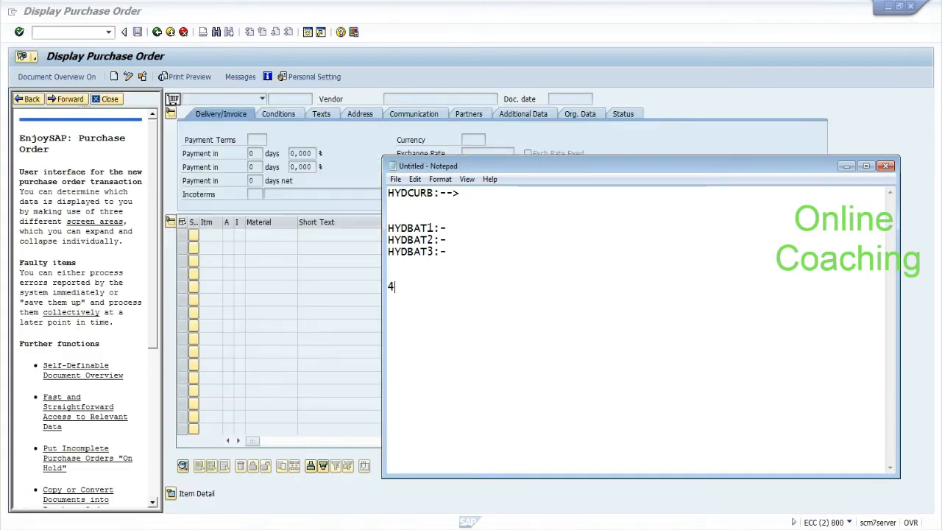
{"action": "type", "text": "500017267"}
{"action": "left_click", "coordinate": [118, 99]}
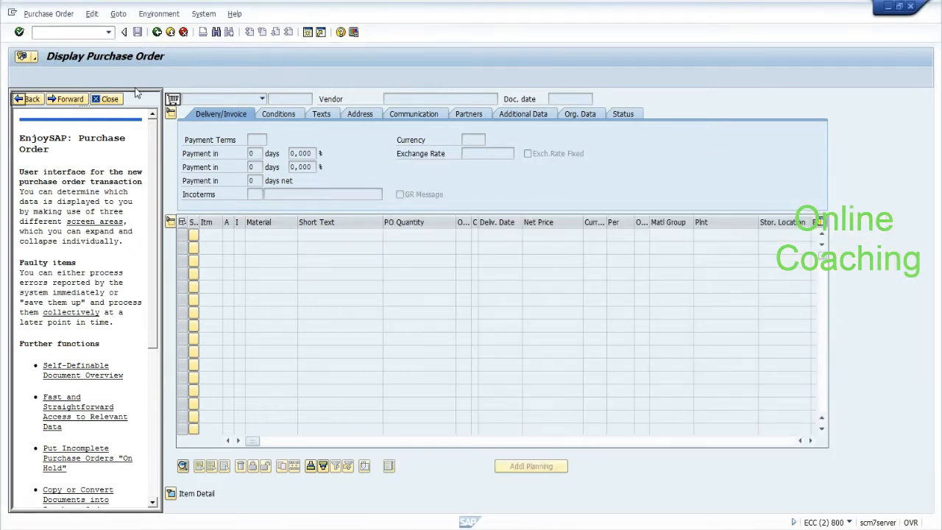
Step: Open the new purchase order via Other Purchase Order, correcting its number
{"action": "left_click", "coordinate": [142, 76]}
{"action": "type", "text": "45"}
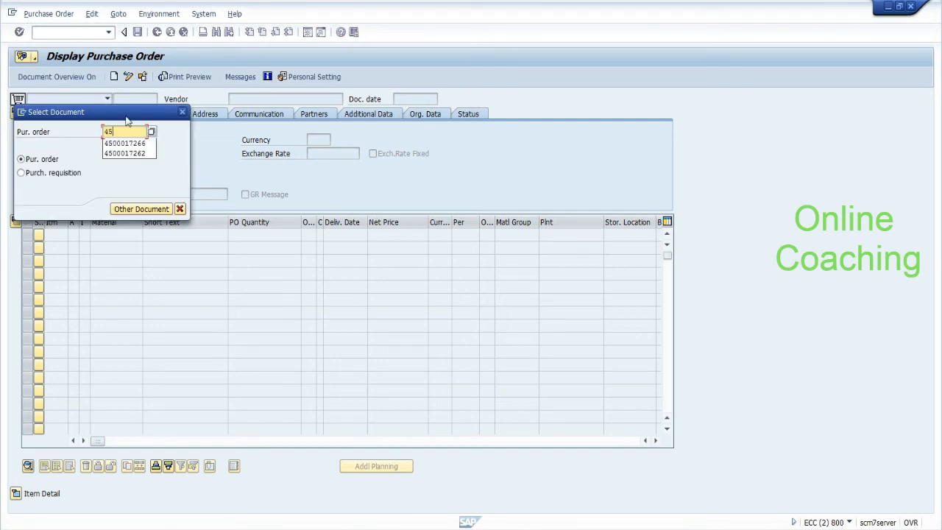
{"action": "left_click", "coordinate": [128, 144]}
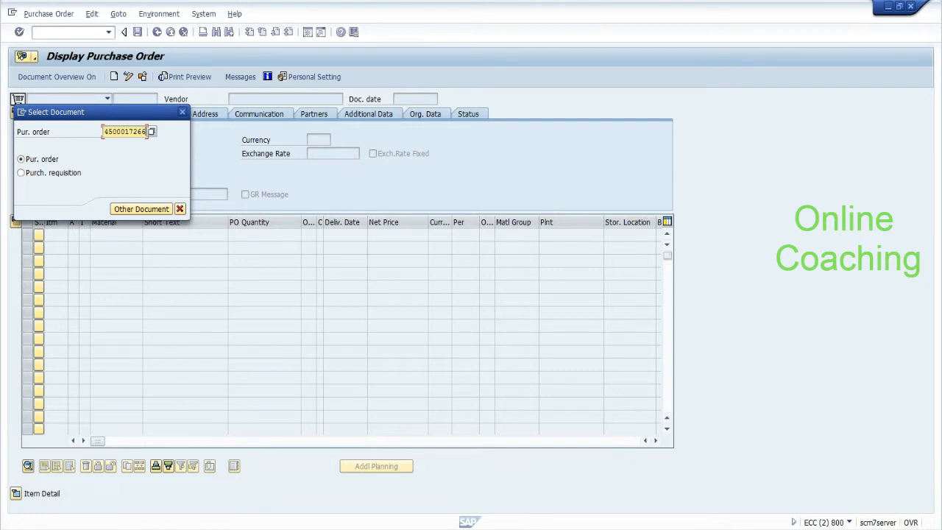
{"action": "key", "text": "alt+Tab"}
{"action": "key", "text": "alt+Tab"}
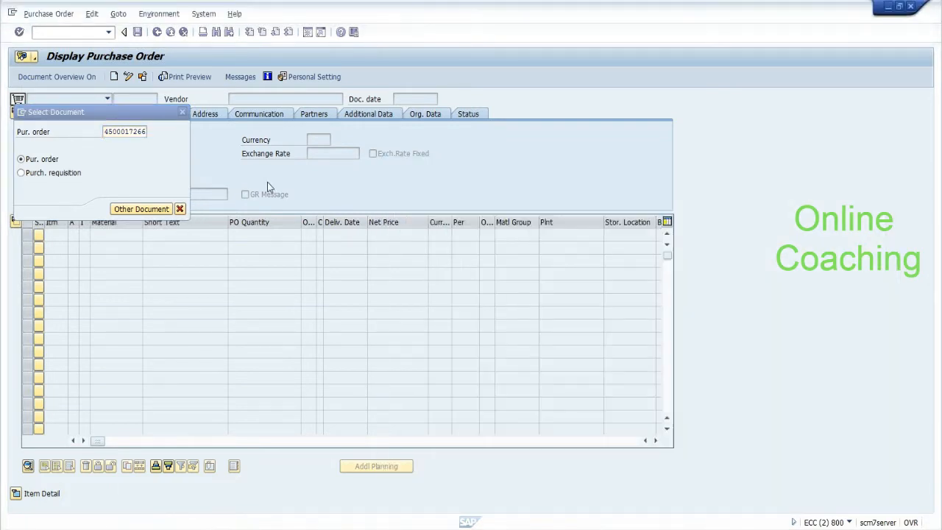
{"action": "key", "text": "BackSpace"}
{"action": "type", "text": "7"}
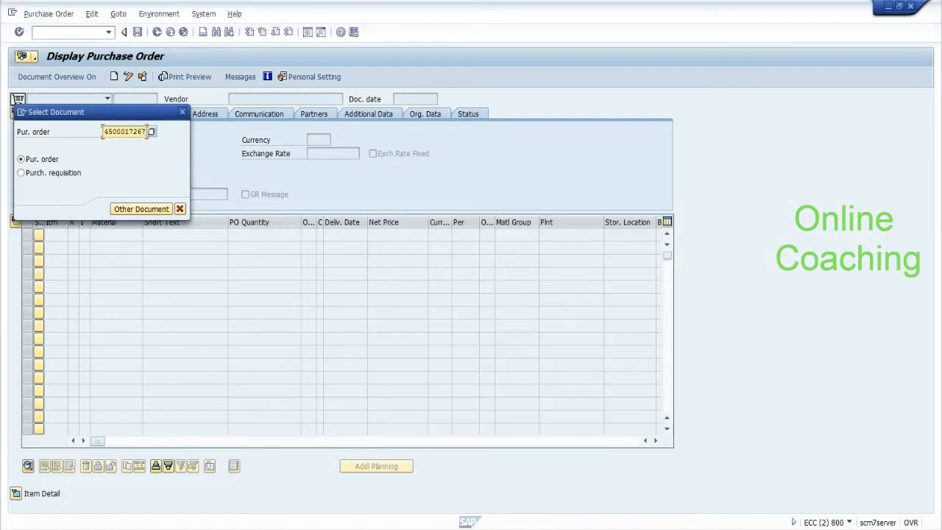
{"action": "key", "text": "Return"}
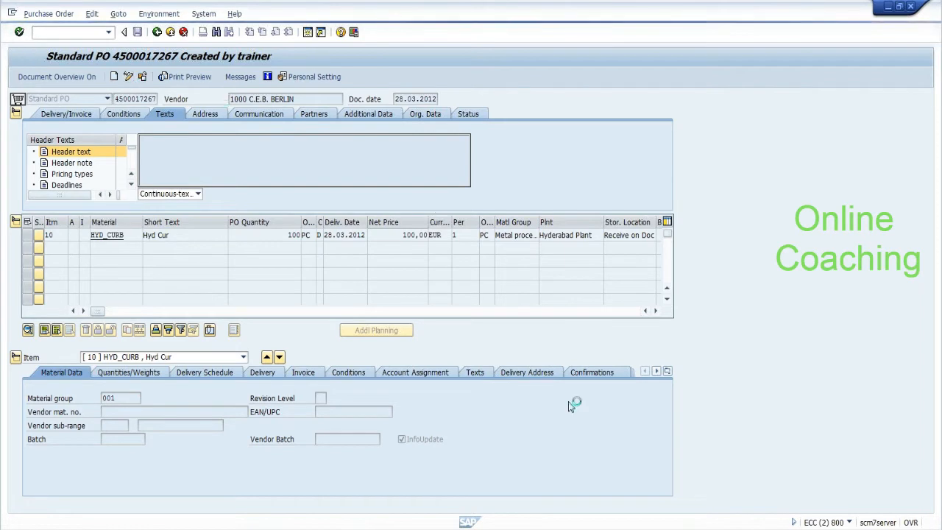
Step: Set HYD_CURB's confirmation control to Confirmations, save the purchase order, then start VL31N
{"action": "left_click", "coordinate": [593, 372]}
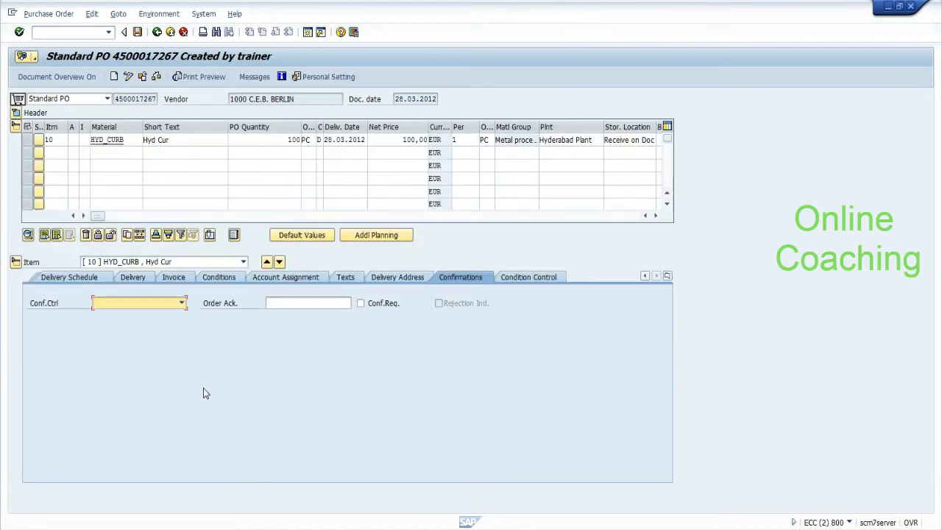
{"action": "left_click", "coordinate": [158, 303]}
{"action": "left_click", "coordinate": [155, 326]}
{"action": "left_click", "coordinate": [138, 32]}
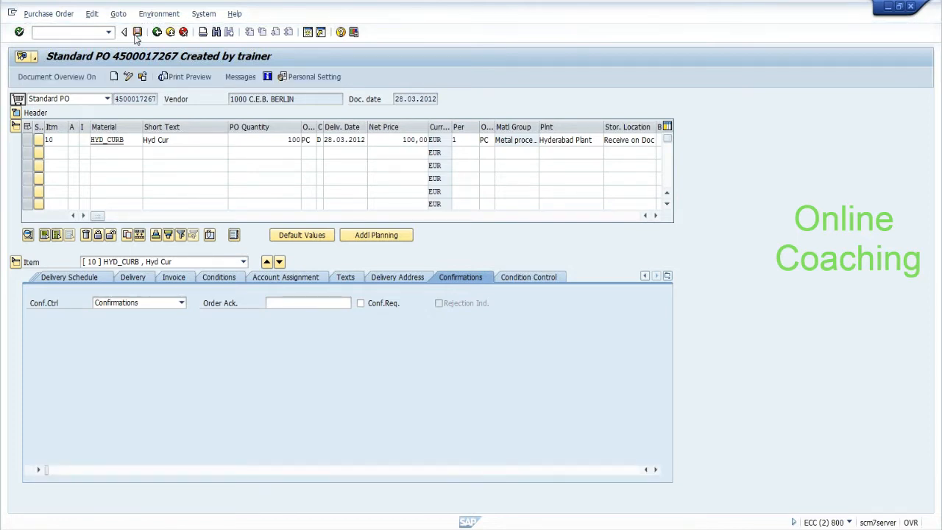
{"action": "type", "text": "/nv"}
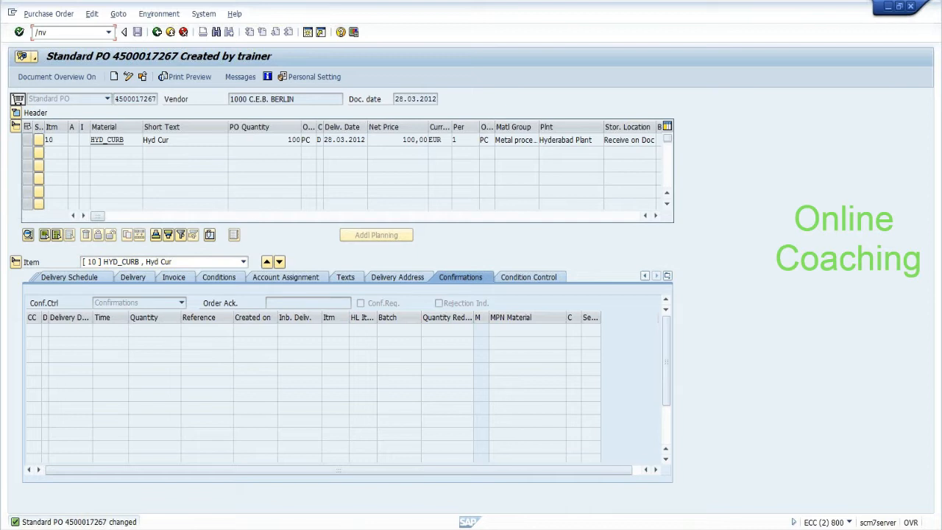
{"action": "type", "text": "l31n"}
{"action": "key", "text": "Return"}
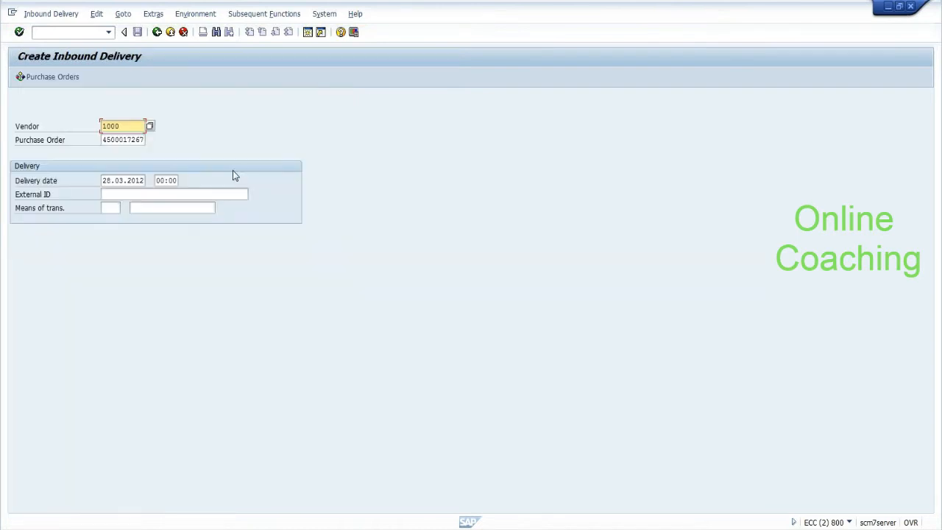
Step: Reuse the previous external ID, change its ending to 320, and confirm the delivery header
{"action": "left_click", "coordinate": [103, 194]}
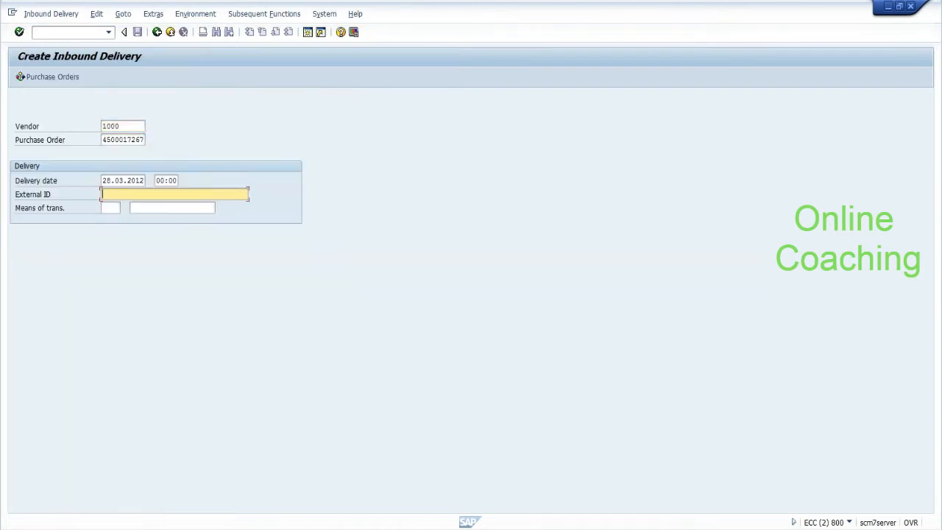
{"action": "key", "text": "Down"}
{"action": "key", "text": "Down"}
{"action": "key", "text": "Return"}
{"action": "key", "text": "BackSpace"}
{"action": "key", "text": "BackSpace"}
{"action": "key", "text": "BackSpace"}
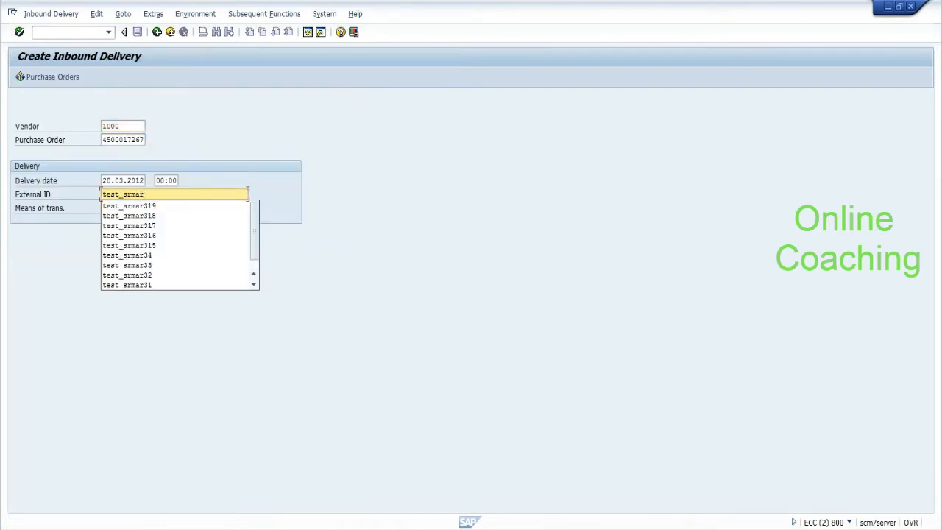
{"action": "type", "text": "320"}
{"action": "key", "text": "Return"}
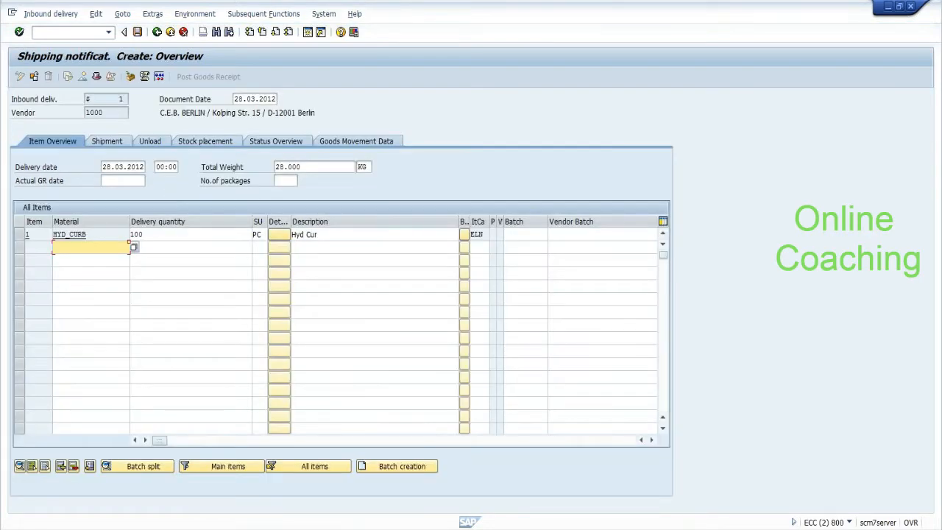
Step: Set item 1's delivery quantity to 10 PC and save the shipping notification
{"action": "left_click", "coordinate": [176, 234]}
{"action": "key", "text": "BackSpace"}
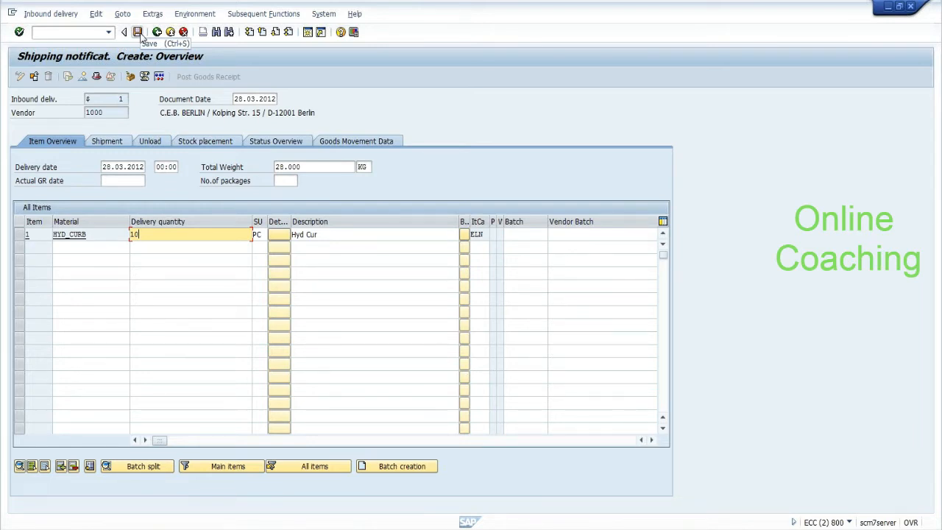
{"action": "left_click", "coordinate": [361, 234]}
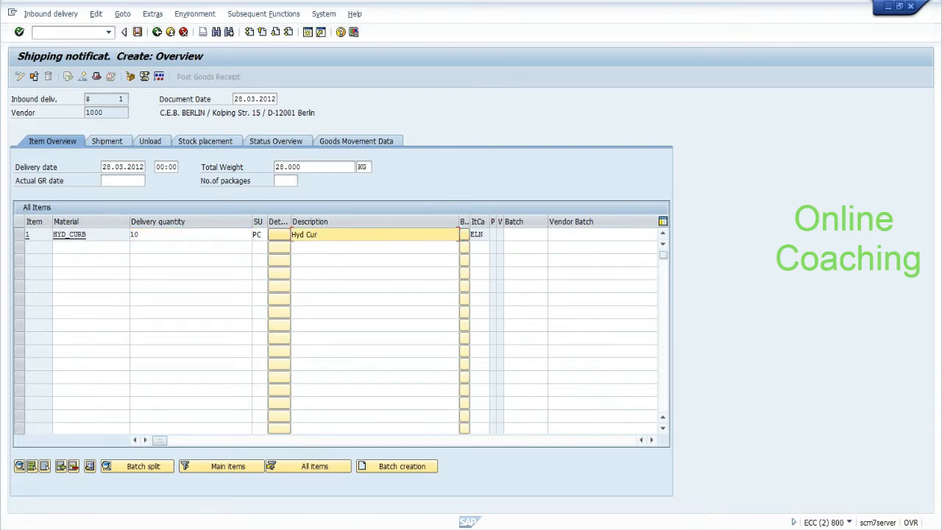
{"action": "left_click", "coordinate": [526, 234]}
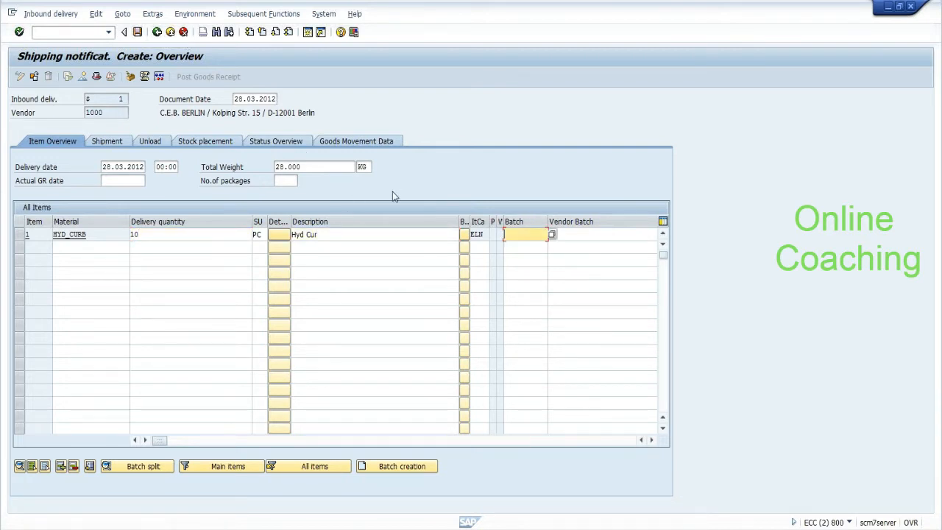
{"action": "left_click", "coordinate": [19, 235]}
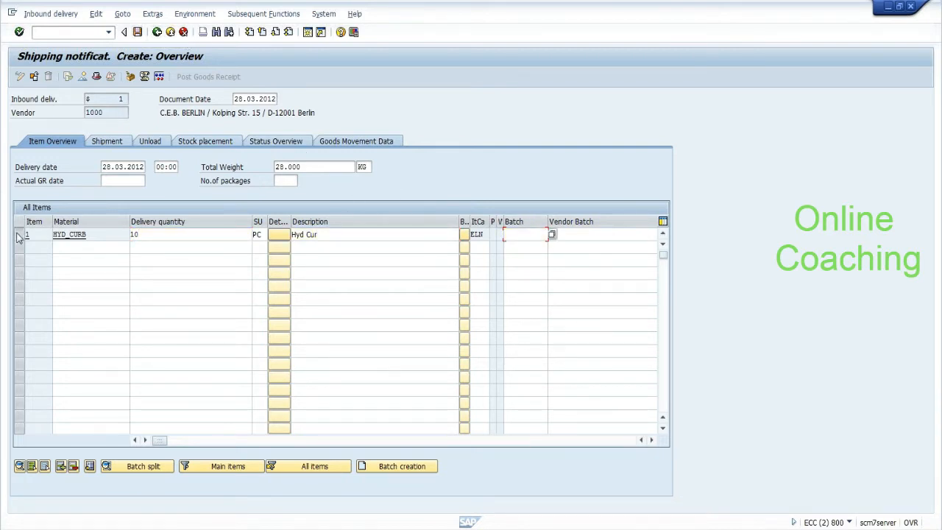
{"action": "left_click", "coordinate": [136, 33]}
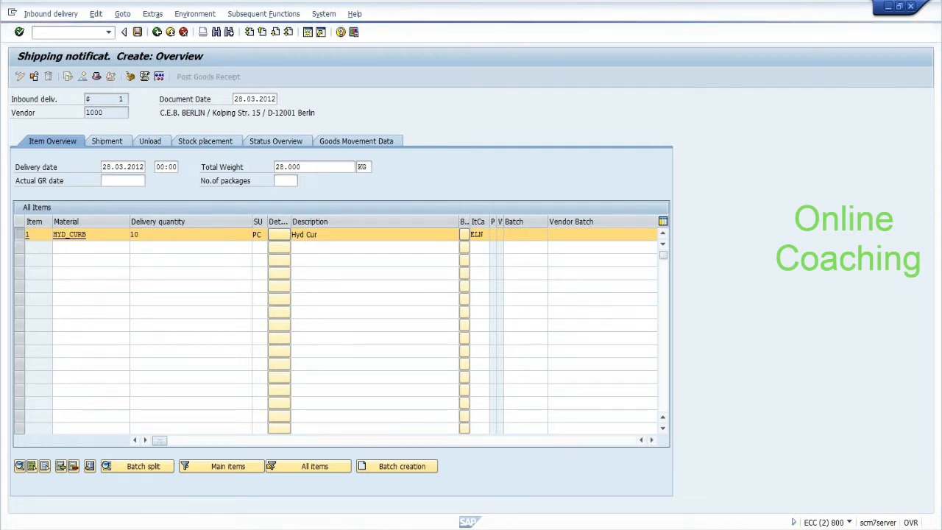
{"action": "left_click", "coordinate": [412, 528]}
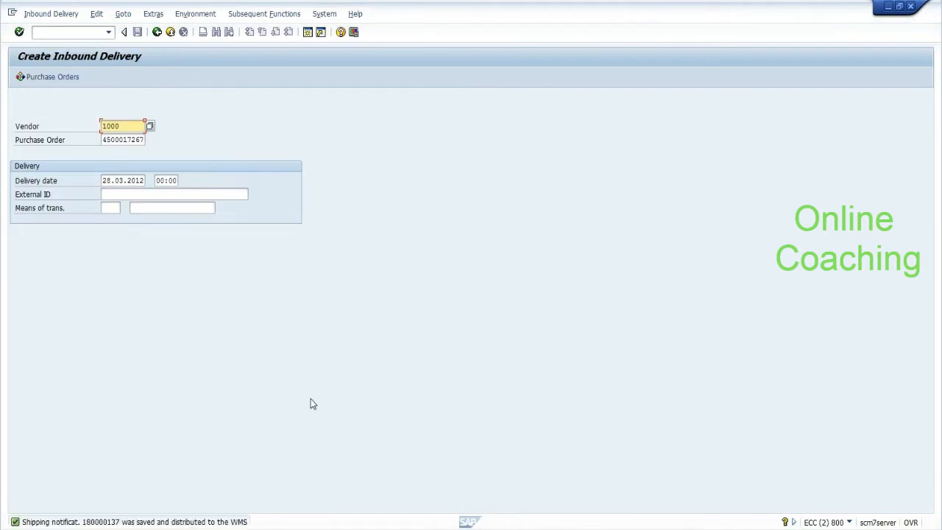
Step: In the SCM session, close the batch search results and run /n/scwm/rfui
{"action": "mouse_move", "coordinate": [416, 528]}
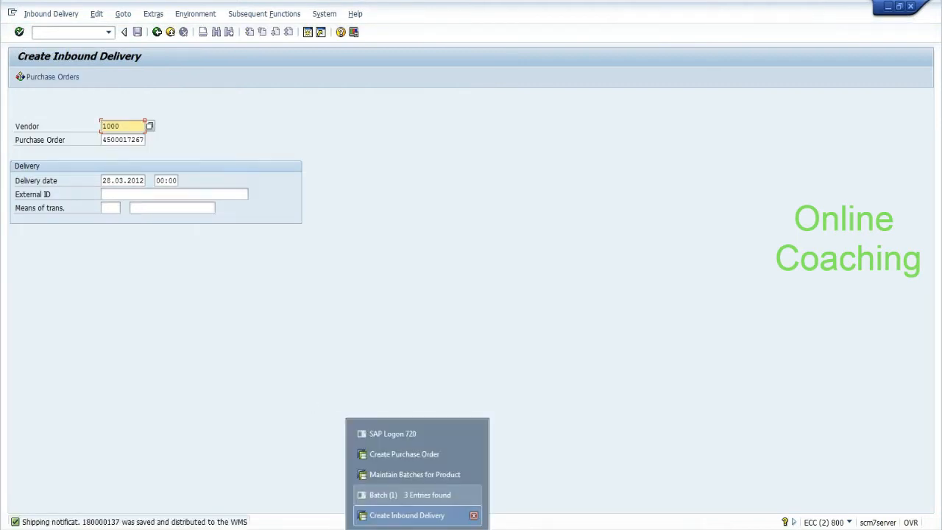
{"action": "left_click", "coordinate": [414, 474]}
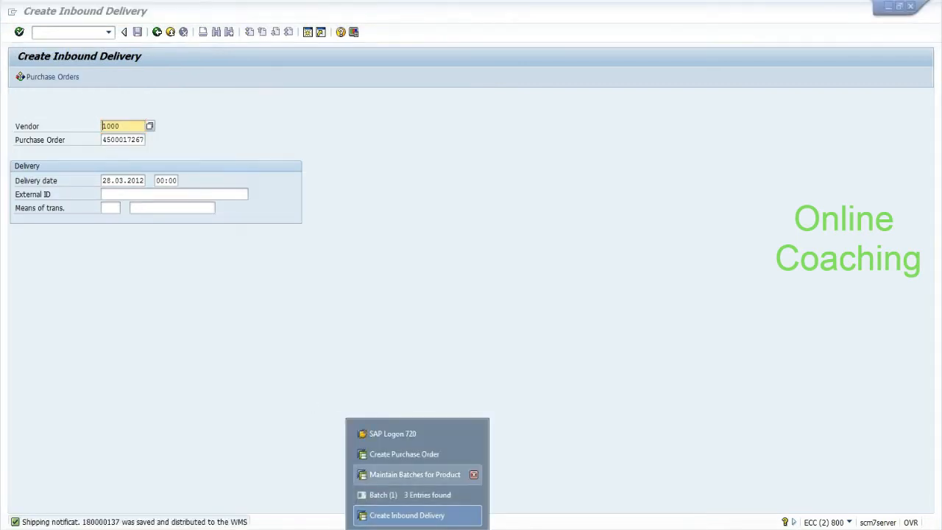
{"action": "left_click", "coordinate": [164, 193]}
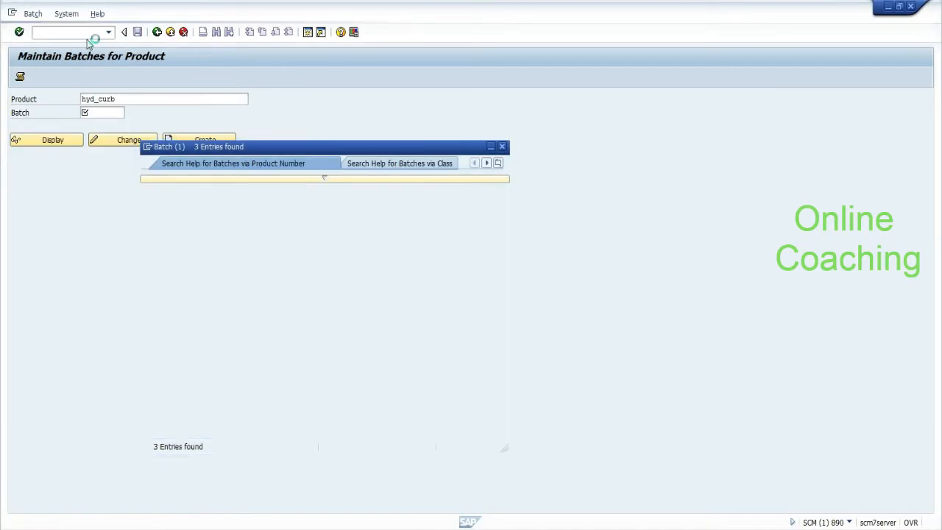
{"action": "left_click", "coordinate": [80, 33]}
{"action": "type", "text": "/n/"}
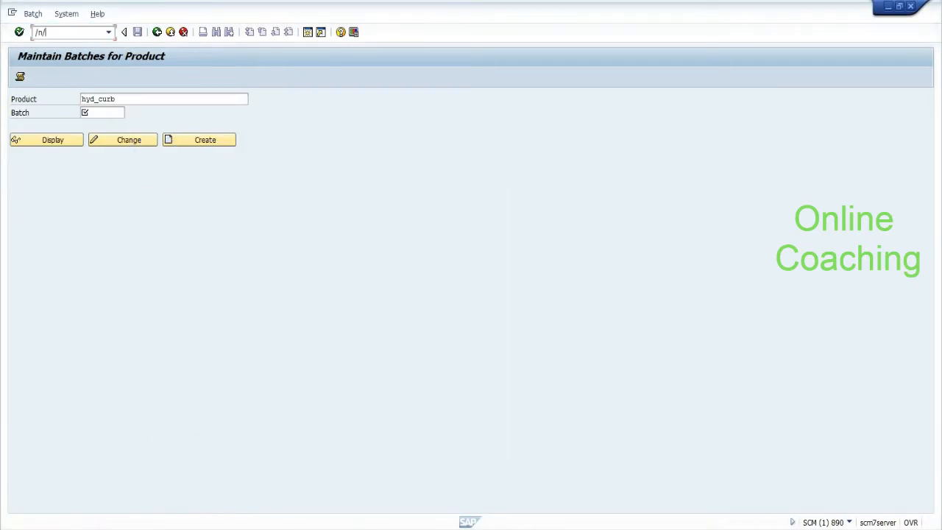
{"action": "type", "text": "scwm/rfui"}
{"action": "key", "text": "Return"}
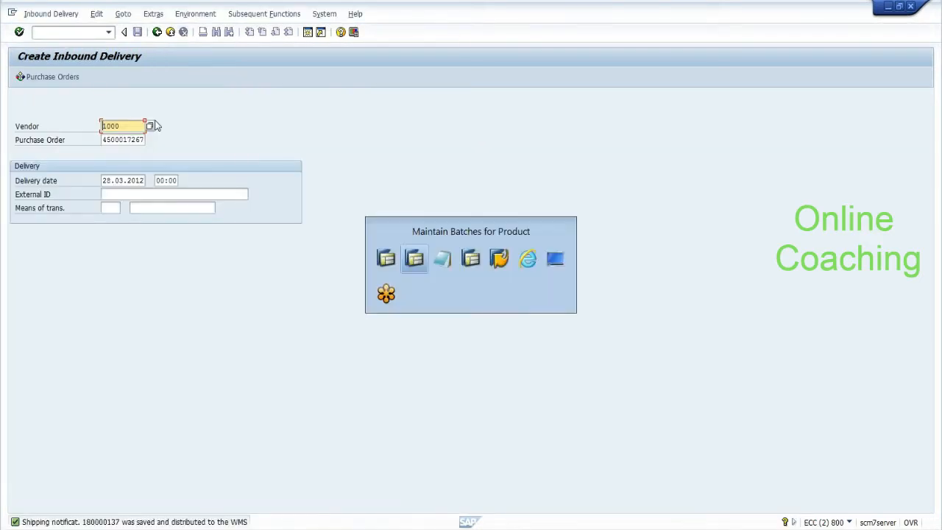
{"action": "key", "text": "alt+Tab"}
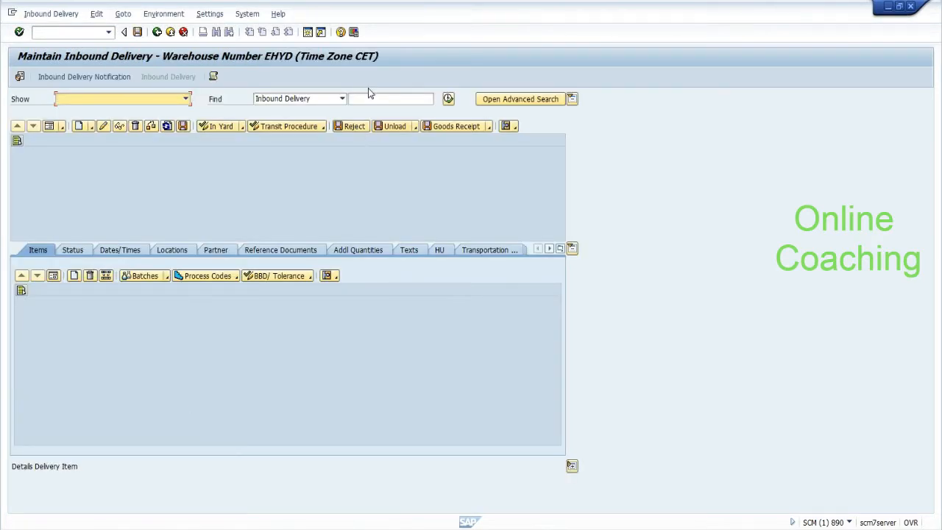
Step: Search EHYD's inbound deliveries by ERP Document 180000137, which returns no results
{"action": "left_click", "coordinate": [342, 99]}
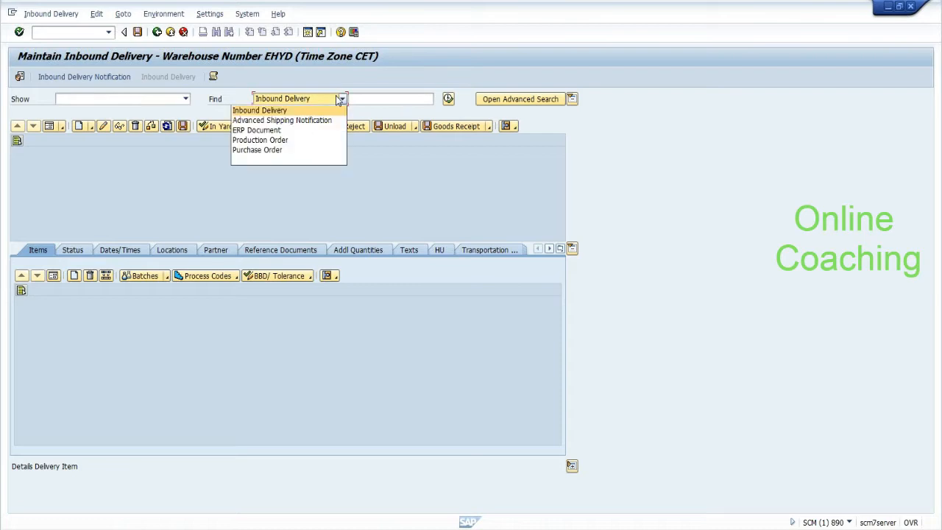
{"action": "left_click", "coordinate": [310, 130]}
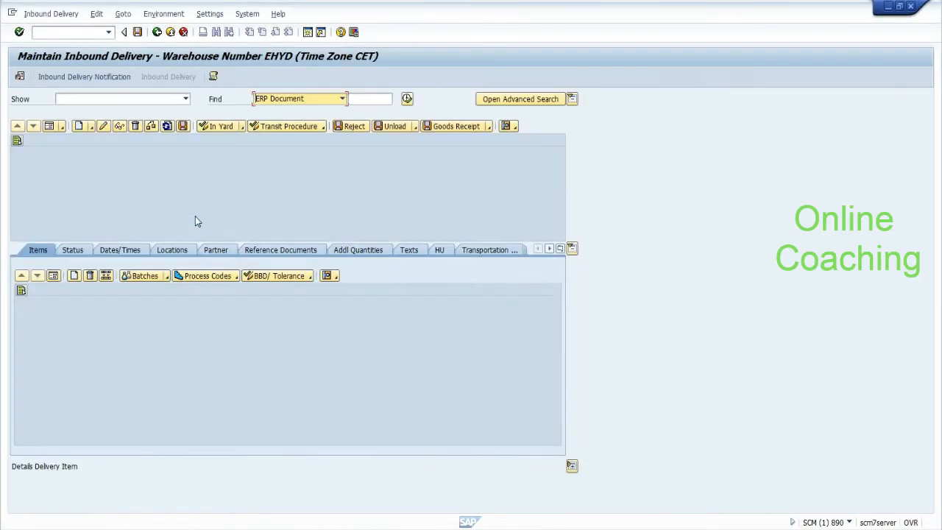
{"action": "type", "text": "18"}
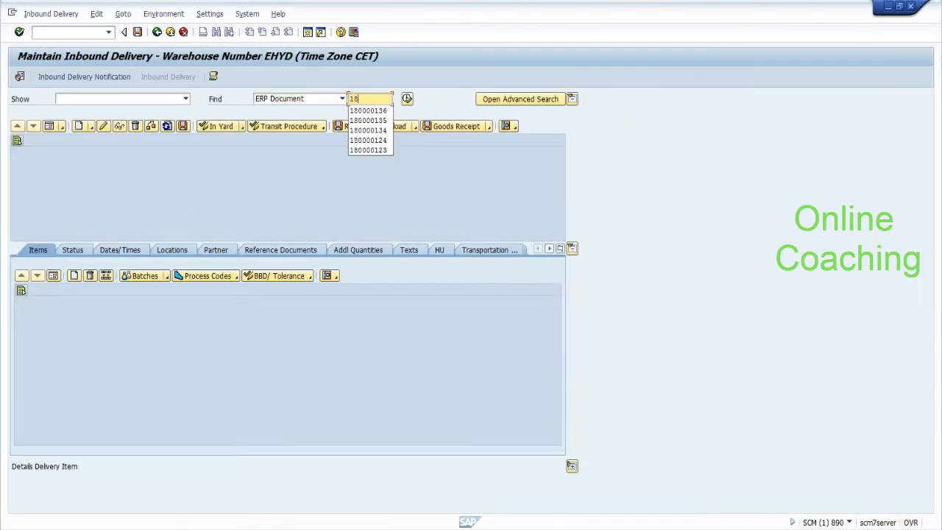
{"action": "type", "text": "0000137"}
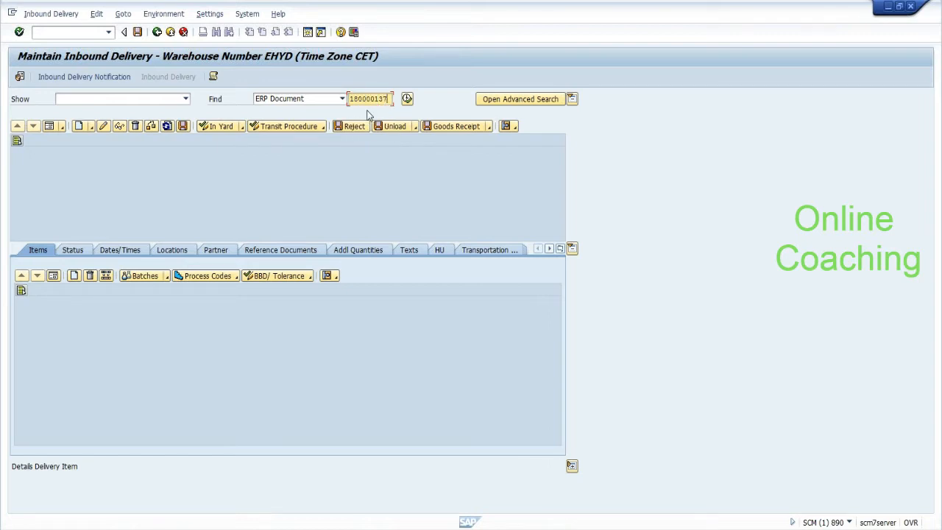
{"action": "left_click", "coordinate": [407, 98]}
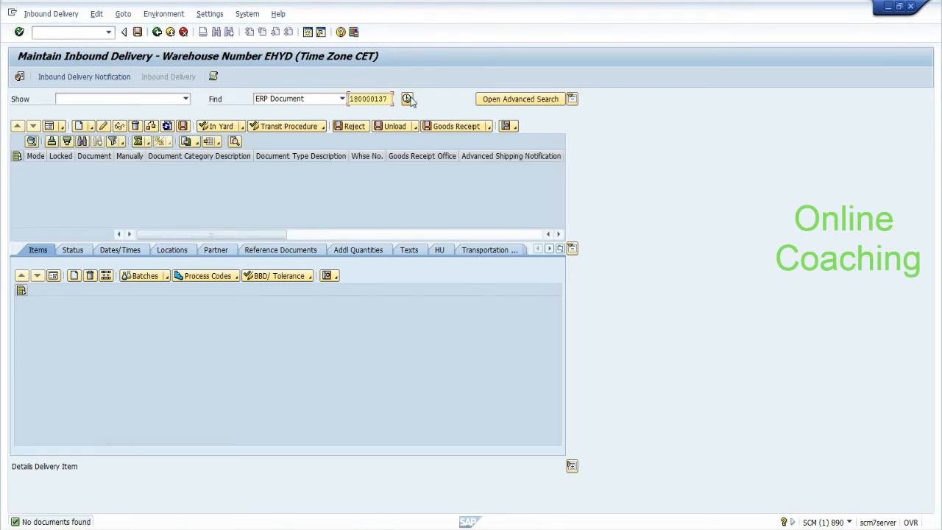
{"action": "left_click", "coordinate": [114, 78]}
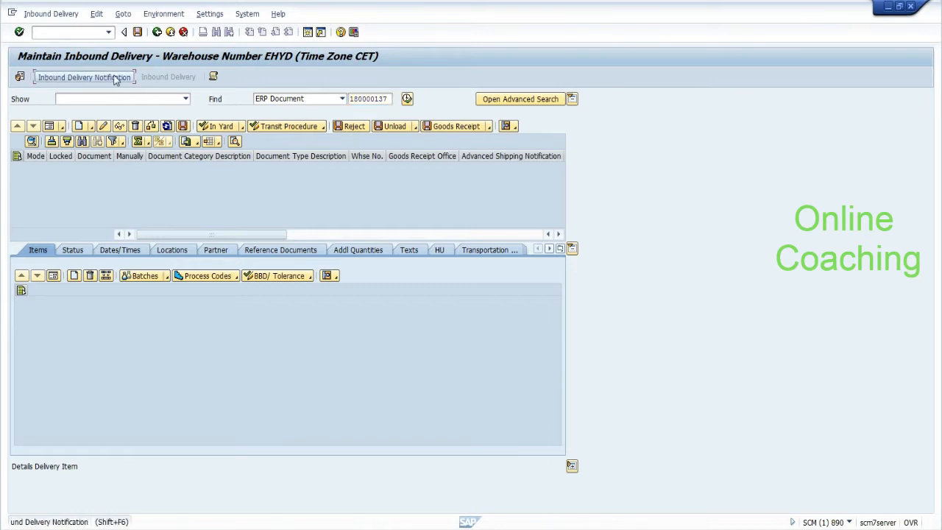
{"action": "left_click", "coordinate": [73, 32]}
Step: Run /osmq2 to list inbound queues and refresh the delivery's queue until it clears
{"action": "type", "text": "/osm"}
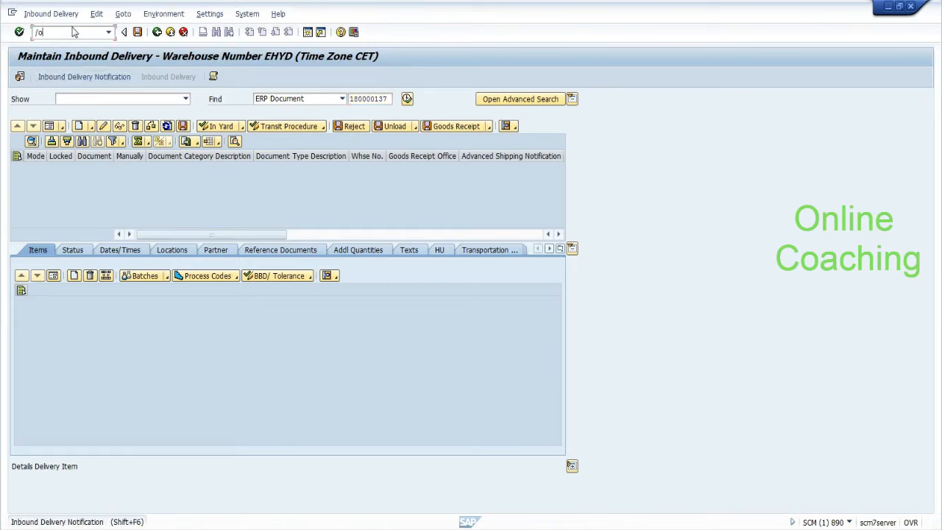
{"action": "type", "text": "q2"}
{"action": "key", "text": "Return"}
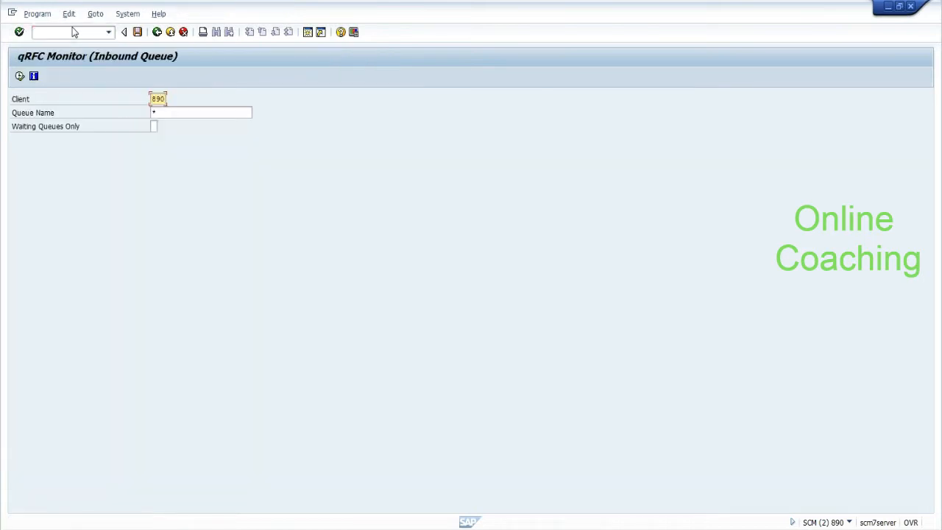
{"action": "left_click", "coordinate": [17, 77]}
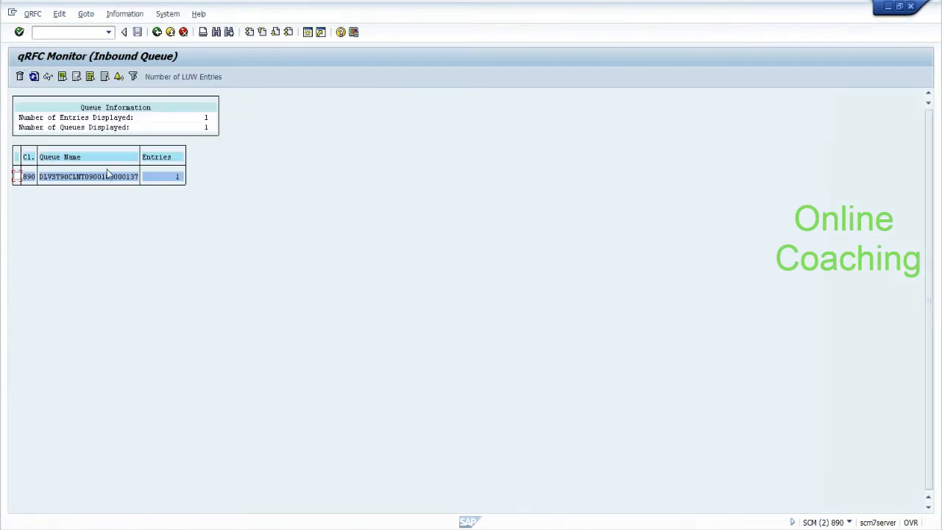
{"action": "double_click", "coordinate": [108, 178]}
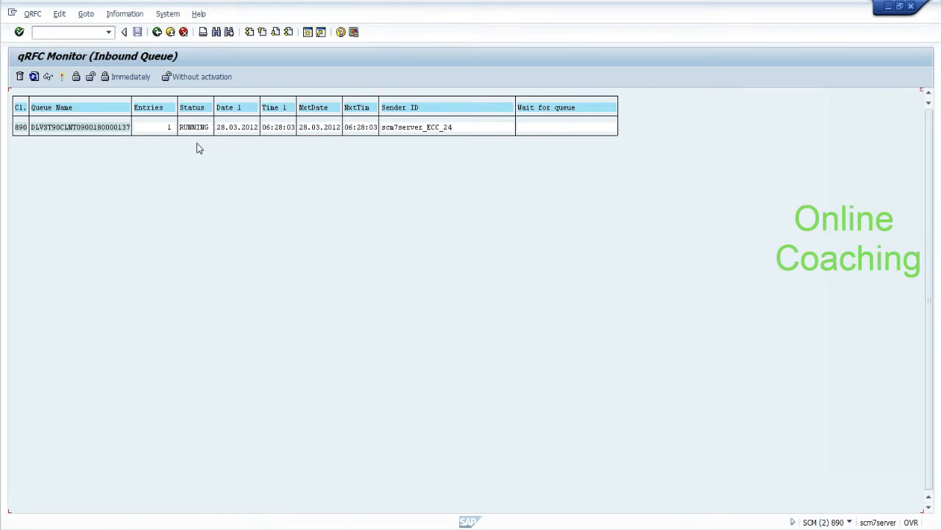
{"action": "left_click", "coordinate": [31, 81]}
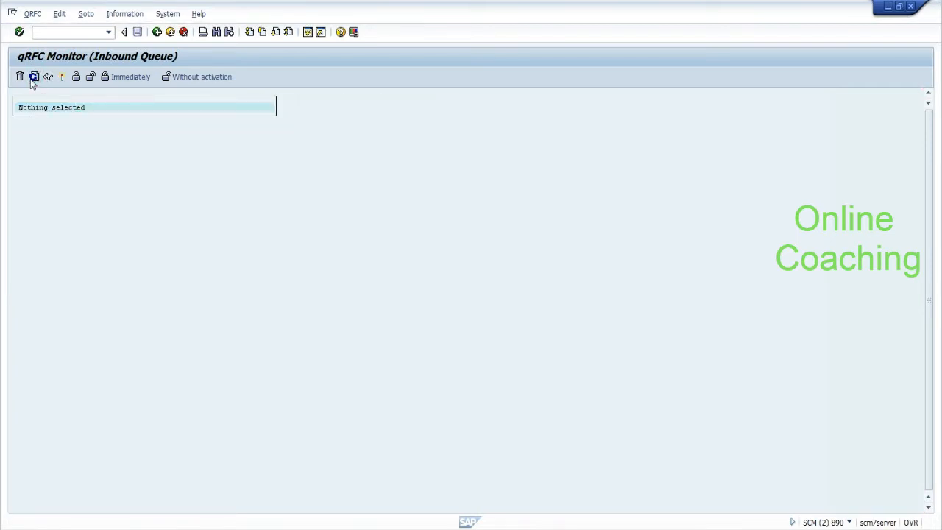
{"action": "key", "text": "alt+Tab"}
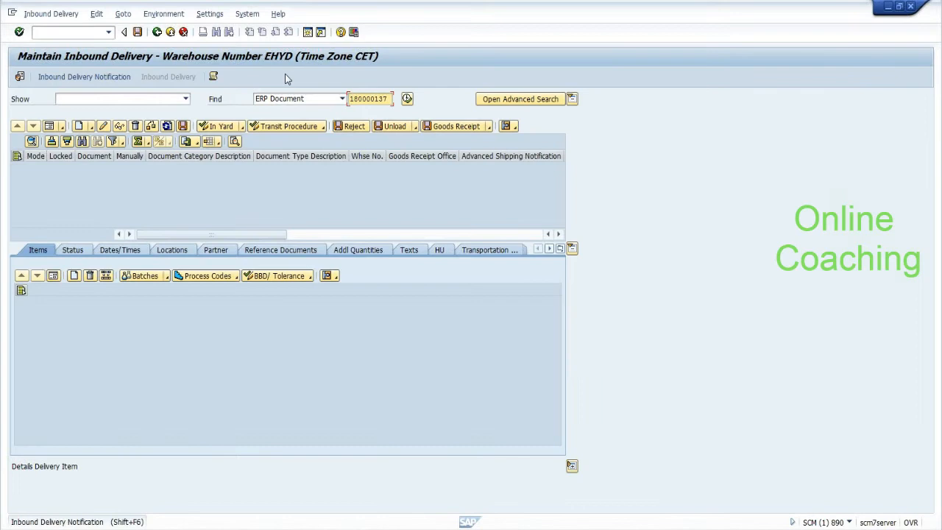
Step: Rerun the ERP document 180000137 search to load delivery 501 and switch it to change mode
{"action": "left_click", "coordinate": [407, 98]}
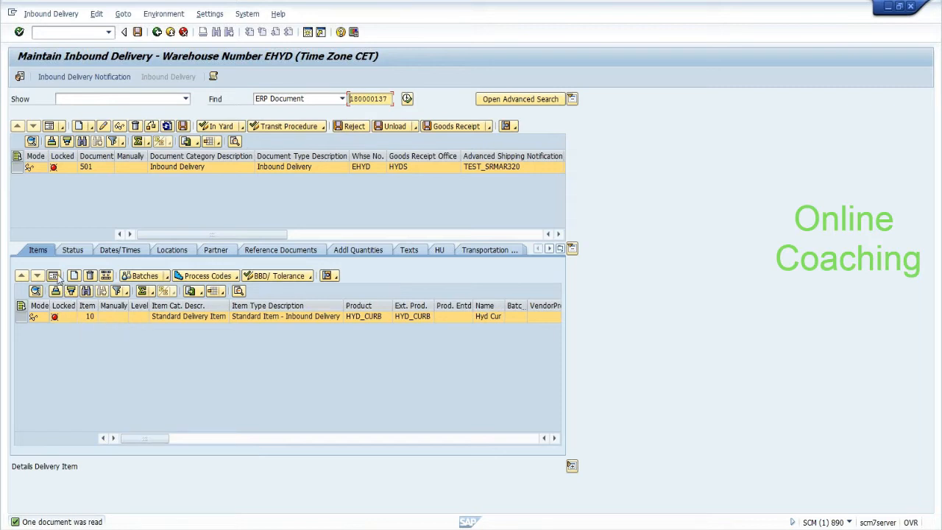
{"action": "left_click", "coordinate": [151, 127]}
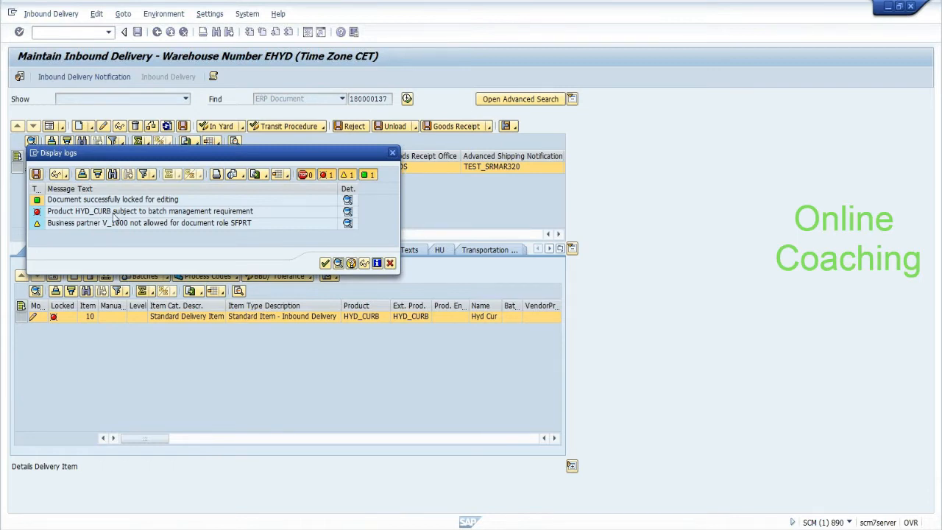
Step: In item 10's details, pick batch HYDBAT1 from the batch search and save delivery 501
{"action": "left_click", "coordinate": [390, 263]}
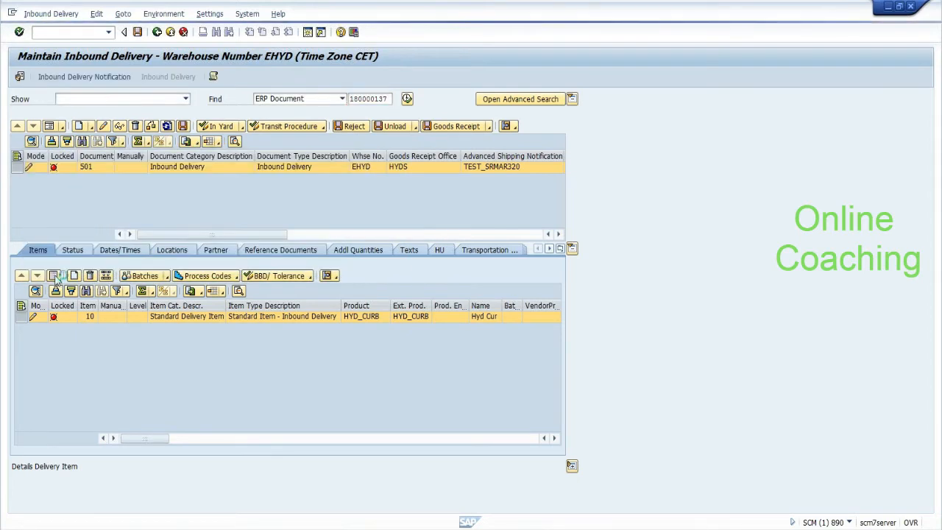
{"action": "left_click", "coordinate": [53, 275]}
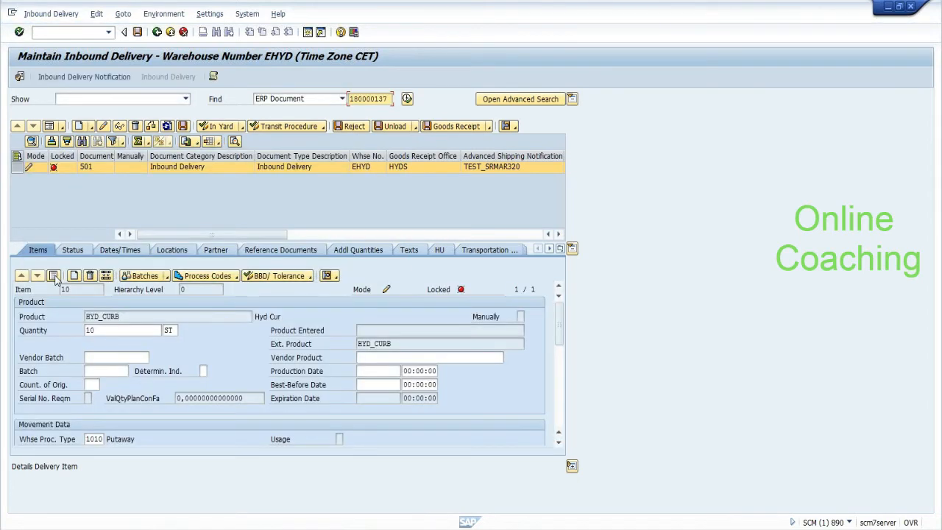
{"action": "left_click", "coordinate": [107, 371]}
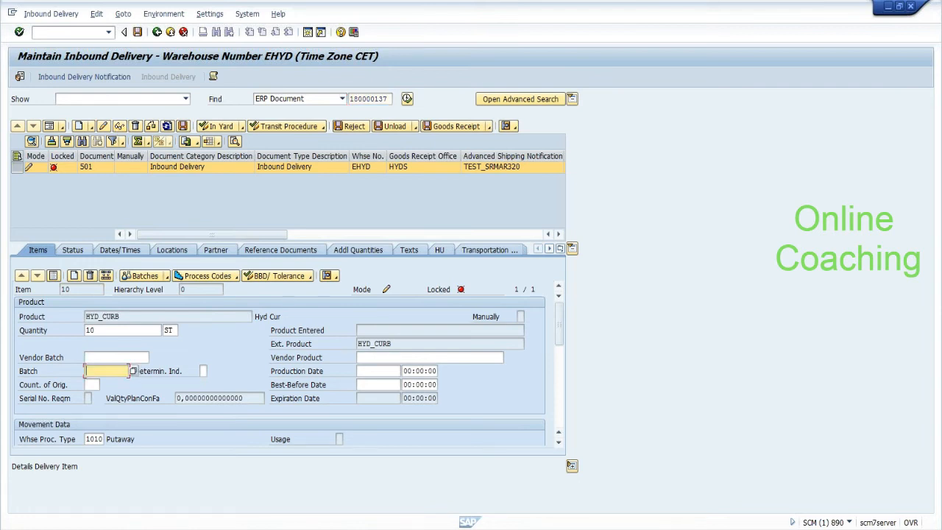
{"action": "left_click", "coordinate": [132, 371]}
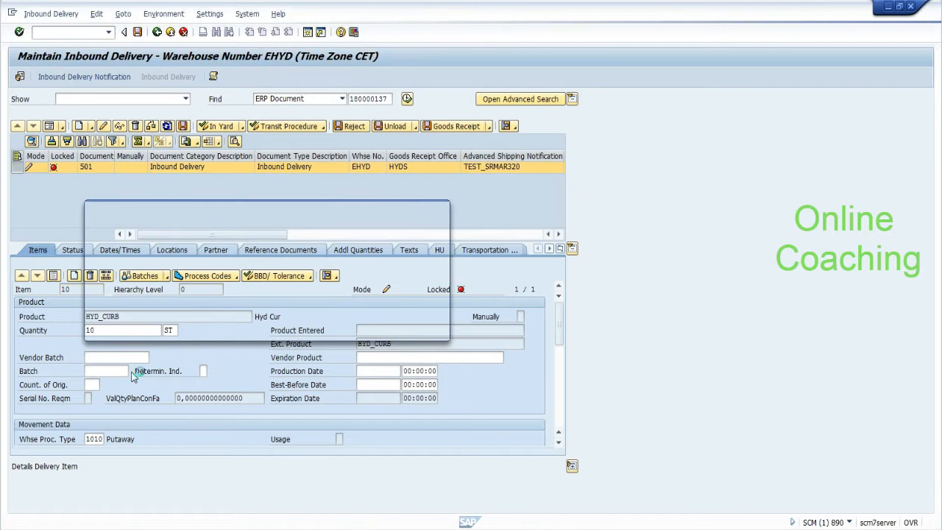
{"action": "left_click", "coordinate": [387, 319]}
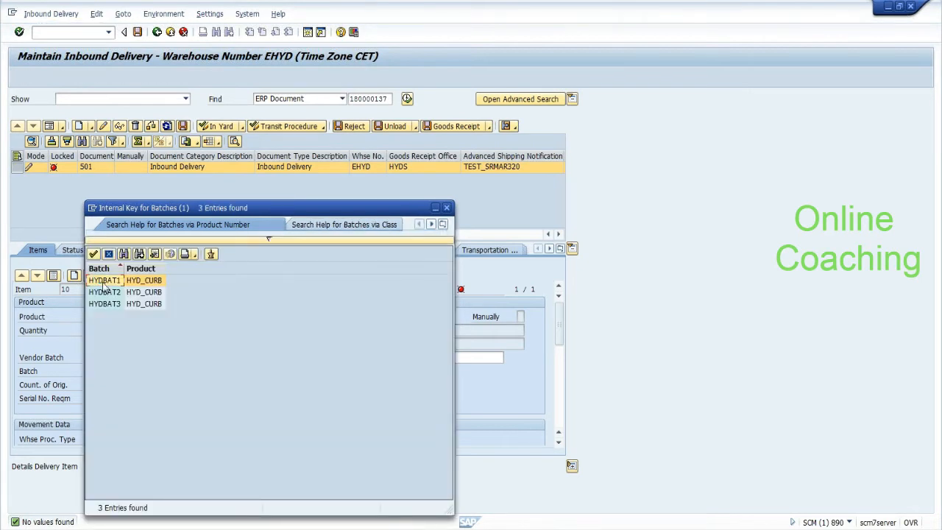
{"action": "double_click", "coordinate": [104, 285]}
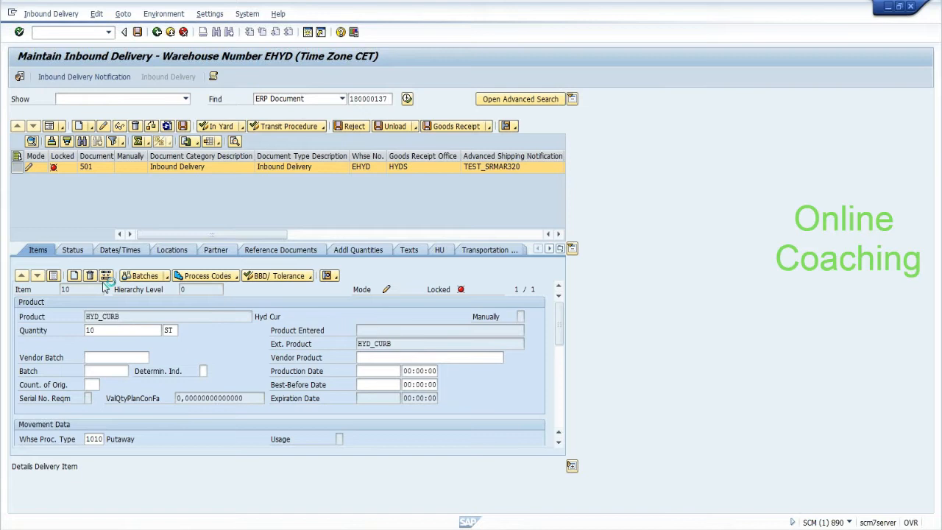
{"action": "left_click", "coordinate": [137, 33]}
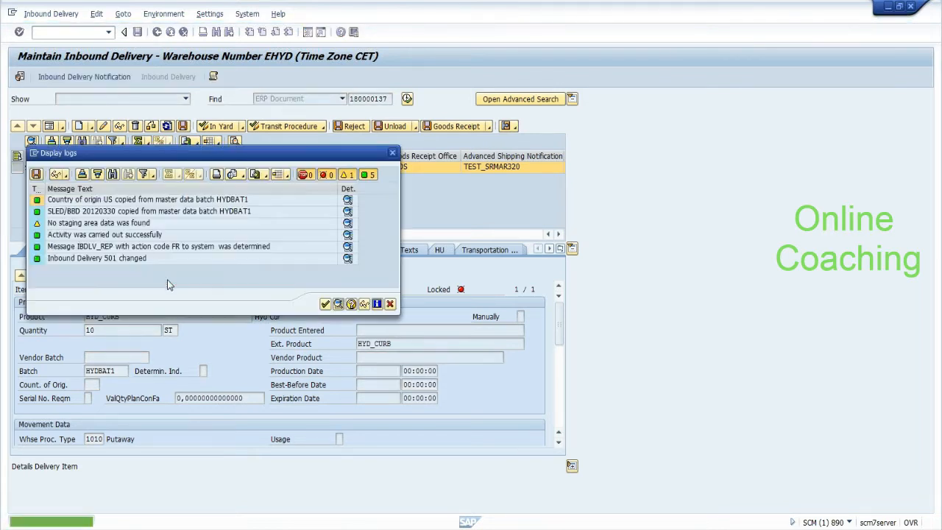
Step: Close the change log messages for inbound delivery 501
{"action": "left_click", "coordinate": [325, 304]}
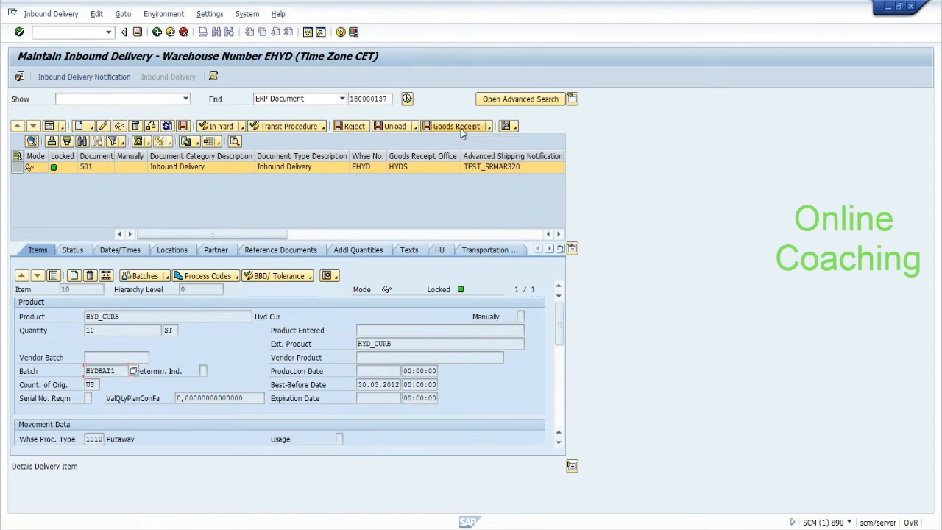
Step: Open a new session and locate Maintain Batches for Product under EWM > Master Data > Product
{"action": "left_click", "coordinate": [13, 15]}
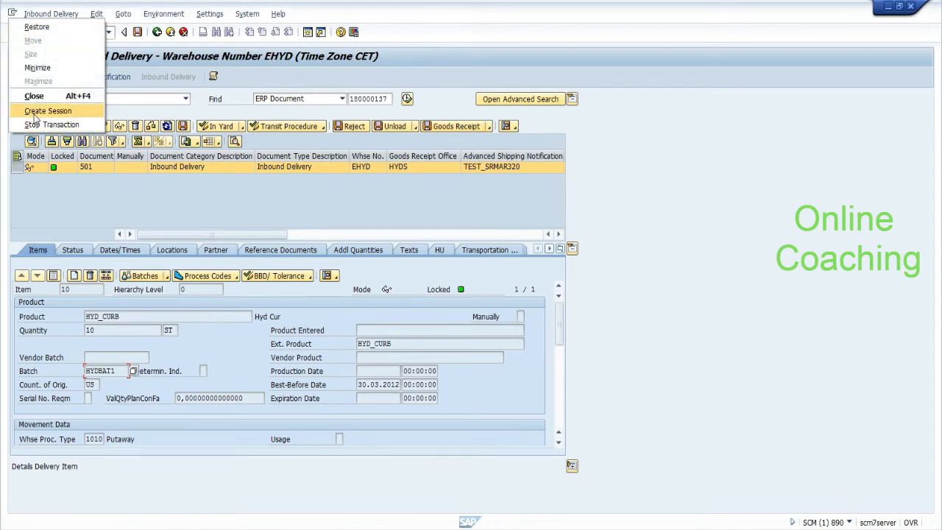
{"action": "left_click", "coordinate": [34, 111]}
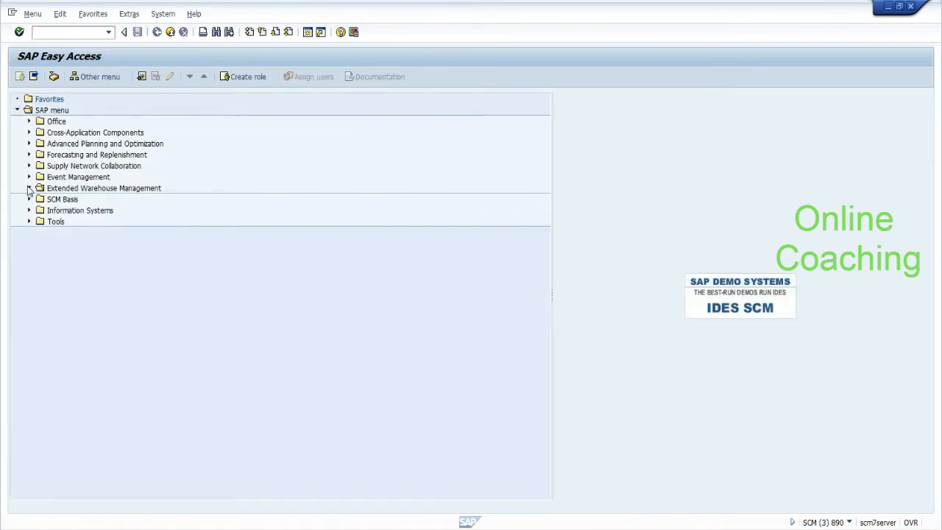
{"action": "left_click", "coordinate": [28, 187]}
{"action": "left_click", "coordinate": [40, 277]}
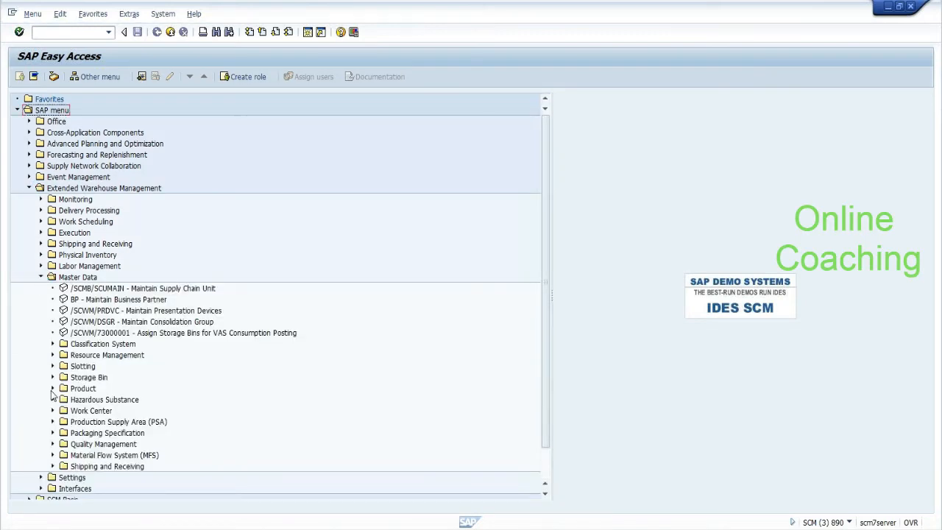
{"action": "left_click", "coordinate": [53, 388]}
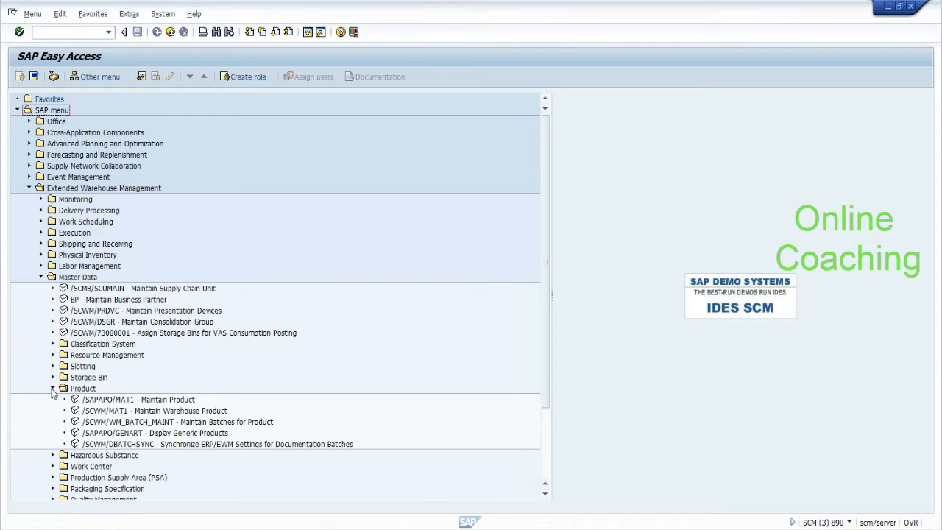
{"action": "left_click", "coordinate": [163, 423]}
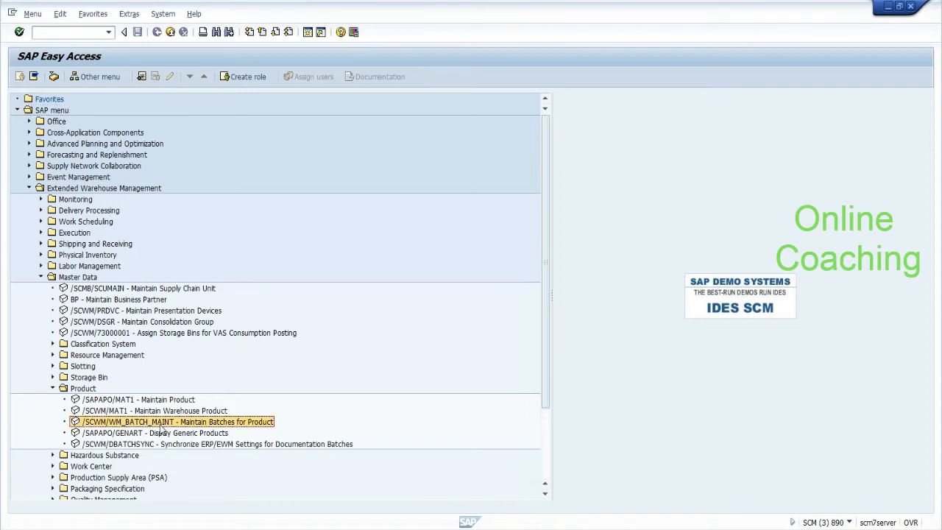
{"action": "left_click", "coordinate": [53, 387]}
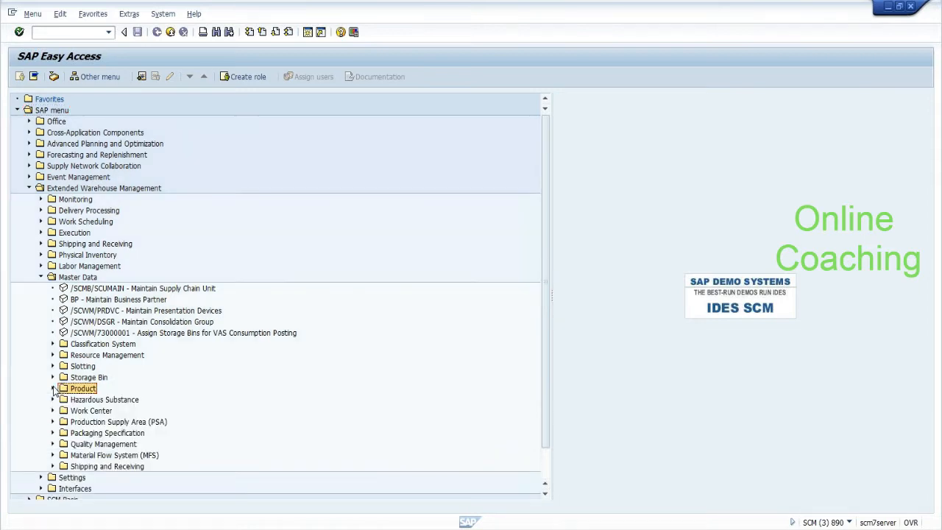
{"action": "left_click", "coordinate": [17, 110]}
Step: Return to delivery 501 and check item 10's batch value HYDBAT1
{"action": "key", "text": "alt+Tab"}
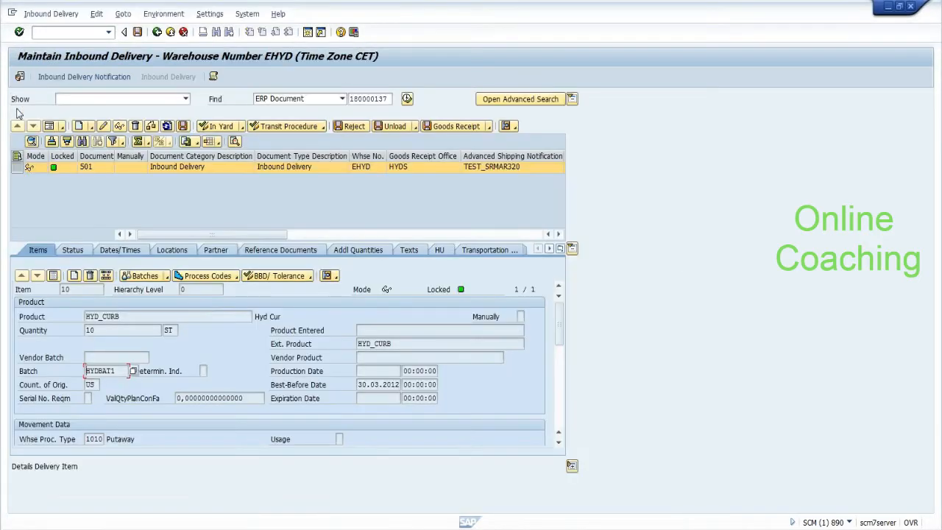
{"action": "left_click_drag", "start_coordinate": [117, 371], "coordinate": [86, 370]}
{"action": "left_click", "coordinate": [107, 371]}
Step: Post goods receipt for delivery 501, save, and verify the Goods Receipt Status reads Completed
{"action": "left_click", "coordinate": [443, 127]}
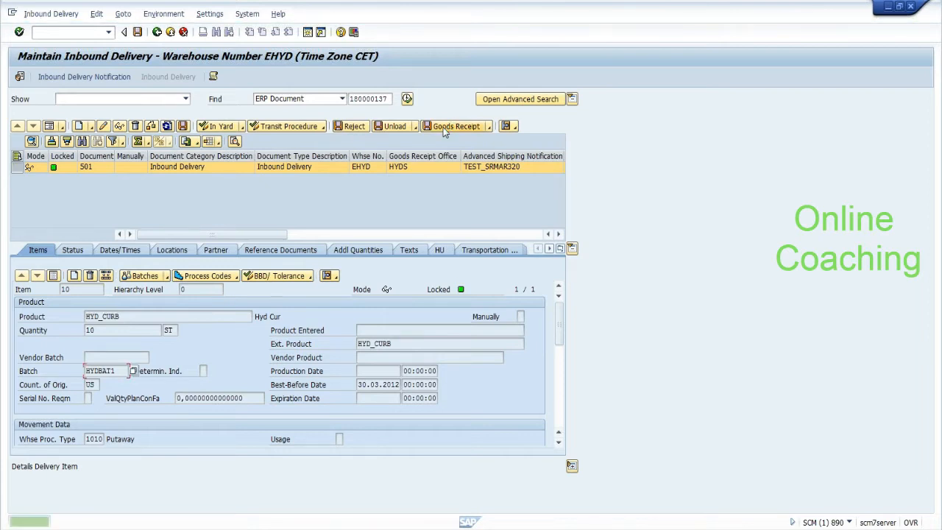
{"action": "left_click", "coordinate": [137, 36]}
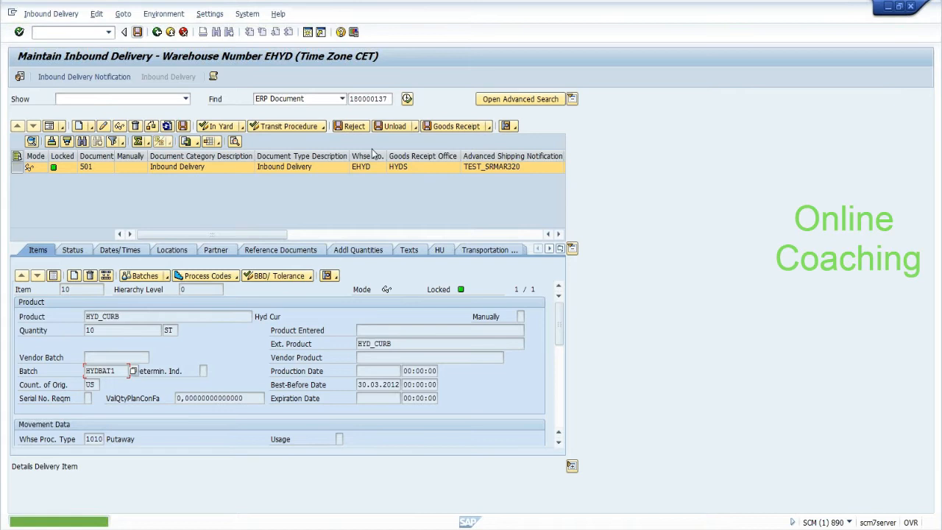
{"action": "left_click", "coordinate": [558, 234]}
{"action": "left_click", "coordinate": [558, 234]}
{"action": "left_click", "coordinate": [558, 234]}
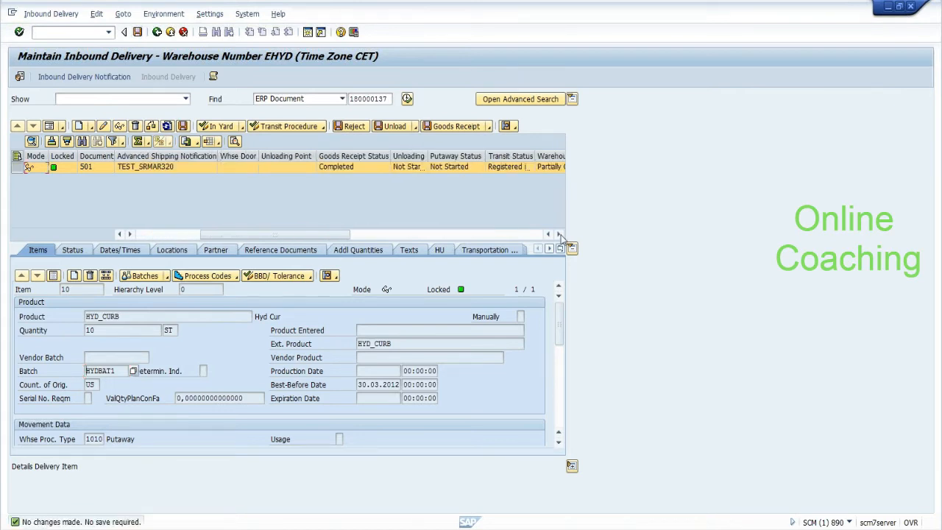
{"action": "left_click", "coordinate": [558, 233]}
{"action": "key", "text": "alt+Tab"}
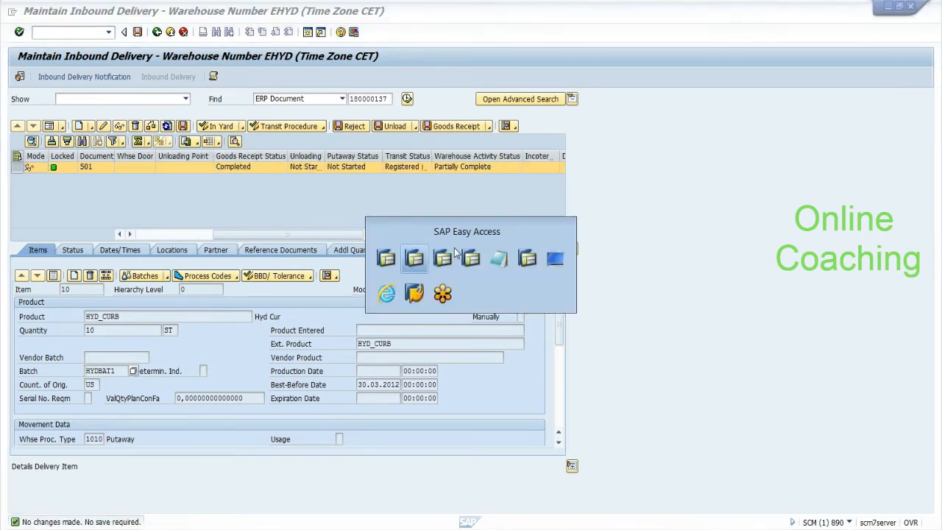
Step: In the ECC session, run /nsmq2 to list all 10 inbound qRFC queues with 24 entries
{"action": "key", "text": "alt+Tab"}
{"action": "key", "text": "alt+Tab"}
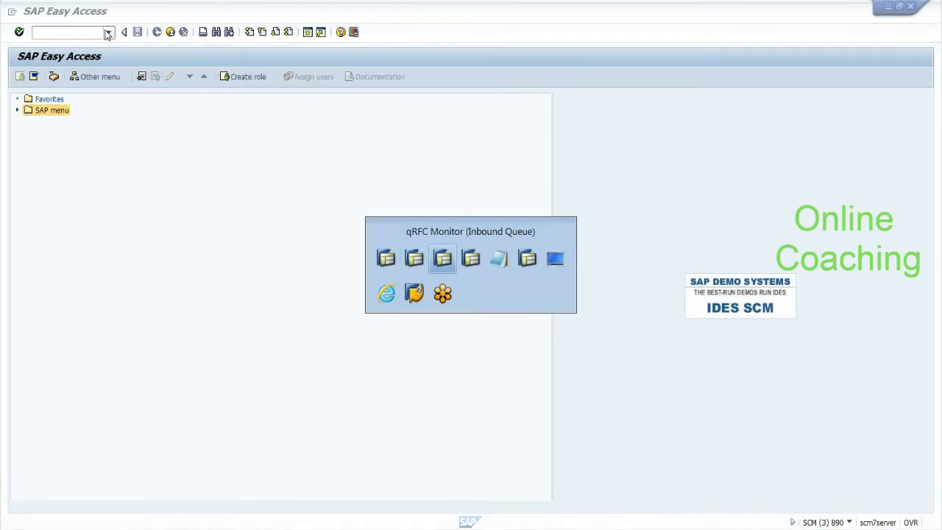
{"action": "key", "text": "alt+Tab"}
{"action": "key", "text": "alt+Tab"}
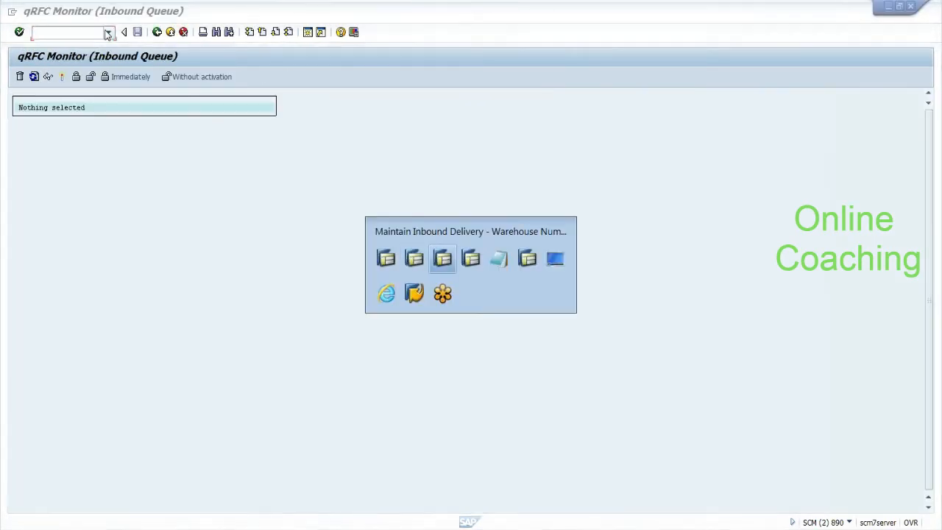
{"action": "left_click", "coordinate": [106, 32]}
{"action": "type", "text": "/nsmq2"}
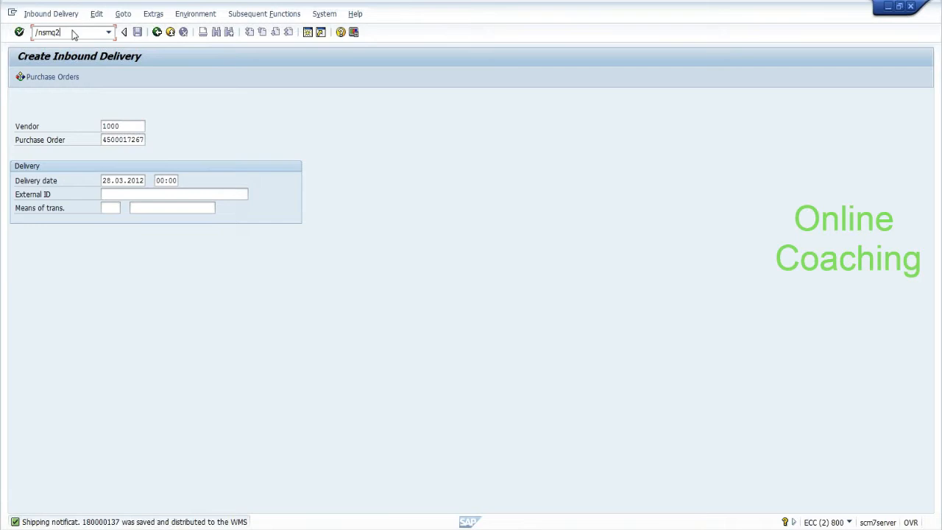
{"action": "key", "text": "Return"}
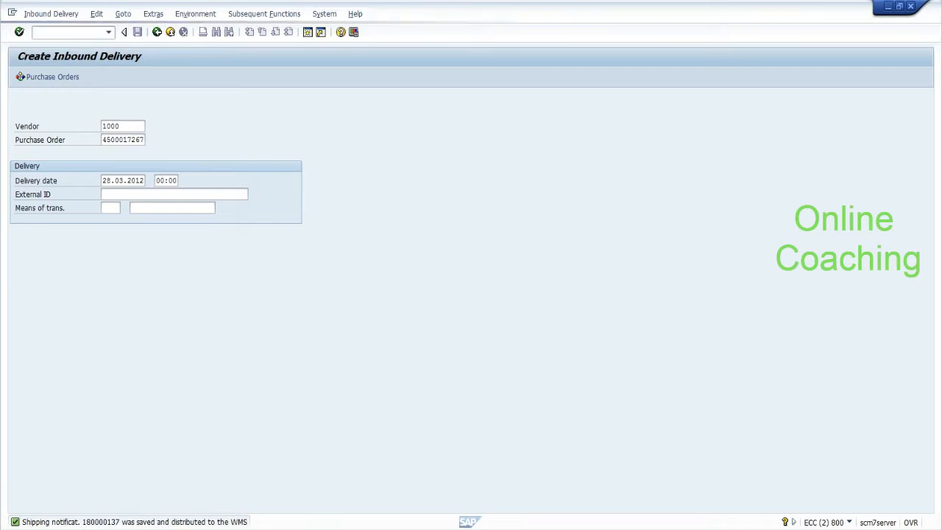
{"action": "left_click", "coordinate": [20, 76]}
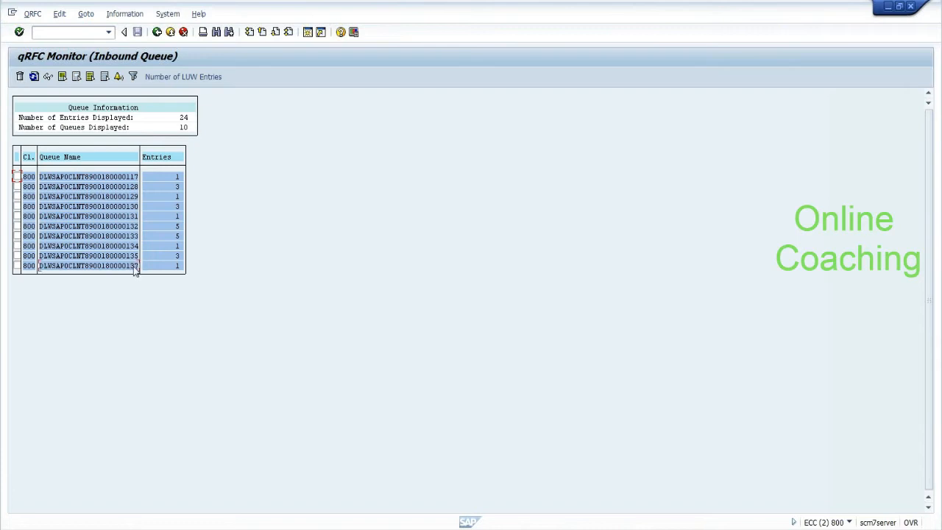
{"action": "double_click", "coordinate": [134, 268]}
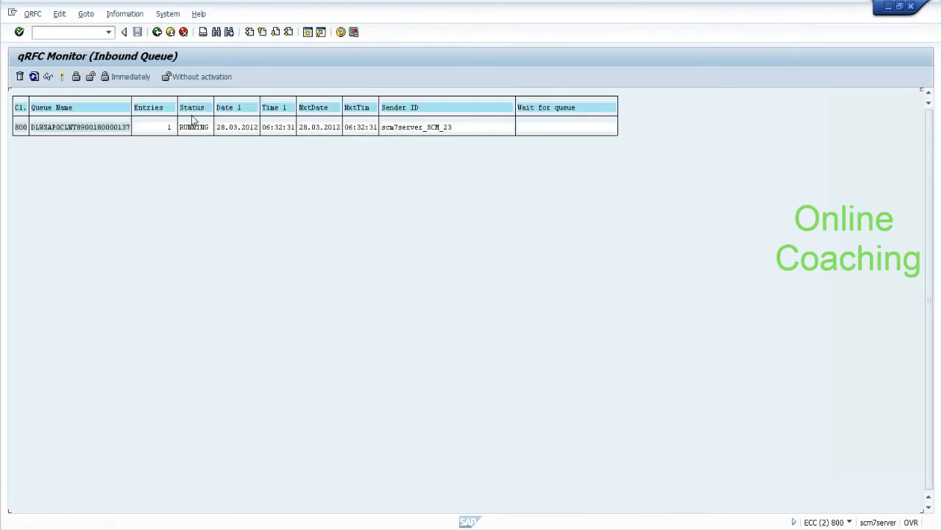
{"action": "left_click", "coordinate": [35, 80]}
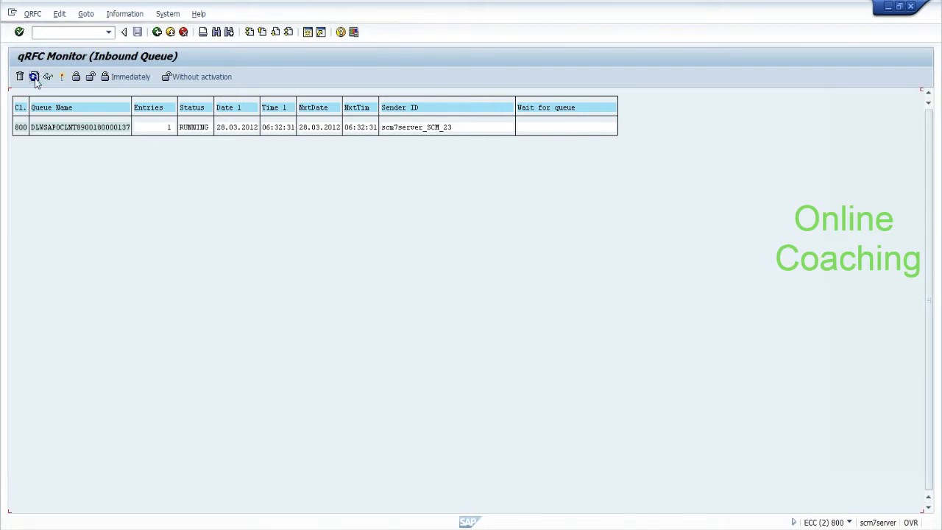
{"action": "left_click", "coordinate": [34, 76]}
{"action": "left_click", "coordinate": [35, 79]}
{"action": "left_click", "coordinate": [35, 79]}
{"action": "left_click", "coordinate": [34, 77]}
{"action": "left_click", "coordinate": [33, 76]}
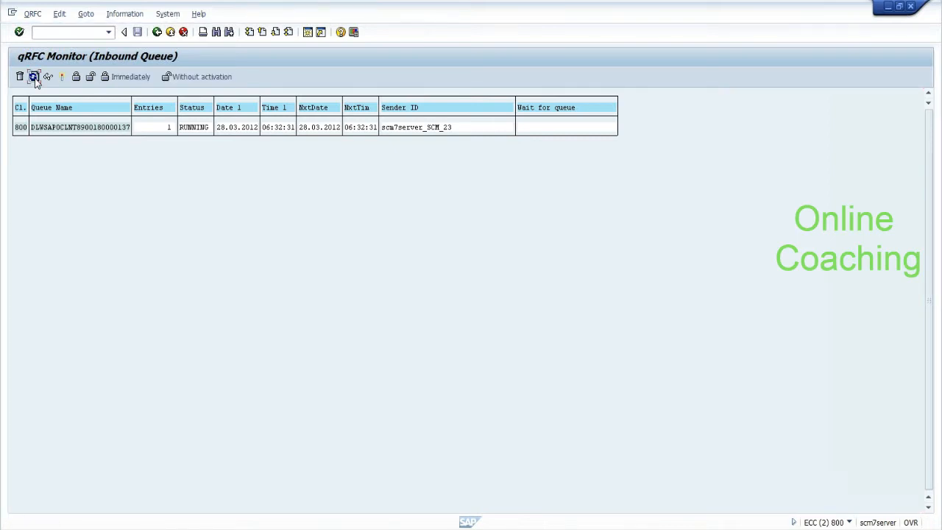
{"action": "left_click", "coordinate": [34, 77]}
{"action": "left_click", "coordinate": [34, 77]}
{"action": "left_click", "coordinate": [34, 76]}
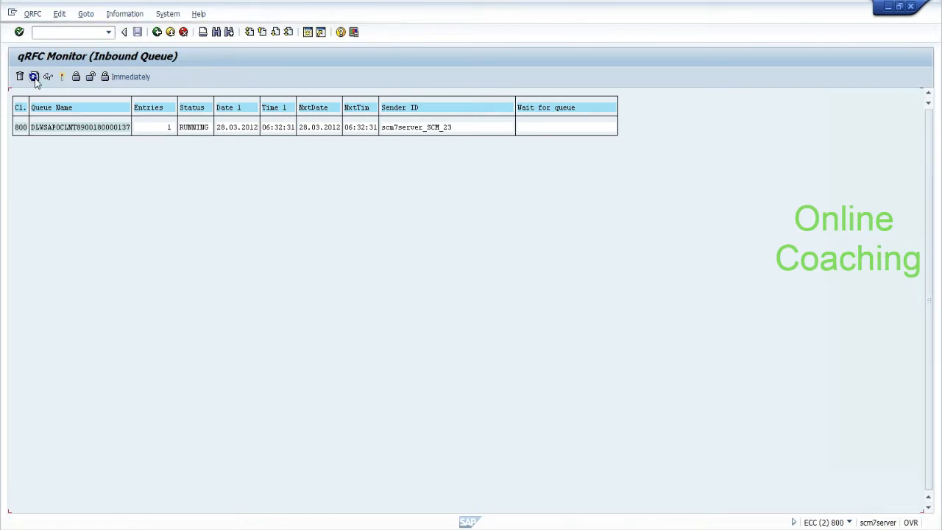
{"action": "left_click", "coordinate": [34, 77]}
{"action": "left_click", "coordinate": [33, 77]}
{"action": "left_click", "coordinate": [33, 77]}
{"action": "left_click", "coordinate": [34, 76]}
{"action": "left_click", "coordinate": [34, 76]}
{"action": "left_click", "coordinate": [34, 76]}
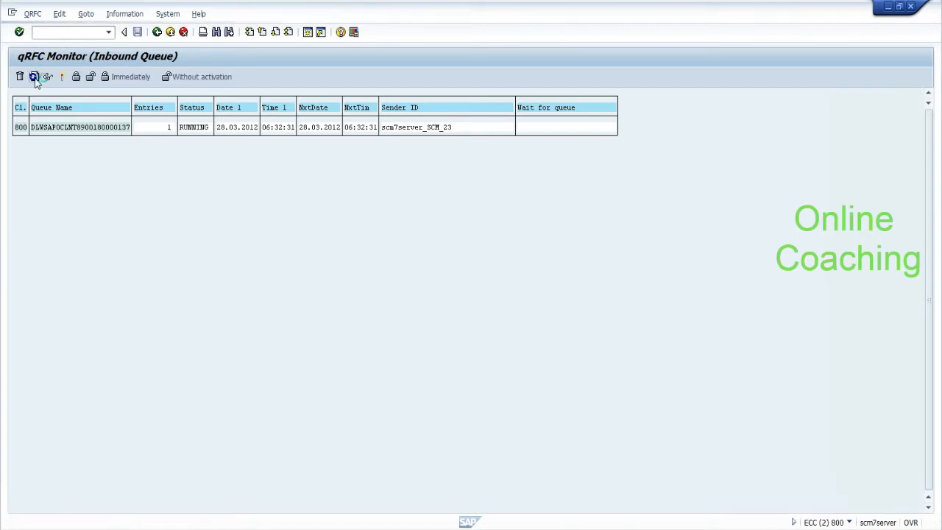
{"action": "left_click", "coordinate": [34, 77]}
{"action": "left_click", "coordinate": [34, 76]}
{"action": "left_click", "coordinate": [34, 77]}
{"action": "left_click", "coordinate": [33, 77]}
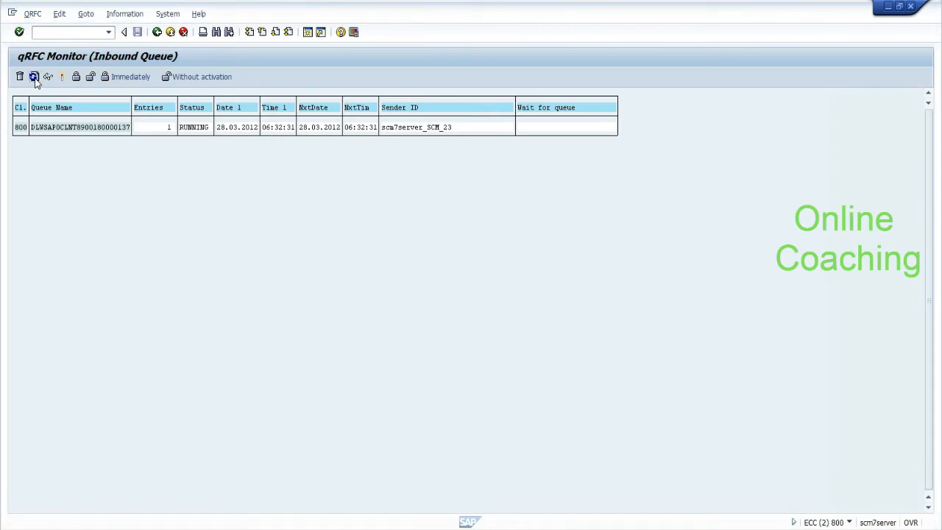
{"action": "left_click", "coordinate": [34, 77]}
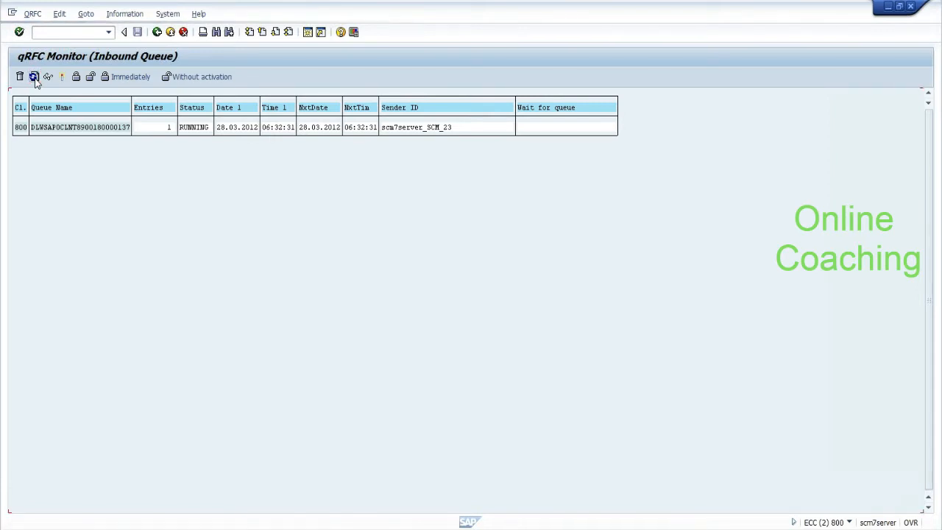
Step: Go back to the refreshed inbound queue overview and open an additional ERP session
{"action": "left_click", "coordinate": [157, 32]}
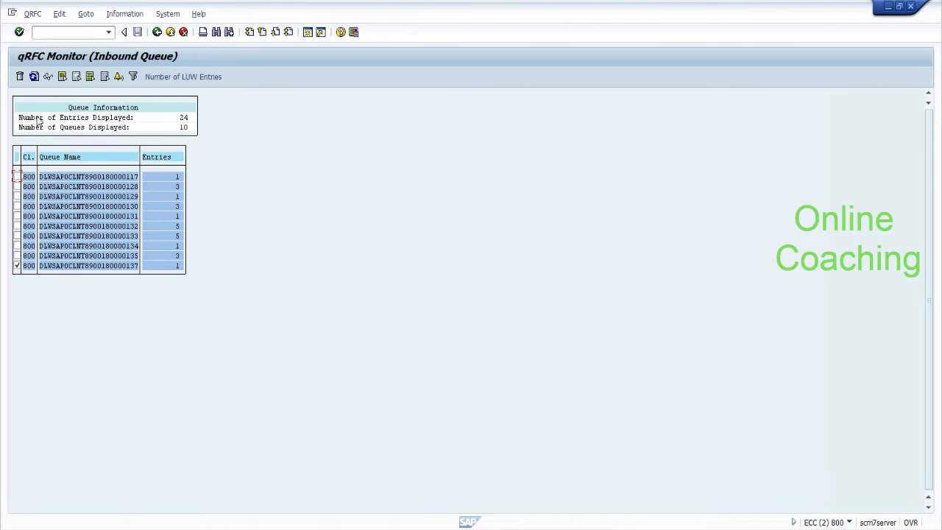
{"action": "left_click", "coordinate": [34, 77]}
{"action": "left_click", "coordinate": [12, 14]}
{"action": "left_click", "coordinate": [23, 110]}
{"action": "left_click", "coordinate": [11, 12]}
{"action": "left_click", "coordinate": [32, 111]}
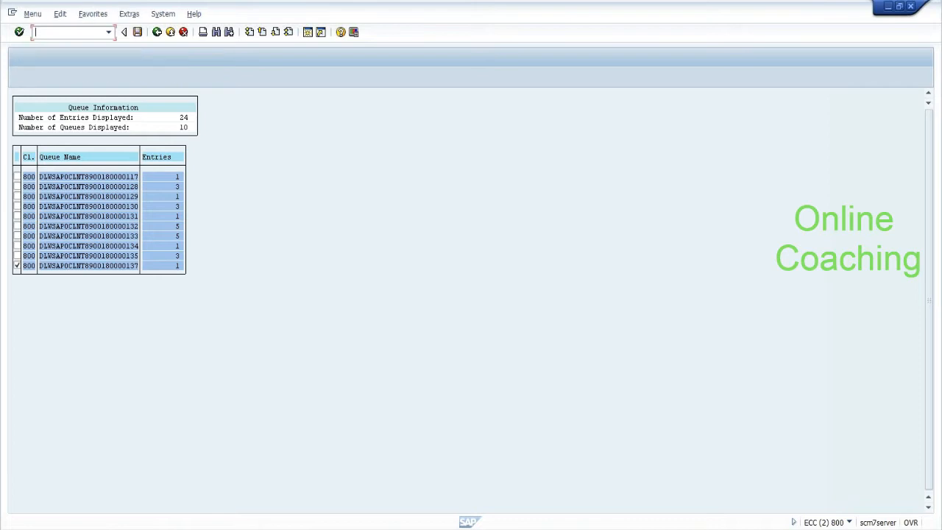
Step: Run SM50 in the new session, then refresh SMQ2, still showing 10 queues and 24 entries
{"action": "type", "text": "sm50"}
{"action": "key", "text": "Return"}
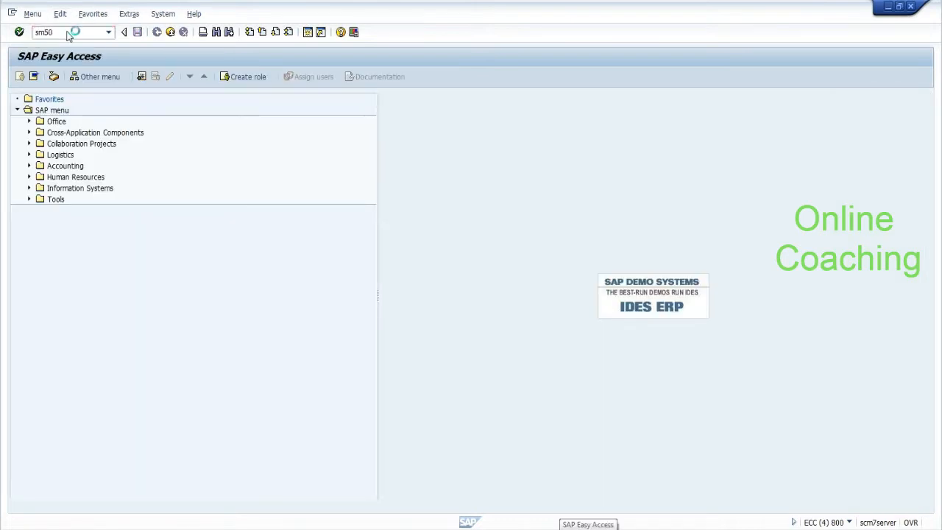
{"action": "left_click", "coordinate": [32, 77]}
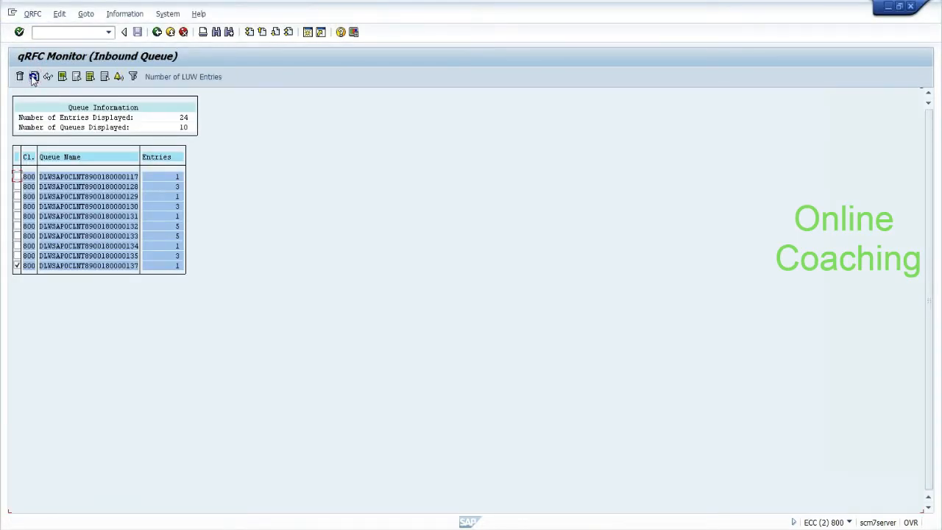
{"action": "left_click", "coordinate": [17, 266]}
{"action": "left_click", "coordinate": [33, 77]}
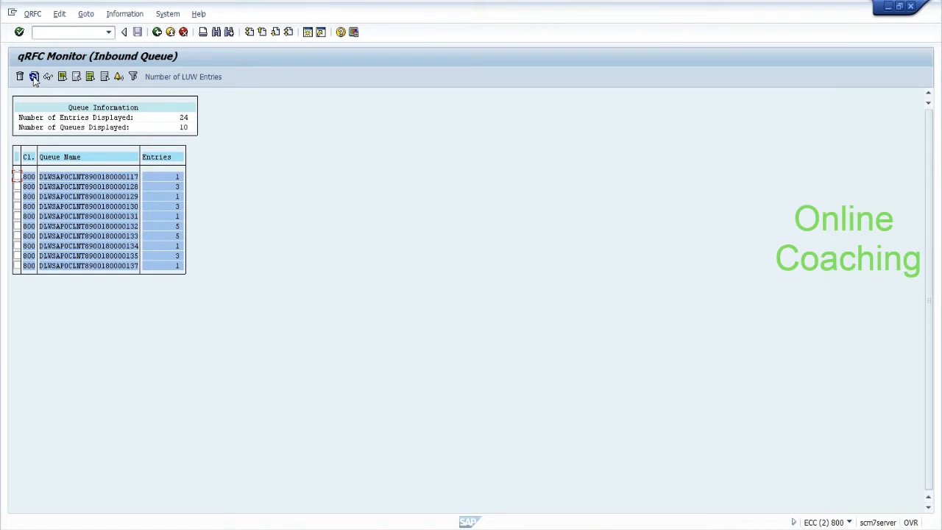
Step: Refresh the inbound queue monitor to 9 queues with 23 entries, then launch material transaction via /nmm0
{"action": "left_click", "coordinate": [34, 76]}
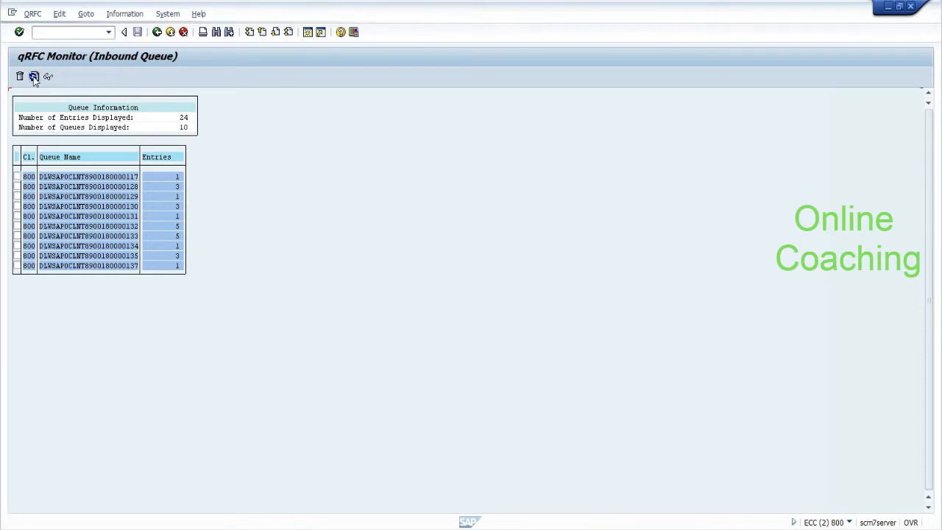
{"action": "left_click", "coordinate": [34, 31]}
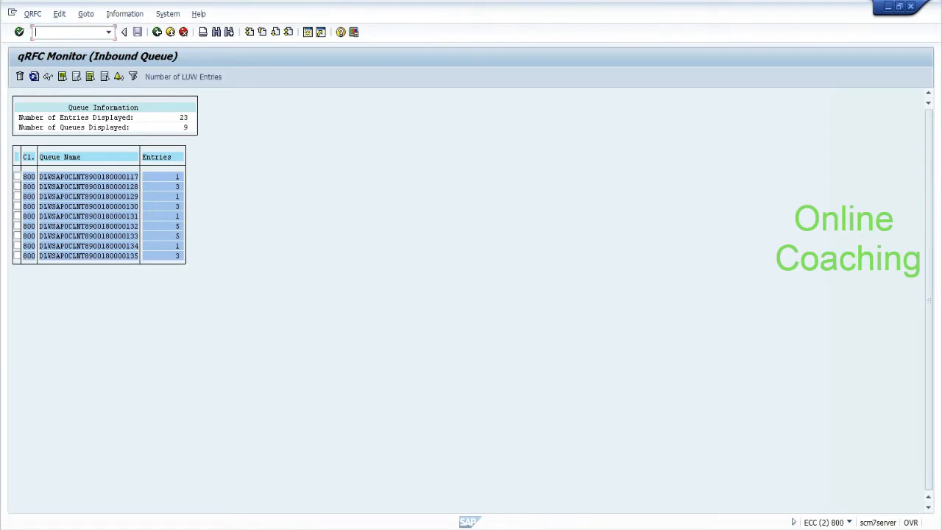
{"action": "type", "text": "/nmm03"}
{"action": "key", "text": "Return"}
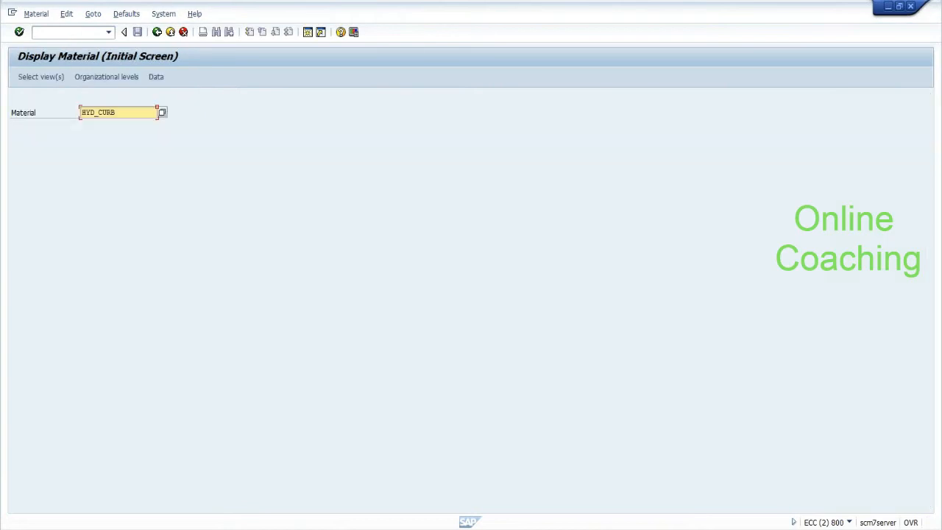
Step: Open material HYD_CURB with the Basic Data 1 view selected
{"action": "left_click", "coordinate": [127, 114]}
{"action": "key", "text": "Return"}
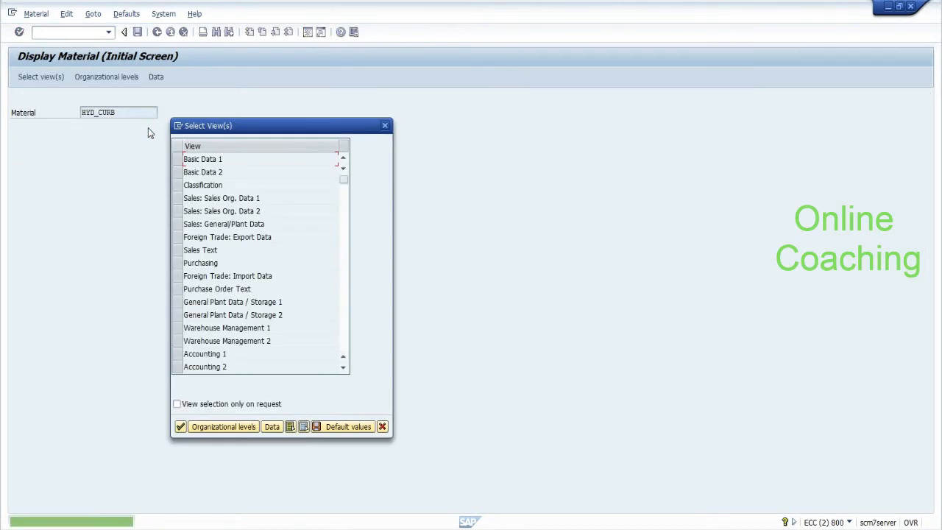
{"action": "left_click", "coordinate": [178, 160]}
{"action": "left_click", "coordinate": [180, 427]}
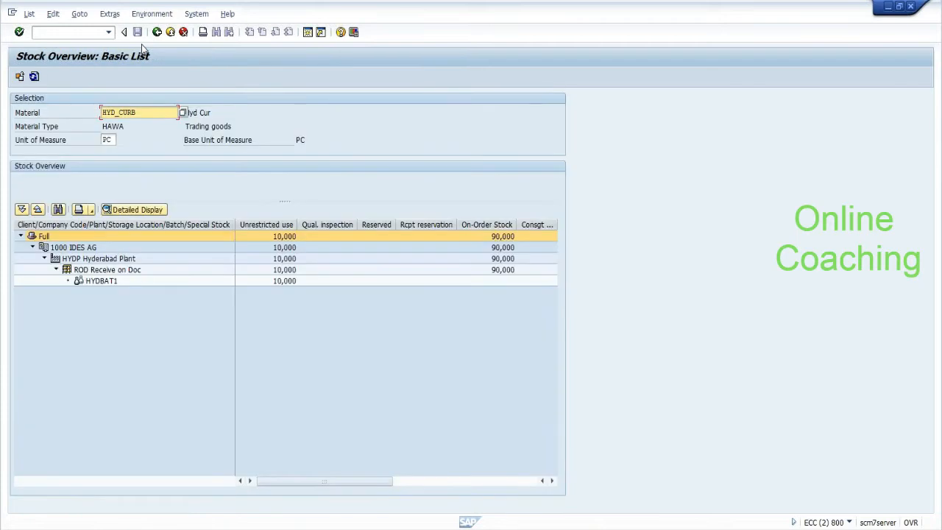
Step: Inspect the stock overview: 10,000 unrestricted in batch HYDBAT1 at storage location ROD Receive on Doc
{"action": "left_click", "coordinate": [287, 282]}
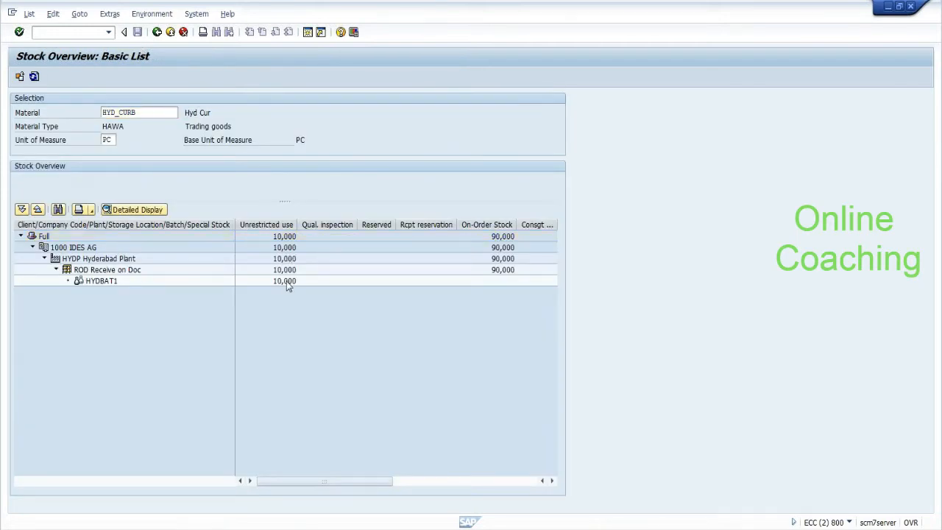
{"action": "left_click", "coordinate": [287, 282]}
{"action": "left_click", "coordinate": [186, 267]}
{"action": "left_click", "coordinate": [129, 271]}
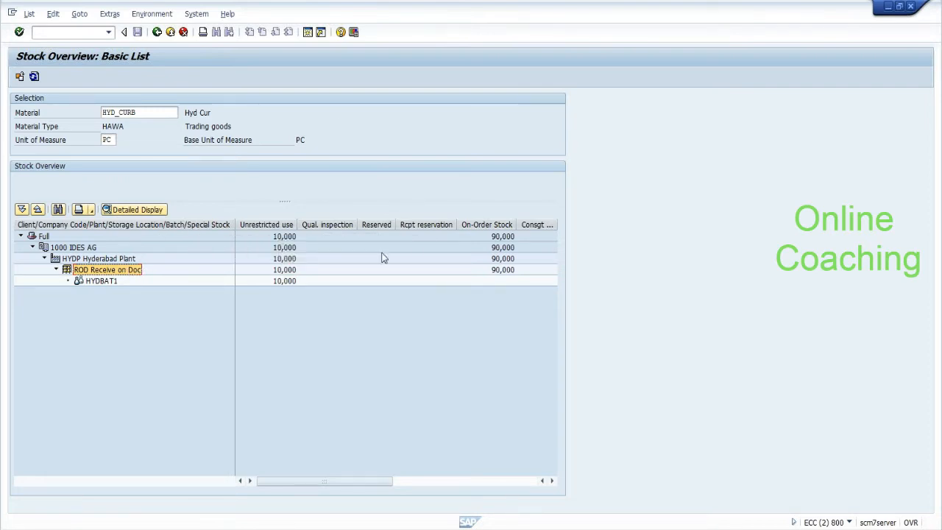
{"action": "key", "text": "alt+Tab"}
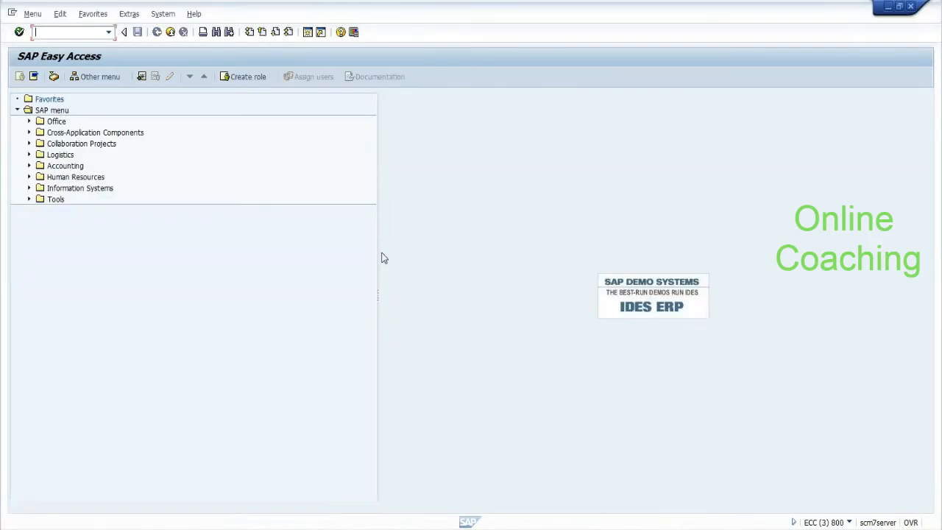
Step: Add a dashed divider line to the Notepad notes
{"action": "key", "text": "alt+Tab"}
{"action": "key", "text": "alt+Tab"}
{"action": "key", "text": "alt+Tab"}
{"action": "key", "text": "alt+Tab"}
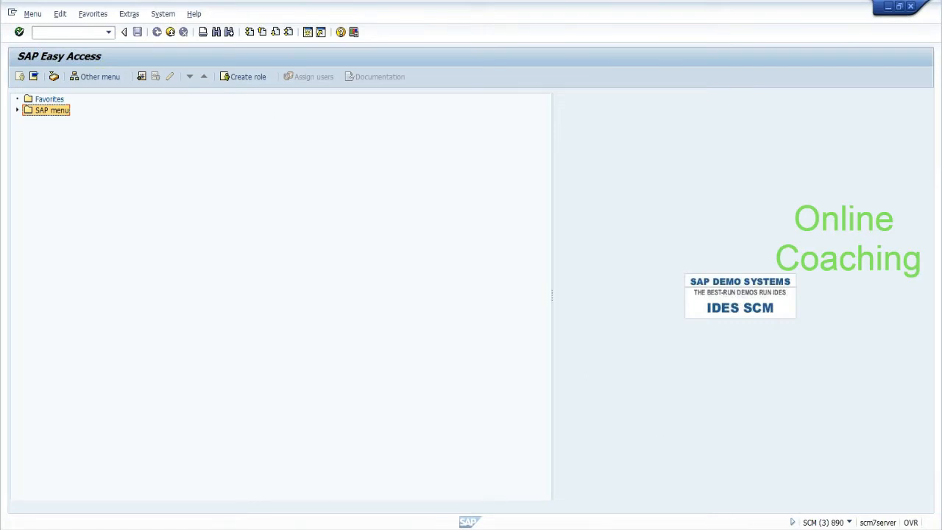
{"action": "key", "text": "alt+Tab"}
{"action": "key", "text": "Return"}
{"action": "key", "text": "Return"}
{"action": "type", "text": "-"}
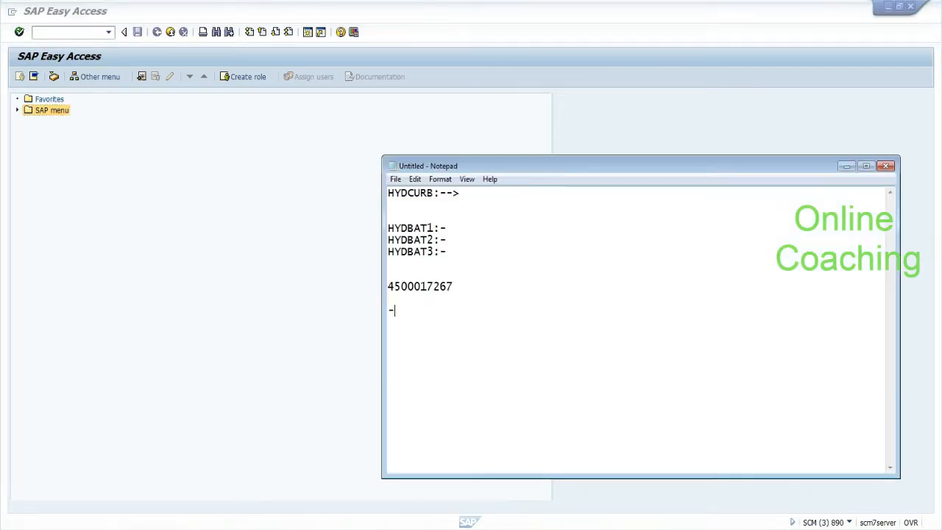
{"action": "type", "text": "---------------------------"}
{"action": "key", "text": "Return"}
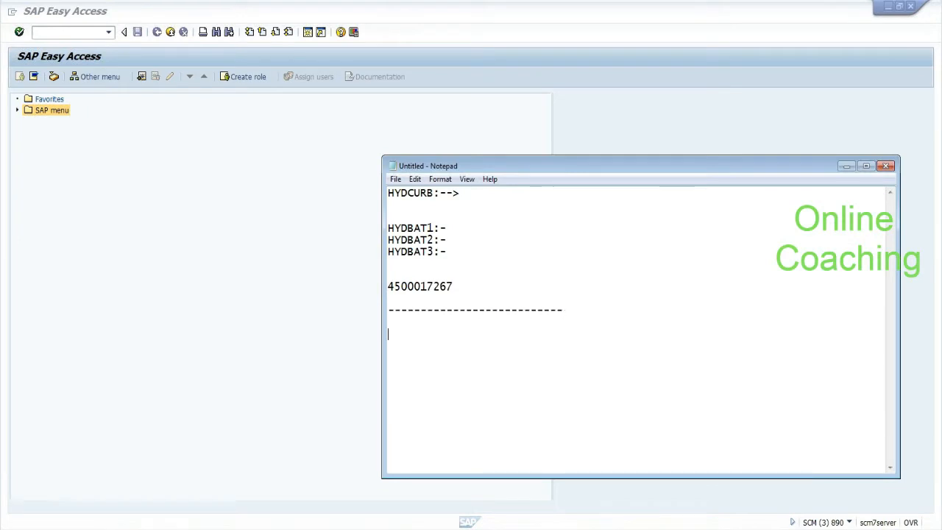
Step: Expand the SCM SAP menu tree, then return to the HYD_CURB stock overview
{"action": "left_click", "coordinate": [180, 259]}
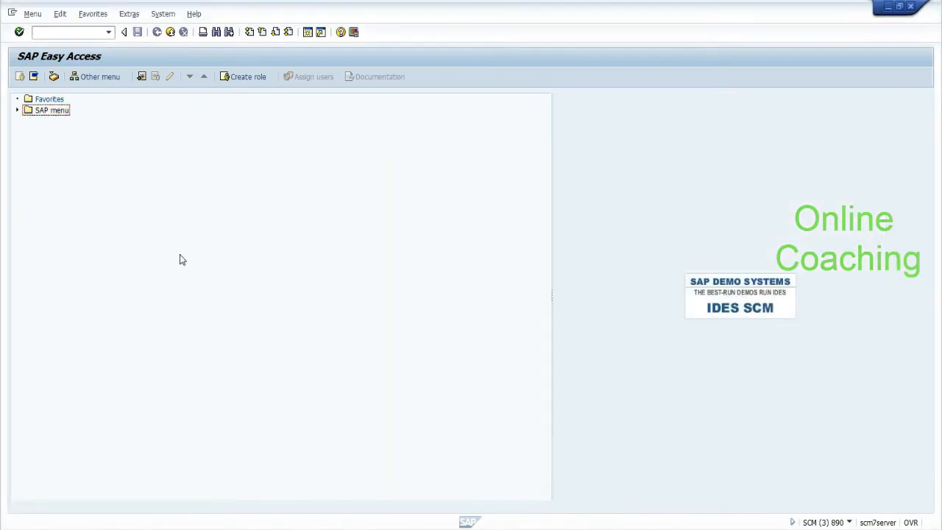
{"action": "left_click", "coordinate": [17, 110]}
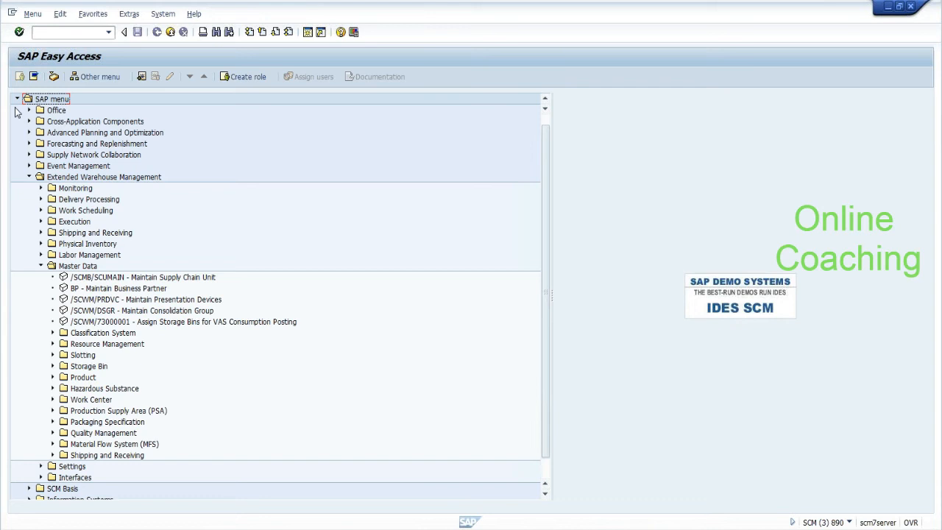
{"action": "key", "text": "alt+Tab"}
{"action": "key", "text": "alt+Tab"}
{"action": "key", "text": "alt+Tab"}
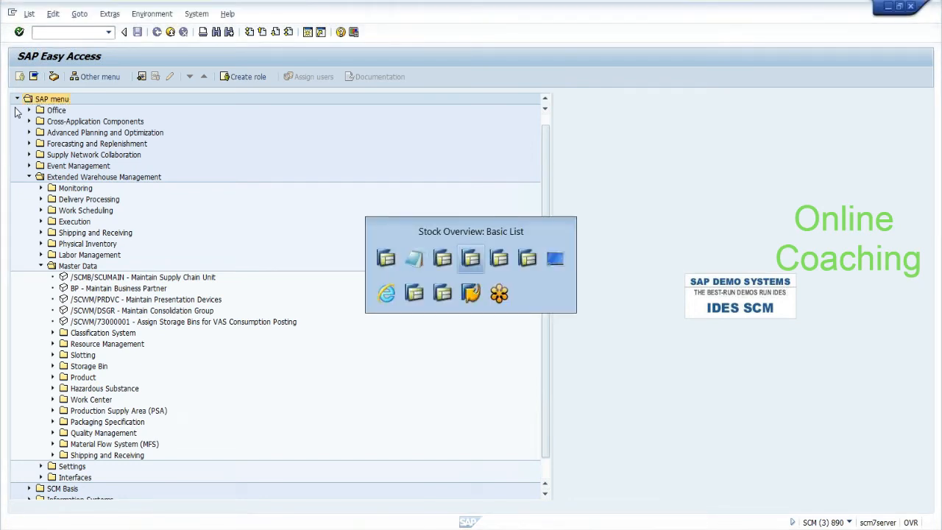
{"action": "left_click", "coordinate": [115, 283]}
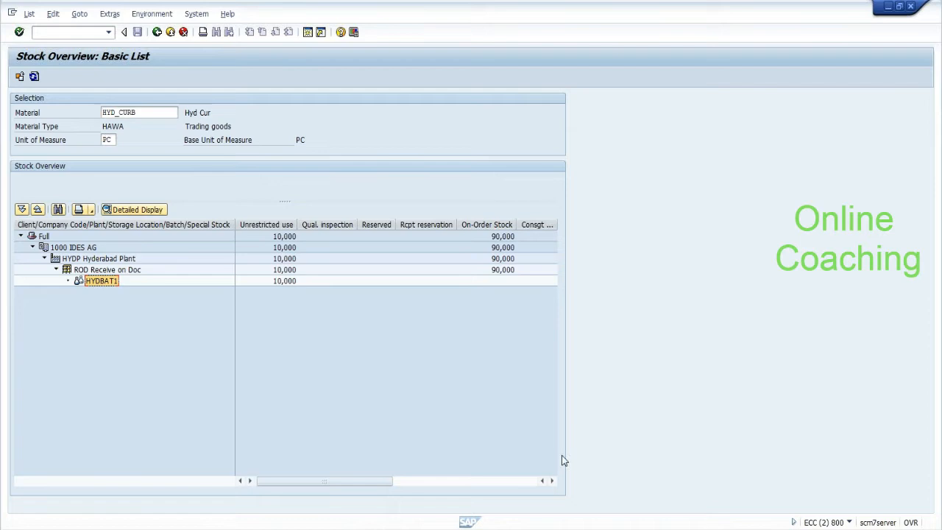
Step: Note 'Inbound delivery got created successfully--->WT has to be created automatically.' under a dashed divider
{"action": "key", "text": "alt+Tab"}
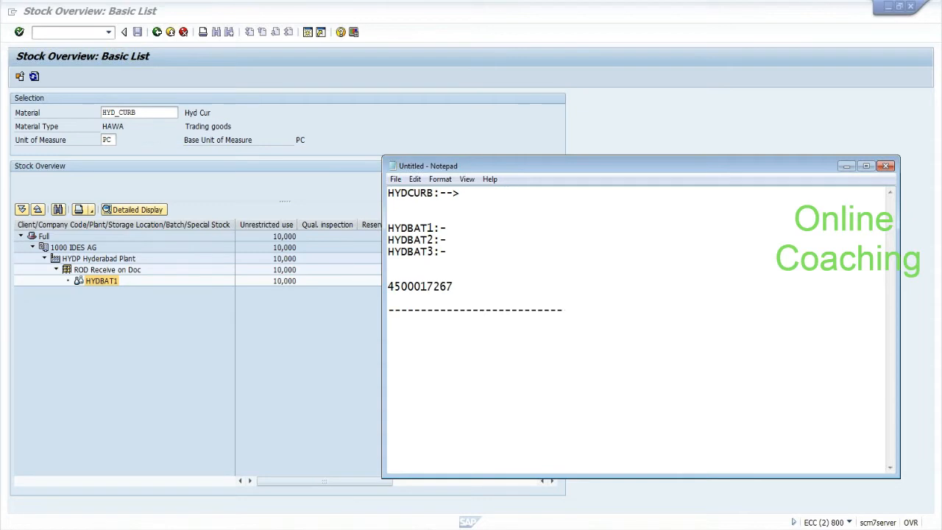
{"action": "key", "text": "Return"}
{"action": "key", "text": "Return"}
{"action": "key", "text": "Return"}
{"action": "type", "text": "---------------------------"}
{"action": "type", "text": "I"}
{"action": "key", "text": "Delete"}
{"action": "type", "text": "nbound delive"}
{"action": "key", "text": "BackSpace"}
{"action": "key", "text": "BackSpace"}
{"action": "type", "text": "very got created successfully--->WT has to be created automati"}
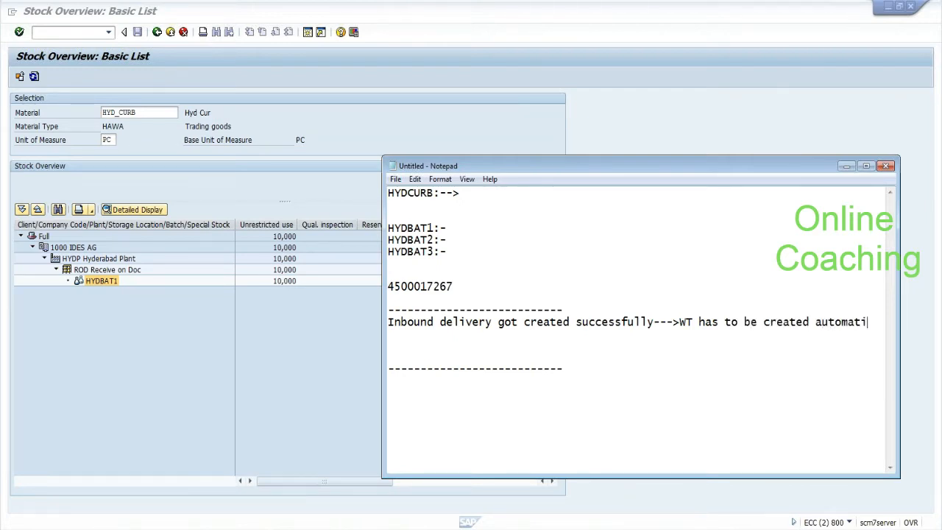
{"action": "type", "text": "cally."}
{"action": "key", "text": "Return"}
{"action": "key", "text": "Return"}
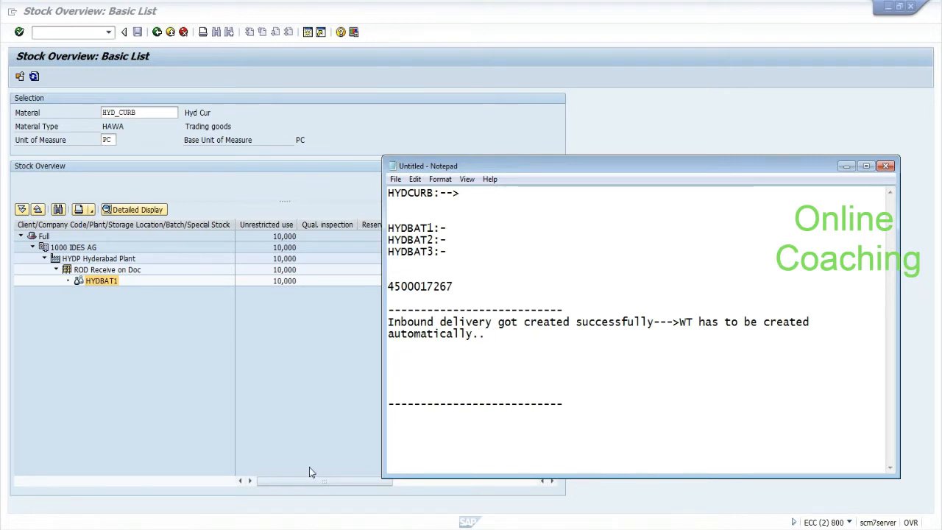
{"action": "left_click", "coordinate": [341, 528]}
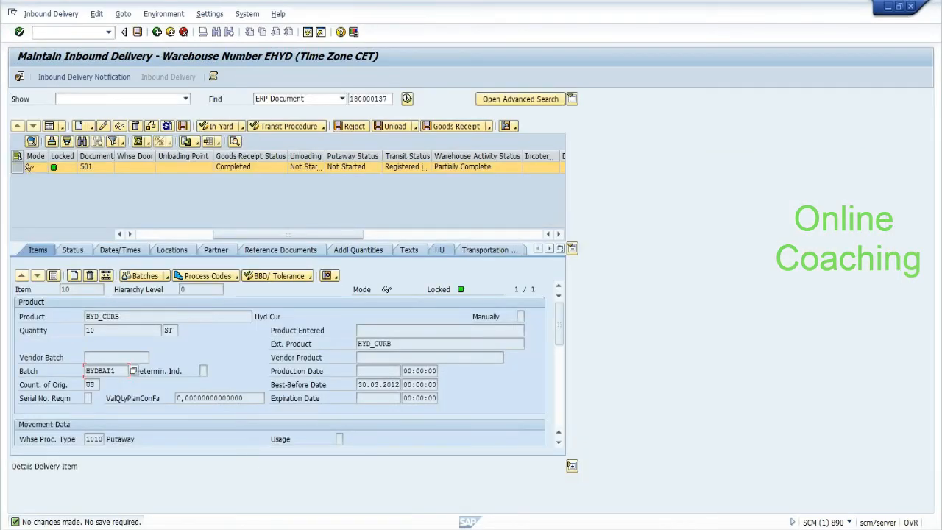
Step: Start a warehouse task from the inbound delivery's follow-on functions; note that an automatic PPF action must be triggered
{"action": "left_click", "coordinate": [37, 14]}
{"action": "mouse_move", "coordinate": [71, 49]}
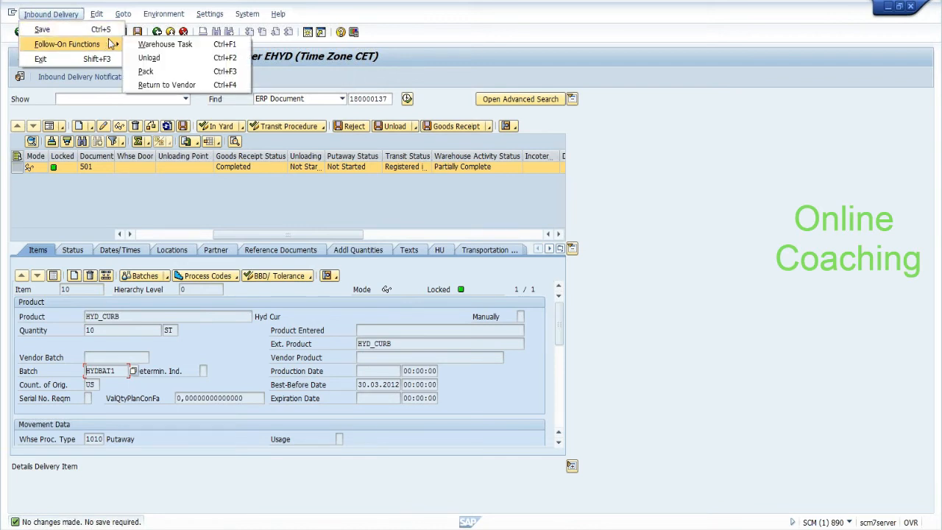
{"action": "left_click", "coordinate": [135, 47]}
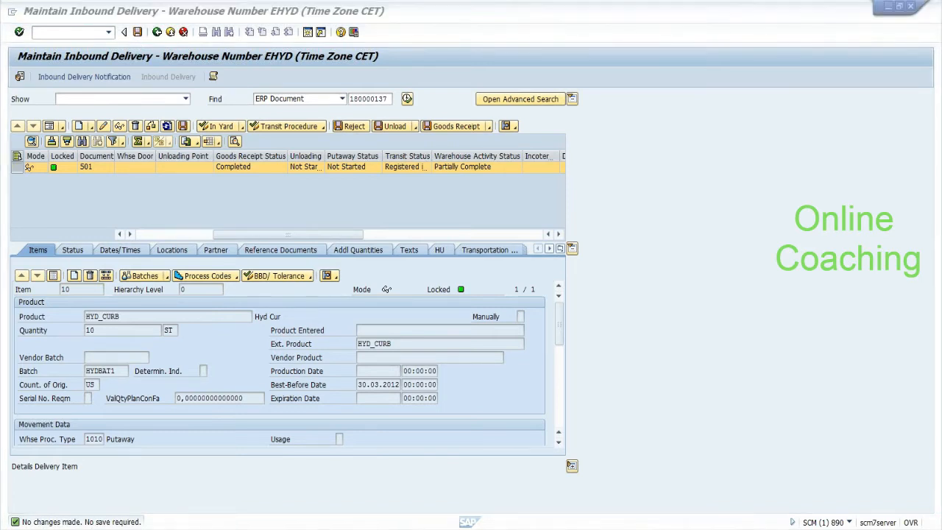
{"action": "key", "text": "alt+Tab"}
{"action": "type", "text": "a"}
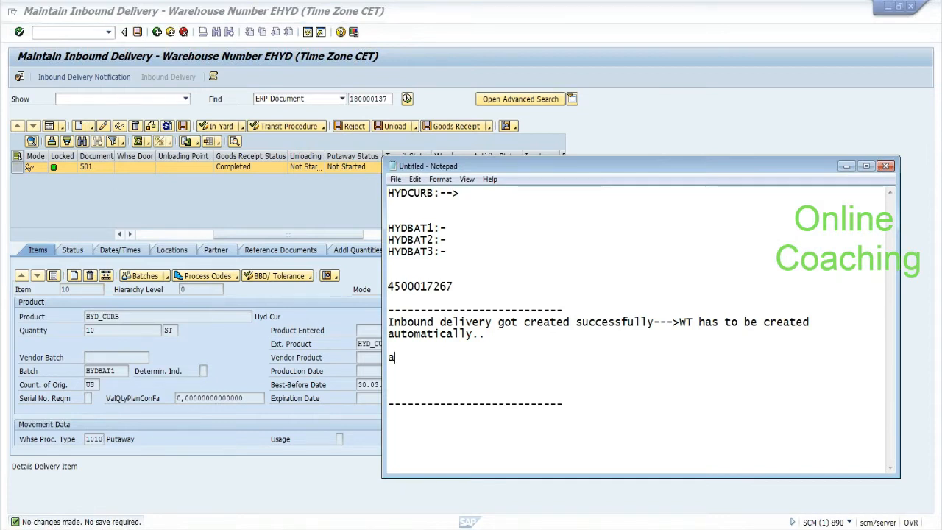
{"action": "type", "text": "utomaic act"}
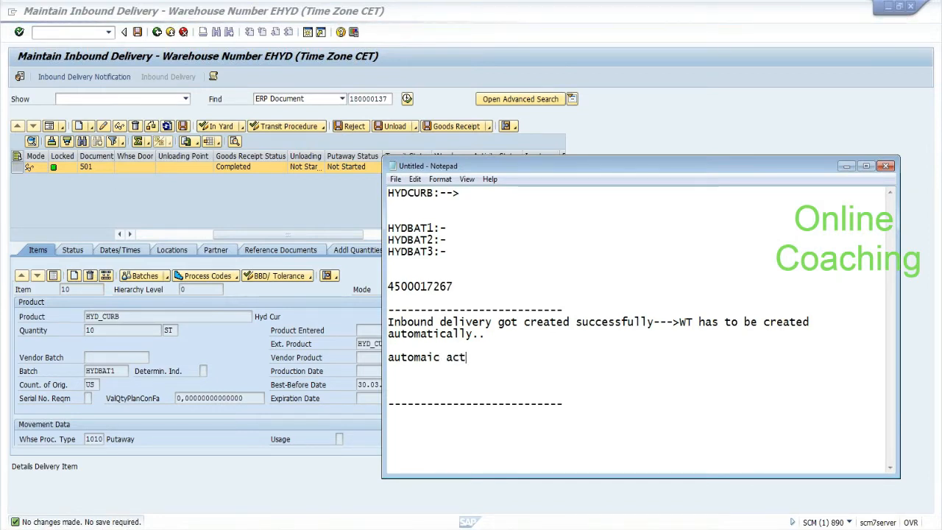
{"action": "type", "text": "ion needs to "}
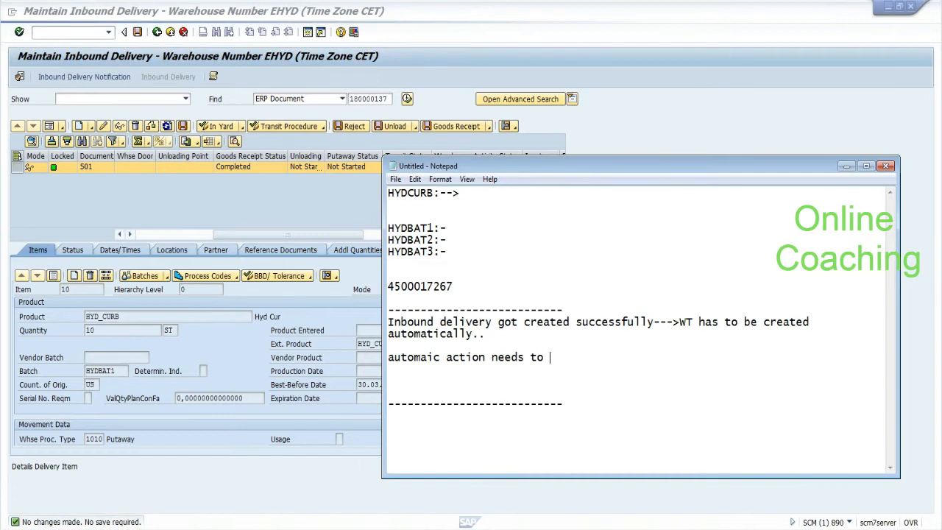
{"action": "type", "text": "be triggered-->"}
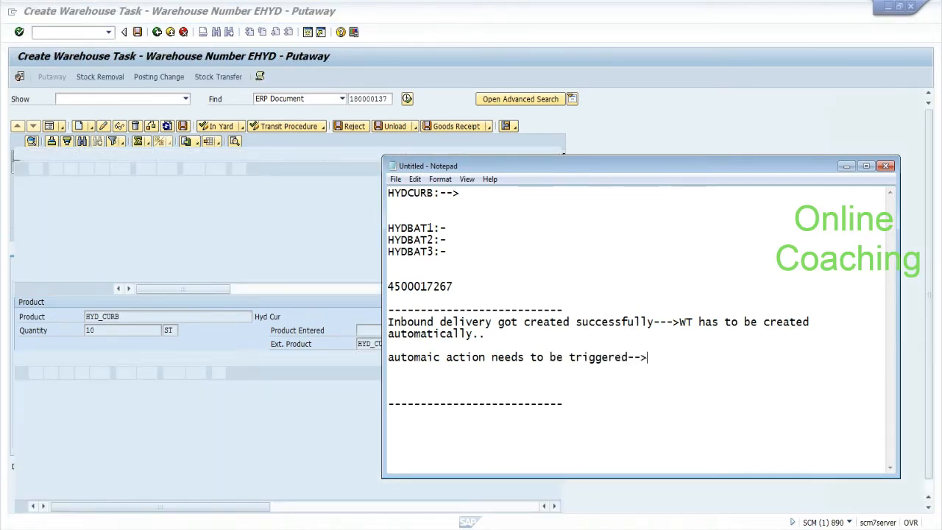
{"action": "type", "text": "PPF"}
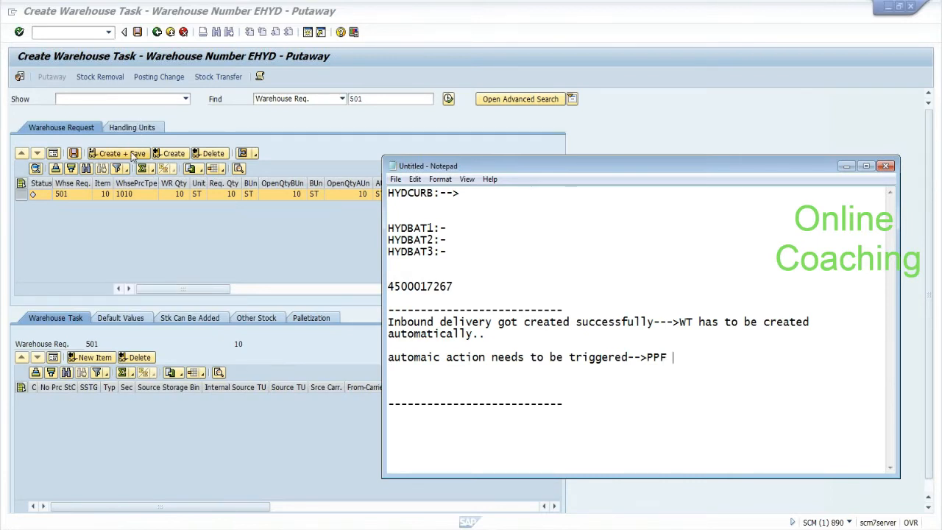
Step: Review and close the log reporting no suitable empty bins in storage type 0020
{"action": "left_click", "coordinate": [160, 156]}
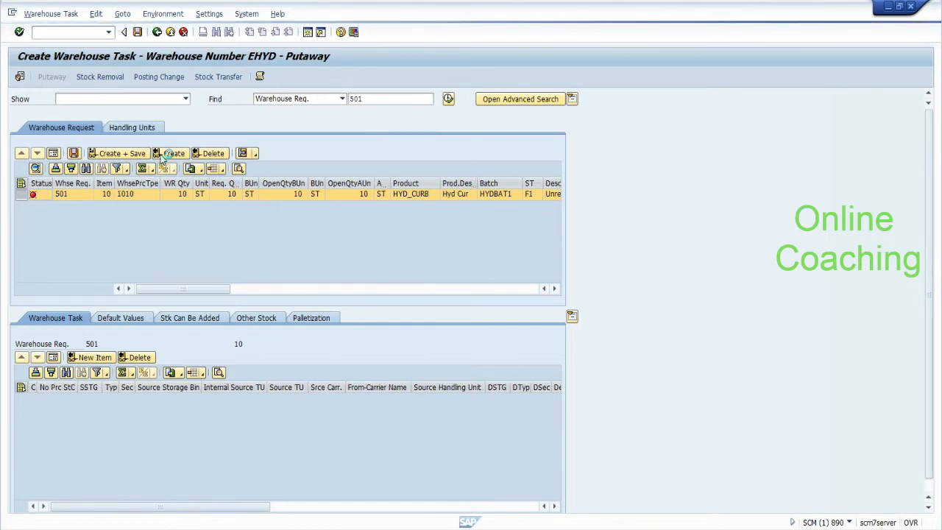
{"action": "left_click", "coordinate": [181, 203]}
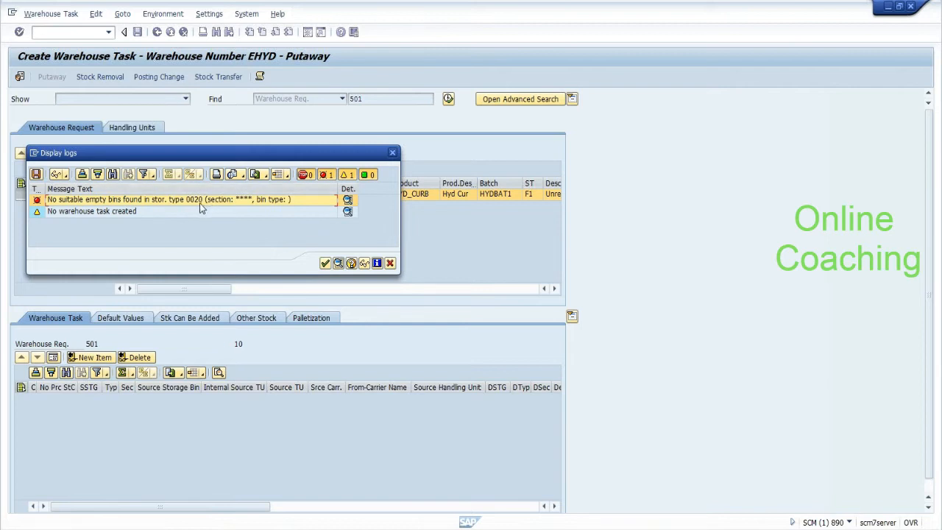
{"action": "left_click", "coordinate": [324, 264]}
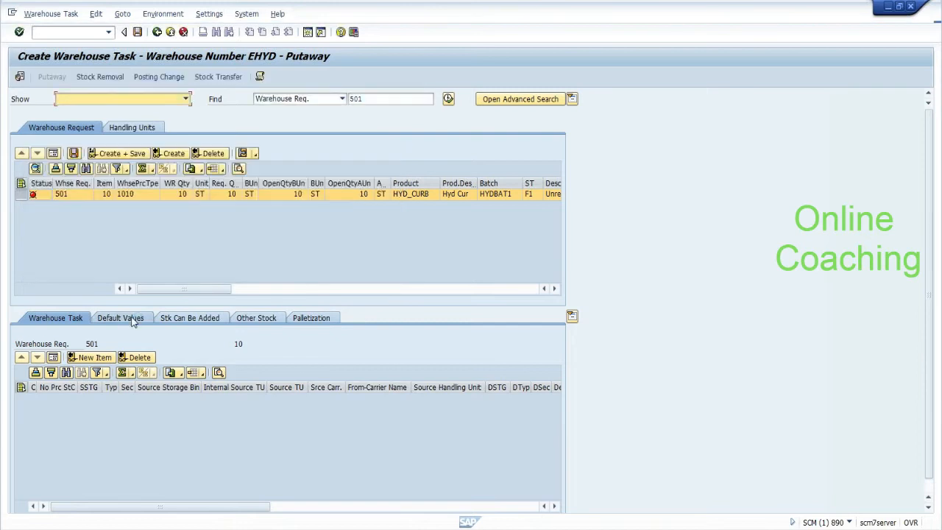
Step: Try destination bin cold-01-01 in Default Values, create the task, and dismiss the mixed storage error
{"action": "left_click", "coordinate": [121, 318]}
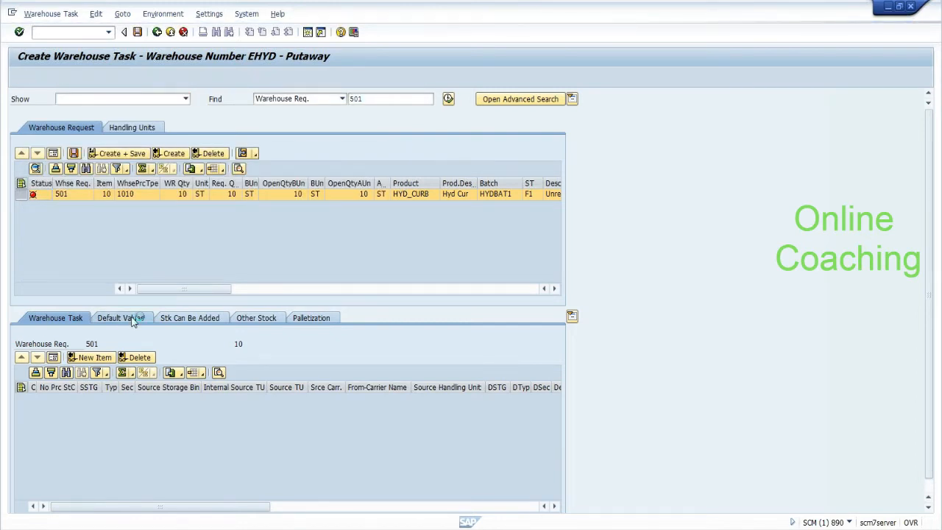
{"action": "left_click", "coordinate": [166, 426]}
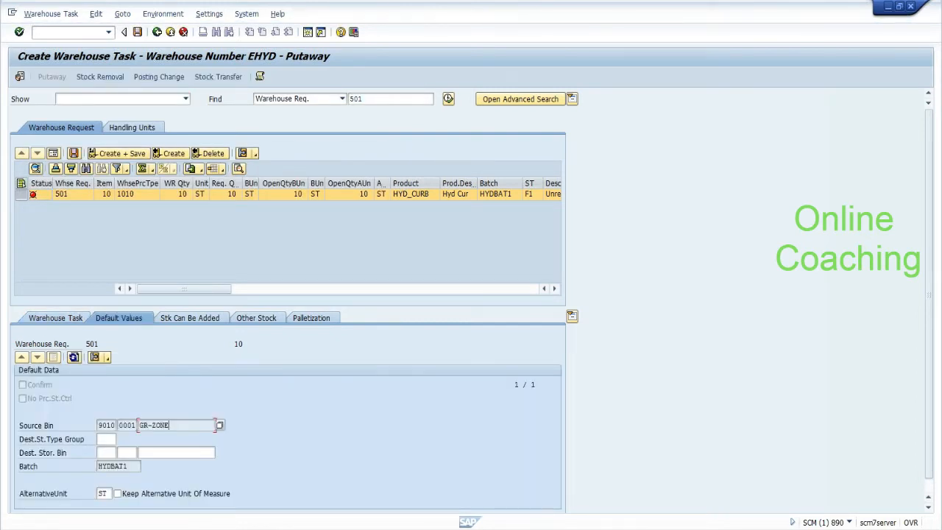
{"action": "left_click", "coordinate": [166, 453]}
{"action": "type", "text": "cold"}
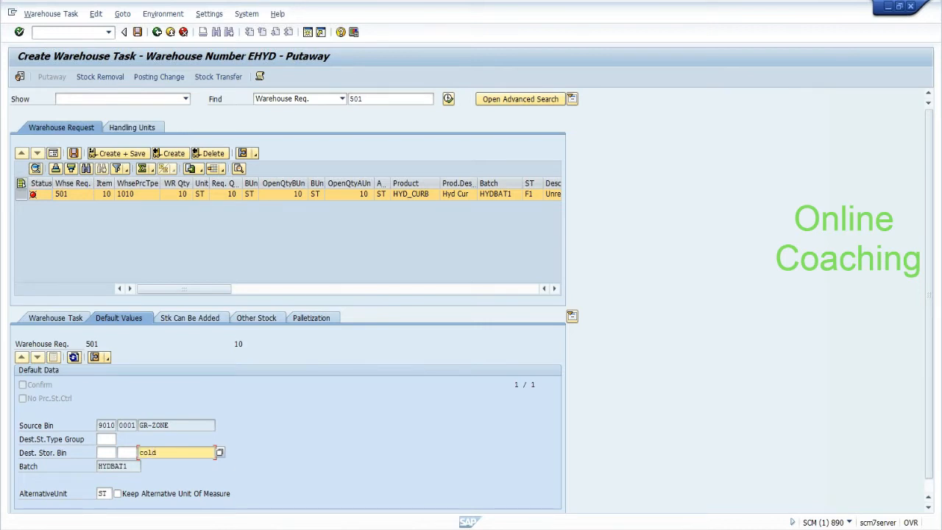
{"action": "type", "text": "-01-01"}
{"action": "key", "text": "Return"}
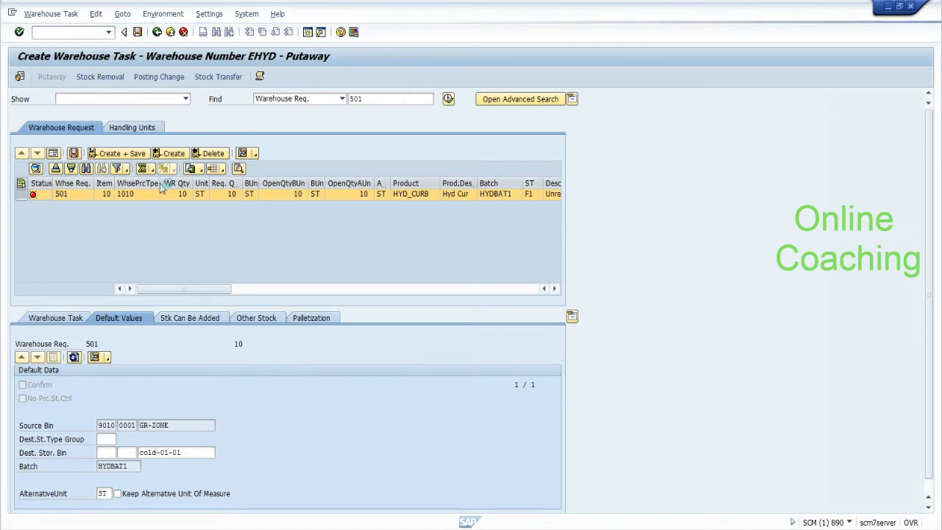
{"action": "left_click", "coordinate": [180, 155]}
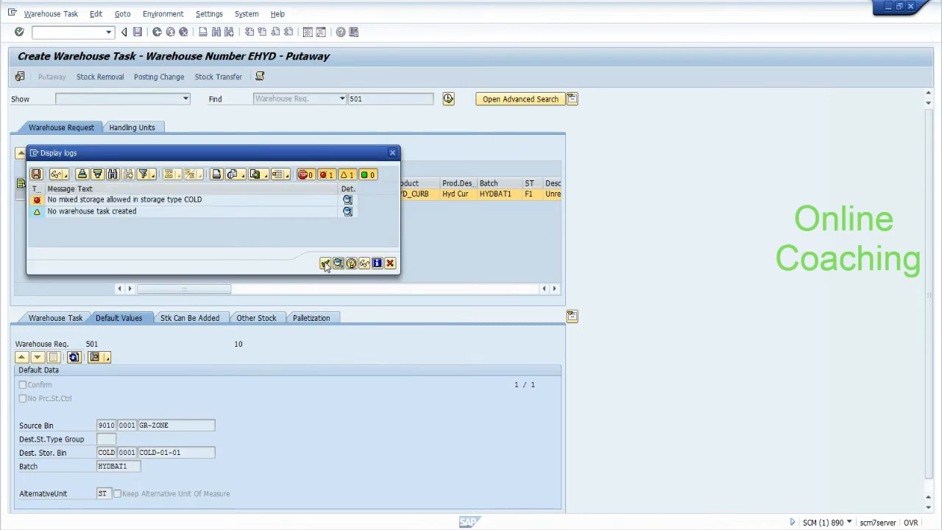
{"action": "left_click", "coordinate": [325, 263]}
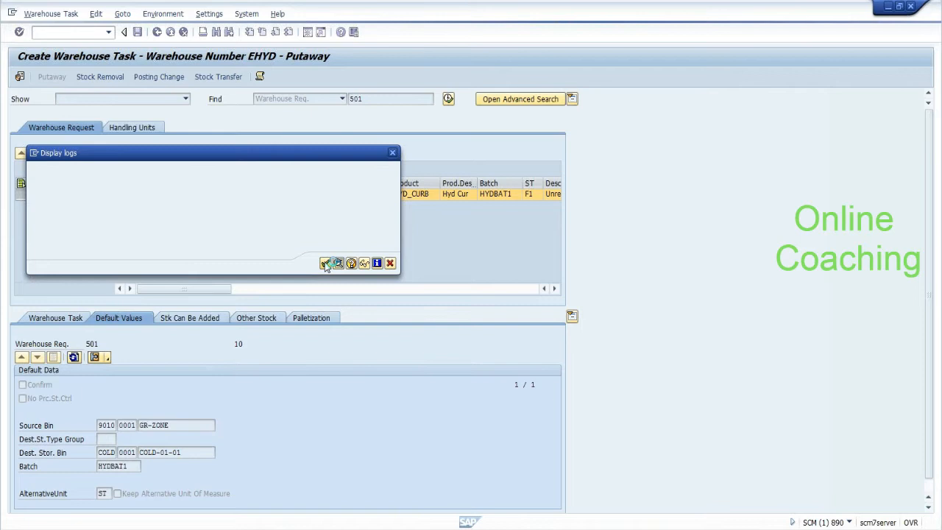
Step: Change the destination bin to COLD-01-04, then create and save the warehouse task
{"action": "left_click", "coordinate": [192, 452]}
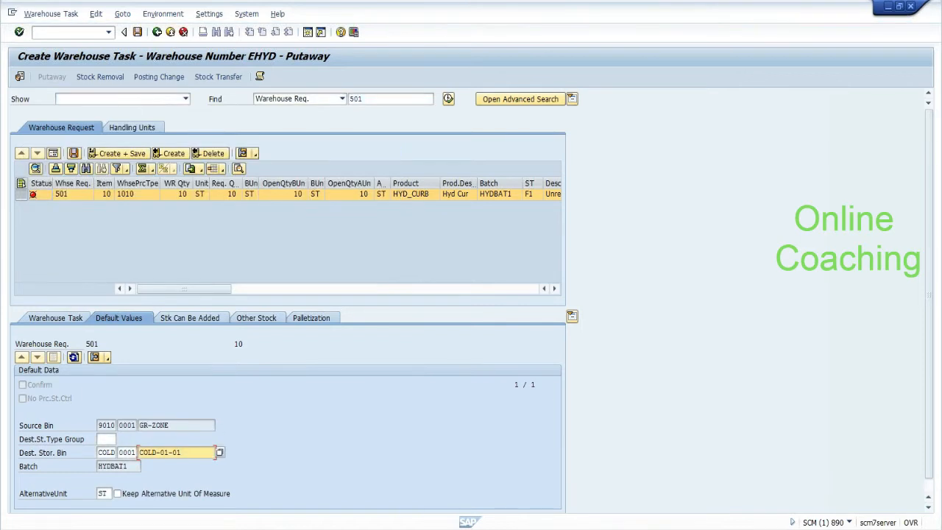
{"action": "key", "text": "BackSpace"}
{"action": "key", "text": "BackSpace"}
{"action": "key", "text": "BackSpace"}
{"action": "key", "text": "BackSpace"}
{"action": "key", "text": "BackSpace"}
{"action": "key", "text": "BackSpace"}
{"action": "key", "text": "BackSpace"}
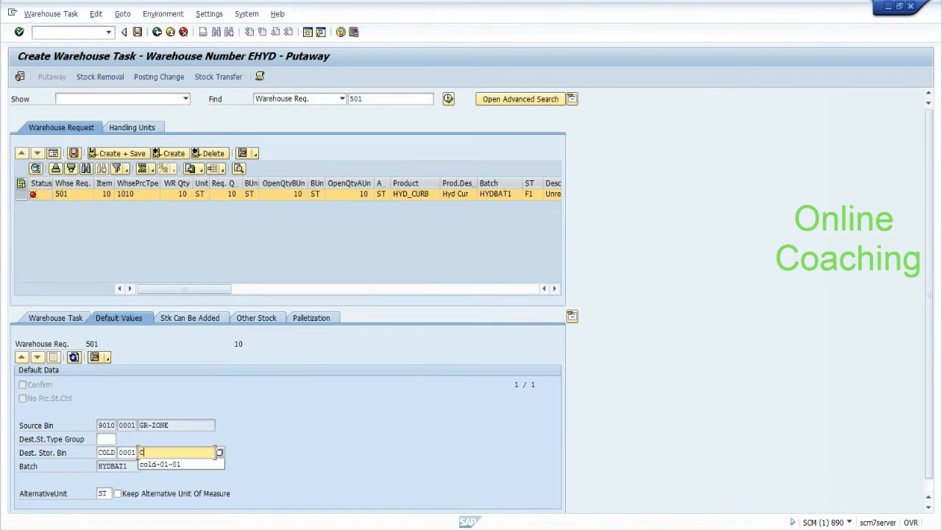
{"action": "key", "text": "BackSpace"}
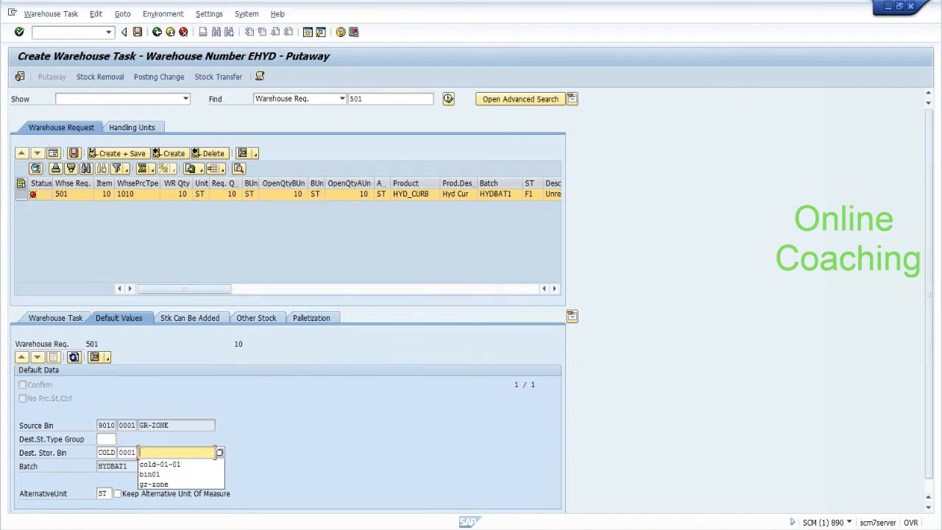
{"action": "type", "text": "H"}
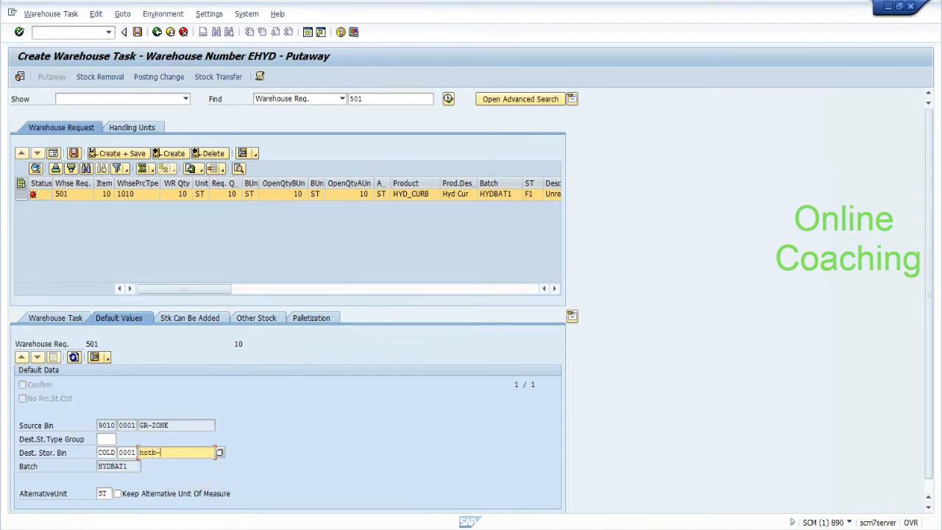
{"action": "type", "text": "otb-0"}
{"action": "key", "text": "BackSpace"}
{"action": "key", "text": "BackSpace"}
{"action": "key", "text": "BackSpace"}
{"action": "key", "text": "BackSpace"}
{"action": "key", "text": "BackSpace"}
{"action": "key", "text": "BackSpace"}
{"action": "type", "text": "cold-01-0"}
{"action": "key", "text": "Return"}
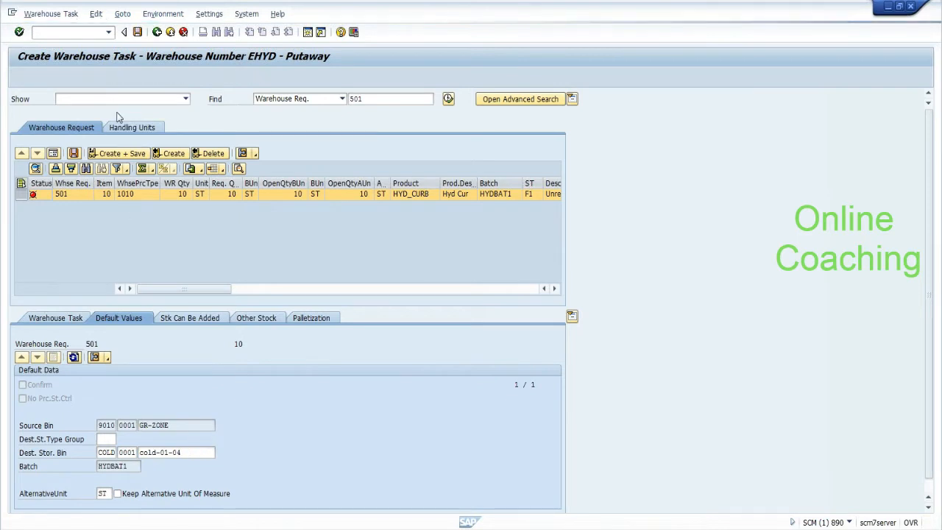
{"action": "left_click", "coordinate": [166, 156]}
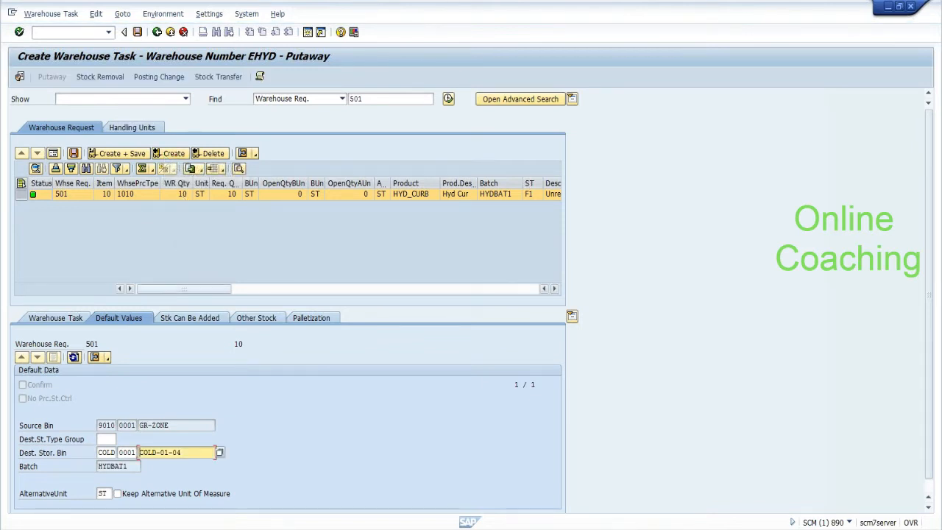
{"action": "left_click", "coordinate": [136, 157]}
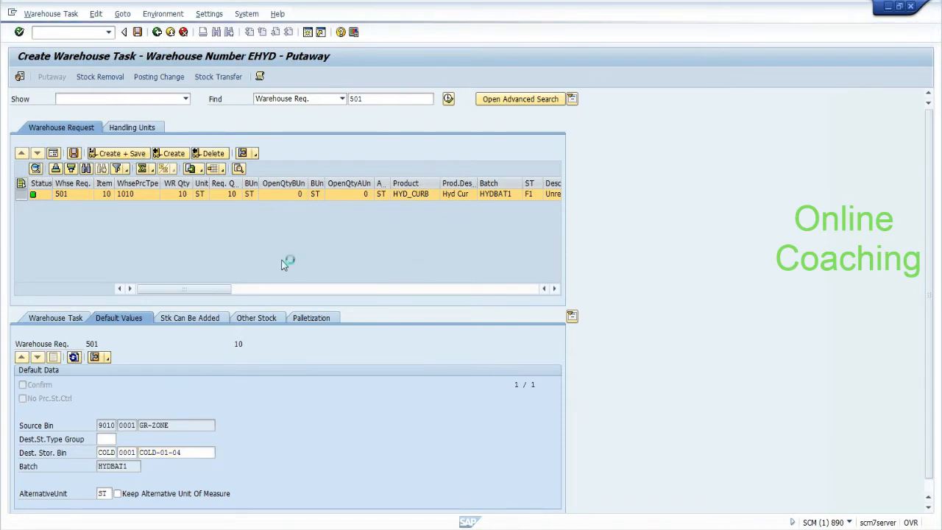
Step: Add 'is similar to message control in ECC' on a new line below the PPF note
{"action": "key", "text": "alt+Tab"}
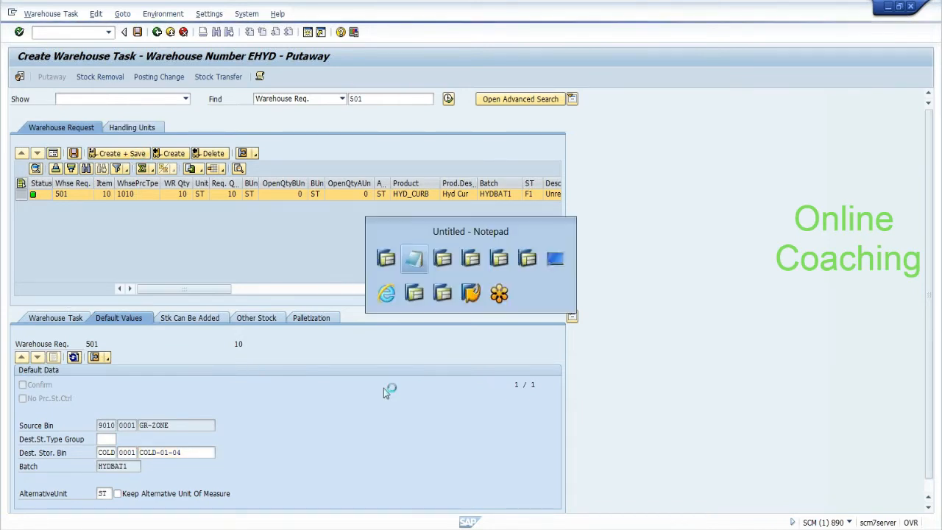
{"action": "key", "text": "alt+Tab"}
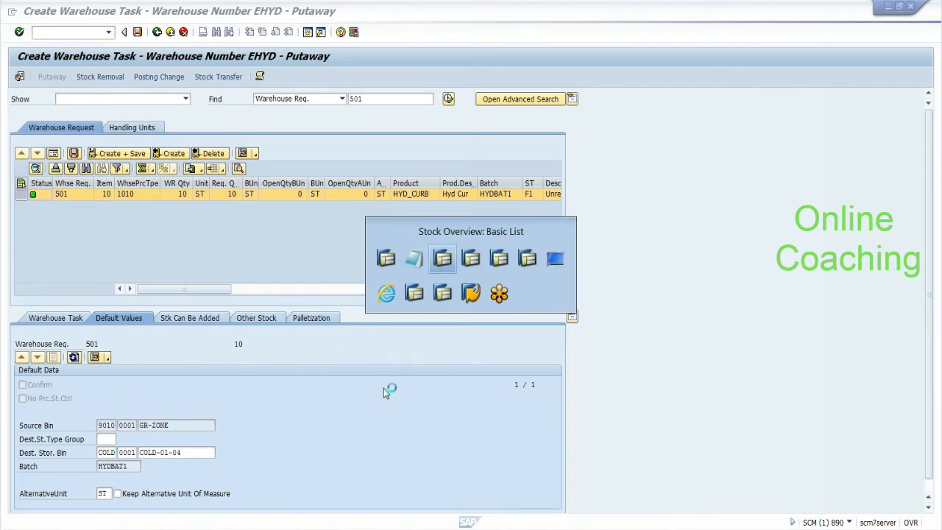
{"action": "key", "text": "alt+Tab"}
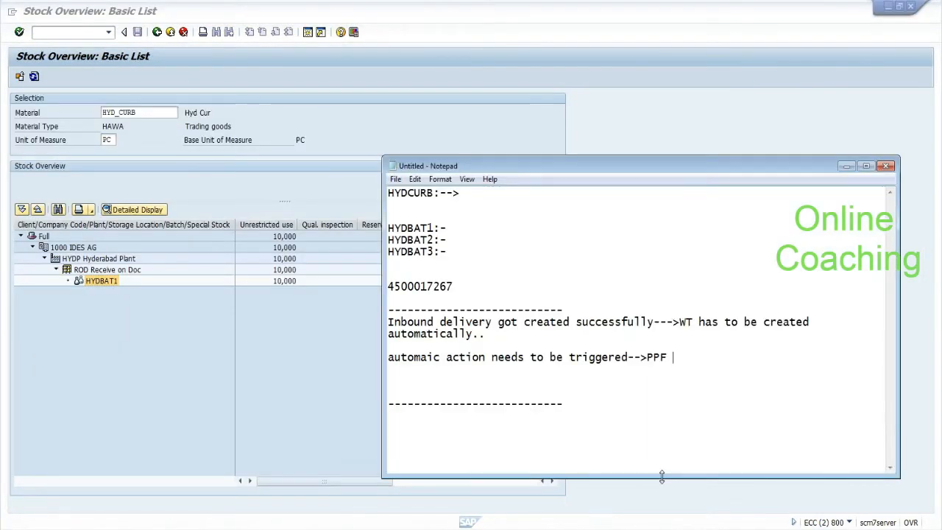
{"action": "left_click_drag", "start_coordinate": [647, 358], "coordinate": [667, 357]}
{"action": "left_click", "coordinate": [672, 357]}
{"action": "key", "text": "Return"}
{"action": "type", "text": "is simil"}
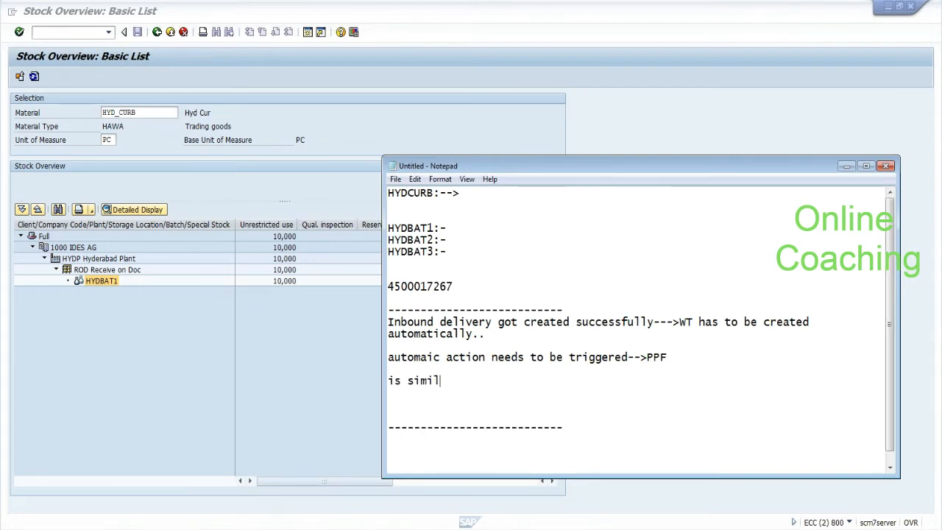
{"action": "type", "text": "ar to mess"}
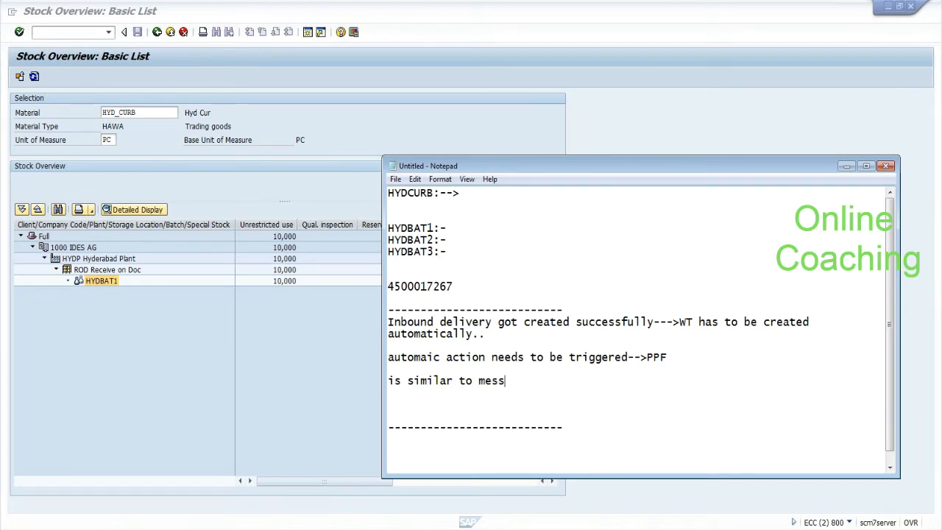
{"action": "type", "text": "age control in ECC"}
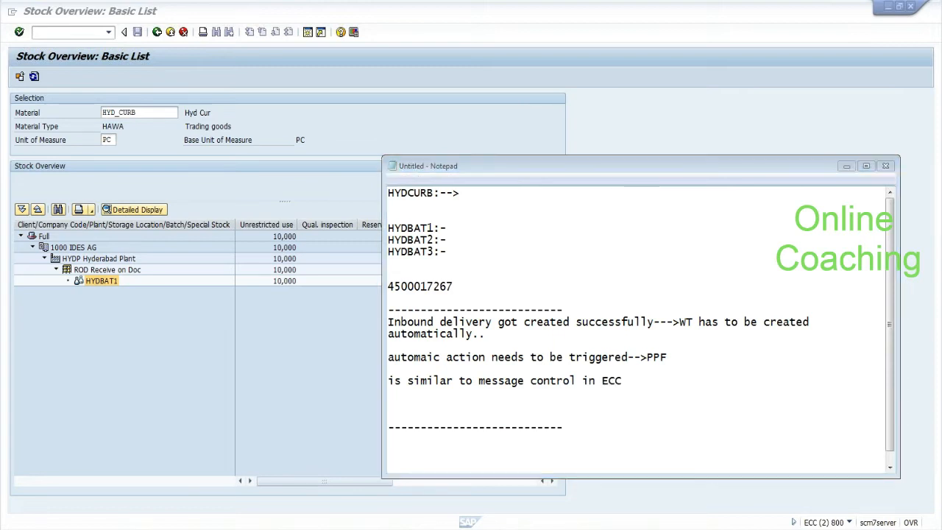
{"action": "key", "text": "alt+Tab"}
{"action": "key", "text": "alt+Tab"}
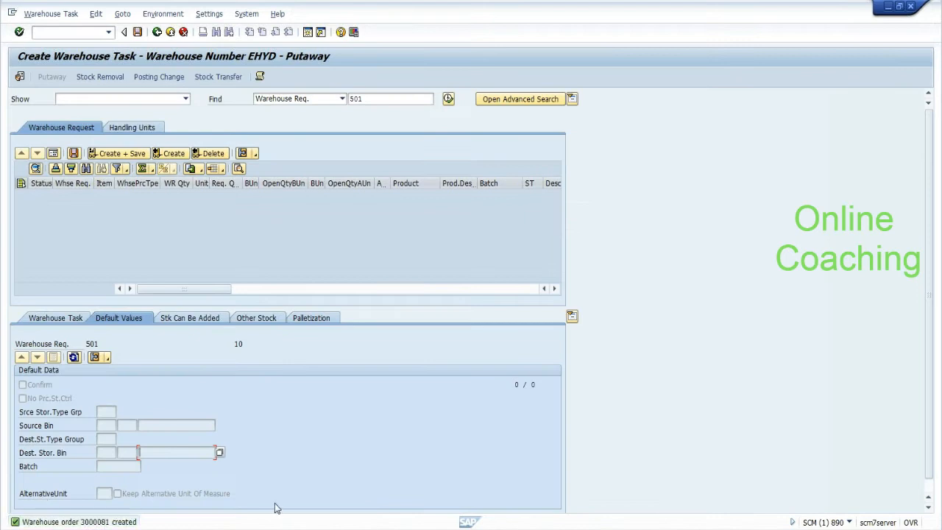
Step: Write the note line '3000081:-->printout/fax/subsequnt' ending with PPF in Notepad
{"action": "key", "text": "alt+Tab"}
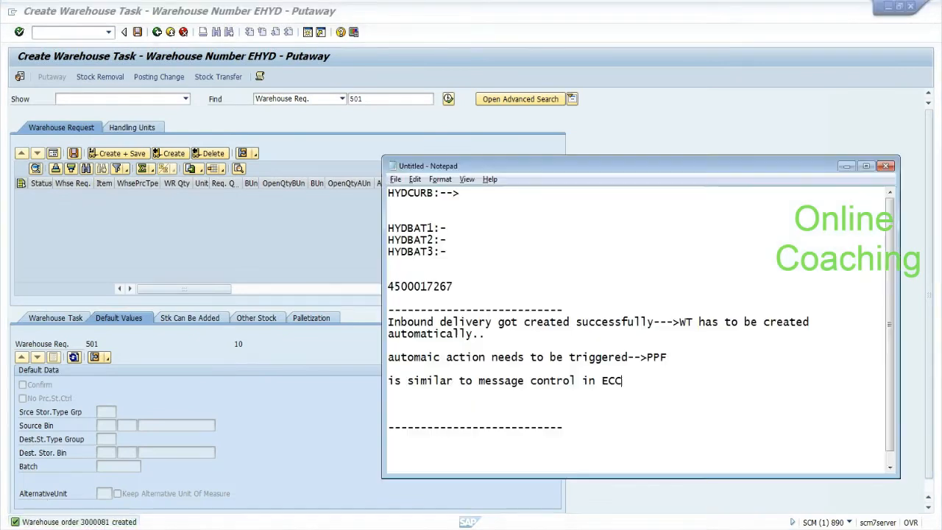
{"action": "key", "text": "Down"}
{"action": "key", "text": "Down"}
{"action": "type", "text": "3000081"}
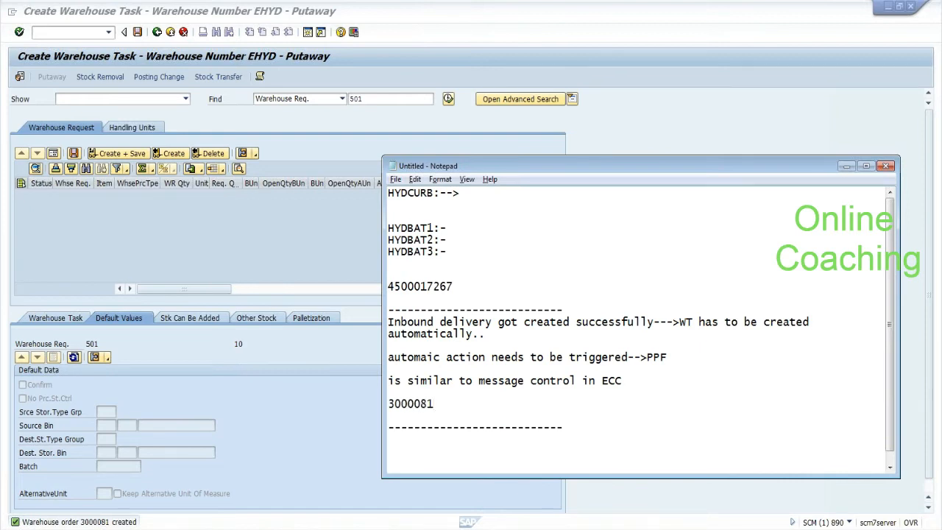
{"action": "type", "text": ":-->printout:--"}
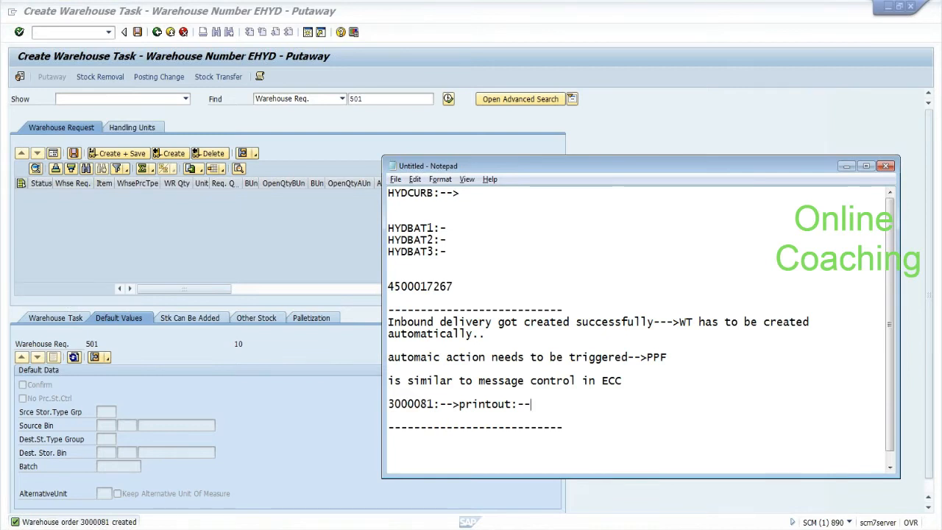
{"action": "left_click", "coordinate": [460, 404]}
{"action": "left_click_drag", "start_coordinate": [459, 404], "coordinate": [506, 404]}
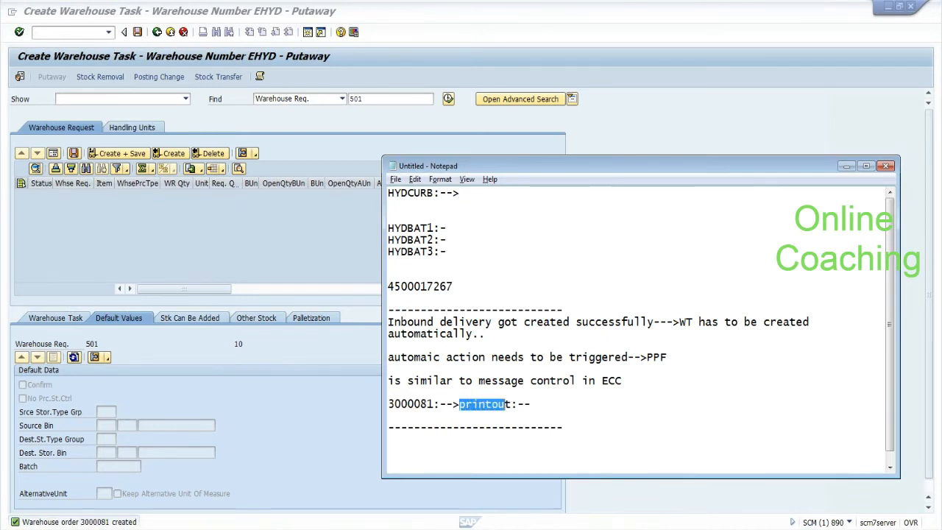
{"action": "left_click", "coordinate": [506, 404]}
{"action": "type", "text": "/fax/sub"}
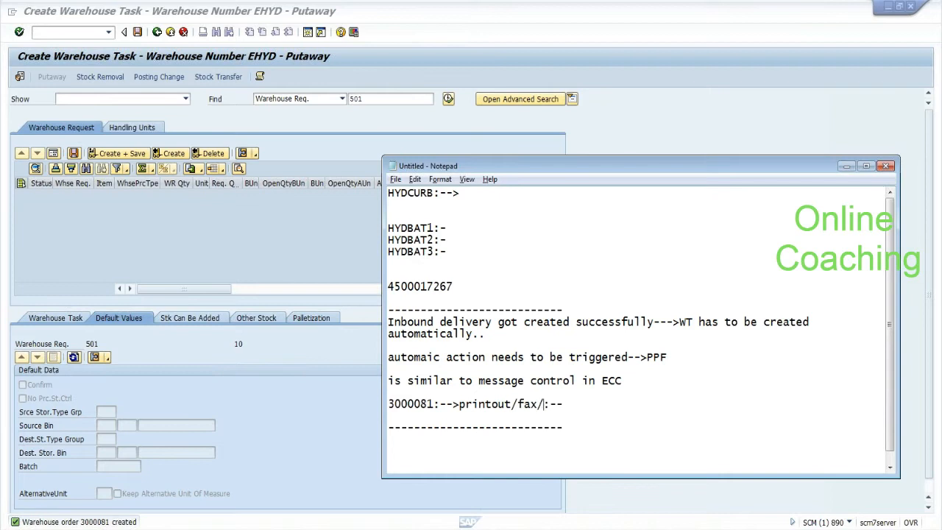
{"action": "type", "text": "seq"}
{"action": "type", "text": "unt"}
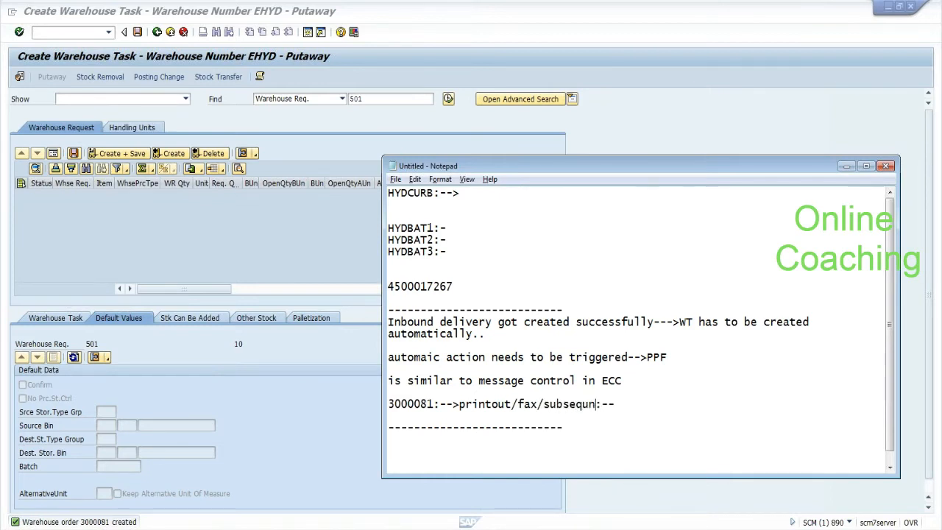
{"action": "key", "text": "End"}
{"action": "type", "text": "PPF"}
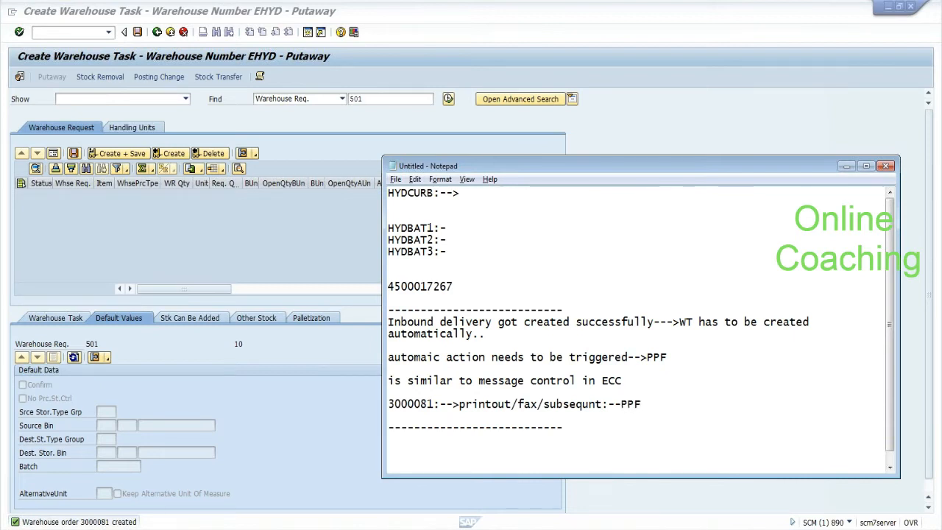
{"action": "key", "text": "shift+End"}
{"action": "key", "text": "End"}
Step: Add the line ':-->scheduled condition and start condition and action..' under the PPF note
{"action": "key", "text": "Return"}
{"action": "type", "text": ":-->sched"}
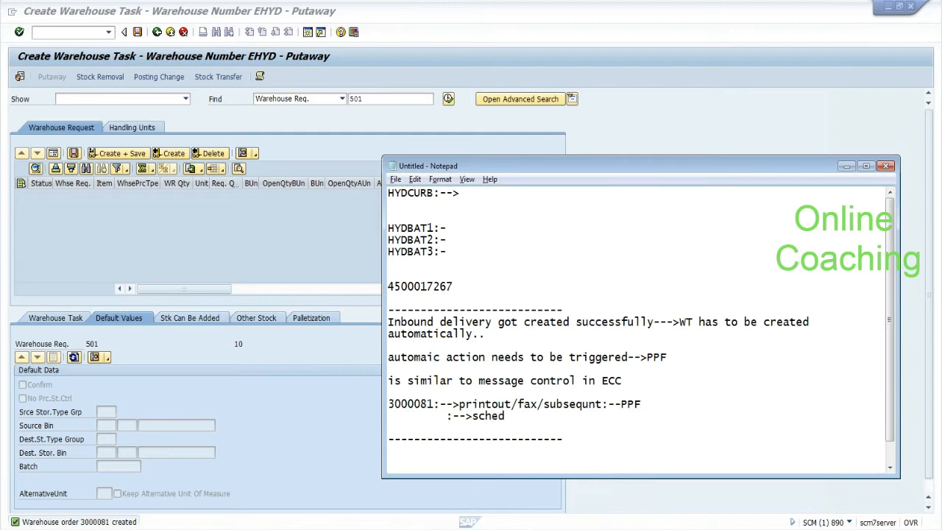
{"action": "type", "text": "uled condition and st"}
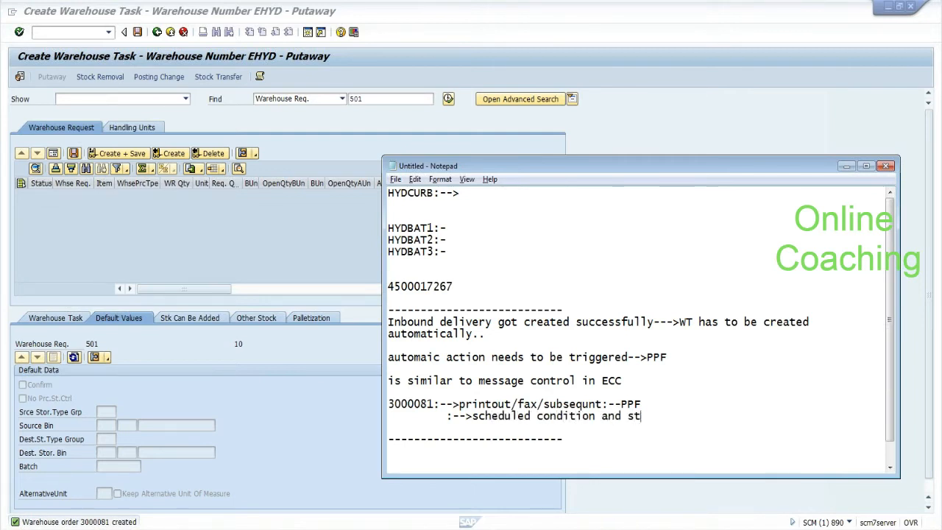
{"action": "type", "text": "artion"}
{"action": "key", "text": "BackSpace"}
{"action": "key", "text": "BackSpace"}
{"action": "key", "text": "BackSpace"}
{"action": "type", "text": "c"}
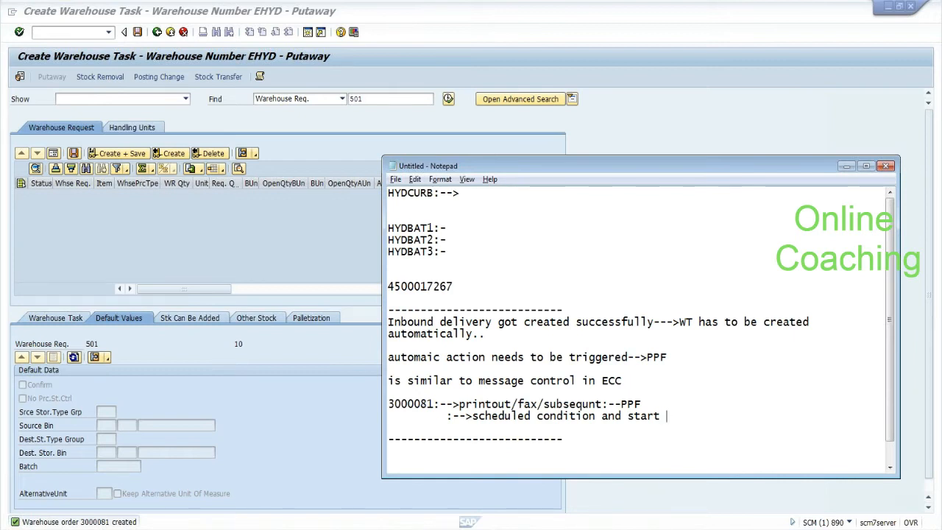
{"action": "type", "text": "ondition nad"}
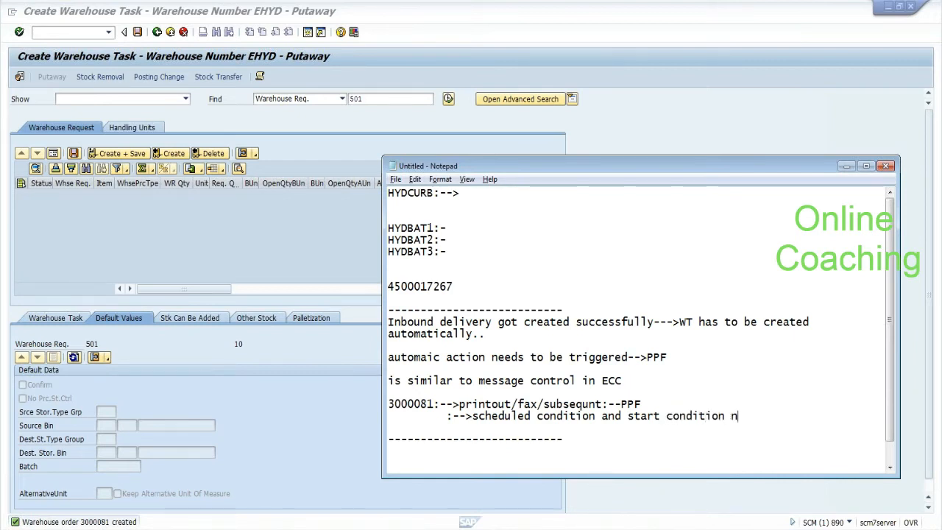
{"action": "key", "text": "BackSpace"}
{"action": "key", "text": "BackSpace"}
{"action": "key", "text": "BackSpace"}
{"action": "type", "text": "and a"}
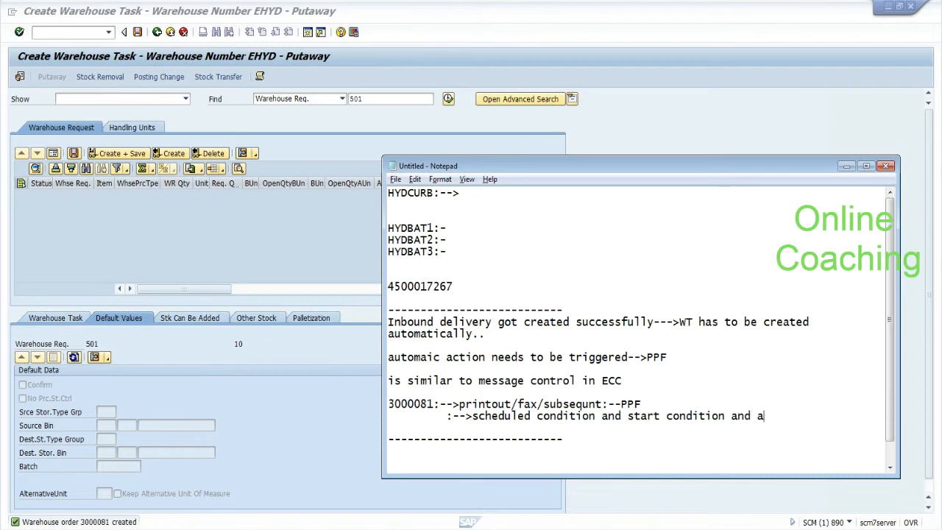
{"action": "type", "text": "ction.."}
Step: Highlight scheduled condition, start condition, action and related notes while explaining, then return to SAP
{"action": "left_click_drag", "start_coordinate": [473, 416], "coordinate": [719, 416]}
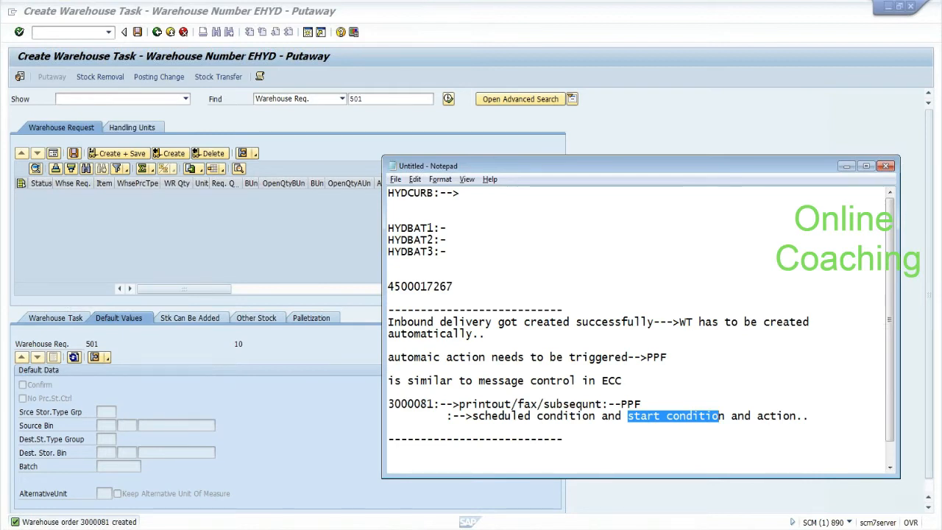
{"action": "left_click_drag", "start_coordinate": [719, 416], "coordinate": [796, 415]}
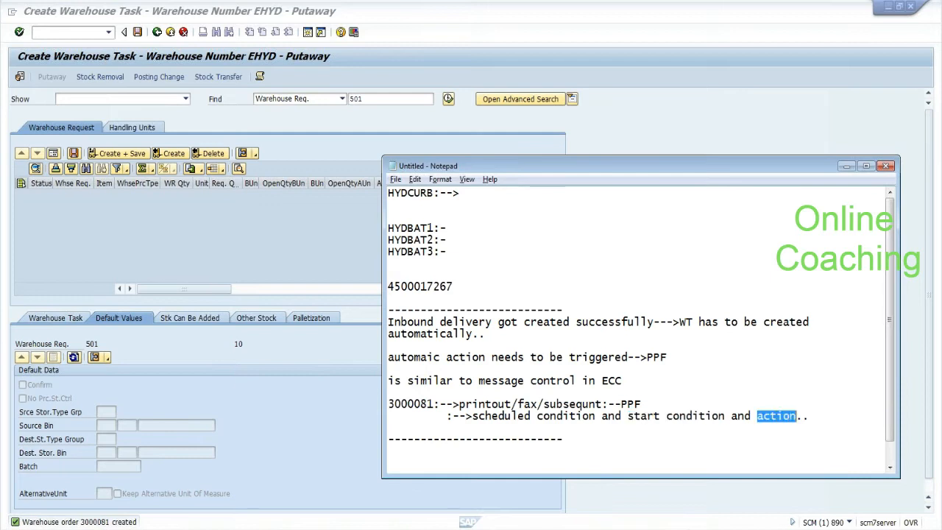
{"action": "left_click_drag", "start_coordinate": [401, 309], "coordinate": [387, 345]}
{"action": "left_click_drag", "start_coordinate": [452, 404], "coordinate": [507, 404]}
{"action": "left_click_drag", "start_coordinate": [756, 415], "coordinate": [796, 416]}
{"action": "left_click", "coordinate": [401, 415]}
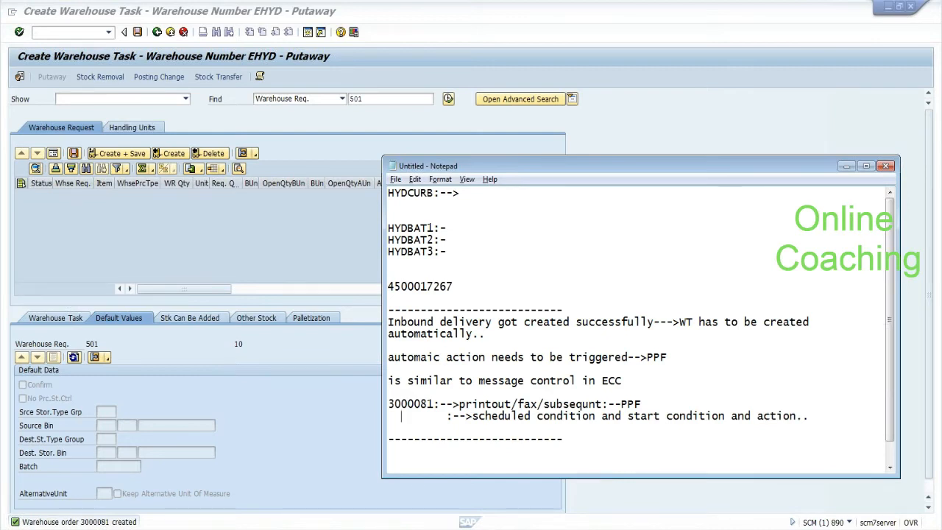
{"action": "left_click_drag", "start_coordinate": [387, 404], "coordinate": [427, 404]}
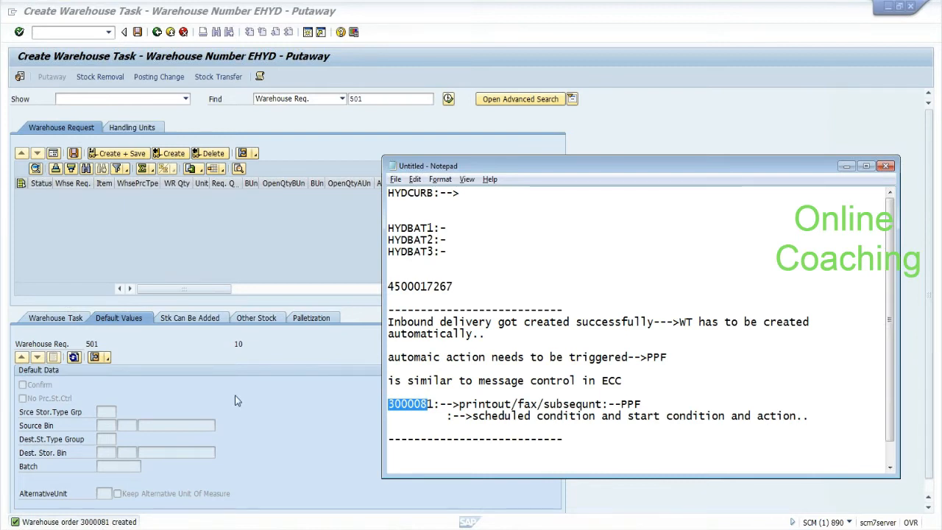
{"action": "left_click", "coordinate": [155, 354]}
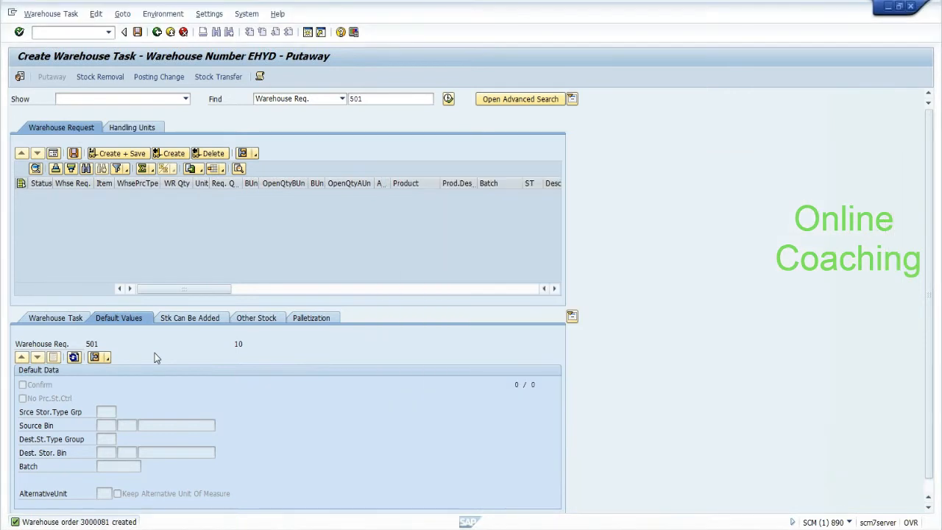
Step: Return to the inbound delivery 501 screen and note 'SPPFCADM:-->' in Notepad
{"action": "left_click", "coordinate": [157, 31]}
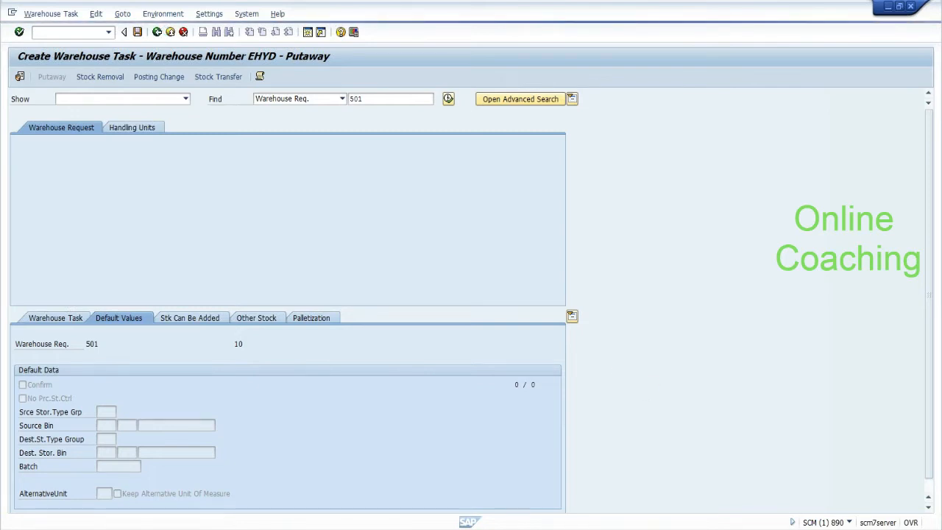
{"action": "key", "text": "alt+Tab"}
{"action": "key", "text": "Down"}
{"action": "key", "text": "End"}
{"action": "key", "text": "Return"}
{"action": "key", "text": "Return"}
{"action": "type", "text": "SPPFCADM:-->"}
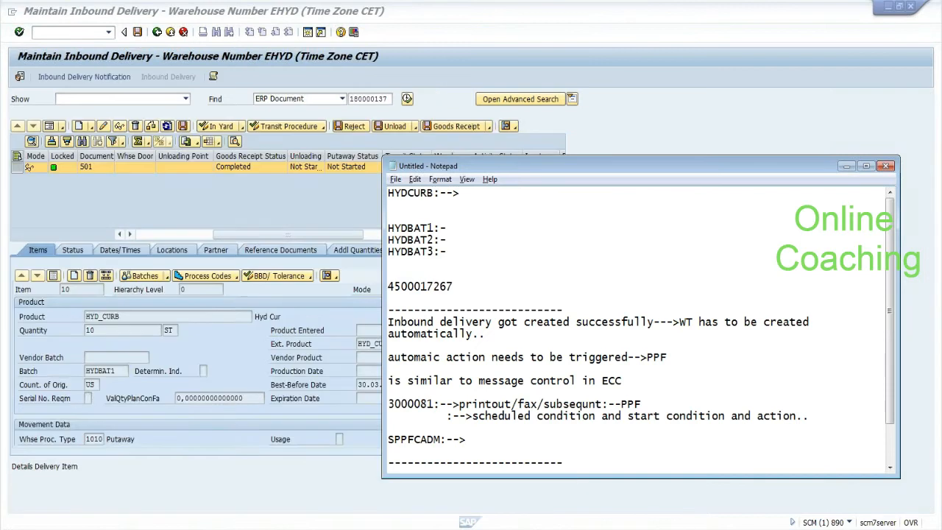
Step: Add the 'delivery-->auto wt' note line and bring the SAP delivery screen back
{"action": "key", "text": "Return"}
{"action": "key", "text": "Return"}
{"action": "type", "text": "del"}
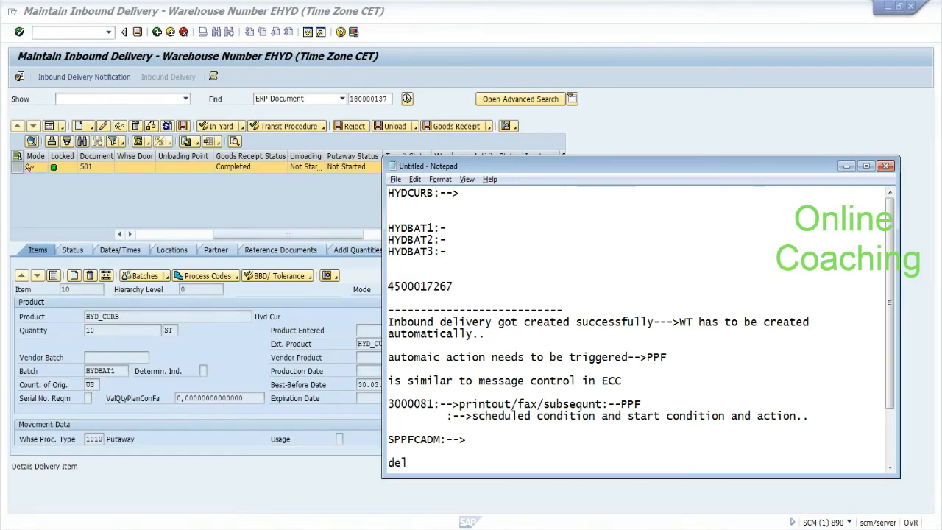
{"action": "type", "text": "ivery-->auto wt"}
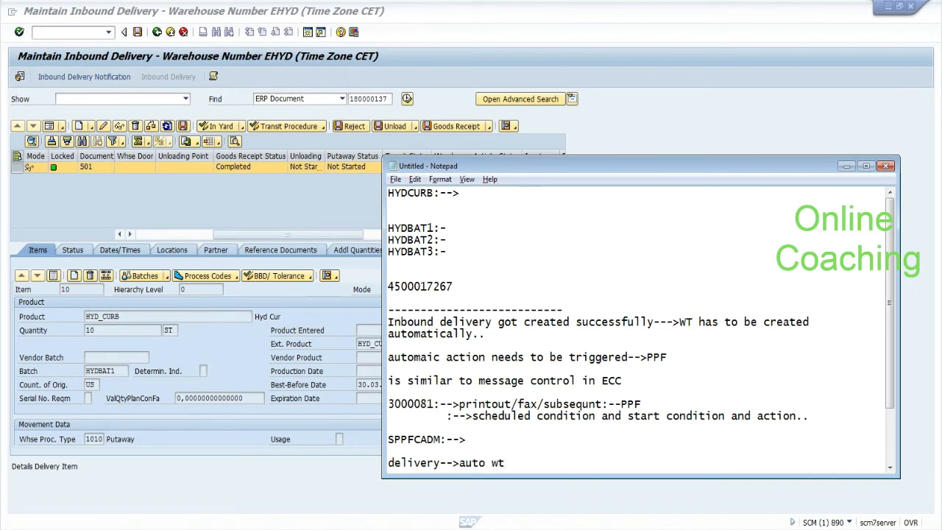
{"action": "key", "text": "Return"}
{"action": "key", "text": "Return"}
{"action": "key", "text": "Return"}
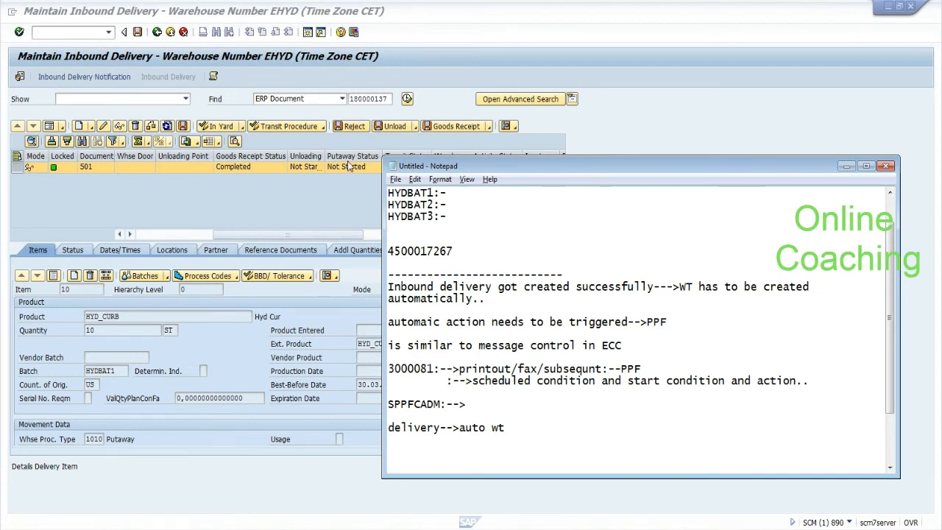
{"action": "left_click", "coordinate": [327, 203]}
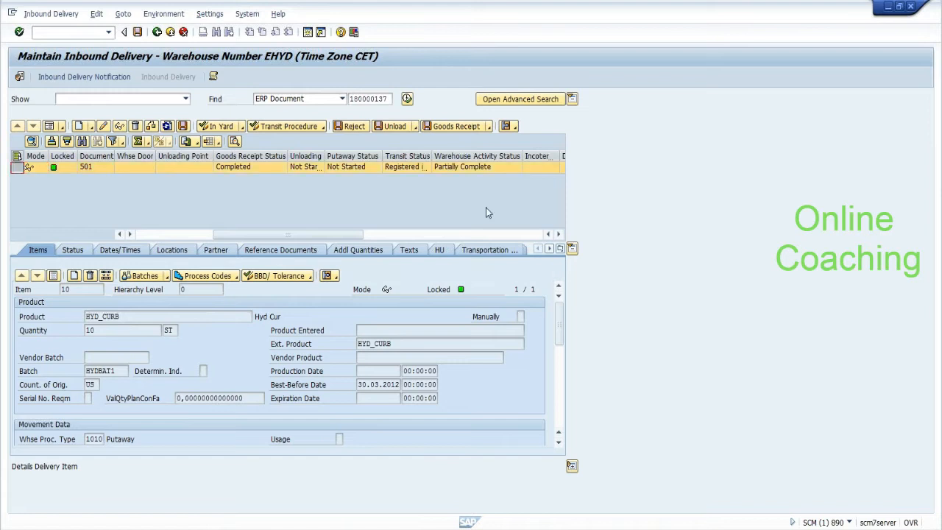
Step: Show delivery 501's PPF Actions and widen the Action column to read full names
{"action": "left_click", "coordinate": [560, 249]}
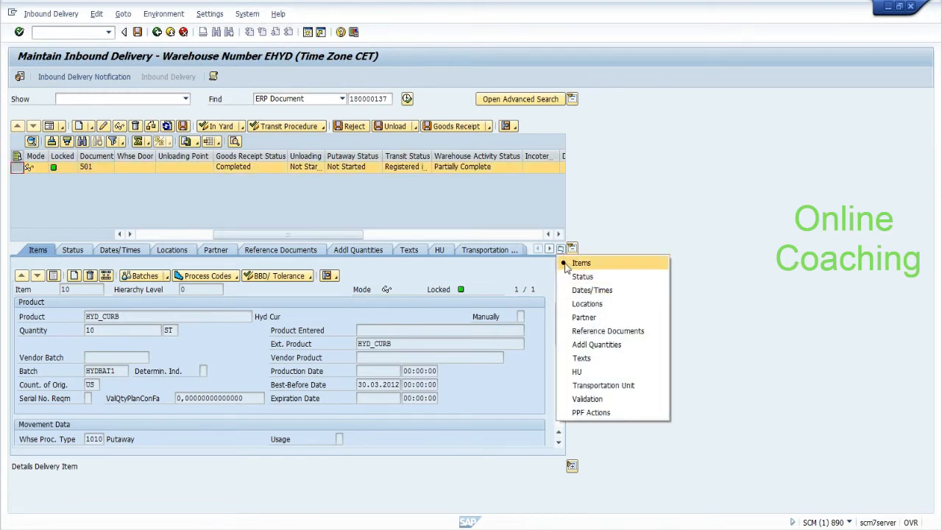
{"action": "left_click", "coordinate": [575, 412]}
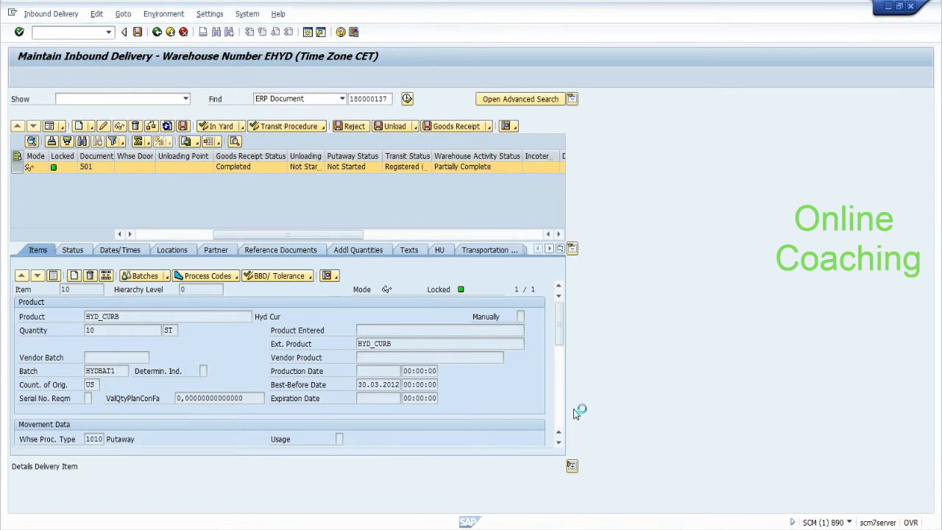
{"action": "left_click", "coordinate": [174, 328]}
{"action": "left_click_drag", "start_coordinate": [191, 291], "coordinate": [216, 291]}
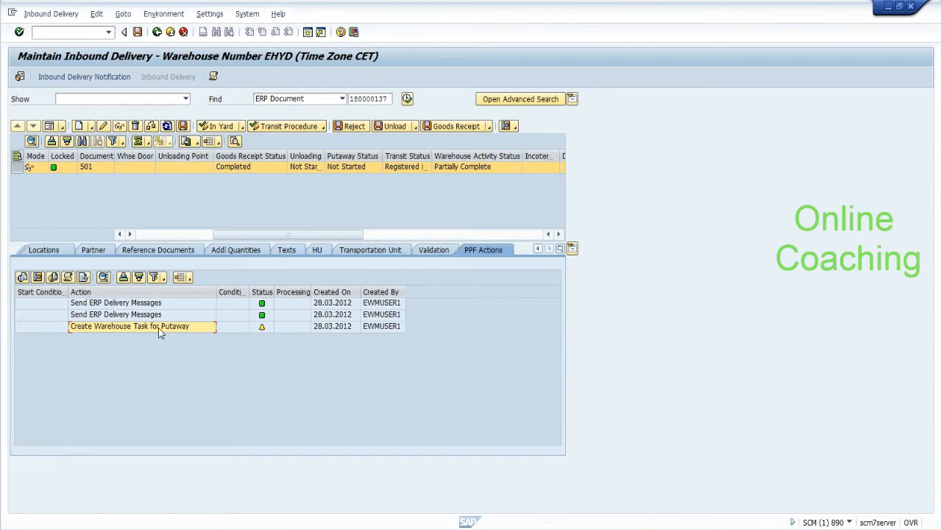
Step: Check the processing log of the not-processed Create Warehouse Task for Putaway action
{"action": "left_click", "coordinate": [61, 331]}
{"action": "left_click", "coordinate": [78, 330]}
{"action": "mouse_move", "coordinate": [261, 330]}
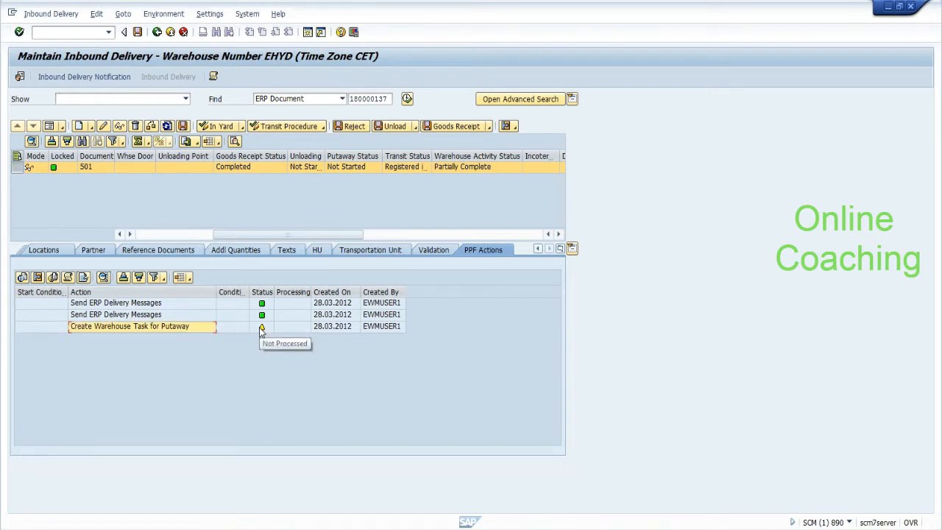
{"action": "left_click", "coordinate": [20, 326]}
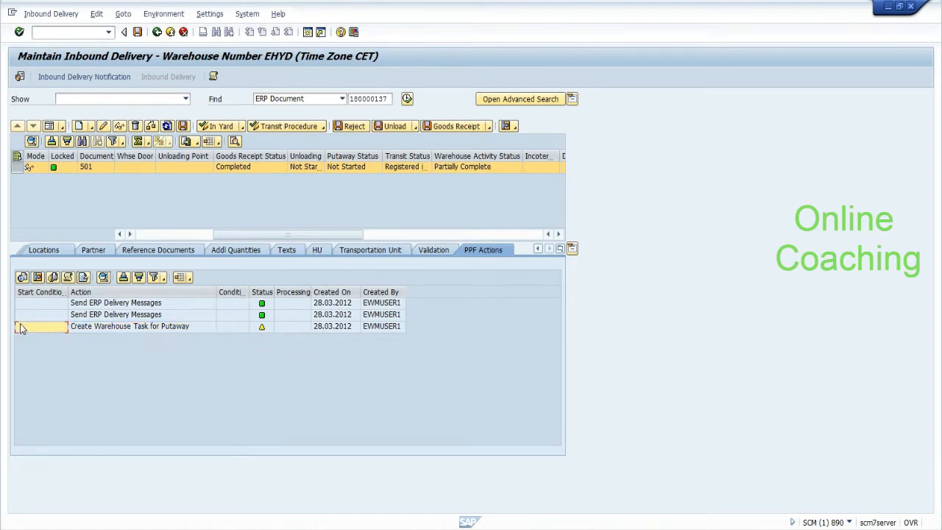
{"action": "left_click", "coordinate": [259, 329]}
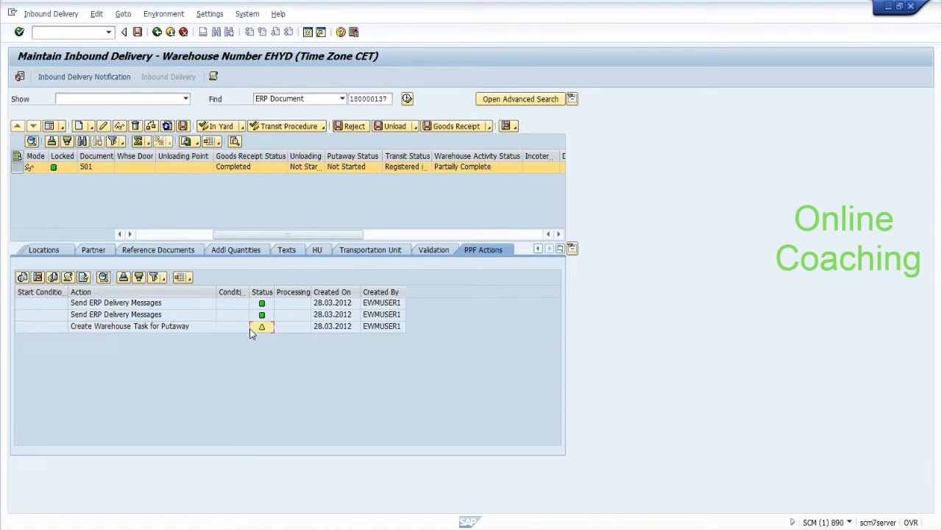
{"action": "left_click", "coordinate": [70, 279]}
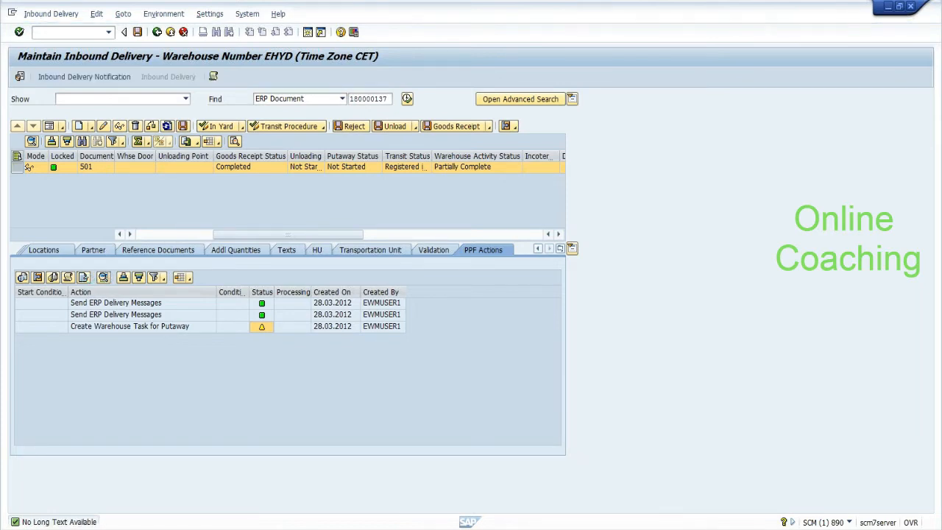
{"action": "key", "text": "alt+Tab"}
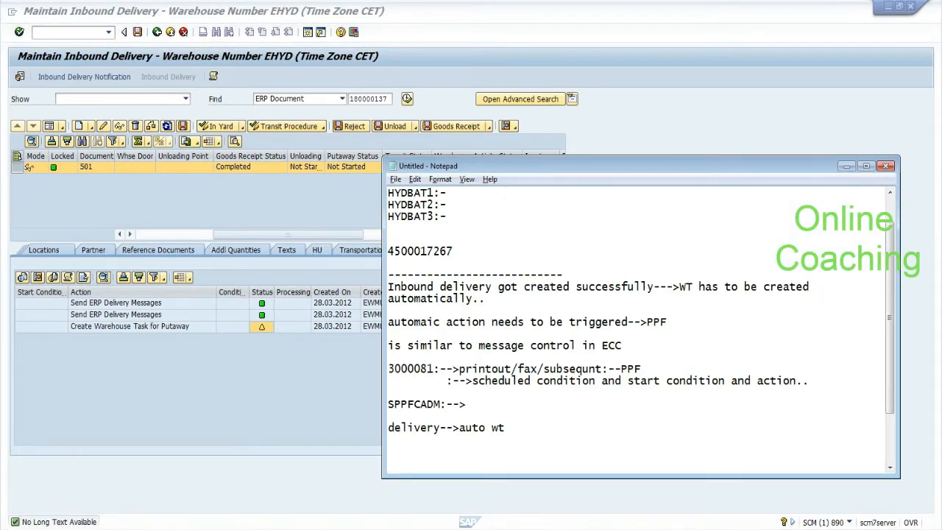
Step: Note 'PPF:-- post processing framework:---' on a new line in Notepad
{"action": "key", "text": "Return"}
{"action": "key", "text": "Return"}
{"action": "type", "text": "PPF:-- post processin"}
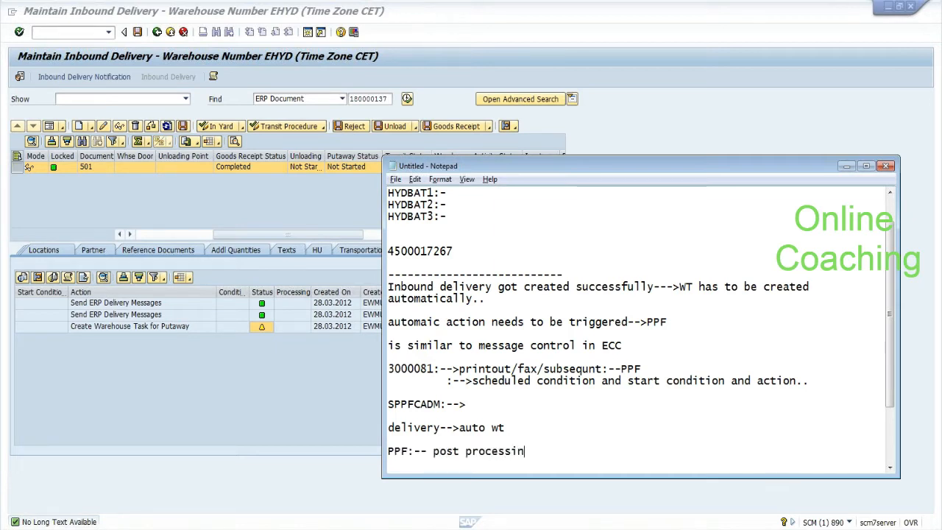
{"action": "type", "text": "g framew"}
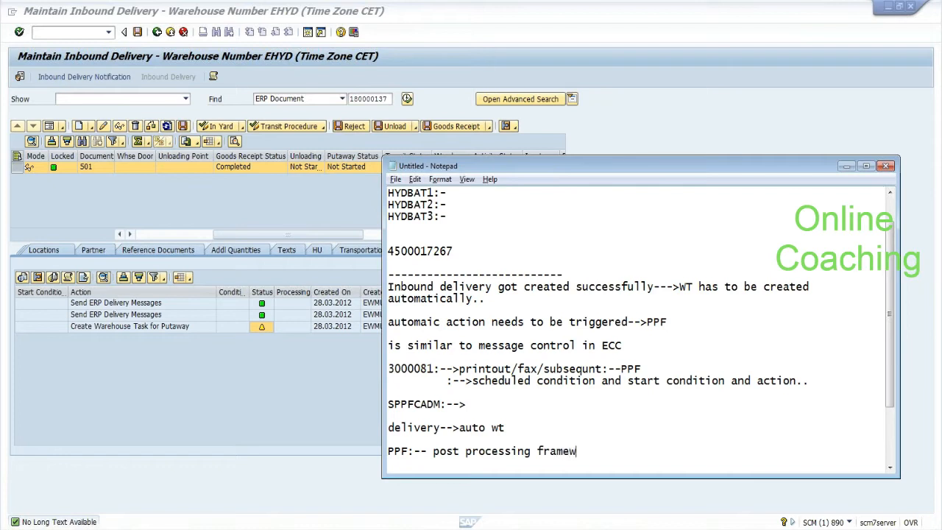
{"action": "type", "text": "ork:---"}
{"action": "key", "text": "Return"}
Step: Add the note 'In ECC:--shipment status set to loading complete==>BOL documents has to be printed.'
{"action": "scroll", "coordinate": [640, 317], "scroll_direction": "down", "scroll_amount": 1}
{"action": "type", "text": "In ECC:--shi"}
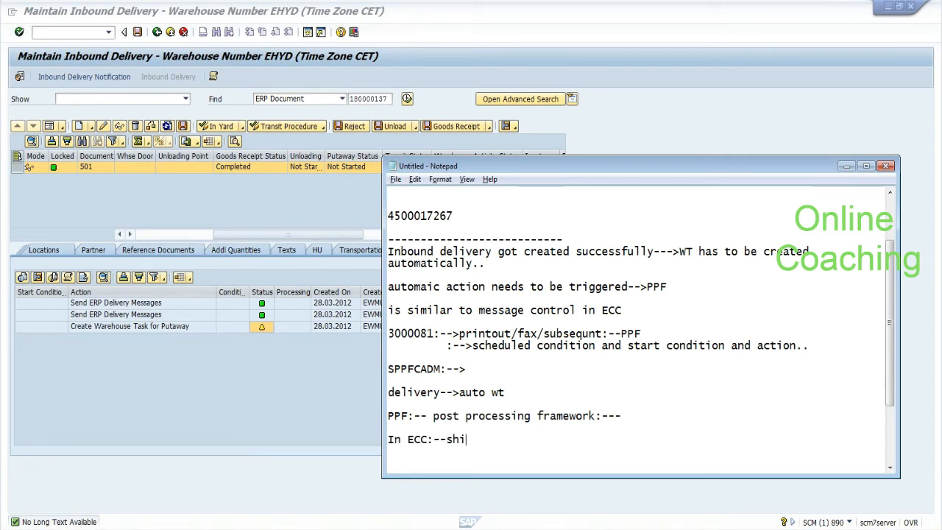
{"action": "type", "text": "pment status"}
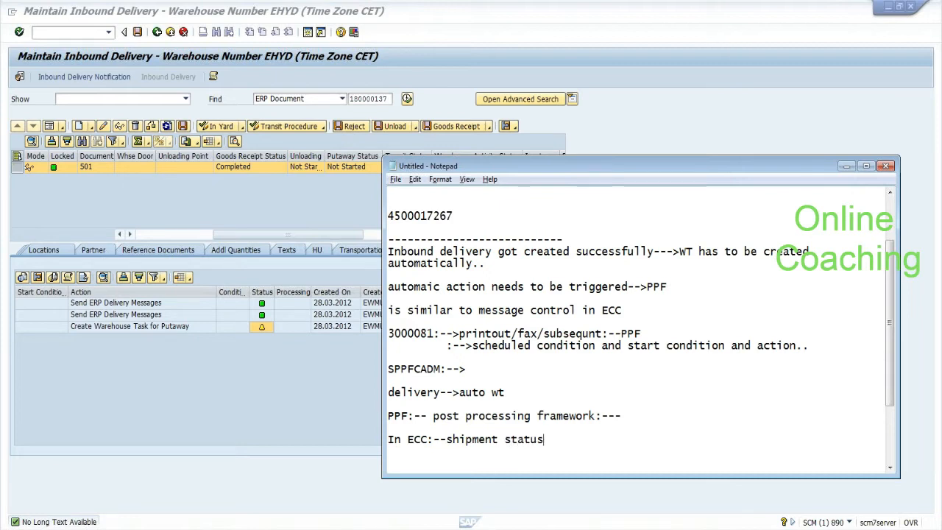
{"action": "type", "text": " set to loading complete"}
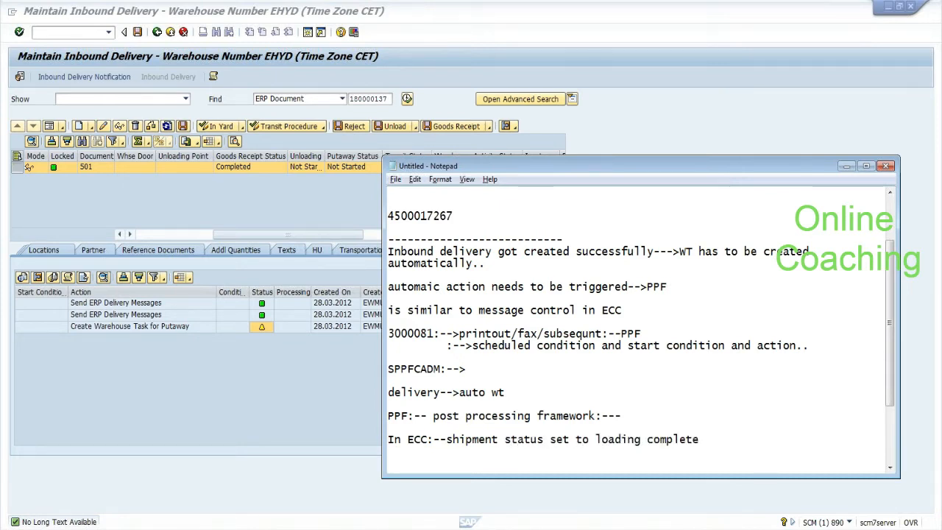
{"action": "type", "text": "==>BOL doc"}
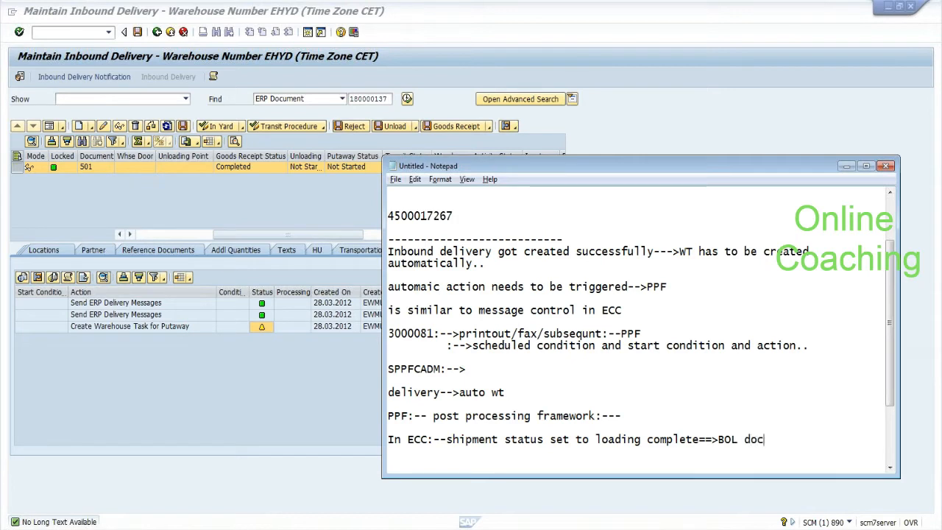
{"action": "type", "text": "uments has to be p"}
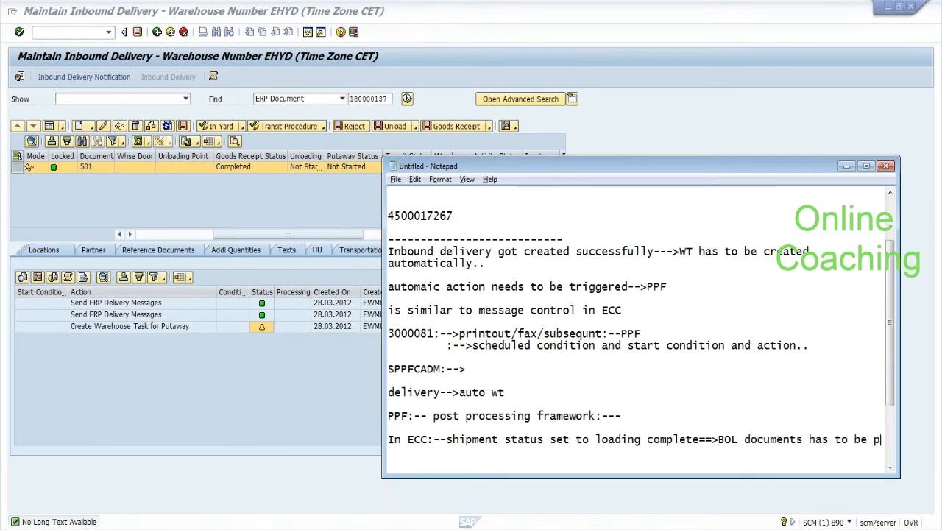
{"action": "type", "text": "rinted."}
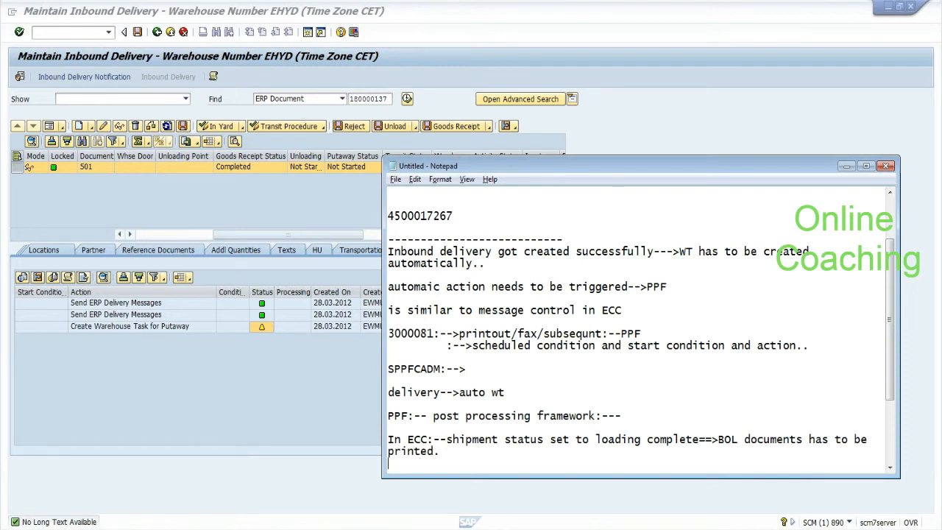
{"action": "key", "text": "Return"}
{"action": "key", "text": "Return"}
{"action": "key", "text": "Return"}
{"action": "key", "text": "Up"}
{"action": "key", "text": "Up"}
{"action": "key", "text": "Up"}
{"action": "key", "text": "Up"}
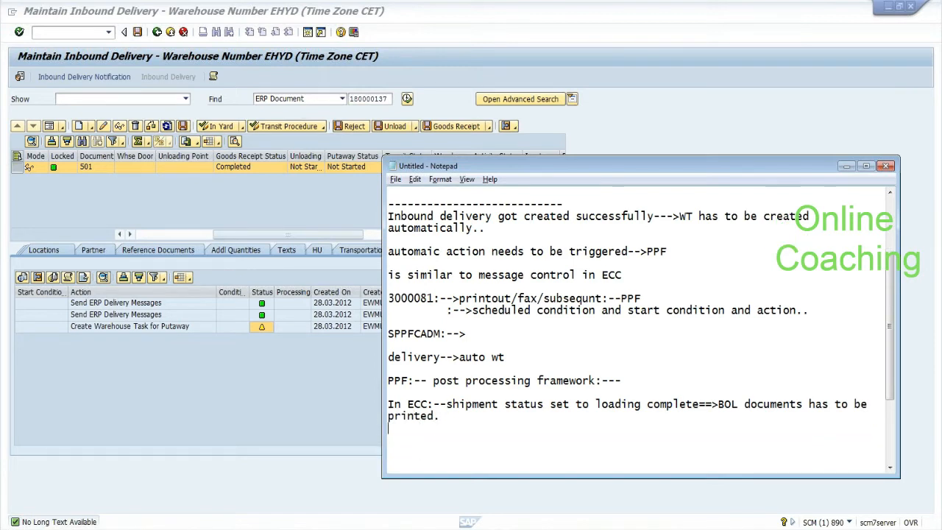
{"action": "key", "text": "Return"}
{"action": "key", "text": "Return"}
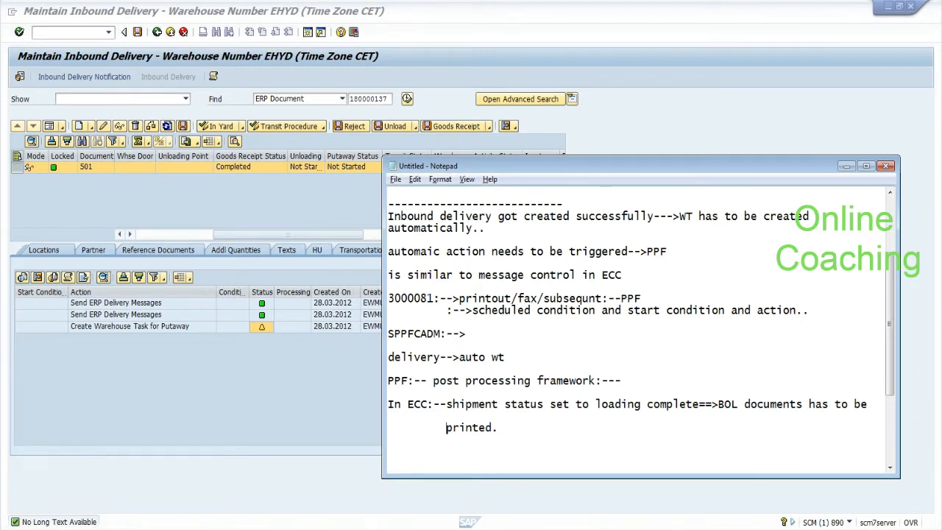
Step: Correct 'complete' to 'completed' in the ECC shipment status note
{"action": "left_click_drag", "start_coordinate": [445, 404], "coordinate": [699, 404]}
{"action": "left_click", "coordinate": [700, 404]}
{"action": "type", "text": "d"}
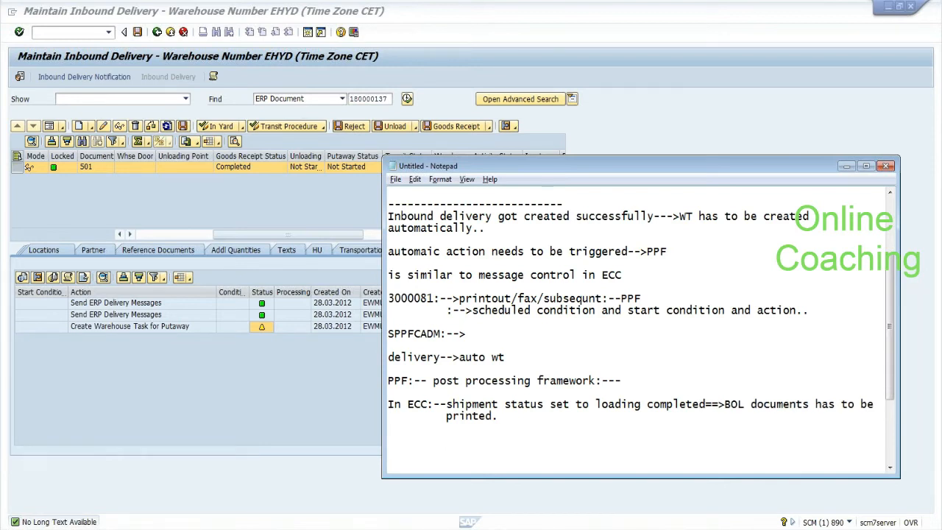
{"action": "left_click_drag", "start_coordinate": [388, 404], "coordinate": [504, 416]}
{"action": "left_click_drag", "start_coordinate": [389, 298], "coordinate": [499, 309]}
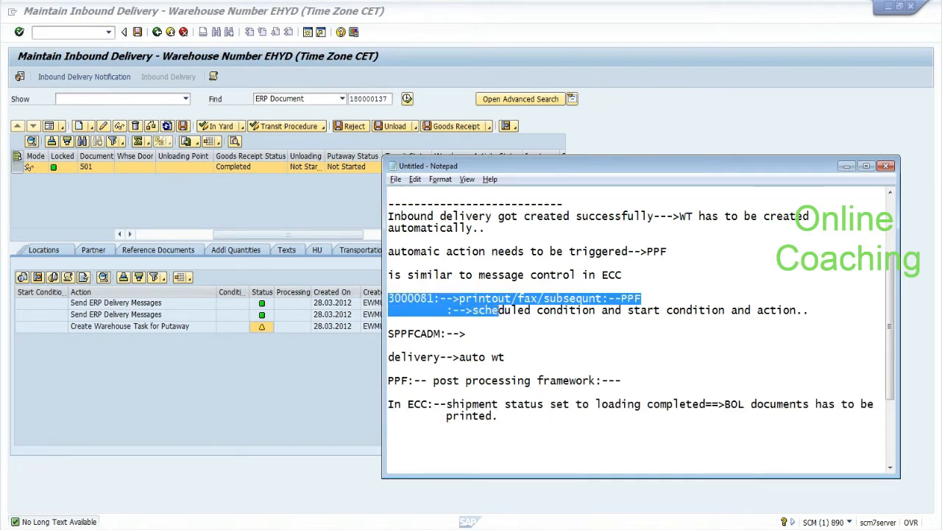
{"action": "left_click", "coordinate": [468, 334]}
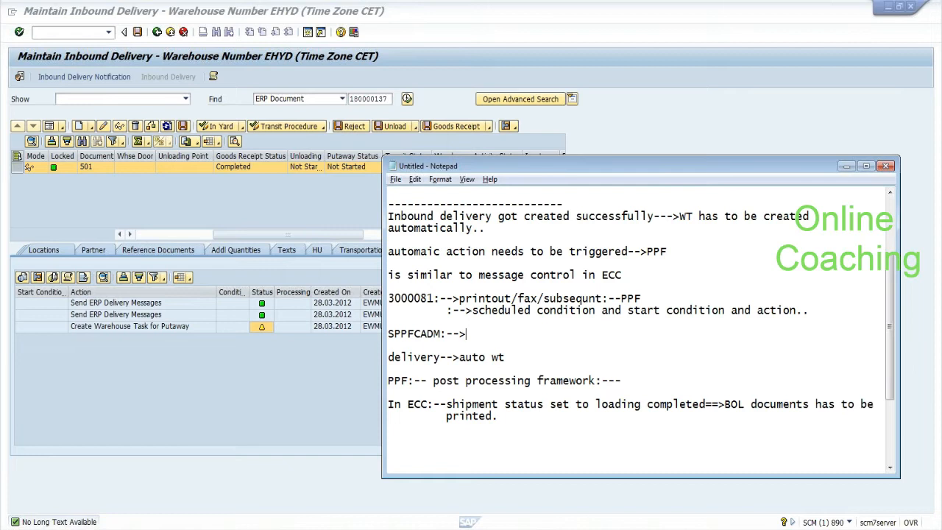
Step: Append '-->printed automatically..' after 'automatically..' in the automatic action note
{"action": "left_click_drag", "start_coordinate": [388, 251], "coordinate": [436, 251]}
{"action": "left_click_drag", "start_coordinate": [678, 216], "coordinate": [809, 217]}
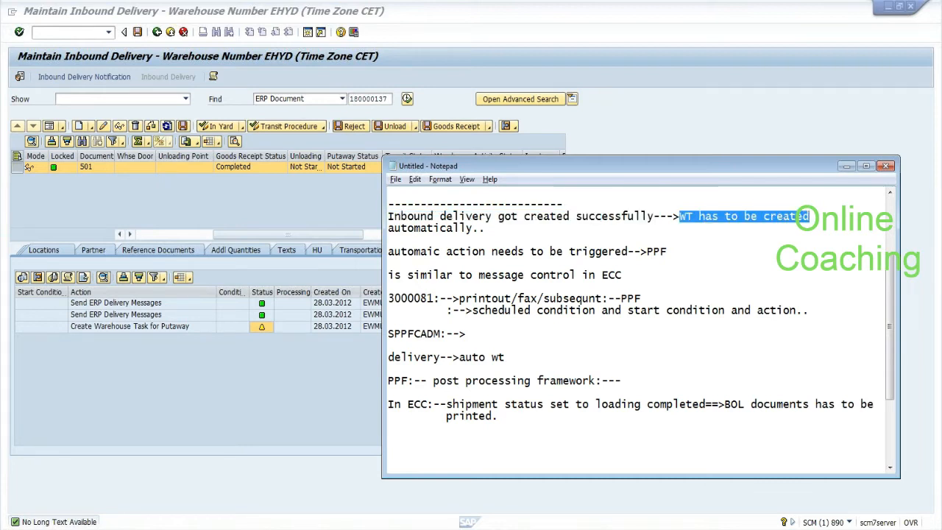
{"action": "left_click", "coordinate": [492, 227]}
{"action": "type", "text": "-->printer"}
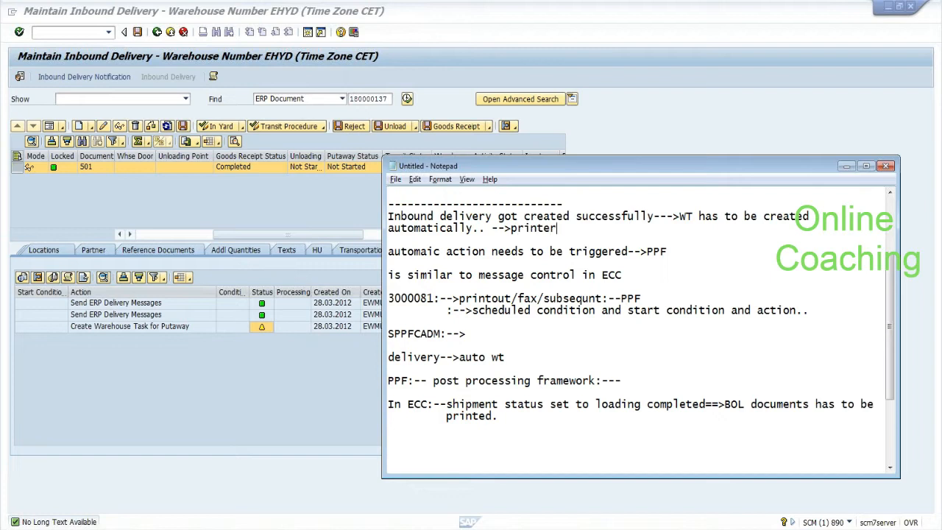
{"action": "key", "text": "BackSpace"}
{"action": "type", "text": "d aut"}
{"action": "type", "text": "omatically."}
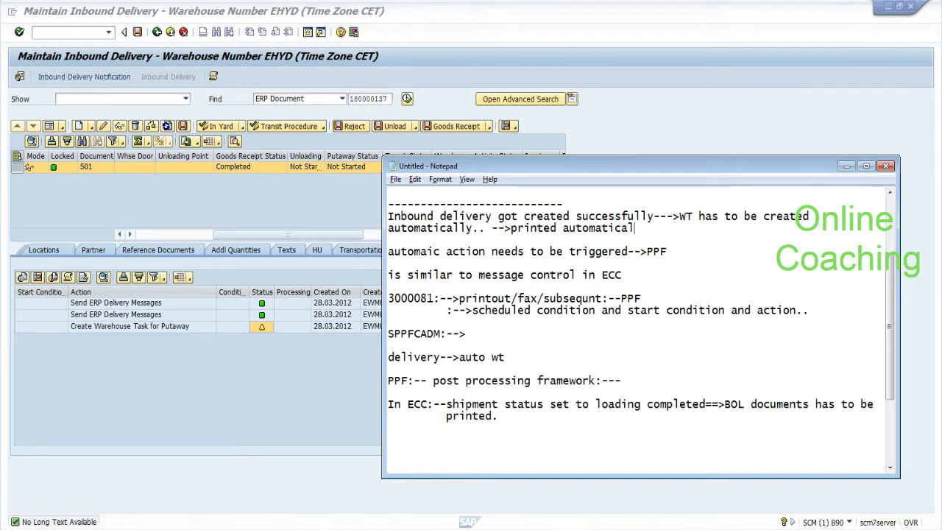
{"action": "type", "text": "."}
Step: Add '/ABAP code' after 'action' in the scheduled/start condition note, then return to SAP
{"action": "left_click_drag", "start_coordinate": [472, 310], "coordinate": [595, 310]}
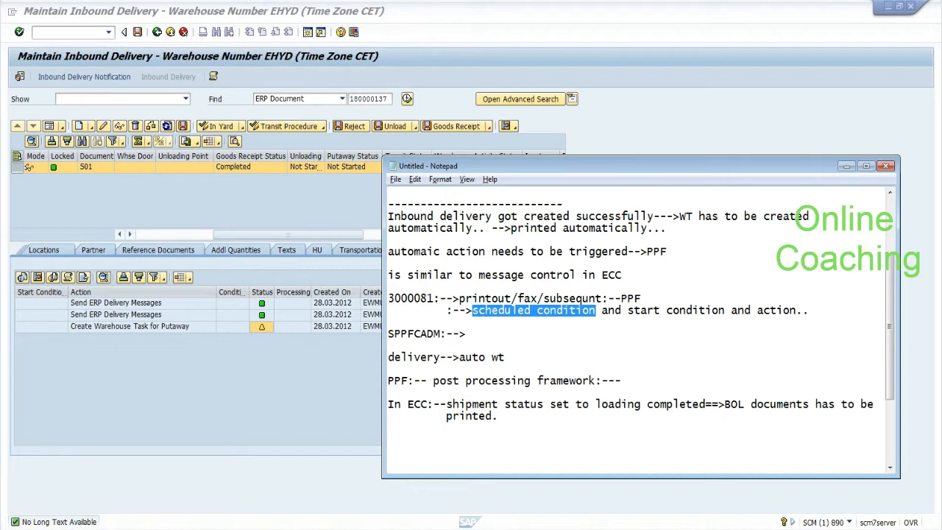
{"action": "left_click_drag", "start_coordinate": [596, 310], "coordinate": [472, 310]}
{"action": "left_click_drag", "start_coordinate": [627, 310], "coordinate": [725, 310]}
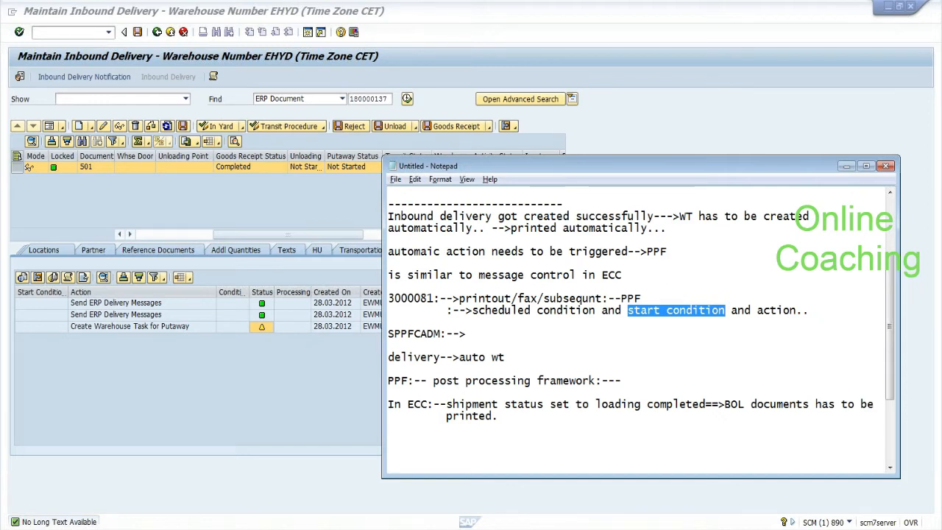
{"action": "left_click_drag", "start_coordinate": [757, 310], "coordinate": [788, 309]}
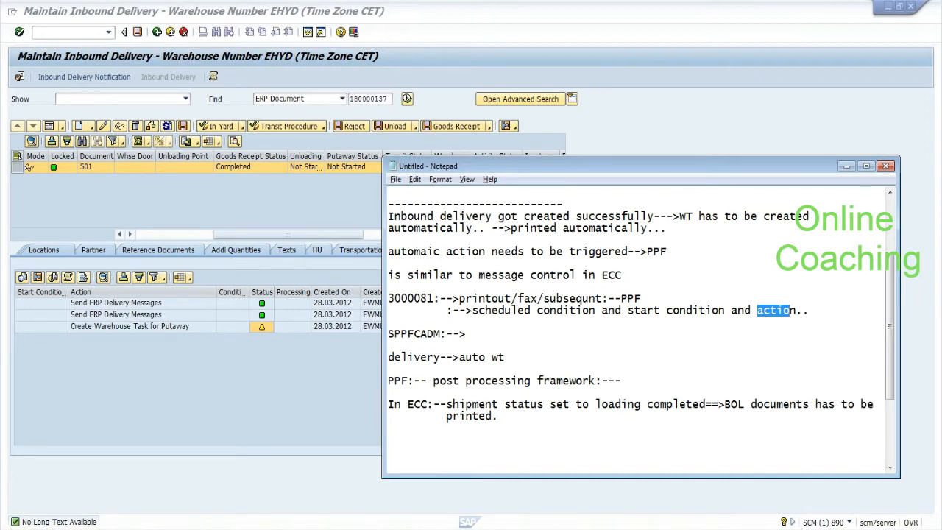
{"action": "left_click", "coordinate": [796, 310]}
{"action": "type", "text": "/ABAP cod"}
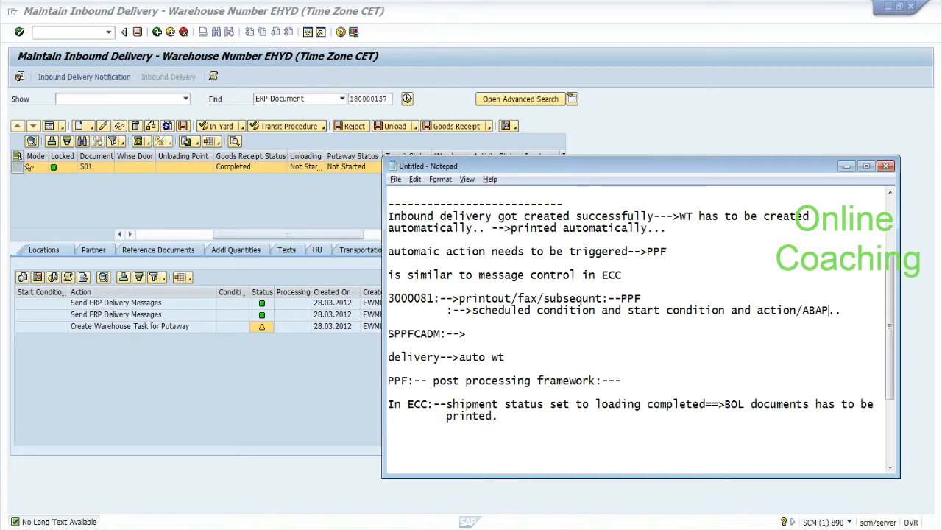
{"action": "type", "text": "e"}
{"action": "left_click", "coordinate": [91, 341]}
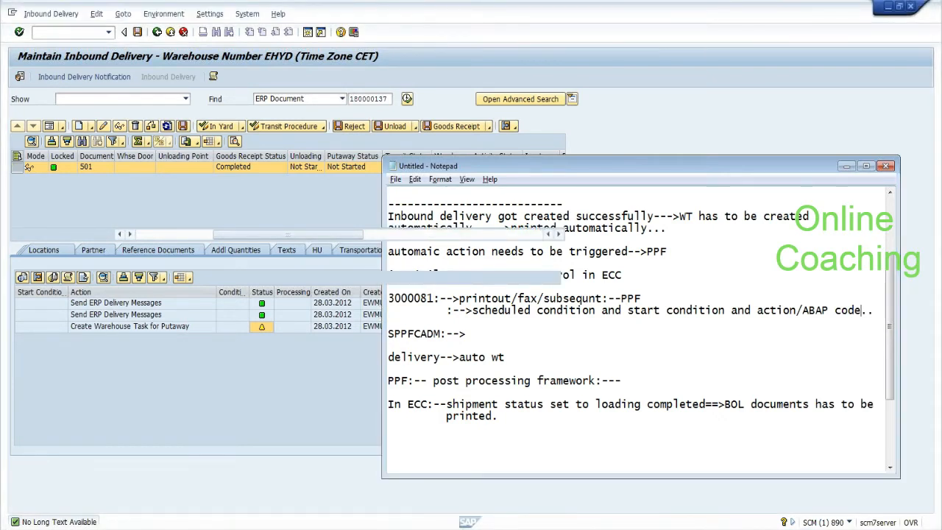
Step: Inspect the Create Warehouse Task for Putaway action's status and start condition in PPF Actions
{"action": "left_click", "coordinate": [87, 327]}
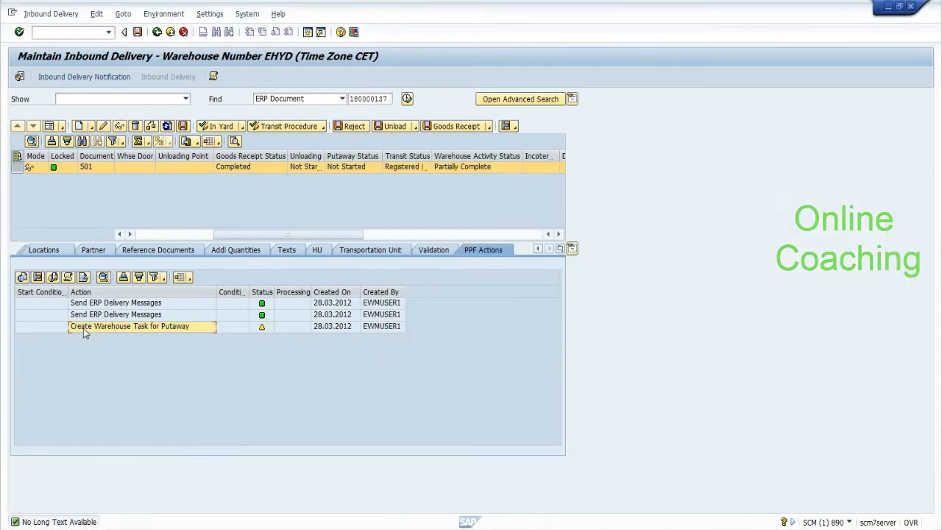
{"action": "left_click", "coordinate": [261, 329]}
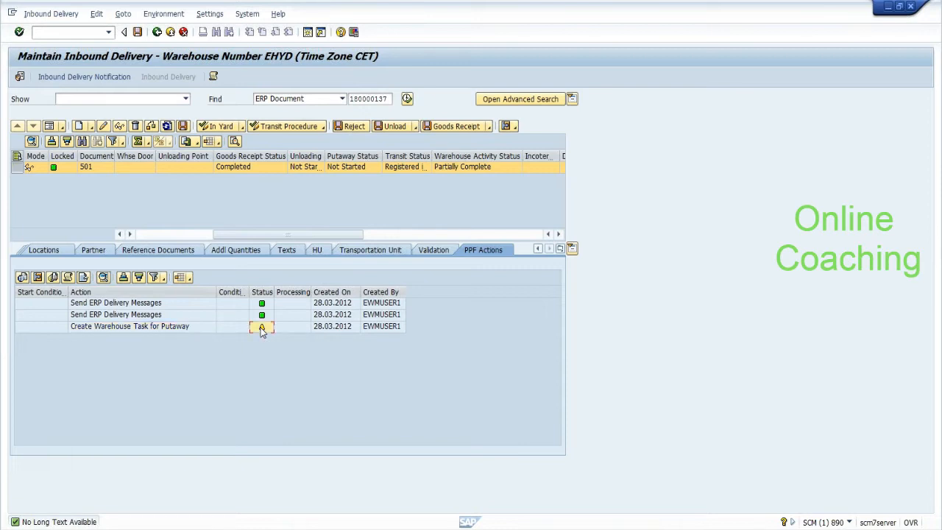
{"action": "left_click", "coordinate": [46, 327]}
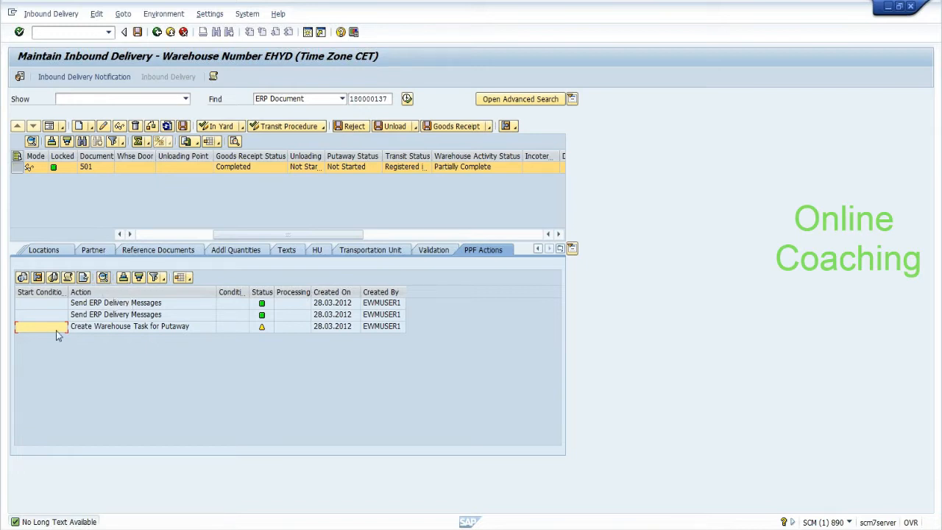
{"action": "left_click", "coordinate": [97, 328]}
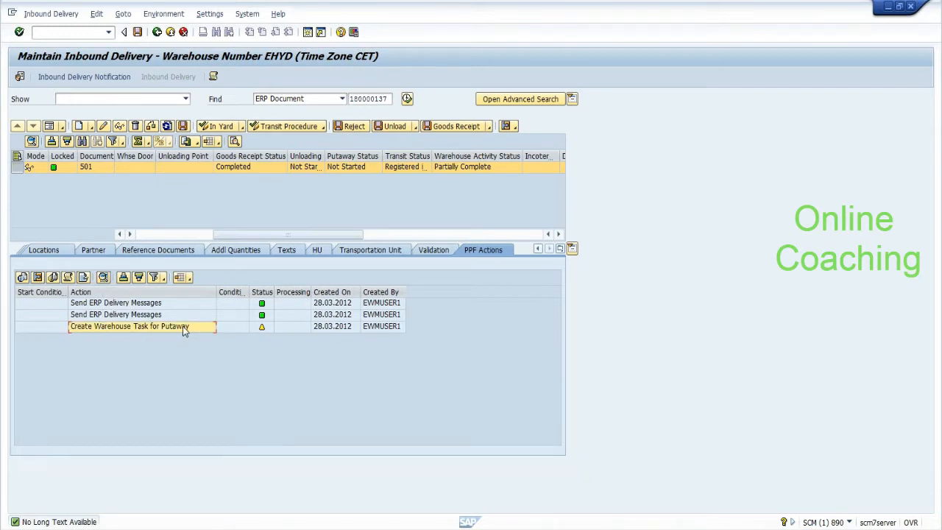
{"action": "left_click", "coordinate": [254, 328]}
{"action": "left_click", "coordinate": [242, 329]}
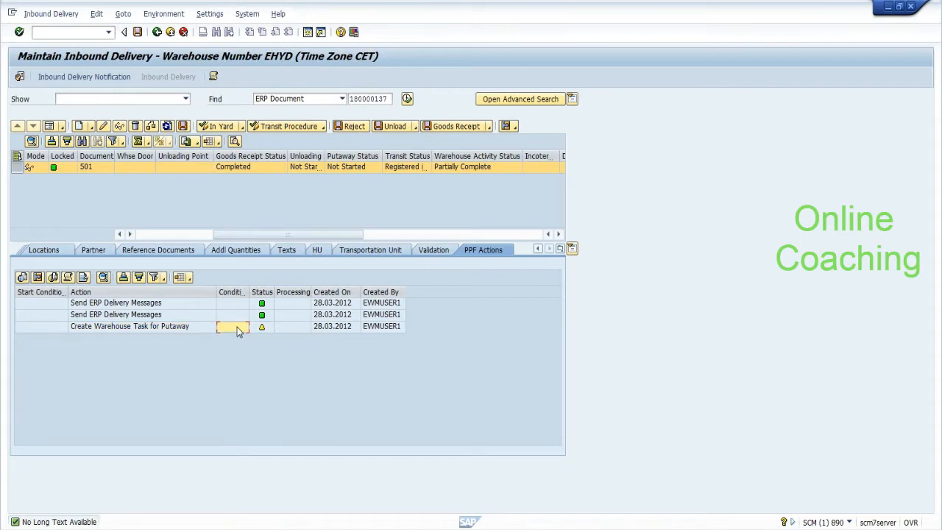
Step: Switch back to the Notepad notes and highlight the transaction name SPPFCADM
{"action": "left_click", "coordinate": [71, 33]}
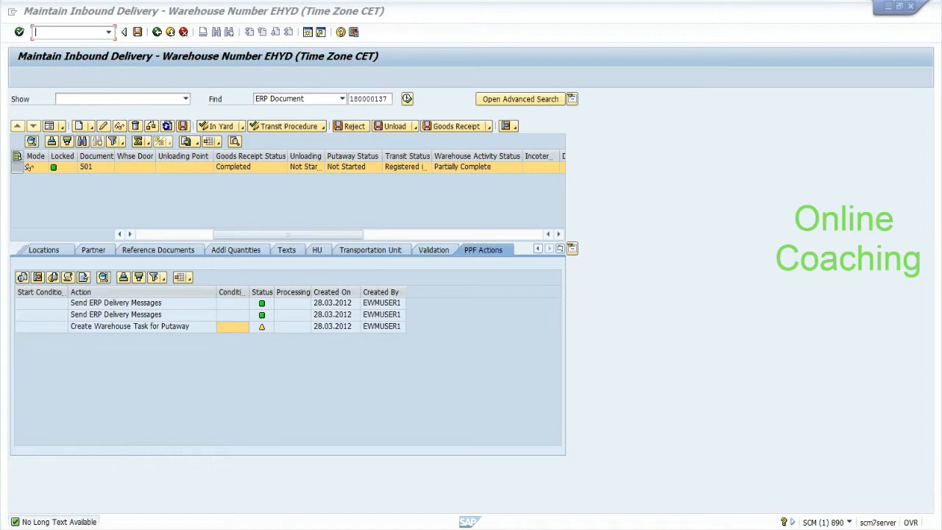
{"action": "key", "text": "alt+Tab"}
{"action": "left_click_drag", "start_coordinate": [388, 333], "coordinate": [440, 334]}
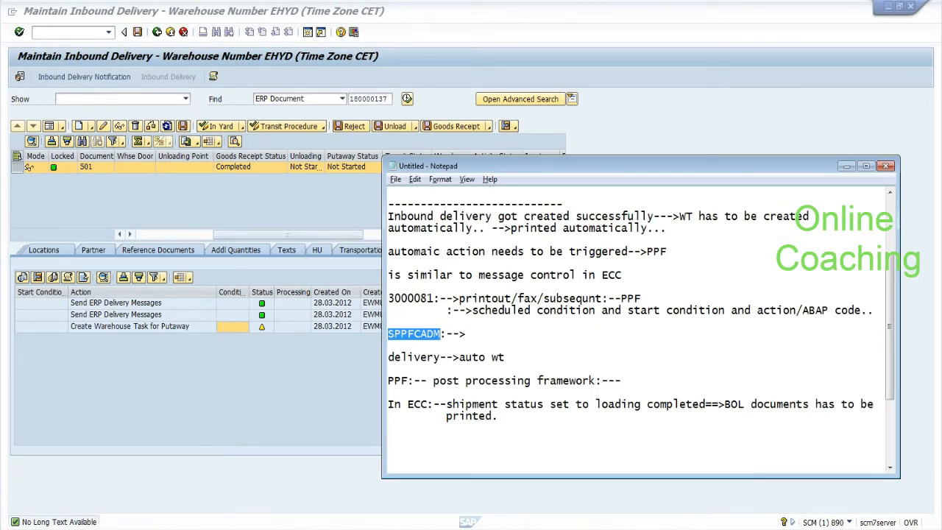
Step: Run /nsppfcadm to list the 11 PPF applications in Customizing, including /SCWM/WME
{"action": "left_click", "coordinate": [468, 333]}
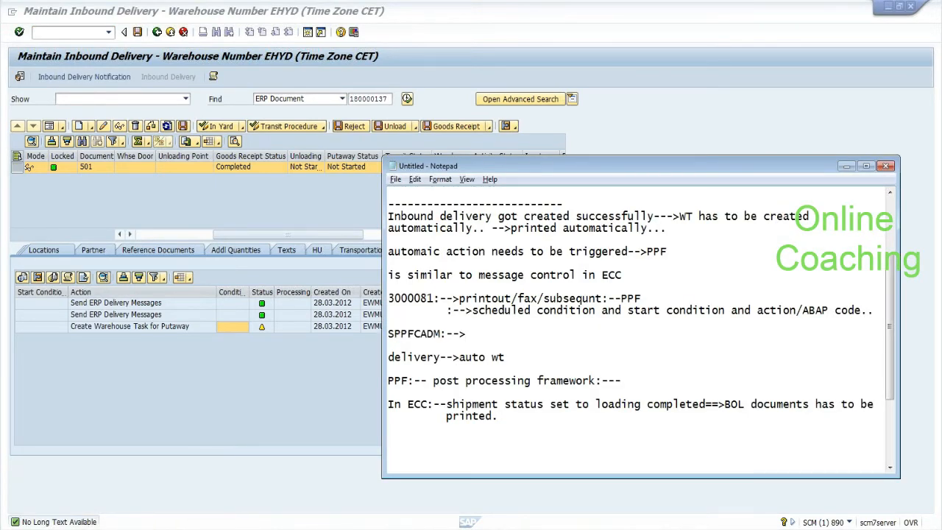
{"action": "left_click", "coordinate": [122, 29]}
{"action": "type", "text": "/nsppfcadm"}
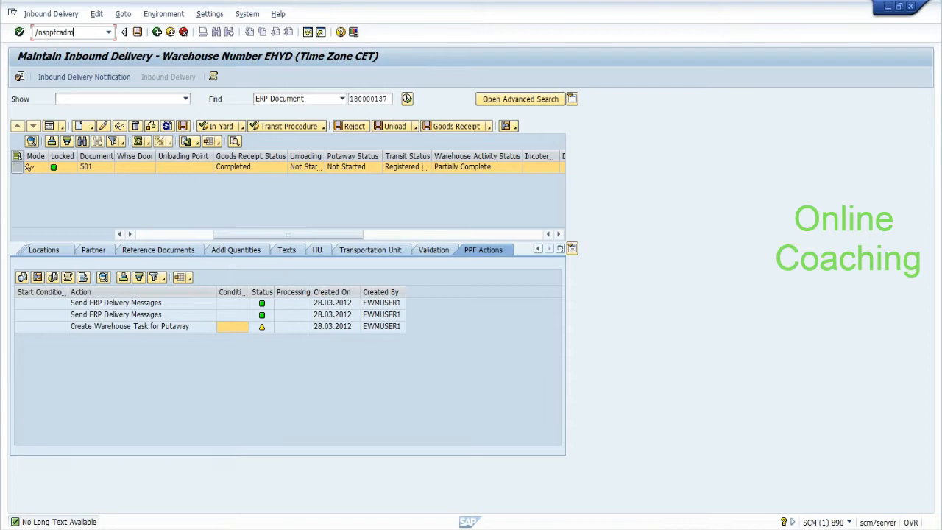
{"action": "key", "text": "Return"}
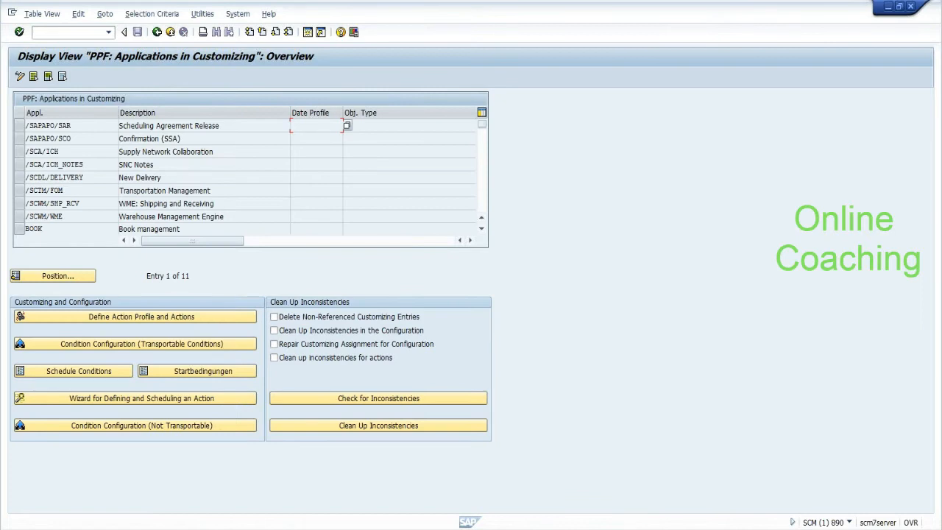
{"action": "left_click", "coordinate": [19, 217]}
{"action": "left_click", "coordinate": [19, 217]}
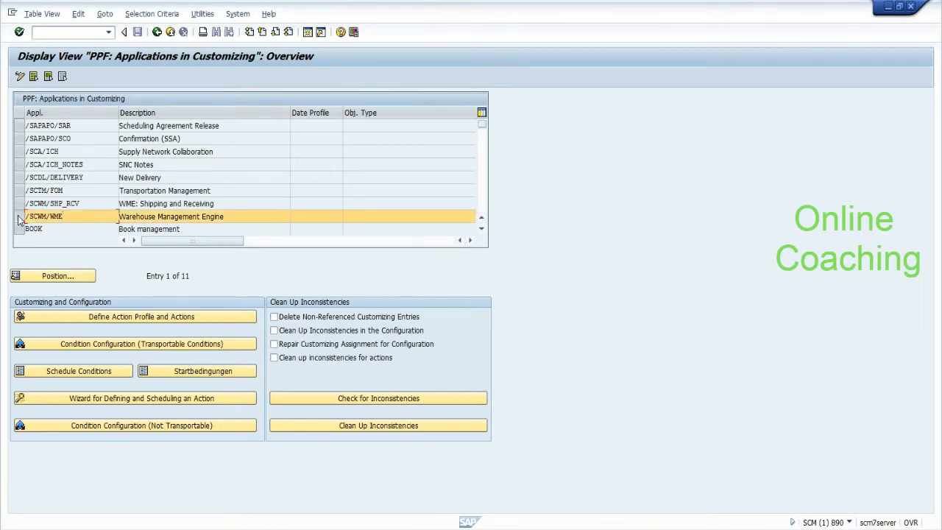
{"action": "left_click", "coordinate": [79, 320]}
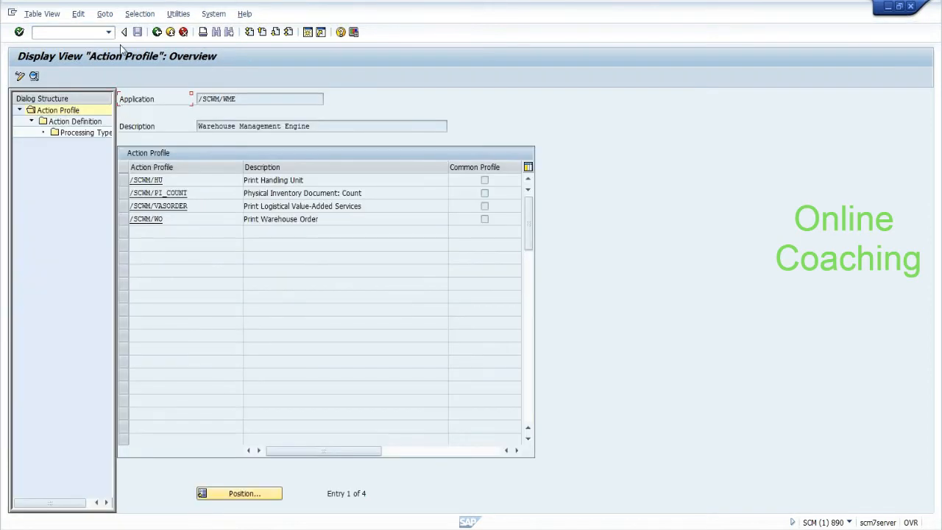
{"action": "left_click", "coordinate": [158, 34]}
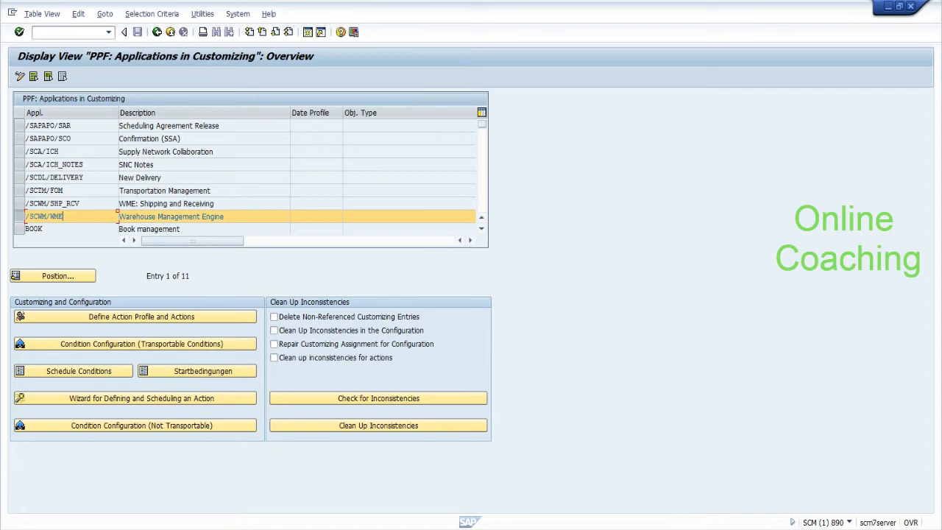
Step: Open the 20 action profiles of /SCDL/DELIVERY and locate /SCDL/PRD_IN Inbound Delivery
{"action": "left_click", "coordinate": [484, 200]}
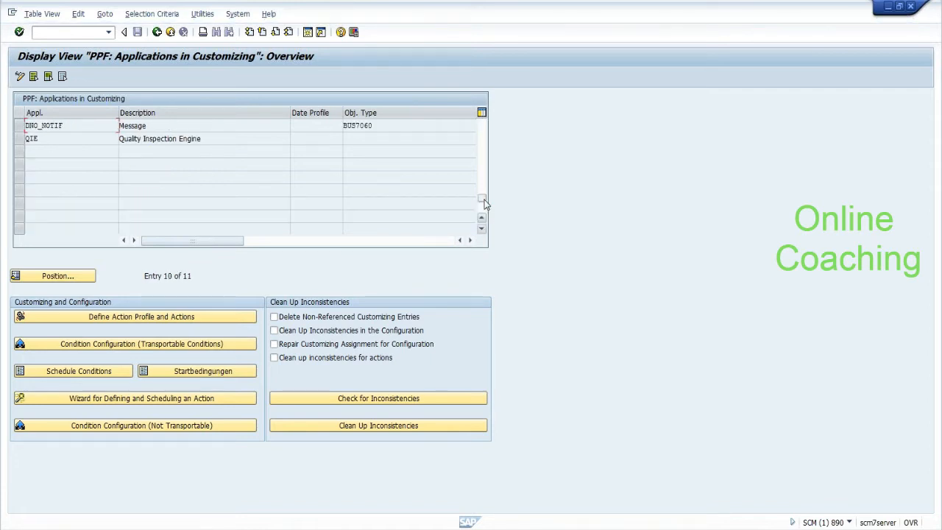
{"action": "left_click", "coordinate": [484, 150]}
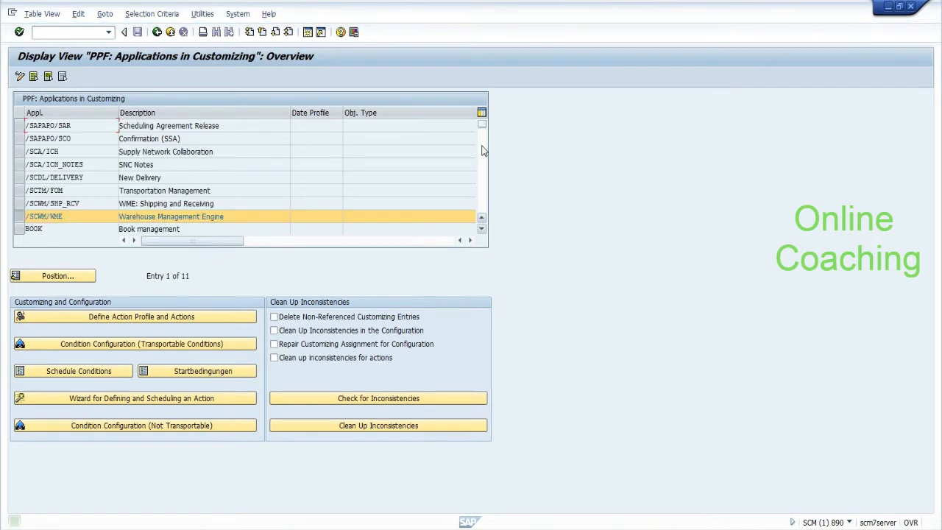
{"action": "left_click", "coordinate": [26, 217]}
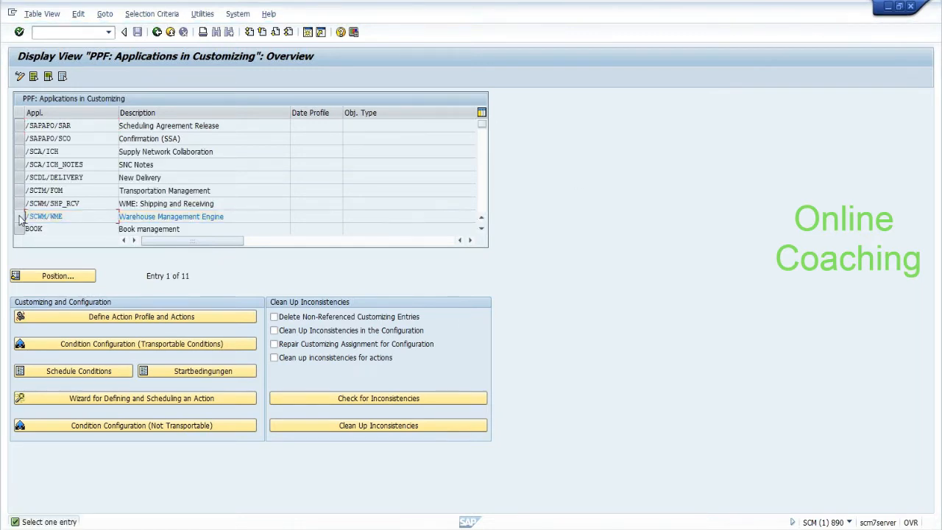
{"action": "left_click", "coordinate": [20, 177]}
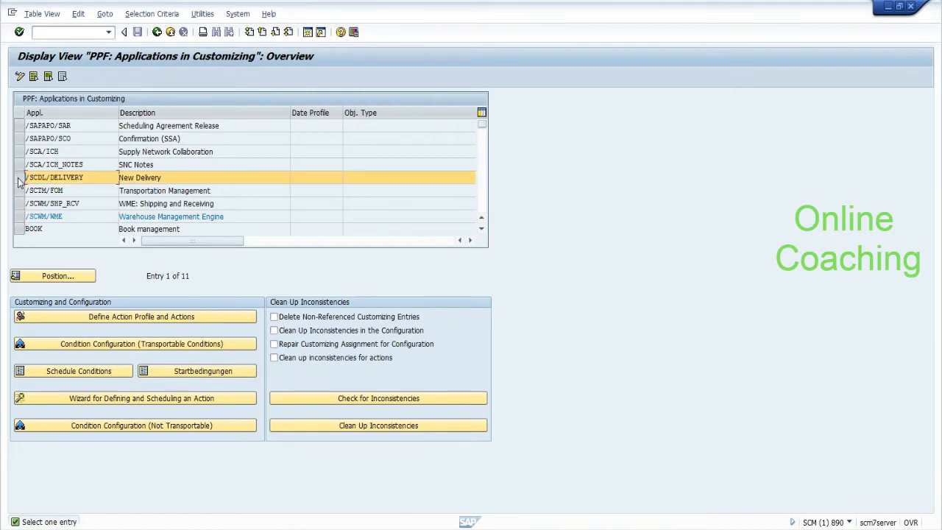
{"action": "left_click", "coordinate": [183, 320]}
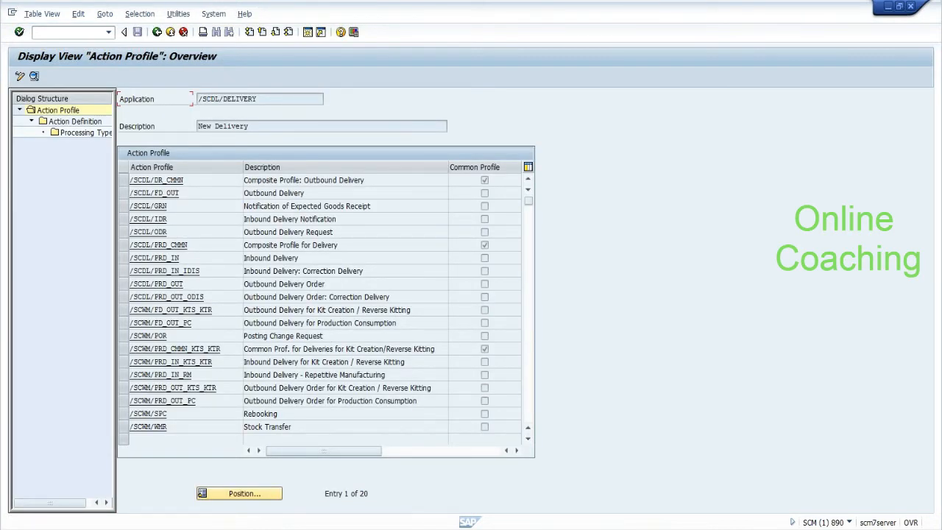
{"action": "left_click_drag", "start_coordinate": [179, 258], "coordinate": [126, 258]}
{"action": "left_click_drag", "start_coordinate": [300, 259], "coordinate": [244, 258]}
{"action": "left_click", "coordinate": [244, 258]}
Step: Open the action definitions of /SCDL/PRD_IN and review the /SCDL/MSG_PRD_IN_GR_SEND goods receipt action
{"action": "left_click", "coordinate": [125, 258]}
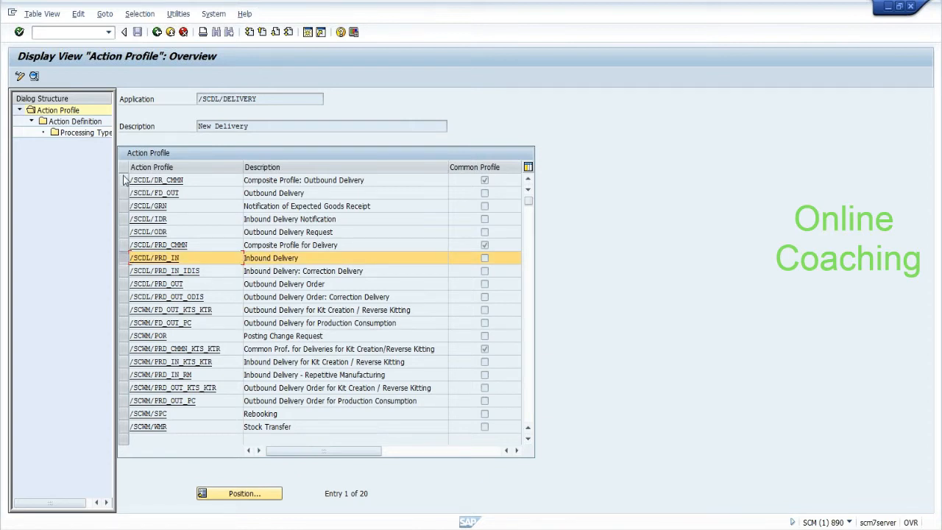
{"action": "double_click", "coordinate": [95, 122]}
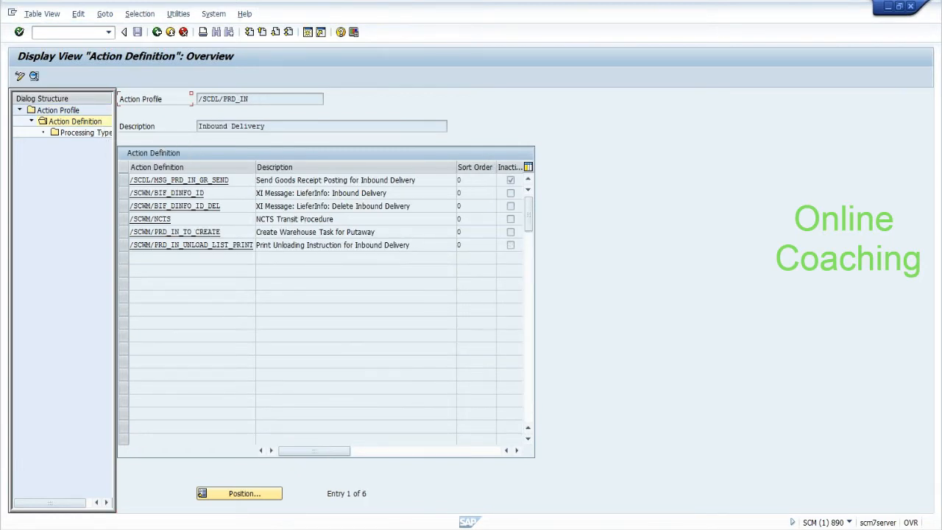
{"action": "left_click_drag", "start_coordinate": [416, 179], "coordinate": [256, 179]}
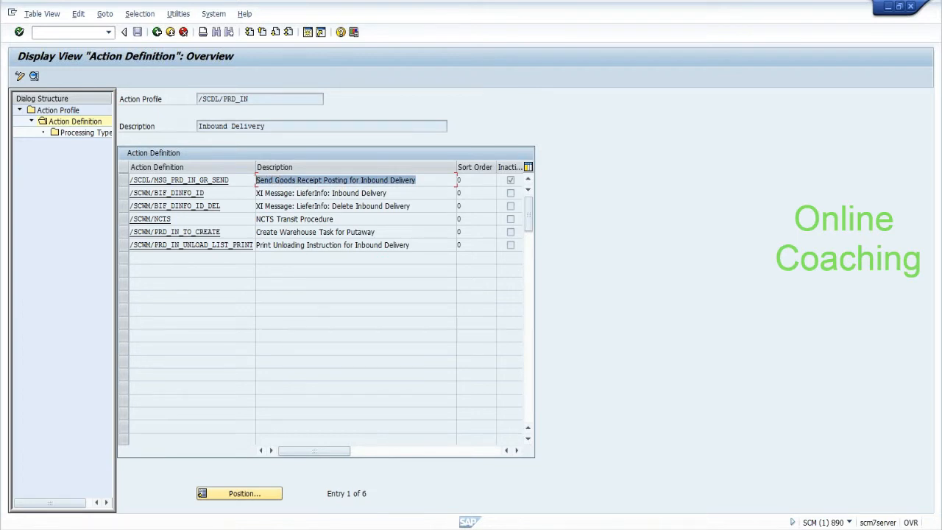
{"action": "left_click", "coordinate": [257, 181]}
{"action": "left_click_drag", "start_coordinate": [229, 180], "coordinate": [130, 180]}
{"action": "left_click", "coordinate": [130, 181]}
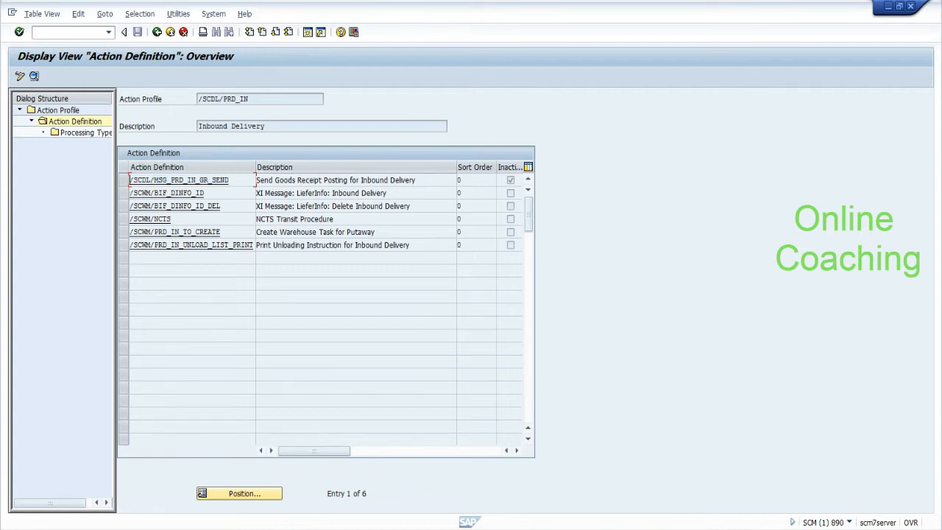
Step: Review and select the /SCWM/PRD_IN_TO_CREATE putaway warehouse task action
{"action": "left_click_drag", "start_coordinate": [417, 180], "coordinate": [253, 184]}
{"action": "key", "text": "shift+Left"}
{"action": "key", "text": "shift+Left"}
{"action": "key", "text": "shift+Left"}
{"action": "key", "text": "shift+Left"}
{"action": "key", "text": "shift+Left"}
{"action": "key", "text": "shift+Left"}
{"action": "key", "text": "shift+Left"}
{"action": "key", "text": "shift+Left"}
{"action": "key", "text": "shift+Left"}
{"action": "key", "text": "shift+Left"}
{"action": "key", "text": "shift+Left"}
{"action": "key", "text": "shift+Left"}
{"action": "key", "text": "shift+Left"}
{"action": "key", "text": "shift+Left"}
{"action": "key", "text": "shift+Left"}
{"action": "key", "text": "shift+Left"}
{"action": "key", "text": "shift+Left"}
{"action": "key", "text": "shift+Left"}
{"action": "key", "text": "shift+Left"}
{"action": "key", "text": "shift+Left"}
{"action": "left_click", "coordinate": [131, 231]}
{"action": "key", "text": "shift+Left"}
{"action": "key", "text": "shift+Left"}
{"action": "key", "text": "shift+Left"}
{"action": "key", "text": "shift+Left"}
{"action": "key", "text": "shift+Left"}
{"action": "key", "text": "shift+Left"}
{"action": "key", "text": "shift+Left"}
{"action": "key", "text": "shift+Left"}
{"action": "key", "text": "shift+Left"}
{"action": "key", "text": "shift+Left"}
{"action": "key", "text": "shift+Left"}
{"action": "key", "text": "shift+Left"}
{"action": "key", "text": "shift+Left"}
{"action": "key", "text": "shift+Left"}
{"action": "key", "text": "shift+Left"}
{"action": "key", "text": "shift+Left"}
{"action": "key", "text": "shift+Left"}
{"action": "key", "text": "shift+Left"}
{"action": "key", "text": "shift+Left"}
{"action": "key", "text": "shift+Left"}
{"action": "key", "text": "shift+Right"}
{"action": "key", "text": "shift+Right"}
{"action": "key", "text": "shift+Right"}
{"action": "key", "text": "shift+Right"}
{"action": "key", "text": "shift+Right"}
{"action": "key", "text": "shift+Right"}
{"action": "key", "text": "shift+Right"}
{"action": "left_click", "coordinate": [257, 231]}
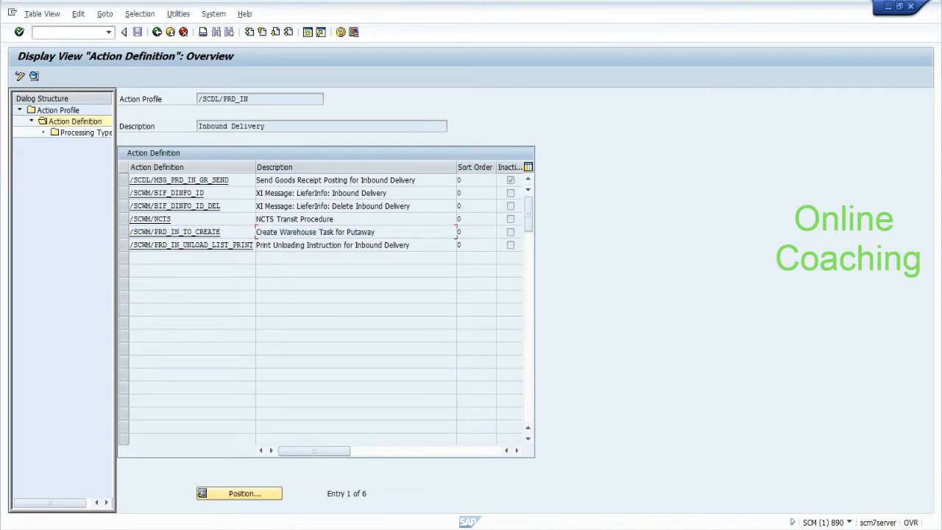
{"action": "left_click", "coordinate": [123, 232]}
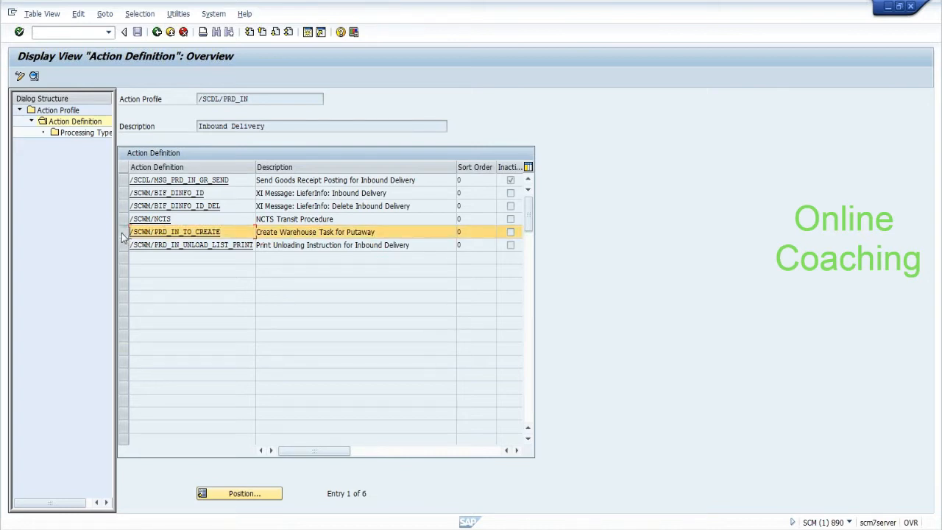
Step: Check the putaway action's method /SCWM/TO_CREATE, then go back twice to the /SCDL/DELIVERY profiles
{"action": "double_click", "coordinate": [90, 137]}
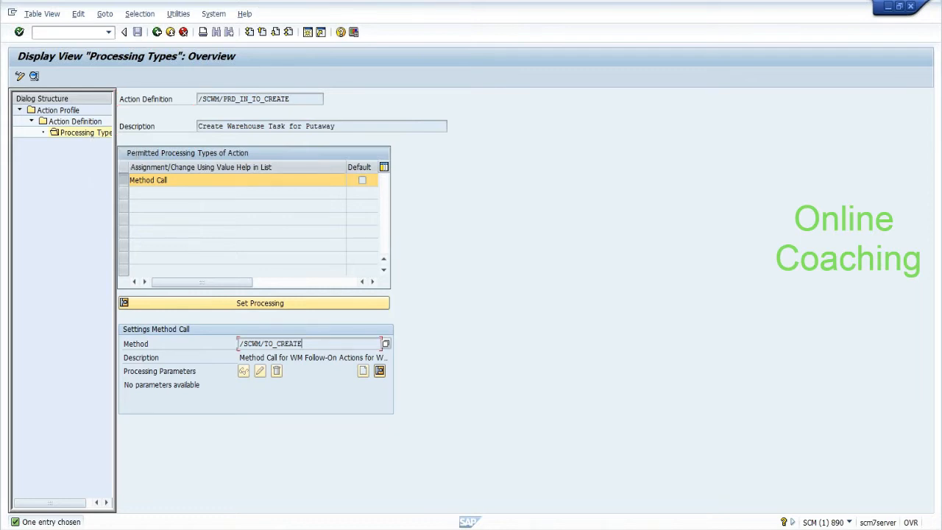
{"action": "left_click_drag", "start_coordinate": [300, 343], "coordinate": [243, 342]}
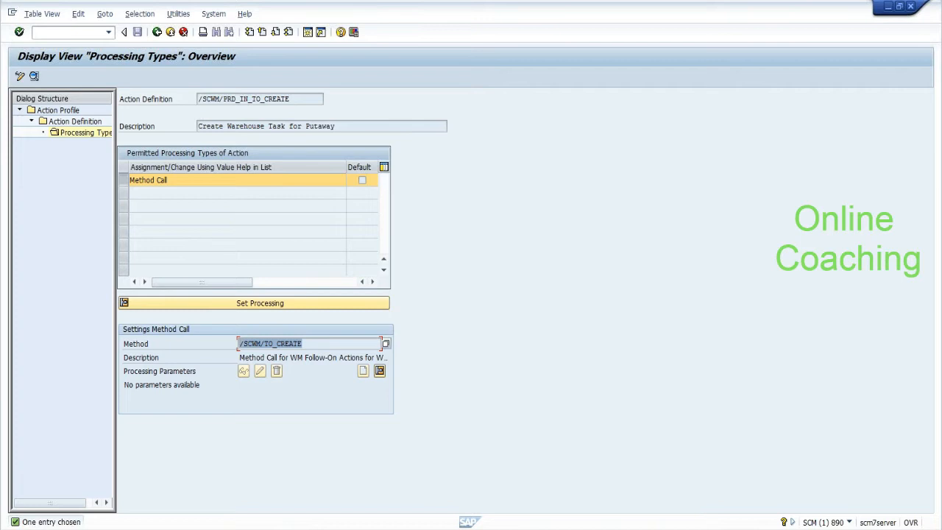
{"action": "left_click", "coordinate": [241, 344]}
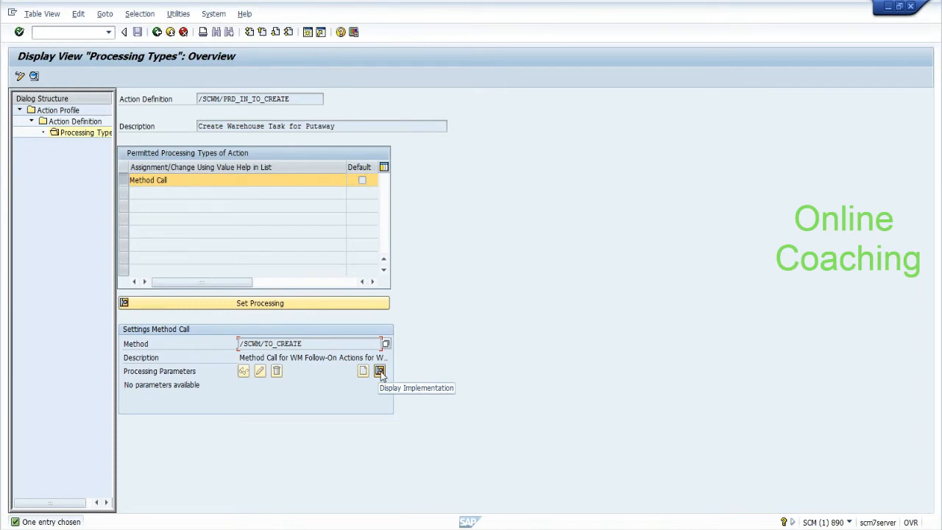
{"action": "left_click_drag", "start_coordinate": [303, 343], "coordinate": [244, 344]}
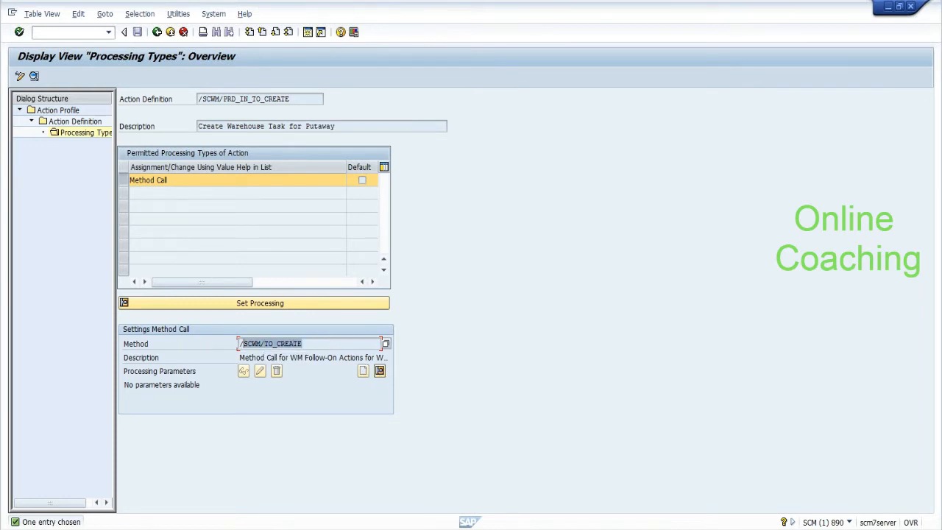
{"action": "left_click", "coordinate": [237, 347]}
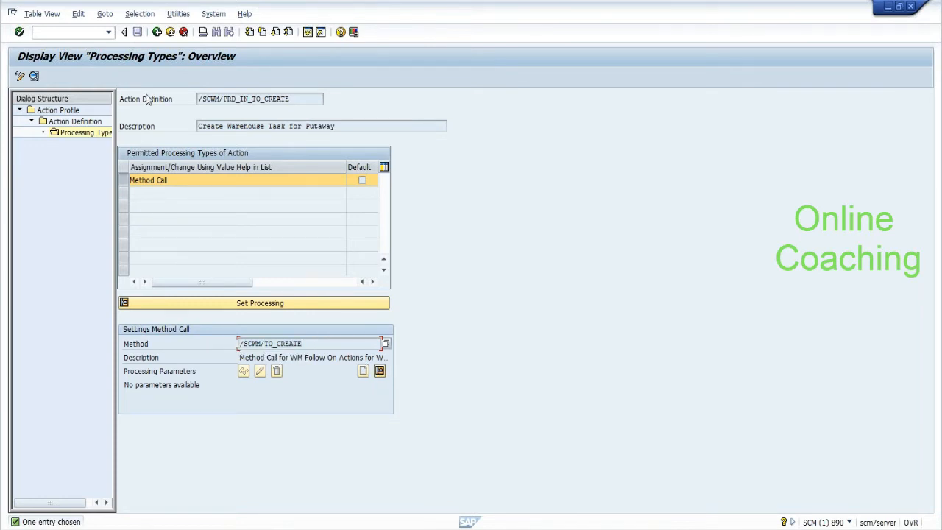
{"action": "left_click", "coordinate": [156, 34]}
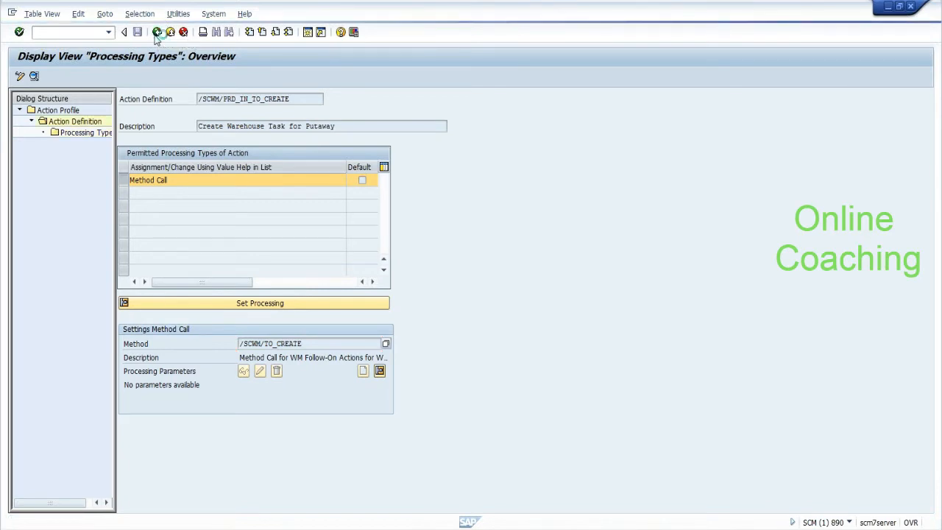
{"action": "left_click", "coordinate": [156, 36]}
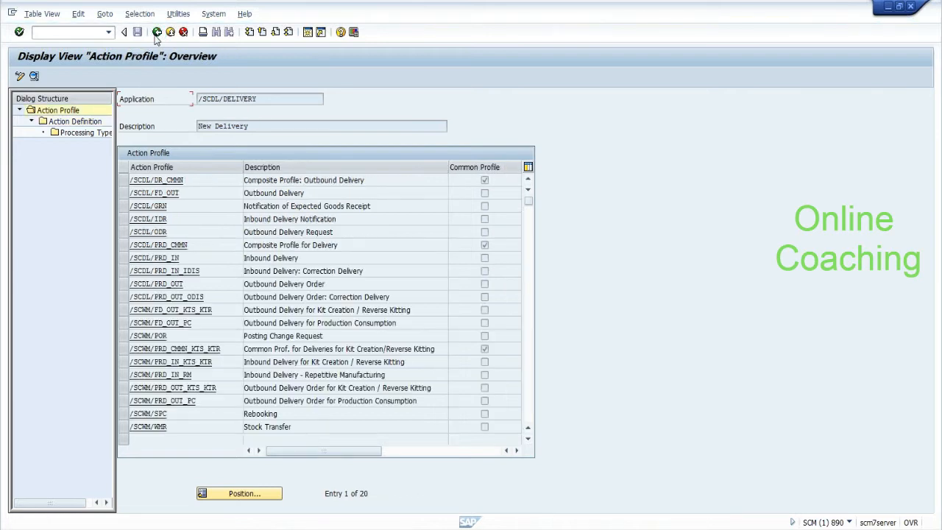
Step: From the PPF overview, peek at the empty Schedule Conditions, then open Transportable Conditions for New Delivery
{"action": "left_click", "coordinate": [156, 33]}
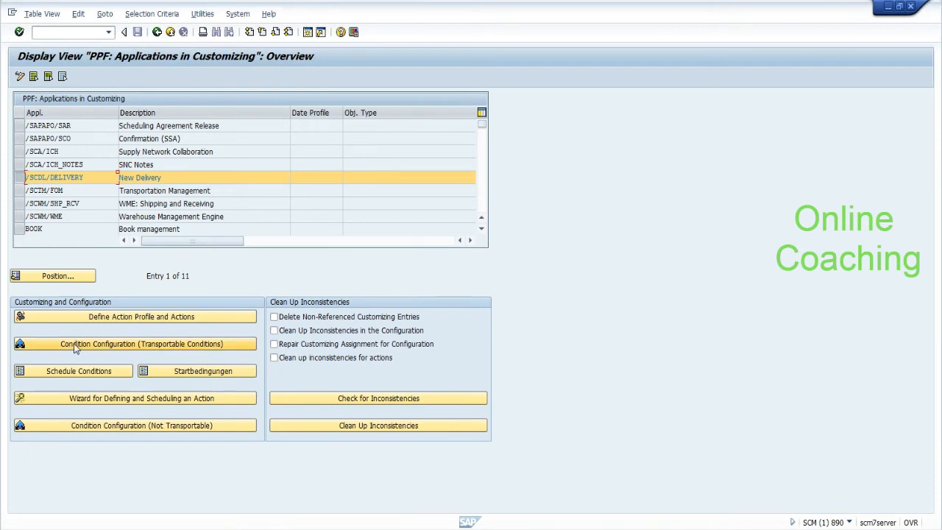
{"action": "left_click", "coordinate": [71, 372]}
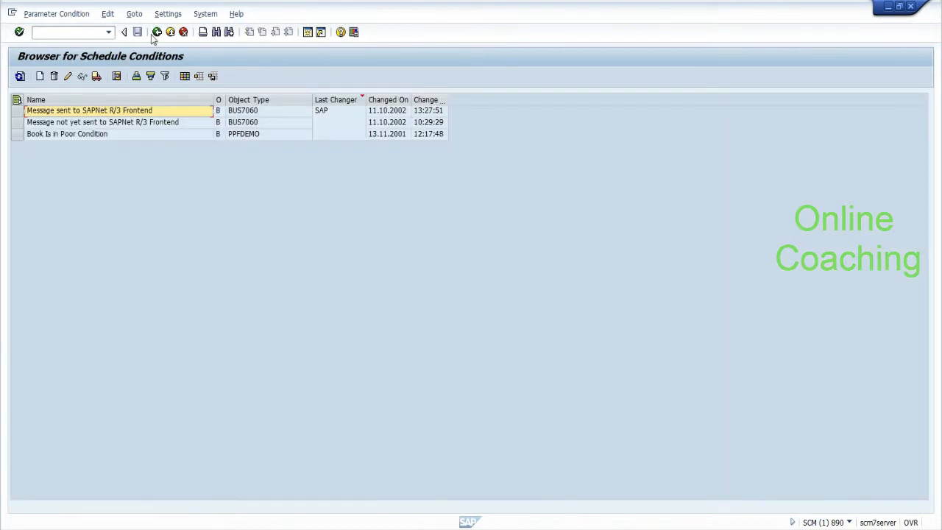
{"action": "left_click", "coordinate": [156, 33]}
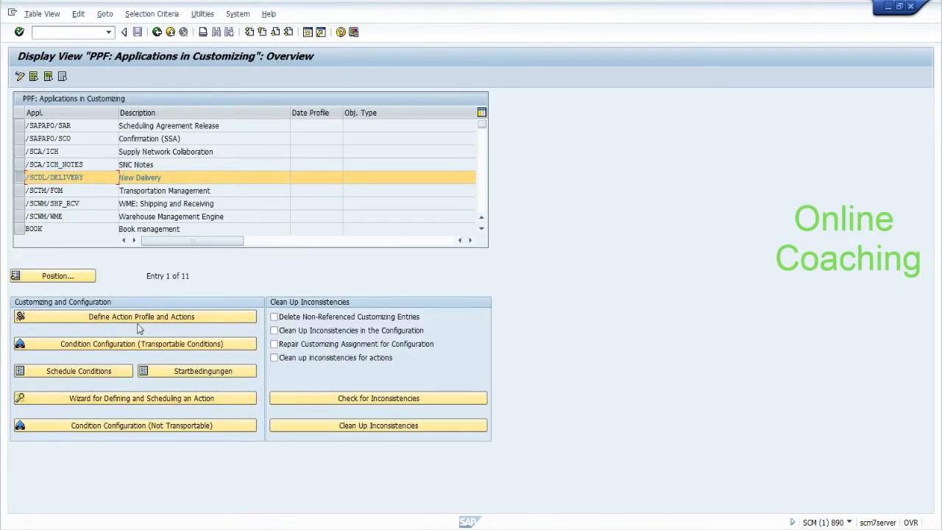
{"action": "left_click", "coordinate": [131, 347]}
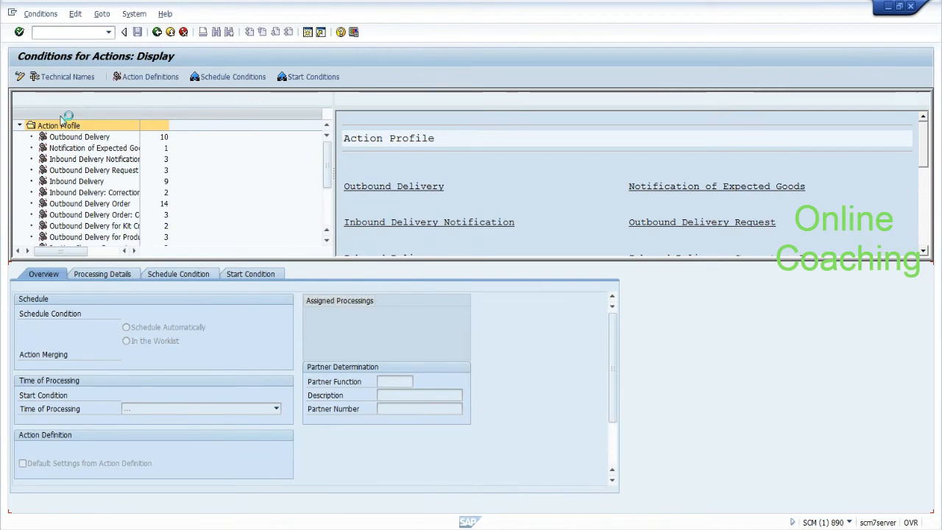
Step: Review Inbound Delivery's scheduled actions and the putaway task's conditions, then bring Notepad forward
{"action": "left_click", "coordinate": [83, 181]}
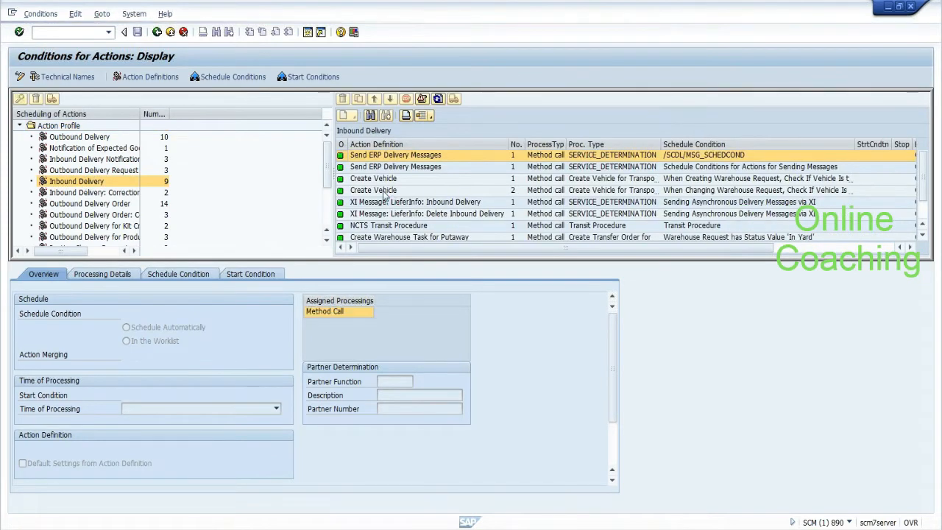
{"action": "left_click", "coordinate": [383, 192]}
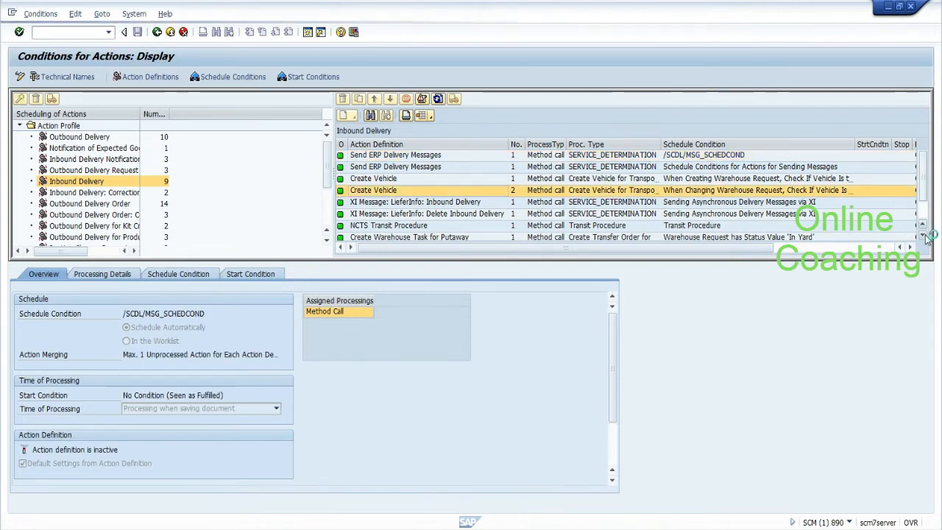
{"action": "left_click", "coordinate": [462, 237]}
{"action": "scroll", "coordinate": [464, 243], "scroll_direction": "down", "scroll_amount": 1}
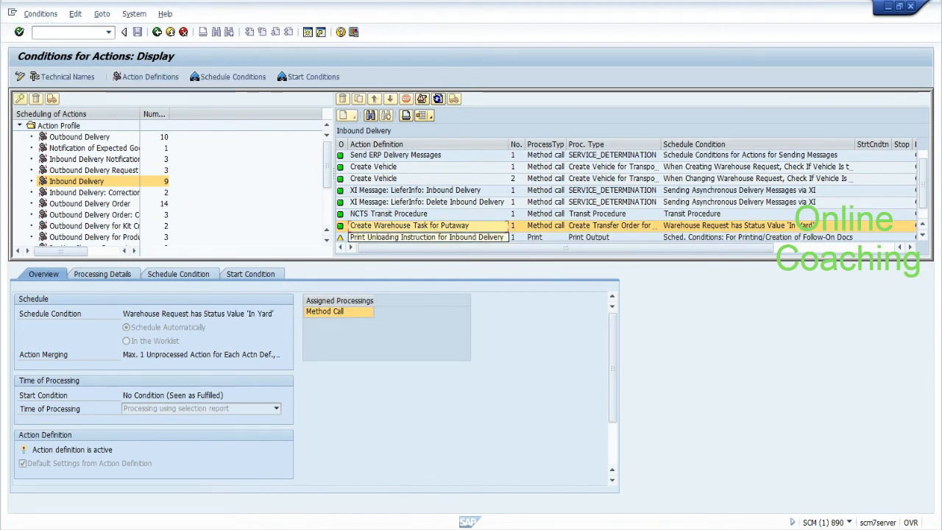
{"action": "key", "text": "alt+Tab"}
{"action": "left_click", "coordinate": [701, 527]}
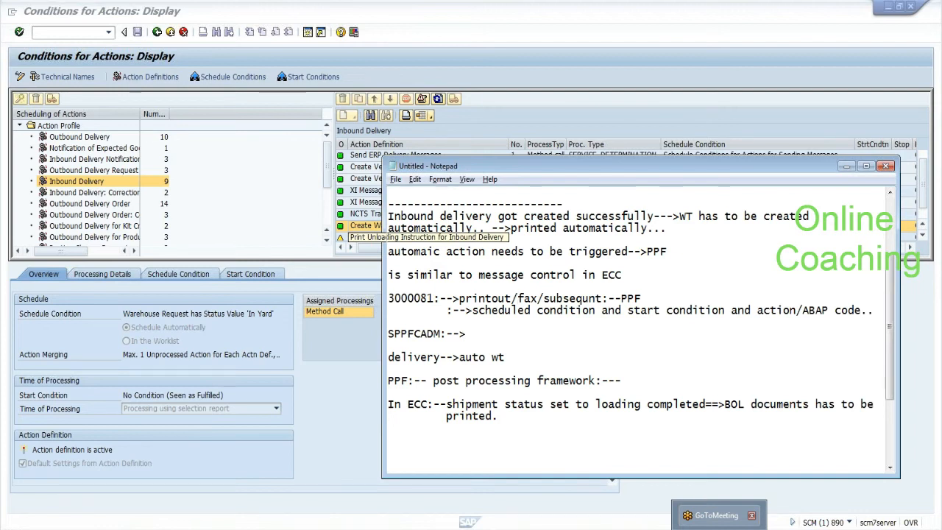
Step: Highlight the scheduled-condition note in Notepad, then return to SAP's conditions screen
{"action": "left_click_drag", "start_coordinate": [472, 311], "coordinate": [849, 311]}
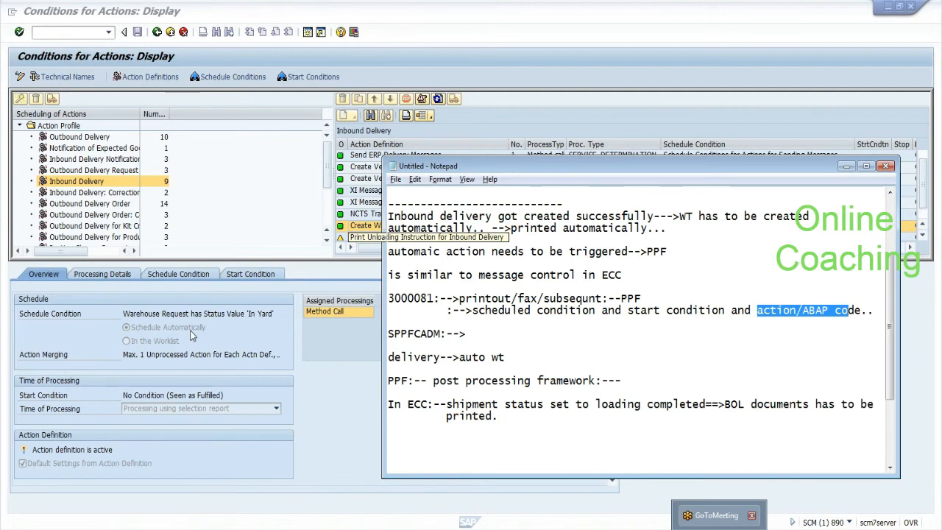
{"action": "left_click", "coordinate": [123, 275]}
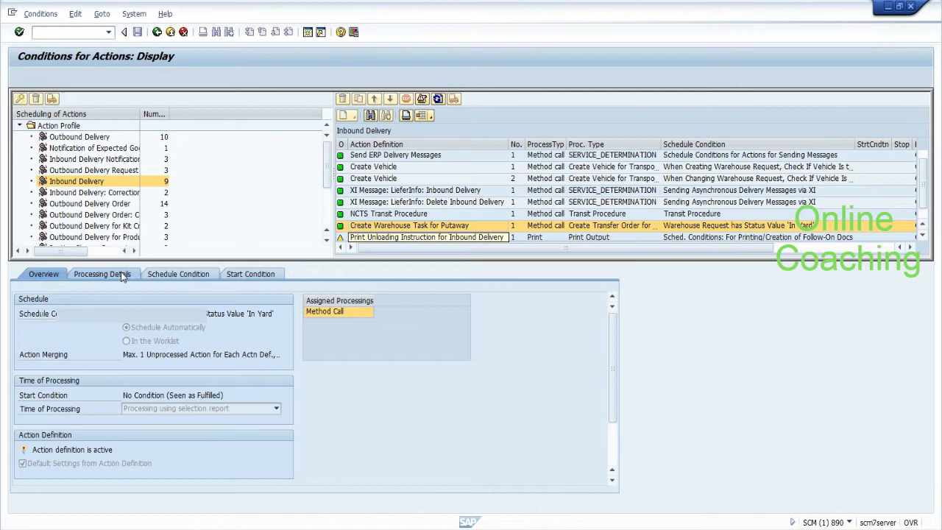
Step: Inspect the putaway action's schedule condition /SCWM/WHR_IN_YARD and its start condition
{"action": "left_click", "coordinate": [180, 275]}
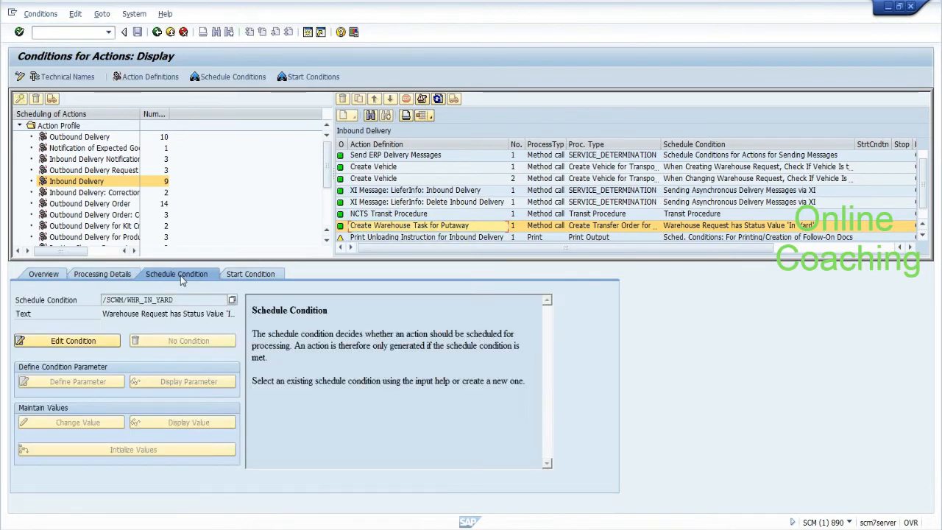
{"action": "left_click", "coordinate": [175, 300]}
{"action": "left_click_drag", "start_coordinate": [173, 300], "coordinate": [101, 300]}
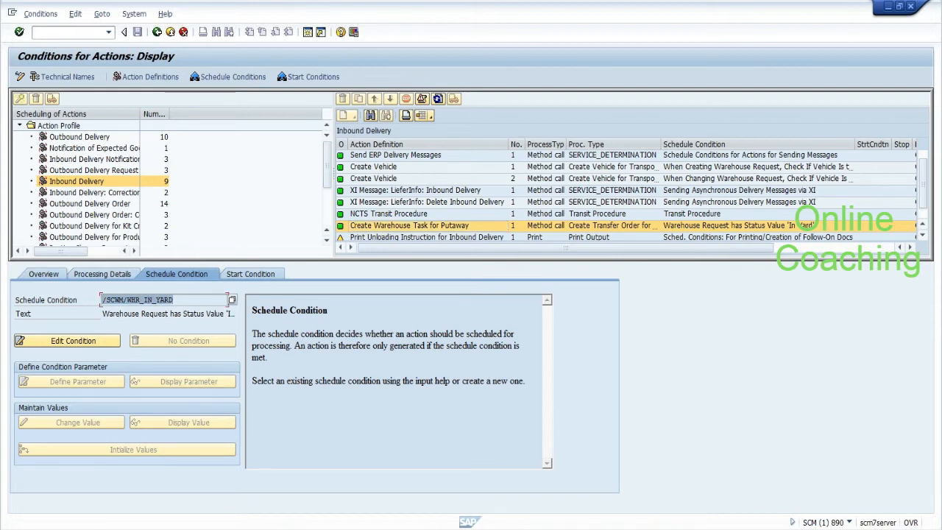
{"action": "key", "text": "ctrl+c"}
{"action": "left_click_drag", "start_coordinate": [174, 300], "coordinate": [102, 300]}
{"action": "left_click", "coordinate": [102, 300]}
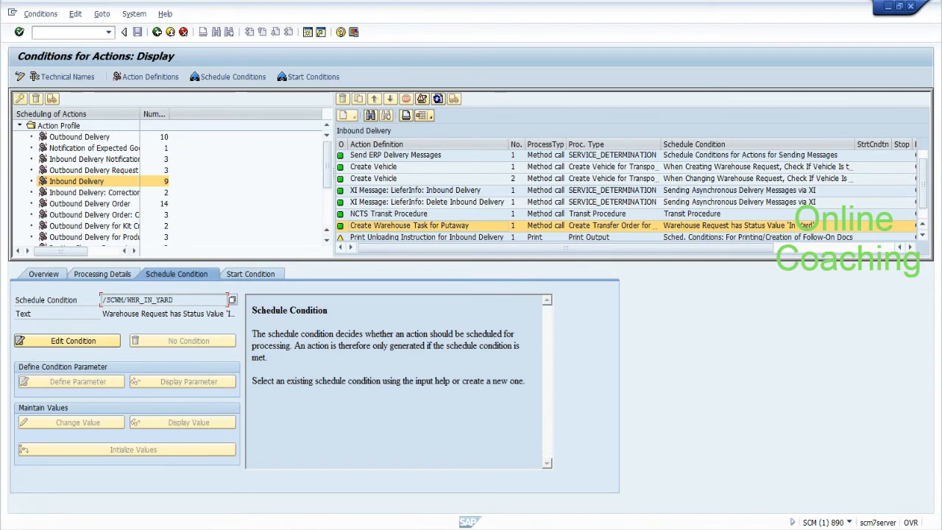
{"action": "left_click", "coordinate": [245, 277]}
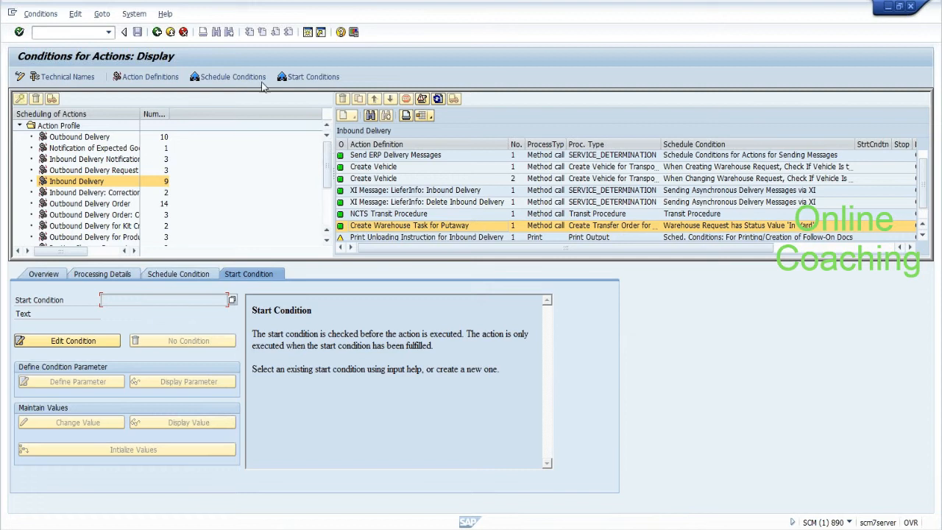
Step: Switch to change mode and open the /SCWM/WHR_IN_YARD schedule condition for editing
{"action": "left_click", "coordinate": [23, 82]}
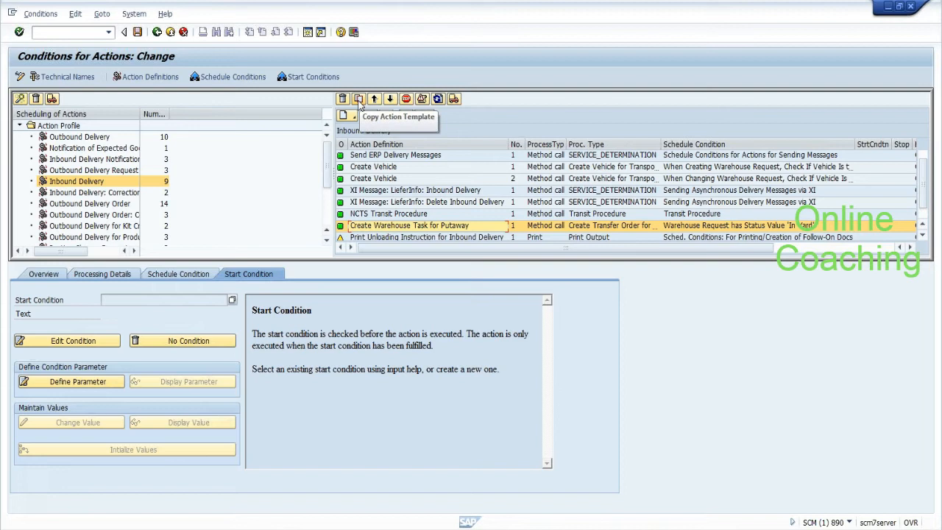
{"action": "left_click", "coordinate": [156, 276]}
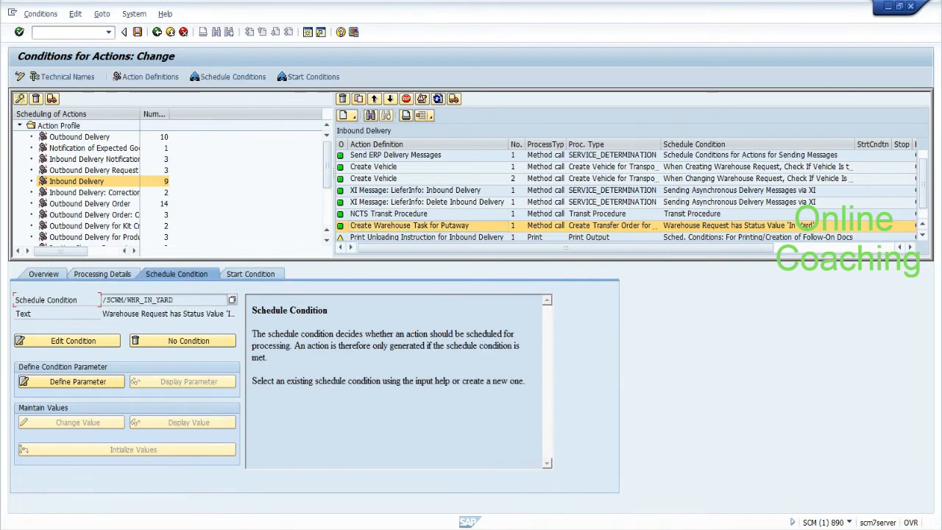
{"action": "left_click_drag", "start_coordinate": [150, 299], "coordinate": [102, 299]}
{"action": "left_click", "coordinate": [102, 300]}
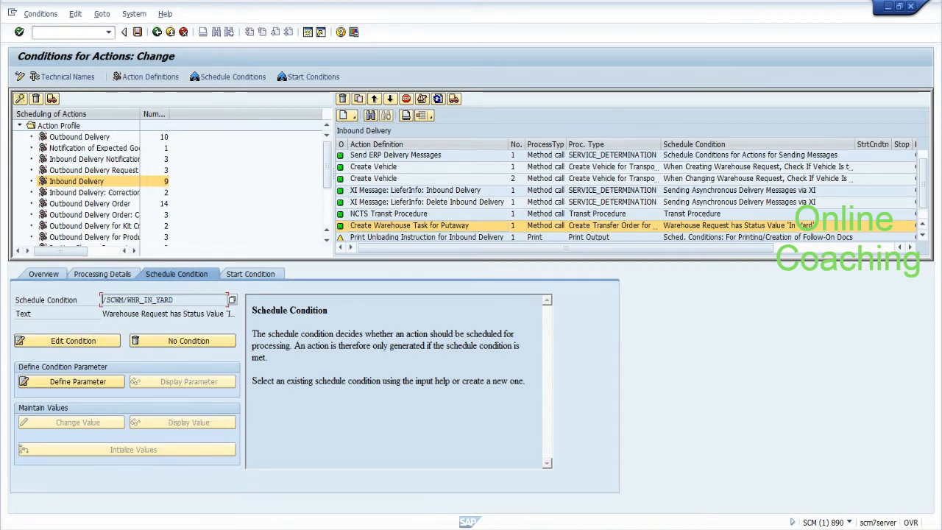
{"action": "left_click", "coordinate": [97, 344]}
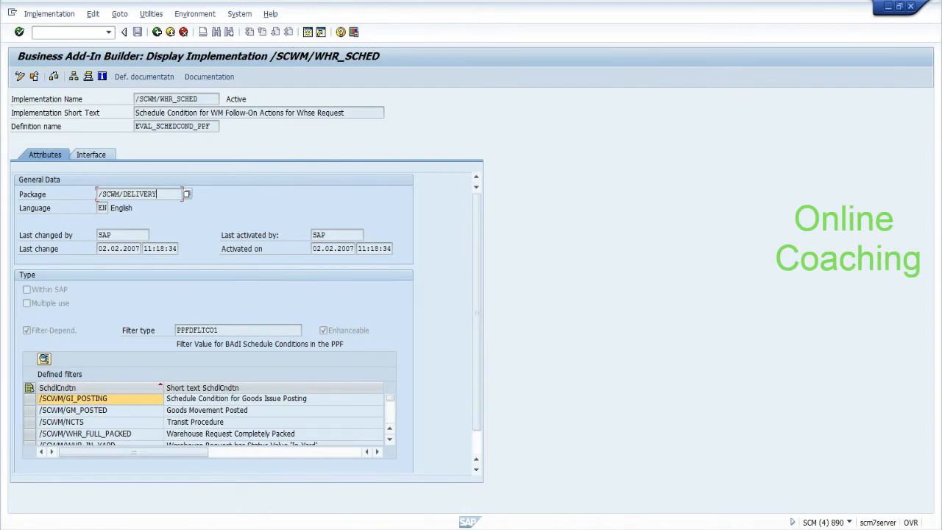
Step: Find /SCWM/WHR_IN_YARD among /SCWM/WHR_SCHED's defined filters and view its details
{"action": "left_click", "coordinate": [391, 440]}
{"action": "left_click", "coordinate": [390, 440]}
{"action": "left_click", "coordinate": [391, 440]}
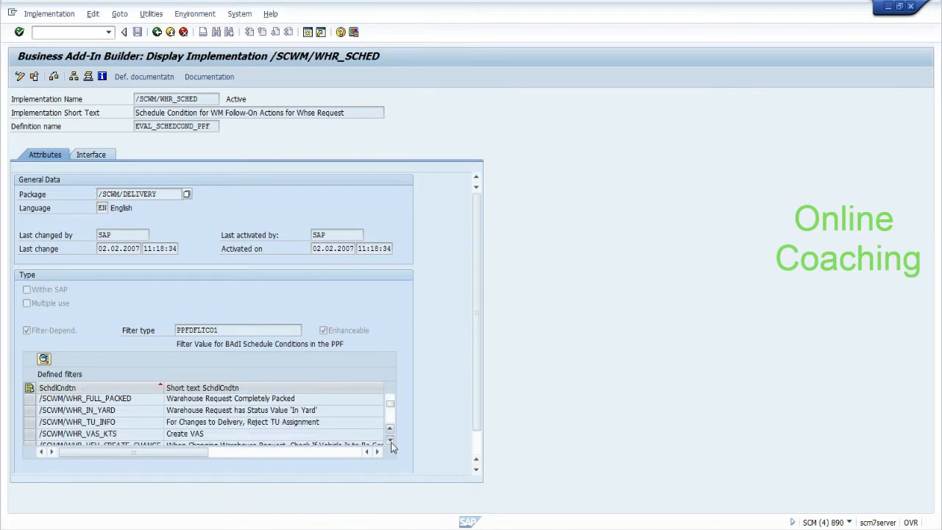
{"action": "left_click", "coordinate": [259, 412]}
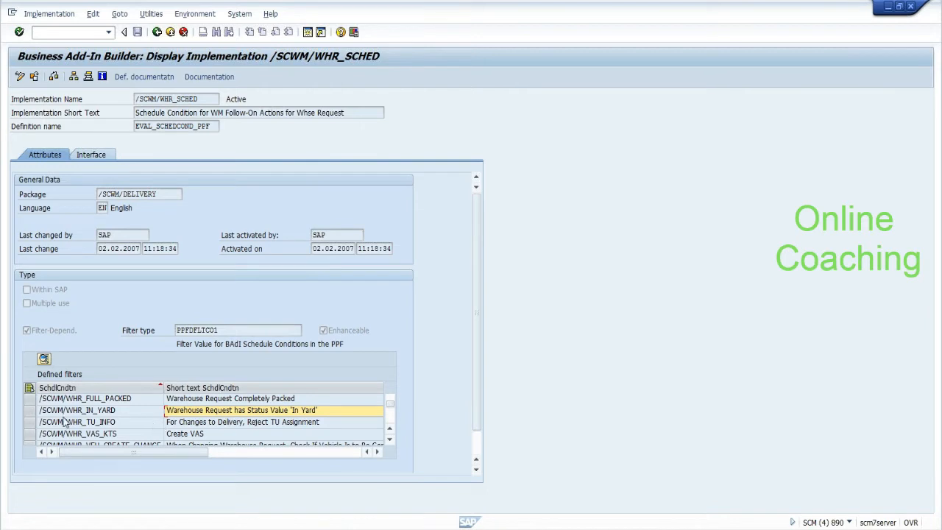
{"action": "left_click", "coordinate": [31, 411]}
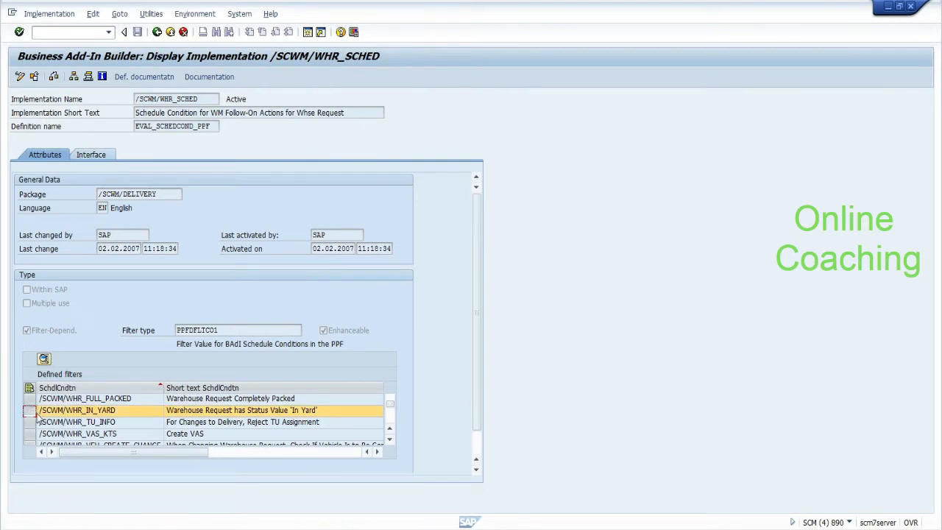
{"action": "left_click", "coordinate": [44, 359]}
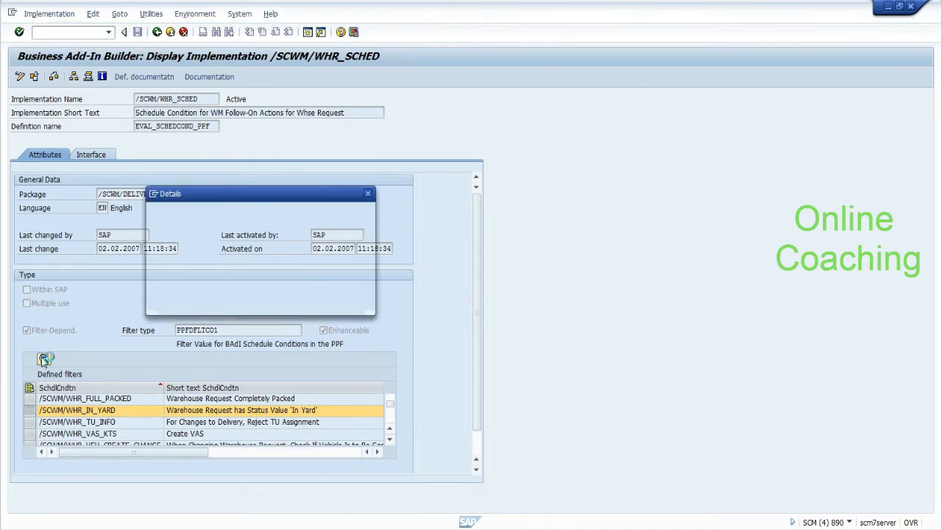
{"action": "left_click", "coordinate": [245, 225]}
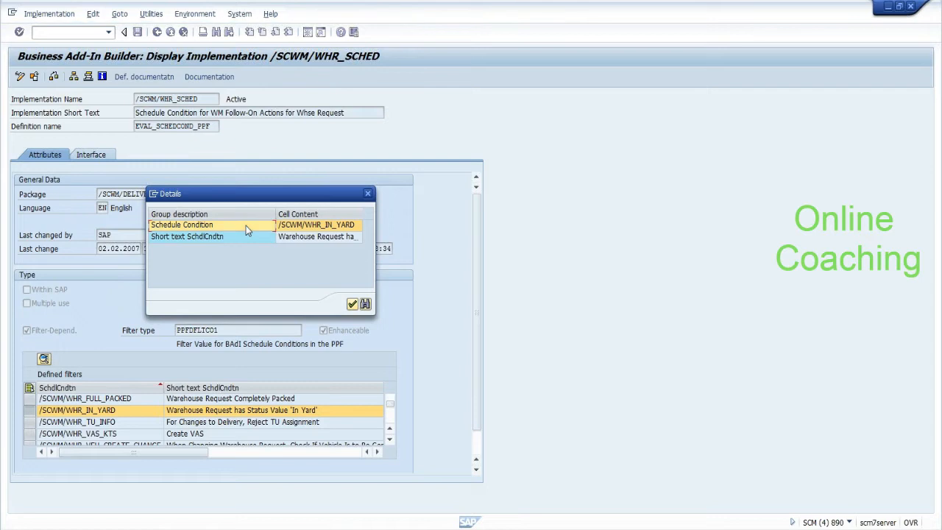
{"action": "left_click", "coordinate": [352, 304]}
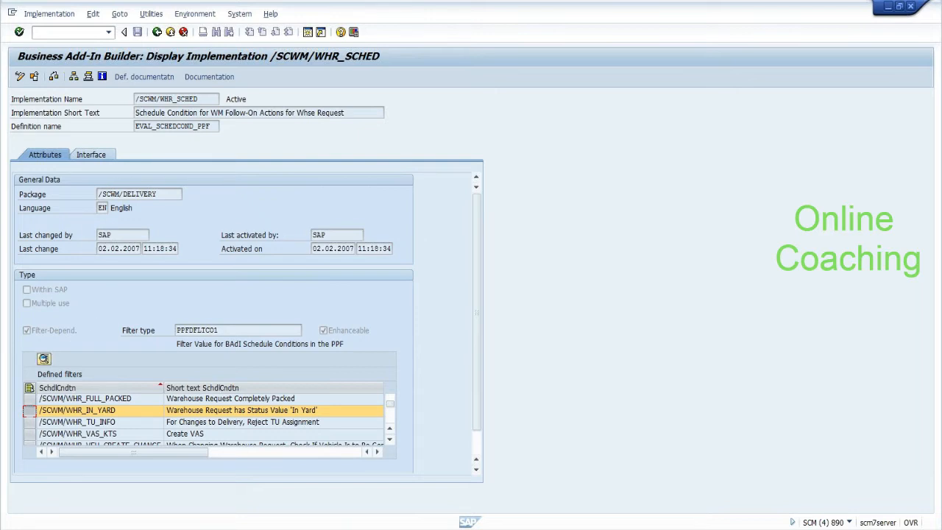
{"action": "left_click", "coordinate": [95, 154]}
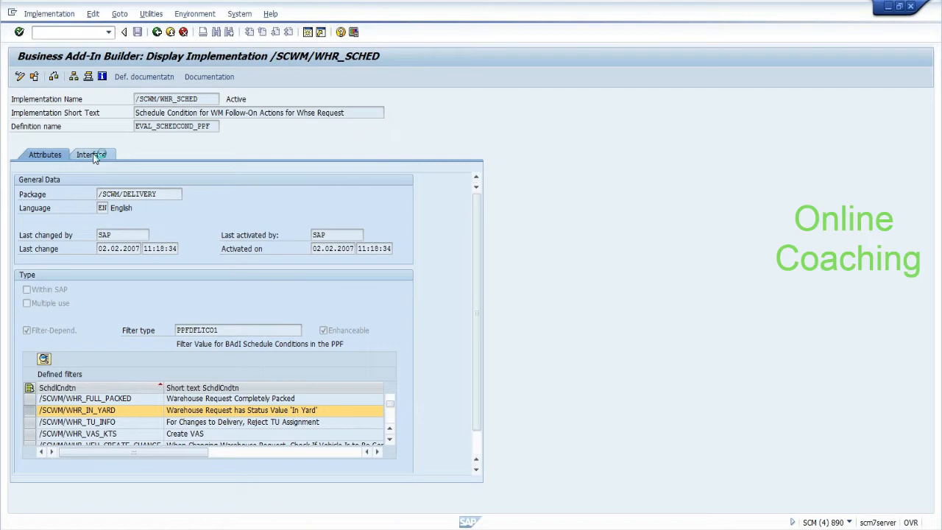
Step: Open method WHR_IN_YARD in implementing class /SCWM/CL_IM_WHR_SCHED to view its code
{"action": "double_click", "coordinate": [197, 195]}
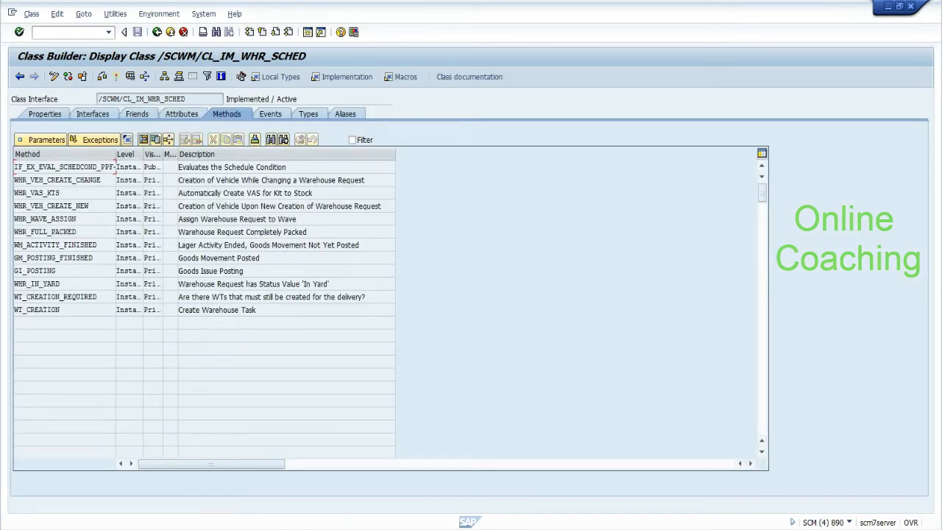
{"action": "double_click", "coordinate": [53, 285]}
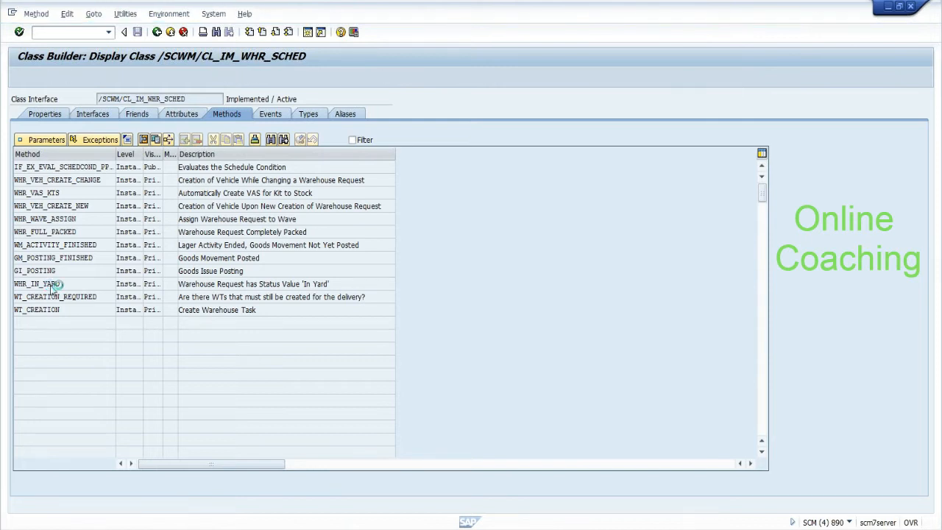
{"action": "left_click", "coordinate": [376, 77]}
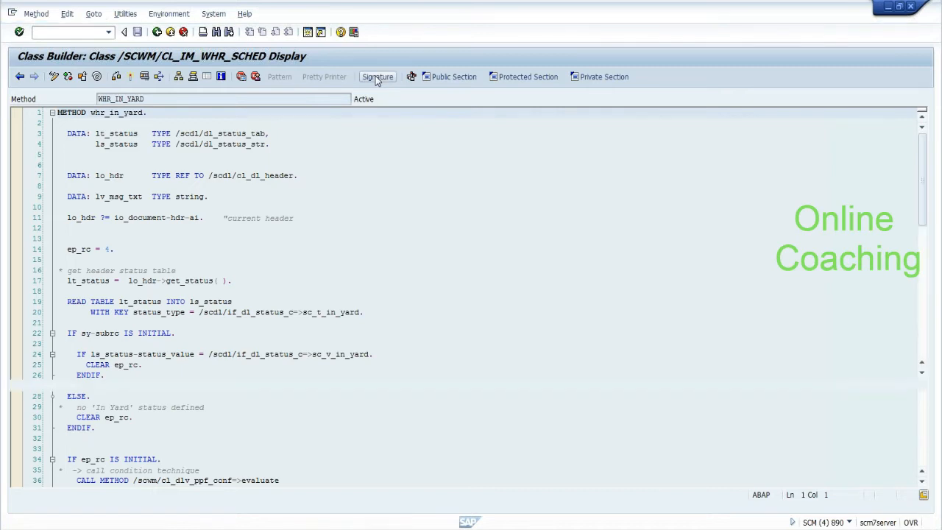
Step: Show the EP_RC parameter and highlight the io_document->hdr-ai assignment on line 11
{"action": "left_click", "coordinate": [71, 158]}
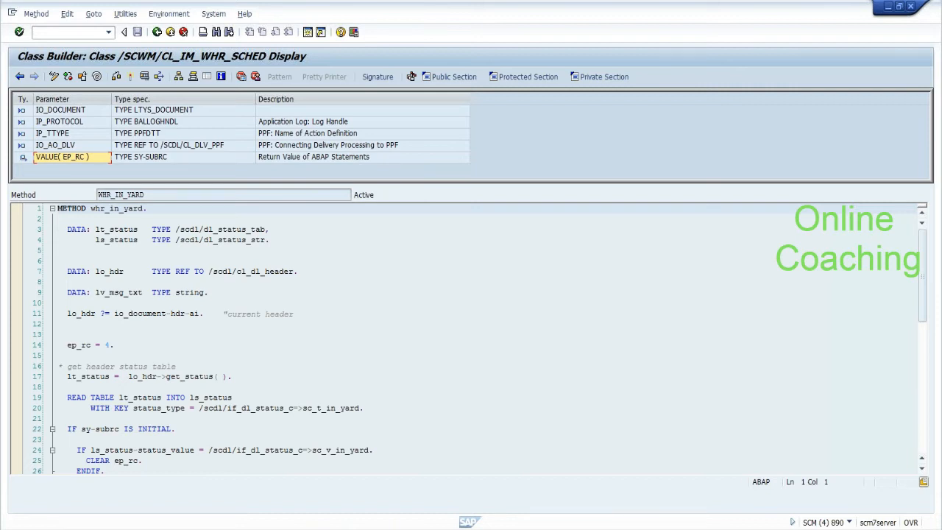
{"action": "left_click", "coordinate": [196, 313]}
{"action": "left_click_drag", "start_coordinate": [197, 314], "coordinate": [110, 313]}
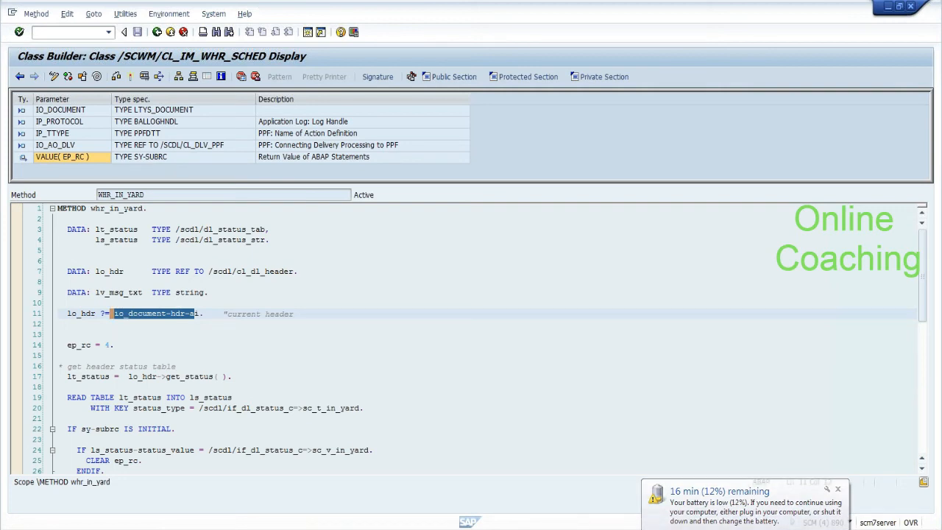
{"action": "left_click", "coordinate": [61, 356]}
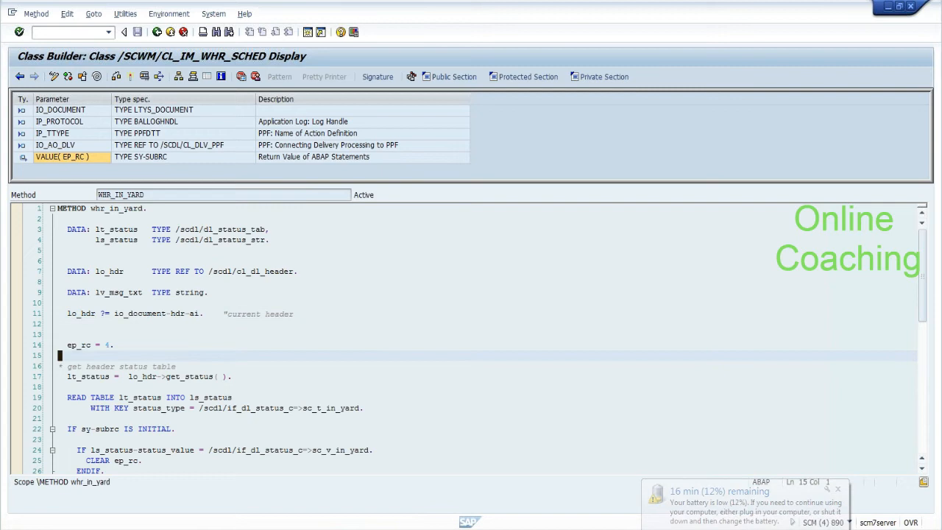
{"action": "left_click_drag", "start_coordinate": [923, 295], "coordinate": [924, 318]}
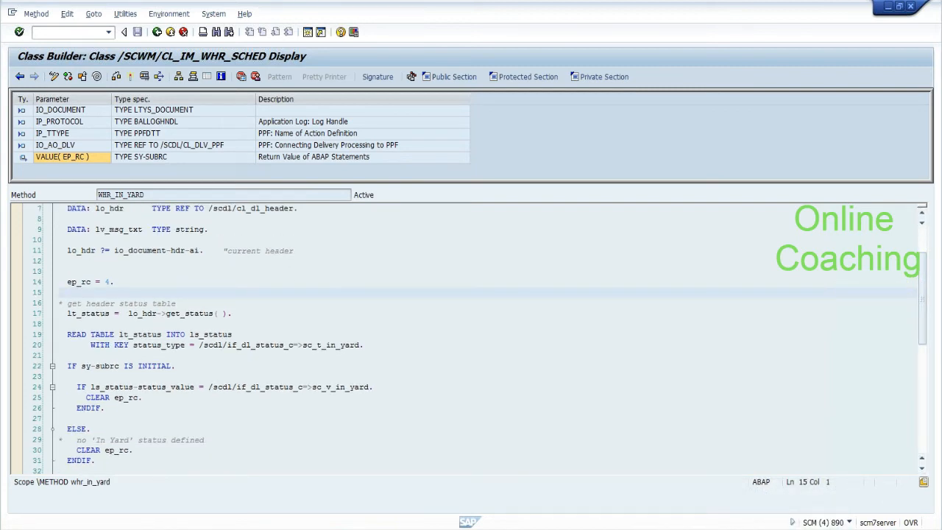
Step: Walk through the status table read, sc_v_in_yard check and CLEAR ep_rc lines, then leave the method
{"action": "left_click", "coordinate": [103, 312]}
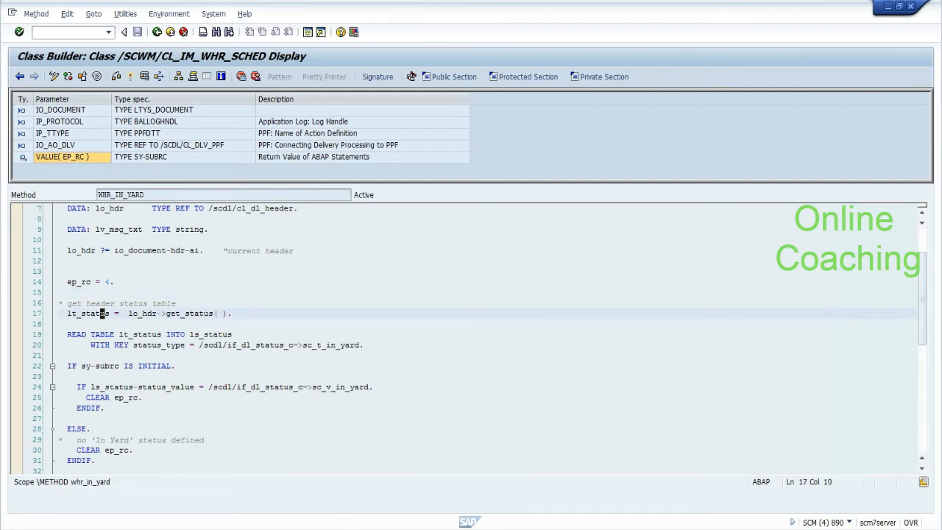
{"action": "left_click", "coordinate": [163, 313]}
{"action": "left_click", "coordinate": [139, 335]}
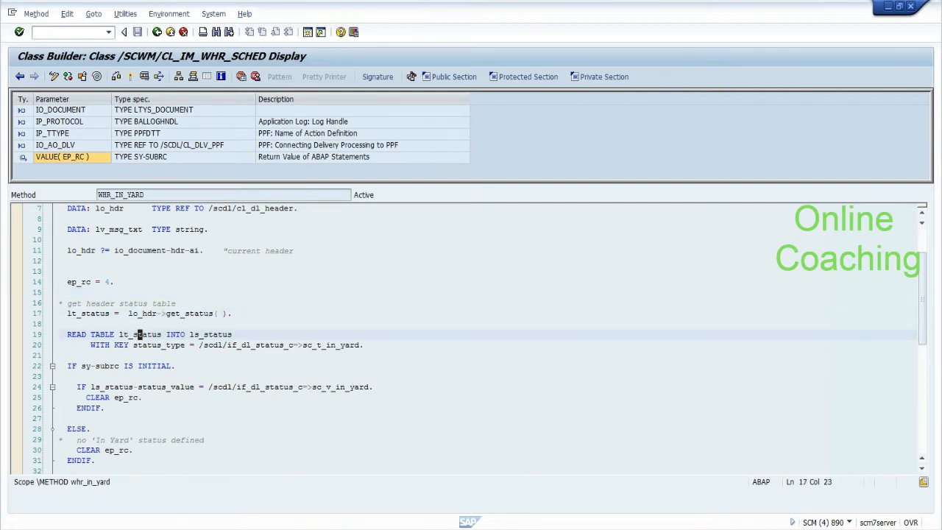
{"action": "left_click", "coordinate": [168, 386]}
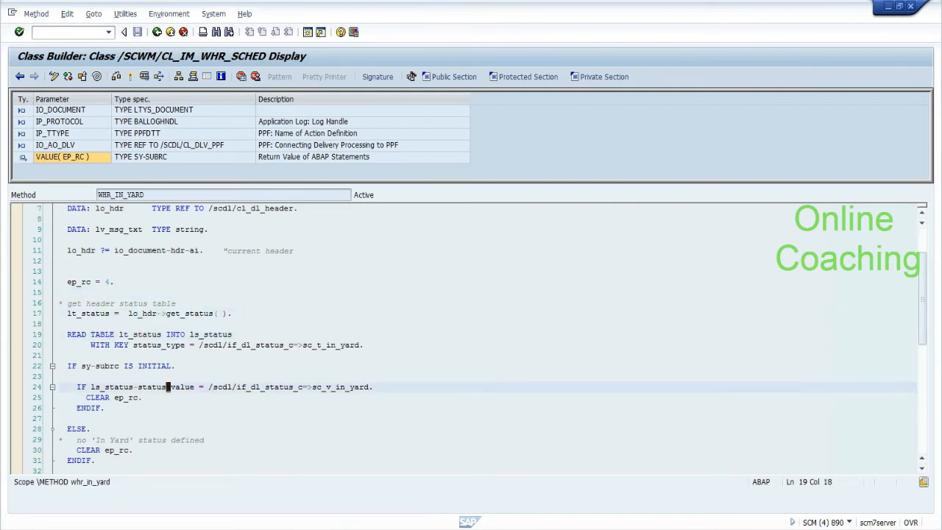
{"action": "left_click", "coordinate": [328, 386]}
{"action": "left_click_drag", "start_coordinate": [142, 397], "coordinate": [86, 397]}
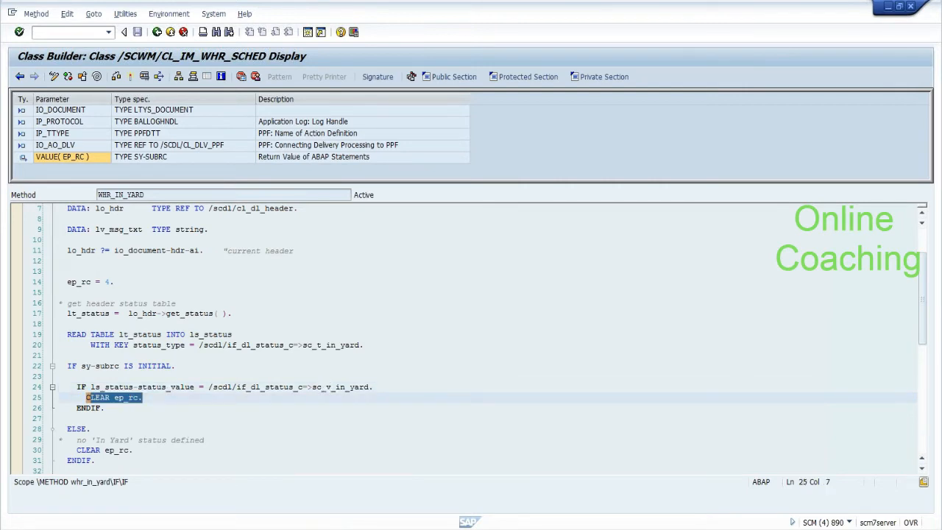
{"action": "left_click_drag", "start_coordinate": [77, 450], "coordinate": [136, 450]}
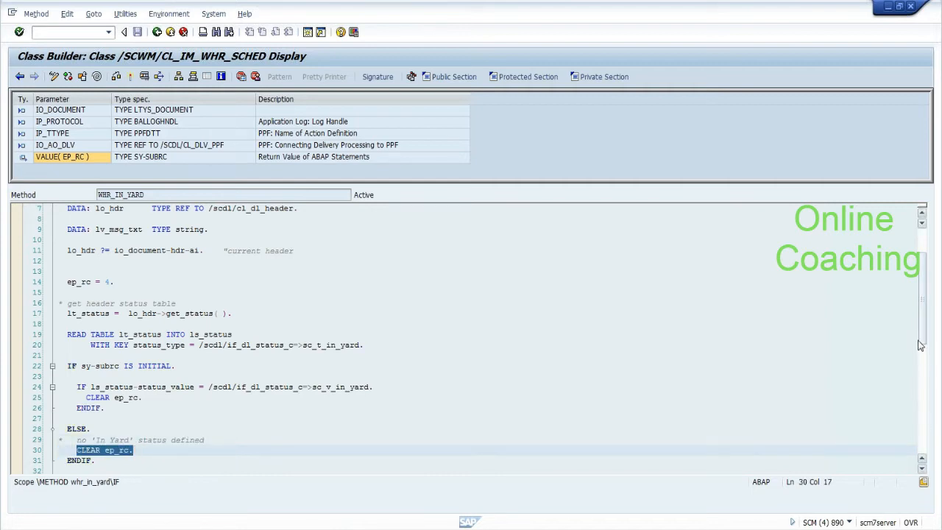
{"action": "left_click_drag", "start_coordinate": [923, 337], "coordinate": [923, 441]}
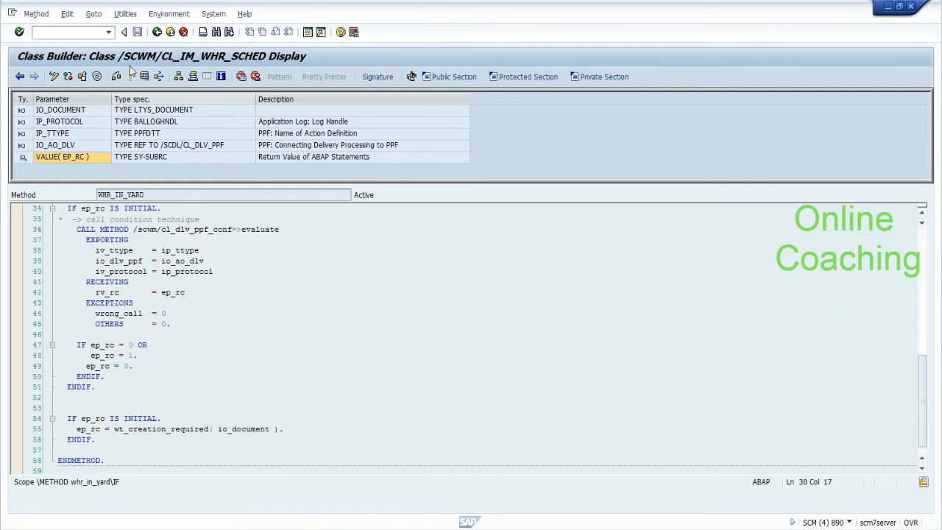
{"action": "left_click", "coordinate": [157, 32]}
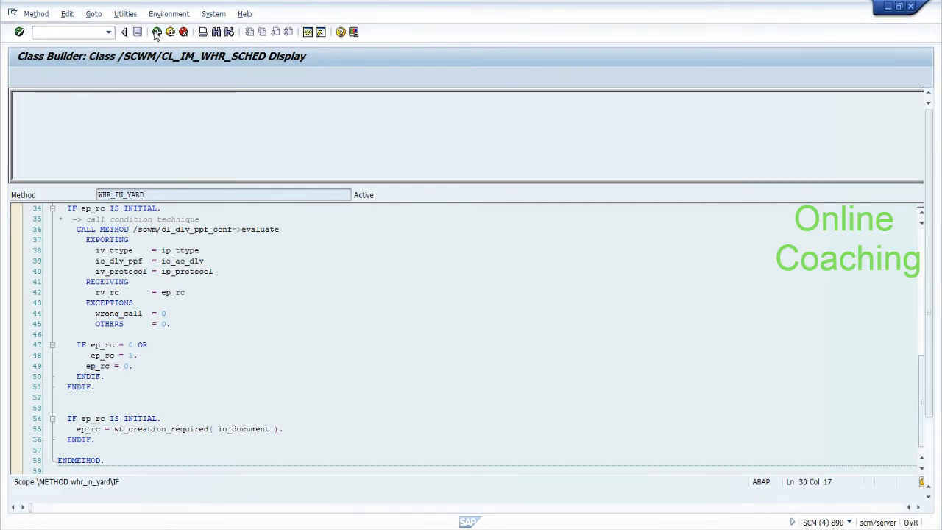
Step: Back out to the PPF: Applications in Customizing overview, then bring Notepad forward
{"action": "left_click", "coordinate": [157, 33]}
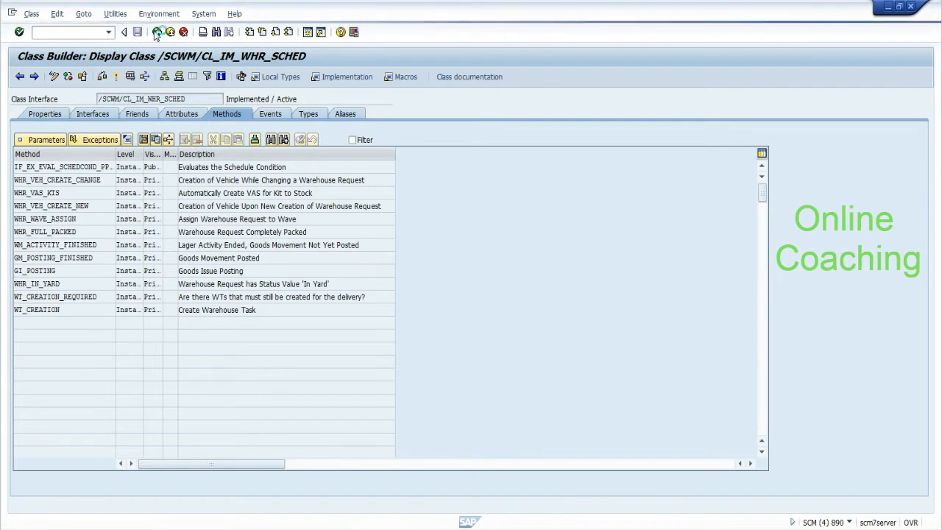
{"action": "left_click", "coordinate": [157, 32]}
{"action": "left_click", "coordinate": [156, 33]}
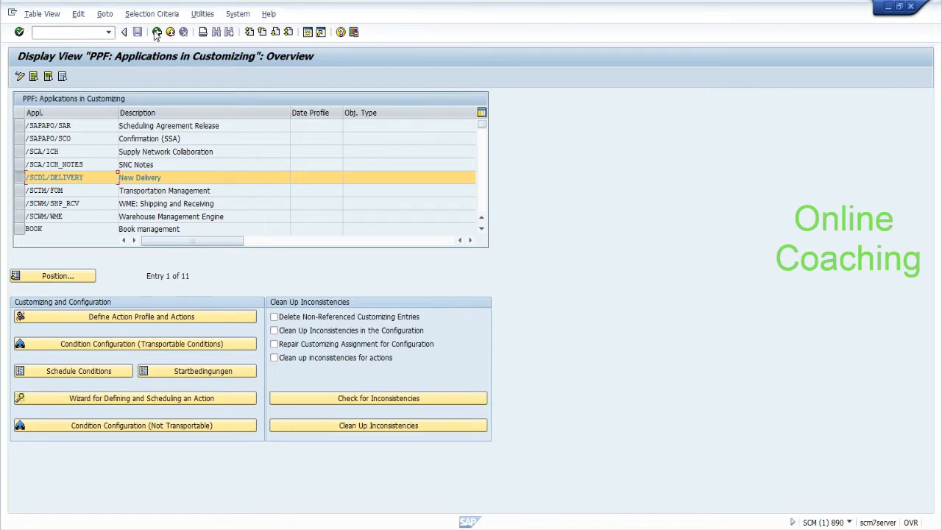
{"action": "left_click", "coordinate": [157, 33]}
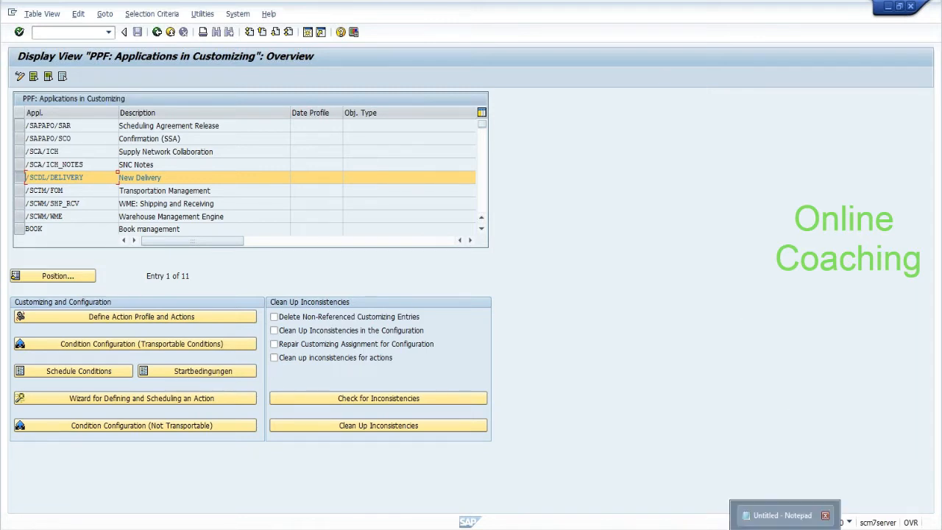
{"action": "left_click", "coordinate": [785, 528]}
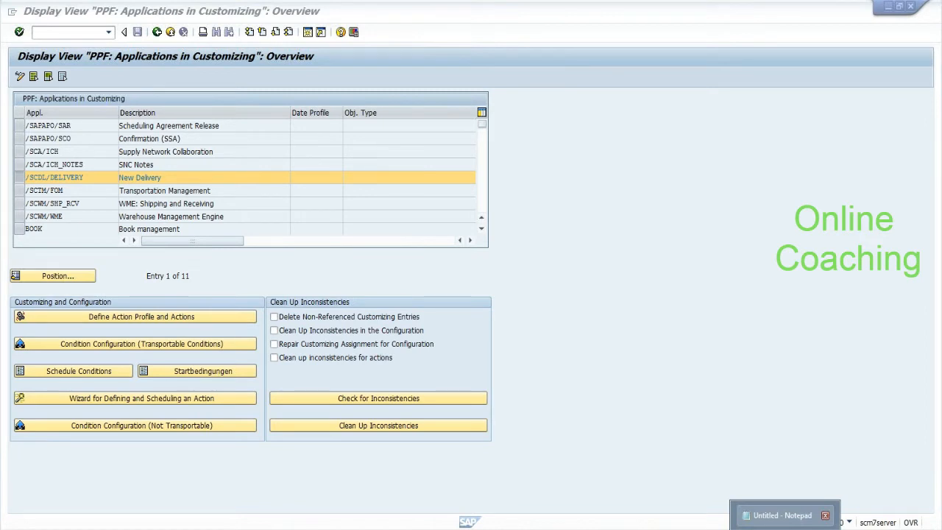
{"action": "left_click", "coordinate": [784, 517]}
Step: Add a dashed separator and the note 'Inbound delivery got created successully'
{"action": "left_click_drag", "start_coordinate": [889, 370], "coordinate": [889, 412]}
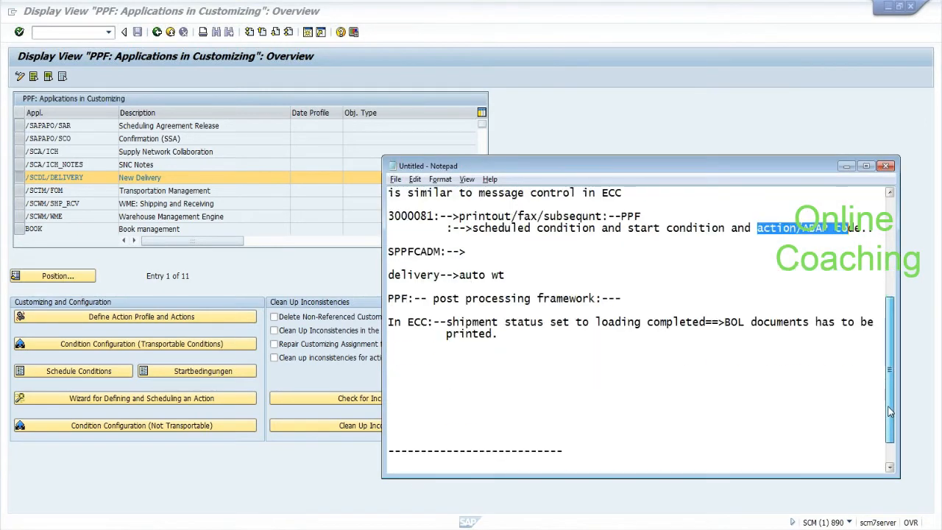
{"action": "left_click", "coordinate": [390, 357]}
{"action": "type", "text": "-------------------------------"}
{"action": "key", "text": "Return"}
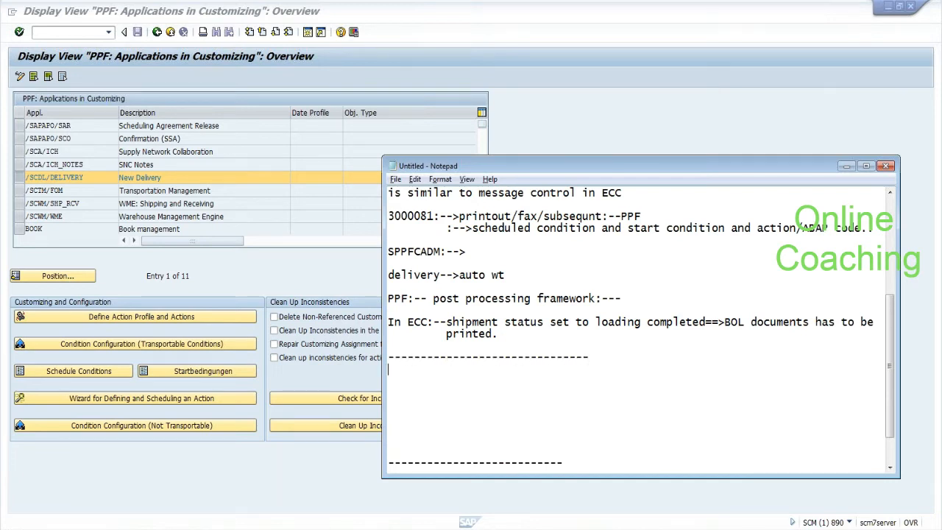
{"action": "type", "text": "Inbound "}
{"action": "type", "text": "delue"}
{"action": "key", "text": "BackSpace"}
{"action": "key", "text": "BackSpace"}
{"action": "type", "text": "ivery go"}
{"action": "key", "text": "BackSpace"}
{"action": "type", "text": "t"}
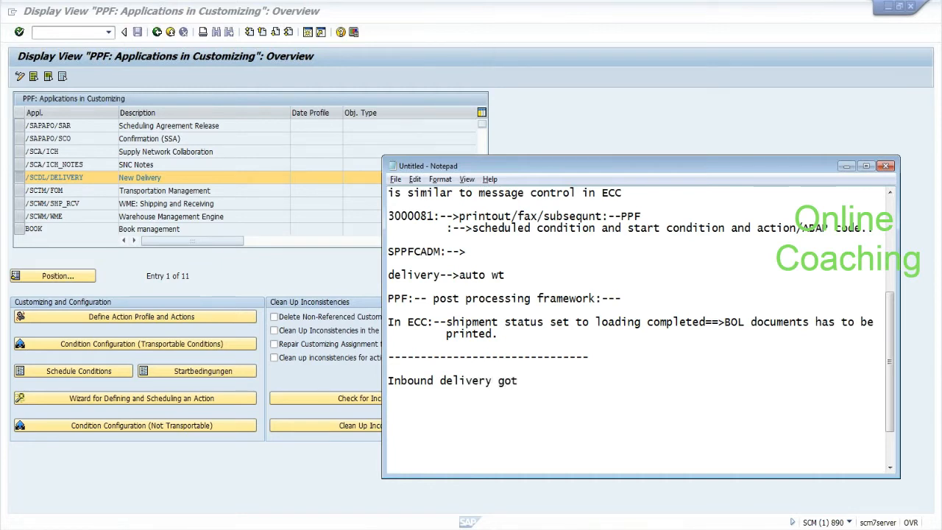
{"action": "type", "text": " created successully"}
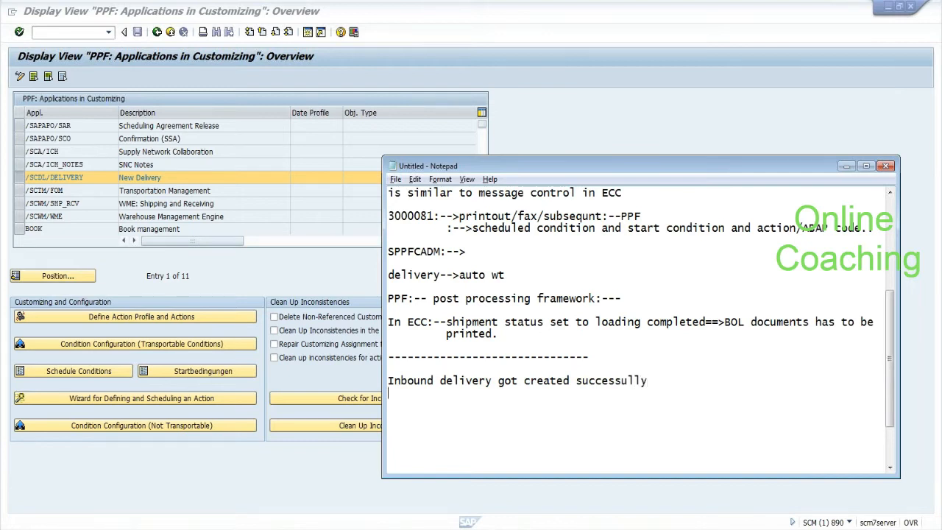
{"action": "key", "text": "Return"}
{"action": "key", "text": "Return"}
Step: Note the automatic warehouse task, inbound delivery printing, and GR slip after GR
{"action": "type", "text": "------------>warehouse task automatica"}
{"action": "type", "text": "y"}
{"action": "key", "text": "Return"}
{"action": "type", "text": "-----------"}
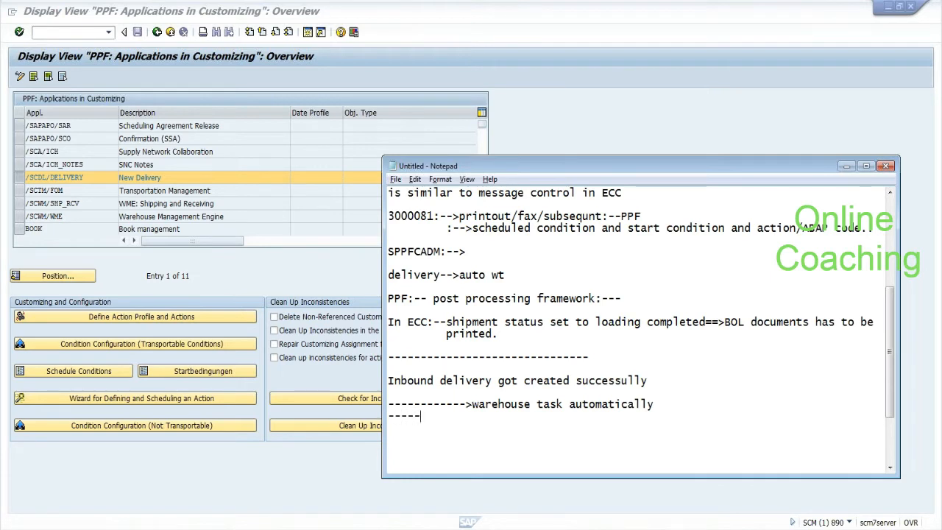
{"action": "type", "text": ">print inbound delv"}
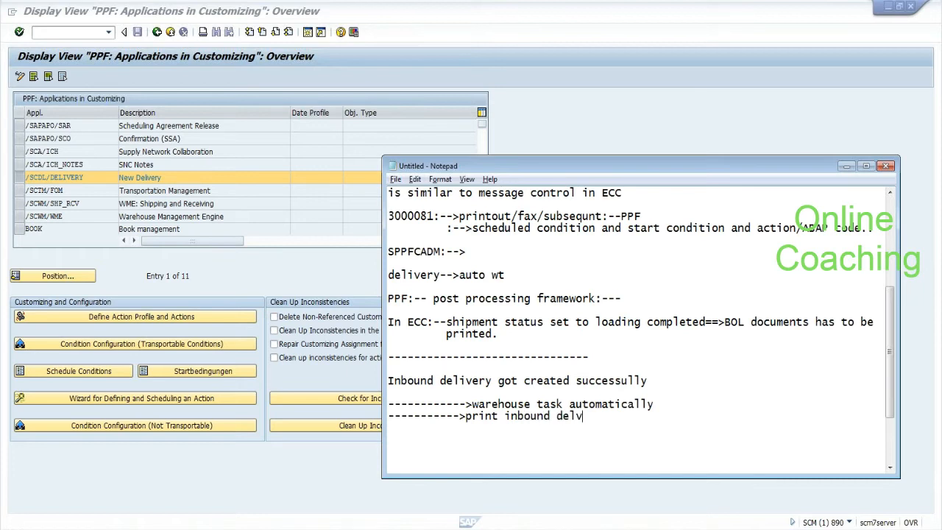
{"action": "key", "text": "BackSpace"}
{"action": "type", "text": "ivery."}
{"action": "key", "text": "Return"}
{"action": "type", "text": "-----"}
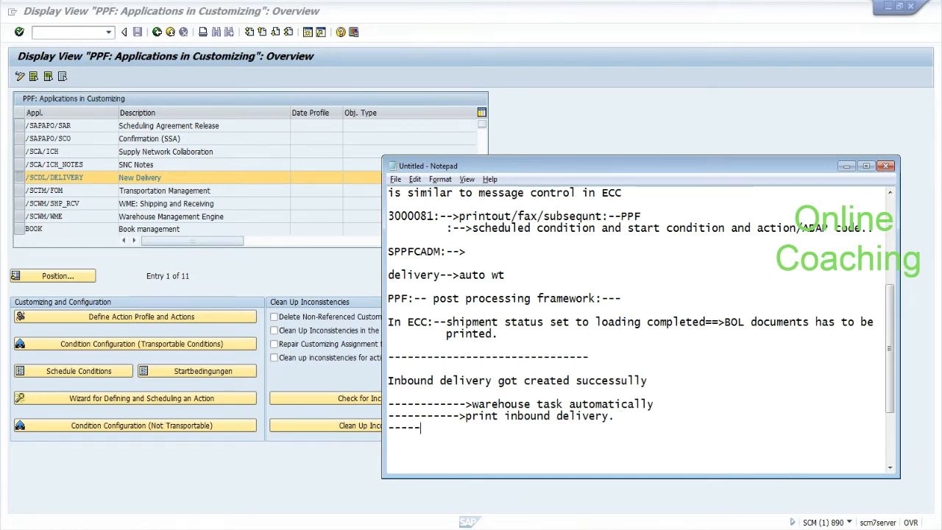
{"action": "type", "text": ">GR inbound delu"}
{"action": "type", "text": "ve"}
{"action": "key", "text": "BackSpace"}
{"action": "key", "text": "BackSpace"}
{"action": "key", "text": "BackSpace"}
{"action": "type", "text": "iveyr--->GR slip..."}
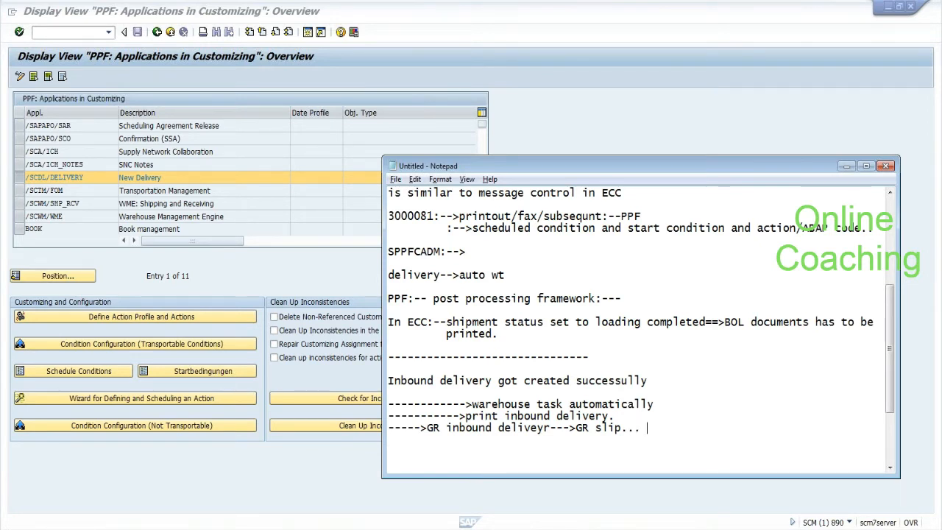
{"action": "left_click_drag", "start_coordinate": [86, 178], "coordinate": [55, 178]}
Step: Open the action profiles of application /SCDL/DELIVERY
{"action": "left_click", "coordinate": [21, 180]}
{"action": "left_click", "coordinate": [21, 180]}
{"action": "left_click", "coordinate": [21, 180]}
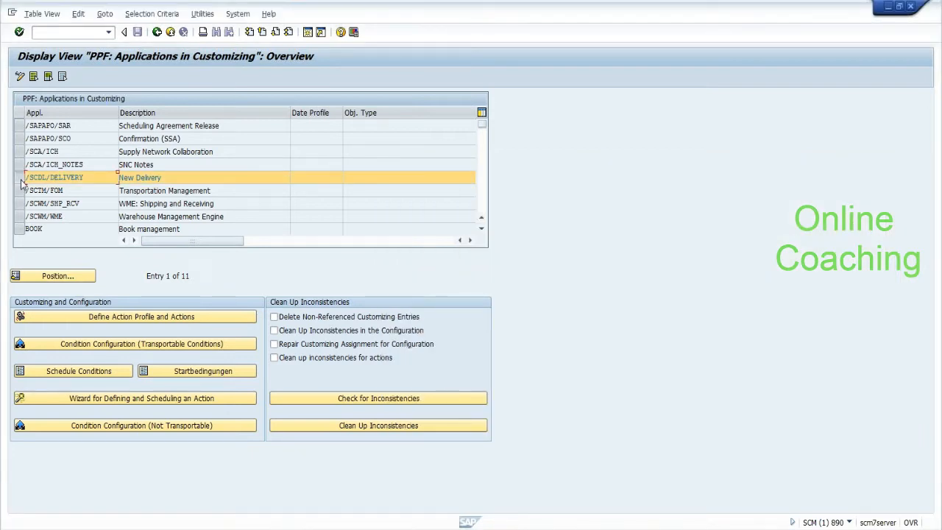
{"action": "left_click", "coordinate": [89, 316]}
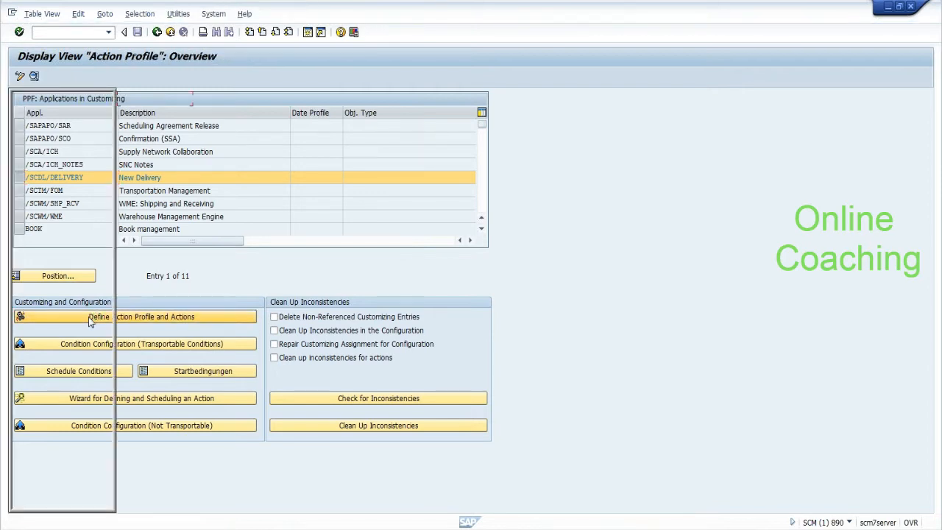
Step: Check the GR slip note, then open /SCDL/PRD_IN's action definitions in change mode
{"action": "key", "text": "alt+Tab"}
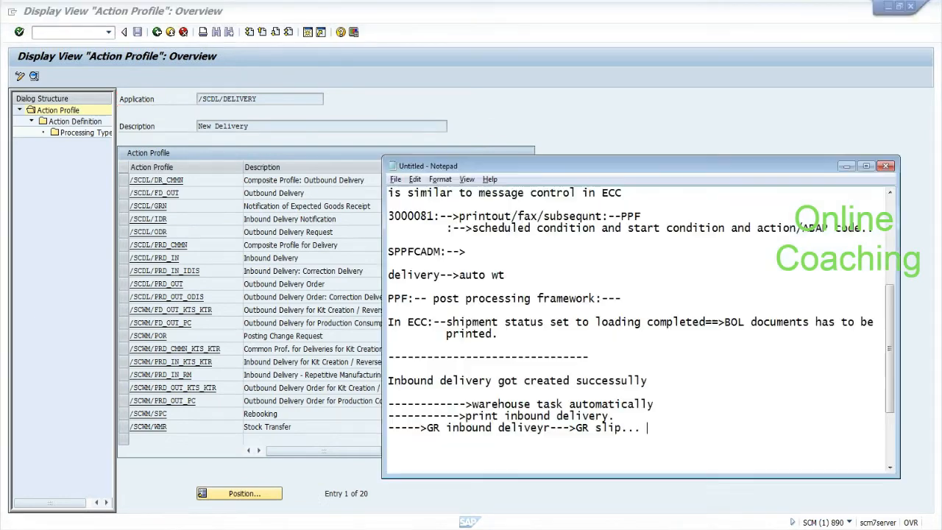
{"action": "left_click_drag", "start_coordinate": [576, 427], "coordinate": [622, 427]}
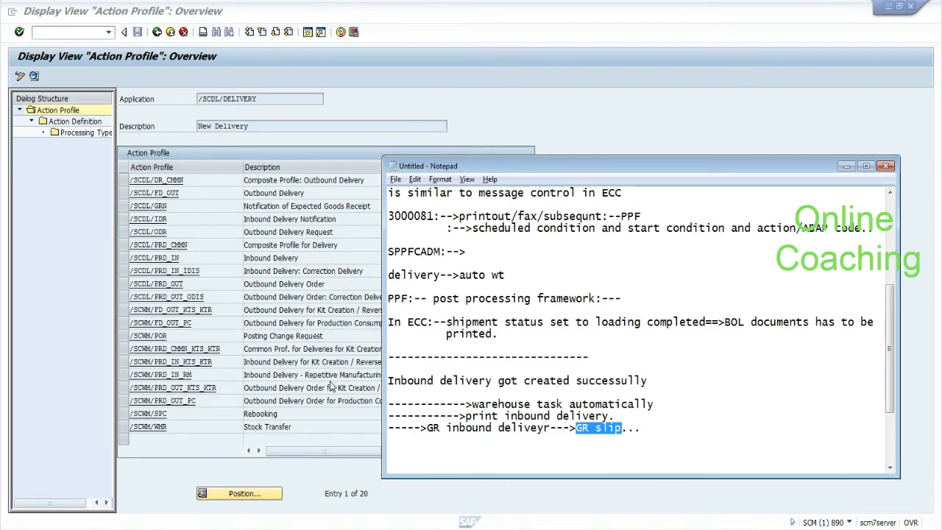
{"action": "left_click", "coordinate": [180, 259]}
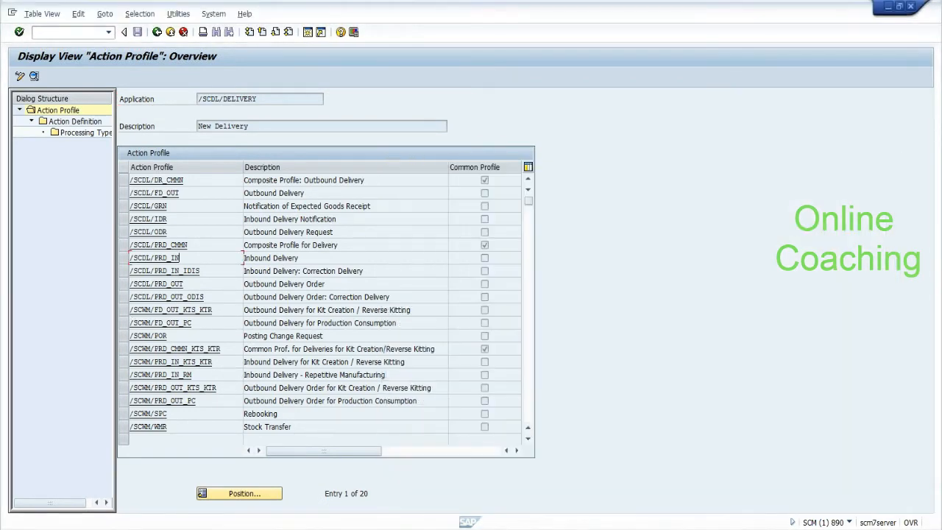
{"action": "left_click", "coordinate": [123, 258]}
{"action": "double_click", "coordinate": [77, 122]}
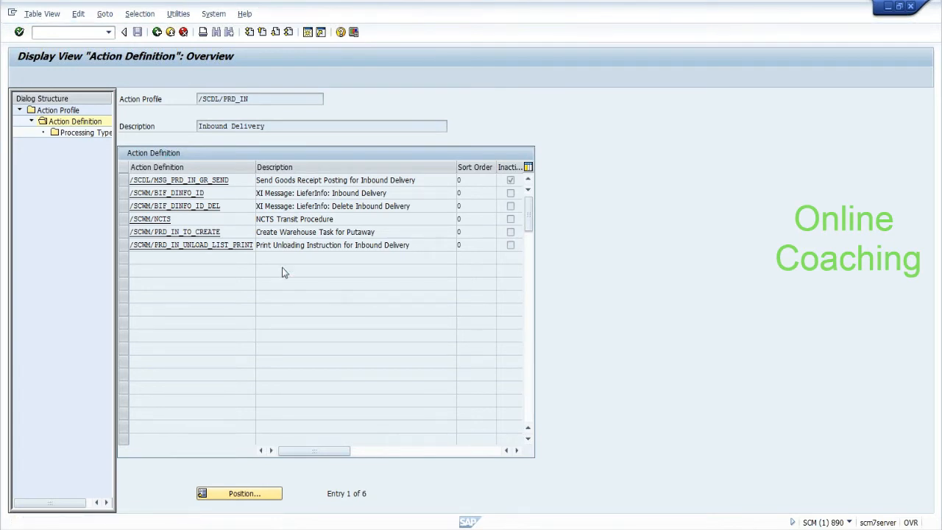
{"action": "key", "text": "ctrl+F1"}
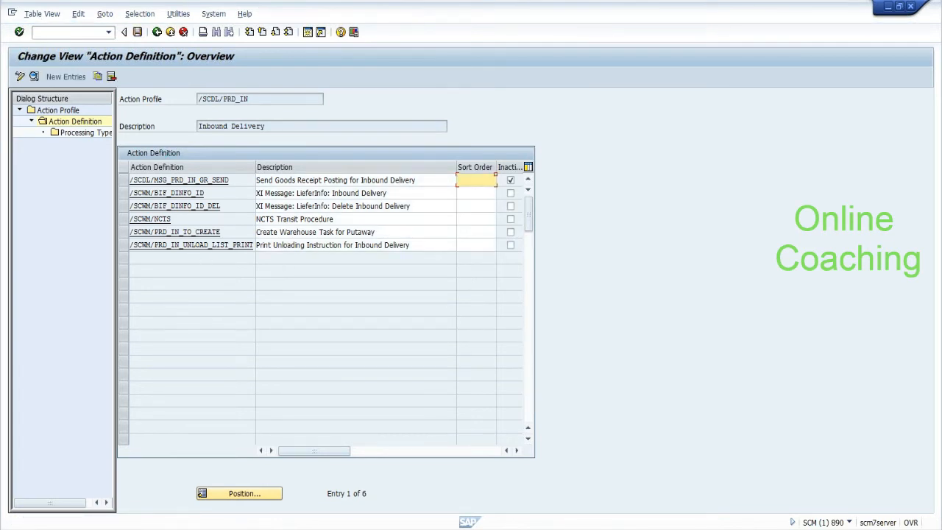
Step: Copy /SCWM/PRD_IN_UNLOAD_LIST_PRINT as new action definition z_print_gr_slip
{"action": "left_click", "coordinate": [208, 245]}
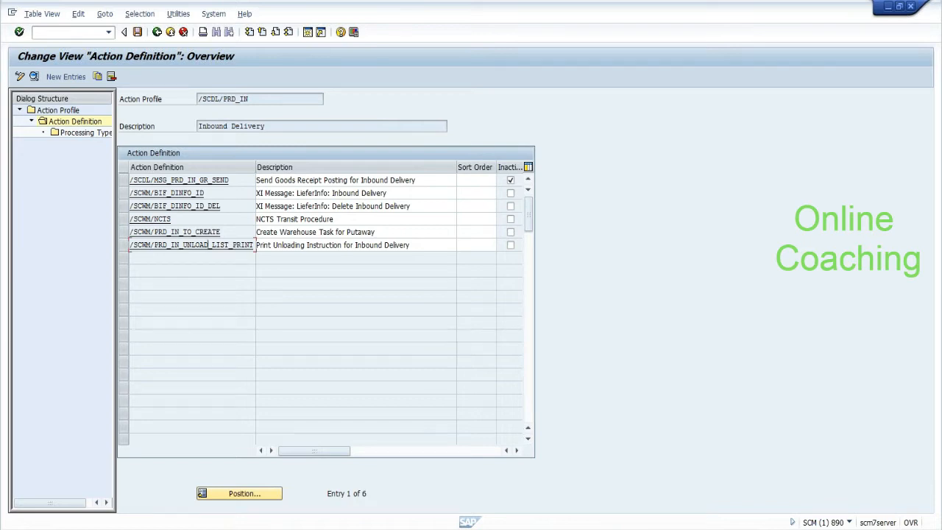
{"action": "left_click", "coordinate": [123, 245]}
{"action": "left_click", "coordinate": [97, 77]}
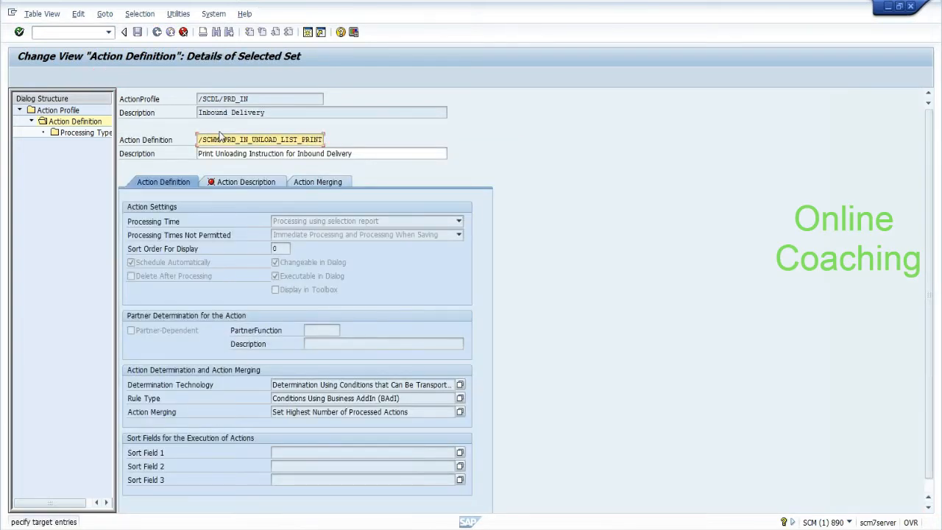
{"action": "key", "text": "Delete"}
{"action": "key", "text": "Delete"}
{"action": "key", "text": "Delete"}
{"action": "key", "text": "Delete"}
{"action": "key", "text": "Delete"}
{"action": "key", "text": "Delete"}
{"action": "key", "text": "Delete"}
{"action": "key", "text": "Delete"}
{"action": "key", "text": "Delete"}
{"action": "key", "text": "Delete"}
{"action": "key", "text": "Delete"}
{"action": "key", "text": "Delete"}
{"action": "key", "text": "Delete"}
{"action": "key", "text": "Delete"}
{"action": "key", "text": "Delete"}
{"action": "key", "text": "Delete"}
{"action": "key", "text": "Delete"}
{"action": "key", "text": "Delete"}
{"action": "key", "text": "Delete"}
{"action": "key", "text": "Delete"}
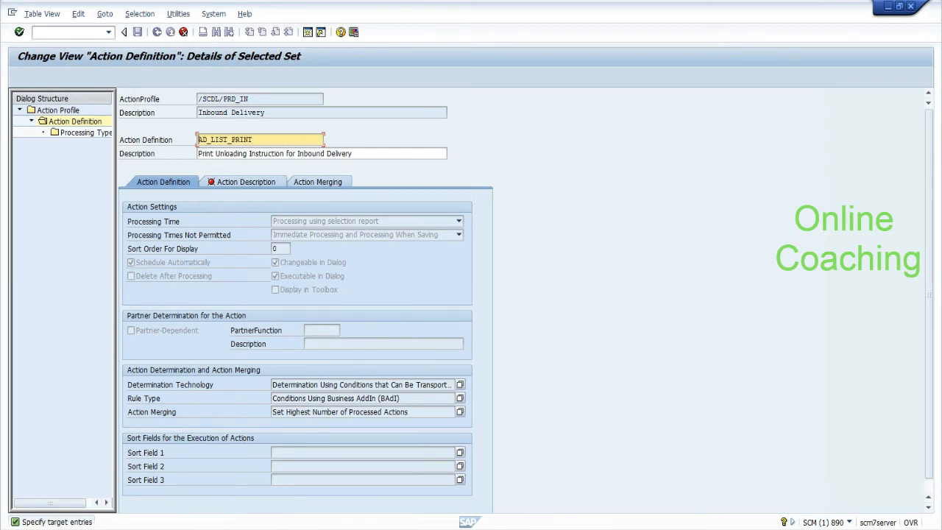
{"action": "type", "text": "z_print_"}
{"action": "key", "text": "alt+Tab"}
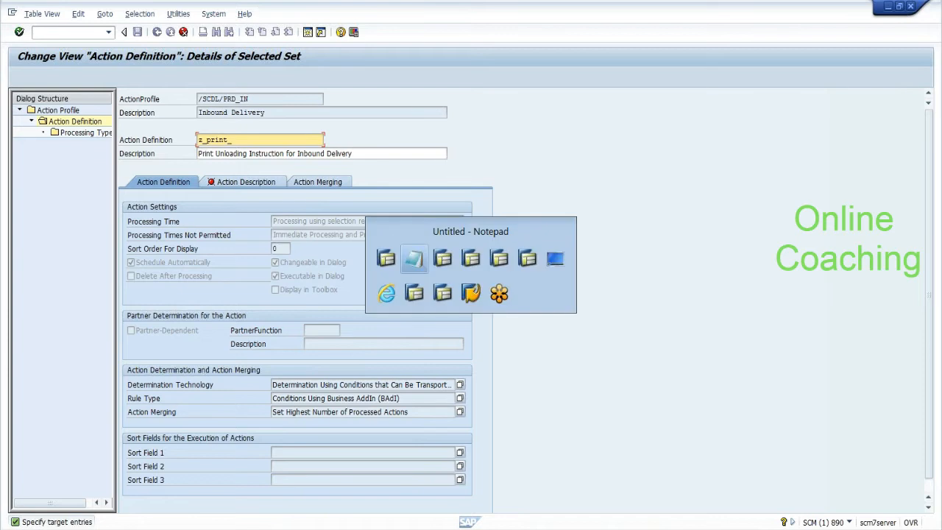
{"action": "key", "text": "alt+Tab"}
{"action": "type", "text": "gr_slip"}
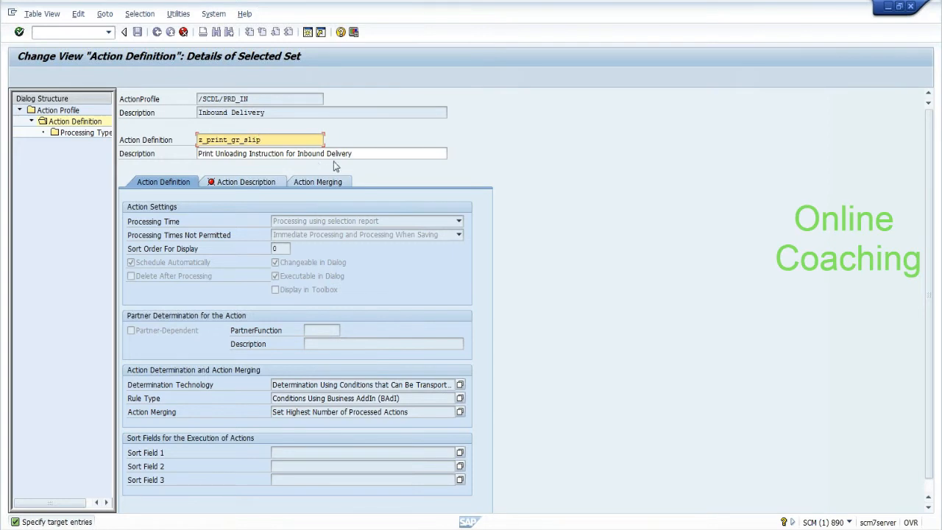
Step: Give it the description 'print gr slip once gr is finished' and confirm
{"action": "key", "text": "Tab"}
{"action": "key", "text": "BackSpace"}
{"action": "key", "text": "BackSpace"}
{"action": "key", "text": "BackSpace"}
{"action": "key", "text": "BackSpace"}
{"action": "key", "text": "BackSpace"}
{"action": "key", "text": "BackSpace"}
{"action": "key", "text": "BackSpace"}
{"action": "key", "text": "BackSpace"}
{"action": "key", "text": "BackSpace"}
{"action": "key", "text": "BackSpace"}
{"action": "key", "text": "BackSpace"}
{"action": "key", "text": "BackSpace"}
{"action": "key", "text": "BackSpace"}
{"action": "key", "text": "BackSpace"}
{"action": "key", "text": "BackSpace"}
{"action": "key", "text": "BackSpace"}
{"action": "key", "text": "BackSpace"}
{"action": "key", "text": "BackSpace"}
{"action": "key", "text": "BackSpace"}
{"action": "key", "text": "BackSpace"}
{"action": "key", "text": "BackSpace"}
{"action": "key", "text": "BackSpace"}
{"action": "key", "text": "BackSpace"}
{"action": "key", "text": "BackSpace"}
{"action": "key", "text": "BackSpace"}
{"action": "key", "text": "BackSpace"}
{"action": "key", "text": "BackSpace"}
{"action": "key", "text": "BackSpace"}
{"action": "key", "text": "BackSpace"}
{"action": "key", "text": "BackSpace"}
{"action": "key", "text": "BackSpace"}
{"action": "key", "text": "BackSpace"}
{"action": "type", "text": "print g"}
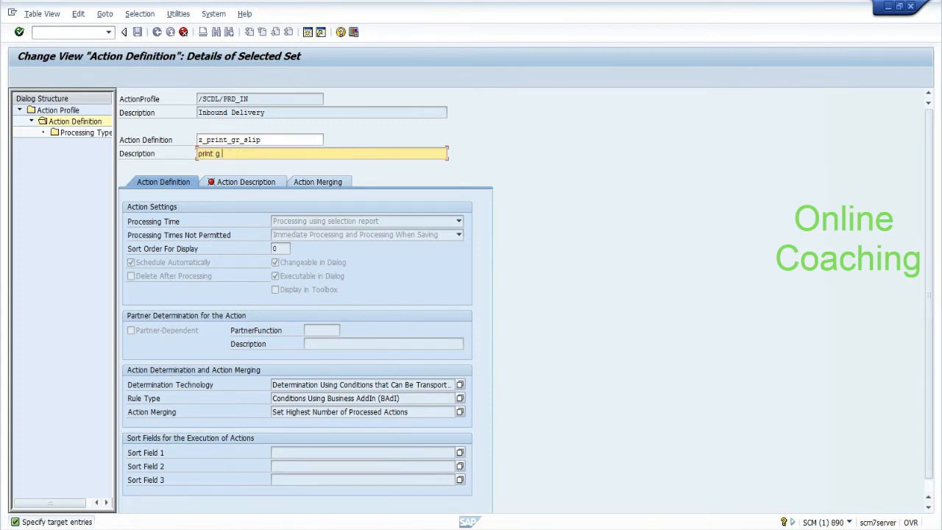
{"action": "type", "text": "r slip once gr is finished"}
{"action": "key", "text": "Return"}
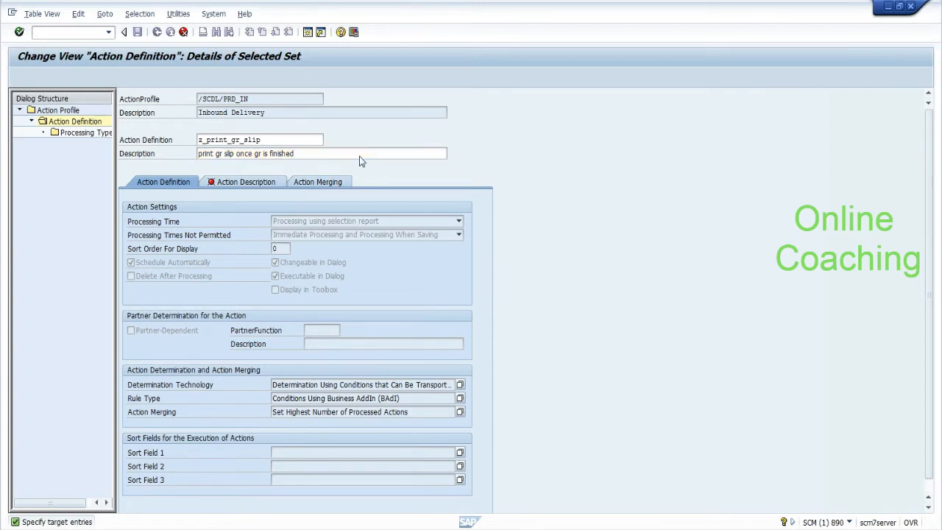
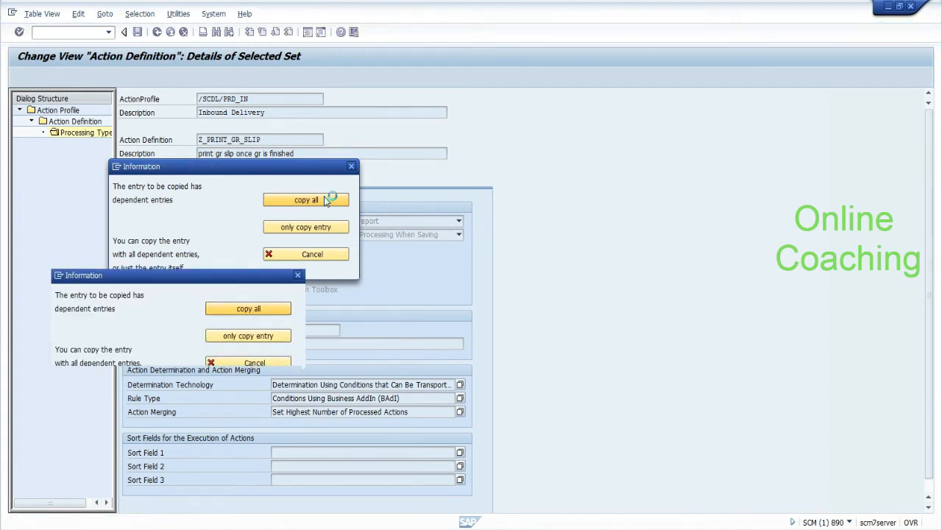
Step: Acknowledge the dependent-entries message, then select Z_PRINT_GR_SLIP and open its processing types
{"action": "key", "text": "Return"}
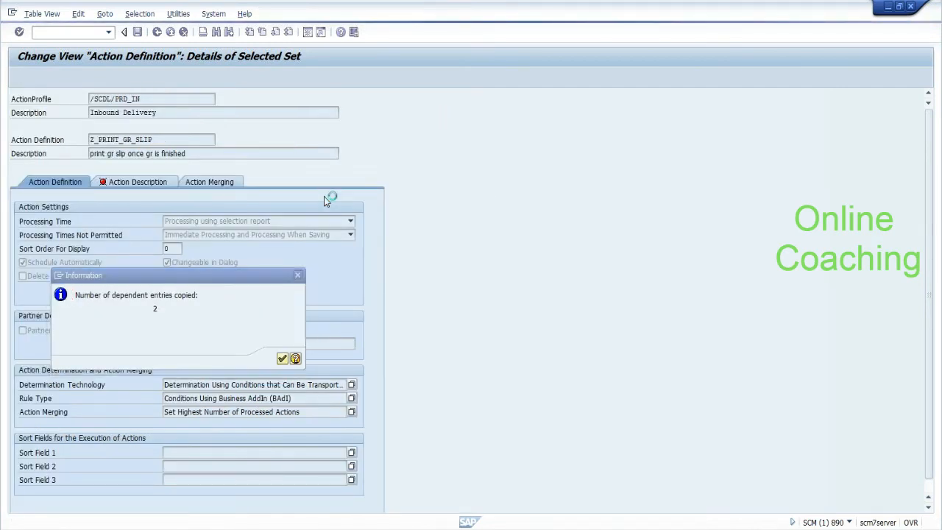
{"action": "left_click", "coordinate": [122, 179]}
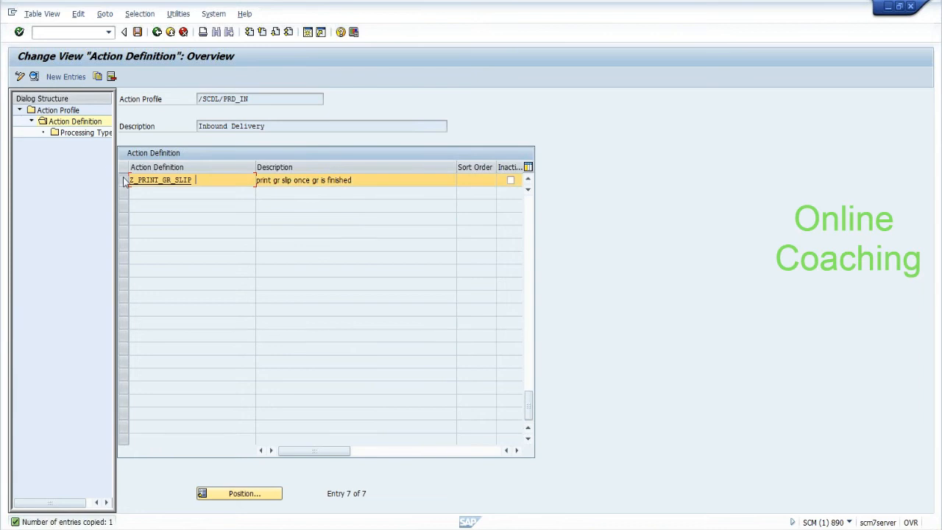
{"action": "left_click", "coordinate": [98, 135]}
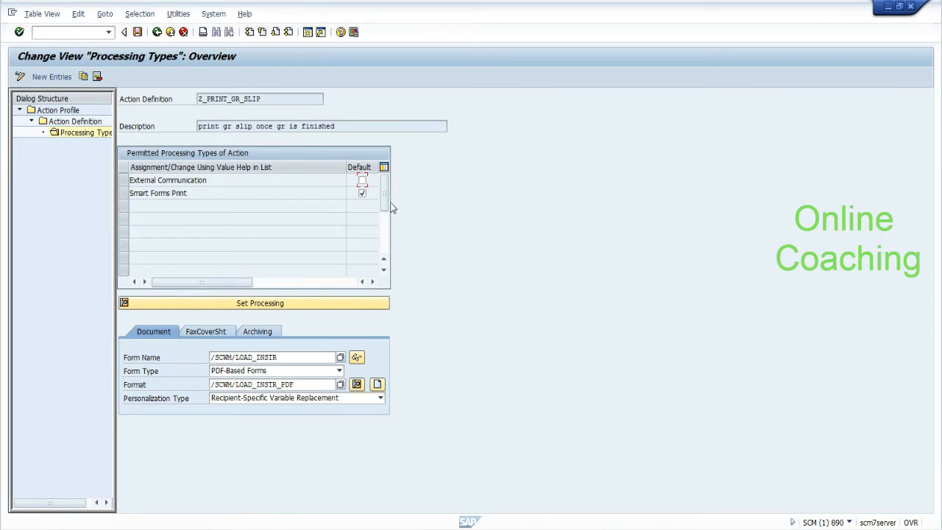
Step: Check the Smart Forms Print form name /SCWM/LOAD_INSTR and save the copied action settings
{"action": "left_click", "coordinate": [280, 358]}
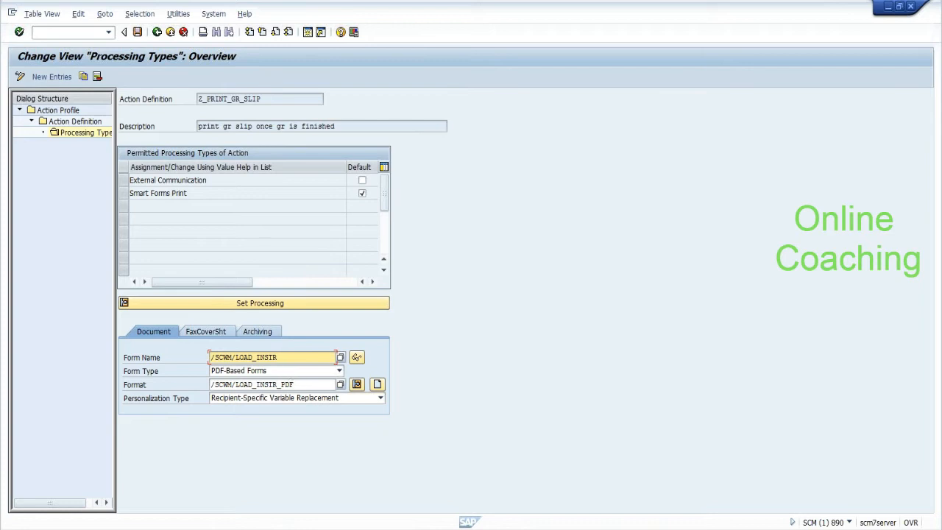
{"action": "left_click_drag", "start_coordinate": [278, 358], "coordinate": [210, 358]}
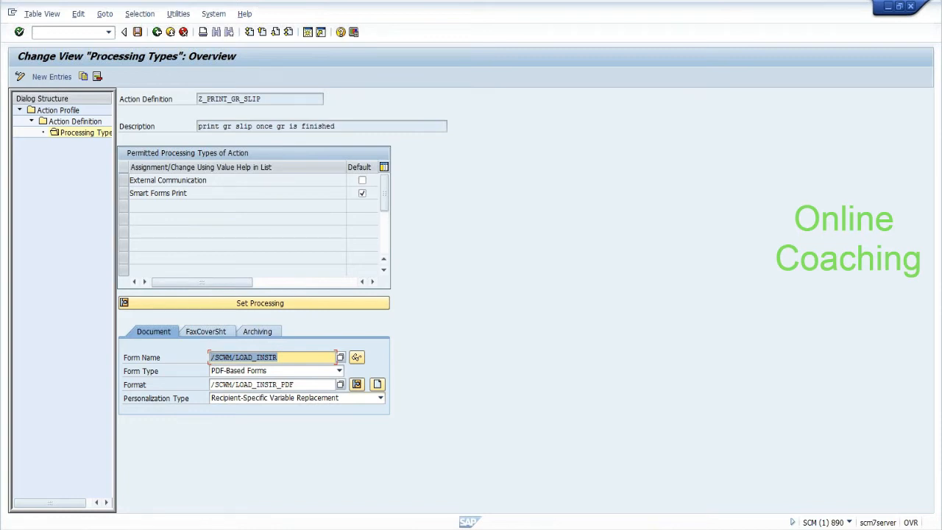
{"action": "left_click", "coordinate": [236, 357]}
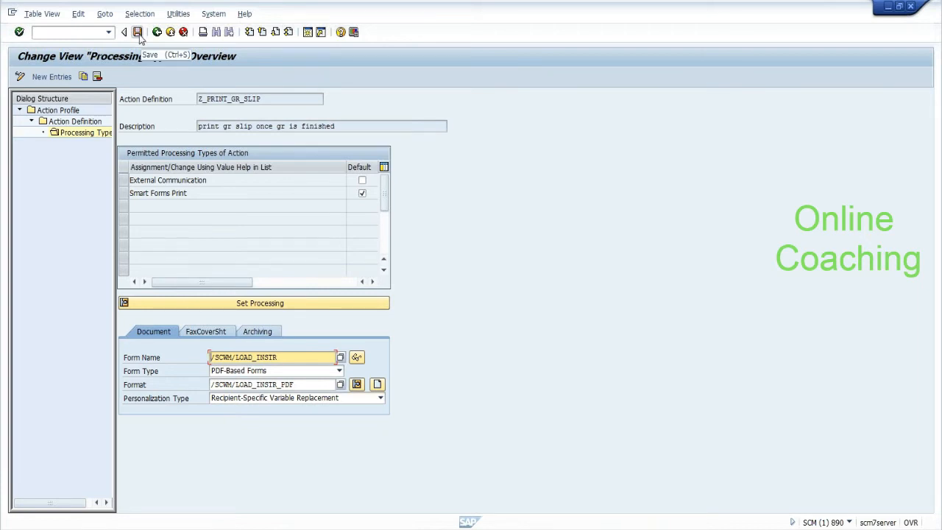
{"action": "left_click_drag", "start_coordinate": [274, 357], "coordinate": [210, 358]}
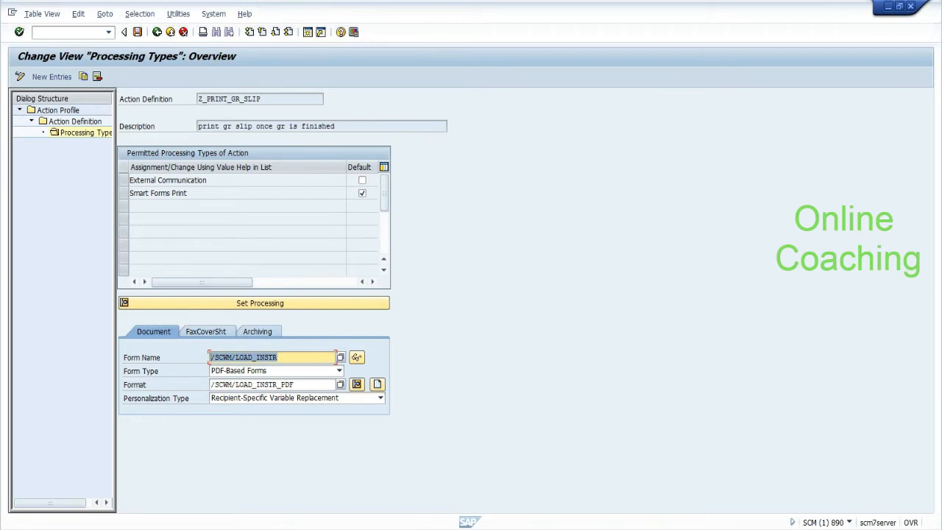
{"action": "left_click", "coordinate": [211, 357]}
{"action": "left_click_drag", "start_coordinate": [278, 357], "coordinate": [209, 357]}
{"action": "left_click", "coordinate": [211, 359]}
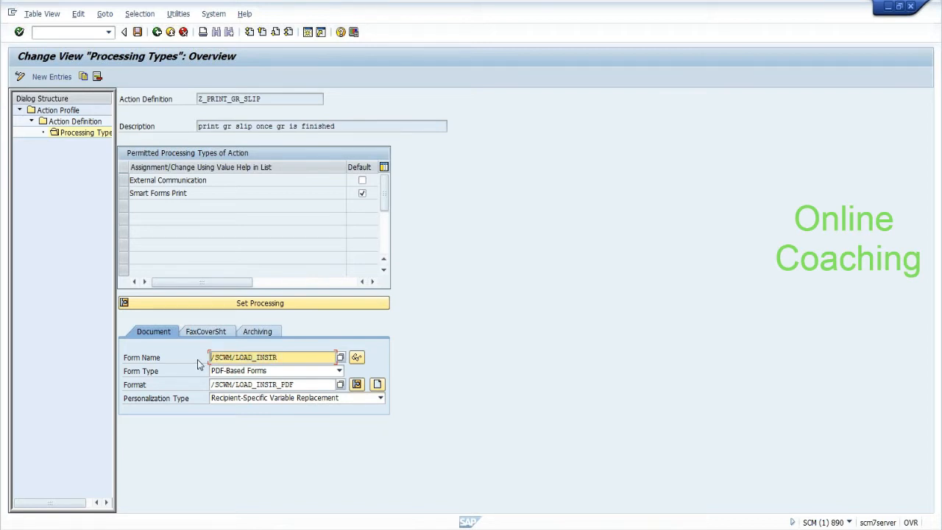
{"action": "left_click", "coordinate": [137, 32]}
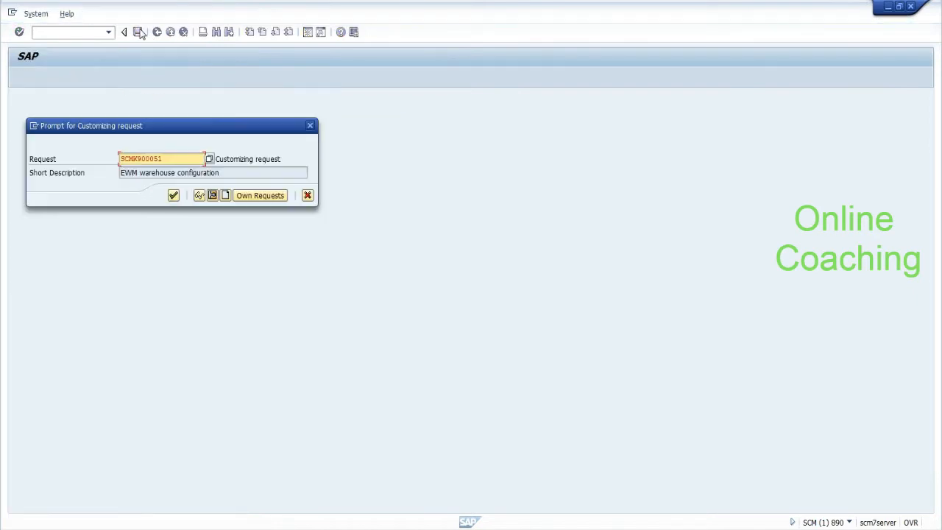
Step: Record the save in the proposed EWM customizing request and recheck the form name
{"action": "left_click", "coordinate": [173, 195]}
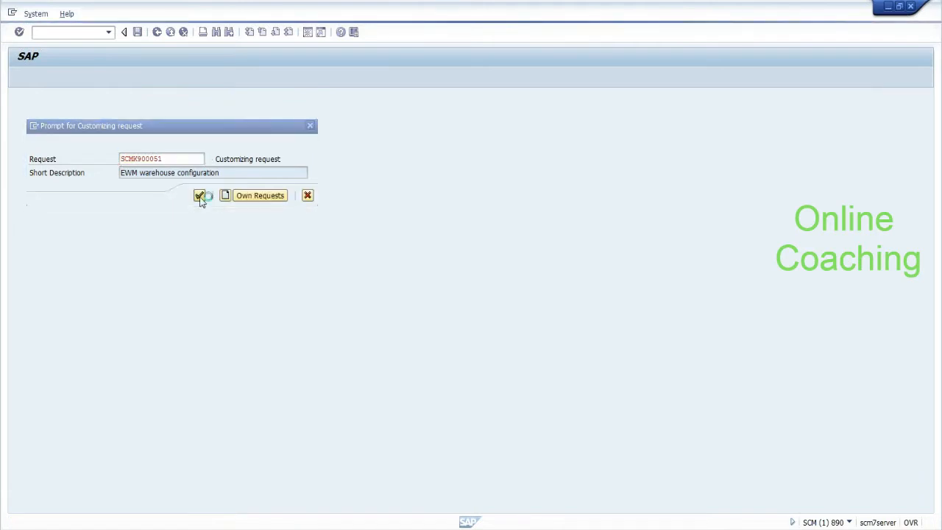
{"action": "left_click", "coordinate": [139, 35]}
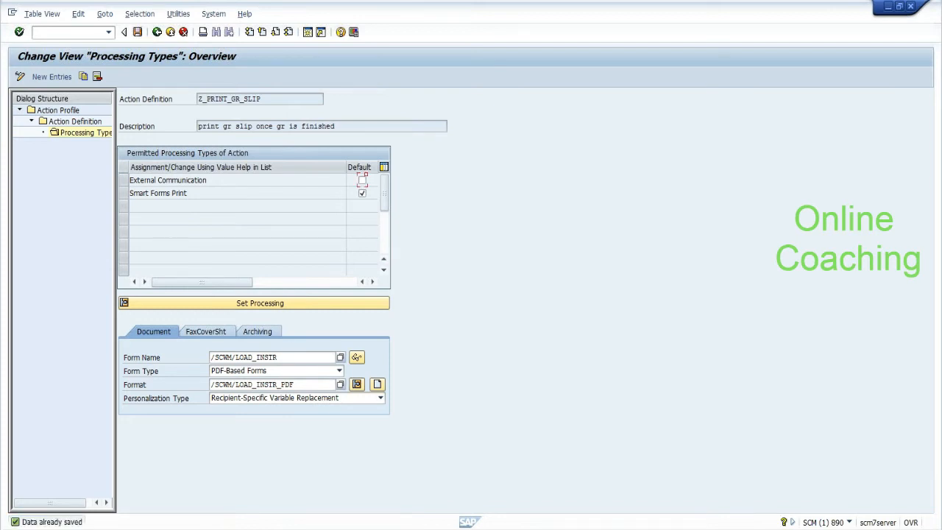
{"action": "left_click", "coordinate": [294, 357]}
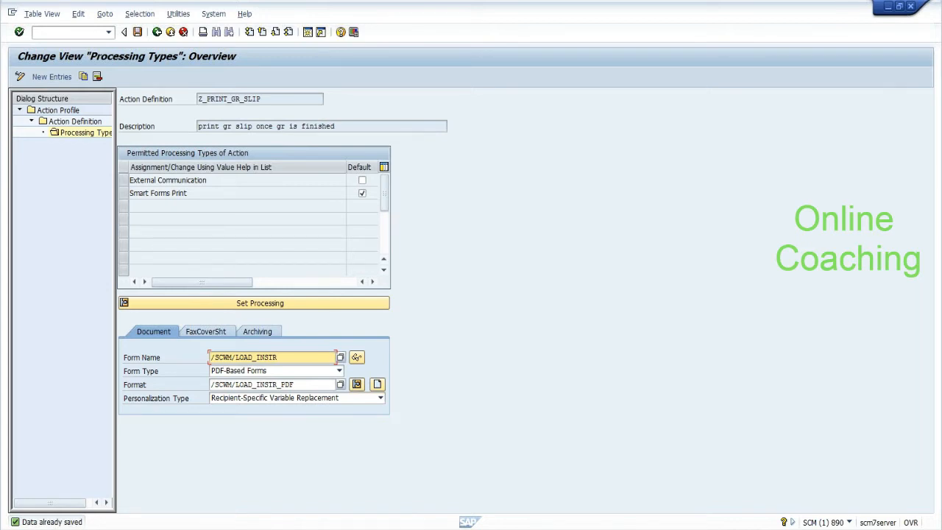
Step: Back out to PPF Applications and open Condition Configuration (Transportable Conditions)
{"action": "left_click", "coordinate": [157, 32]}
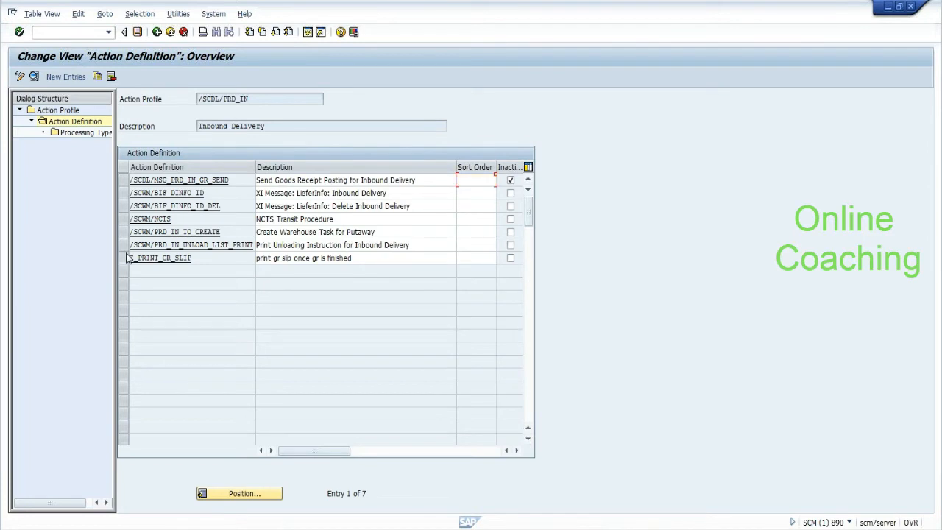
{"action": "left_click", "coordinate": [126, 258]}
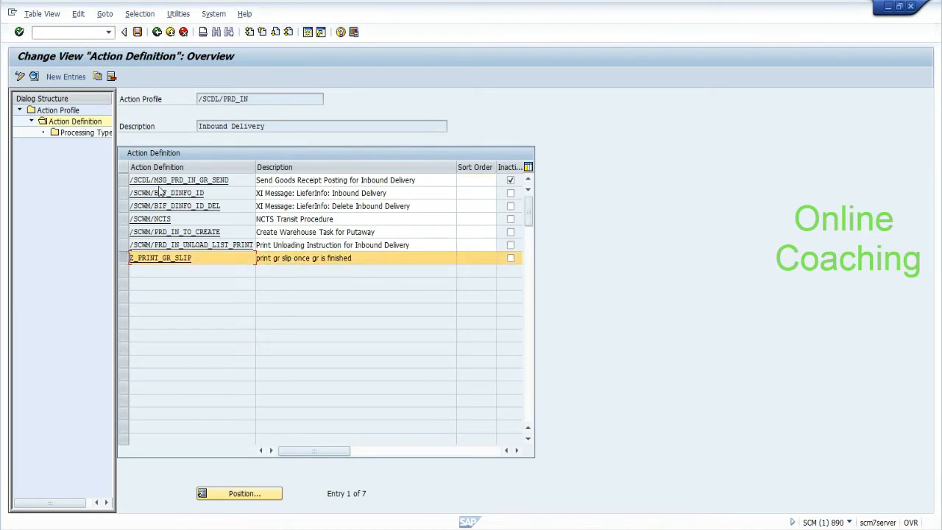
{"action": "left_click", "coordinate": [157, 34]}
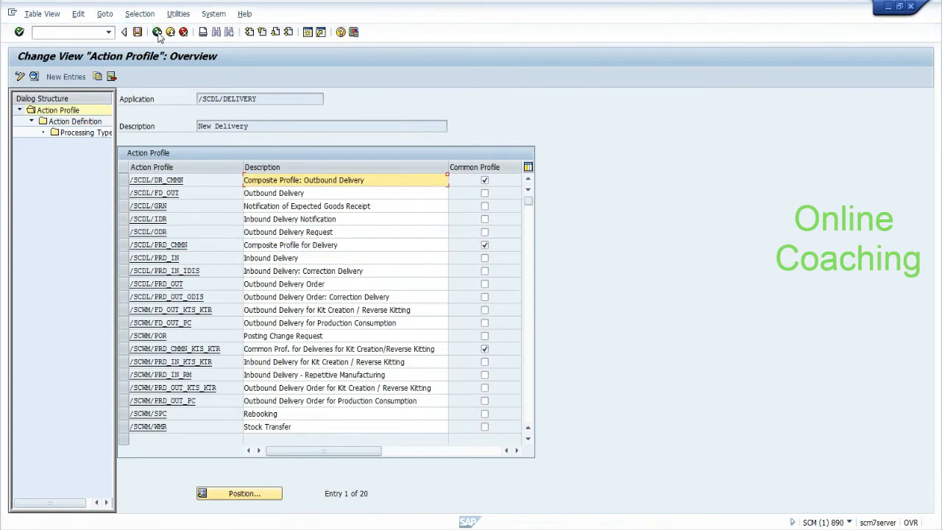
{"action": "left_click", "coordinate": [157, 32]}
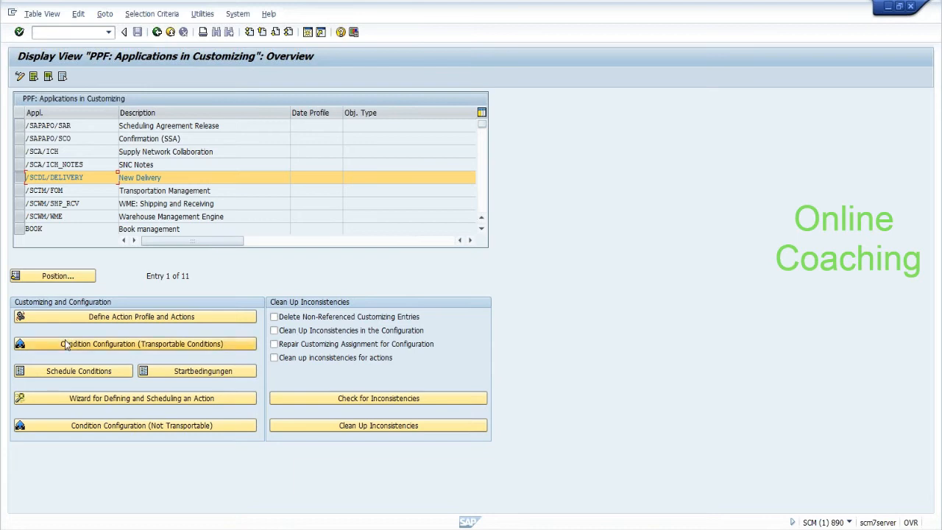
{"action": "left_click", "coordinate": [65, 343]}
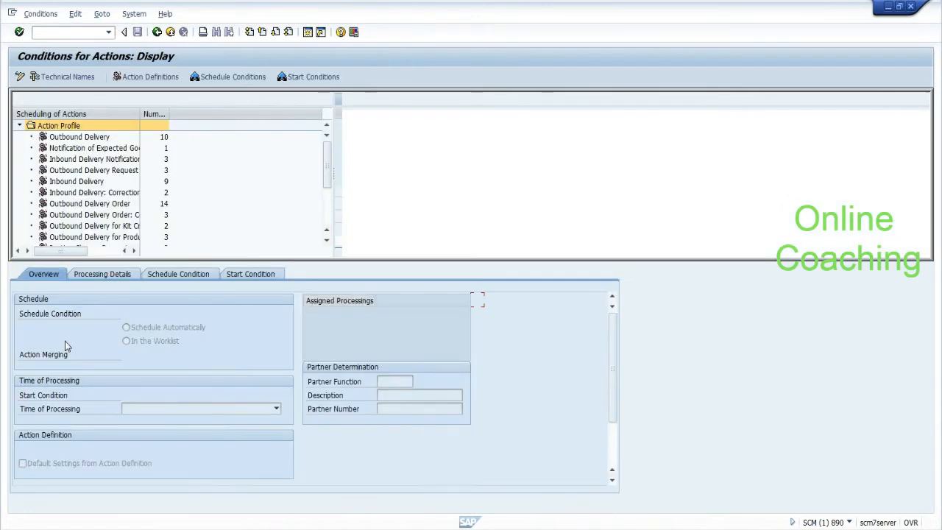
Step: Select the Inbound Delivery profile, switch to change mode and list the addable action definitions
{"action": "left_click", "coordinate": [81, 184]}
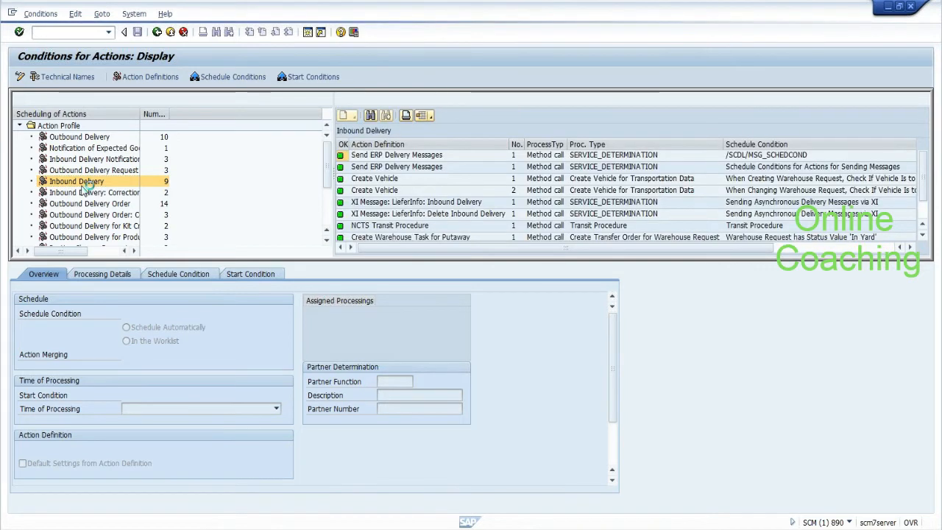
{"action": "left_click", "coordinate": [922, 237]}
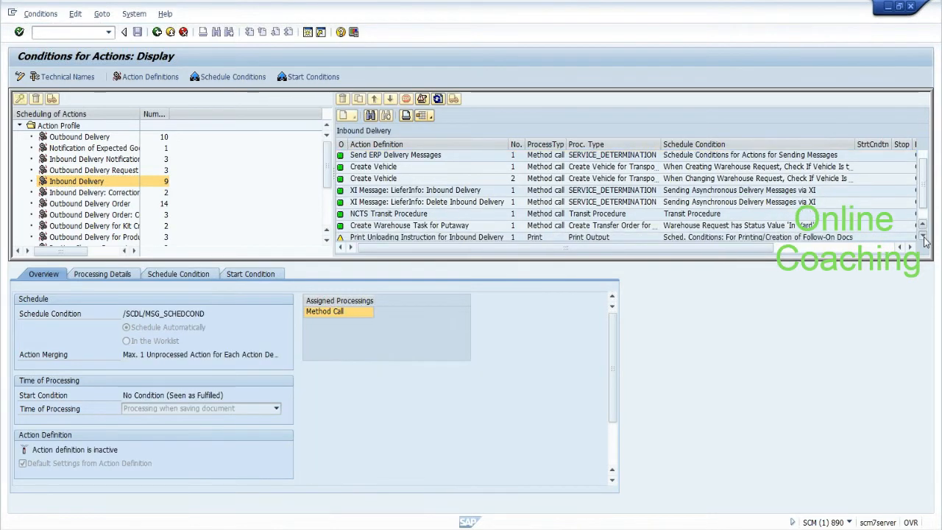
{"action": "left_click", "coordinate": [924, 238]}
{"action": "left_click", "coordinate": [923, 225]}
{"action": "left_click", "coordinate": [923, 225]}
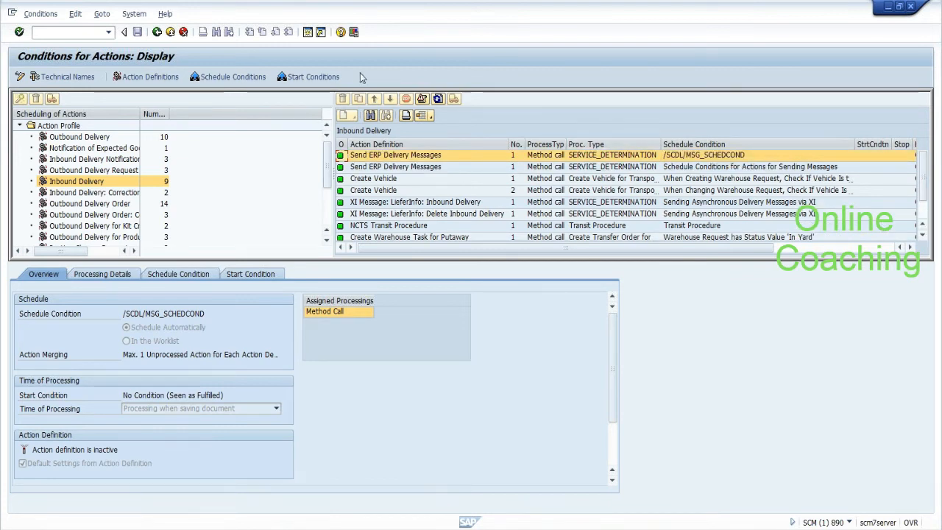
{"action": "left_click", "coordinate": [20, 80]}
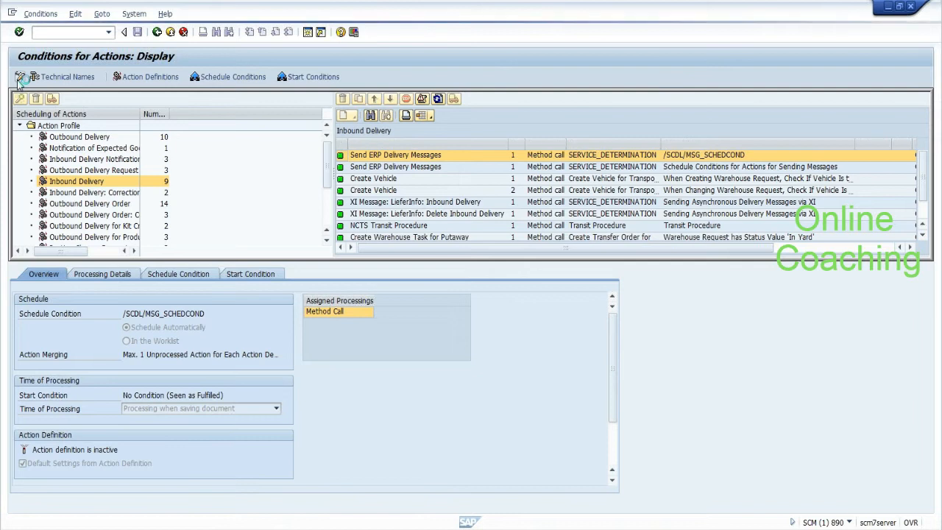
{"action": "left_click", "coordinate": [354, 118]}
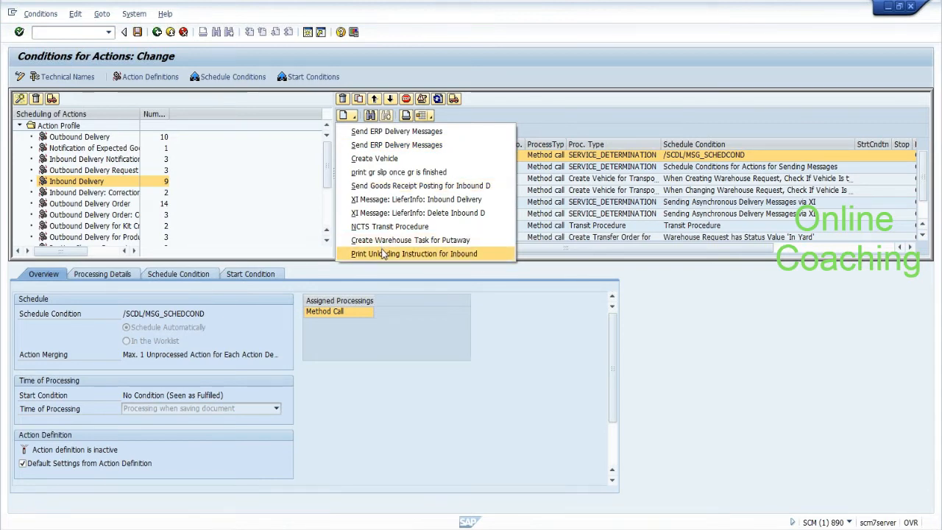
Step: Add 'print gr slip once gr is finished' to Inbound Delivery and review its processing and schedule details
{"action": "left_click", "coordinate": [384, 177]}
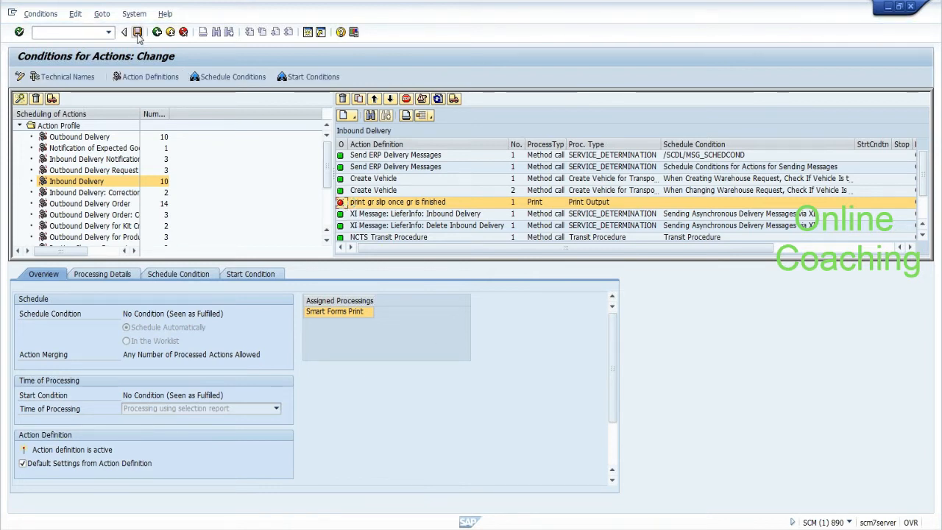
{"action": "left_click", "coordinate": [116, 277]}
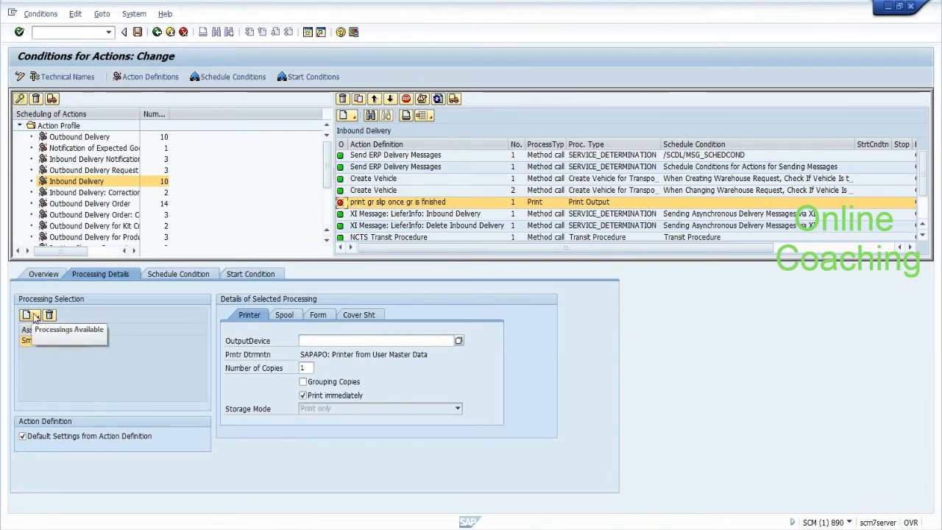
{"action": "left_click", "coordinate": [172, 273]}
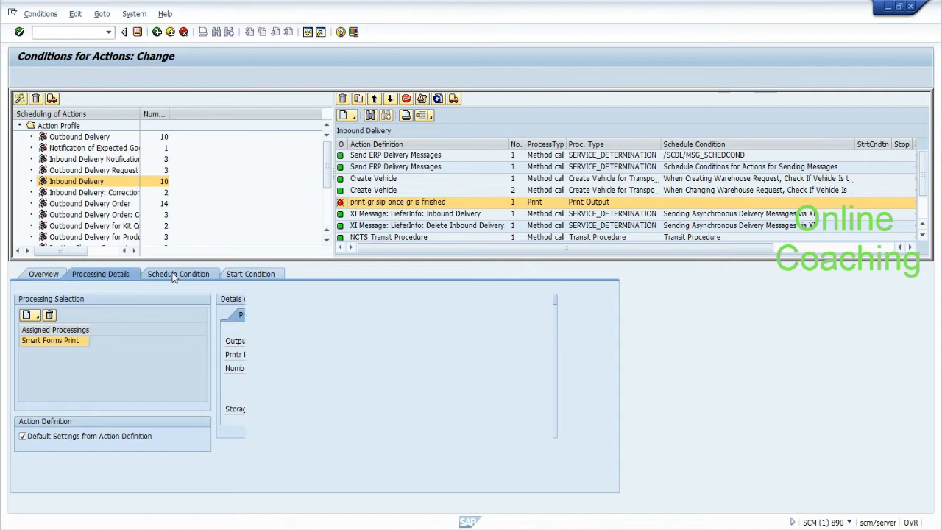
{"action": "left_click", "coordinate": [122, 275]}
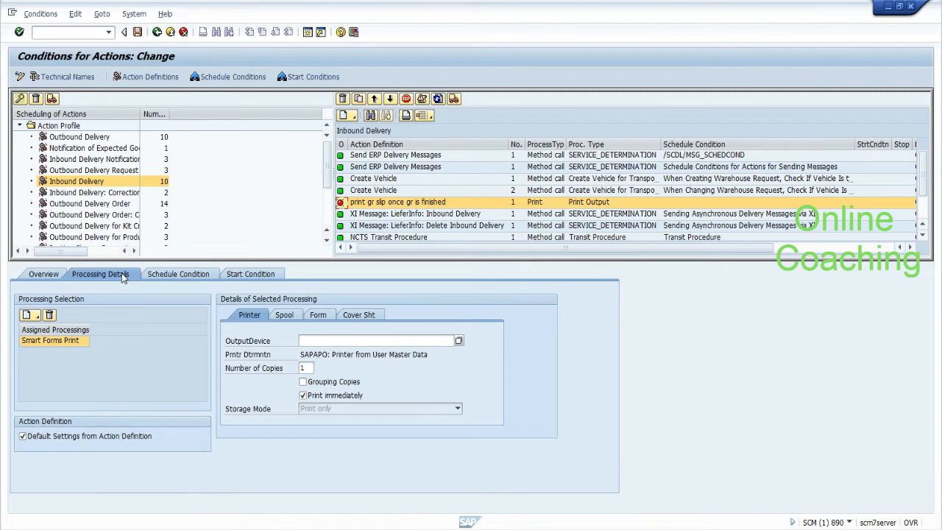
{"action": "left_click", "coordinate": [163, 275]}
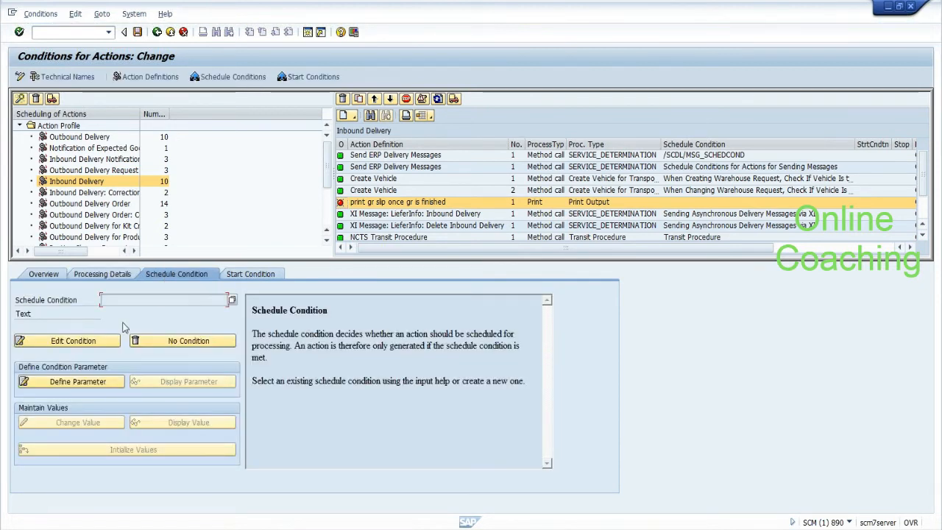
Step: Create schedule condition implementation z_check_gr_status with filter value z_check_gr_com
{"action": "left_click", "coordinate": [95, 349]}
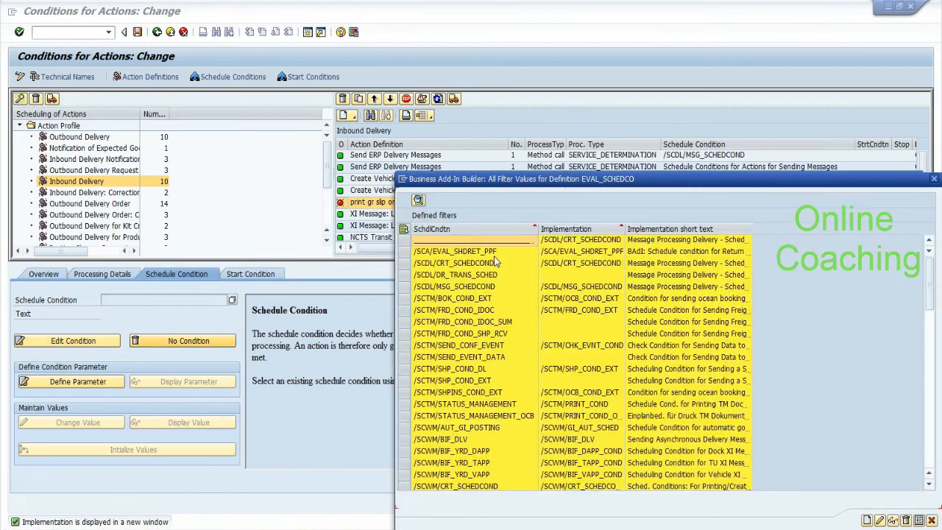
{"action": "left_click_drag", "start_coordinate": [518, 185], "coordinate": [373, 81]}
{"action": "left_click", "coordinate": [785, 323]}
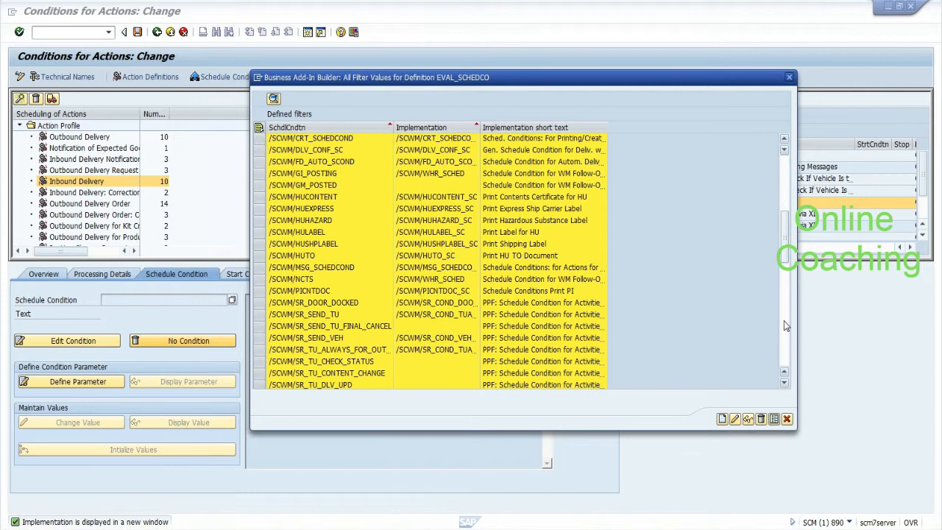
{"action": "left_click", "coordinate": [785, 341]}
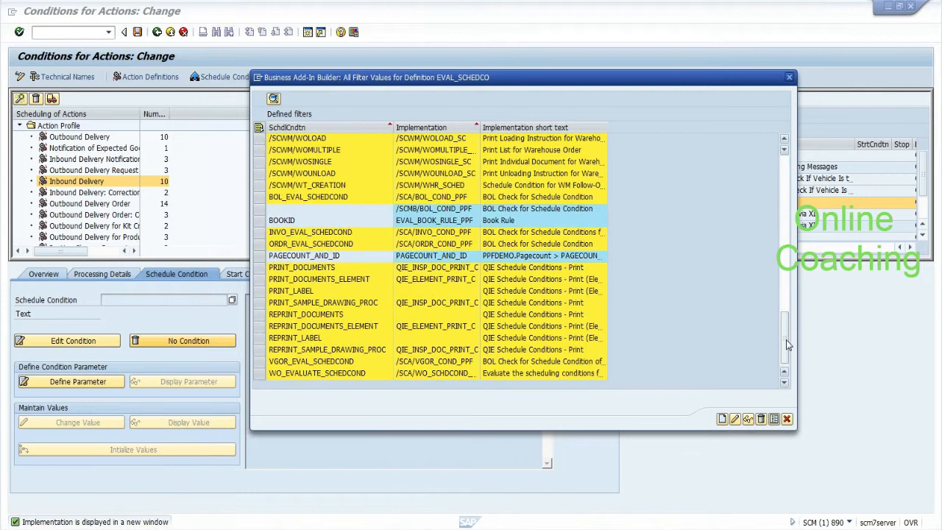
{"action": "left_click", "coordinate": [721, 419]}
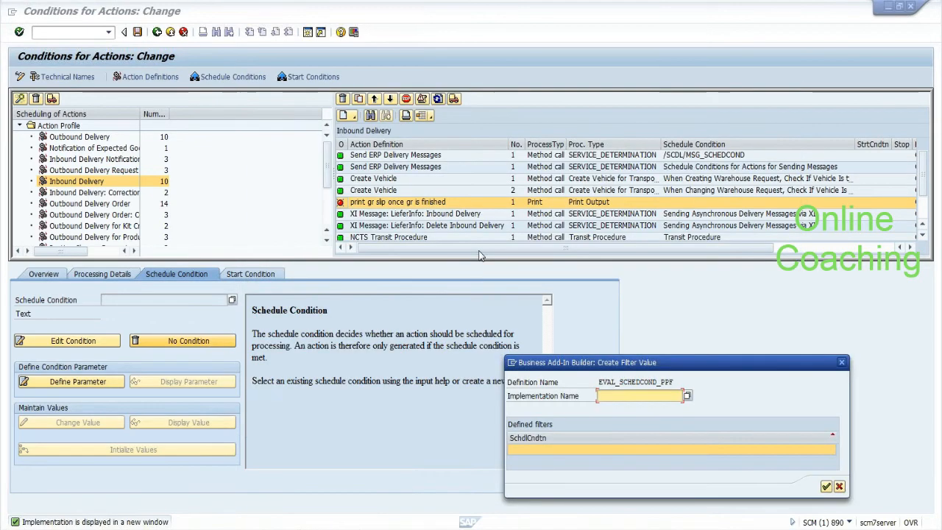
{"action": "type", "text": "z"}
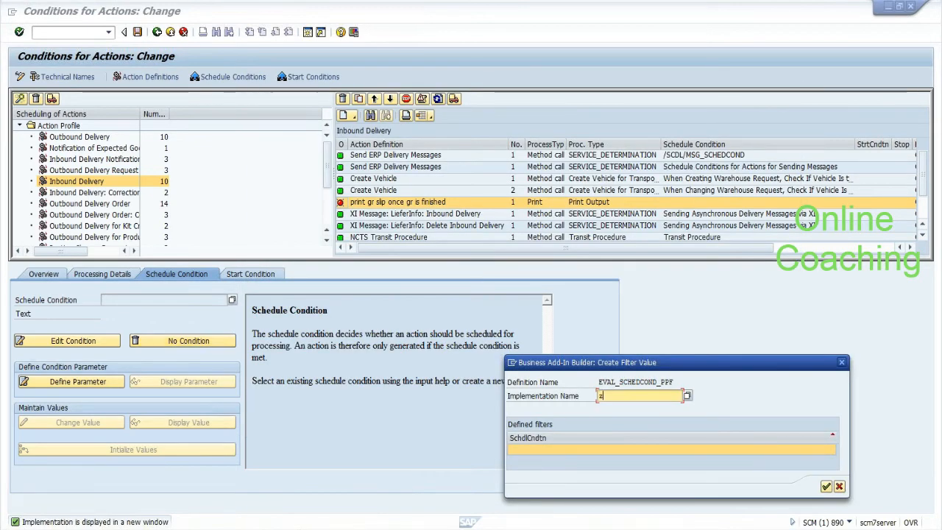
{"action": "type", "text": "_check_gr_status"}
{"action": "left_click", "coordinate": [588, 450]}
{"action": "type", "text": "z_check_"}
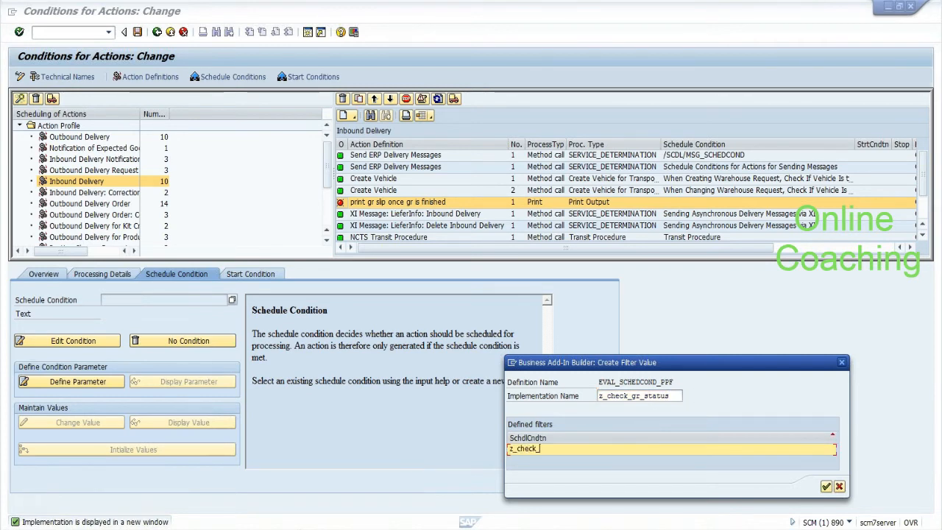
{"action": "type", "text": "gr_com"}
{"action": "left_click", "coordinate": [826, 486]}
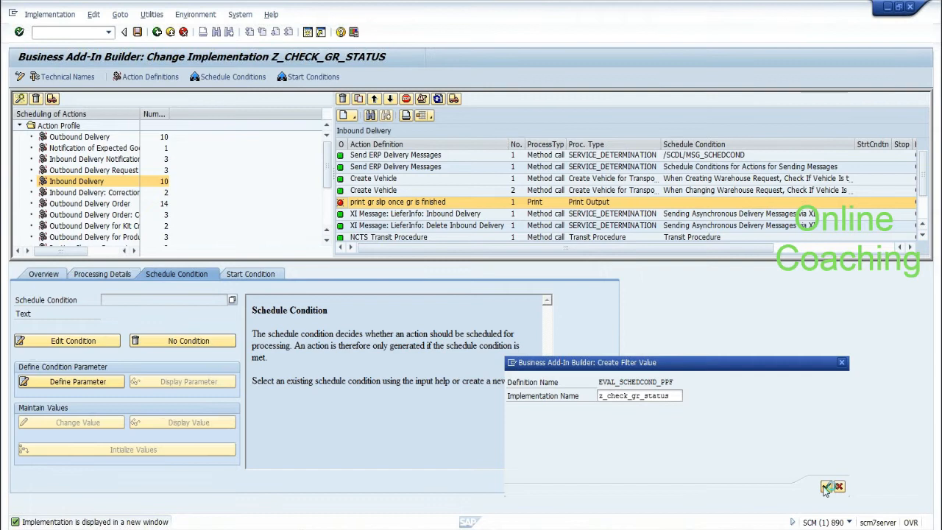
Step: Enter short text 'check gr status' and filter text 'gr status'
{"action": "type", "text": "check gr status"}
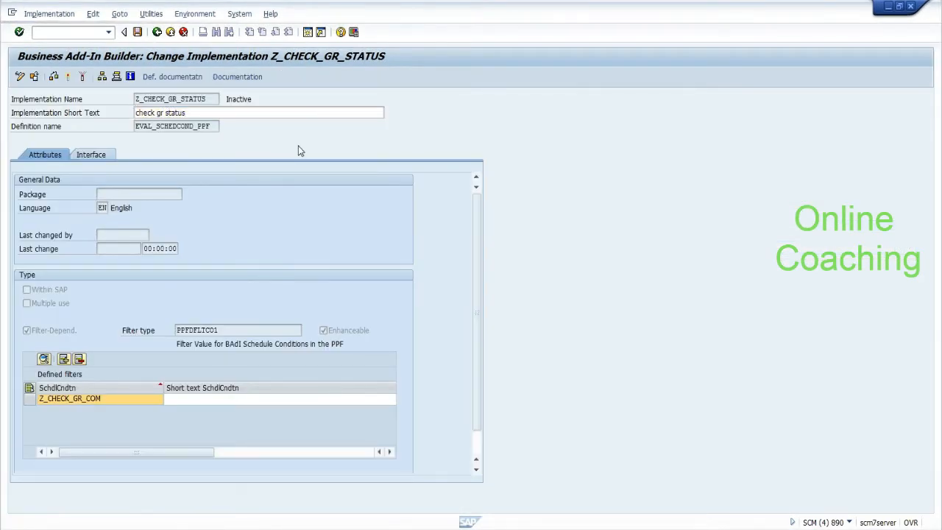
{"action": "left_click", "coordinate": [190, 402]}
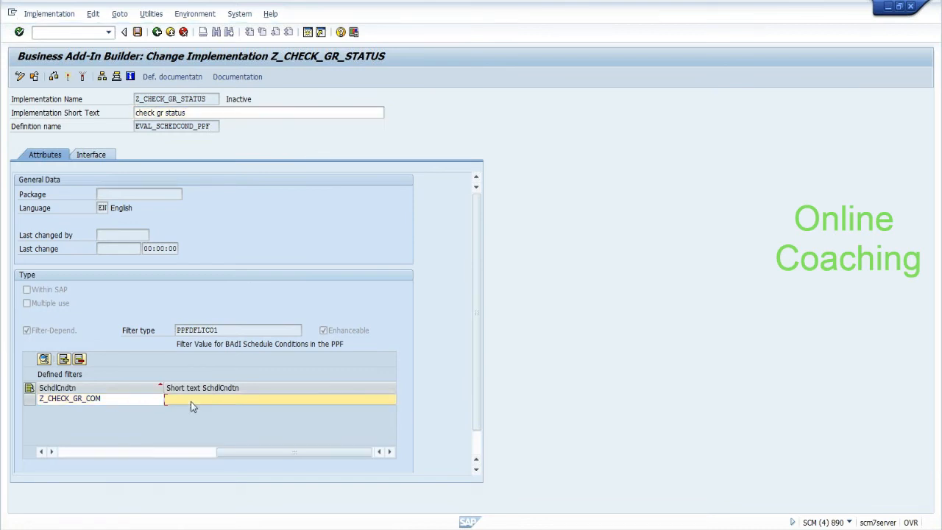
{"action": "type", "text": "gr status"}
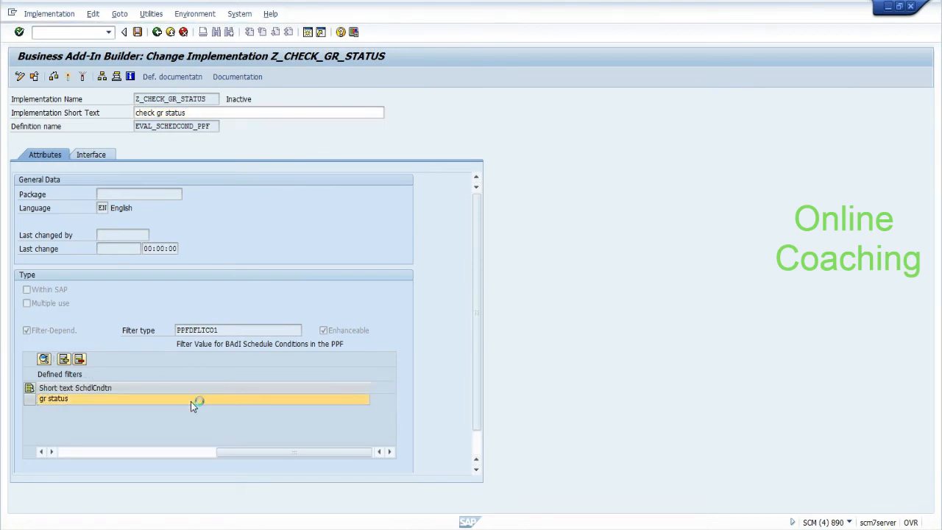
Step: Try saving the implementation as a local object, getting past the developer prompt and Access refused errors
{"action": "key", "text": "ctrl+s"}
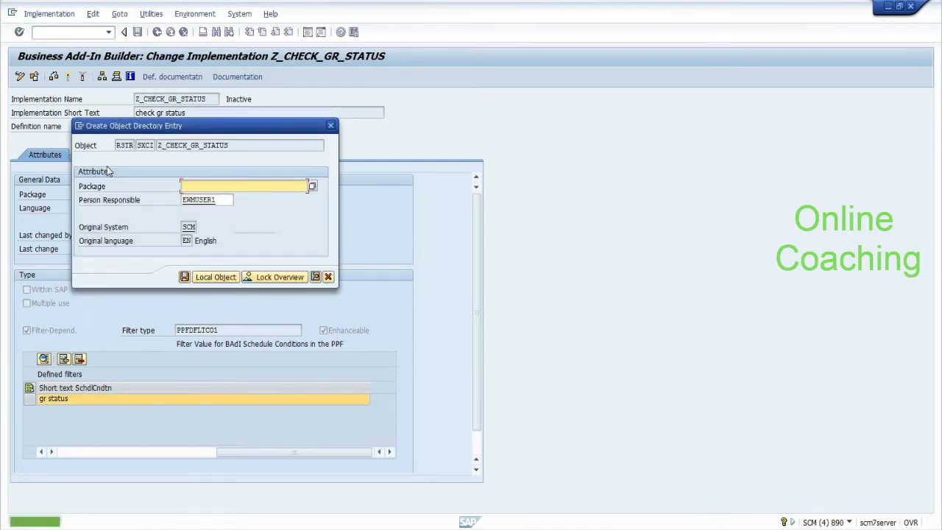
{"action": "left_click", "coordinate": [213, 277]}
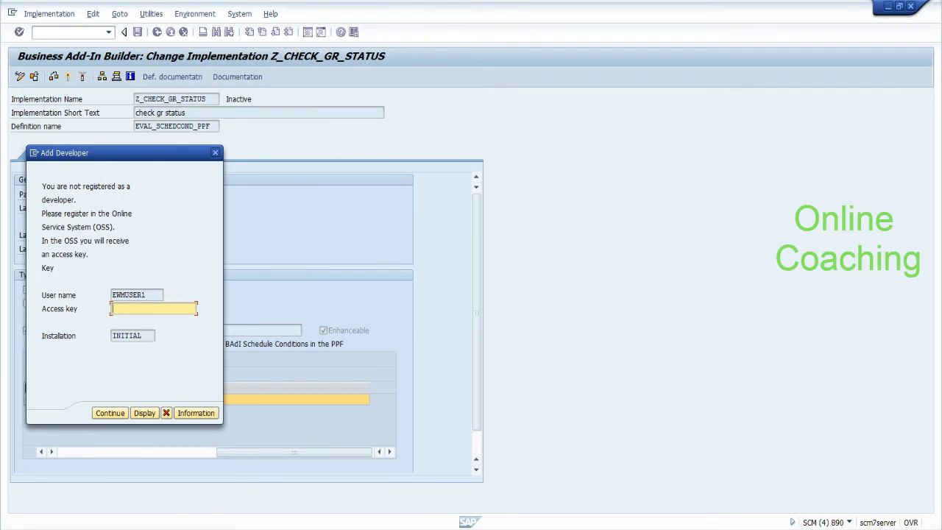
{"action": "left_click", "coordinate": [166, 411]}
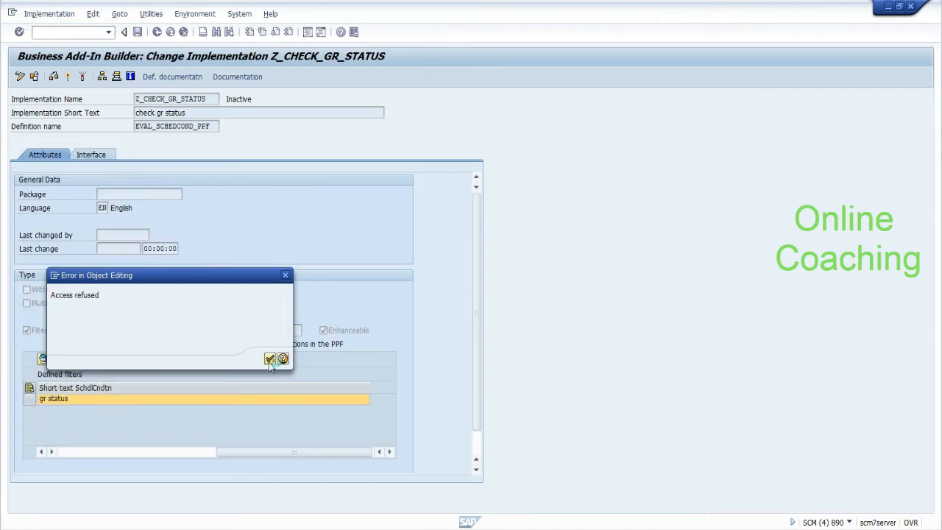
{"action": "left_click", "coordinate": [269, 359]}
{"action": "left_click", "coordinate": [68, 78]}
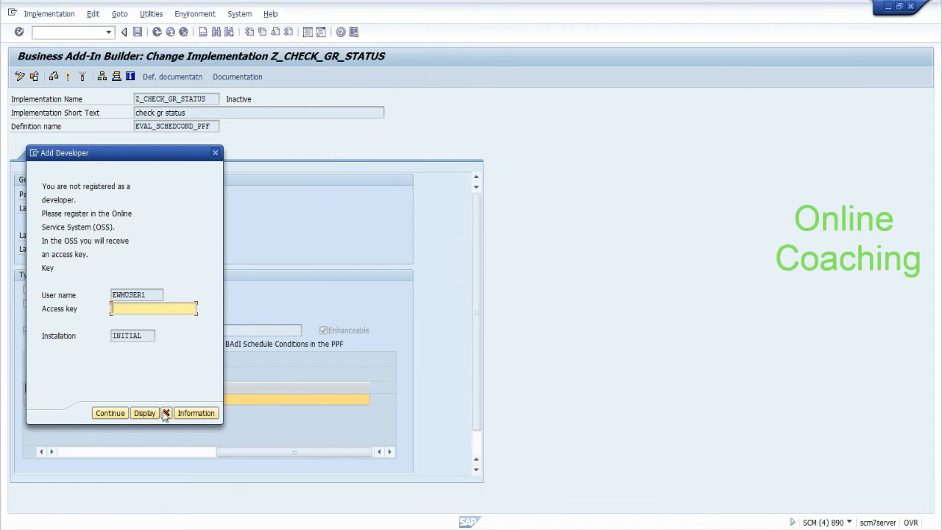
{"action": "left_click", "coordinate": [166, 413]}
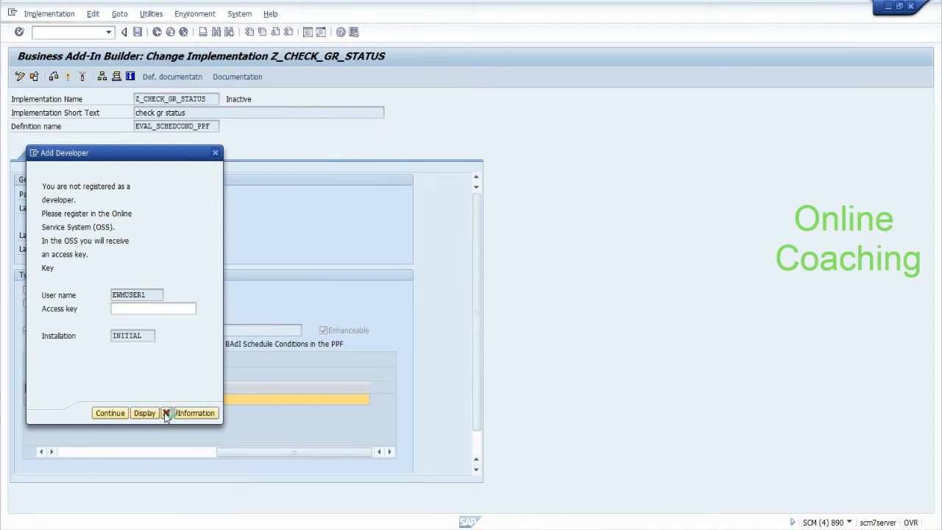
{"action": "left_click", "coordinate": [269, 358]}
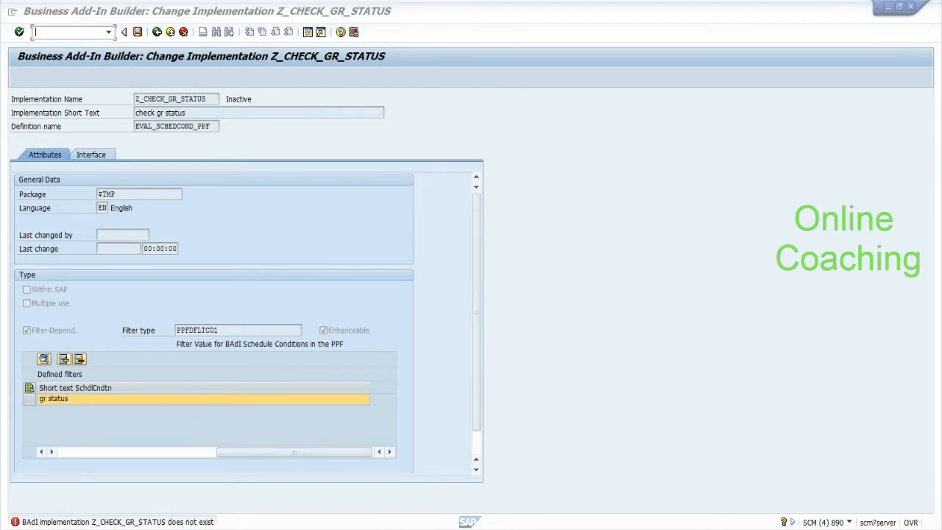
Step: Attempt a separate SCM logon to client 890 with the user name and language EN
{"action": "left_click", "coordinate": [166, 352]}
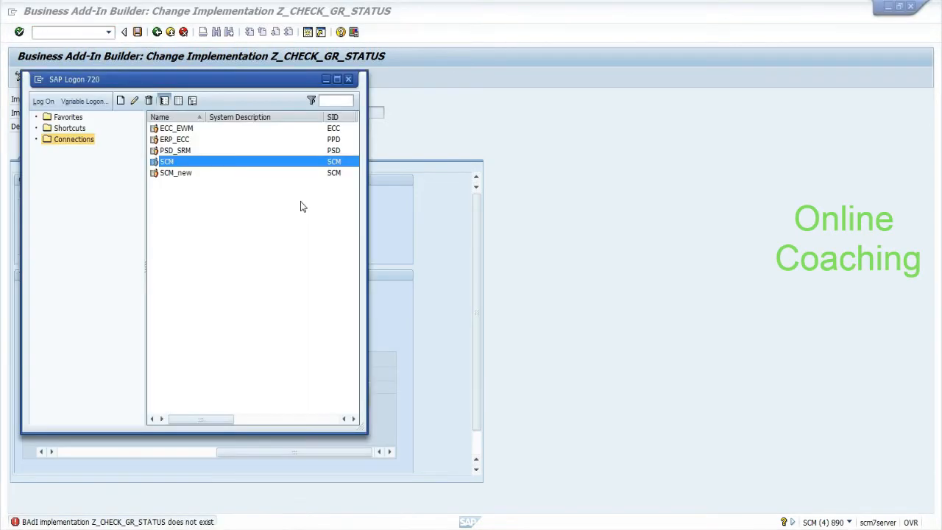
{"action": "double_click", "coordinate": [166, 161]}
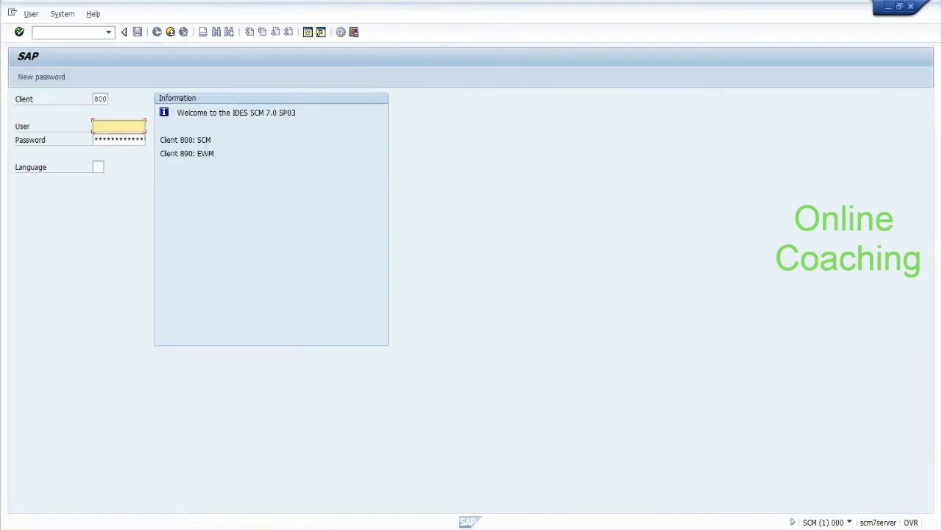
{"action": "type", "text": "890"}
{"action": "key", "text": "Tab"}
{"action": "type", "text": "s"}
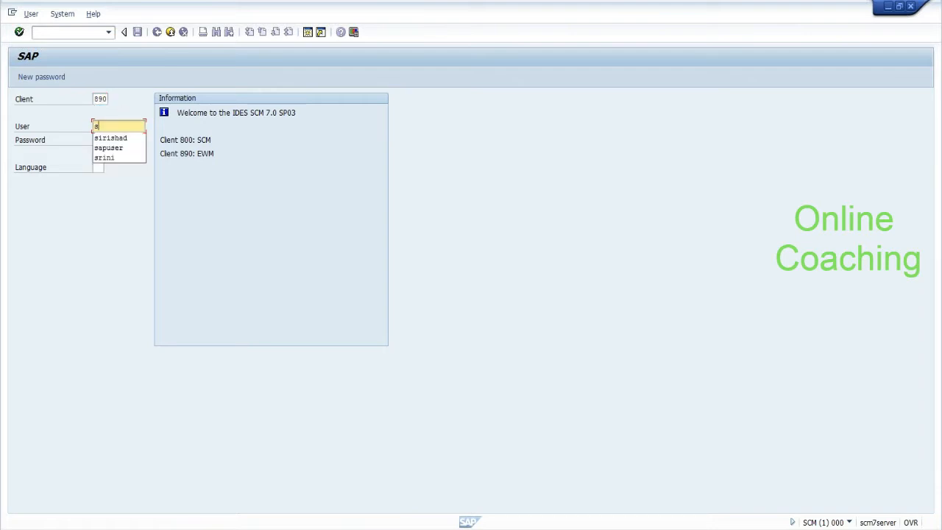
{"action": "type", "text": "apuser"}
{"action": "key", "text": "Tab"}
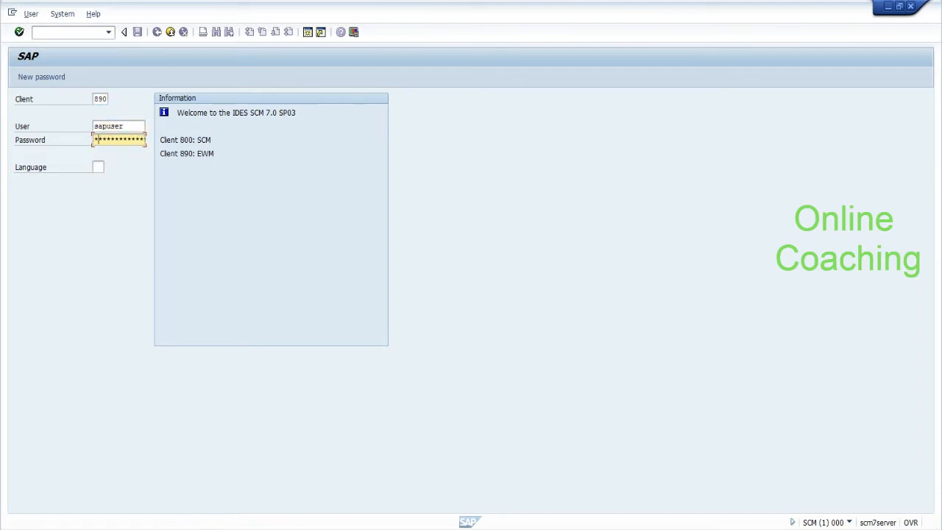
{"action": "key", "text": "Tab"}
{"action": "type", "text": "EN"}
{"action": "key", "text": "Return"}
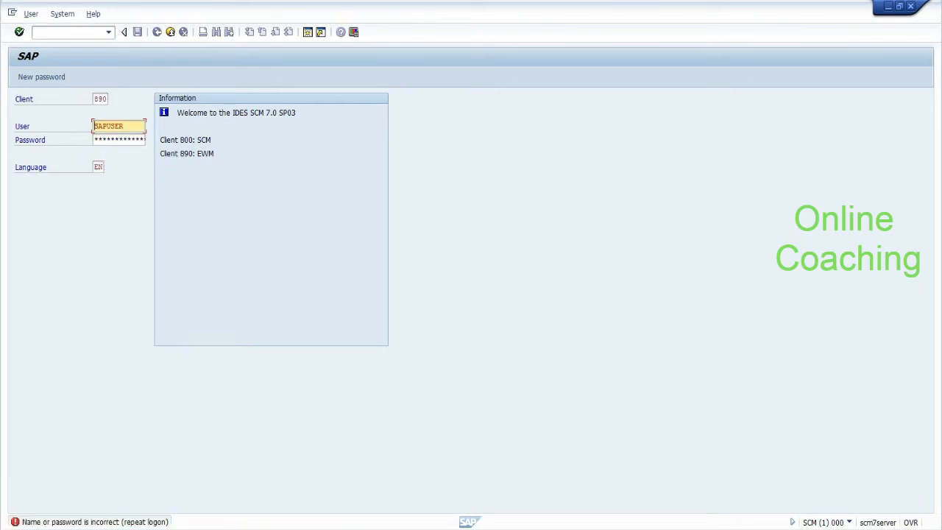
Step: Return to the BAdI session and open user maintenance in a new session with /osu01
{"action": "key", "text": "alt+Tab"}
{"action": "double_click", "coordinate": [167, 161]}
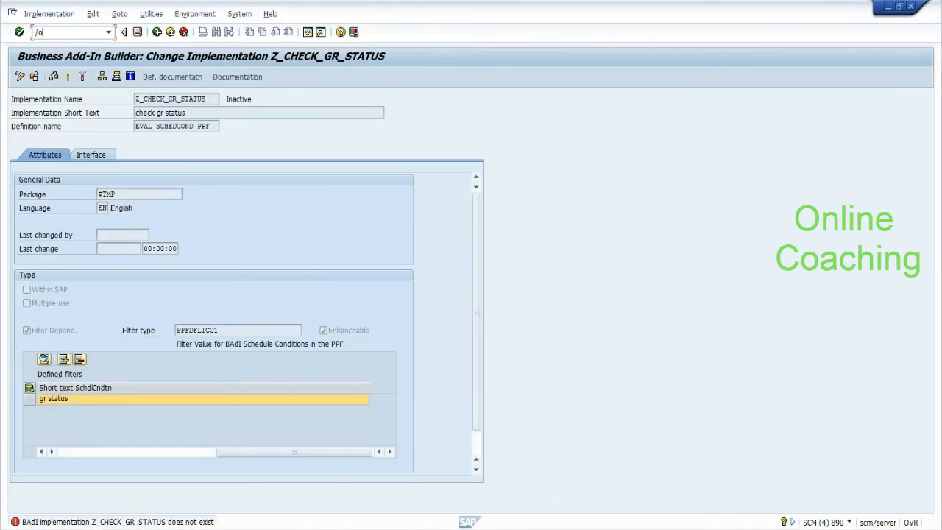
{"action": "type", "text": "/osu01"}
{"action": "key", "text": "Return"}
Step: Browse table DEVACCESS in SE11 for the user's developer access key entries
{"action": "left_click", "coordinate": [85, 33]}
{"action": "type", "text": "/nse11"}
{"action": "key", "text": "Return"}
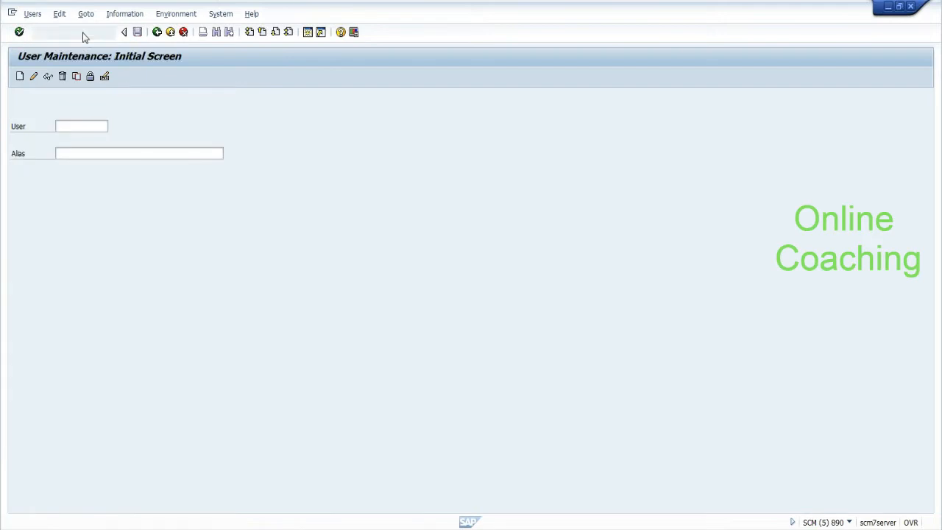
{"action": "type", "text": "dev"}
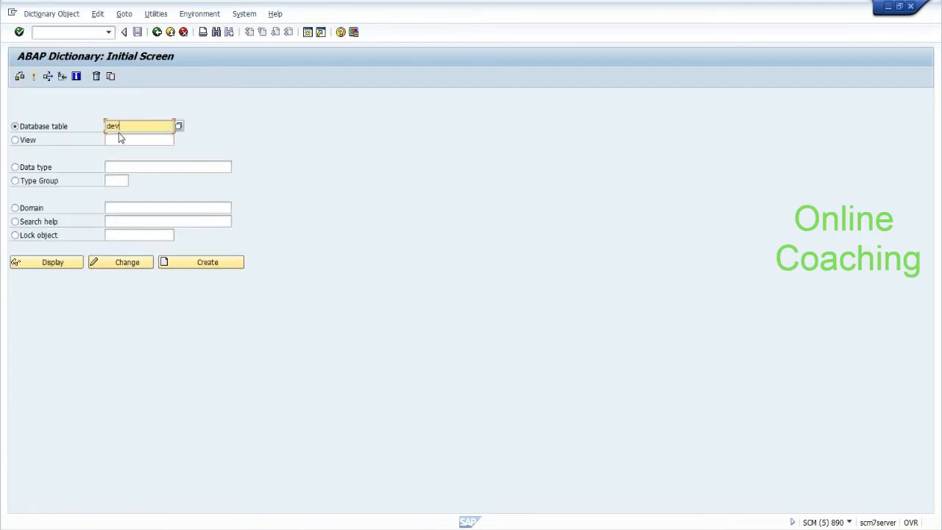
{"action": "type", "text": "access"}
{"action": "left_click", "coordinate": [62, 268]}
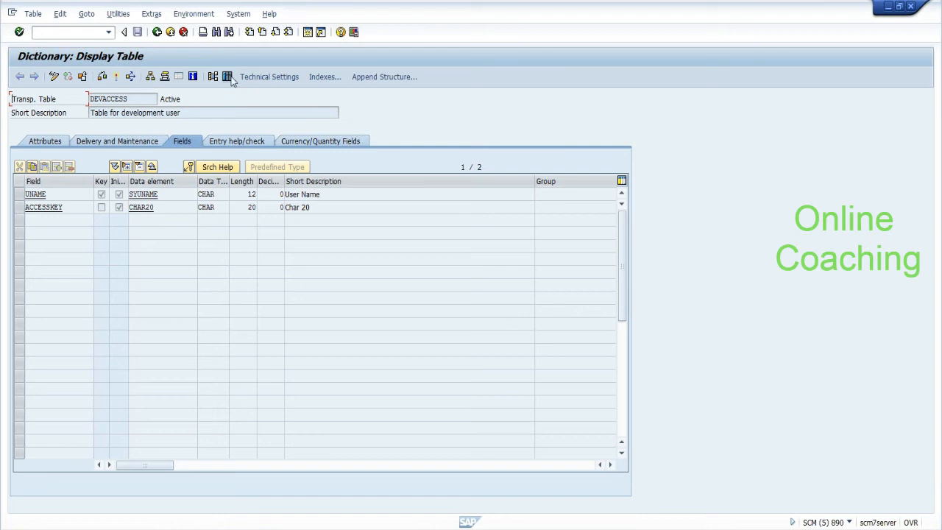
{"action": "left_click", "coordinate": [230, 77]}
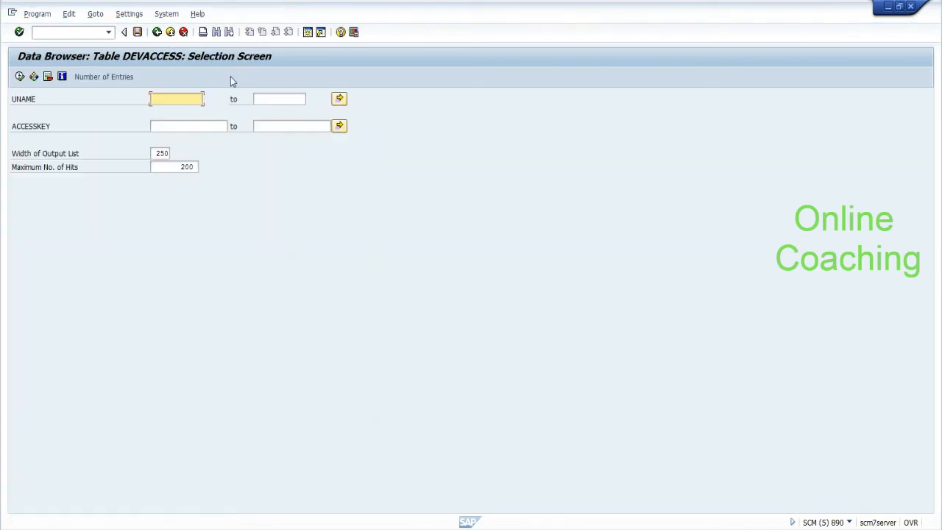
{"action": "type", "text": "sapuser"}
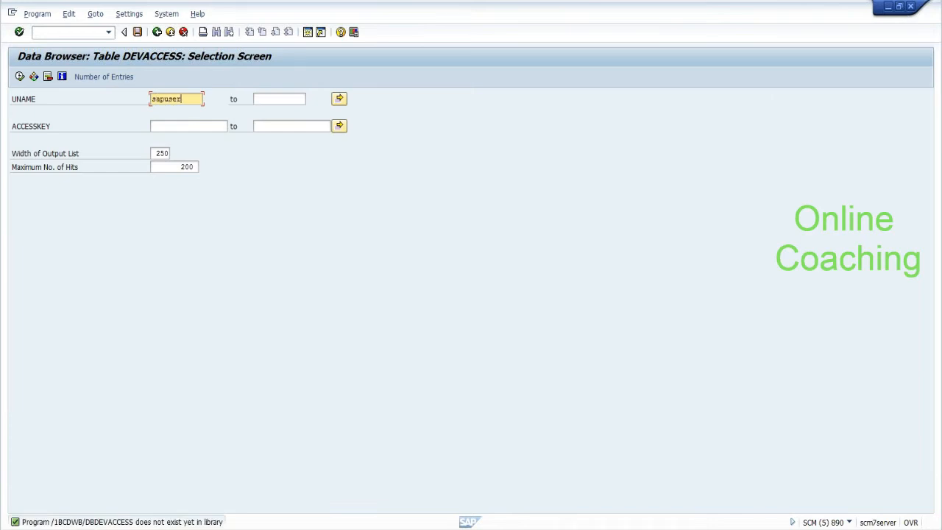
{"action": "left_click", "coordinate": [20, 78]}
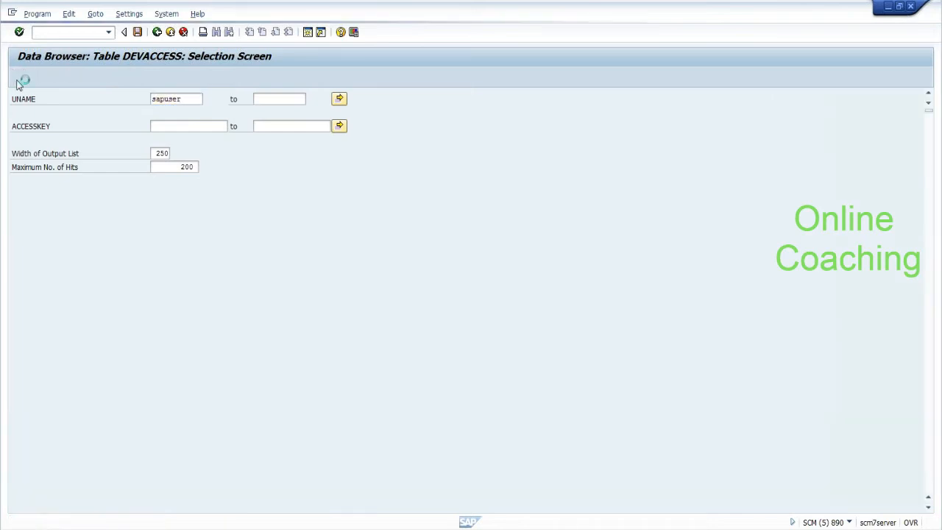
{"action": "left_click", "coordinate": [159, 33]}
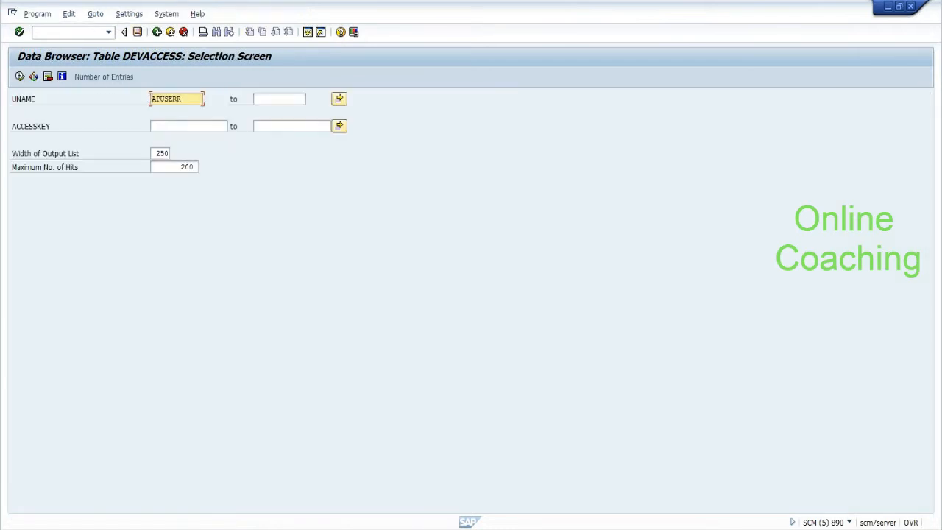
{"action": "type", "text": "R"}
{"action": "left_click", "coordinate": [20, 76]}
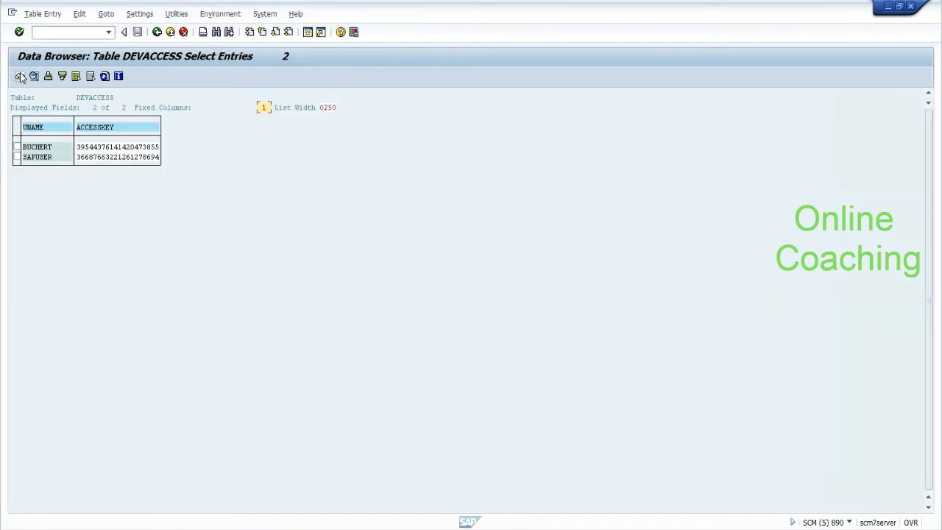
{"action": "left_click", "coordinate": [57, 157]}
Step: In SU01, set a new initial logon password for the user, save, and bring up SAP Logon
{"action": "left_click", "coordinate": [61, 34]}
{"action": "type", "text": "/nsu01"}
{"action": "key", "text": "Return"}
{"action": "type", "text": "sapuser"}
{"action": "left_click", "coordinate": [34, 76]}
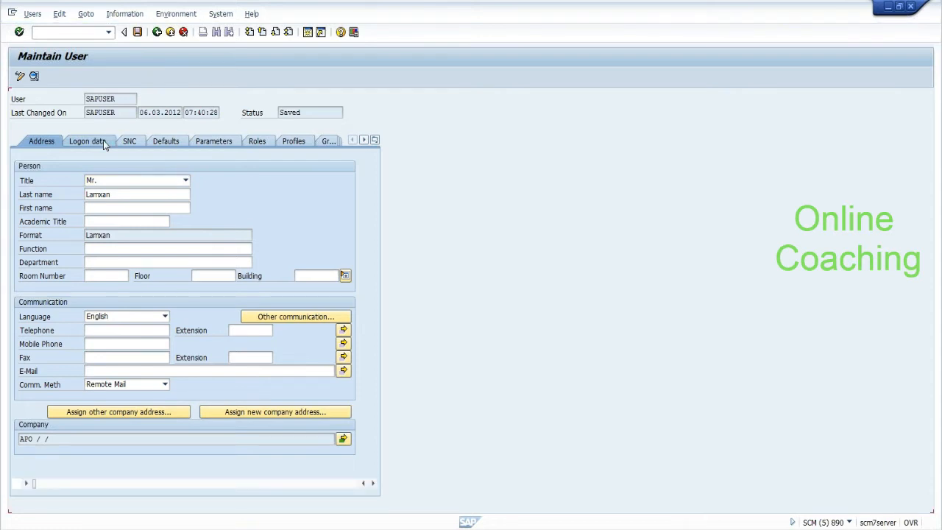
{"action": "left_click", "coordinate": [104, 143]}
{"action": "left_click", "coordinate": [127, 221]}
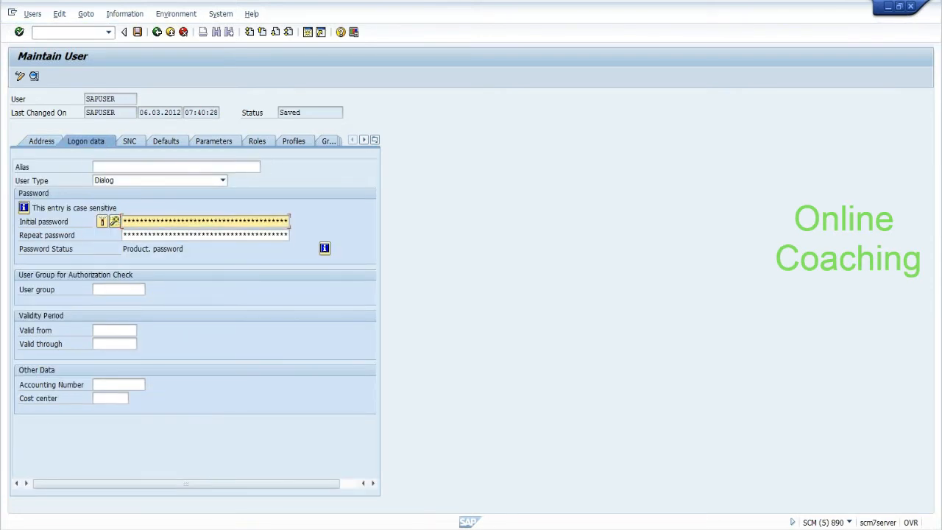
{"action": "key", "text": "Tab"}
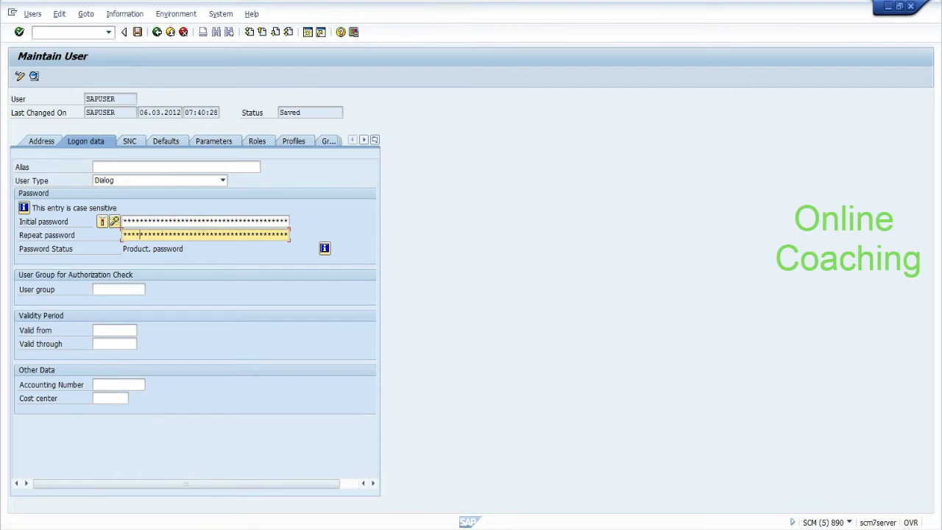
{"action": "left_click", "coordinate": [138, 33]}
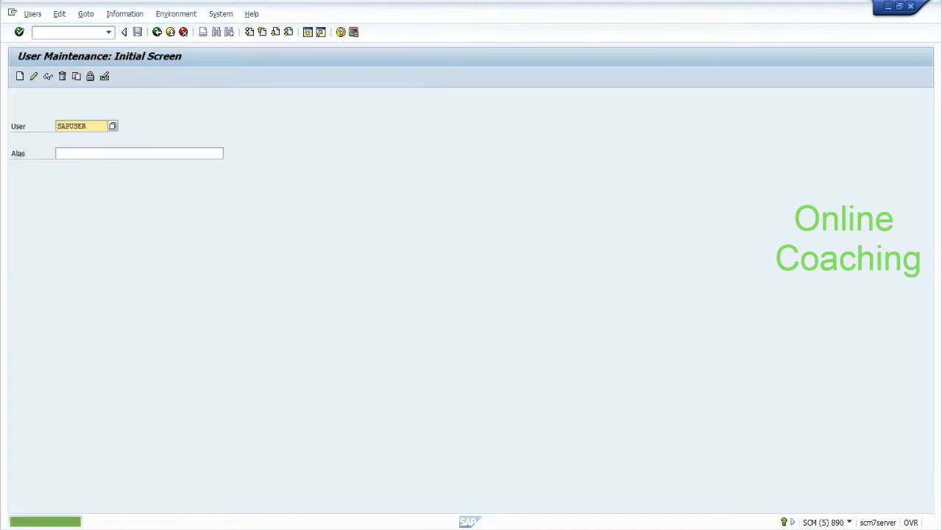
{"action": "left_click", "coordinate": [247, 528]}
{"action": "left_click", "coordinate": [172, 308]}
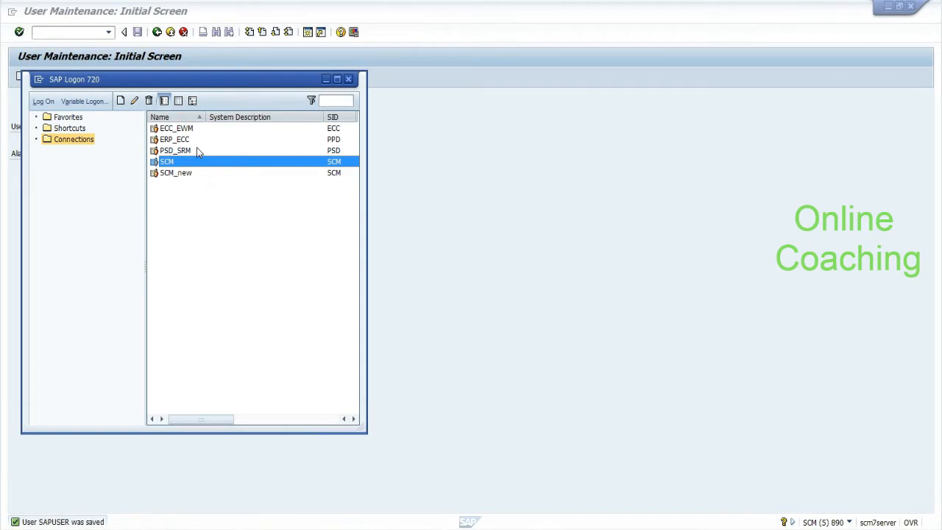
Step: Log on to SCM with the suggested user, client 890 and language EN
{"action": "key", "text": "Return"}
{"action": "type", "text": "sa"}
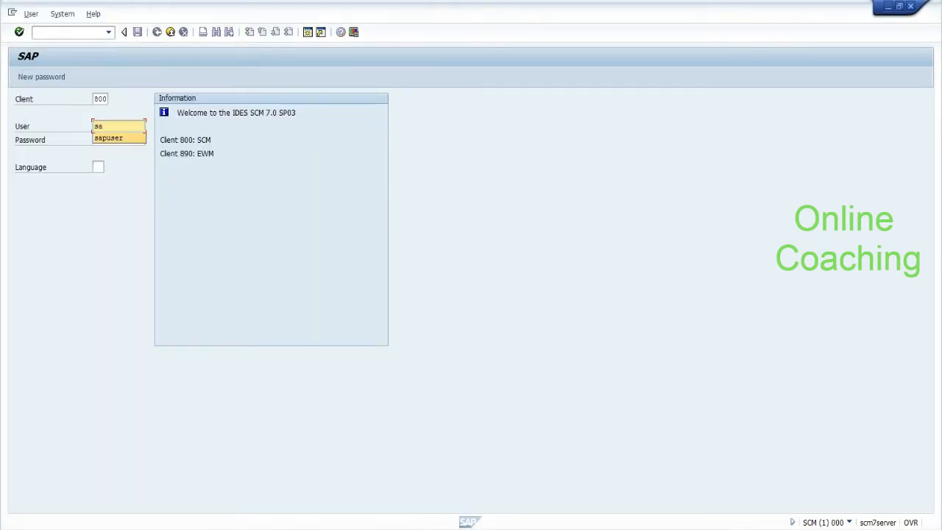
{"action": "key", "text": "Tab"}
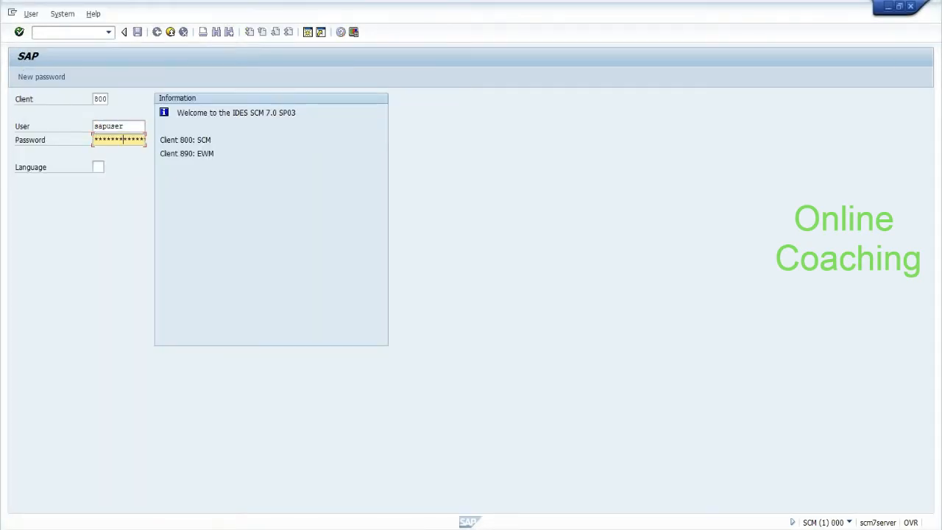
{"action": "left_click", "coordinate": [102, 98]}
{"action": "type", "text": "890"}
{"action": "key", "text": "Tab"}
{"action": "key", "text": "Tab"}
{"action": "key", "text": "Tab"}
{"action": "type", "text": "en"}
{"action": "key", "text": "Return"}
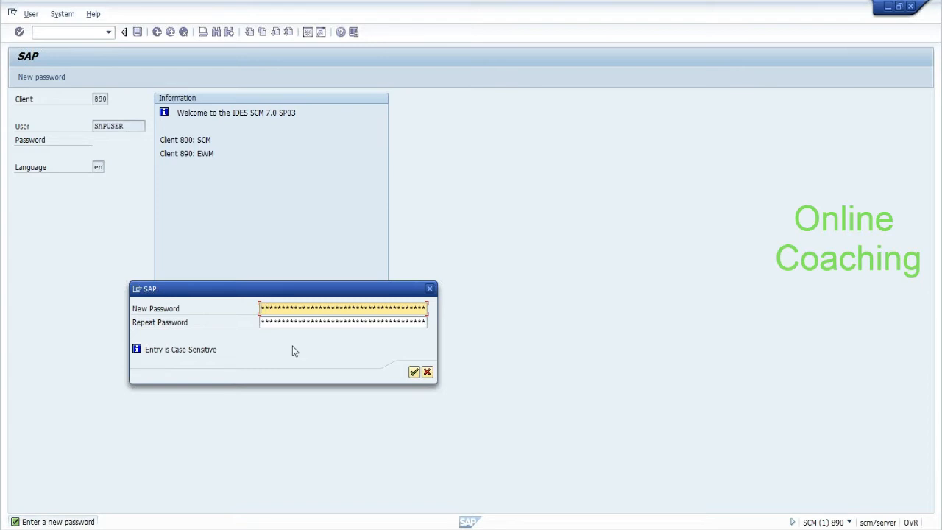
Step: Set the new logon password and repeat it to confirm
{"action": "type", "text": "*****"}
{"action": "key", "text": "Tab"}
{"action": "type", "text": "**"}
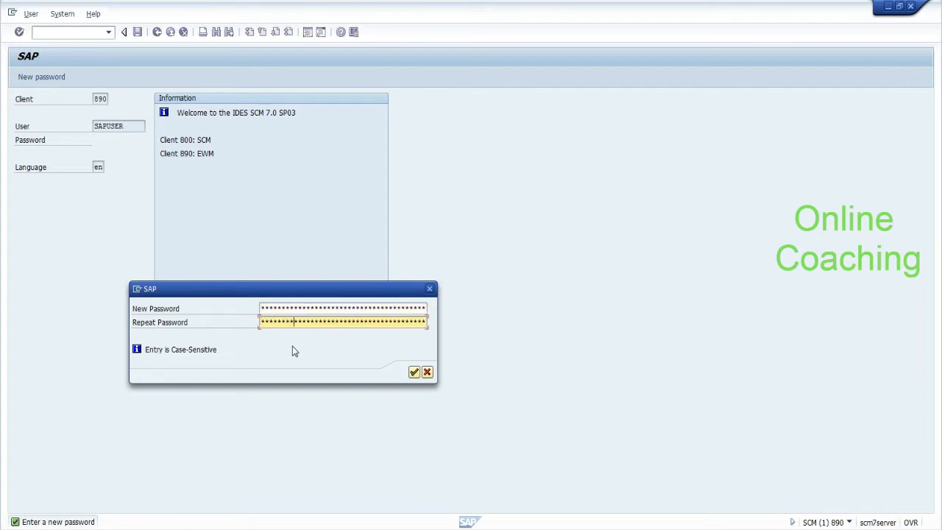
{"action": "key", "text": "Return"}
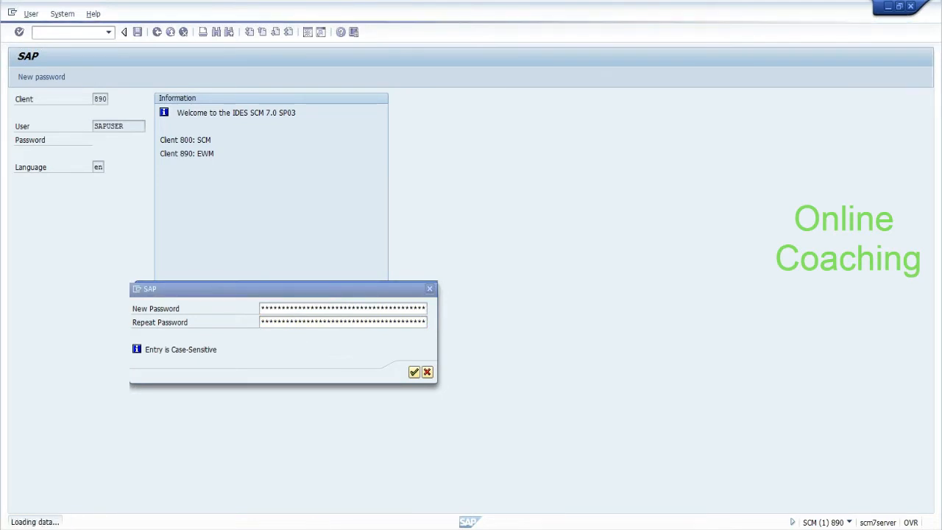
Step: Bring the Business Add-In Builder window forward and leave the BAdI implementation screen
{"action": "left_click", "coordinate": [251, 529]}
{"action": "left_click", "coordinate": [248, 456]}
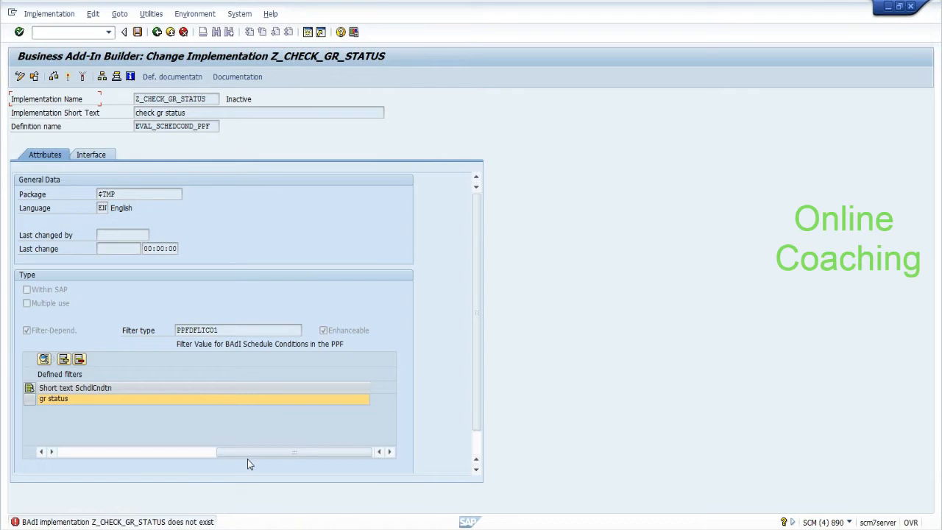
{"action": "left_click", "coordinate": [156, 31]}
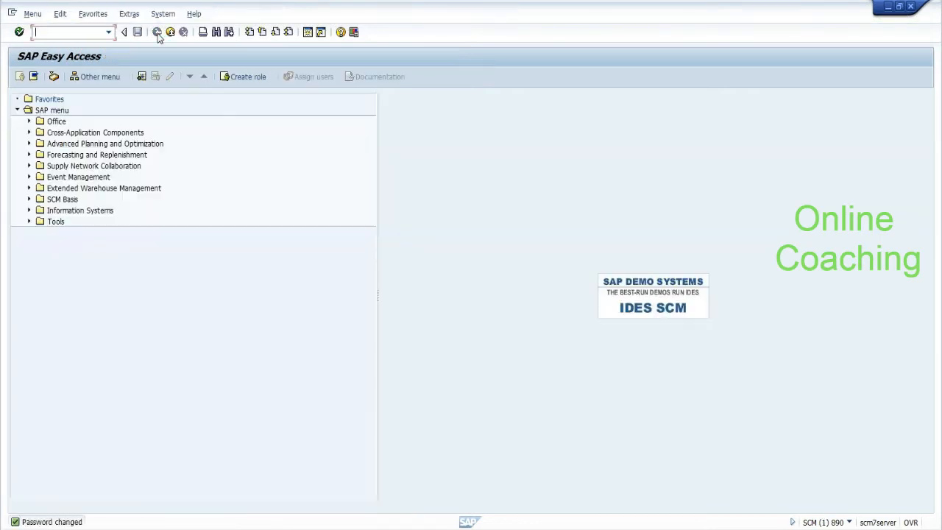
{"action": "mouse_move", "coordinate": [250, 529]}
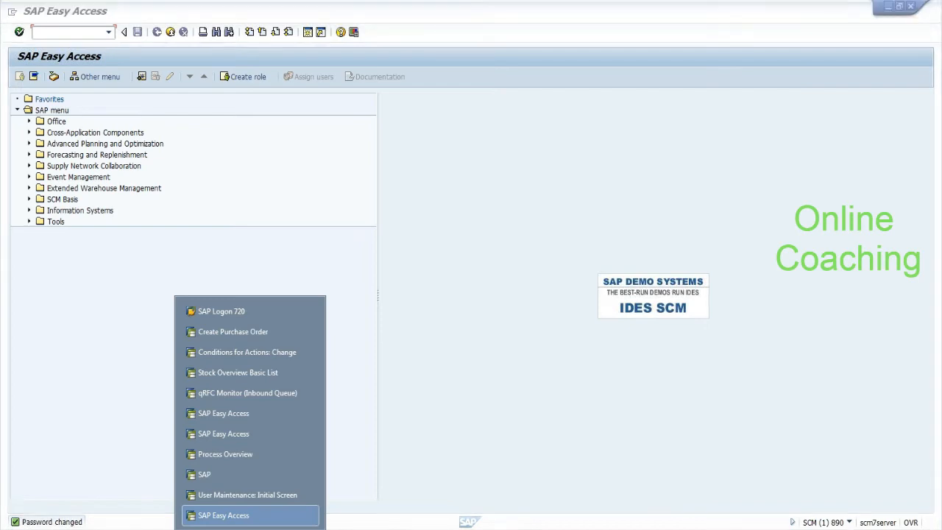
Step: Start transaction SPPFCAD from the SAP Easy Access window
{"action": "left_click", "coordinate": [219, 517]}
{"action": "left_click", "coordinate": [849, 522]}
{"action": "left_click", "coordinate": [696, 395]}
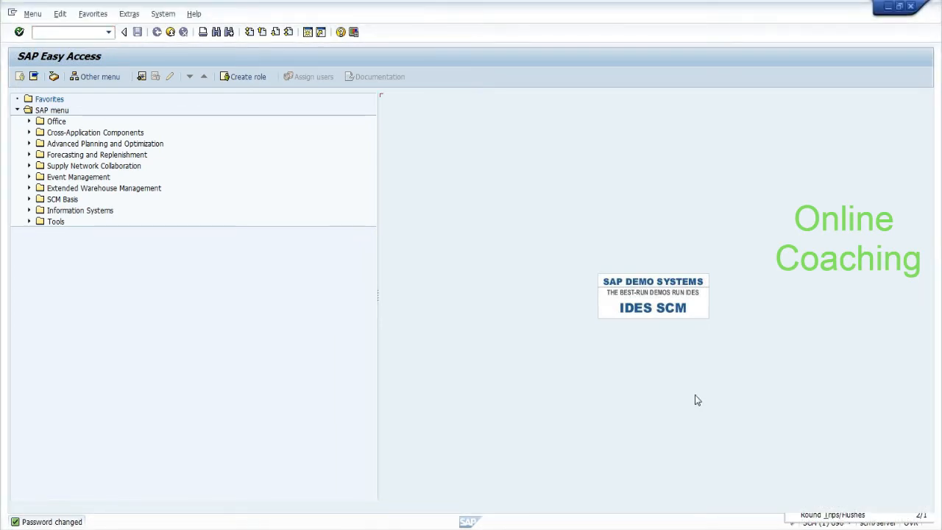
{"action": "type", "text": "sppfcad"}
{"action": "key", "text": "Return"}
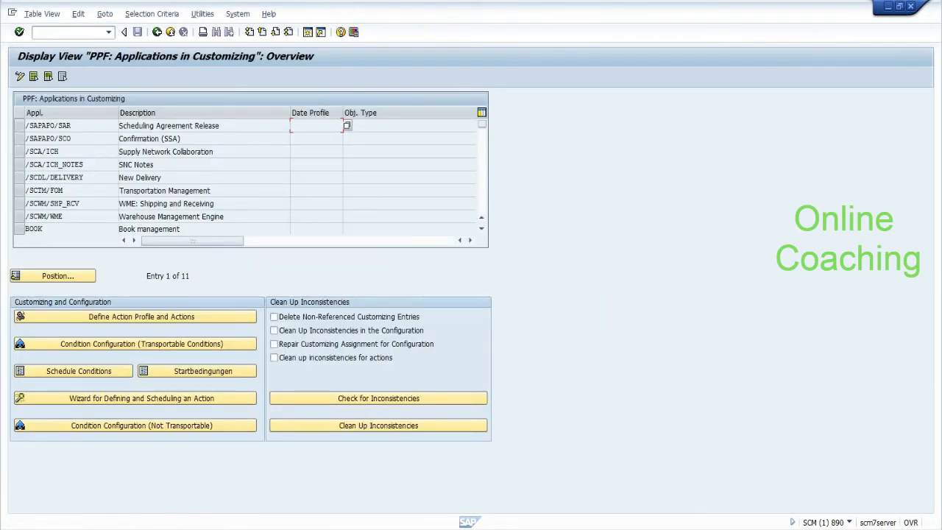
Step: Open /SCDL/DELIVERY transportable conditions in change mode and list the Inbound Delivery actions
{"action": "left_click", "coordinate": [20, 178]}
{"action": "left_click", "coordinate": [75, 345]}
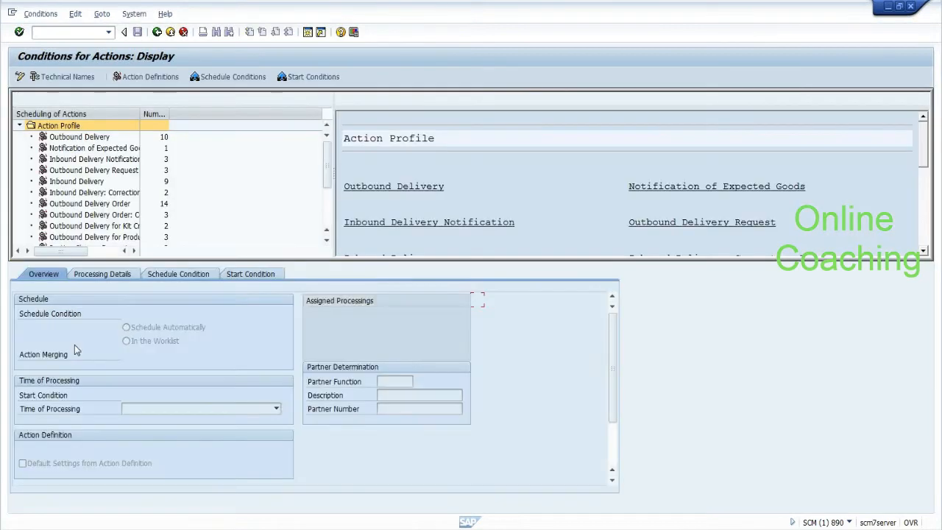
{"action": "left_click", "coordinate": [20, 77]}
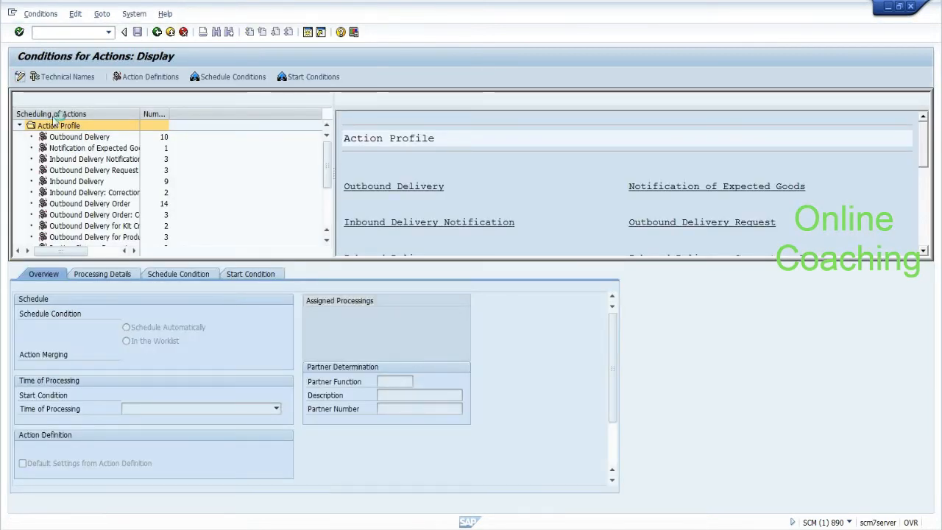
{"action": "left_click", "coordinate": [68, 182]}
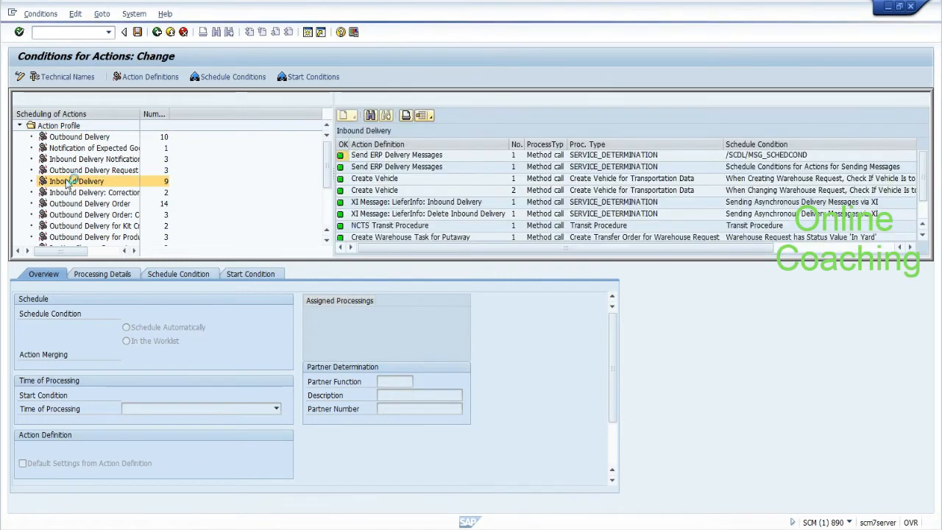
{"action": "left_click", "coordinate": [922, 235]}
{"action": "left_click", "coordinate": [922, 236]}
{"action": "left_click", "coordinate": [923, 223]}
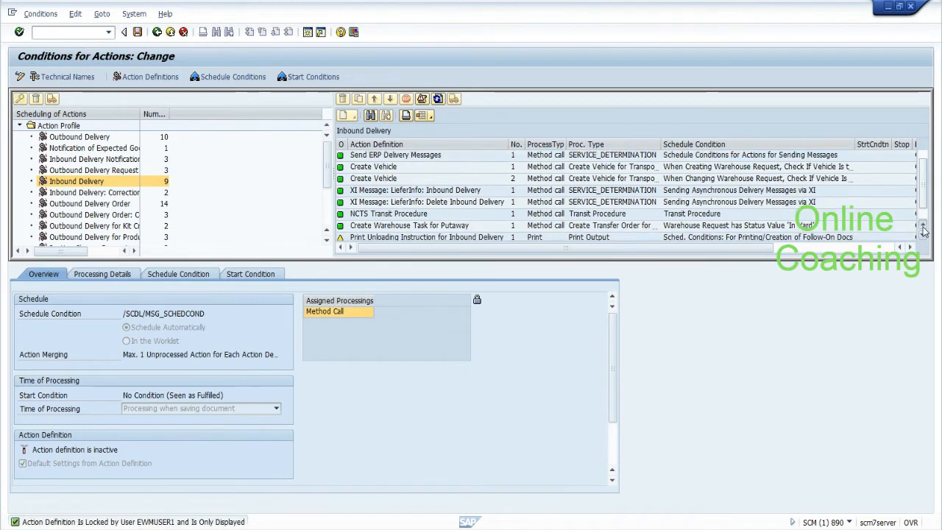
{"action": "left_click", "coordinate": [923, 223]}
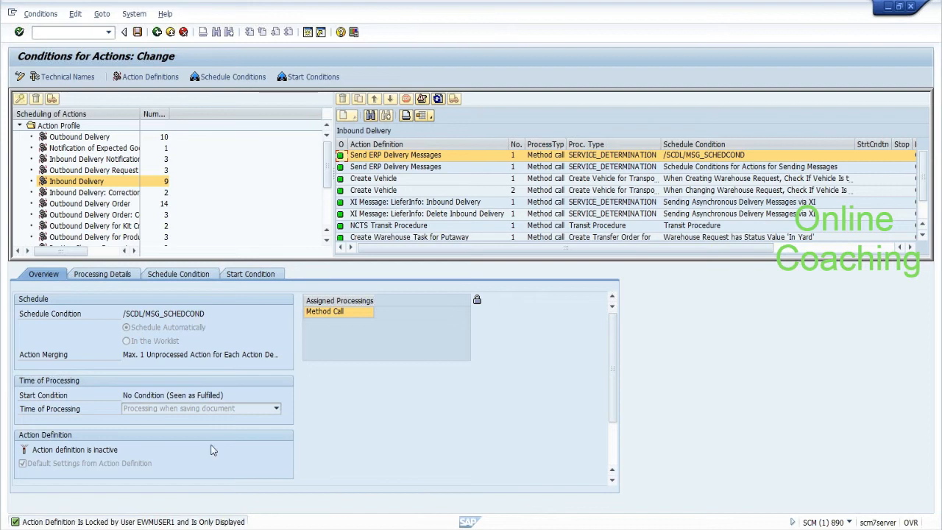
Step: Bring the ECC client 800 Process Overview window to the front
{"action": "left_click", "coordinate": [250, 529]}
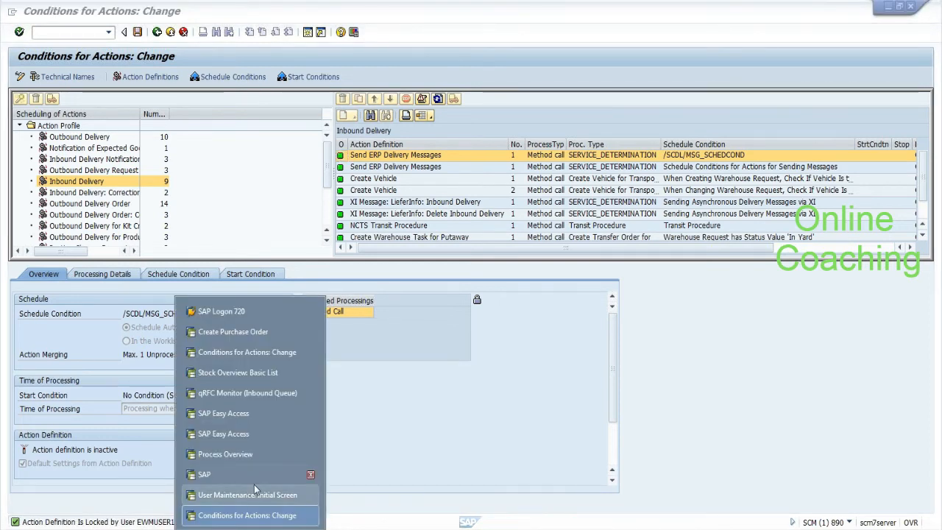
{"action": "left_click", "coordinate": [254, 473]}
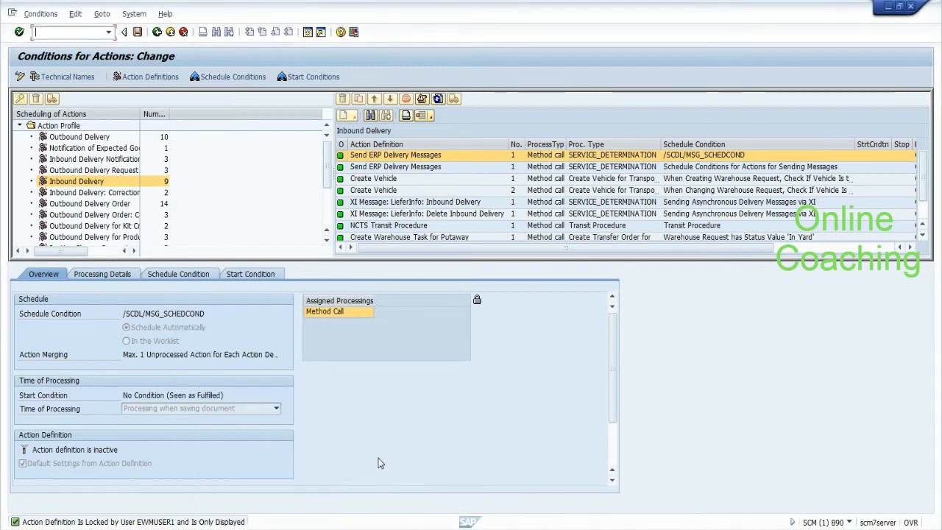
{"action": "mouse_move", "coordinate": [159, 529]}
{"action": "left_click", "coordinate": [250, 528]}
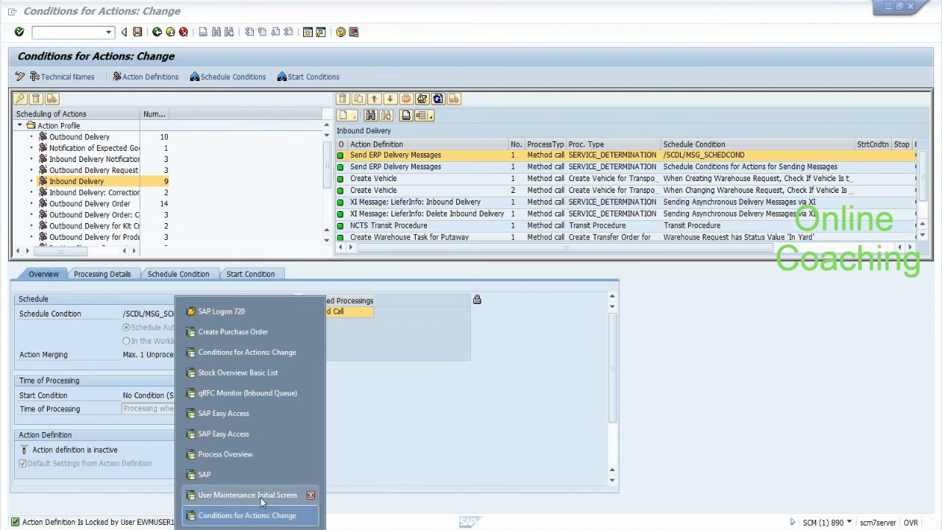
{"action": "left_click", "coordinate": [245, 460]}
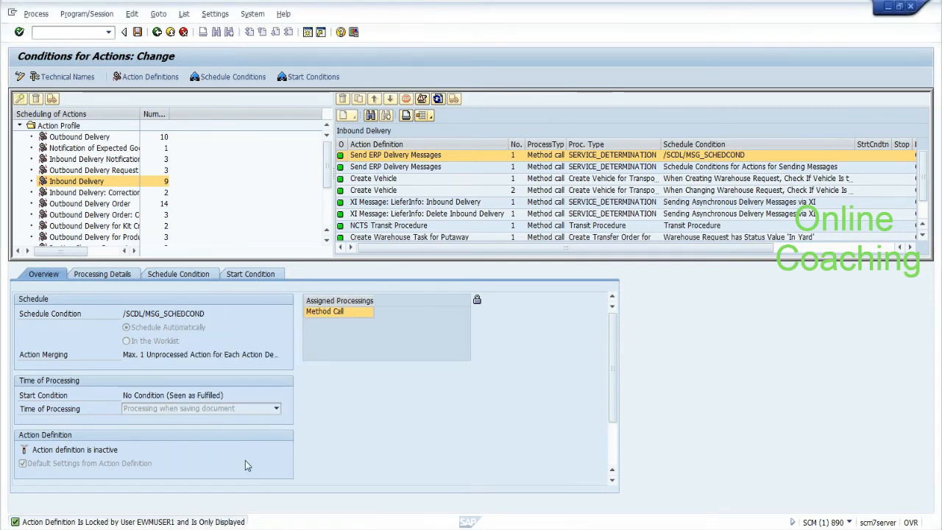
{"action": "left_click", "coordinate": [156, 31]}
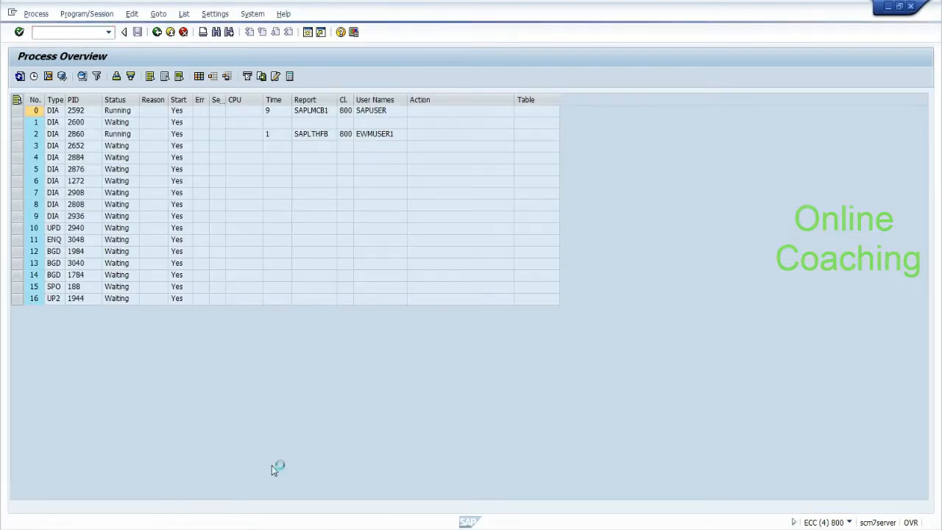
Step: Switch back to the Conditions for Actions: Change window with the print gr slip action
{"action": "left_click", "coordinate": [250, 528]}
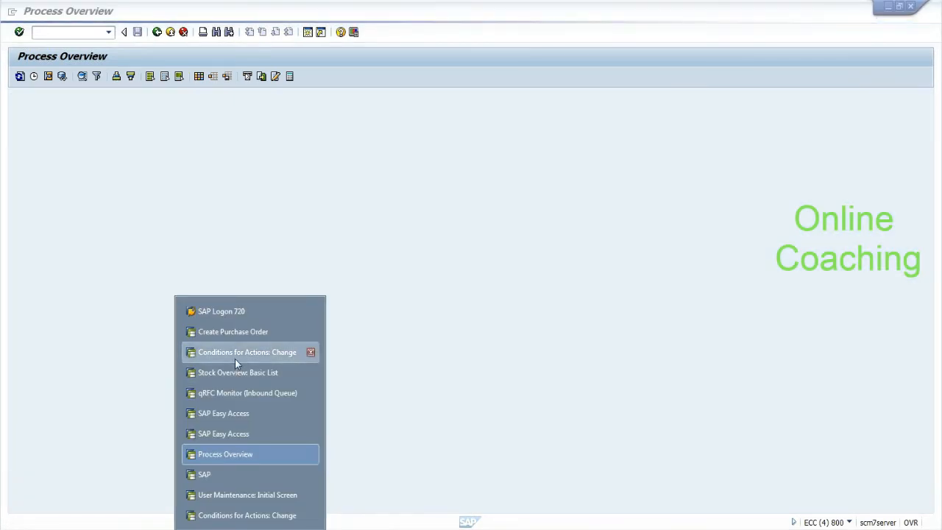
{"action": "left_click", "coordinate": [235, 352]}
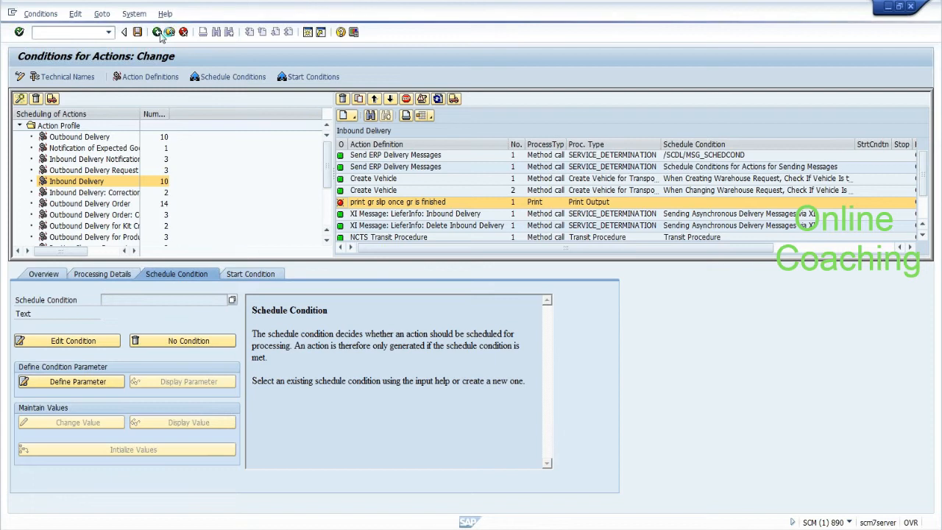
Step: Leave the current conditions screen without saving and switch to the other Conditions for Actions window
{"action": "left_click", "coordinate": [158, 33]}
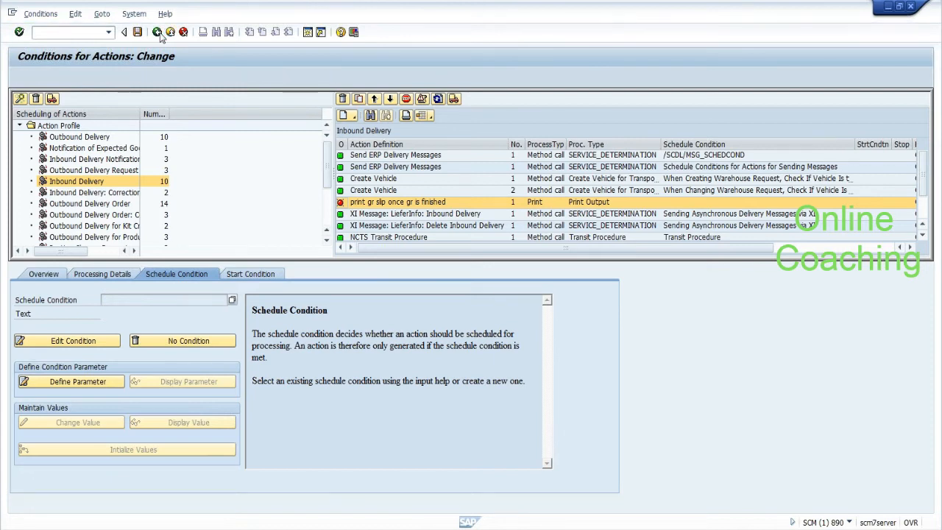
{"action": "left_click", "coordinate": [203, 244]}
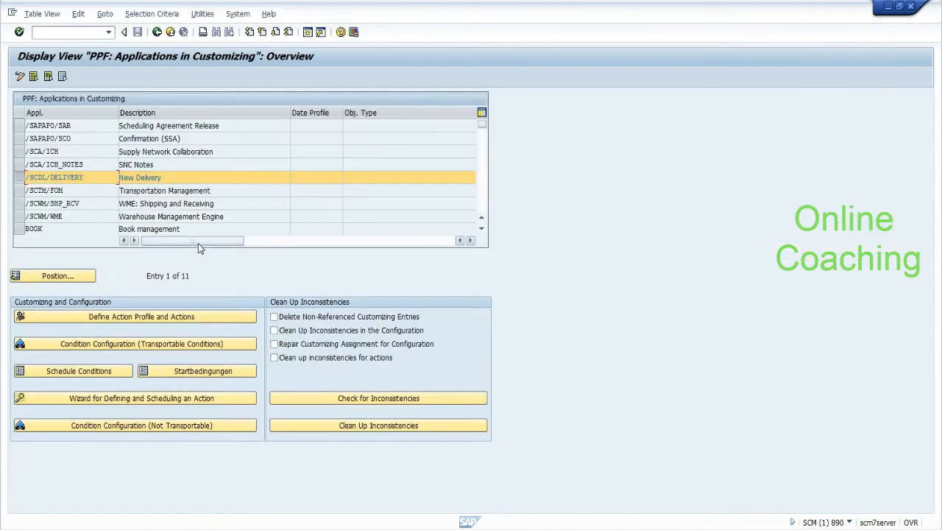
{"action": "left_click", "coordinate": [249, 528]}
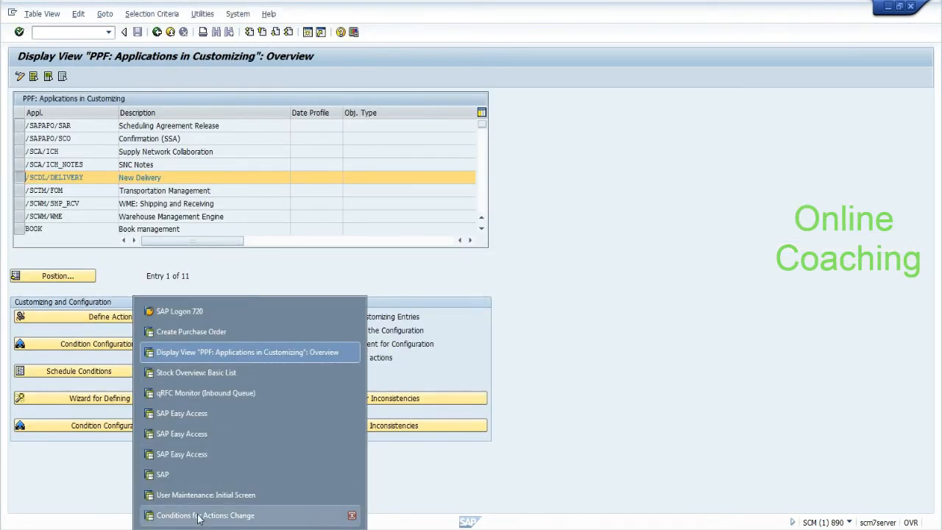
{"action": "left_click", "coordinate": [197, 515]}
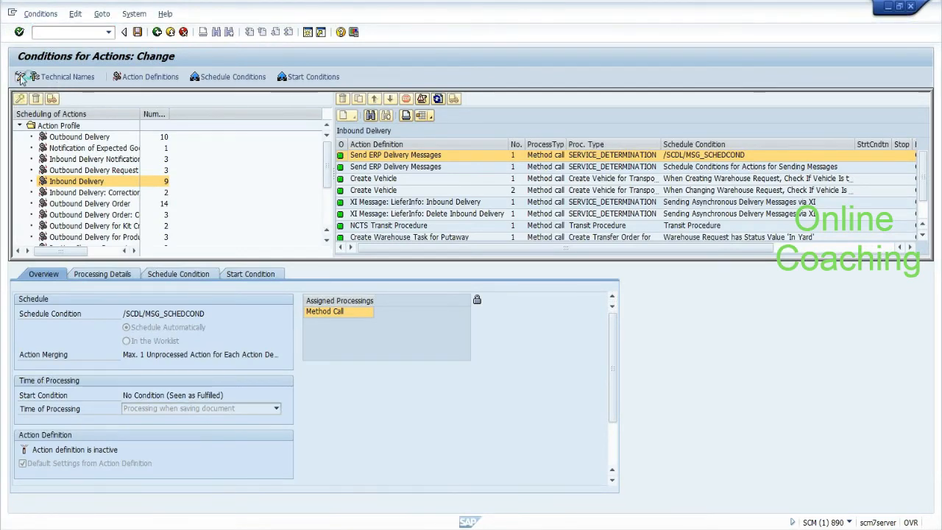
Step: In change mode, add 'print gr slip once gr is finished' to the Inbound Delivery profile
{"action": "left_click", "coordinate": [354, 117]}
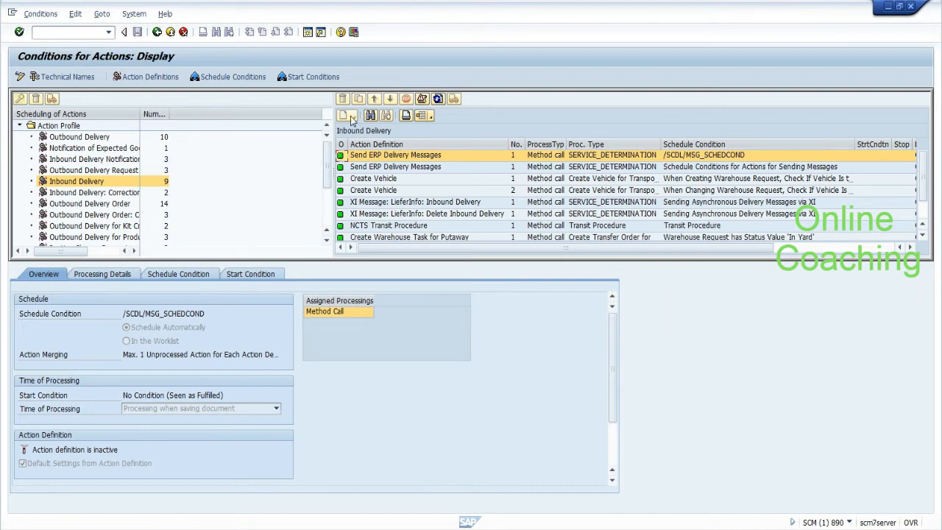
{"action": "left_click", "coordinate": [18, 79]}
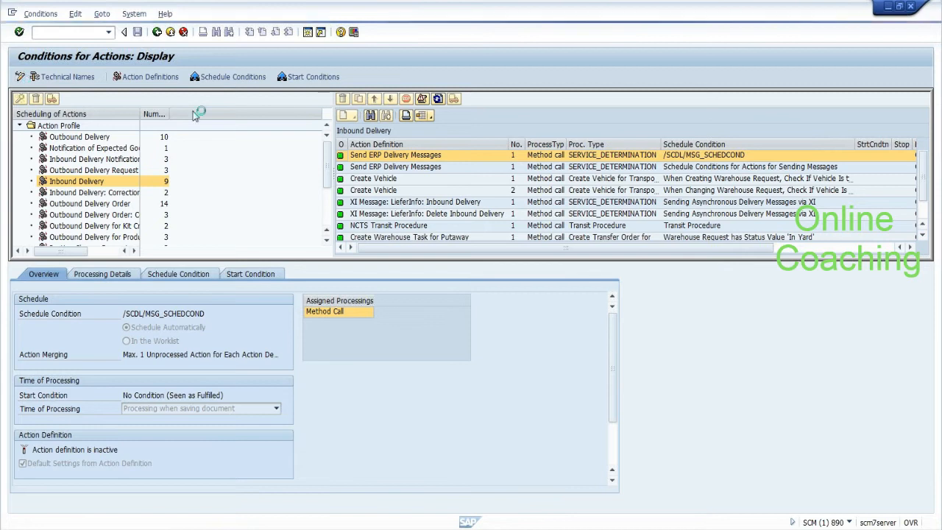
{"action": "left_click", "coordinate": [354, 117]}
{"action": "left_click", "coordinate": [362, 171]}
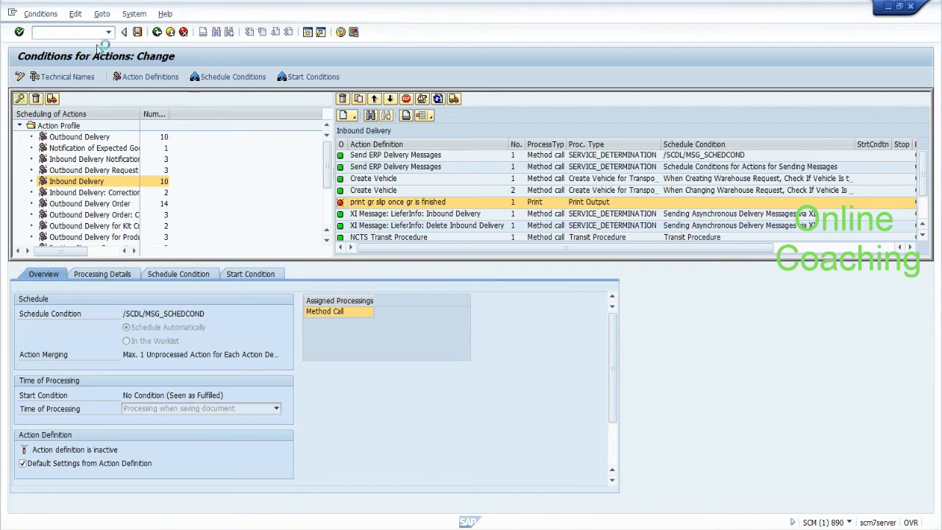
{"action": "left_click", "coordinate": [171, 274]}
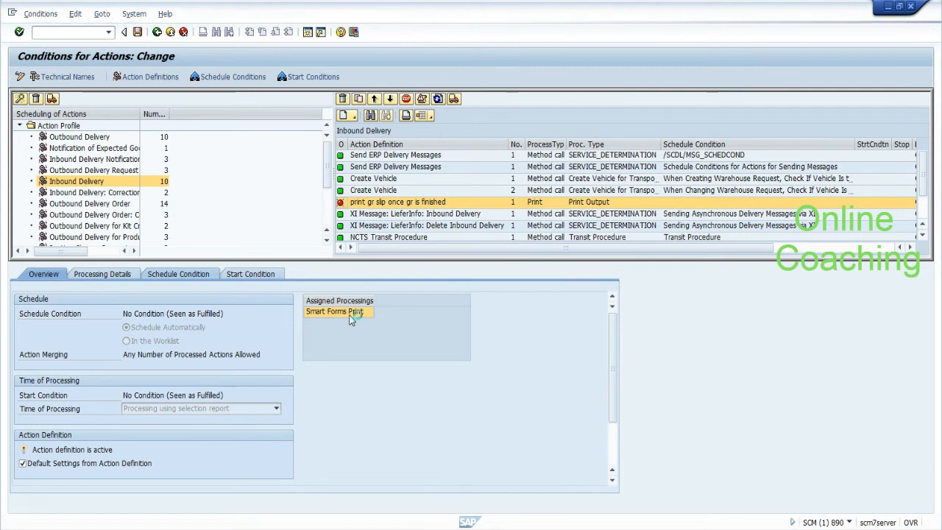
Step: Browse the EVAL_SCHEDCOND_PPF schedule conditions and open Create Filter Value from All Filter Values
{"action": "left_click", "coordinate": [91, 344]}
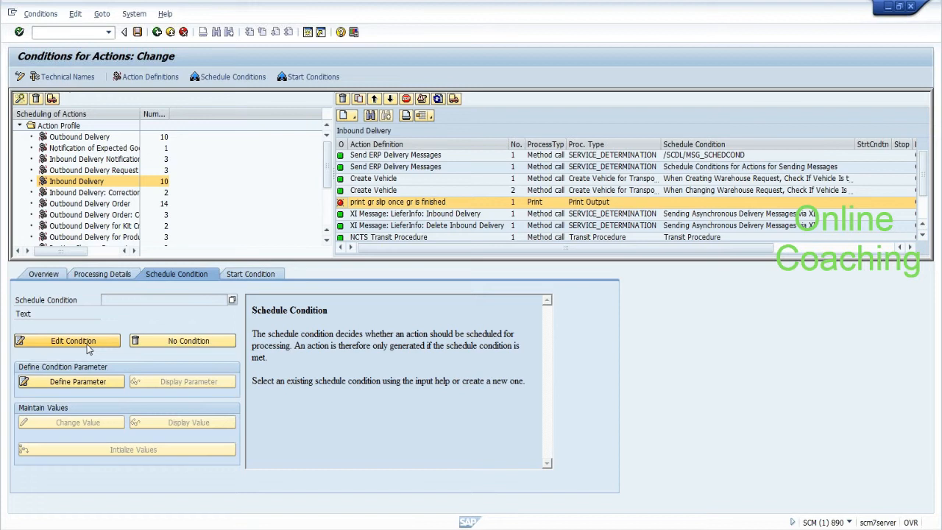
{"action": "left_click", "coordinate": [232, 300]}
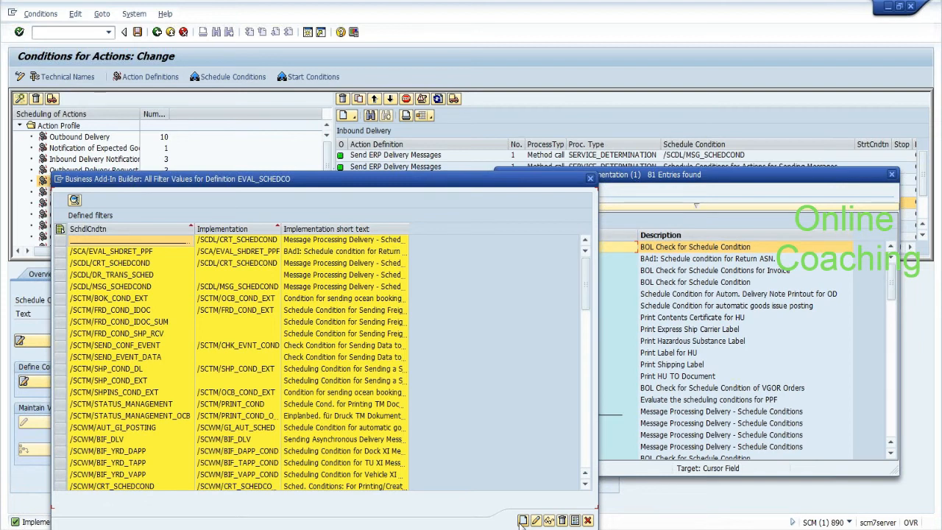
{"action": "left_click_drag", "start_coordinate": [498, 181], "coordinate": [649, 66]}
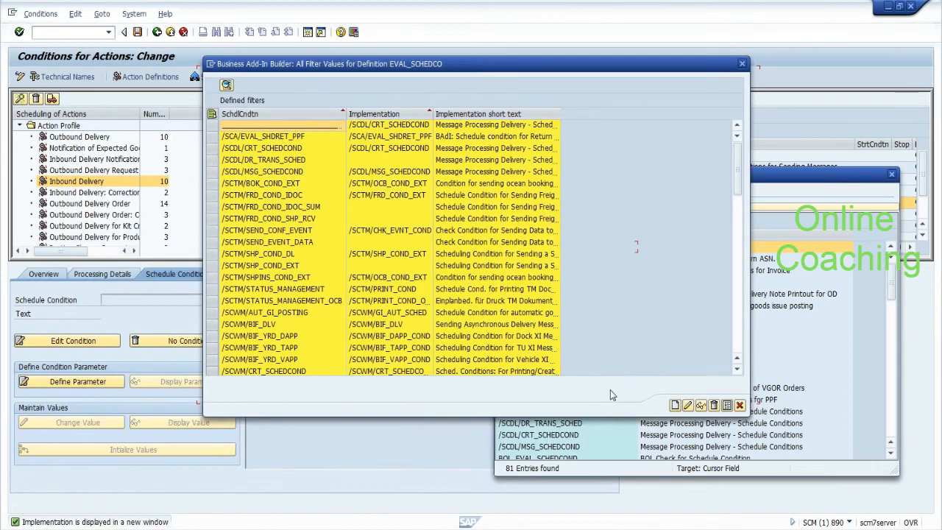
{"action": "left_click", "coordinate": [675, 405]}
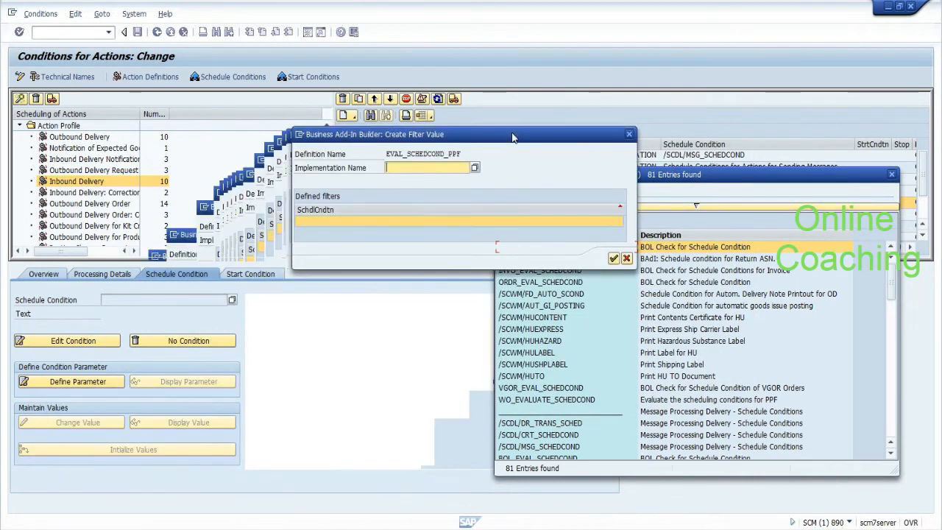
Step: Enter implementation name Z_CHECK_GR_STATUS1 with filter value z_check_gr and confirm
{"action": "left_click_drag", "start_coordinate": [513, 137], "coordinate": [516, 137]}
{"action": "type", "text": "z"}
{"action": "left_click", "coordinate": [452, 178]}
{"action": "left_click", "coordinate": [439, 220]}
{"action": "type", "text": "z"}
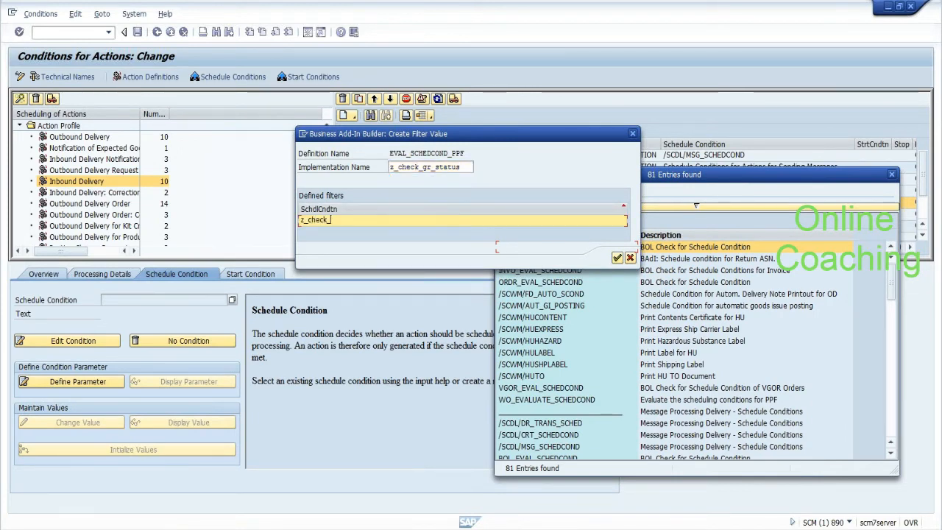
{"action": "left_click", "coordinate": [460, 167]}
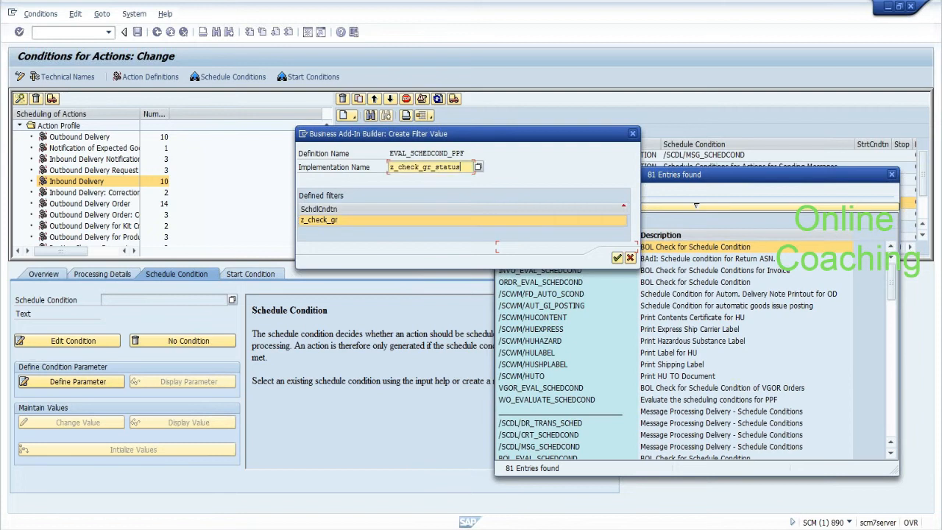
{"action": "type", "text": "1"}
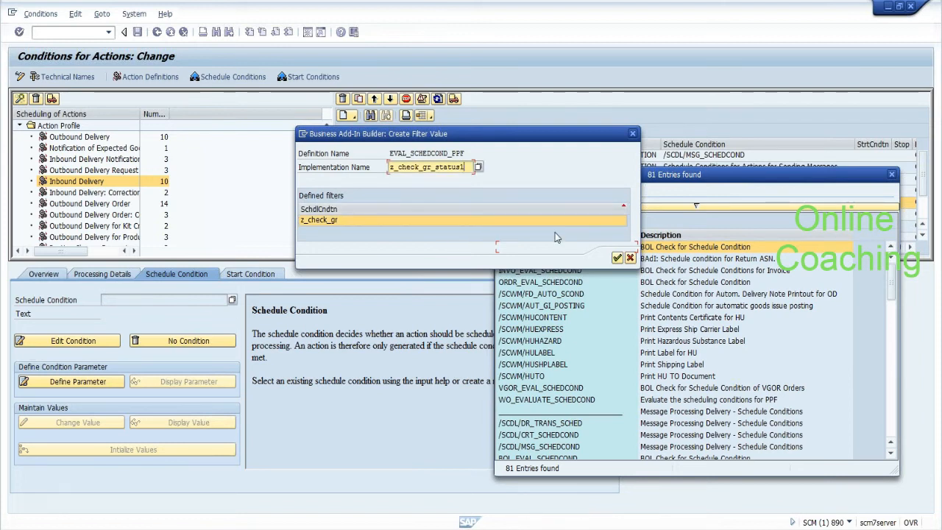
{"action": "left_click", "coordinate": [616, 258]}
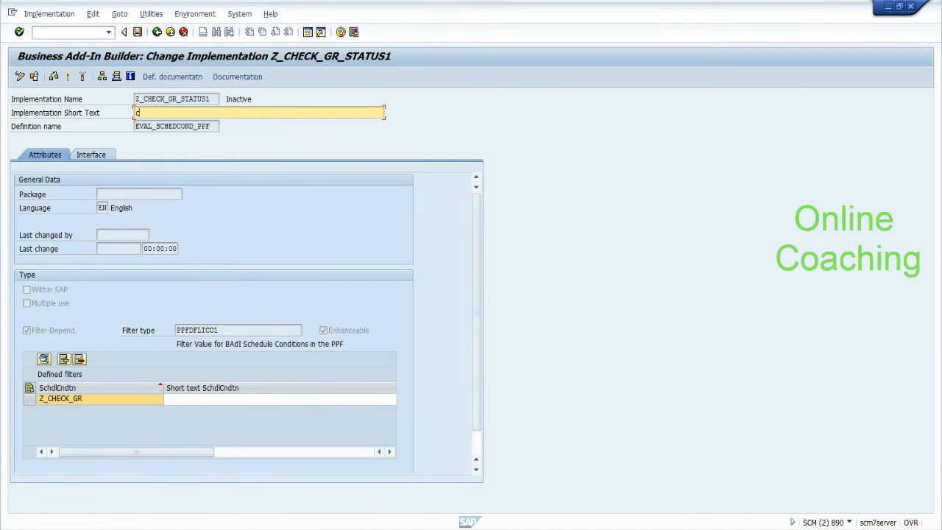
Step: Enter the short text 'check for gr' for the implementation and the Z_CHECK_GR filter
{"action": "type", "text": "heck from"}
{"action": "left_click", "coordinate": [100, 155]}
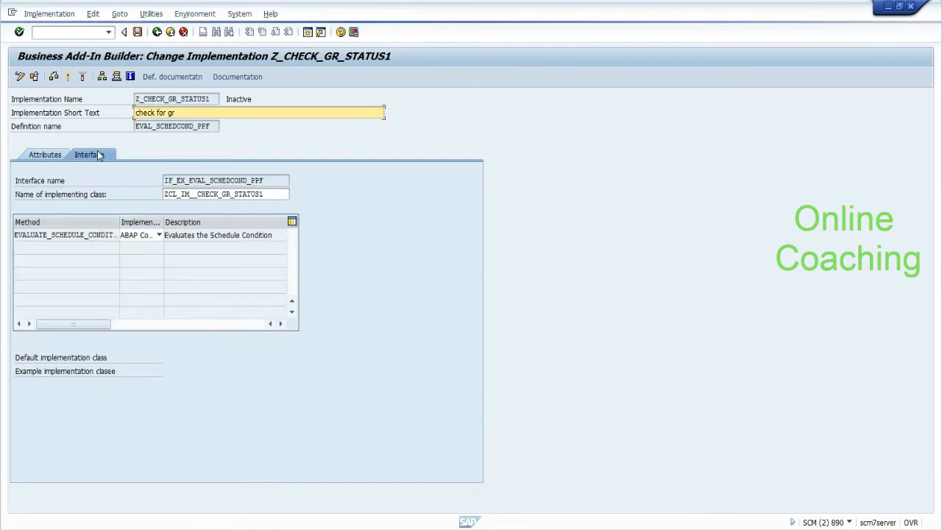
{"action": "left_click", "coordinate": [49, 154]}
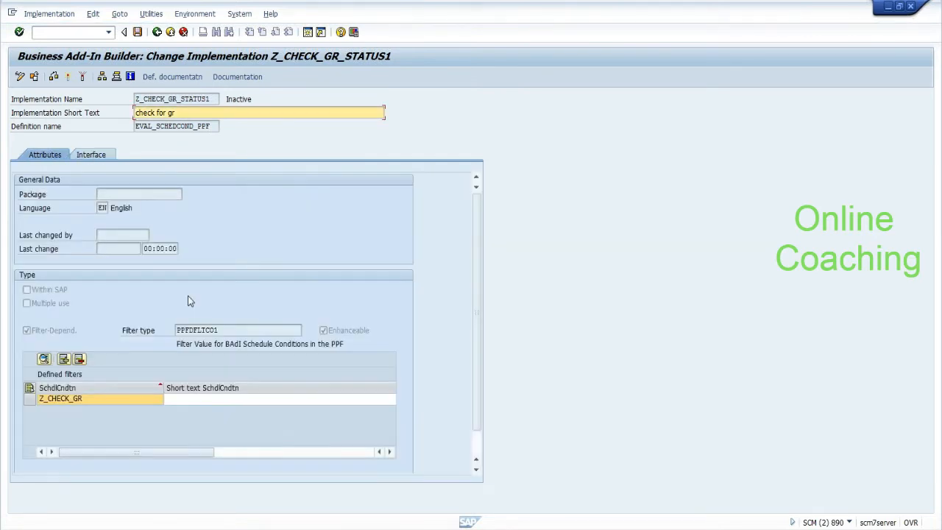
{"action": "left_click", "coordinate": [182, 398]}
{"action": "type", "text": "check f"}
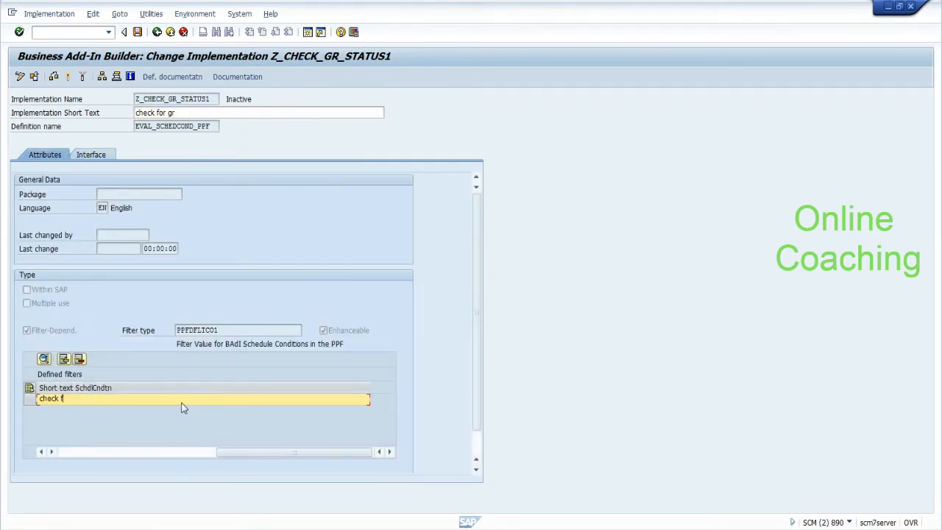
{"action": "type", "text": "or gr"}
{"action": "key", "text": "Return"}
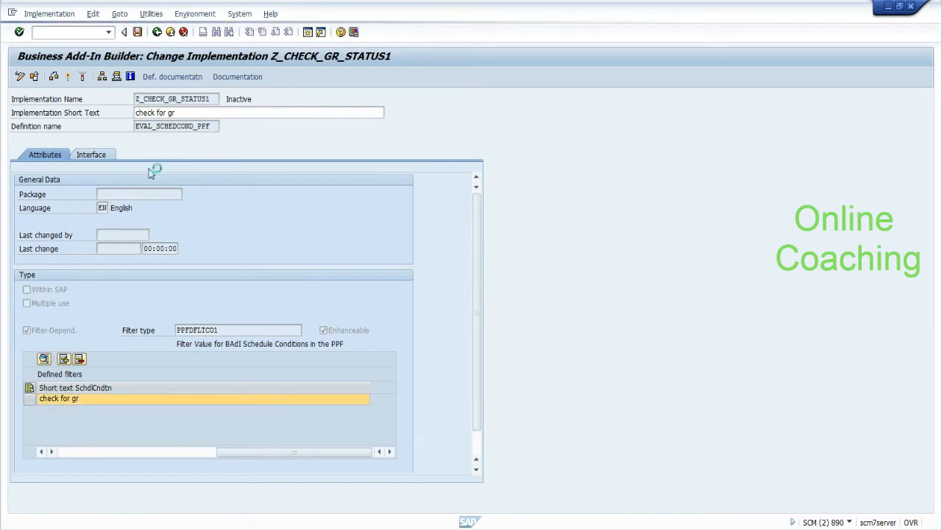
Step: Save Z_CHECK_GR_STATUS1 as a local object without a package
{"action": "left_click", "coordinate": [103, 156]}
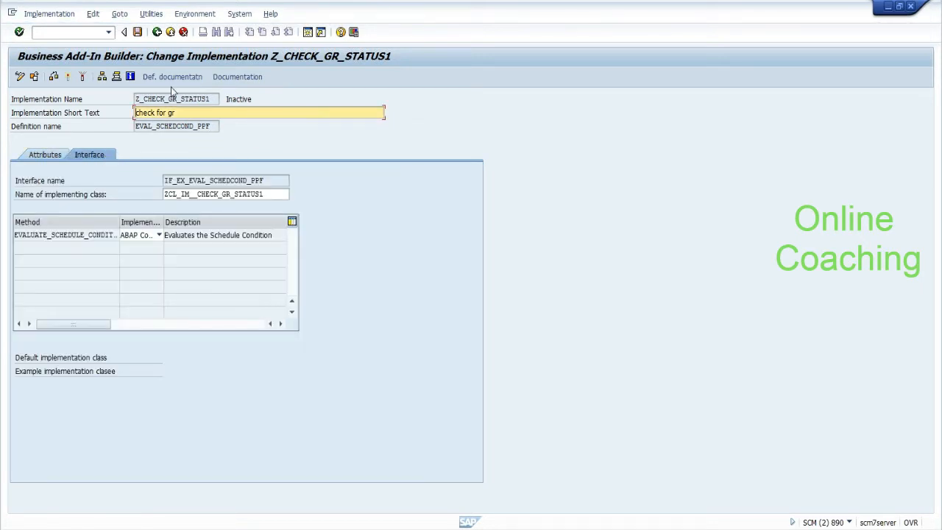
{"action": "left_click", "coordinate": [137, 32]}
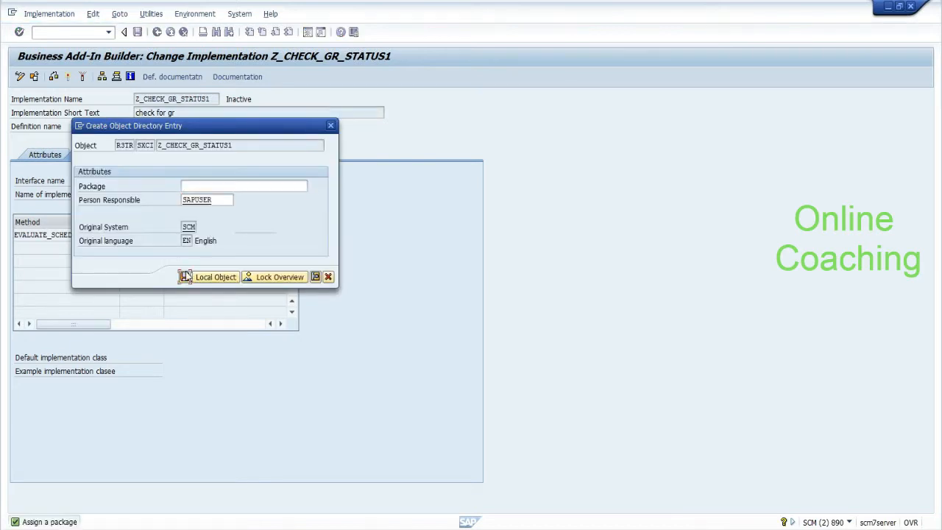
{"action": "left_click", "coordinate": [185, 276]}
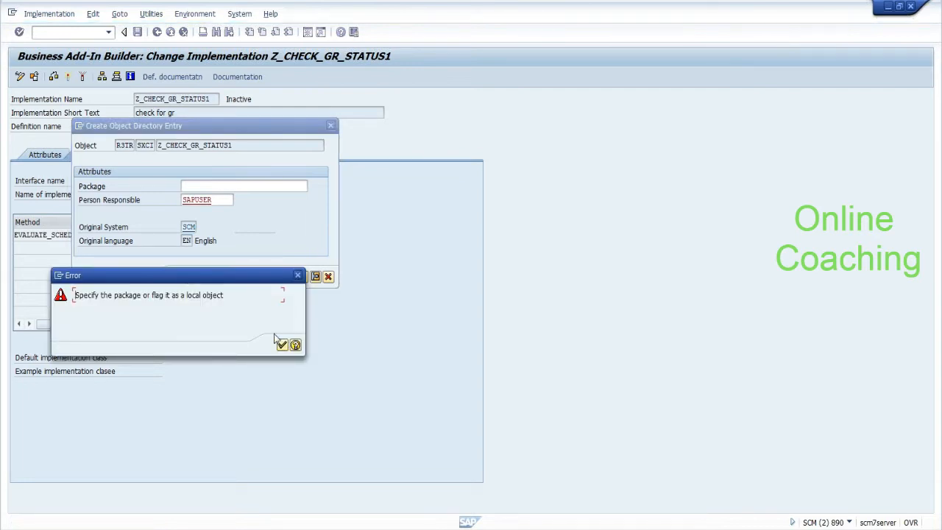
{"action": "left_click", "coordinate": [287, 342]}
{"action": "left_click", "coordinate": [215, 281]}
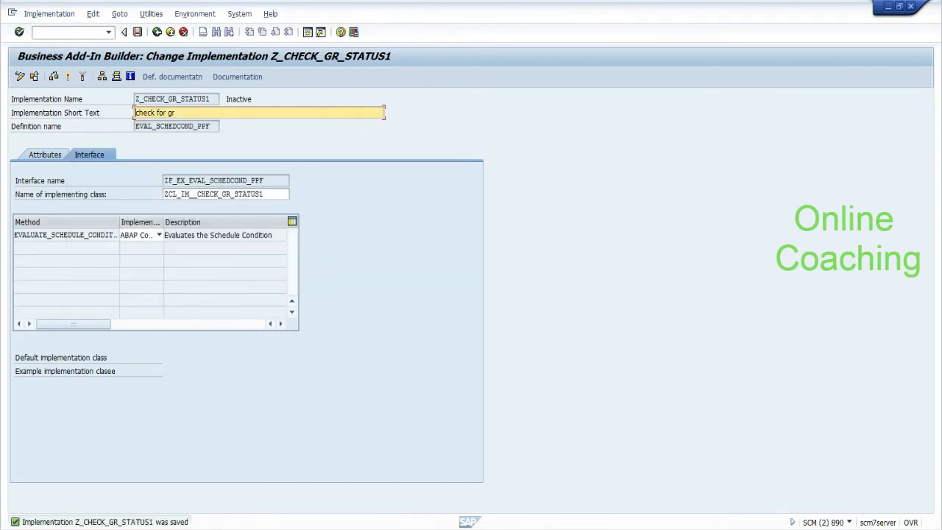
Step: Open implementing class ZCL_IM__CHECK_GR_STATUS1 and its EVALUATE_SCHEDULE_CONDITION method
{"action": "mouse_move", "coordinate": [163, 194]}
{"action": "left_mouse_down"}
{"action": "mouse_move", "coordinate": [248, 194]}
{"action": "mouse_move", "coordinate": [267, 184]}
{"action": "mouse_move", "coordinate": [156, 199]}
{"action": "left_mouse_up"}
{"action": "left_click", "coordinate": [268, 194]}
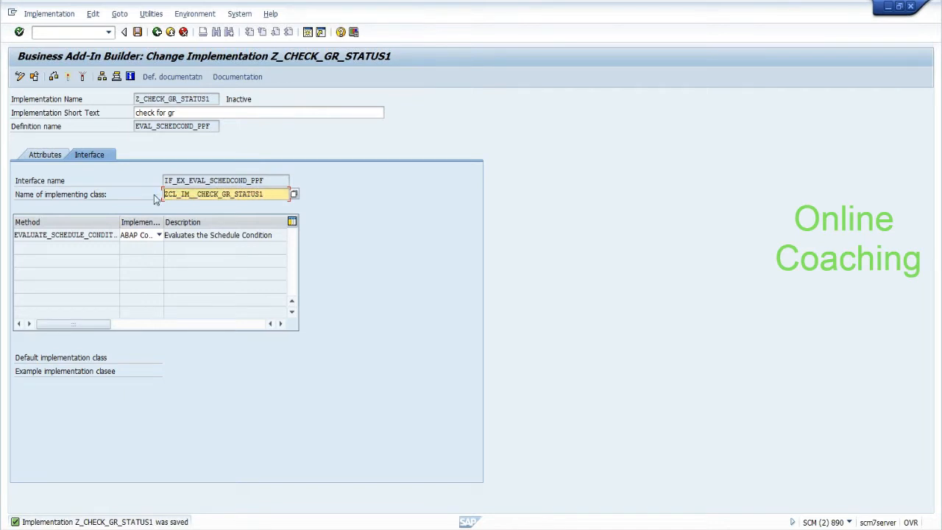
{"action": "double_click", "coordinate": [190, 194]}
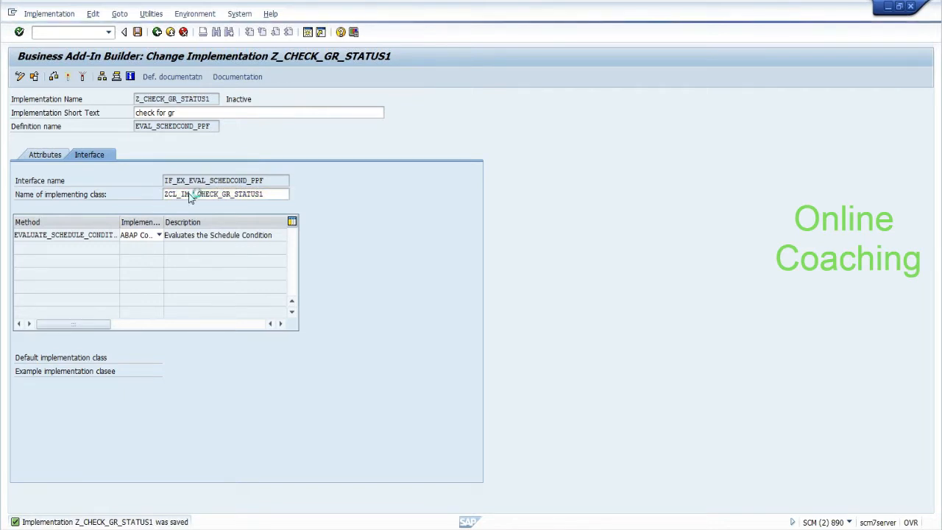
{"action": "double_click", "coordinate": [93, 168]}
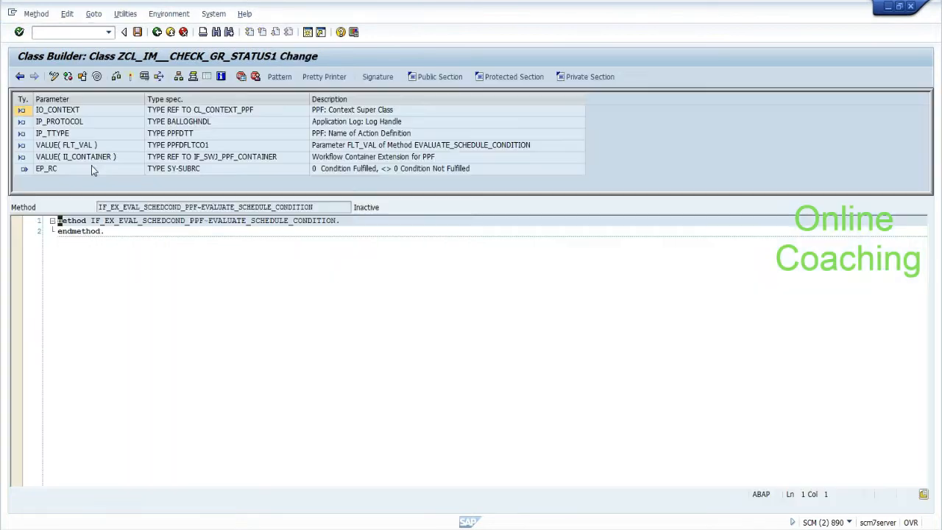
Step: Toggle the method signature and inspect the EP_RC return parameter
{"action": "left_click", "coordinate": [378, 77]}
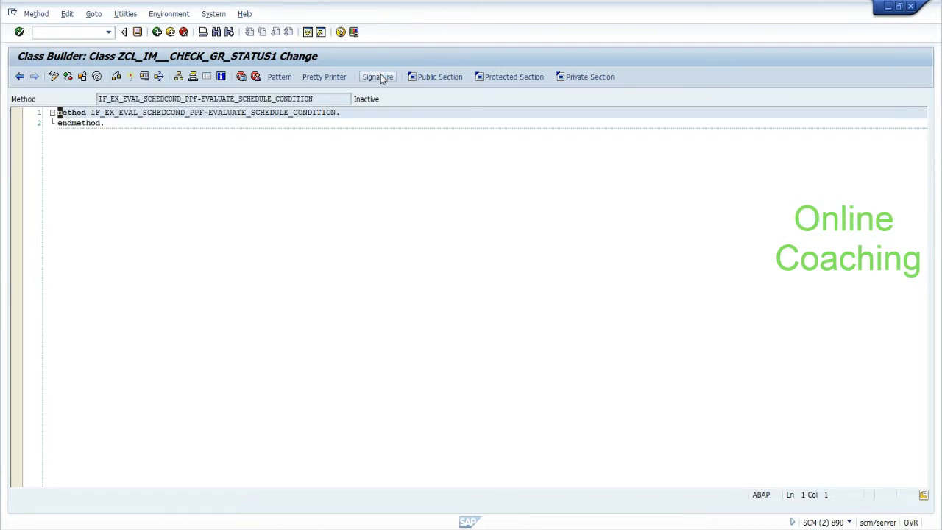
{"action": "left_click", "coordinate": [378, 78]}
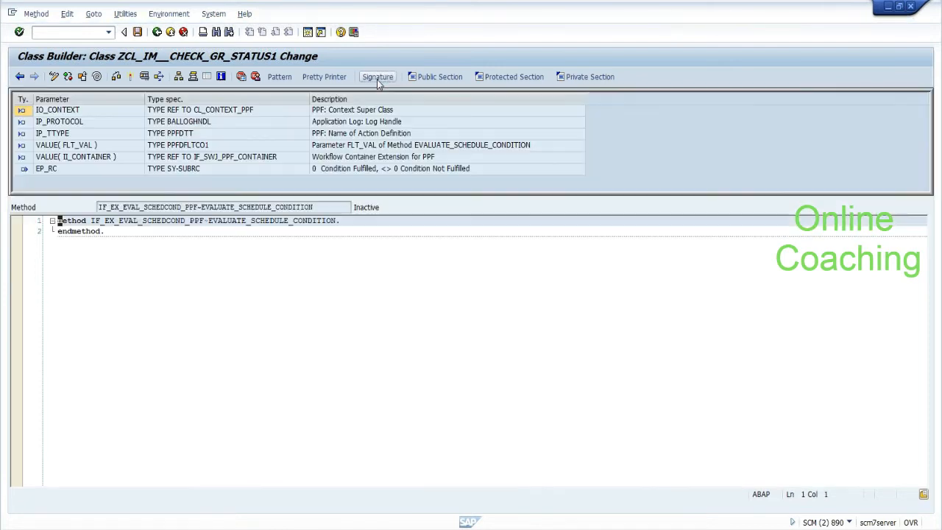
{"action": "left_click", "coordinate": [84, 170]}
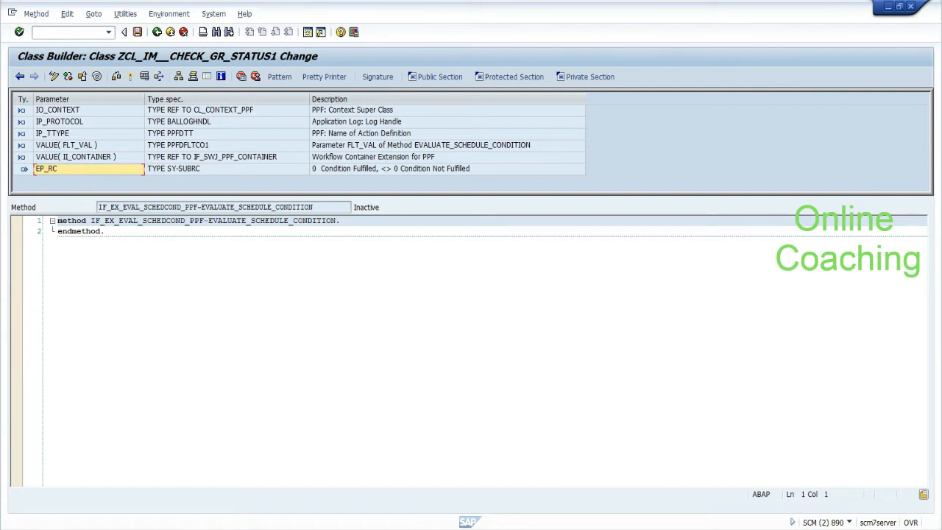
Step: Insert empty lines in the method body, save, and return to the Z_CHECK_GR_STATUS1 implementation
{"action": "left_click", "coordinate": [107, 231]}
{"action": "left_click", "coordinate": [341, 221]}
{"action": "key", "text": "Return"}
{"action": "key", "text": "Return"}
{"action": "key", "text": "Return"}
{"action": "key", "text": "Return"}
{"action": "key", "text": "Return"}
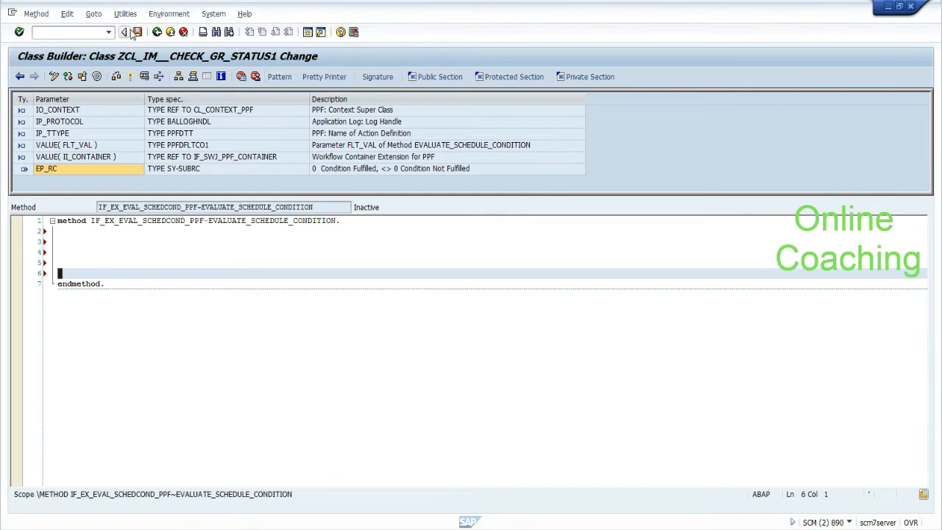
{"action": "left_click", "coordinate": [137, 33]}
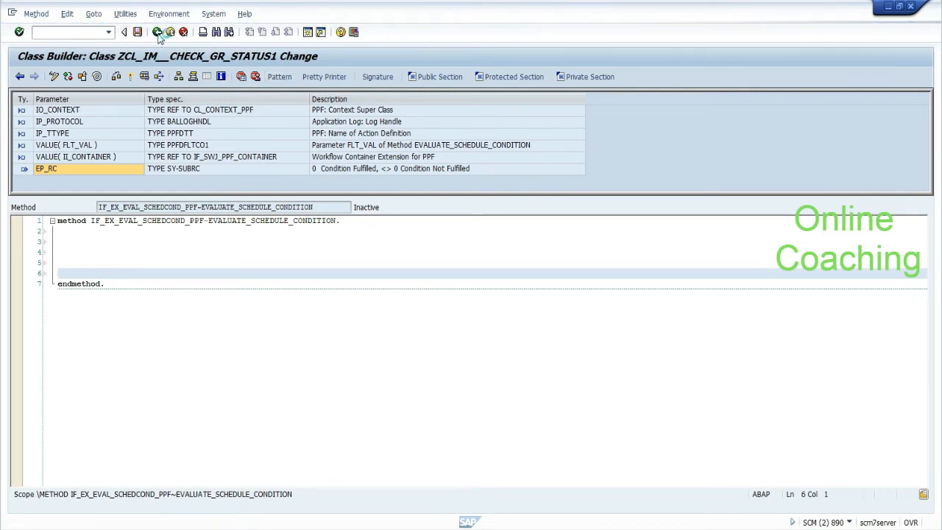
{"action": "left_click", "coordinate": [157, 32]}
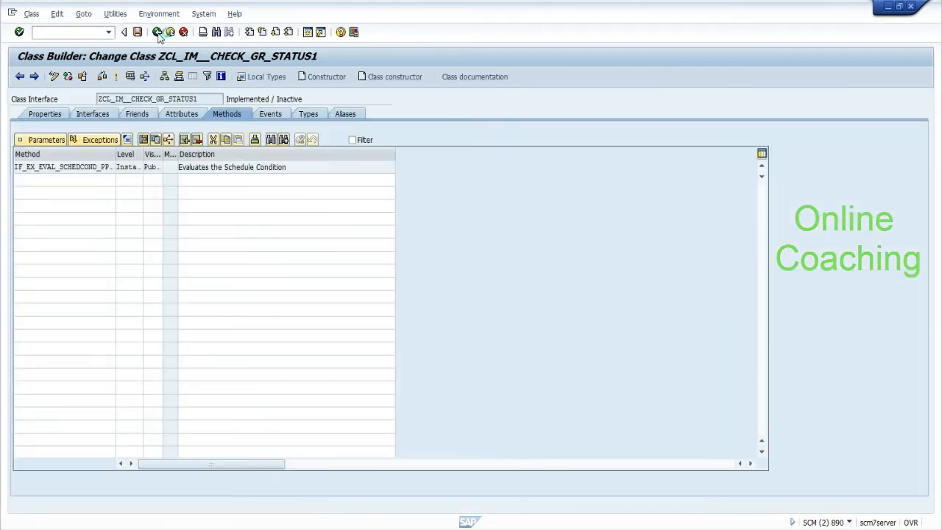
{"action": "left_click", "coordinate": [156, 33]}
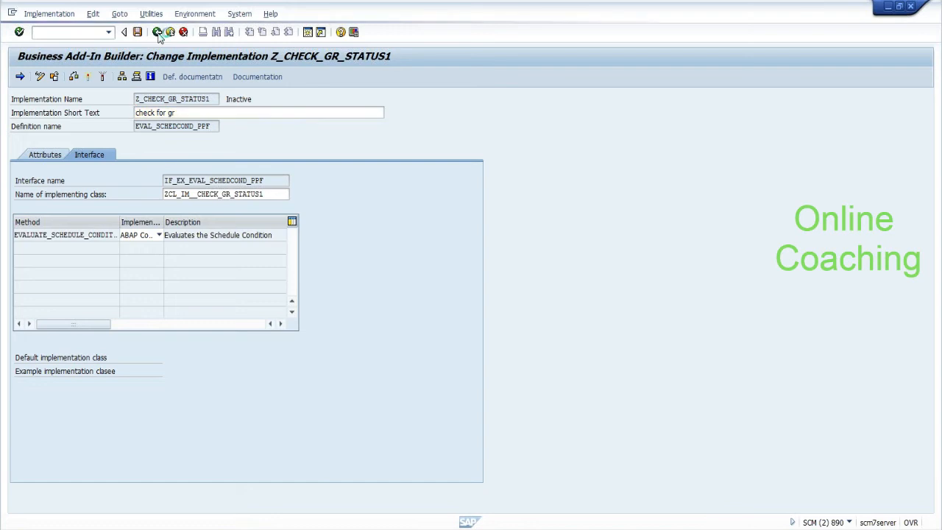
Step: Return to the conditions, browse the schedule conditions, and reopen the schedule-condition BAdI implementations
{"action": "left_click", "coordinate": [157, 33]}
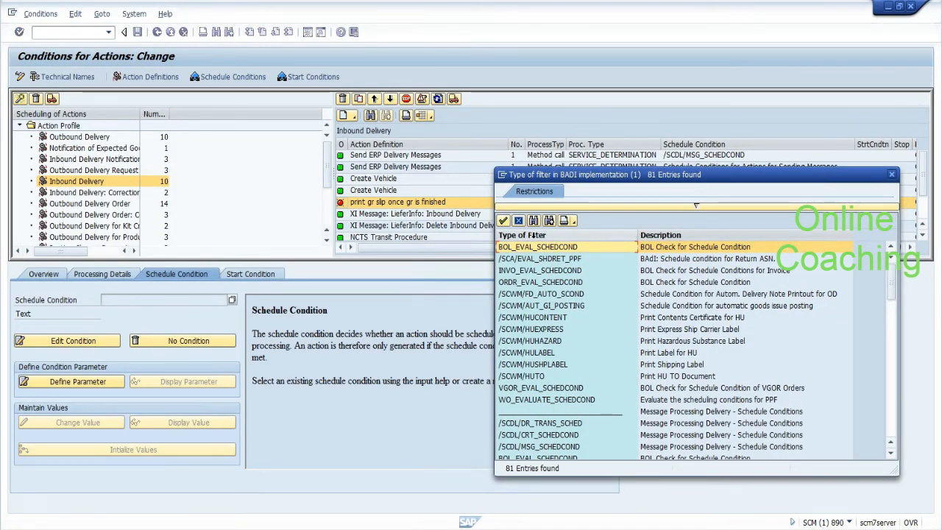
{"action": "left_click", "coordinate": [520, 223]}
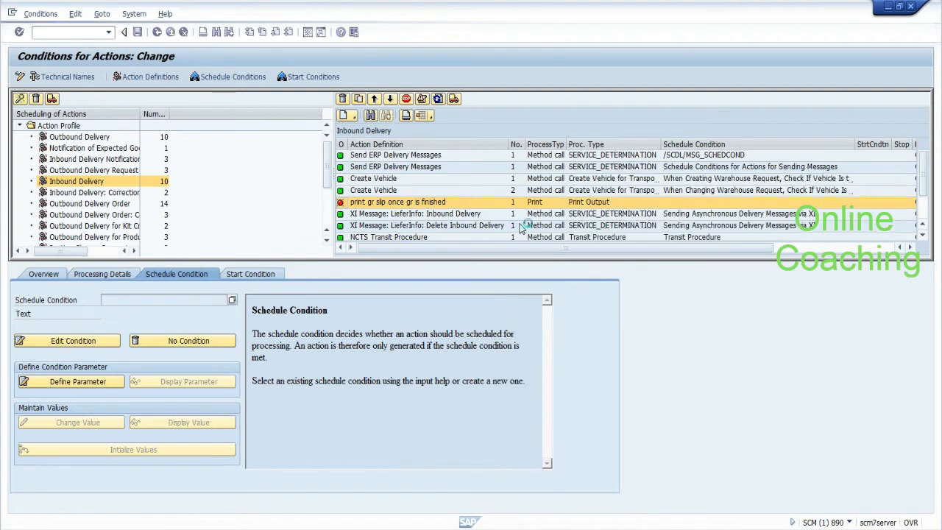
{"action": "left_click", "coordinate": [232, 300]}
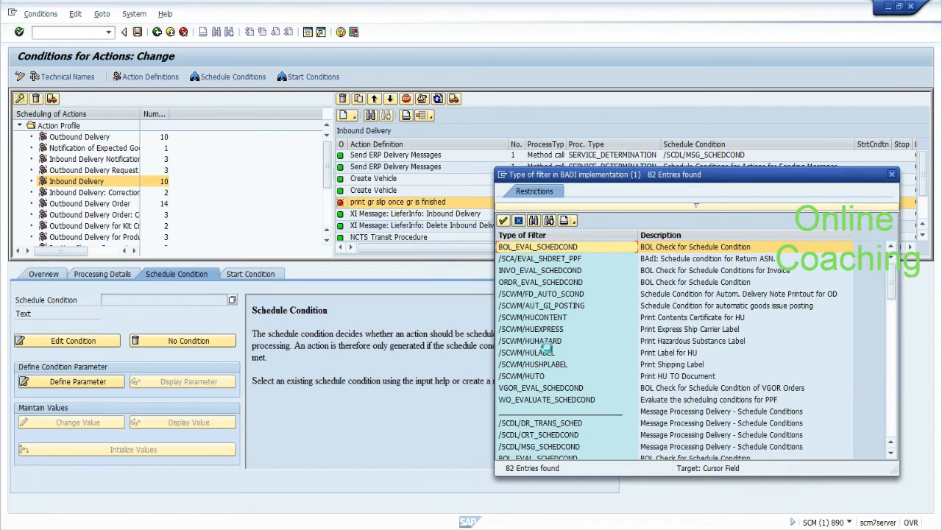
{"action": "left_click", "coordinate": [518, 221]}
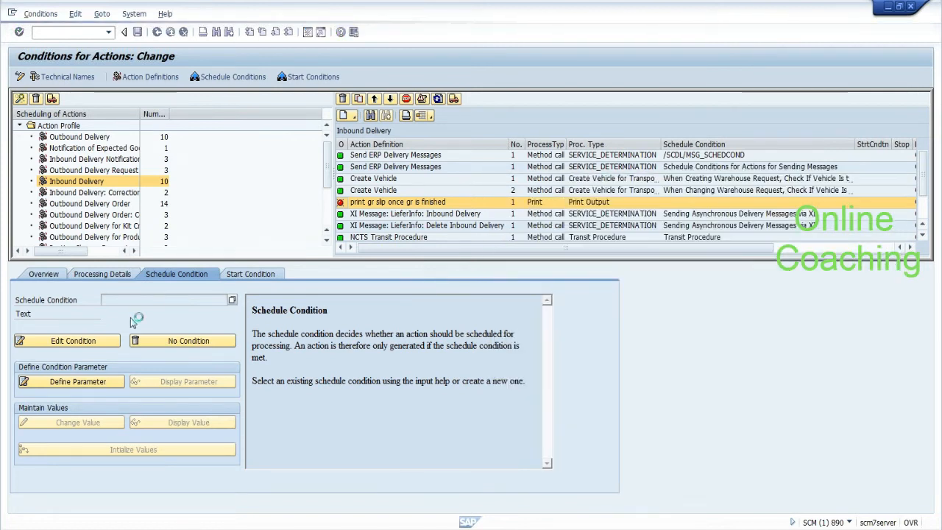
{"action": "left_click", "coordinate": [84, 344]}
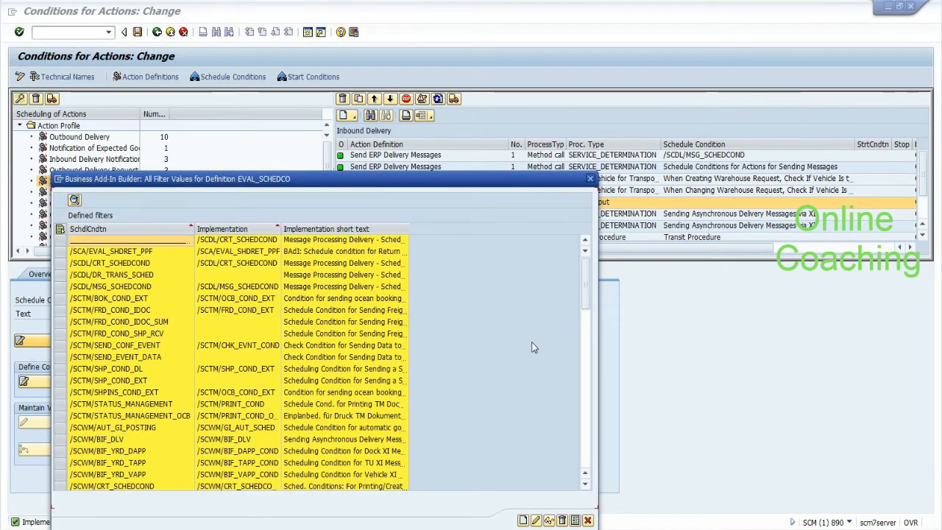
Step: Select the /SCWM/WHR_IN_YARD filter and display its implementation /SCWM/WHR_SCHED
{"action": "left_click", "coordinate": [587, 457]}
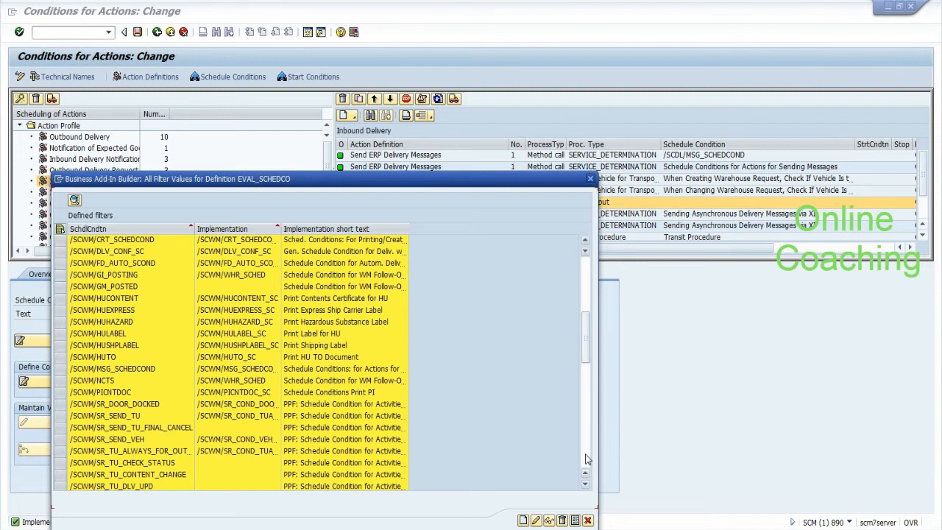
{"action": "left_click", "coordinate": [587, 458]}
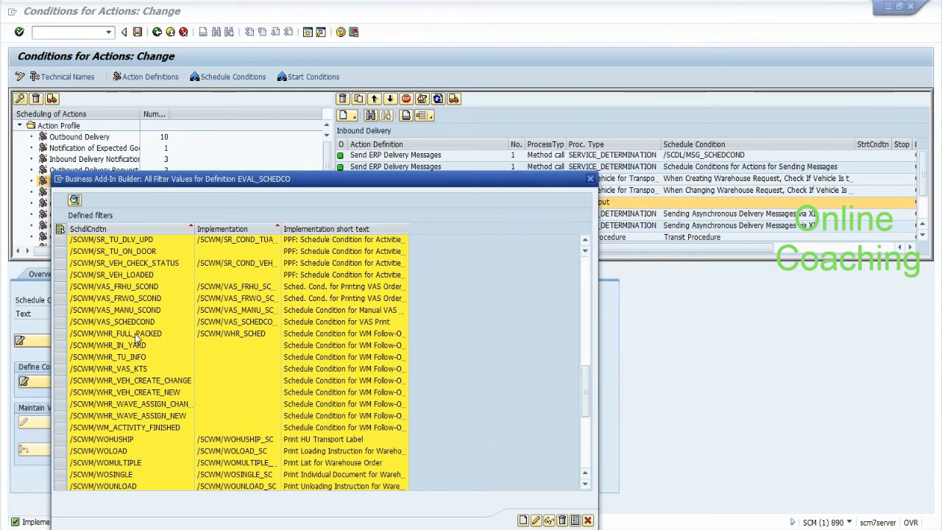
{"action": "left_click", "coordinate": [79, 344]}
{"action": "left_click", "coordinate": [60, 345]}
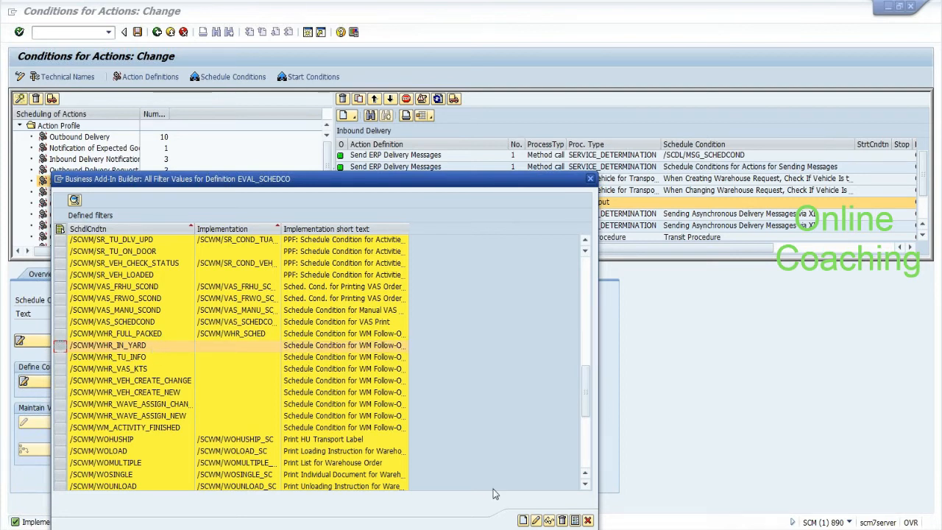
{"action": "left_click", "coordinate": [549, 520]}
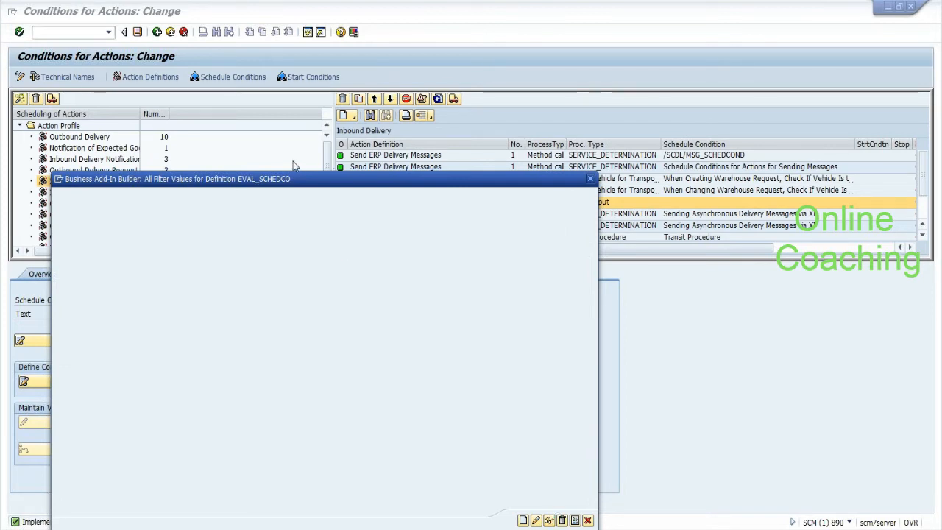
{"action": "left_click_drag", "start_coordinate": [297, 178], "coordinate": [358, 77]}
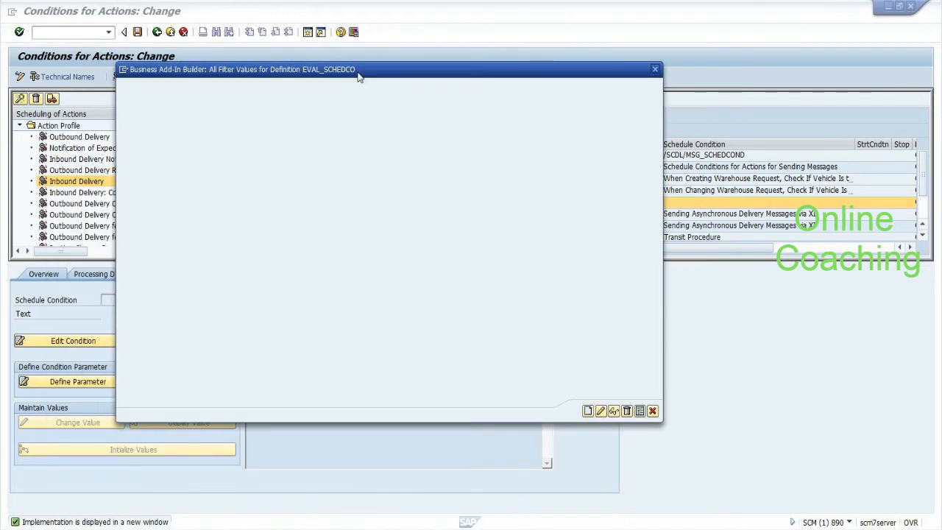
{"action": "left_click", "coordinate": [613, 410]}
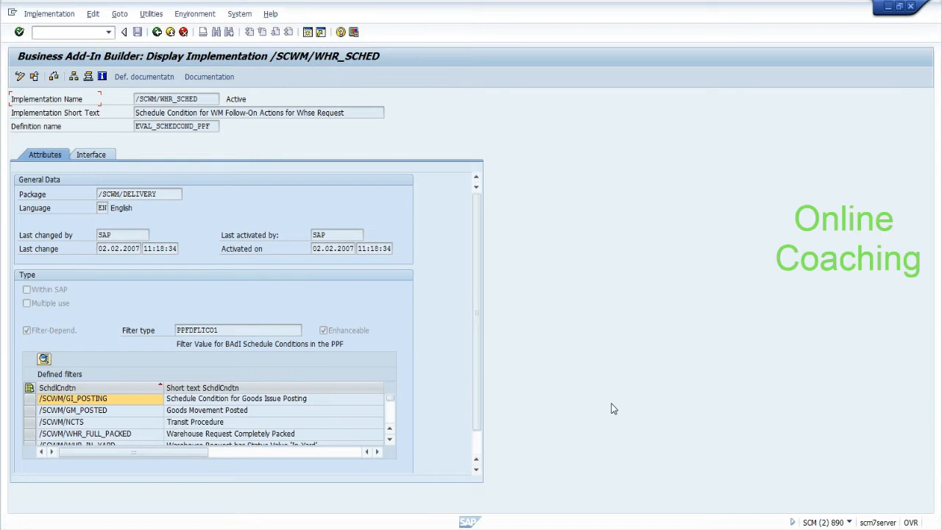
{"action": "left_click", "coordinate": [390, 419]}
{"action": "left_click", "coordinate": [390, 418]}
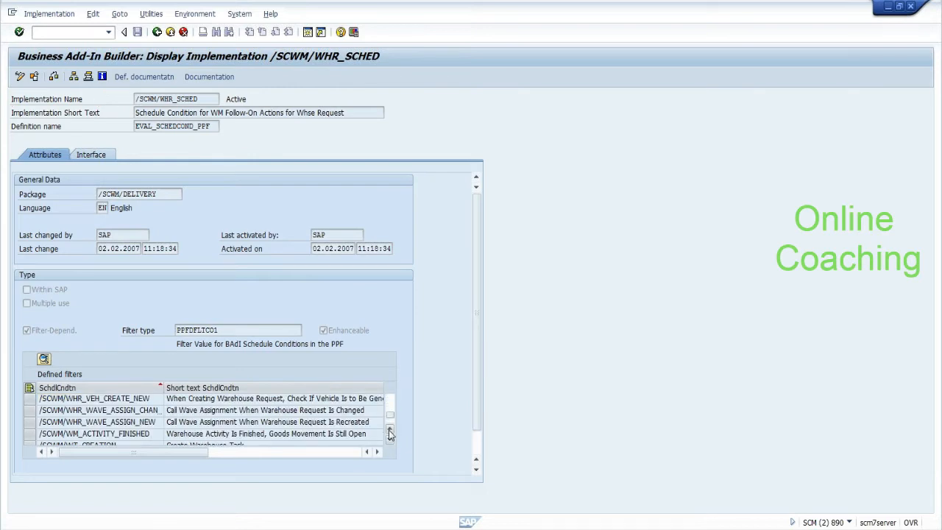
Step: Check the /SCWM/WHR_IN_YARD filter details, then show the implementing class /SCWM/CL_IM_WHR_SCHED
{"action": "left_click", "coordinate": [389, 440]}
{"action": "left_click", "coordinate": [389, 430]}
{"action": "left_click", "coordinate": [390, 429]}
{"action": "left_click", "coordinate": [390, 430]}
{"action": "left_click", "coordinate": [390, 430]}
{"action": "left_click", "coordinate": [390, 430]}
{"action": "left_click", "coordinate": [390, 430]}
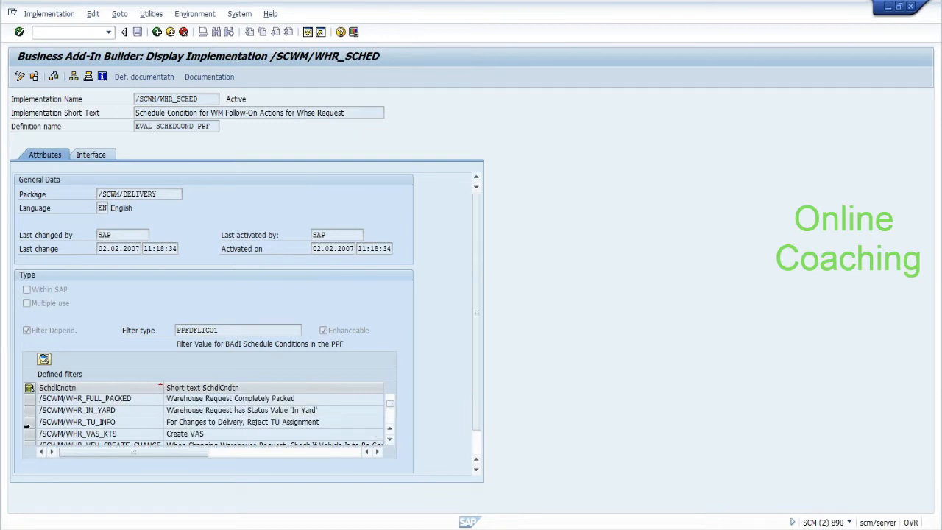
{"action": "left_click", "coordinate": [30, 409]}
{"action": "left_click", "coordinate": [44, 358]}
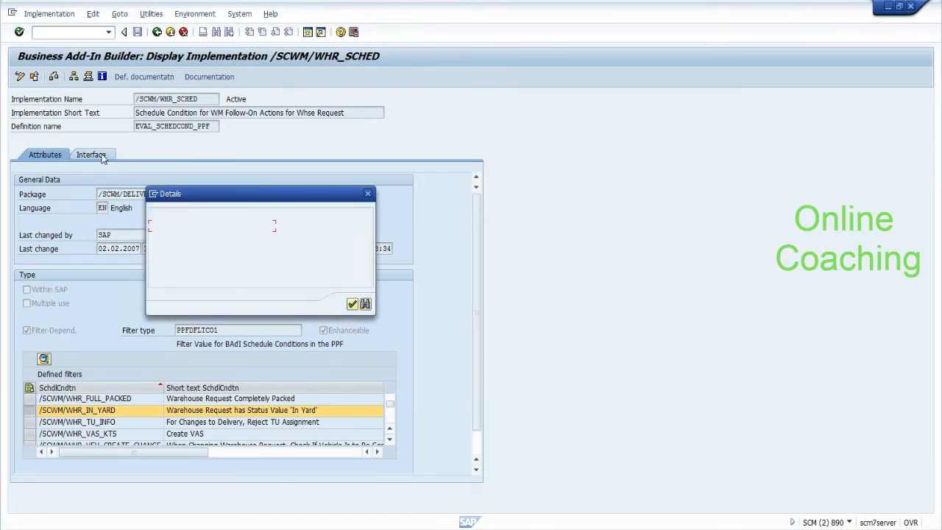
{"action": "left_click", "coordinate": [352, 304]}
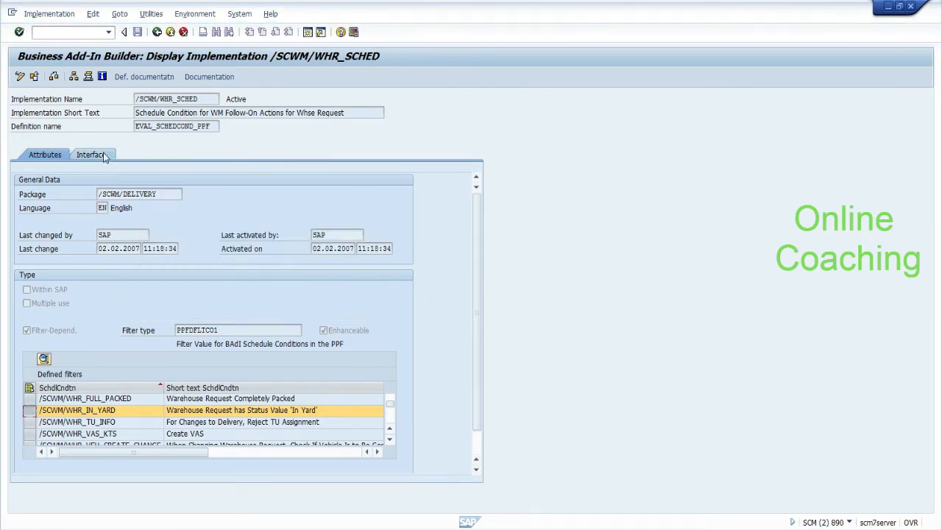
{"action": "left_click", "coordinate": [105, 156]}
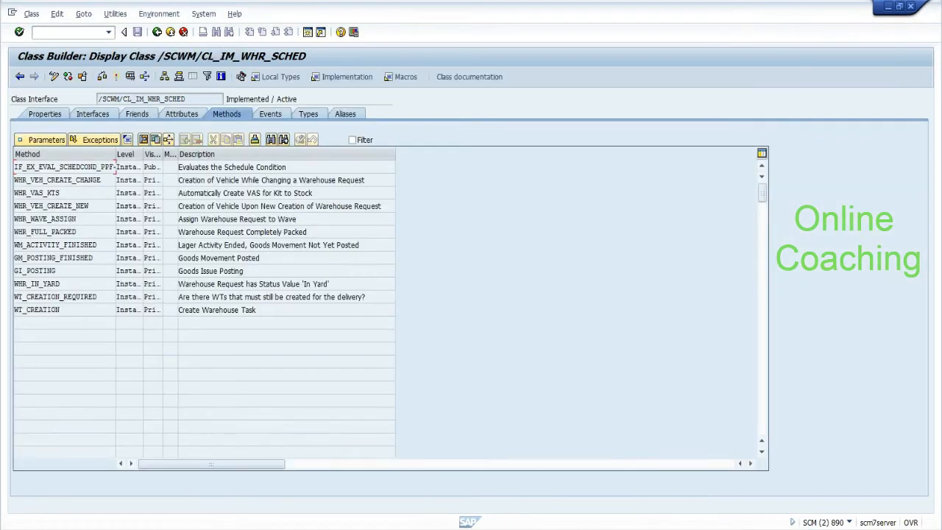
Step: Open the WHR_IN_YARD method source and add a '-----------PPF carries context:-->' line to the Notepad notes
{"action": "left_click", "coordinate": [57, 283]}
{"action": "double_click", "coordinate": [53, 283]}
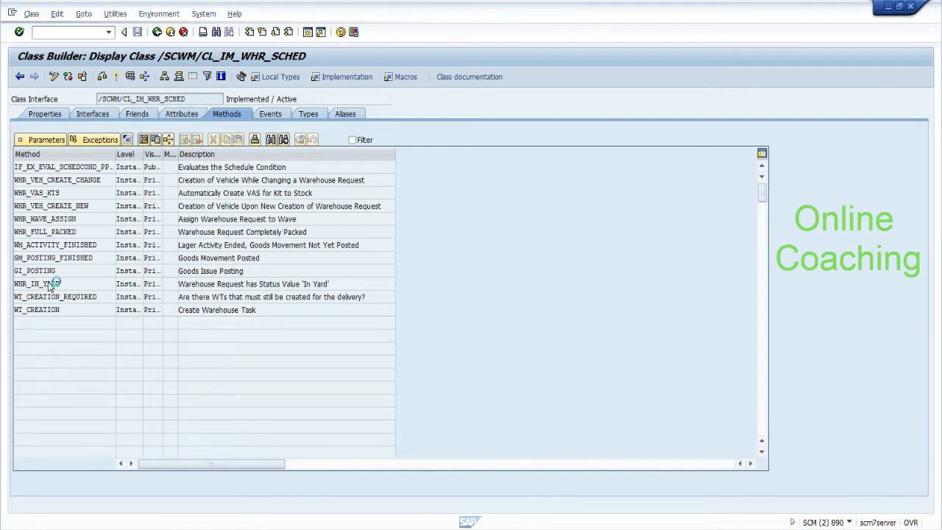
{"action": "key", "text": "alt+Tab"}
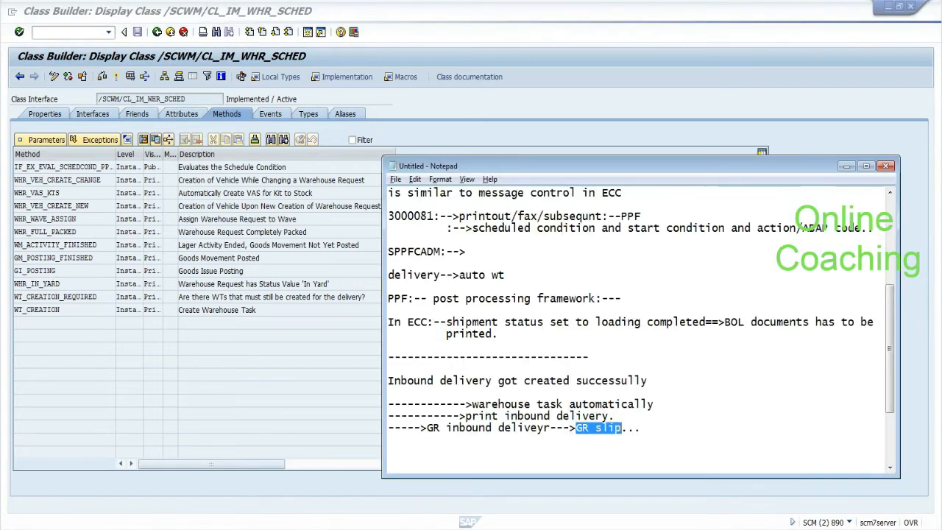
{"action": "left_click", "coordinate": [647, 428]}
{"action": "key", "text": "Return"}
{"action": "key", "text": "Return"}
{"action": "type", "text": "-----------PPF carr"}
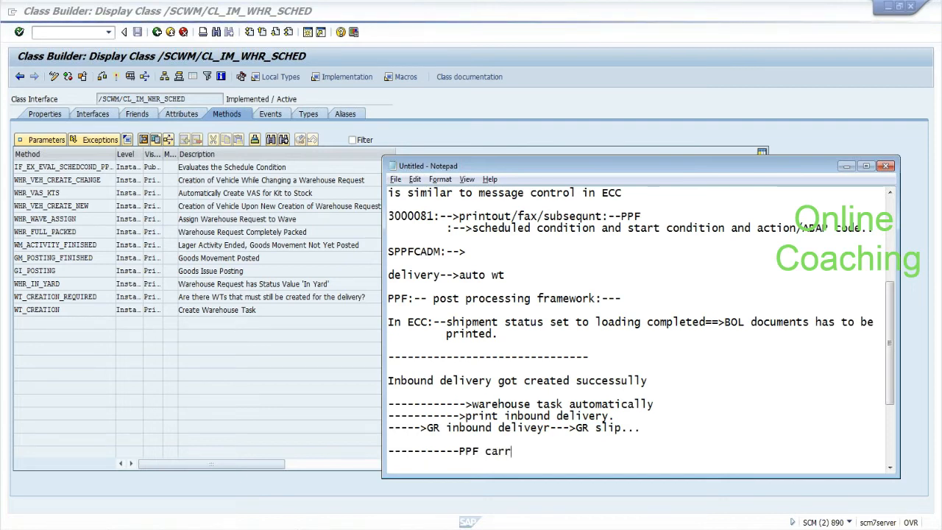
{"action": "type", "text": "ies co"}
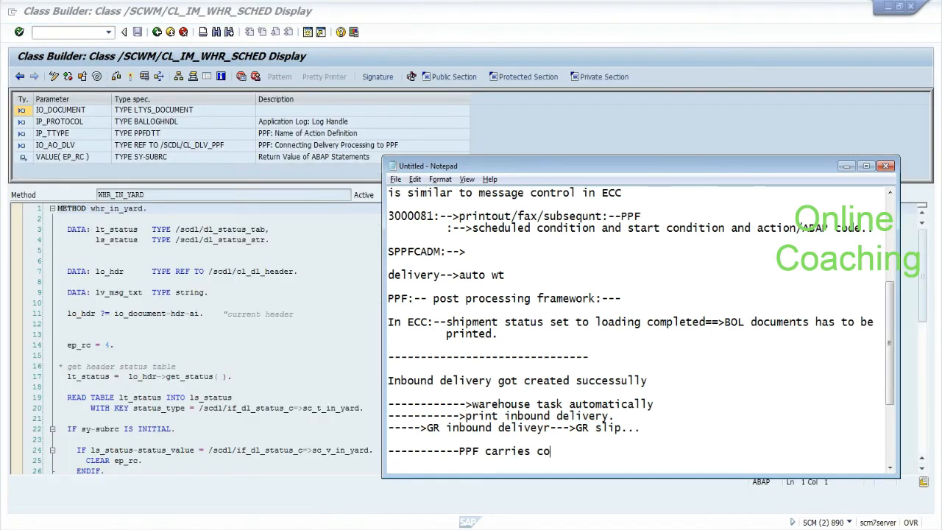
{"action": "type", "text": "ntext:-->"}
Step: Highlight 'PPF' in the note, then select the method's opening data declarations
{"action": "left_click_drag", "start_coordinate": [459, 450], "coordinate": [479, 451]}
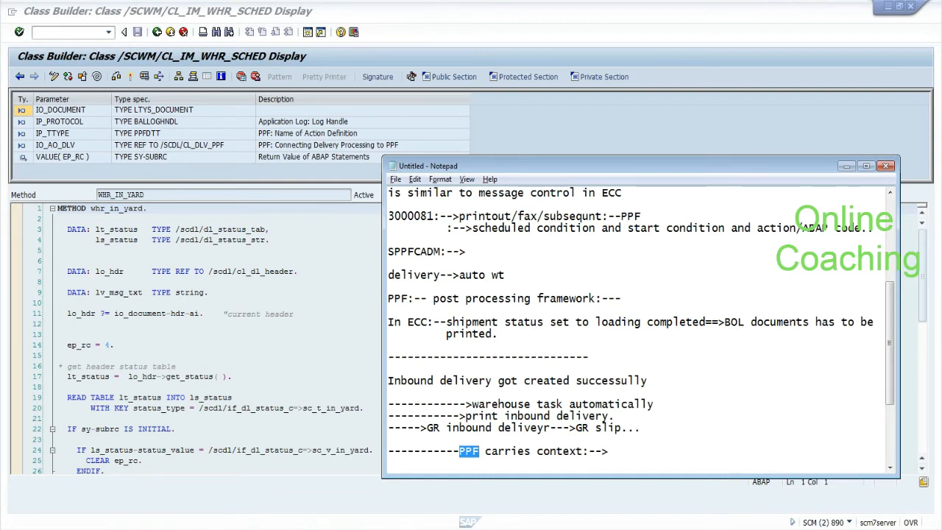
{"action": "key", "text": "alt+Tab"}
{"action": "left_click_drag", "start_coordinate": [67, 228], "coordinate": [295, 313]}
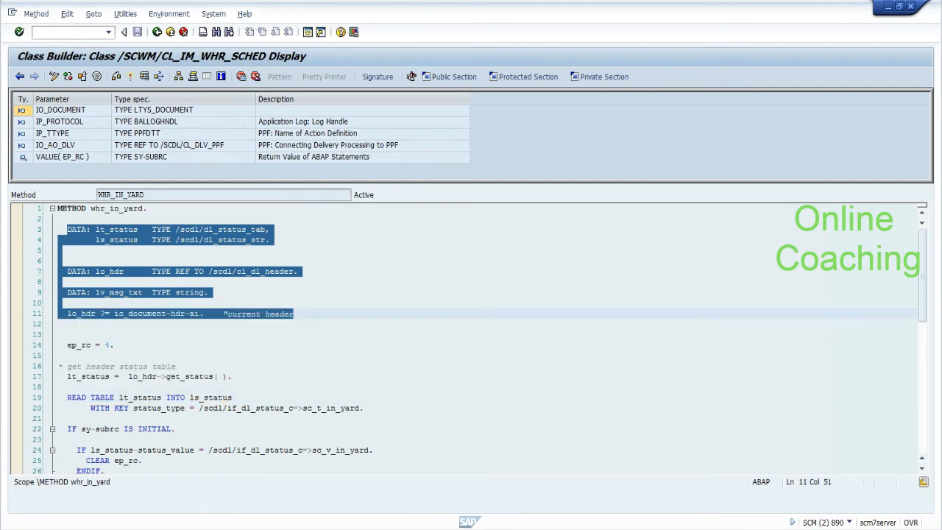
Step: Copy the WHR_IN_YARD status-check code from line 3 down and go back to the methods list
{"action": "left_click", "coordinate": [115, 344]}
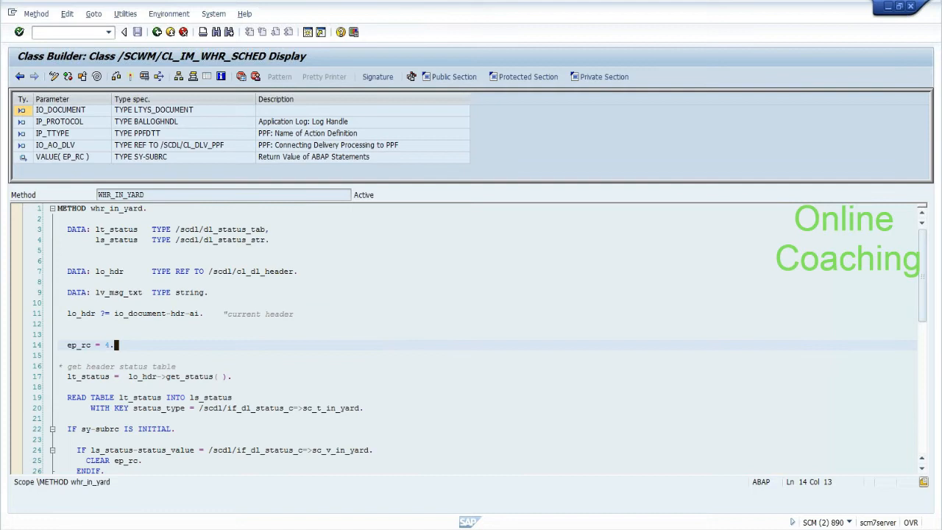
{"action": "left_click", "coordinate": [256, 271]}
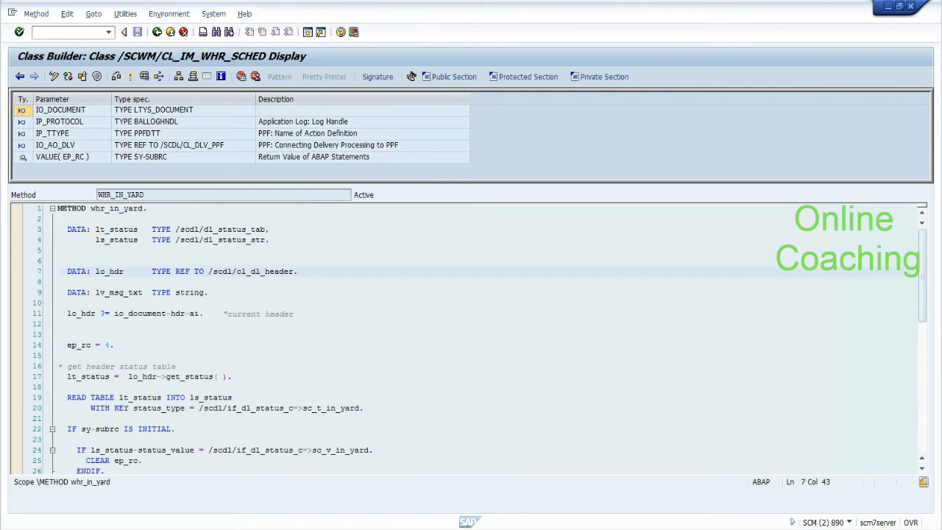
{"action": "left_click", "coordinate": [61, 324]}
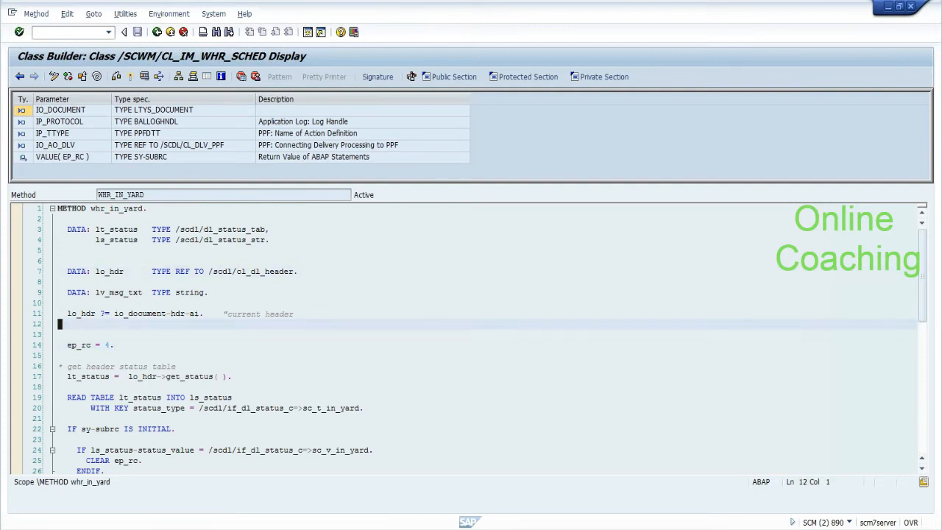
{"action": "left_click_drag", "start_coordinate": [67, 229], "coordinate": [97, 229]}
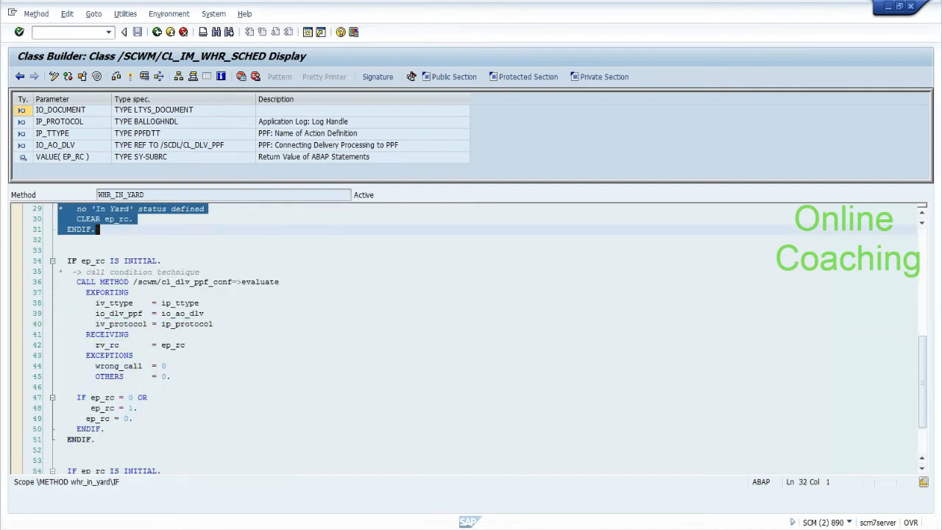
{"action": "key", "text": "F3"}
{"action": "right_click", "coordinate": [125, 216]}
{"action": "left_click", "coordinate": [132, 219]}
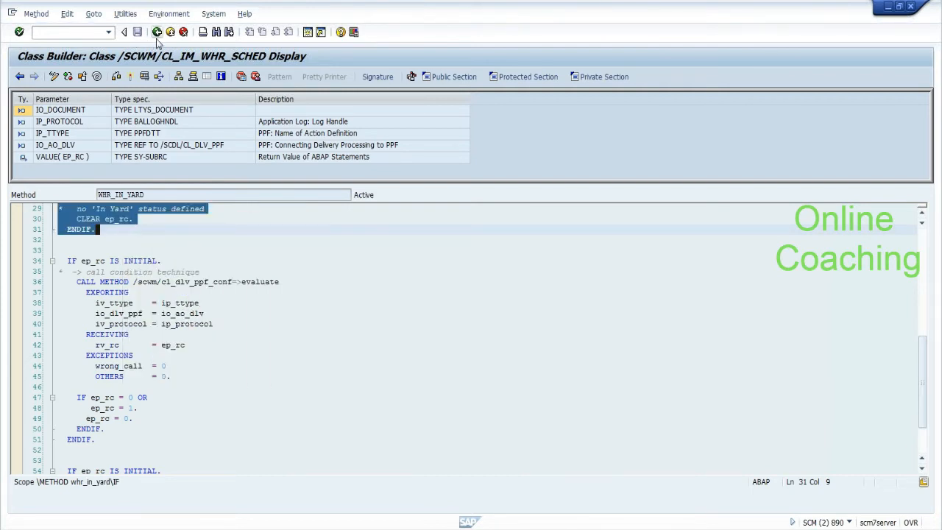
{"action": "left_click", "coordinate": [156, 33]}
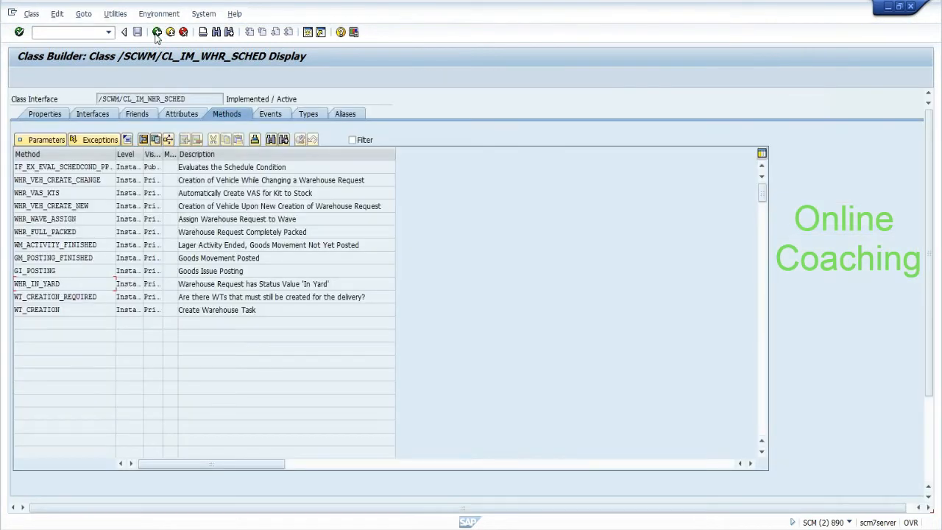
Step: In a new session, find ZCL_IM__CHECK_GR_STATUS1 via a z* search and open EVALUATE_SCHEDULE_CONDITION in change mode
{"action": "type", "text": "/ospro"}
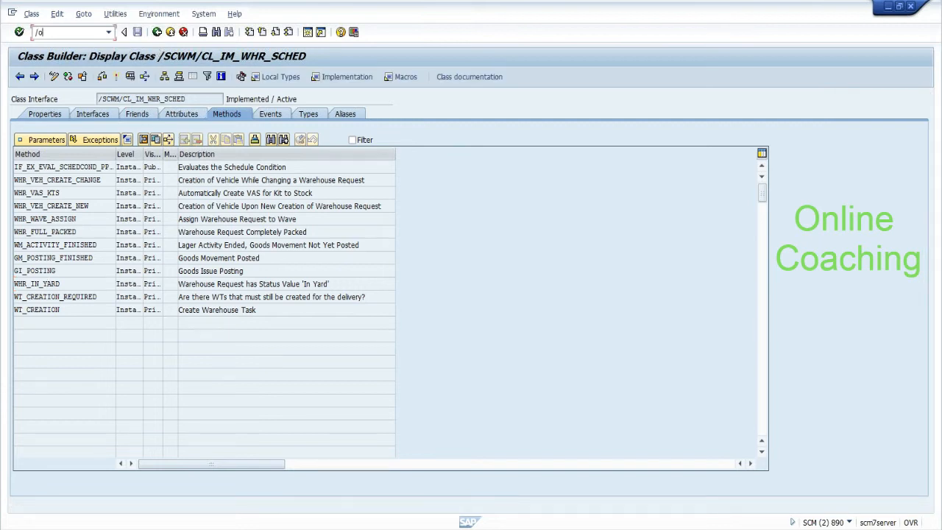
{"action": "key", "text": "Return"}
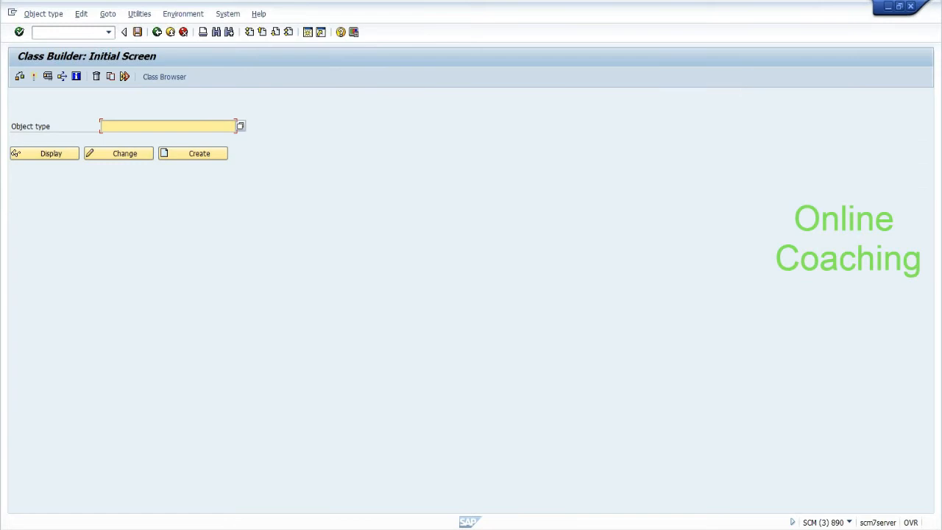
{"action": "type", "text": "z*"}
{"action": "left_click", "coordinate": [241, 127]}
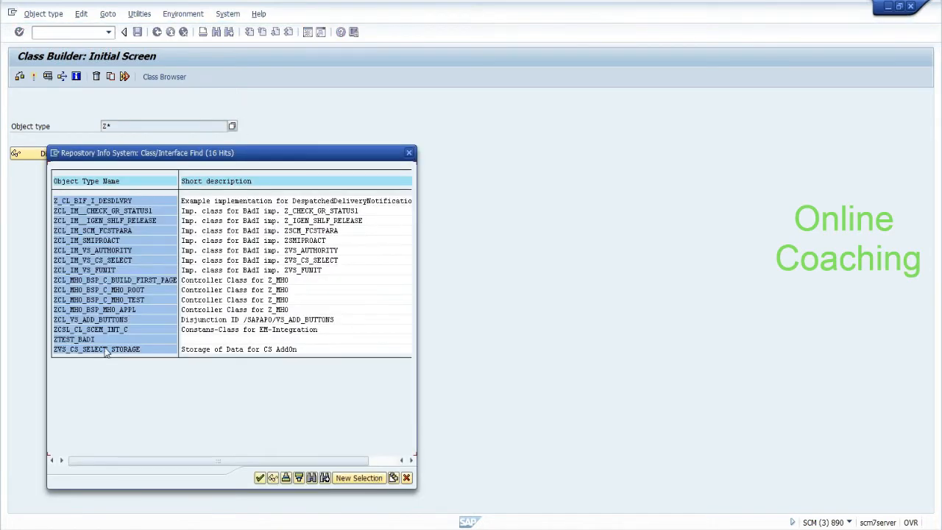
{"action": "double_click", "coordinate": [129, 212]}
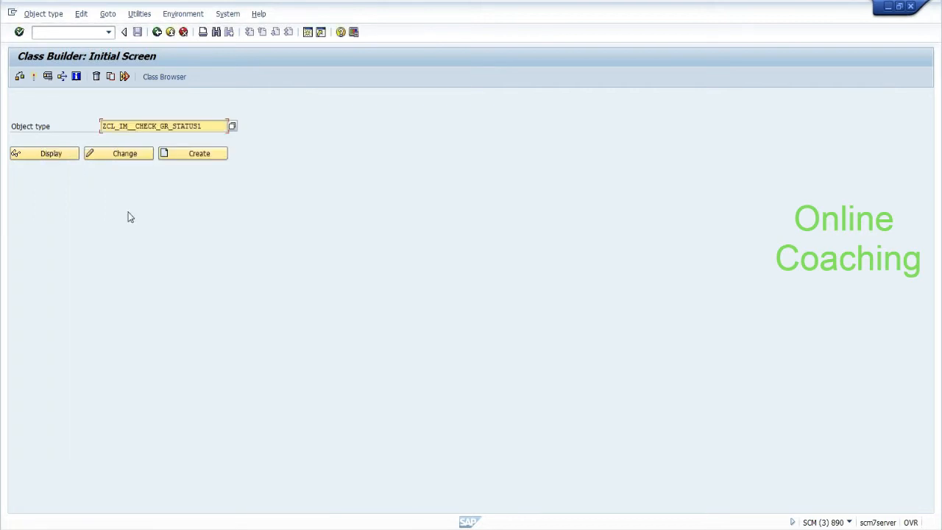
{"action": "left_click", "coordinate": [127, 156]}
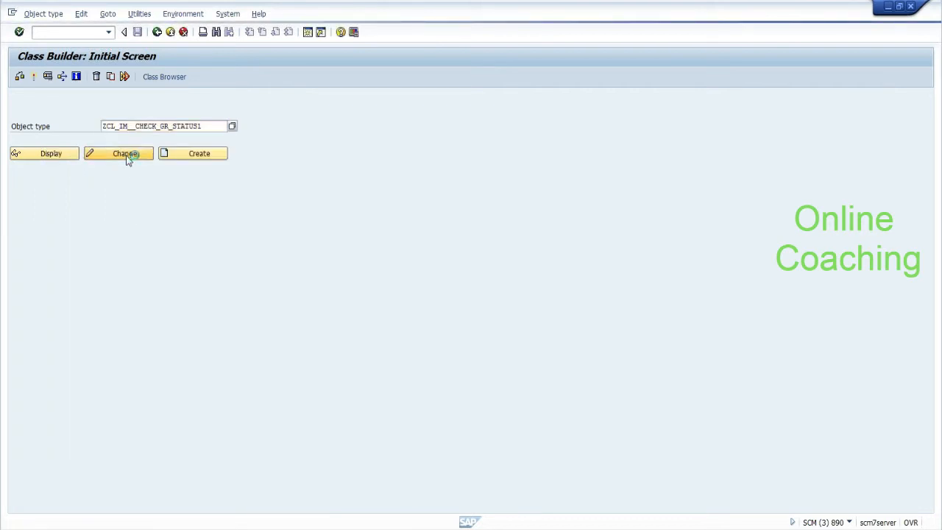
{"action": "double_click", "coordinate": [90, 167]}
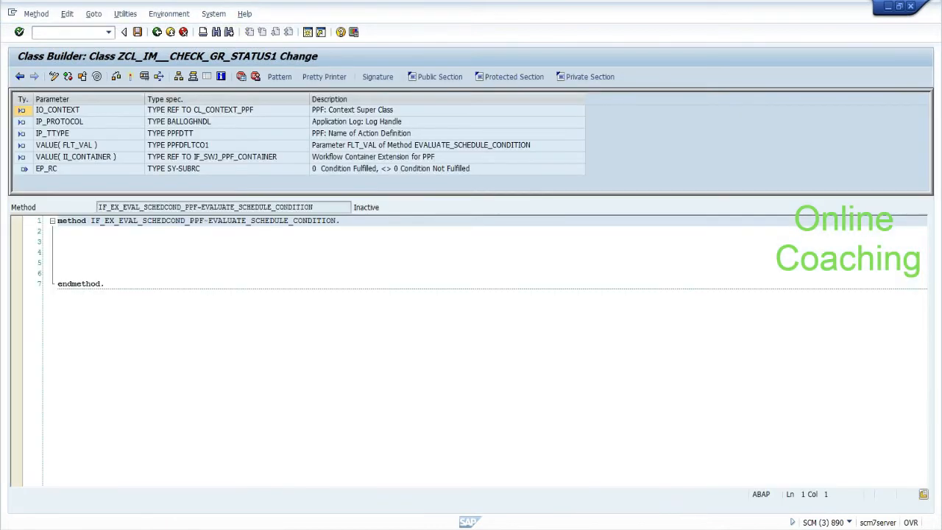
Step: In the other session, reopen WHR_IN_YARD and select its status-check code on lines 11–31
{"action": "left_click", "coordinate": [61, 241]}
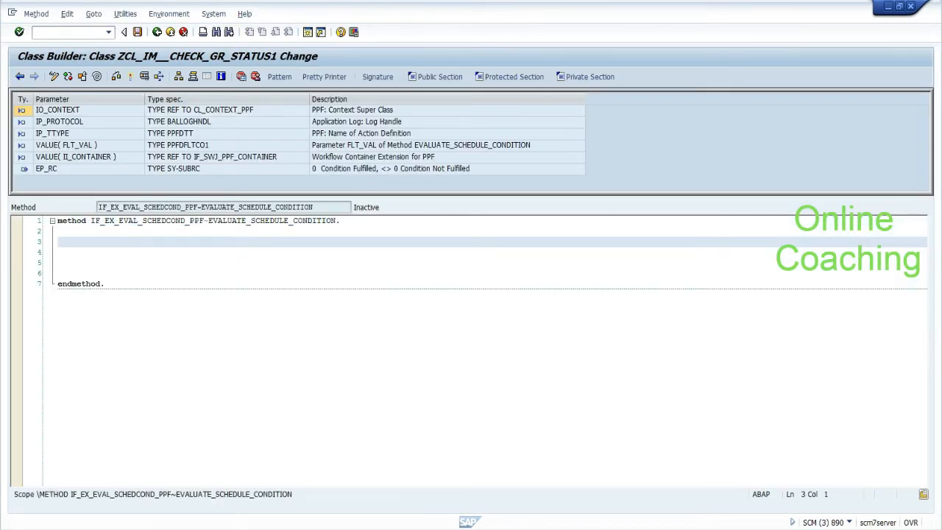
{"action": "key", "text": "alt+Tab"}
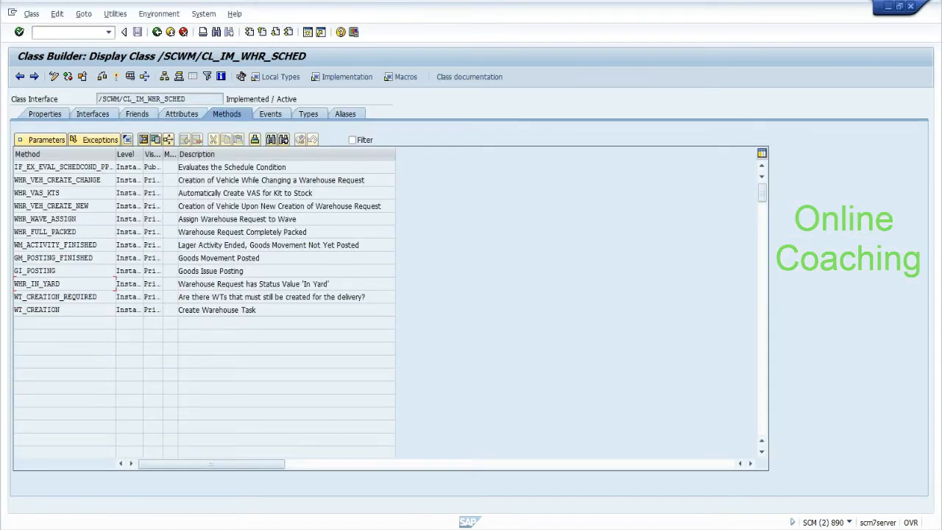
{"action": "key", "text": "F10"}
{"action": "double_click", "coordinate": [53, 284]}
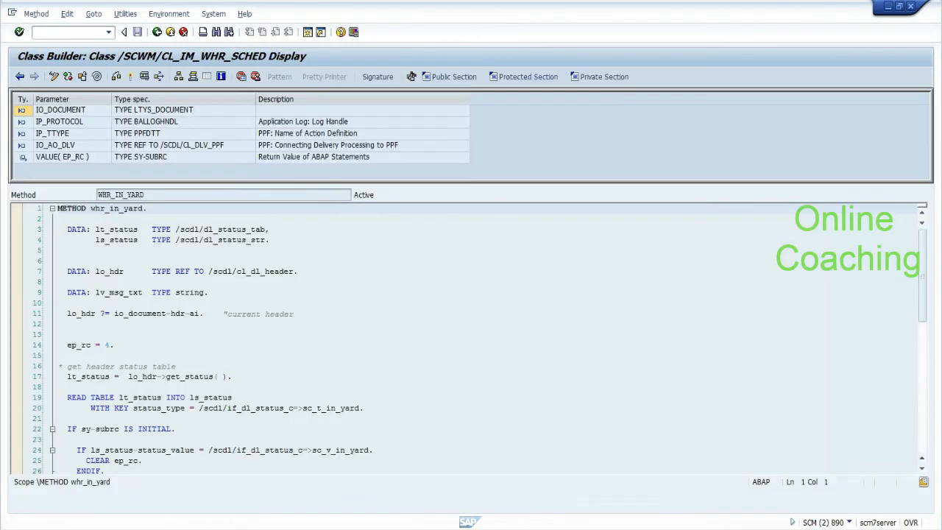
{"action": "key", "text": "shift+Down"}
{"action": "key", "text": "shift+Down"}
{"action": "key", "text": "shift+Down"}
{"action": "key", "text": "shift+Down"}
{"action": "key", "text": "shift+Down"}
{"action": "key", "text": "shift+Down"}
{"action": "key", "text": "shift+Down"}
{"action": "key", "text": "shift+Down"}
{"action": "key", "text": "shift+Down"}
{"action": "key", "text": "shift+Down"}
{"action": "key", "text": "shift+Down"}
{"action": "key", "text": "shift+Down"}
{"action": "key", "text": "shift+Down"}
{"action": "key", "text": "shift+Down"}
{"action": "key", "text": "shift+Down"}
{"action": "key", "text": "shift+Down"}
{"action": "key", "text": "shift+Down"}
{"action": "key", "text": "shift+Down"}
{"action": "key", "text": "shift+Down"}
{"action": "key", "text": "shift+Down"}
{"action": "left_click_drag", "start_coordinate": [228, 477], "coordinate": [214, 418]}
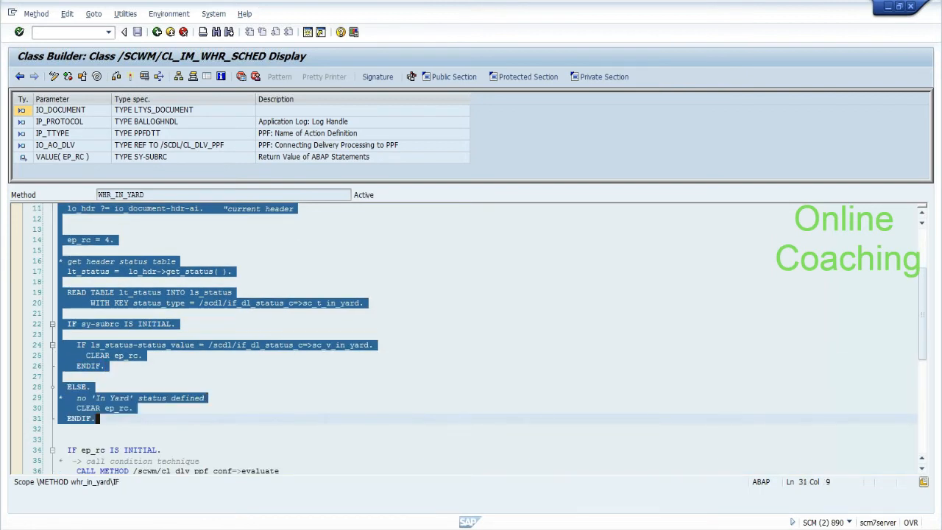
{"action": "key", "text": "alt+Tab"}
{"action": "key", "text": "alt+Tab"}
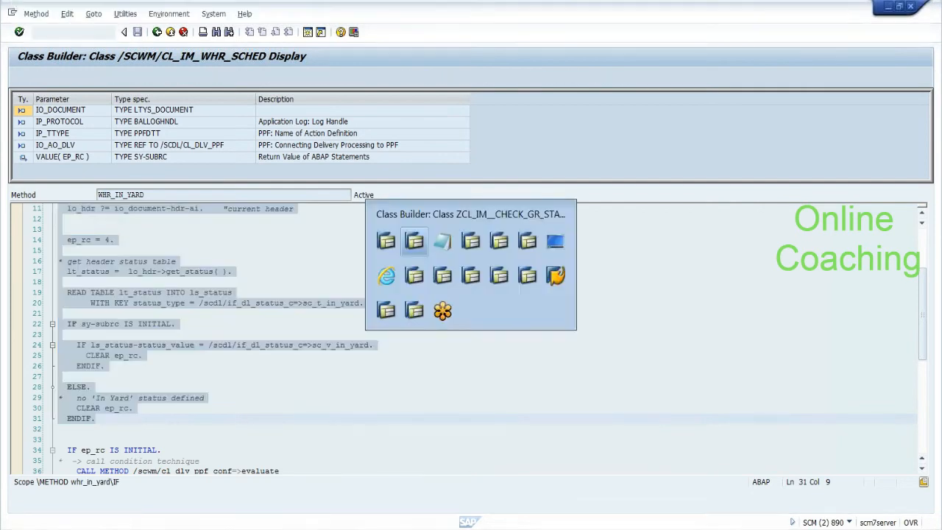
Step: Paste the copied in-yard check into EVALUATE_SCHEDULE_CONDITION and review its ep_rc, sy-subrc and lo_hdr lines
{"action": "key", "text": "ctrl+v"}
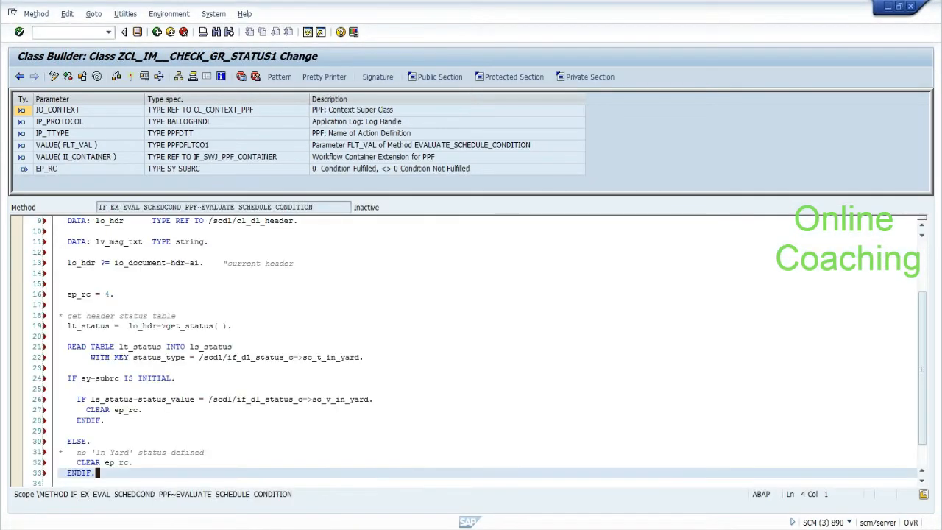
{"action": "left_click", "coordinate": [61, 273]}
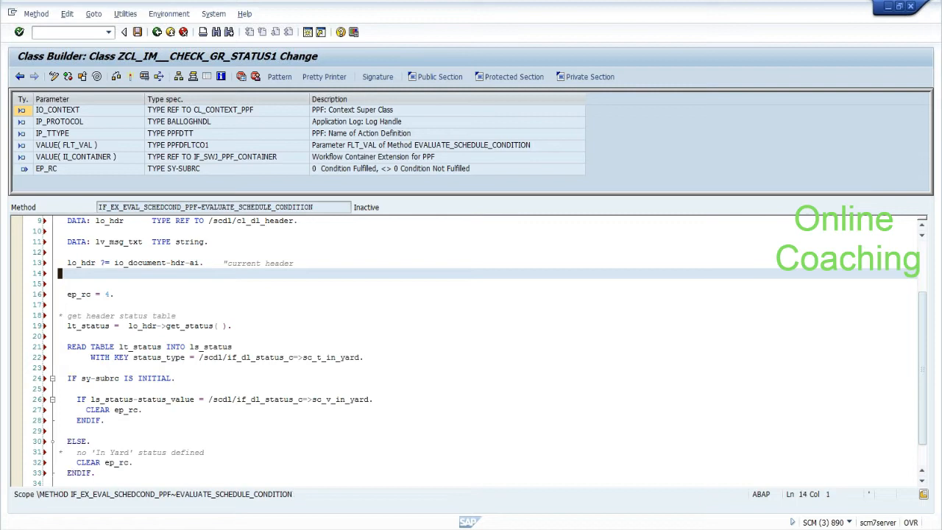
{"action": "left_click", "coordinate": [117, 294]}
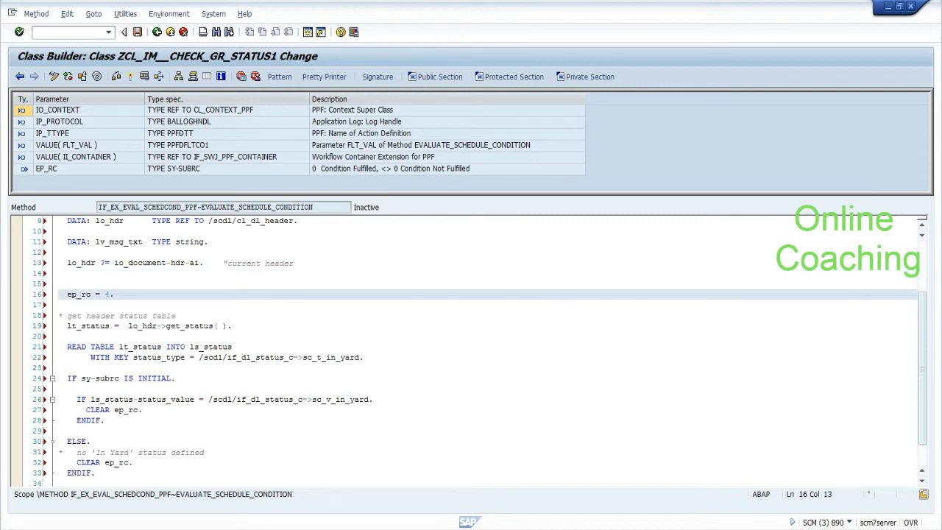
{"action": "left_click", "coordinate": [61, 368]}
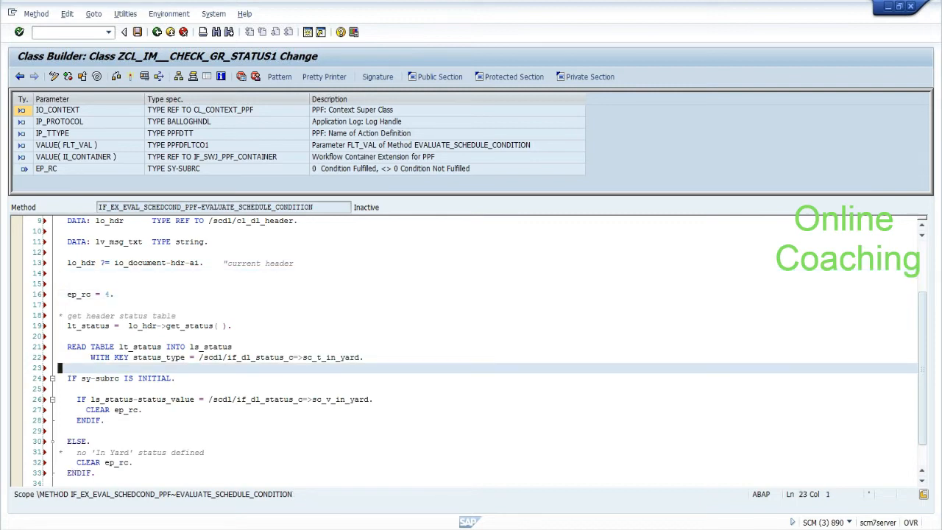
{"action": "left_click", "coordinate": [182, 399]}
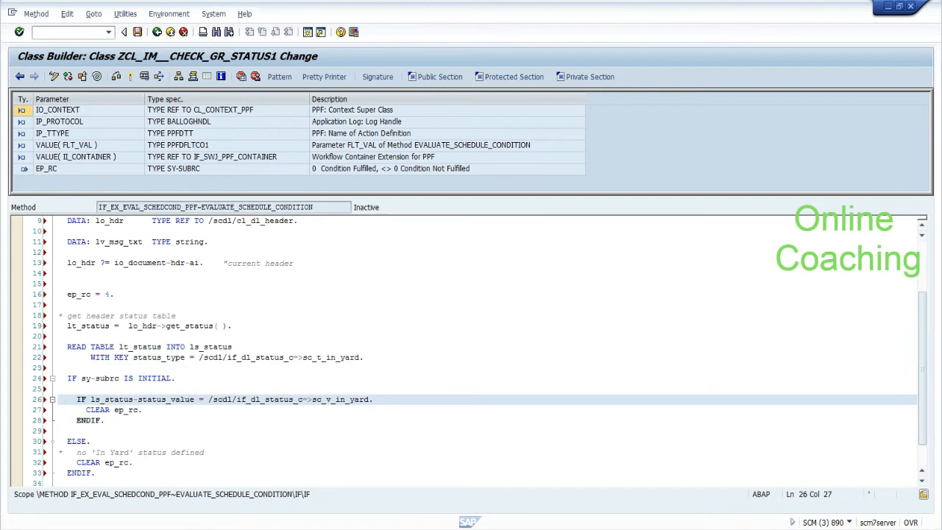
{"action": "left_click", "coordinate": [328, 399]}
{"action": "left_click", "coordinate": [107, 420]}
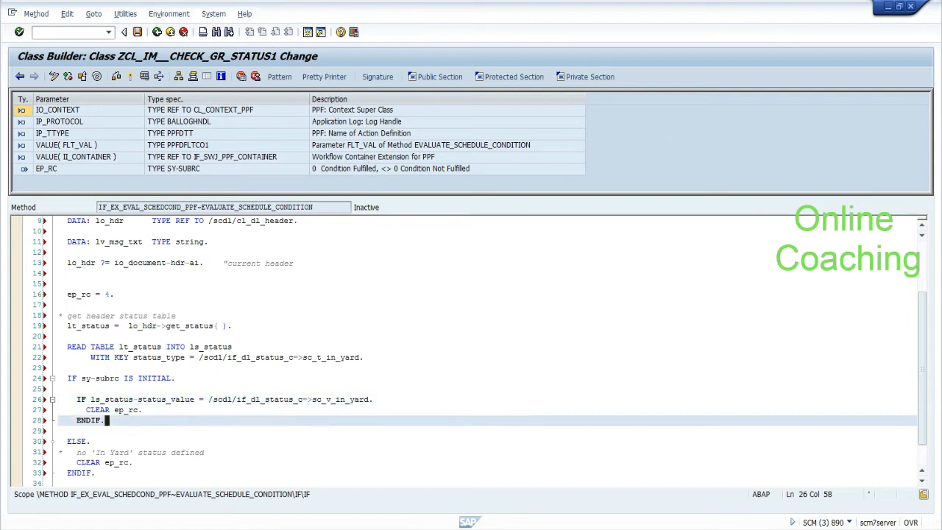
{"action": "left_click", "coordinate": [60, 388]}
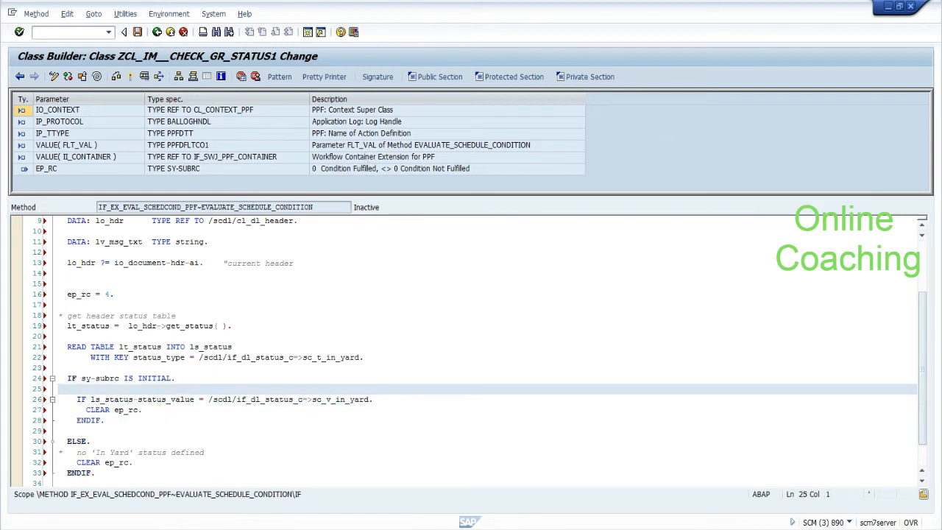
{"action": "left_click", "coordinate": [131, 326]}
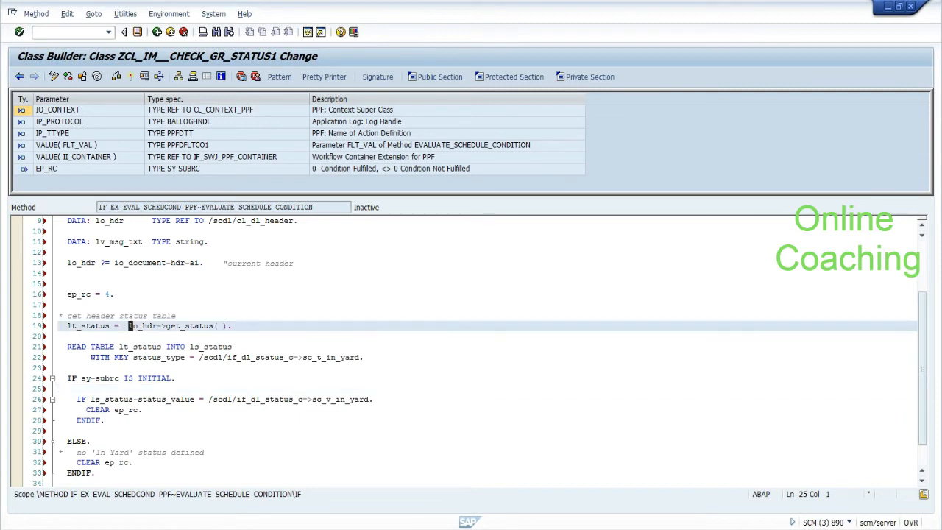
{"action": "double_click", "coordinate": [132, 326]}
{"action": "left_click", "coordinate": [60, 368]}
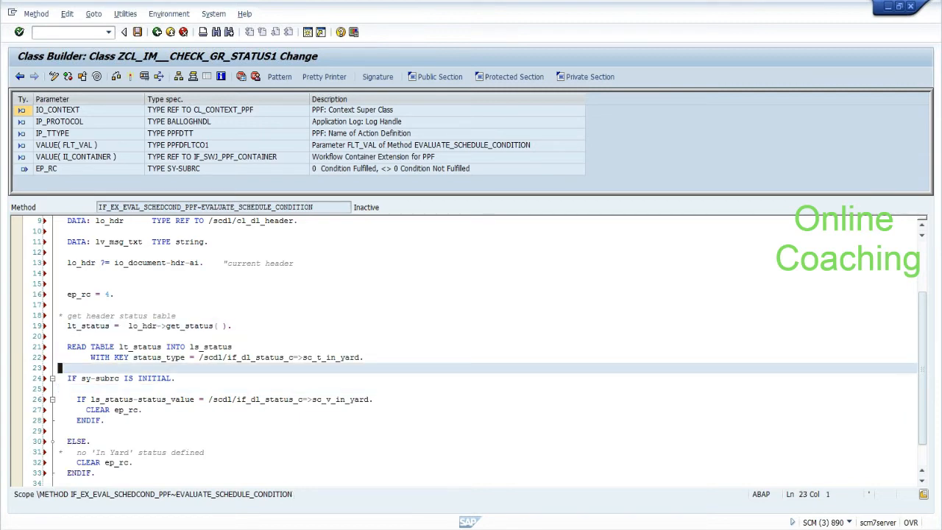
Step: Switch to the SCM system's Easy Access window and start /n/scwm/prdi
{"action": "left_click", "coordinate": [250, 528]}
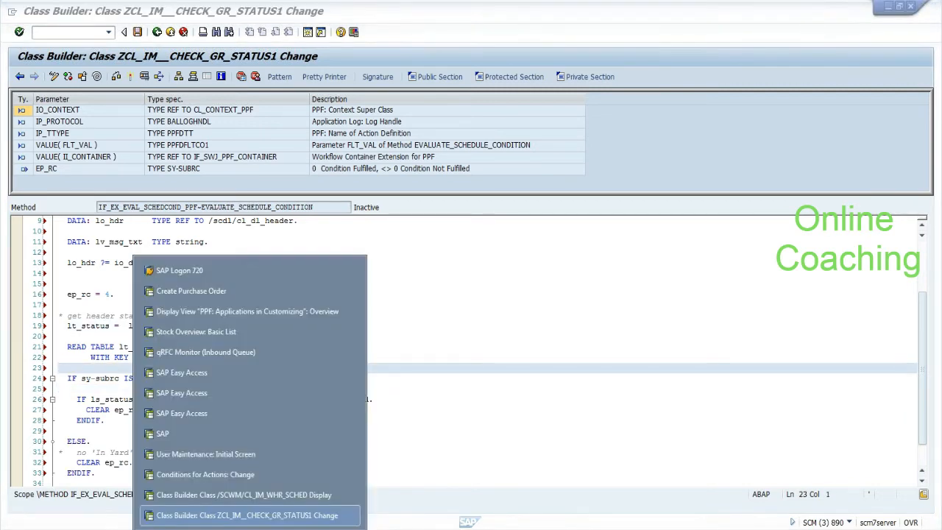
{"action": "left_click", "coordinate": [257, 413]}
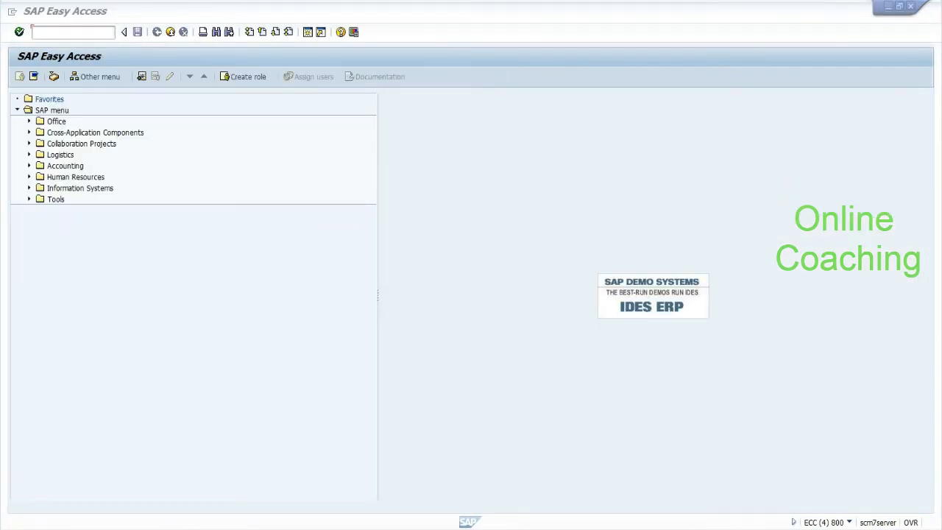
{"action": "left_click", "coordinate": [250, 528]}
{"action": "left_click", "coordinate": [228, 377]}
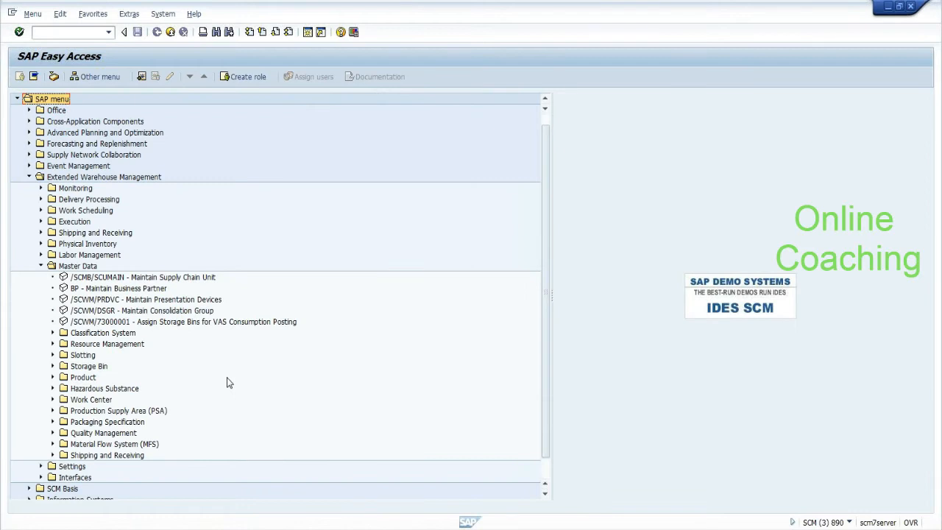
{"action": "type", "text": "/n/scwm/prdi"}
{"action": "key", "text": "Return"}
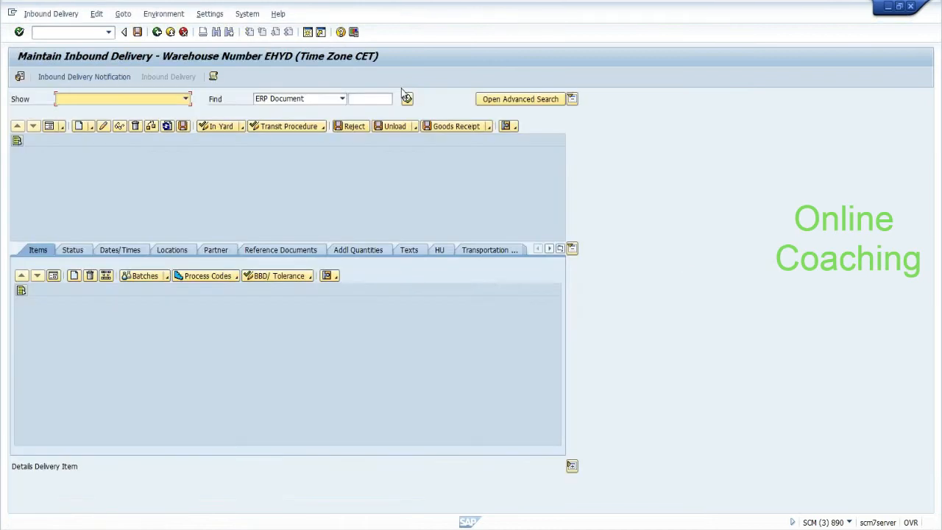
Step: Load ERP delivery document 180000137 in Maintain Inbound Delivery
{"action": "left_click", "coordinate": [374, 99]}
{"action": "left_click", "coordinate": [371, 111]}
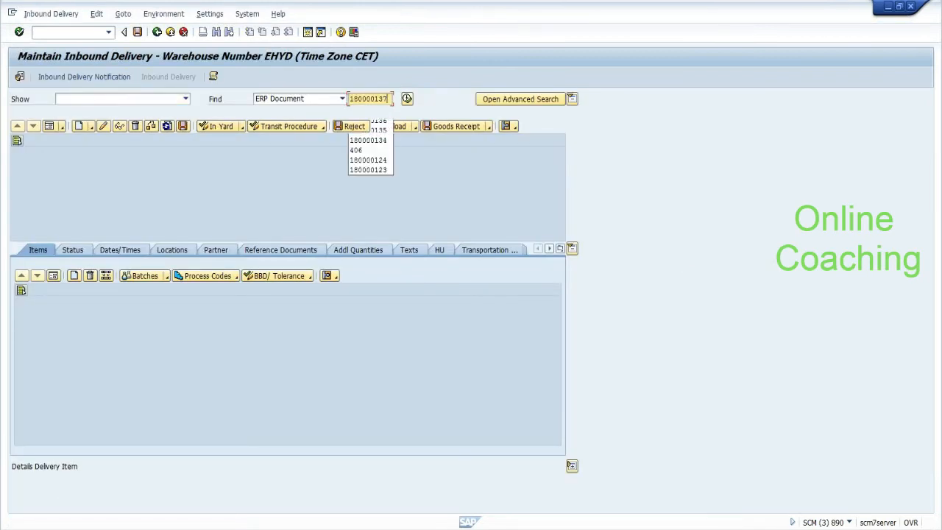
{"action": "left_click", "coordinate": [408, 99]}
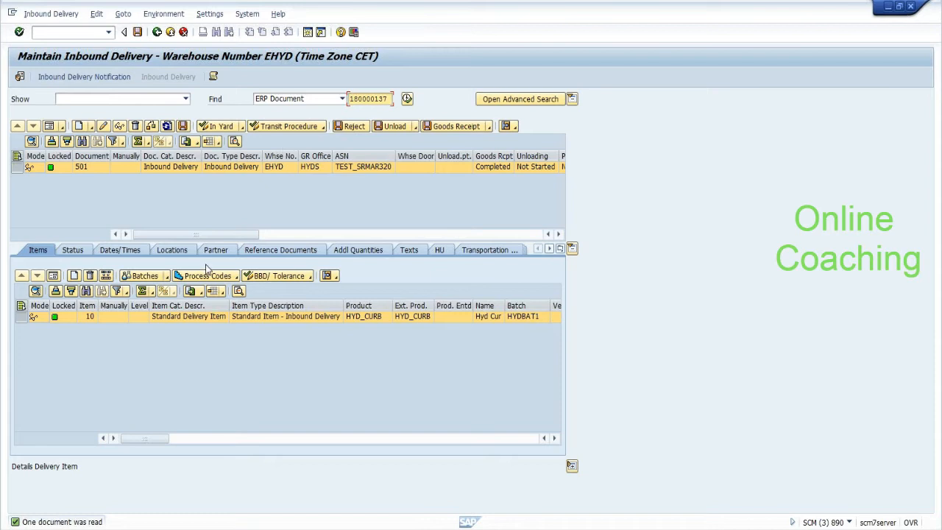
Step: Confirm the Goods Receipt (DGR) status reads Completed, widening the Status Value column
{"action": "left_click", "coordinate": [82, 251]}
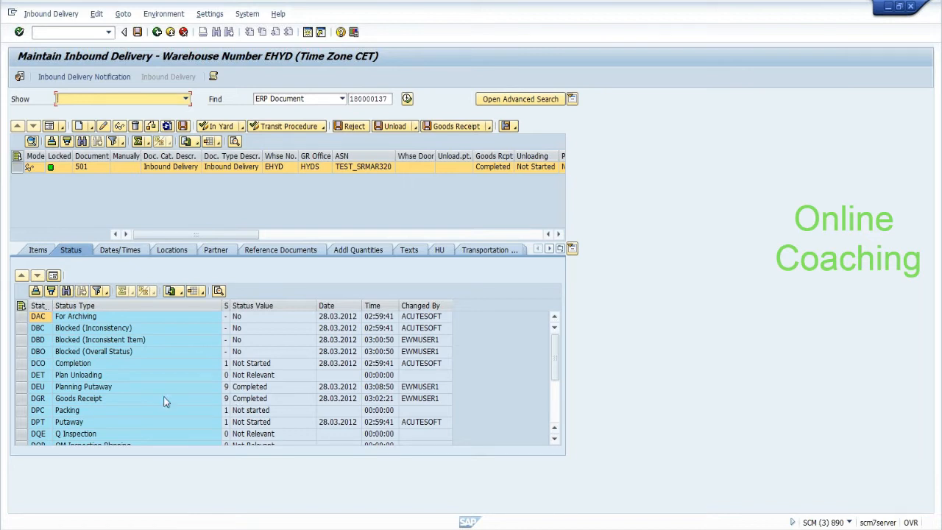
{"action": "left_click", "coordinate": [38, 399]}
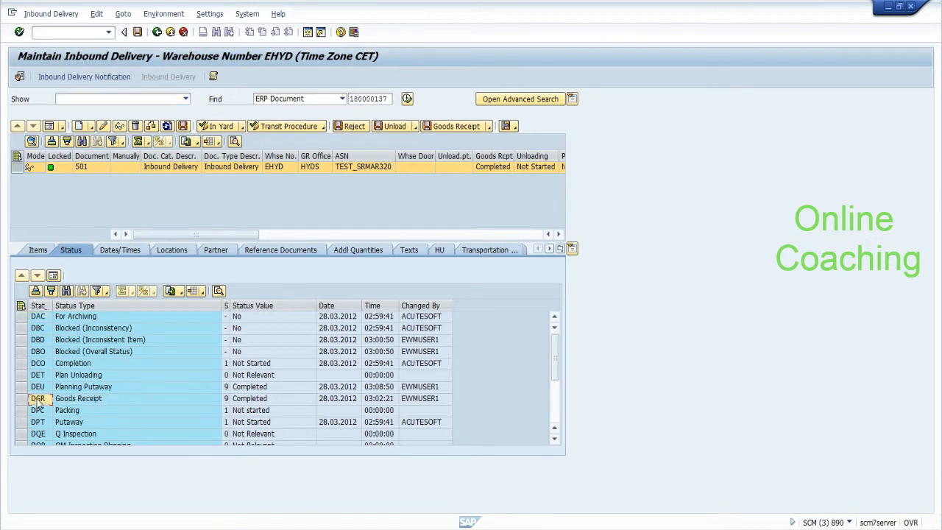
{"action": "left_click", "coordinate": [227, 401]}
{"action": "left_click", "coordinate": [243, 399]}
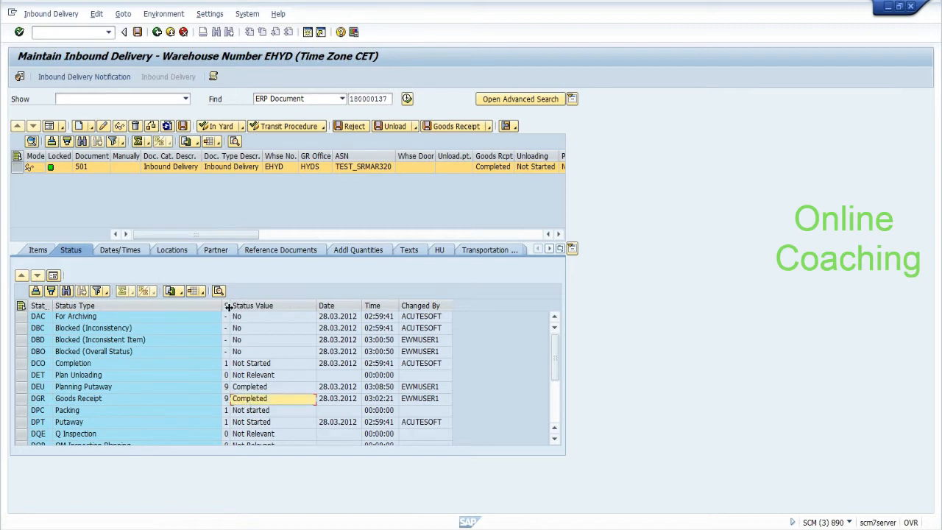
{"action": "left_click_drag", "start_coordinate": [230, 307], "coordinate": [290, 307]}
{"action": "left_click", "coordinate": [40, 399]}
{"action": "key", "text": "alt+Tab"}
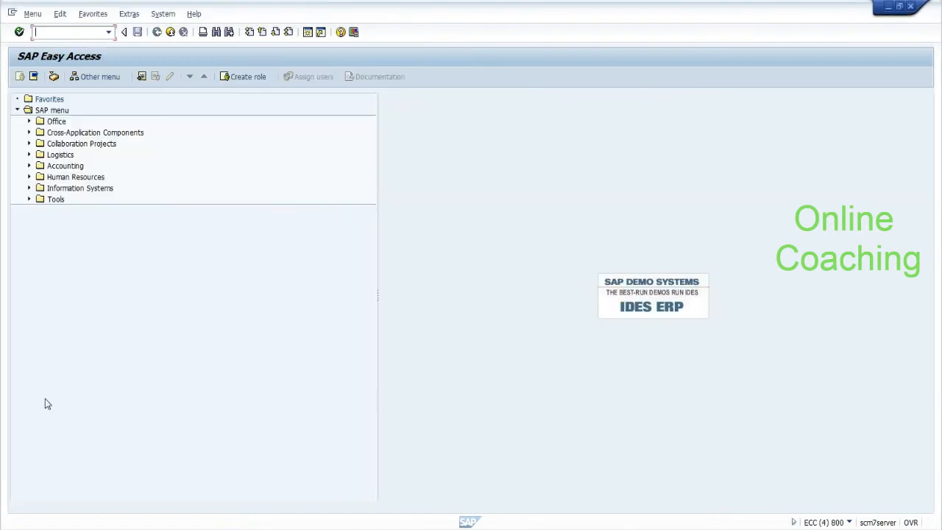
{"action": "key", "text": "alt+Tab"}
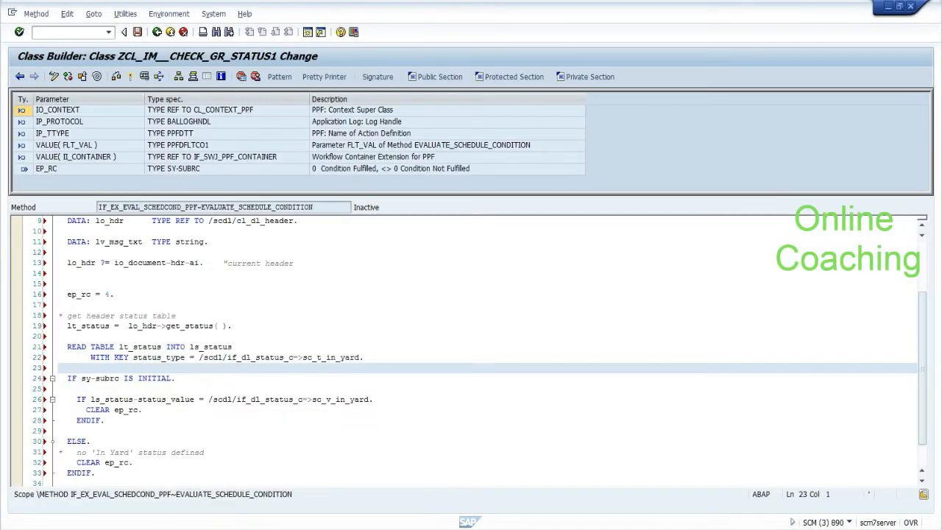
Step: Replace the in-yard status constant after status_type = on line 22 with 'EGR'
{"action": "left_click", "coordinate": [200, 357]}
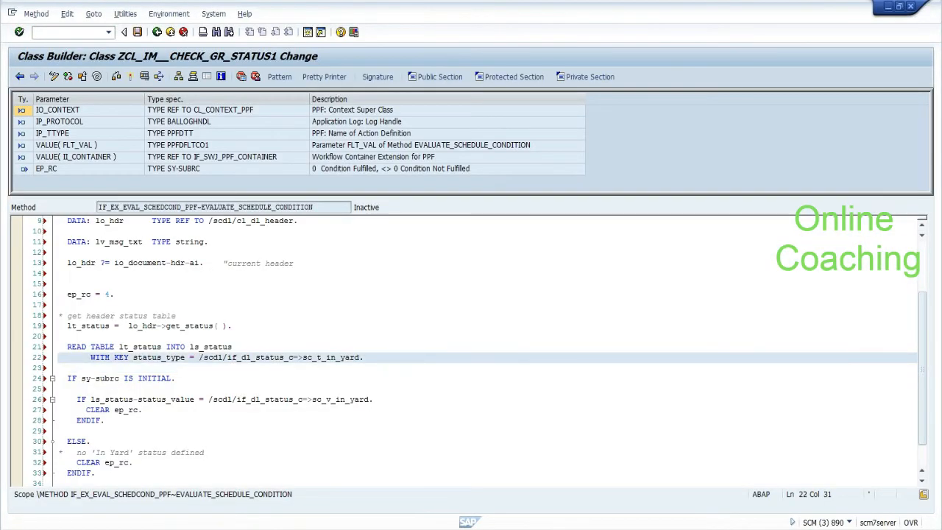
{"action": "key", "text": "Delete"}
{"action": "key", "text": "Delete"}
{"action": "key", "text": "Delete"}
{"action": "key", "text": "Delete"}
{"action": "key", "text": "Delete"}
{"action": "key", "text": "Delete"}
{"action": "key", "text": "Delete"}
{"action": "key", "text": "Delete"}
{"action": "key", "text": "Delete"}
{"action": "key", "text": "Delete"}
{"action": "key", "text": "Delete"}
{"action": "key", "text": "Delete"}
{"action": "key", "text": "Delete"}
{"action": "key", "text": "Delete"}
{"action": "key", "text": "Delete"}
{"action": "key", "text": "Delete"}
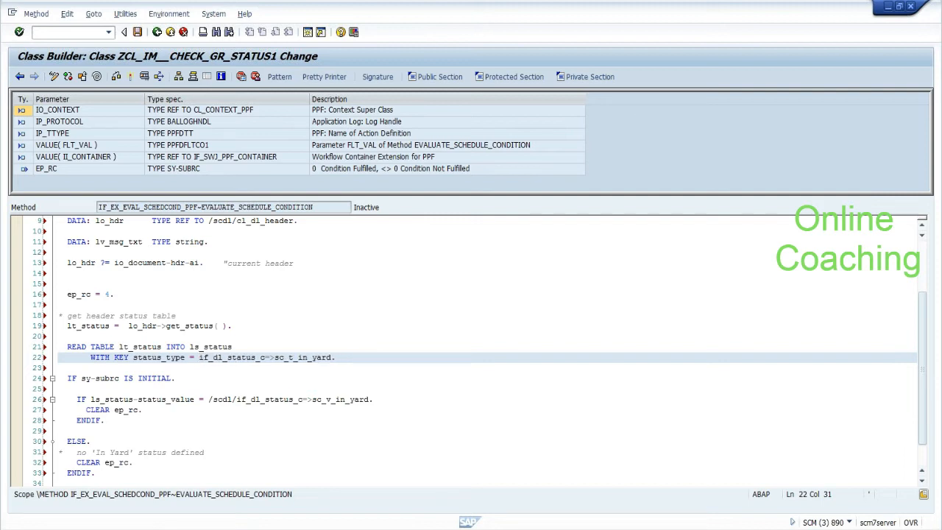
{"action": "key", "text": "Delete"}
{"action": "key", "text": "Delete"}
{"action": "key", "text": "Delete"}
{"action": "key", "text": "Delete"}
{"action": "key", "text": "Delete"}
{"action": "key", "text": "Delete"}
{"action": "key", "text": "Delete"}
{"action": "key", "text": "Delete"}
{"action": "key", "text": "Delete"}
{"action": "key", "text": "Delete"}
{"action": "key", "text": "Delete"}
{"action": "key", "text": "Delete"}
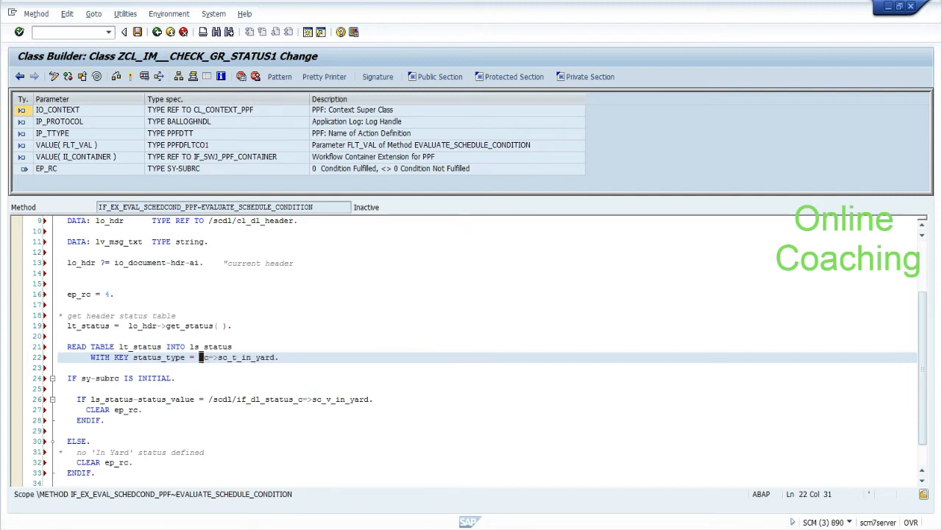
{"action": "key", "text": "Delete"}
{"action": "key", "text": "Delete"}
{"action": "key", "text": "Delete"}
{"action": "key", "text": "Delete"}
{"action": "key", "text": "Delete"}
{"action": "type", "text": "'EGR'."}
Step: Compare with the status_type key in the reference class code, then return to the Z method
{"action": "key", "text": "alt+Tab"}
{"action": "key", "text": "alt+Tab"}
{"action": "key", "text": "alt+Tab"}
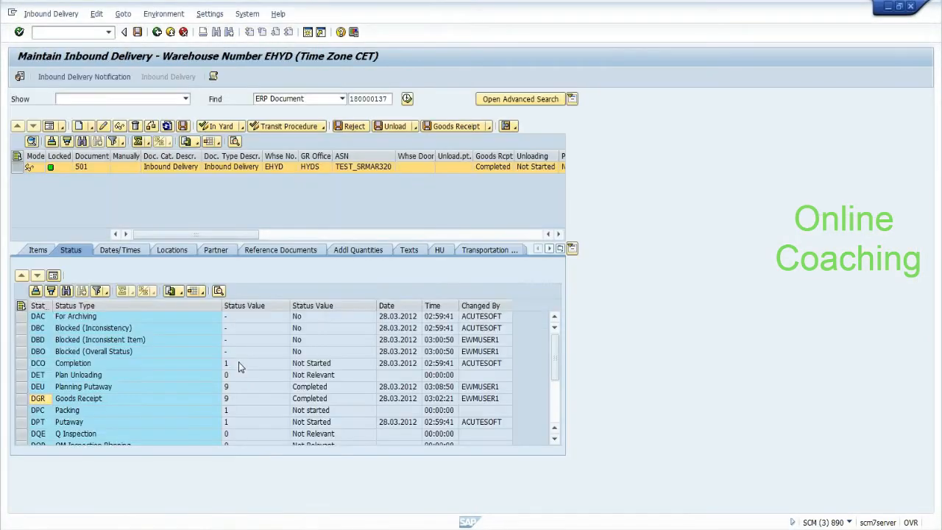
{"action": "key", "text": "alt+Tab"}
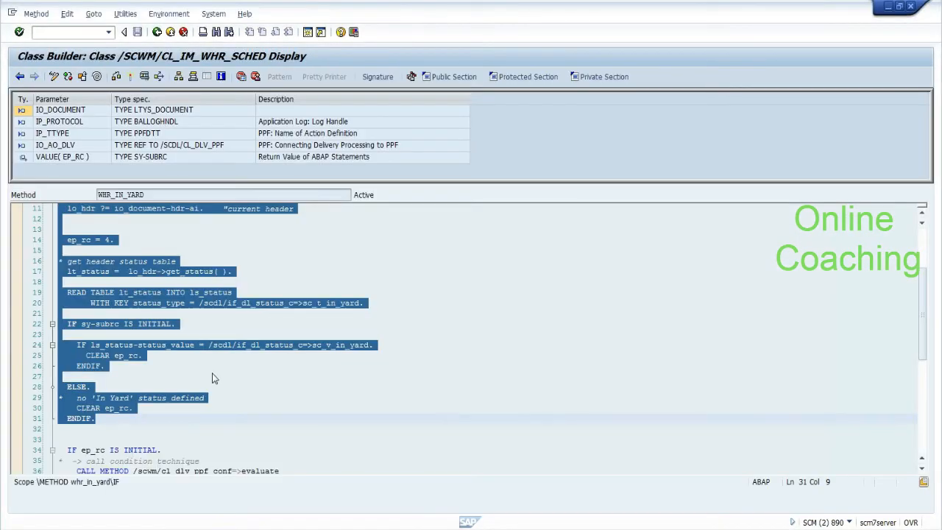
{"action": "left_click", "coordinate": [212, 375]}
{"action": "left_click", "coordinate": [266, 302]}
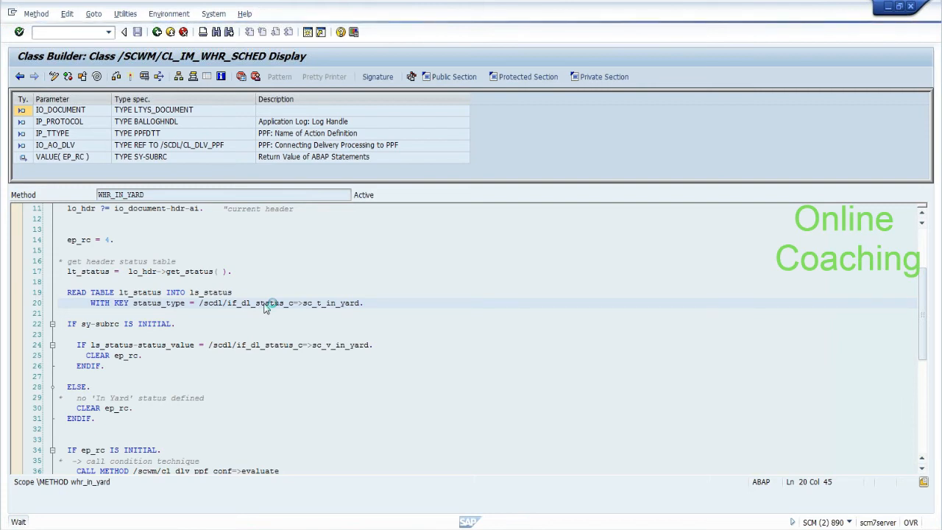
{"action": "key", "text": "alt+Tab"}
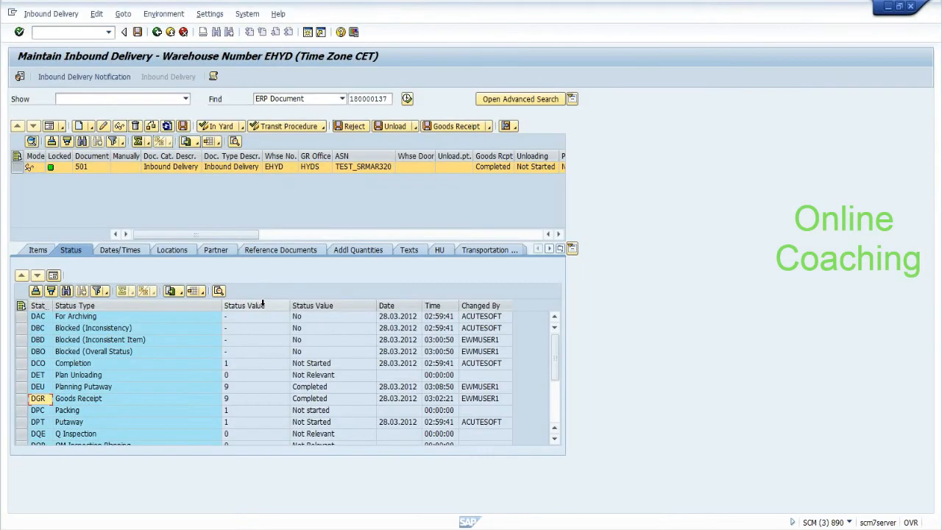
{"action": "key", "text": "alt+Tab"}
{"action": "left_click", "coordinate": [262, 304]}
{"action": "key", "text": "alt+Tab"}
{"action": "key", "text": "alt+Tab"}
{"action": "key", "text": "alt+Tab"}
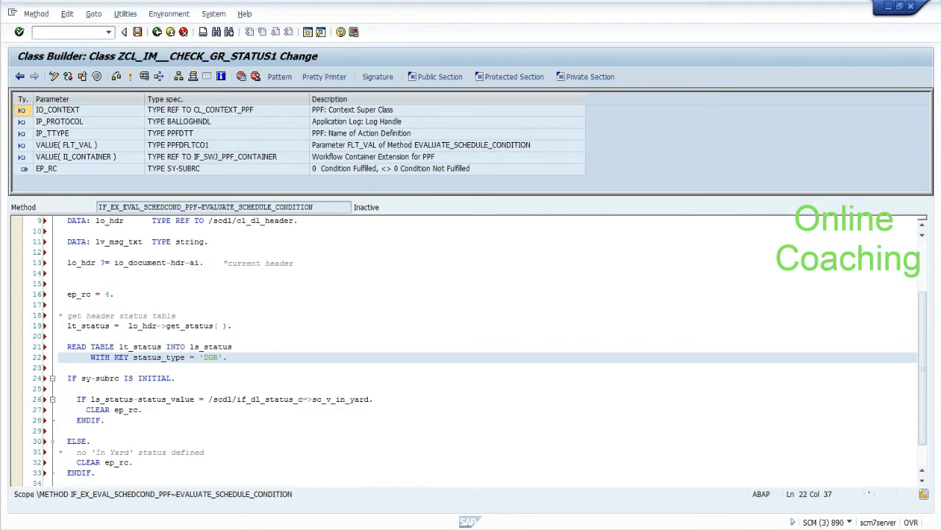
Step: Start an 'IF LS_STATUS' statement below the READ TABLE line, checking the ls_status declaration
{"action": "left_click", "coordinate": [60, 368]}
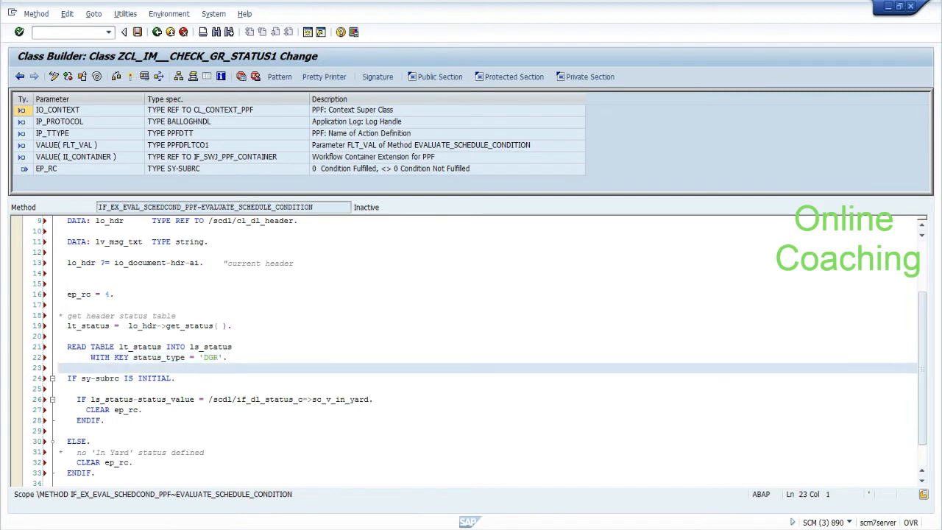
{"action": "key", "text": "Return"}
{"action": "key", "text": "Return"}
{"action": "key", "text": "Tab"}
{"action": "key", "text": "Caps_Lock"}
{"action": "type", "text": "IF LS_STATUS"}
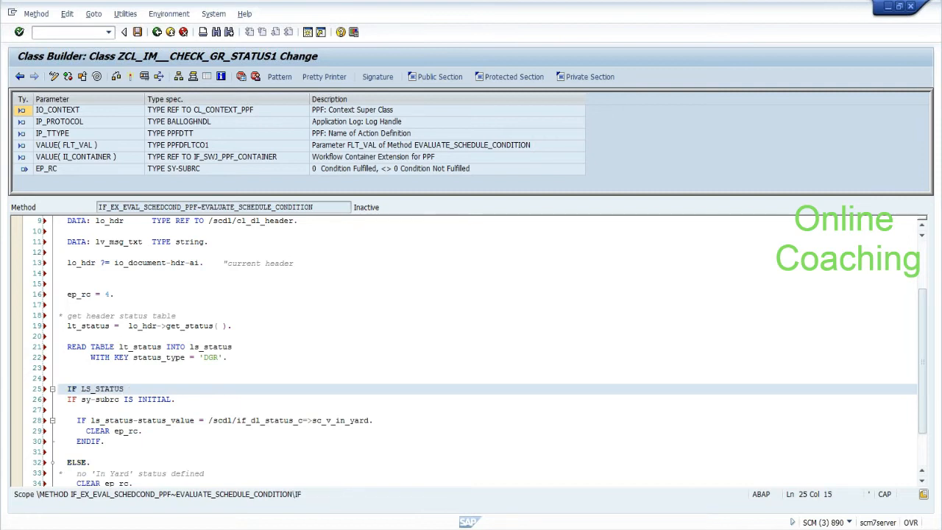
{"action": "left_click", "coordinate": [219, 349]}
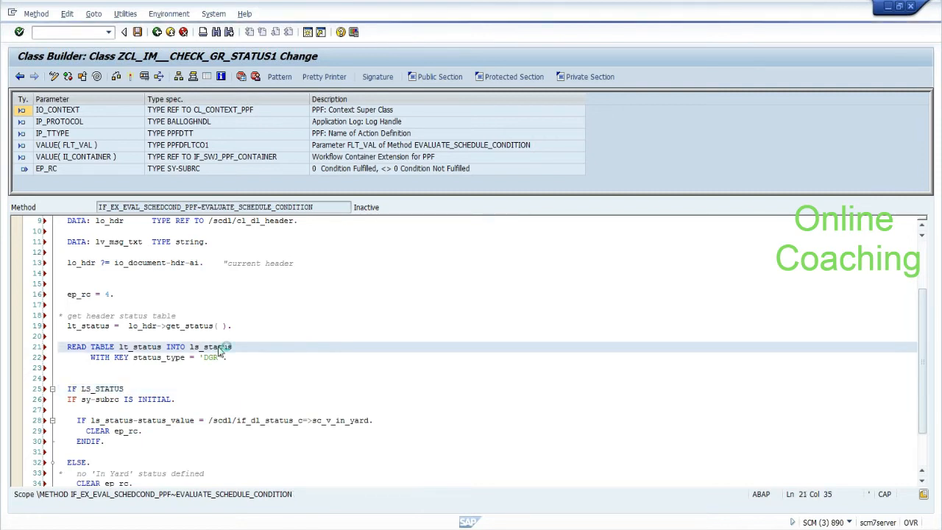
{"action": "scroll", "coordinate": [219, 350], "scroll_direction": "up", "scroll_amount": 1}
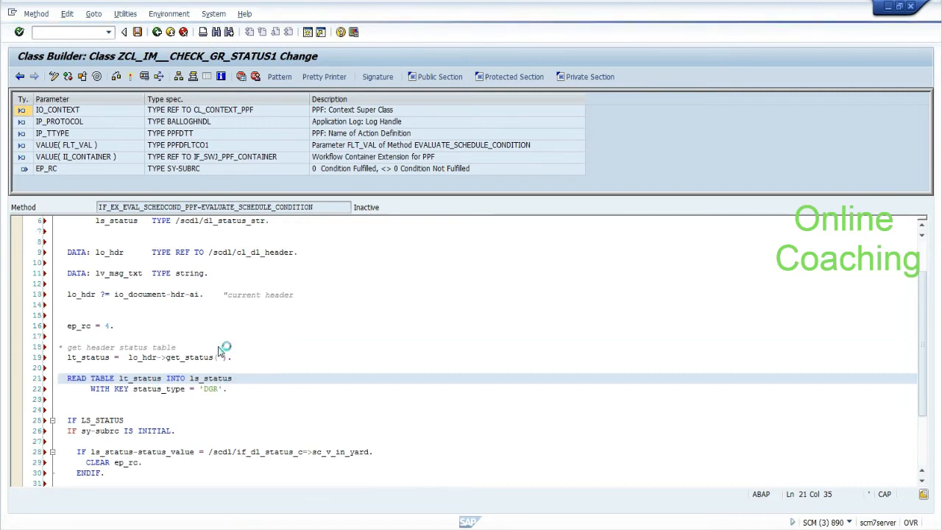
{"action": "scroll", "coordinate": [219, 351], "scroll_direction": "up", "scroll_amount": 1}
{"action": "left_click", "coordinate": [219, 266]}
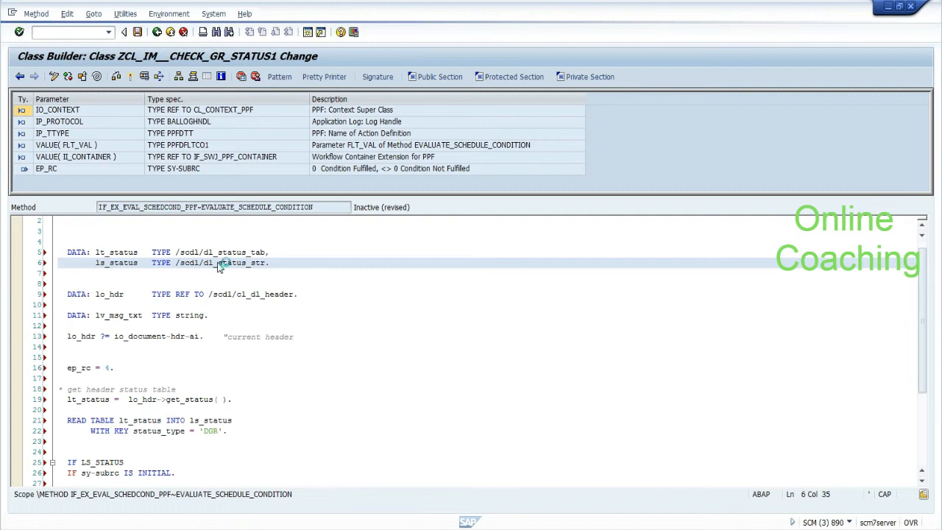
Step: Save the method when leaving it and switch over to the other SAP windows
{"action": "key", "text": "F3"}
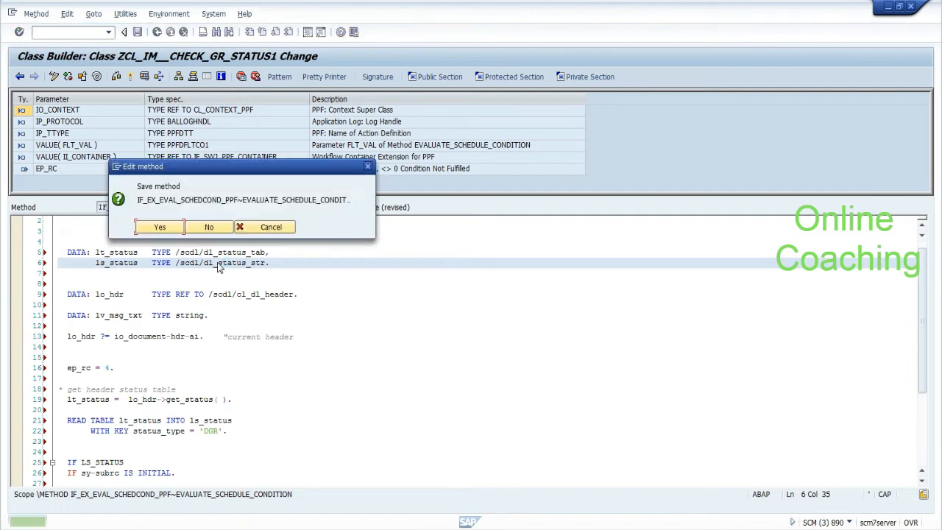
{"action": "left_click", "coordinate": [173, 228]}
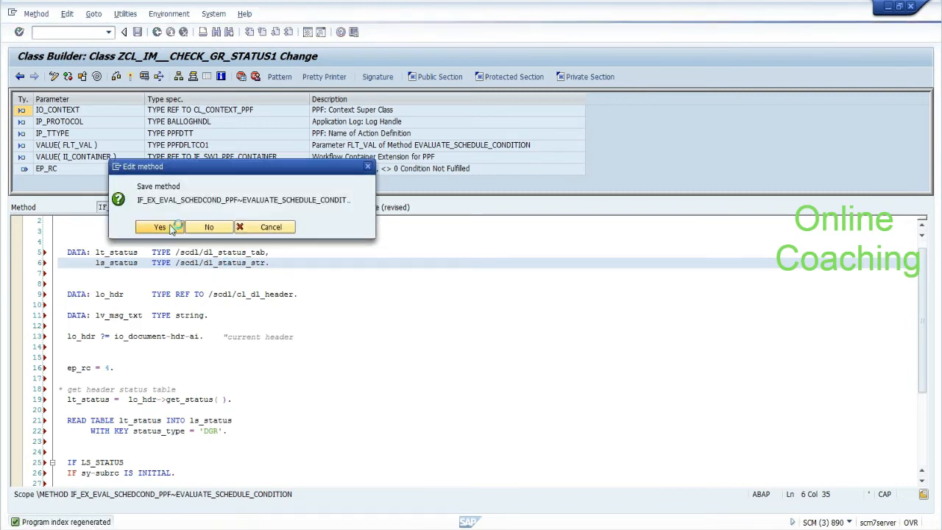
{"action": "key", "text": "alt+Tab"}
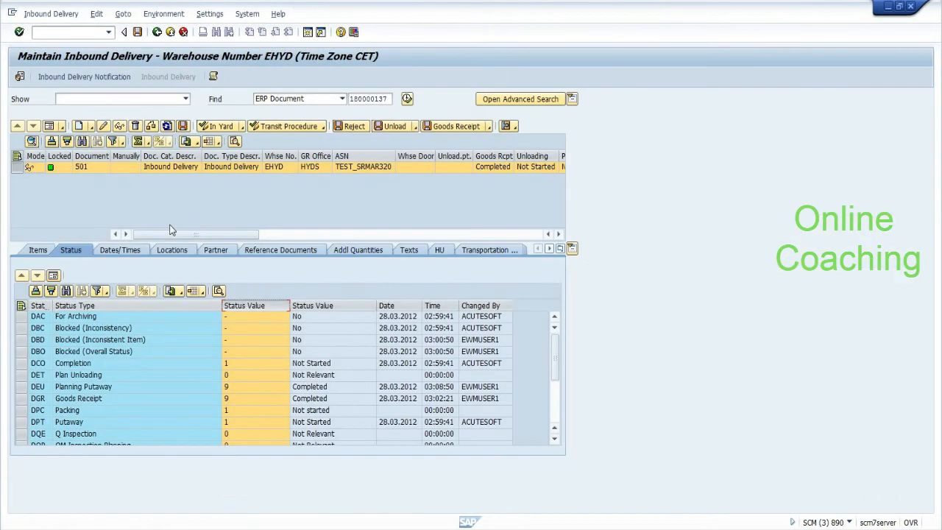
{"action": "key", "text": "alt+Tab"}
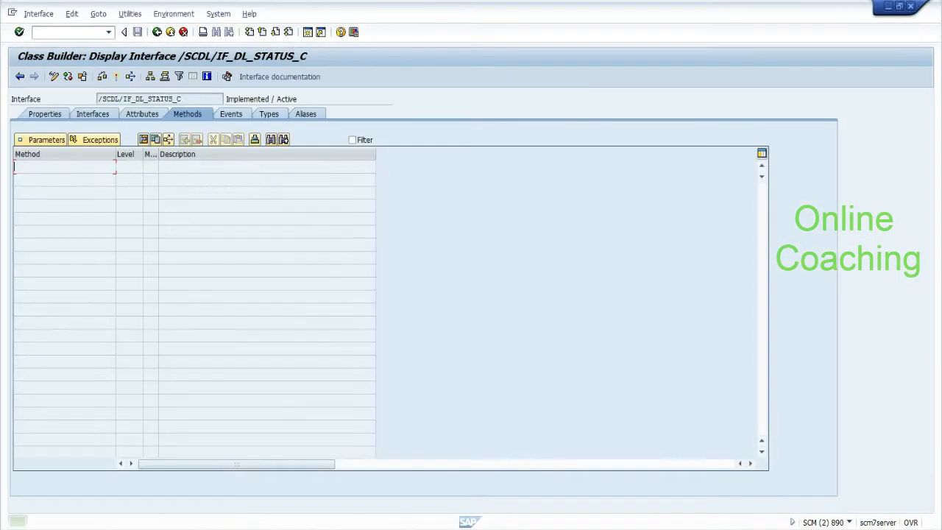
Step: Show /SCDL/IF_DL_STATUS_C's attributes with full names and page down through the constants
{"action": "left_click", "coordinate": [142, 114]}
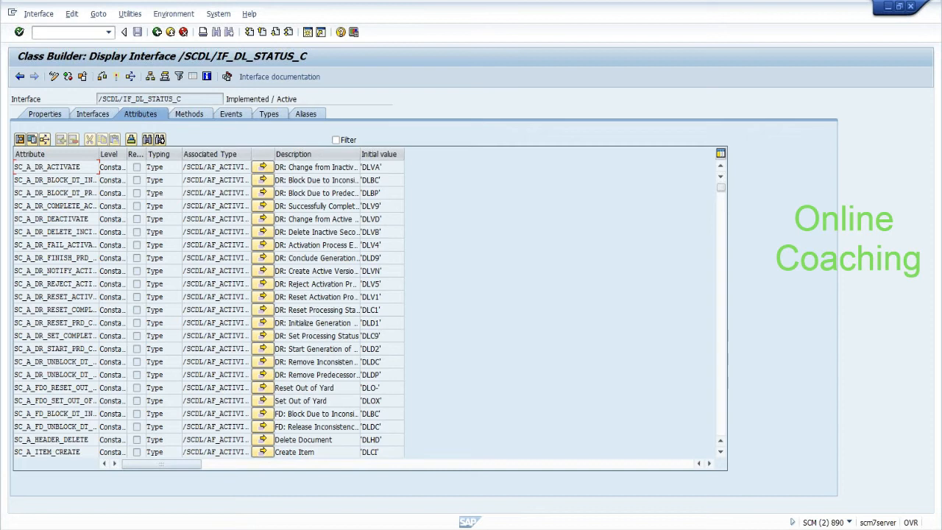
{"action": "left_click_drag", "start_coordinate": [100, 154], "coordinate": [182, 156]}
{"action": "left_click", "coordinate": [89, 219]}
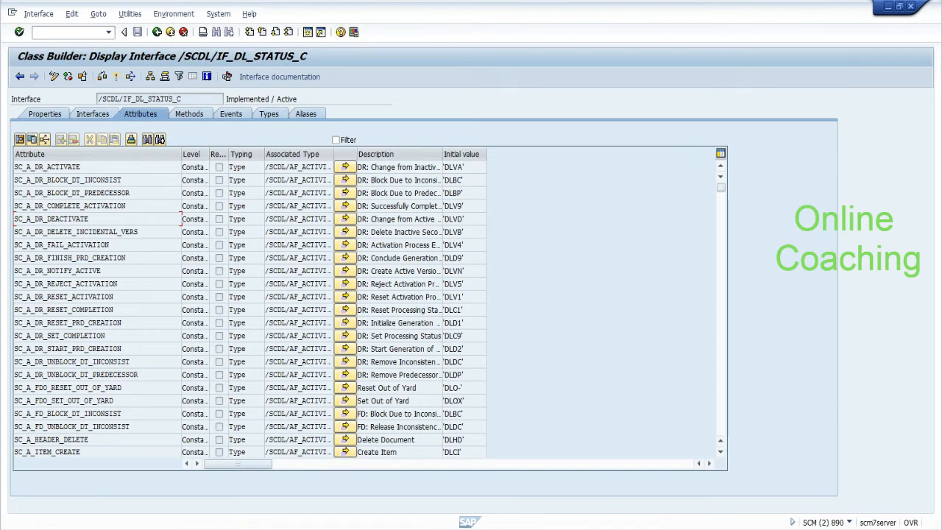
{"action": "left_click", "coordinate": [719, 430]}
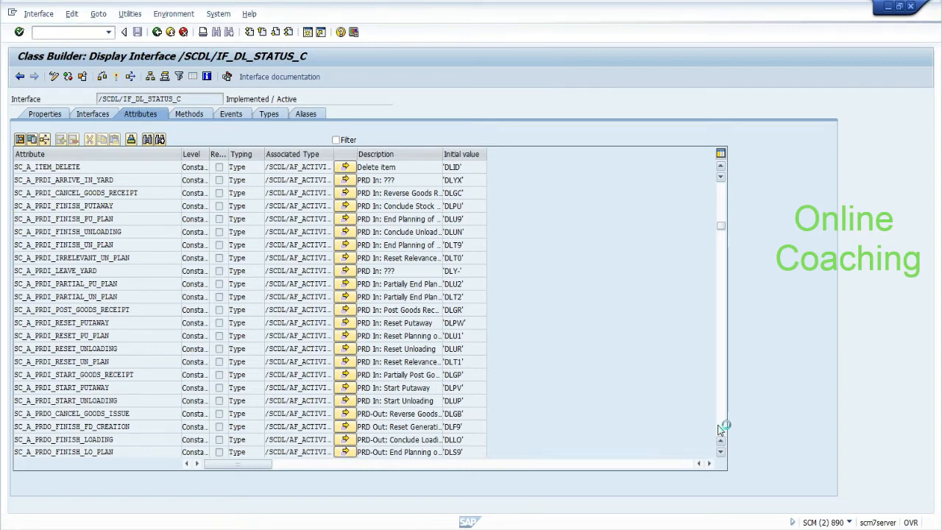
{"action": "left_click", "coordinate": [719, 431]}
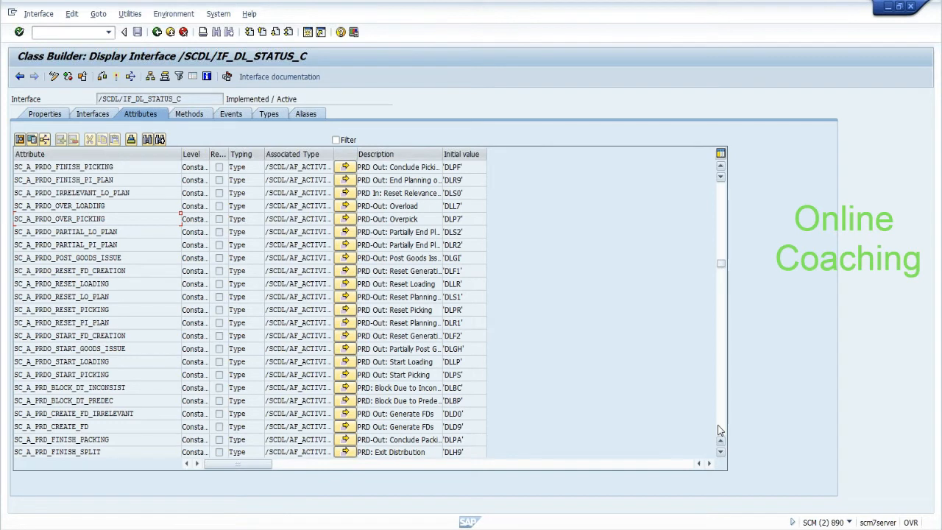
{"action": "left_click", "coordinate": [719, 430]}
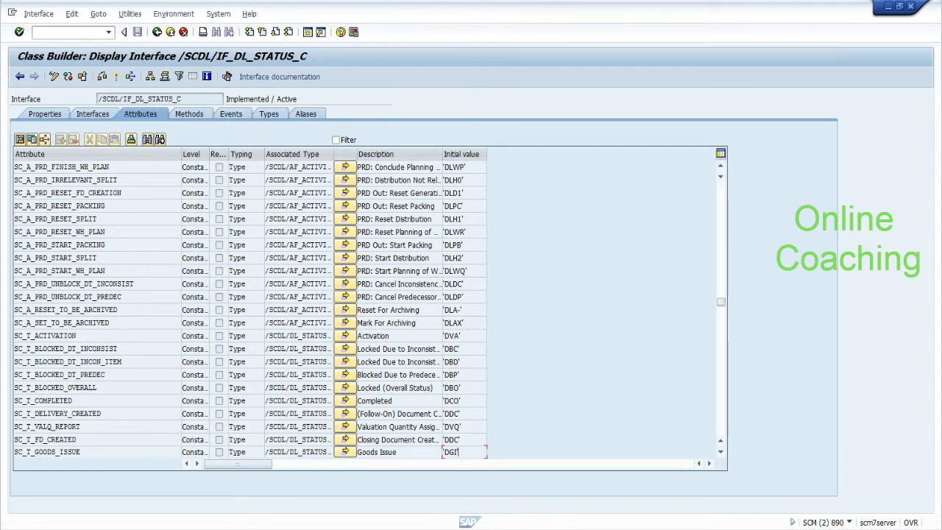
{"action": "left_click", "coordinate": [719, 416]}
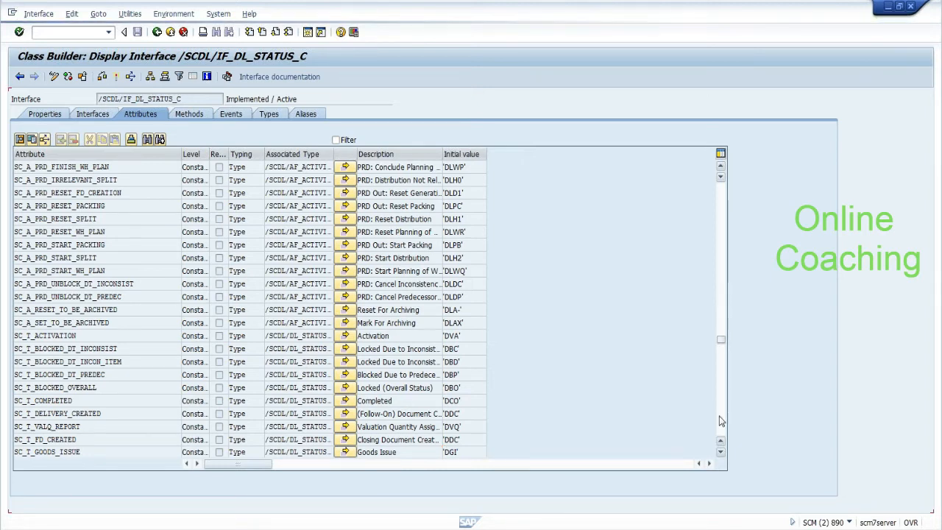
Step: Highlight SC_T_GOODS_RECEIPT and its value 'DGR', glancing at the inbound delivery in between
{"action": "left_click_drag", "start_coordinate": [90, 167], "coordinate": [39, 167]}
{"action": "left_click", "coordinate": [30, 167]}
{"action": "left_click_drag", "start_coordinate": [461, 167], "coordinate": [453, 167]}
{"action": "key", "text": "alt+Tab"}
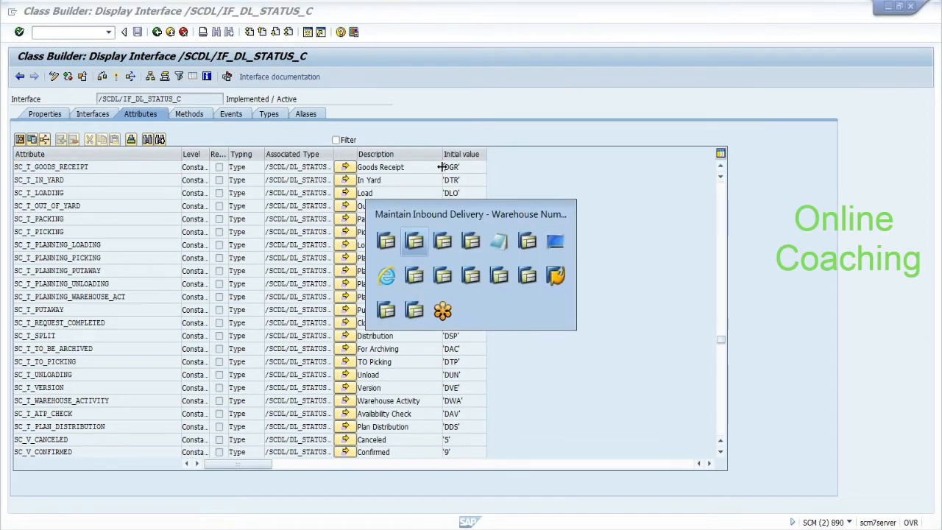
{"action": "key", "text": "alt+Tab"}
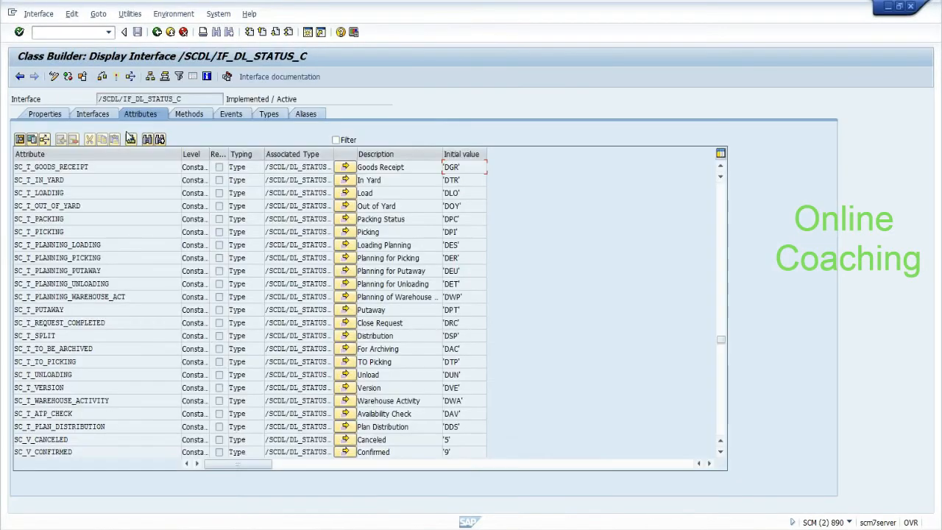
{"action": "left_click_drag", "start_coordinate": [183, 99], "coordinate": [98, 99]}
{"action": "left_click", "coordinate": [98, 99]}
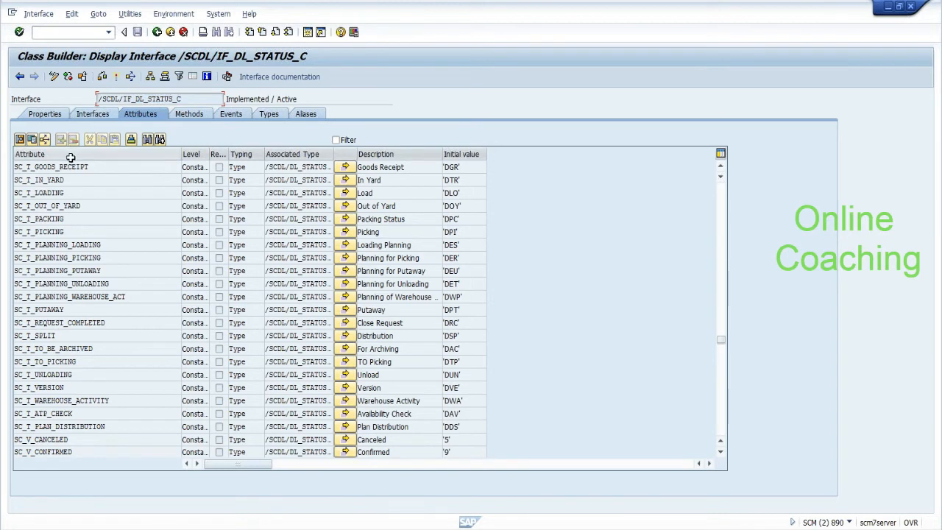
{"action": "left_click", "coordinate": [455, 167]}
Step: Bring up the /SCDL/DL_STATUS_STR structure display and inspect its STATUS_VALUE field
{"action": "key", "text": "alt+Tab"}
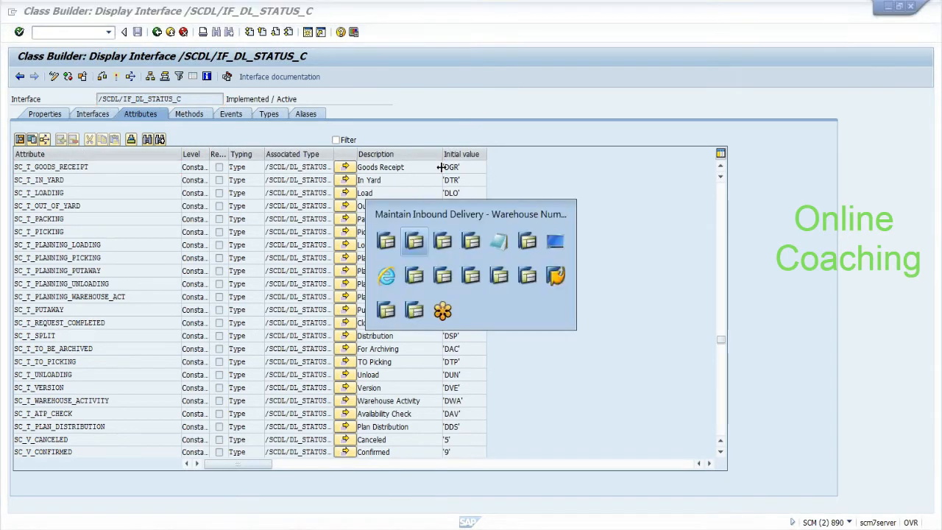
{"action": "key", "text": "alt+Tab"}
{"action": "key", "text": "alt+Tab"}
{"action": "key", "text": "alt+Tab"}
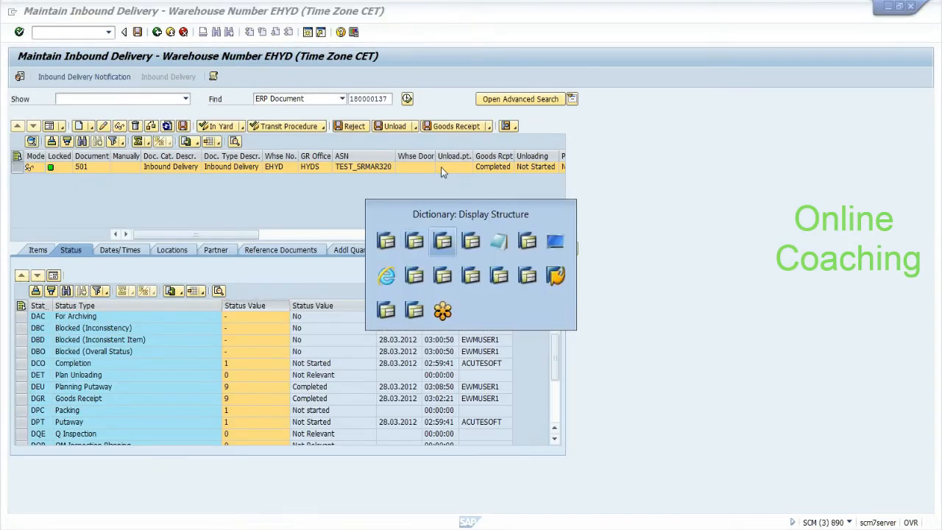
{"action": "key", "text": "alt+Tab"}
{"action": "key", "text": "alt+Tab"}
{"action": "key", "text": "alt+Tab"}
{"action": "key", "text": "alt+Tab"}
{"action": "key", "text": "alt+Tab"}
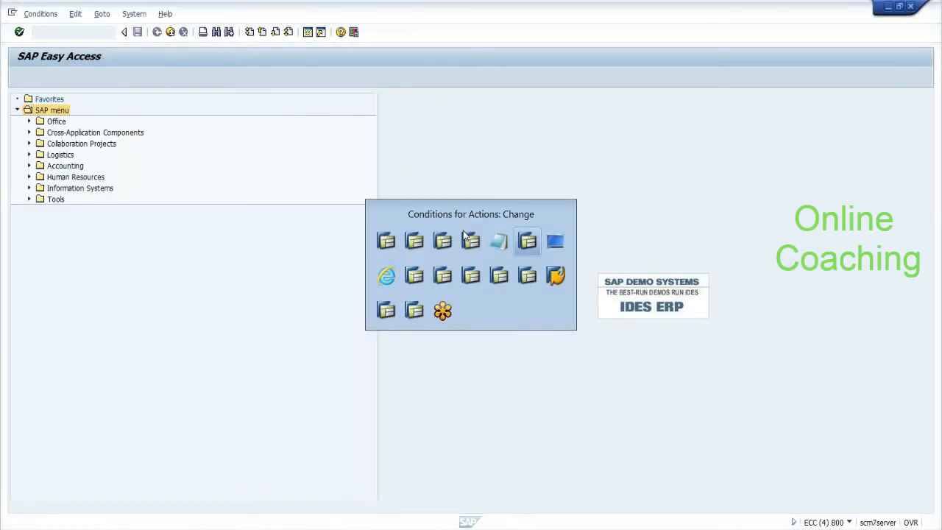
{"action": "left_click", "coordinate": [250, 529]}
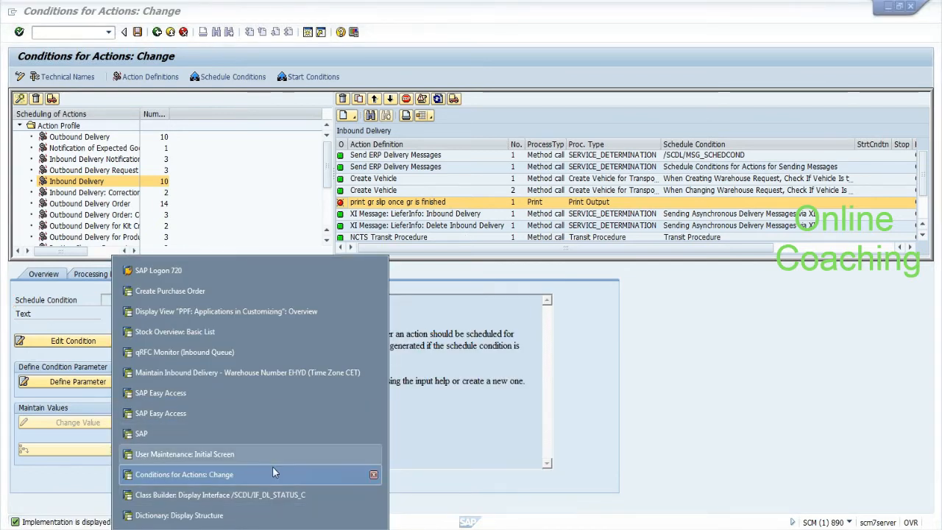
{"action": "left_click", "coordinate": [268, 496]}
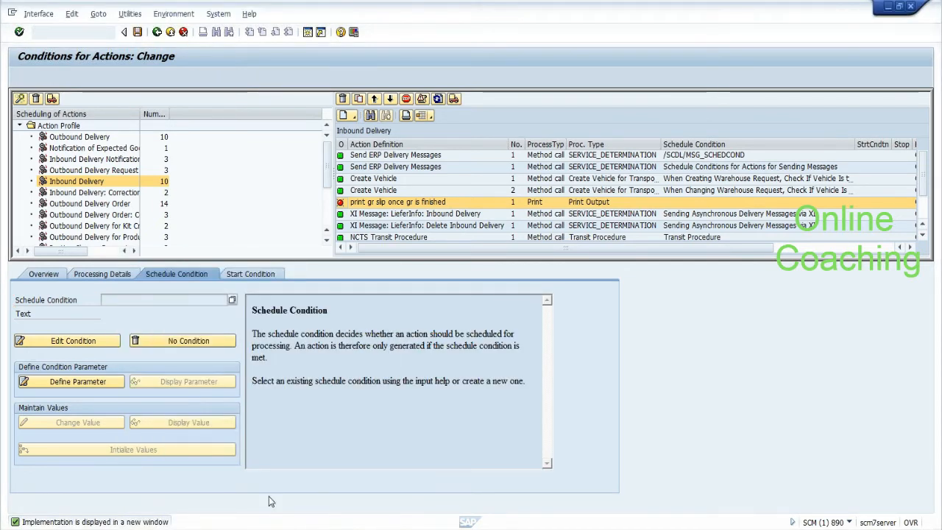
{"action": "key", "text": "alt+Tab"}
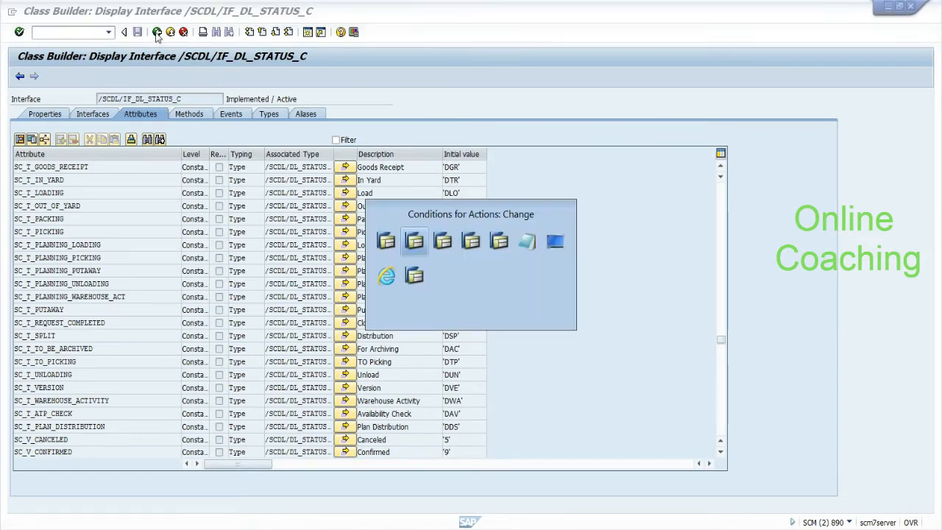
{"action": "key", "text": "alt+Tab"}
{"action": "key", "text": "alt+Tab"}
{"action": "key", "text": "alt+Tab"}
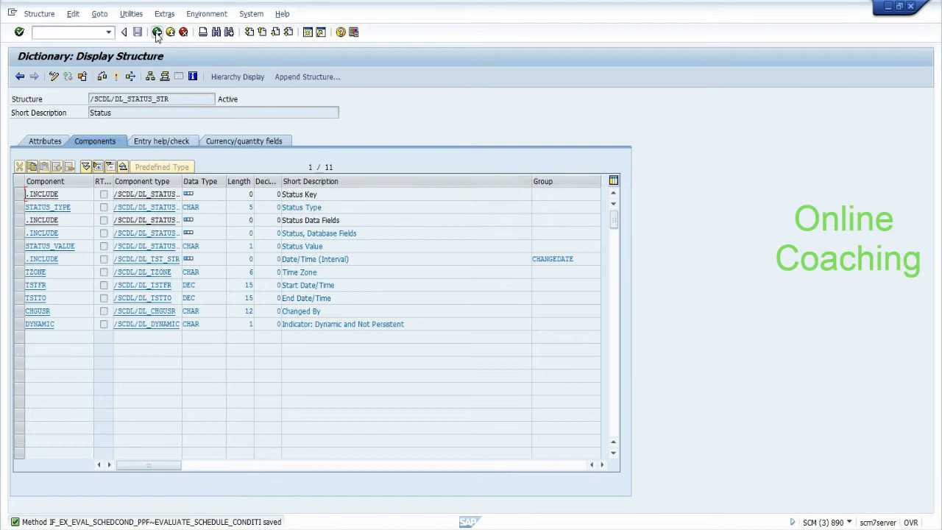
{"action": "left_click", "coordinate": [156, 33]}
{"action": "left_click_drag", "start_coordinate": [75, 246], "coordinate": [29, 246]}
{"action": "left_click", "coordinate": [25, 246]}
Step: Return to the EVALUATE_SCHEDULE_CONDITION code with the caret after IF LS_STATUS on line 25
{"action": "left_click", "coordinate": [159, 35]}
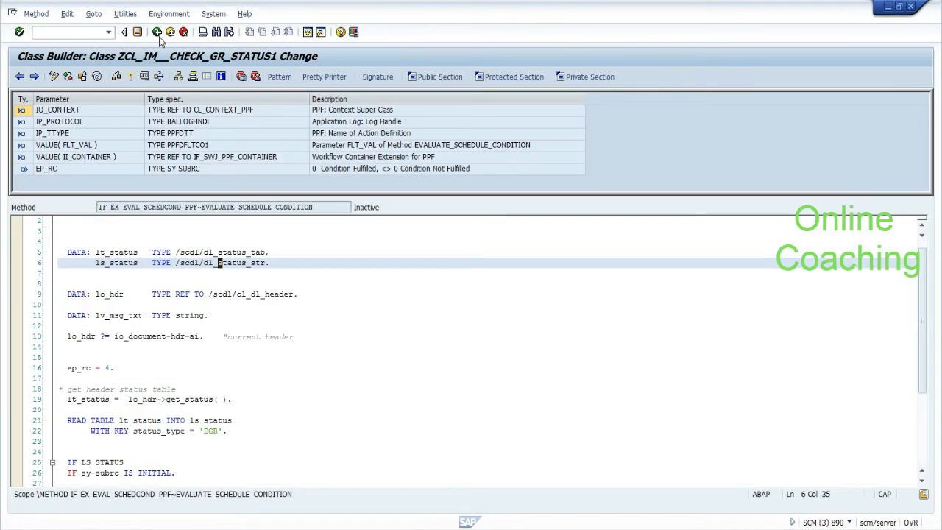
{"action": "left_click", "coordinate": [232, 431]}
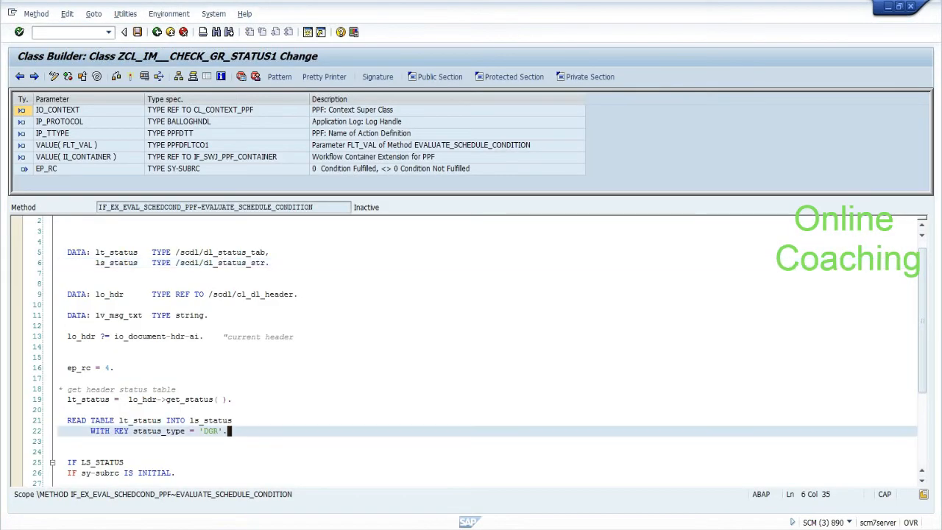
{"action": "left_click_drag", "start_coordinate": [924, 336], "coordinate": [924, 383]}
{"action": "left_click", "coordinate": [127, 378]}
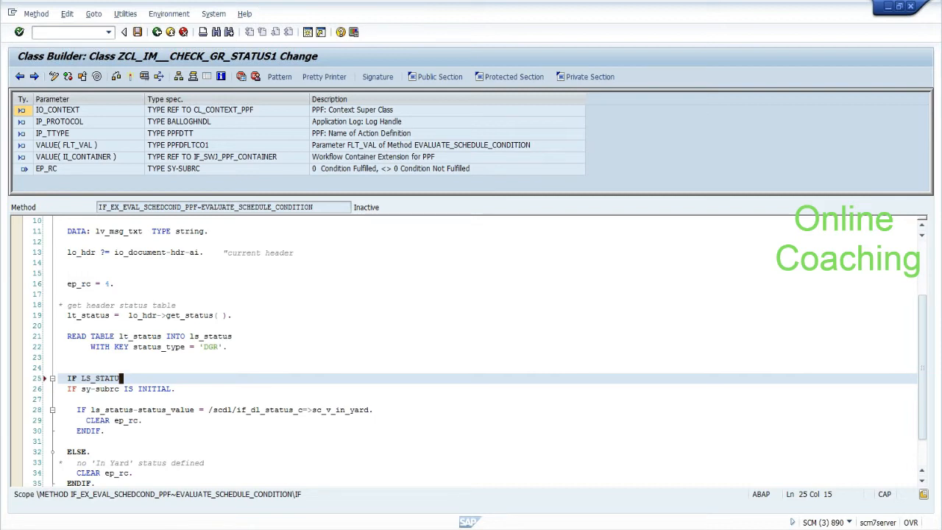
Step: Complete the new check: IF LS_STATUS-STATUS_VALUE EQ '9'. CLEAR EP_RC. ENDIF
{"action": "type", "text": "-STATUS_VALUE EQ '"}
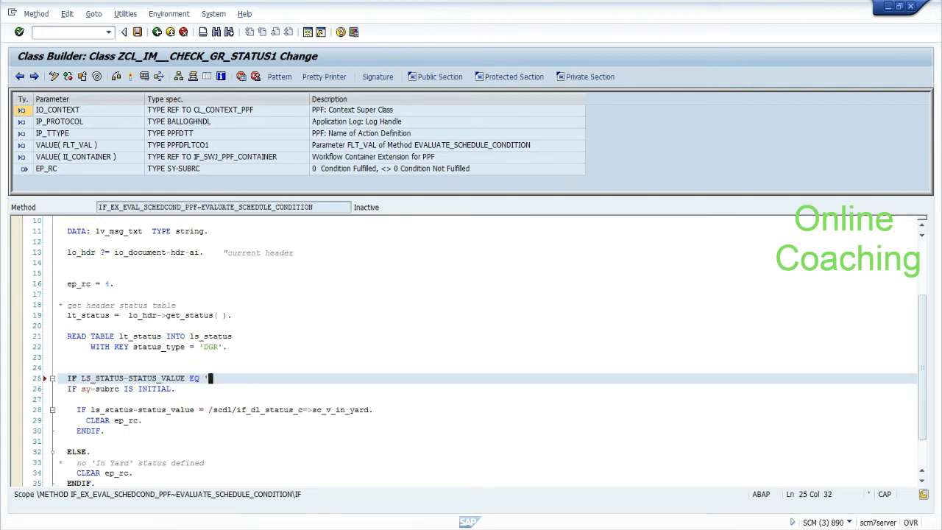
{"action": "type", "text": "9'."}
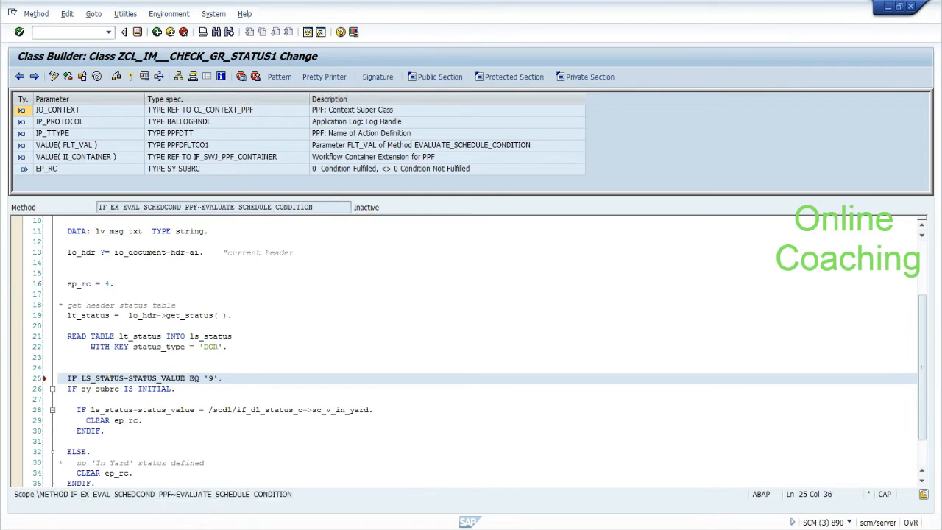
{"action": "key", "text": "Return"}
{"action": "key", "text": "Return"}
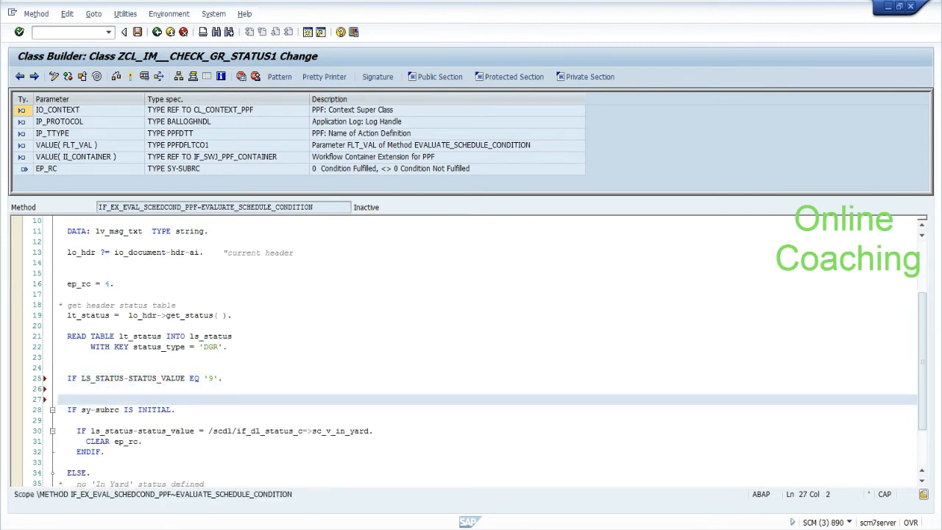
{"action": "type", "text": "CLEAR EP_RC."}
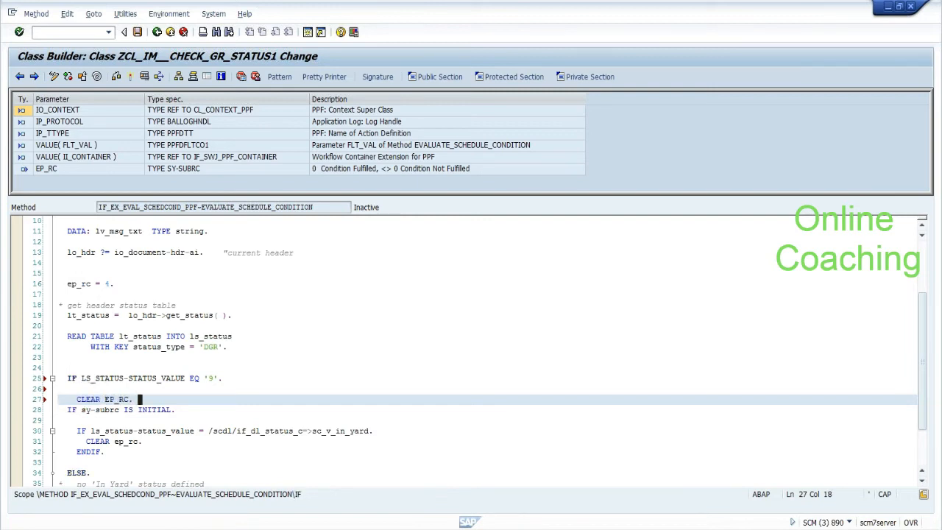
{"action": "key", "text": "Return"}
{"action": "key", "text": "Return"}
{"action": "type", "text": "ENDIF."}
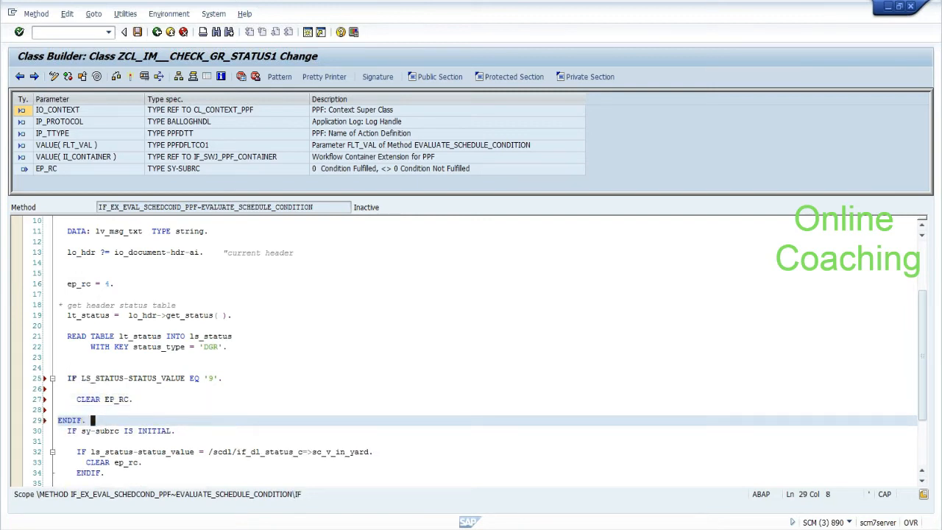
Step: Delete the old in-yard status check block on lines 30–40
{"action": "left_click_drag", "start_coordinate": [924, 403], "coordinate": [924, 429]}
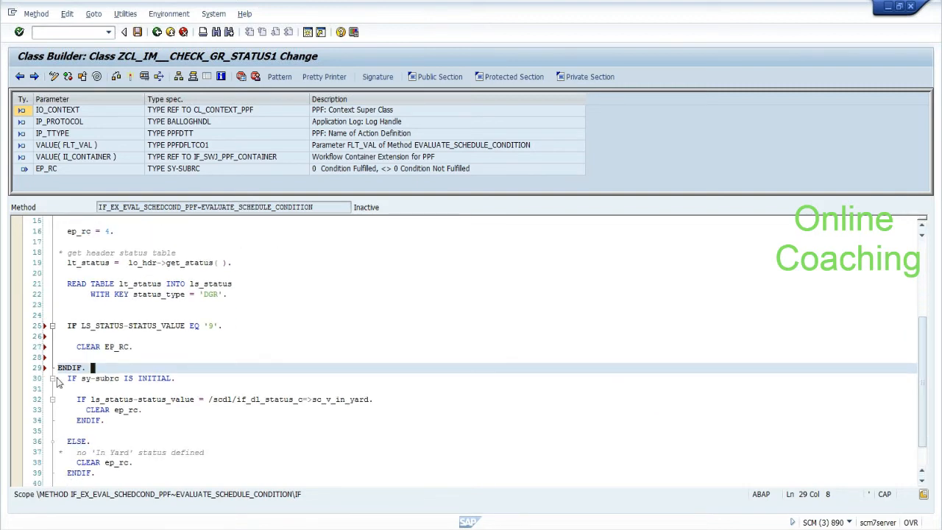
{"action": "left_click_drag", "start_coordinate": [67, 378], "coordinate": [60, 346]}
{"action": "key", "text": "Delete"}
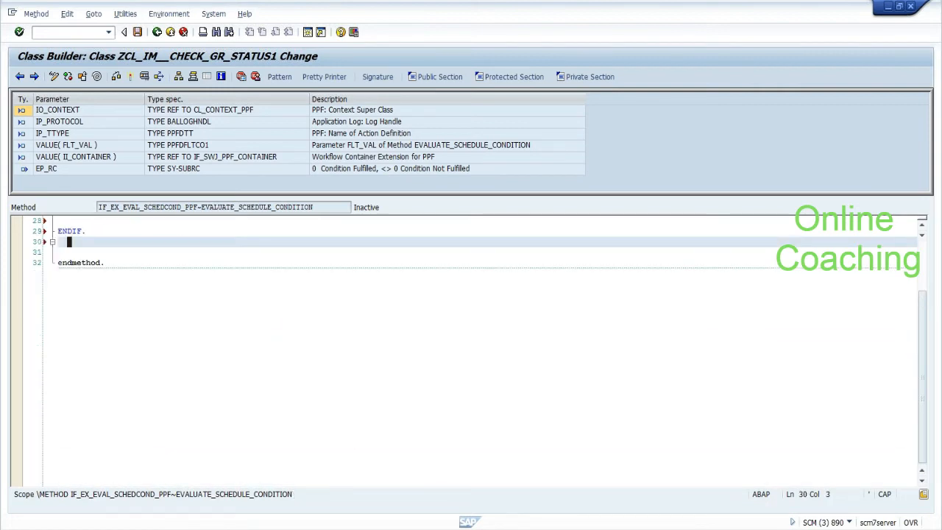
Step: Save the method, dismiss the syntax error list, and scroll back to the top of the code
{"action": "left_click", "coordinate": [137, 31]}
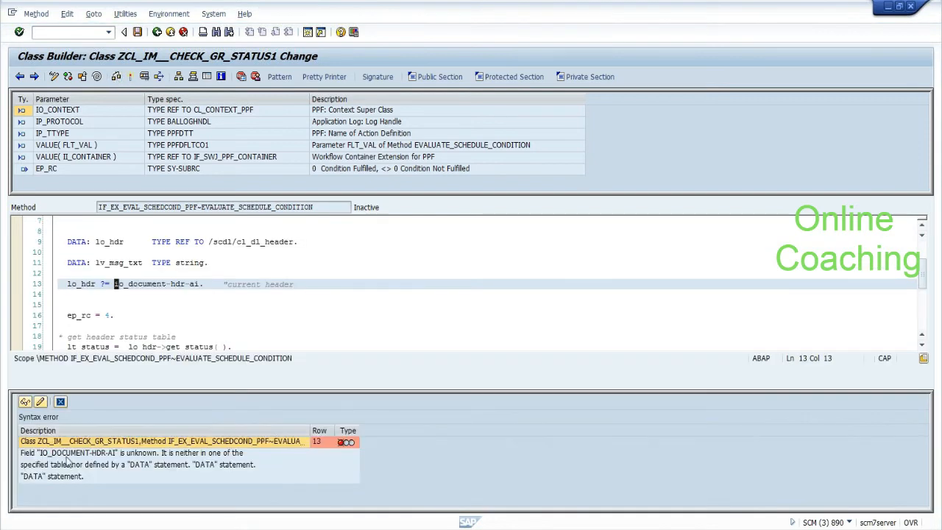
{"action": "left_click", "coordinate": [61, 403]}
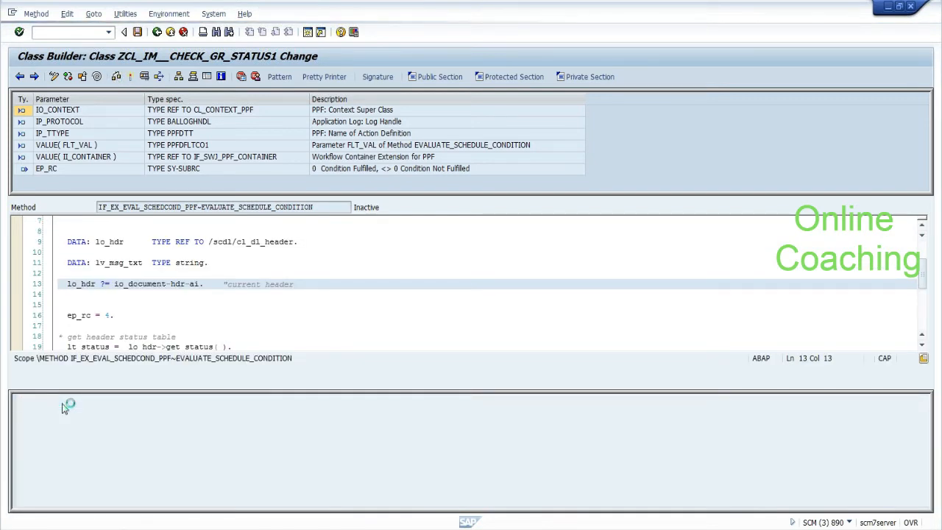
{"action": "left_click", "coordinate": [154, 305]}
{"action": "scroll", "coordinate": [208, 308], "scroll_direction": "down", "scroll_amount": 3}
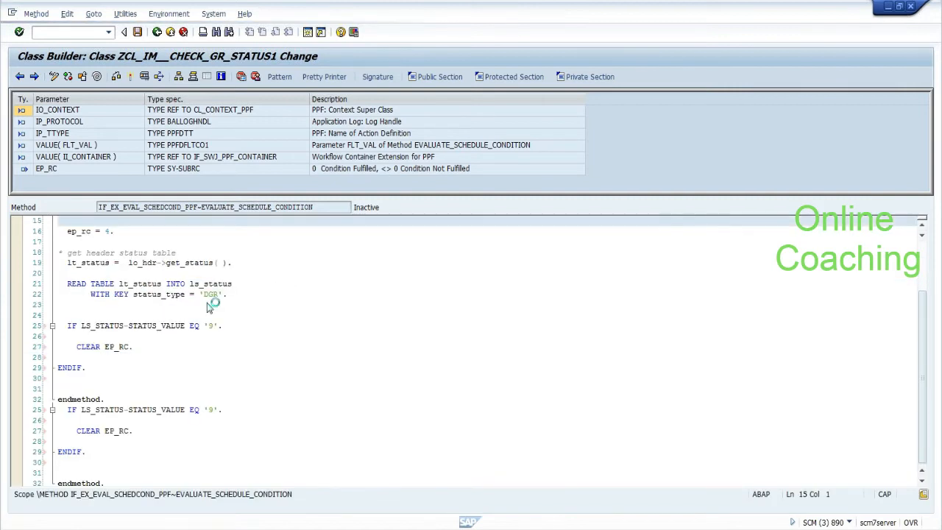
{"action": "left_click_drag", "start_coordinate": [924, 408], "coordinate": [923, 354]}
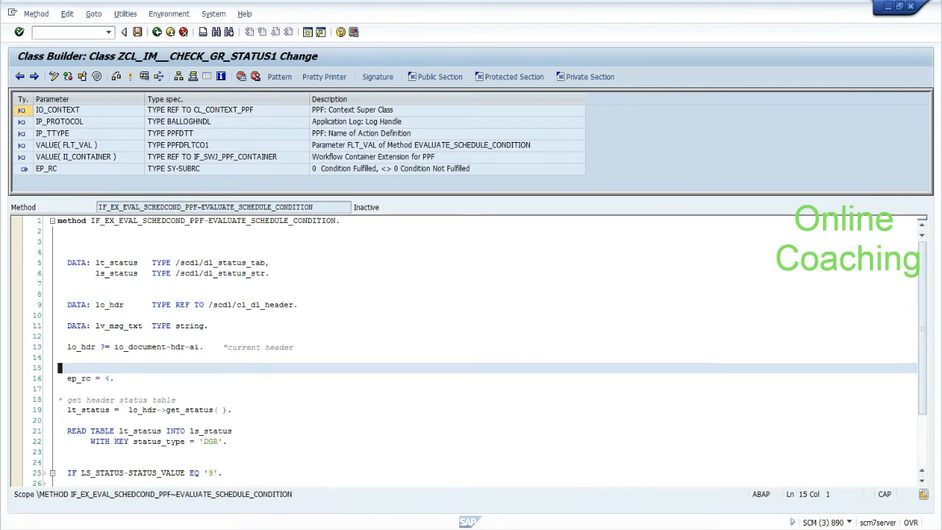
Step: Comment out line 13's lo_hdr assignment from io_document-hdr-ai with a double quote, then activate
{"action": "left_click", "coordinate": [144, 326]}
{"action": "left_click", "coordinate": [150, 347]}
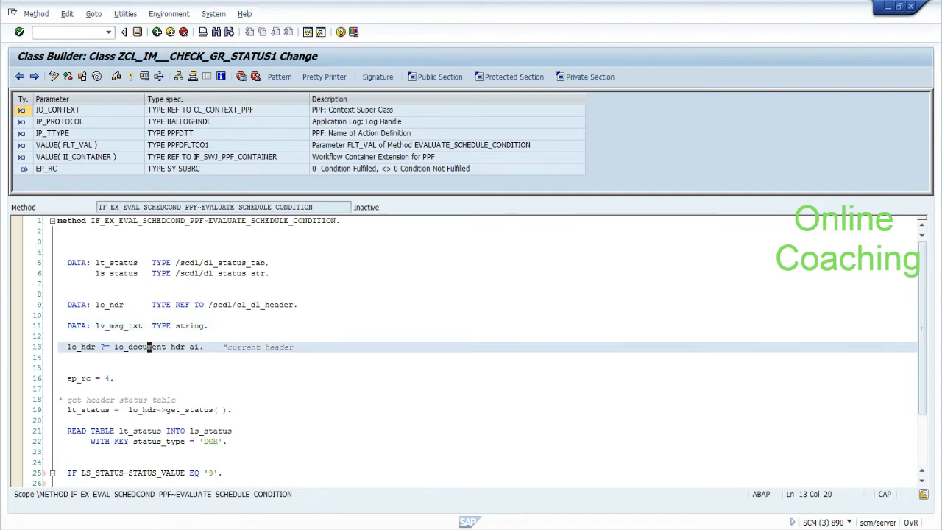
{"action": "left_click_drag", "start_coordinate": [114, 346], "coordinate": [167, 346]}
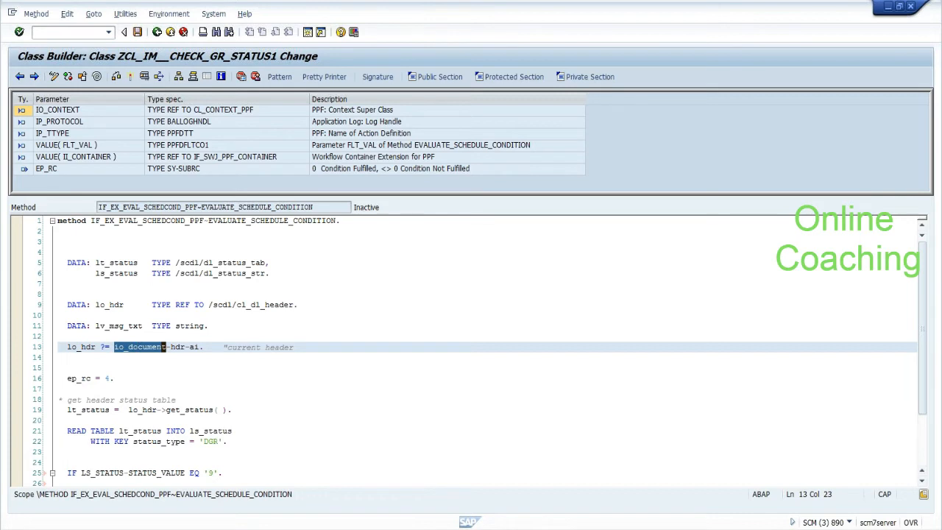
{"action": "left_click", "coordinate": [61, 337]}
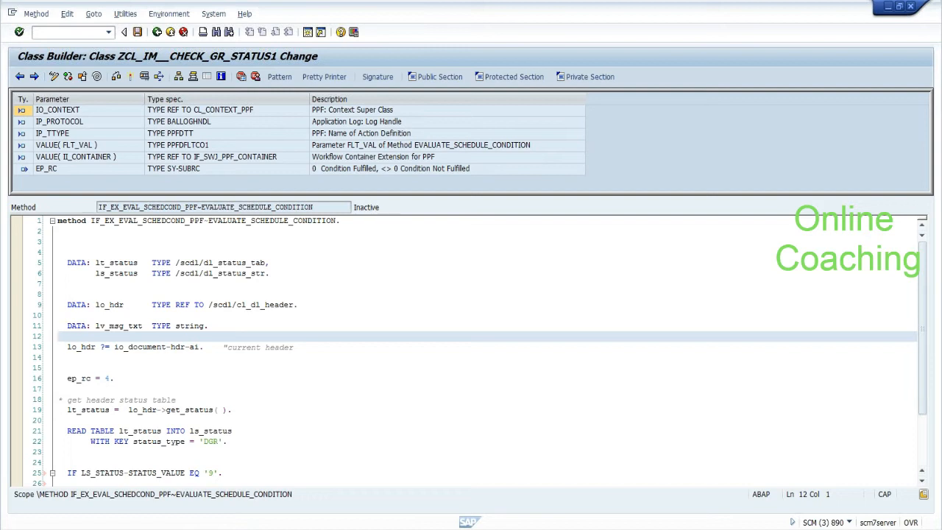
{"action": "left_click_drag", "start_coordinate": [114, 346], "coordinate": [199, 346]}
{"action": "left_click", "coordinate": [199, 351]}
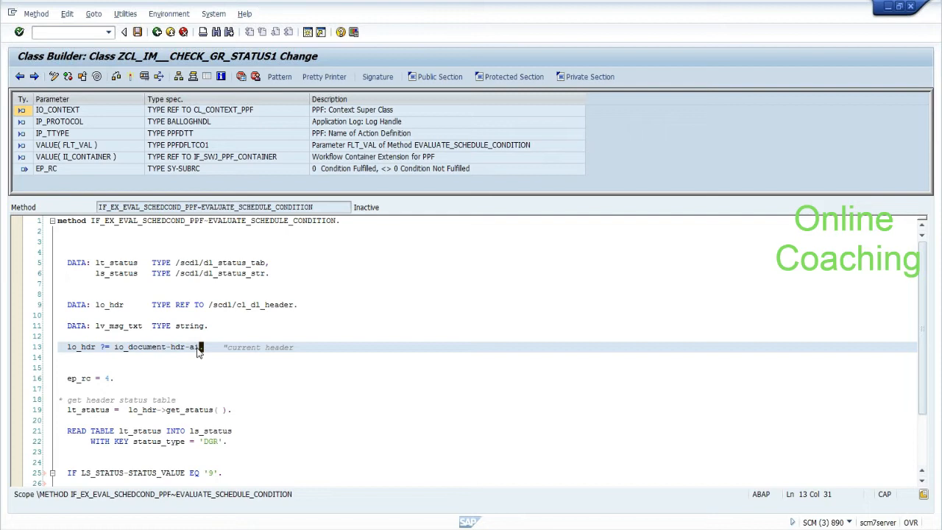
{"action": "type", "text": "\""}
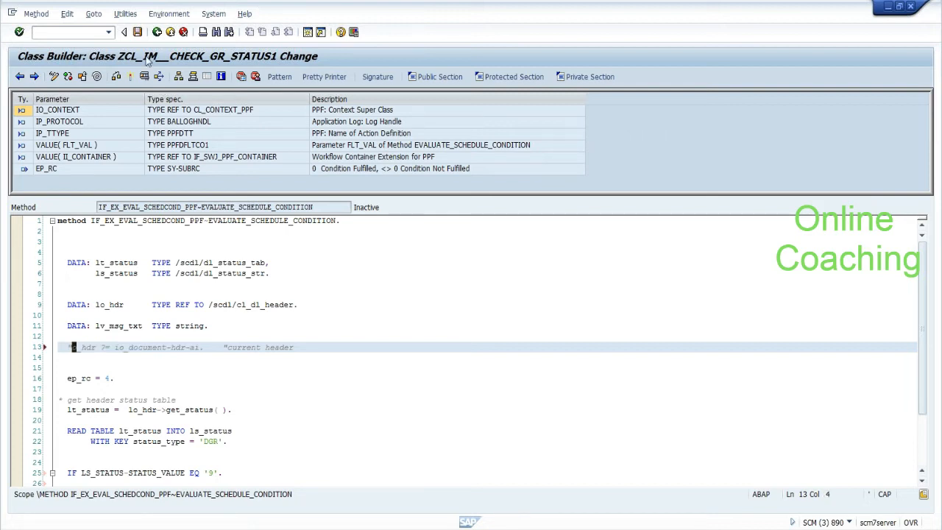
{"action": "left_click", "coordinate": [116, 79]}
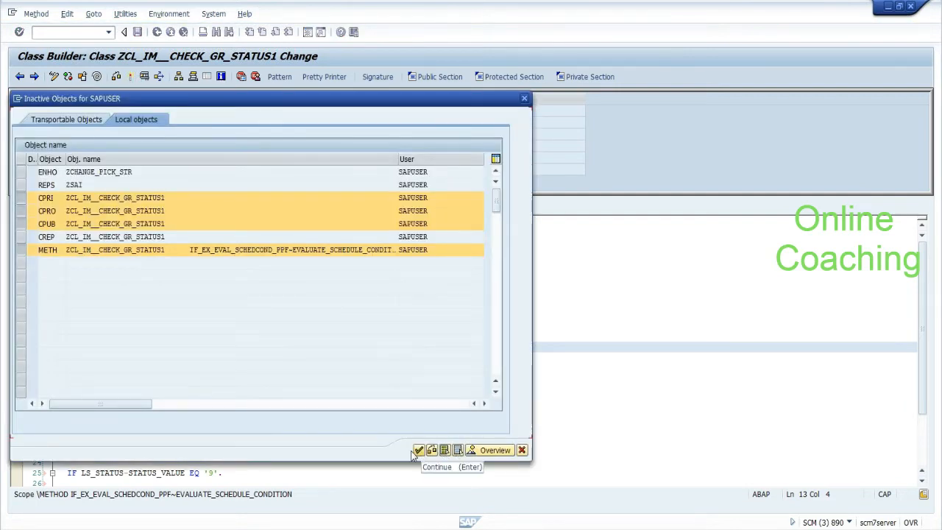
Step: Include the CREP entry among the inactive ZCL_IM__CHECK_GR_STATUS1 objects and confirm activation
{"action": "left_click", "coordinate": [22, 236]}
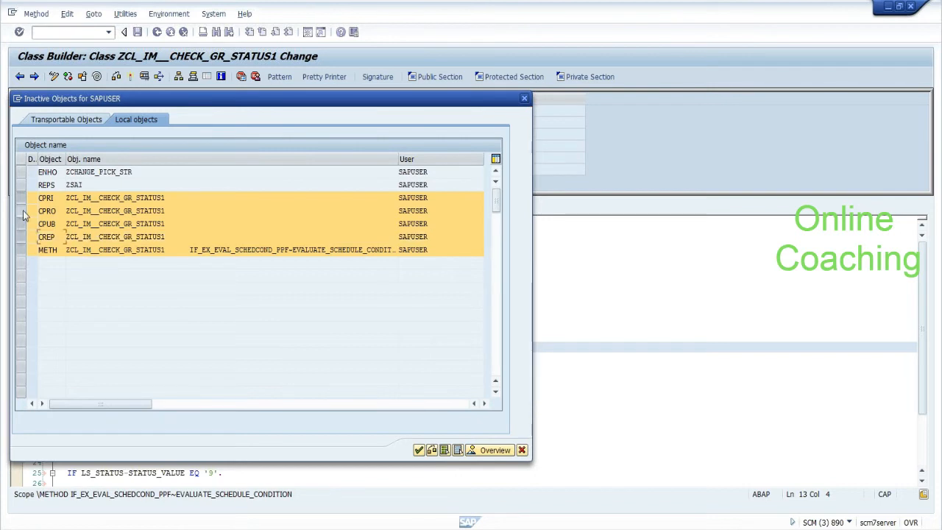
{"action": "left_click", "coordinate": [419, 451]}
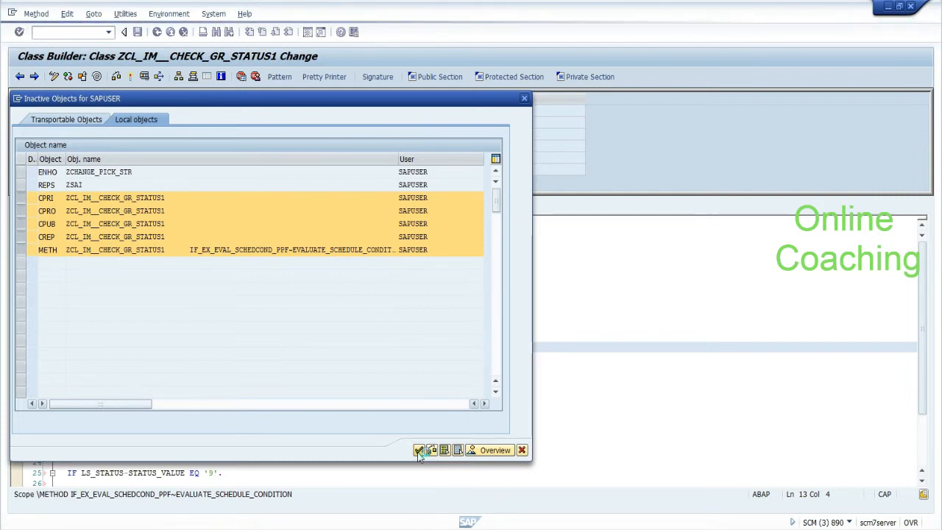
{"action": "left_click", "coordinate": [418, 450]}
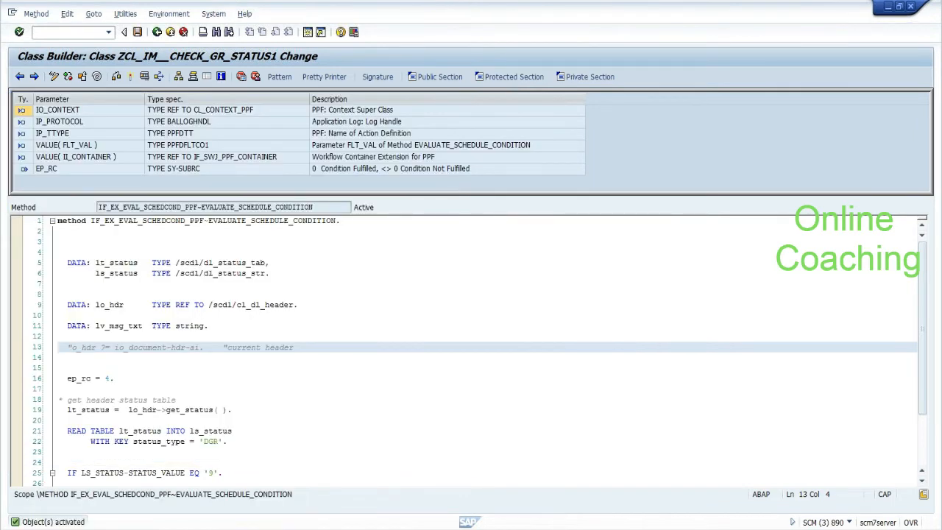
Step: Finish activating the class and back out of the Class Builder to the SAP start screen
{"action": "left_click", "coordinate": [61, 367]}
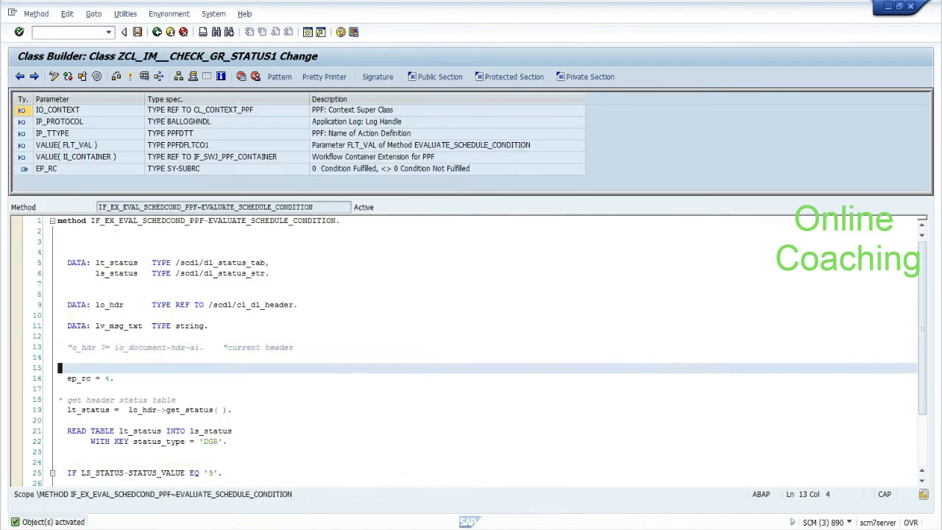
{"action": "scroll", "coordinate": [471, 346], "scroll_direction": "down", "scroll_amount": 5}
{"action": "left_click", "coordinate": [158, 35]}
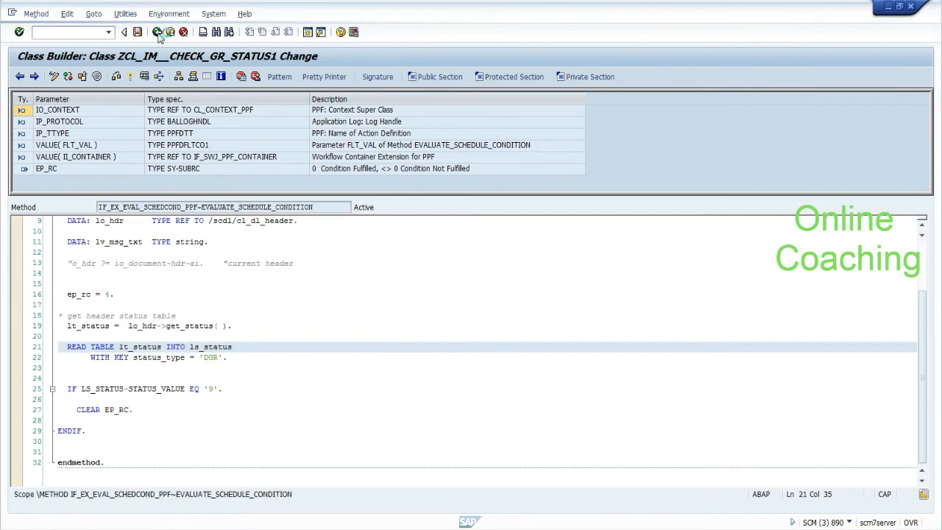
{"action": "left_click", "coordinate": [158, 34]}
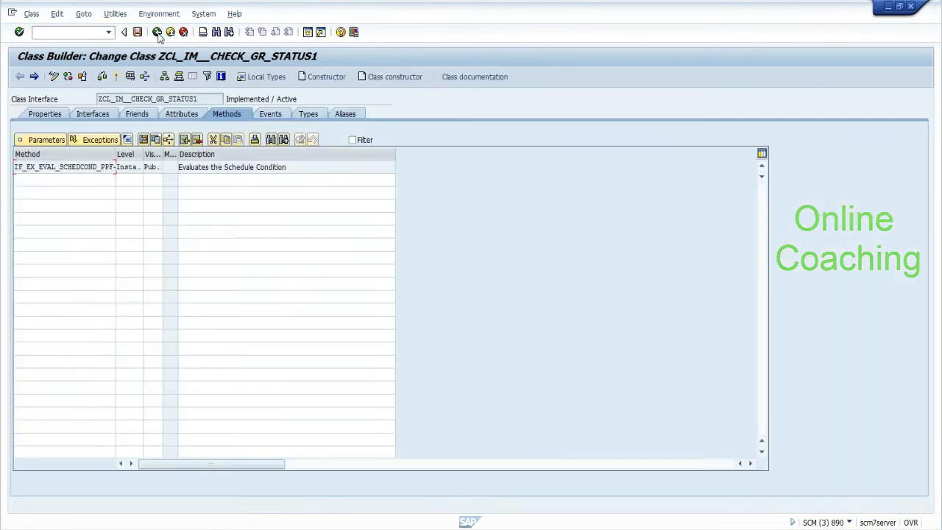
{"action": "left_click", "coordinate": [158, 33]}
{"action": "left_click", "coordinate": [158, 33]}
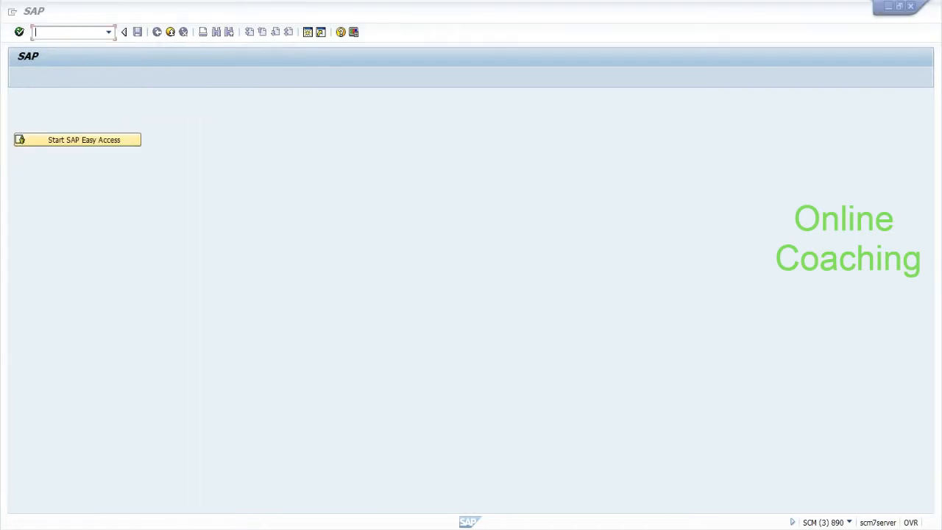
Step: In Conditions for Actions, pick Z_CHECK_GR as the print gr slip action's schedule condition
{"action": "left_click", "coordinate": [236, 481]}
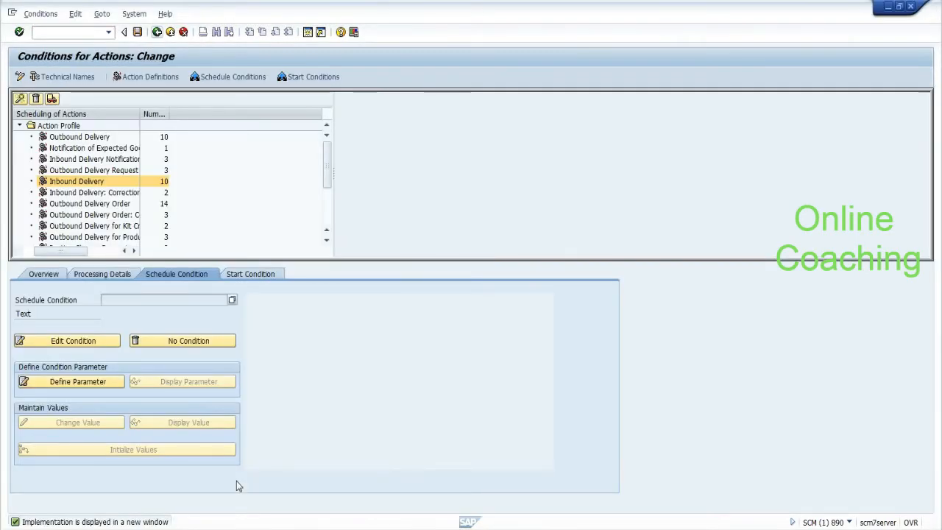
{"action": "left_click", "coordinate": [232, 300]}
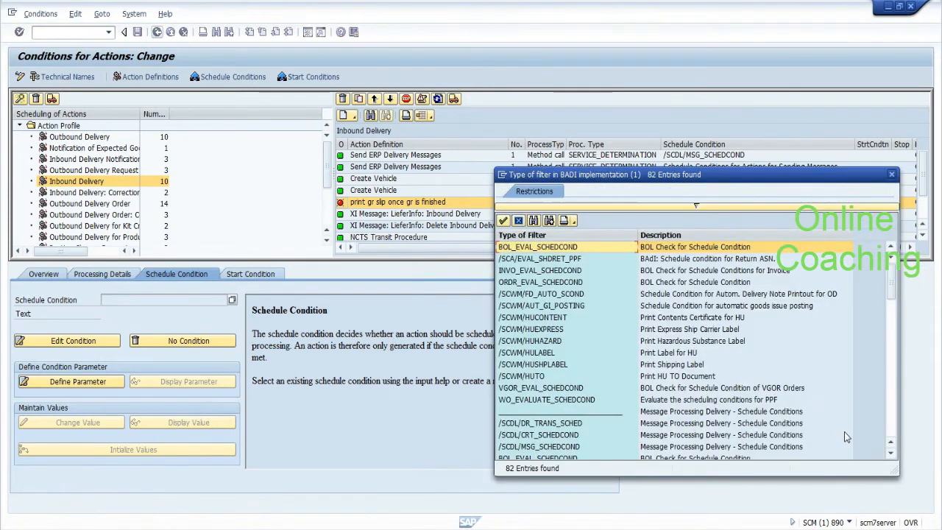
{"action": "left_click", "coordinate": [889, 430]}
{"action": "left_click", "coordinate": [890, 431]}
{"action": "left_click", "coordinate": [889, 430]}
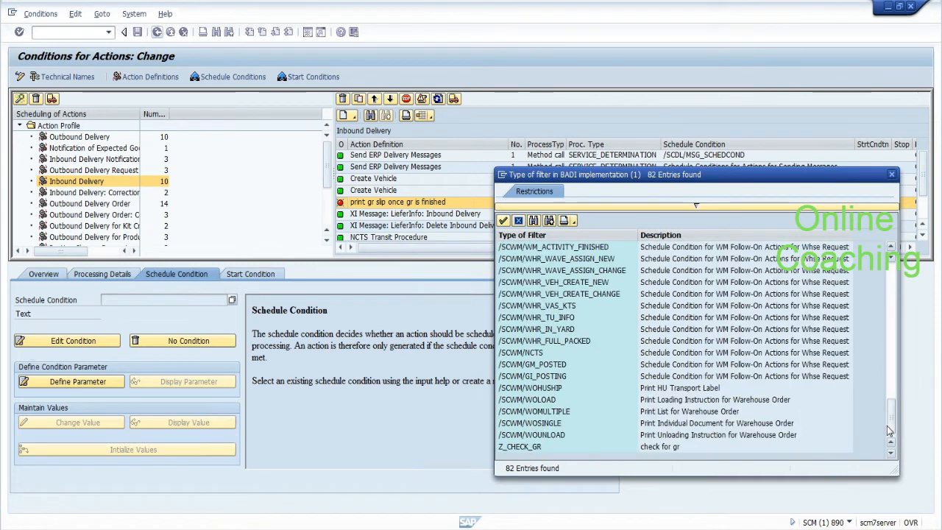
{"action": "left_click", "coordinate": [525, 449]}
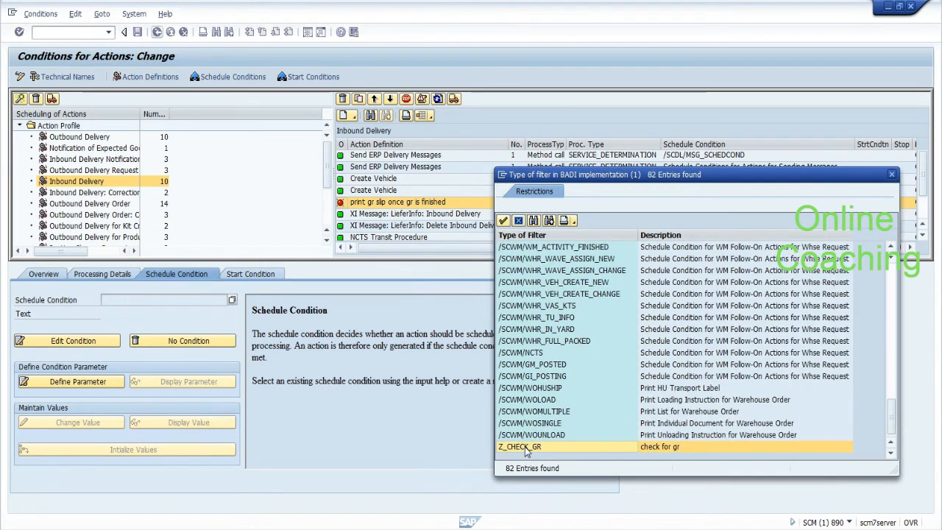
{"action": "double_click", "coordinate": [525, 448]}
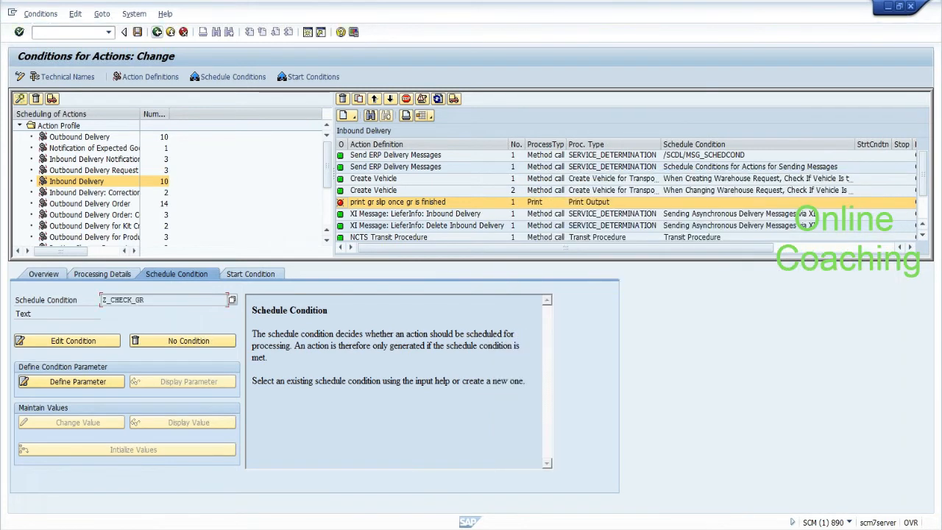
Step: Save the assignment in a new customizing request 'NEW CONDITION FOR PRINTING GR'
{"action": "left_click", "coordinate": [138, 32]}
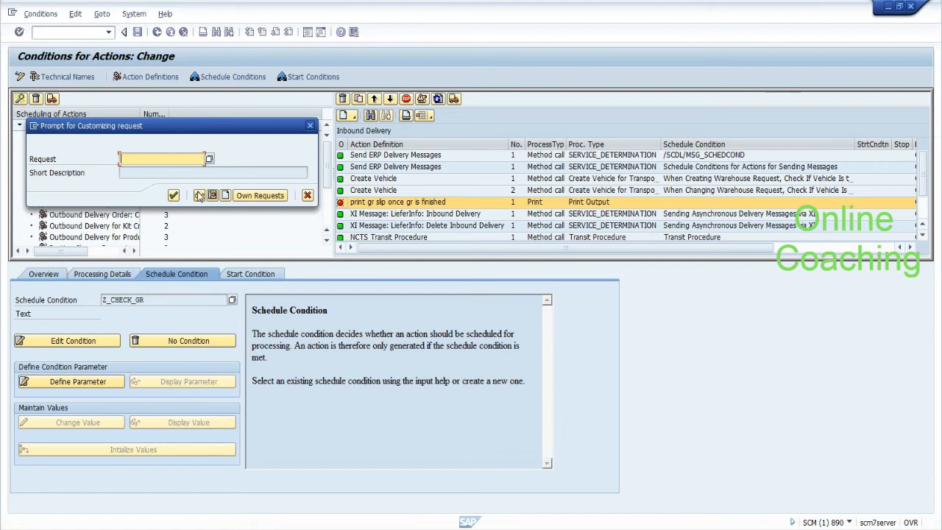
{"action": "left_click", "coordinate": [225, 195]}
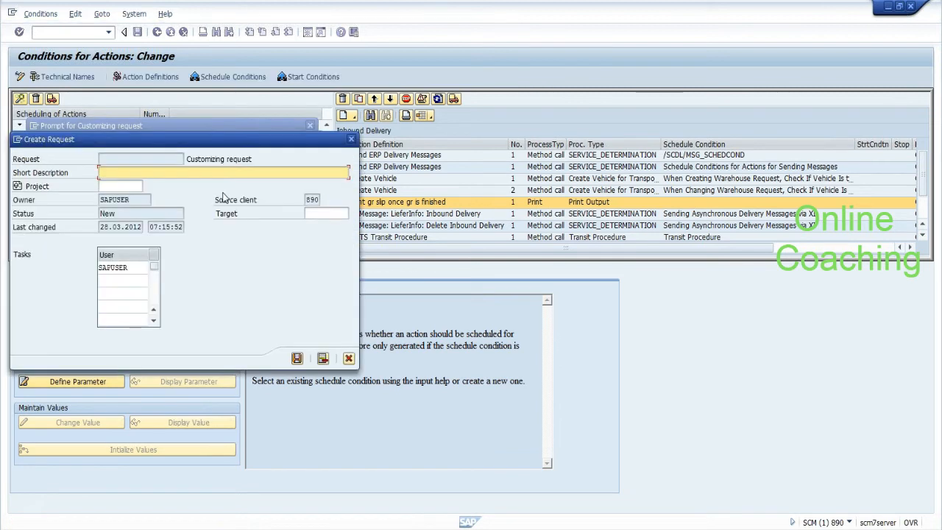
{"action": "type", "text": "NEW CONDITION FOR PRINTING GR"}
{"action": "key", "text": "Return"}
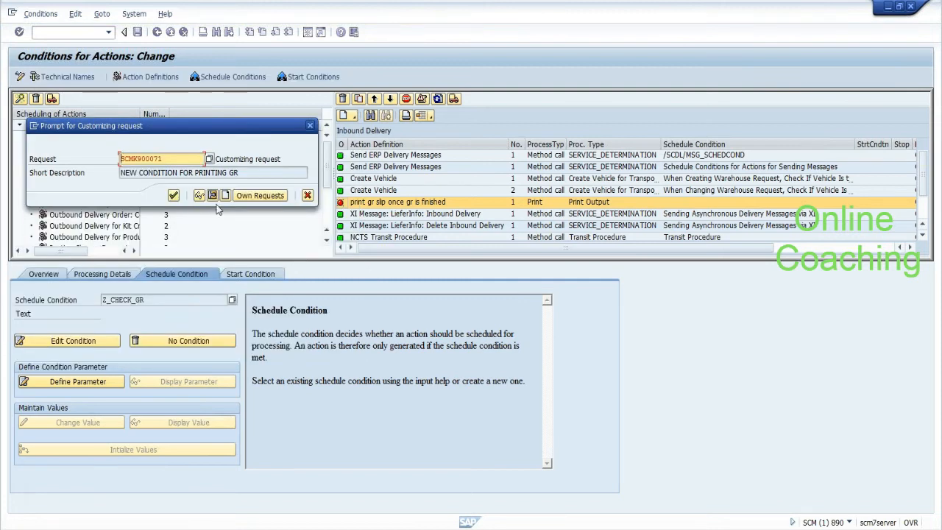
{"action": "left_click", "coordinate": [173, 195]}
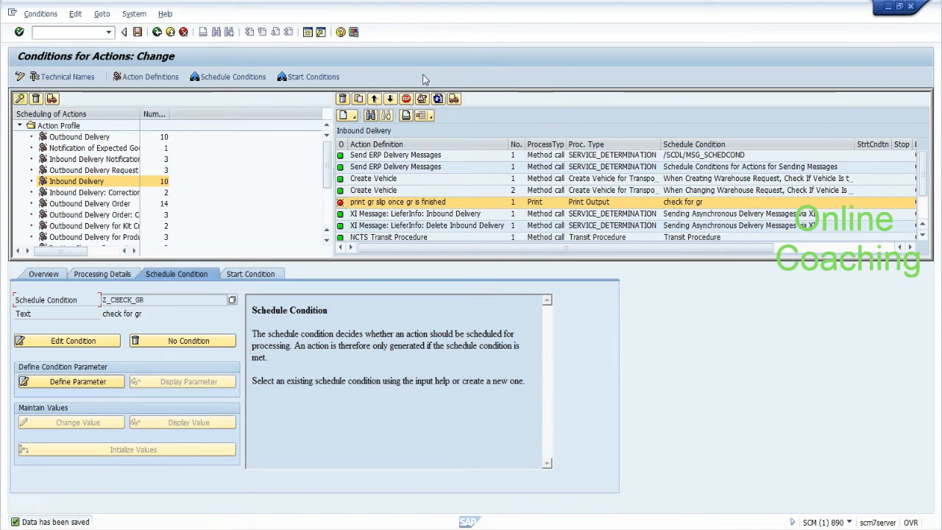
Step: Save the action settings under the existing request and run the consistency check
{"action": "left_click", "coordinate": [137, 33]}
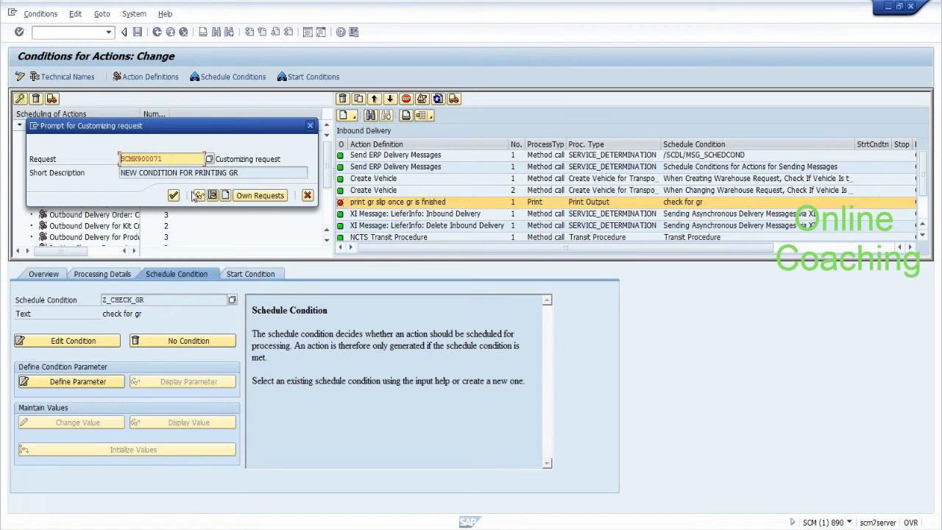
{"action": "left_click", "coordinate": [174, 194]}
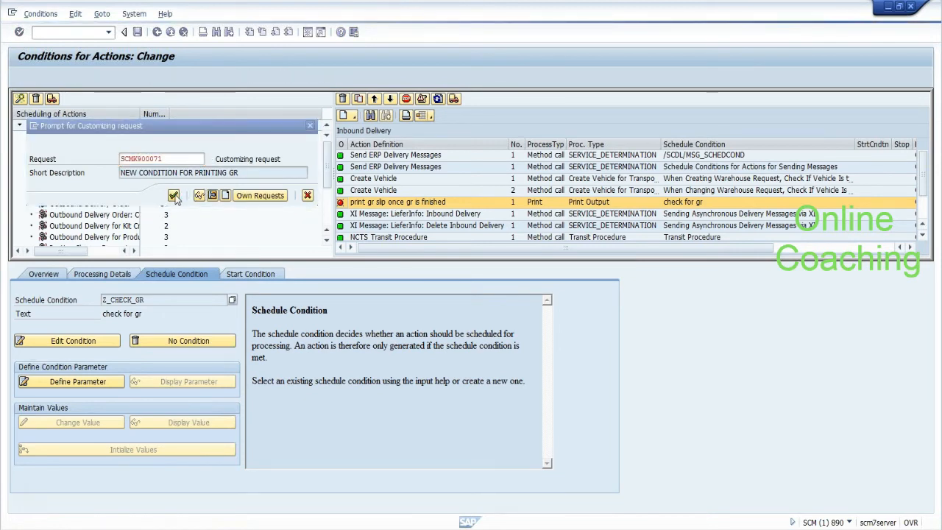
{"action": "left_click", "coordinate": [420, 103]}
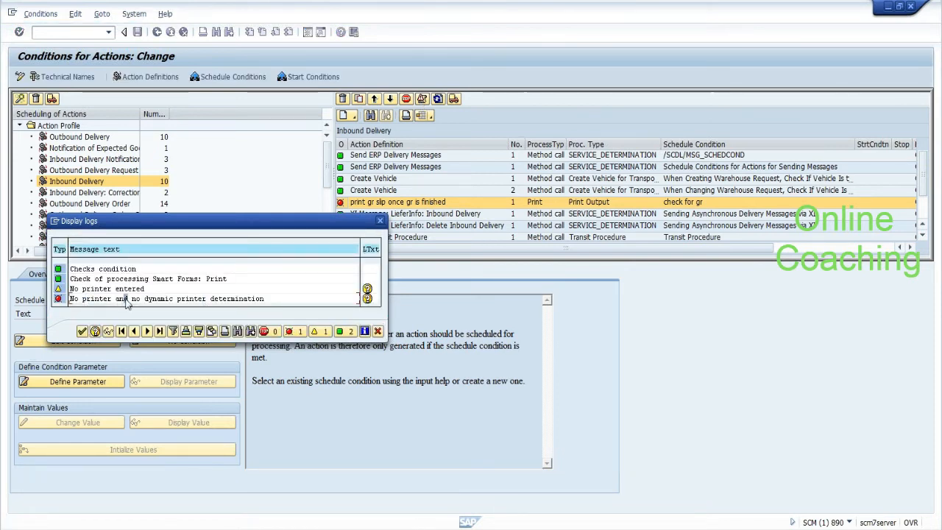
{"action": "left_click", "coordinate": [82, 331]}
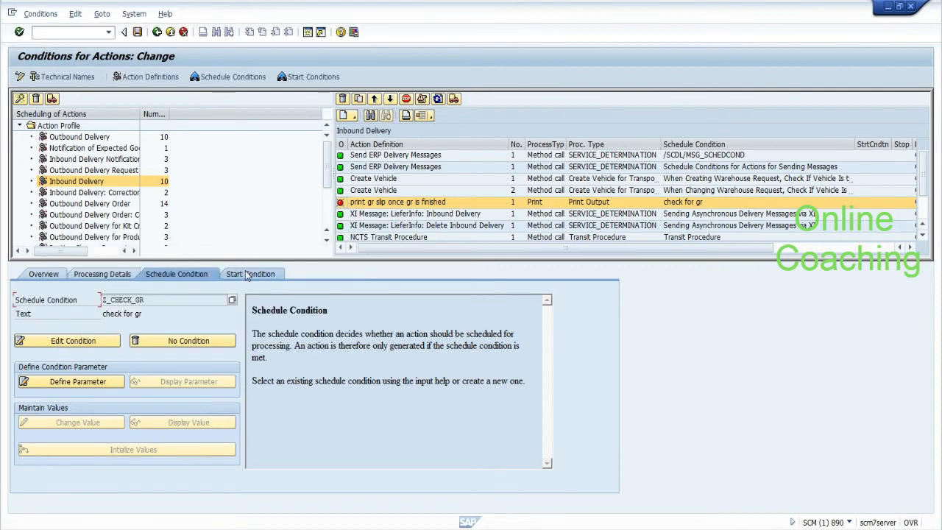
Step: Set the action's output device to LP01 and save it to the customizing request
{"action": "left_click", "coordinate": [123, 273]}
{"action": "type", "text": "LP01"}
{"action": "key", "text": "Return"}
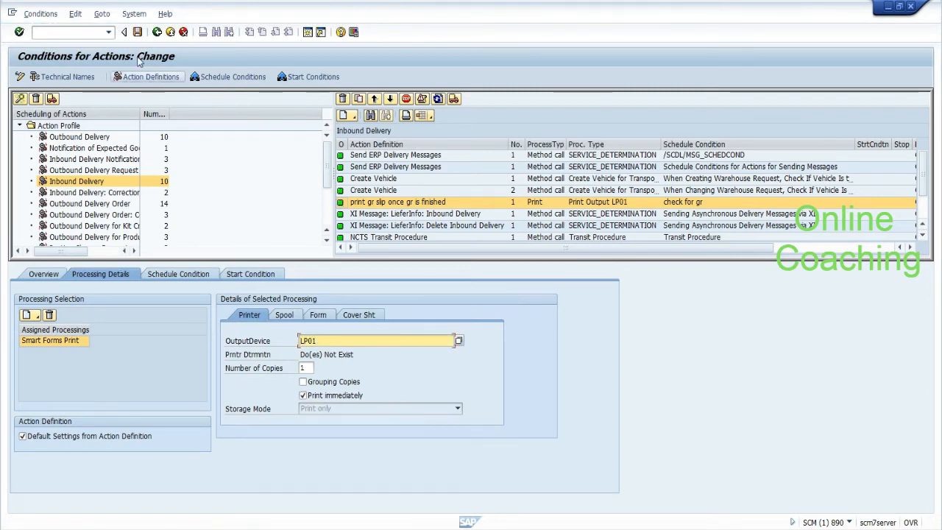
{"action": "left_click", "coordinate": [137, 32]}
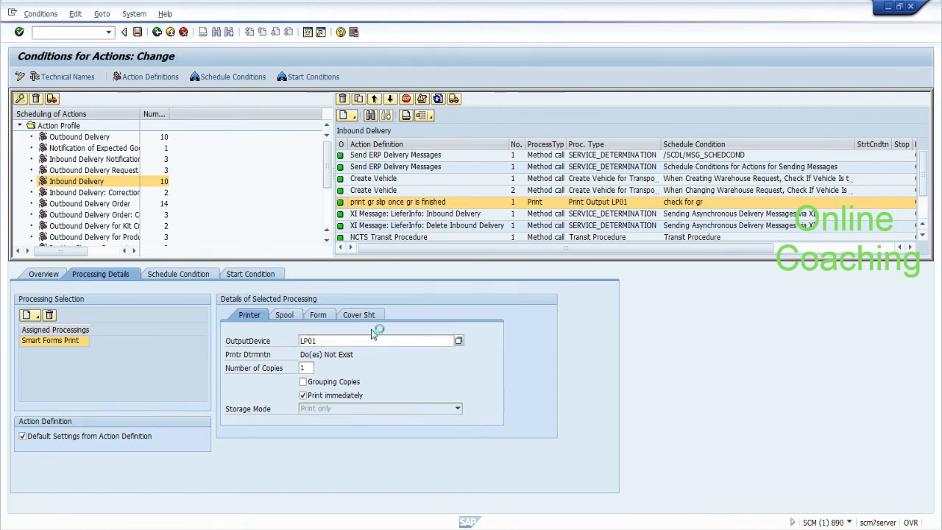
{"action": "left_click", "coordinate": [176, 196]}
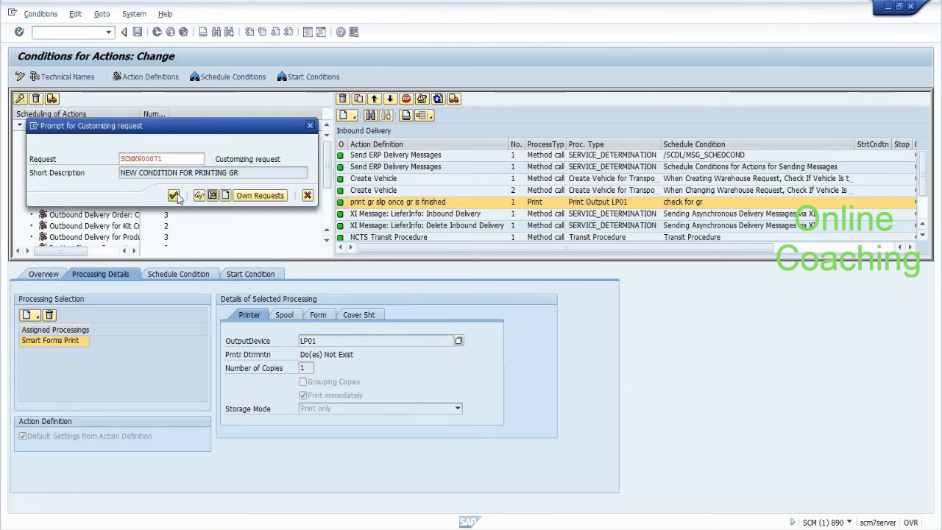
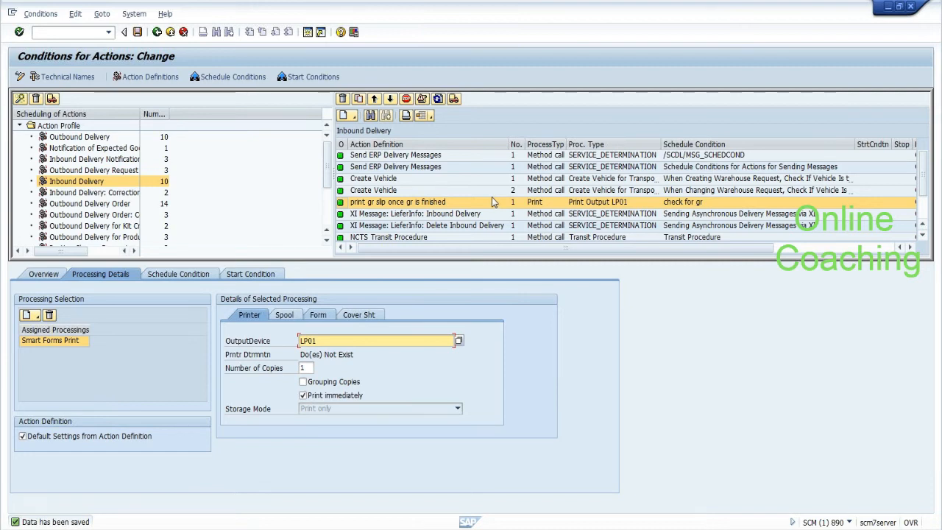
Step: Save the conditions of the 'print gr slip once gr is finished' action and return to the PPF Applications overview
{"action": "left_click", "coordinate": [402, 204]}
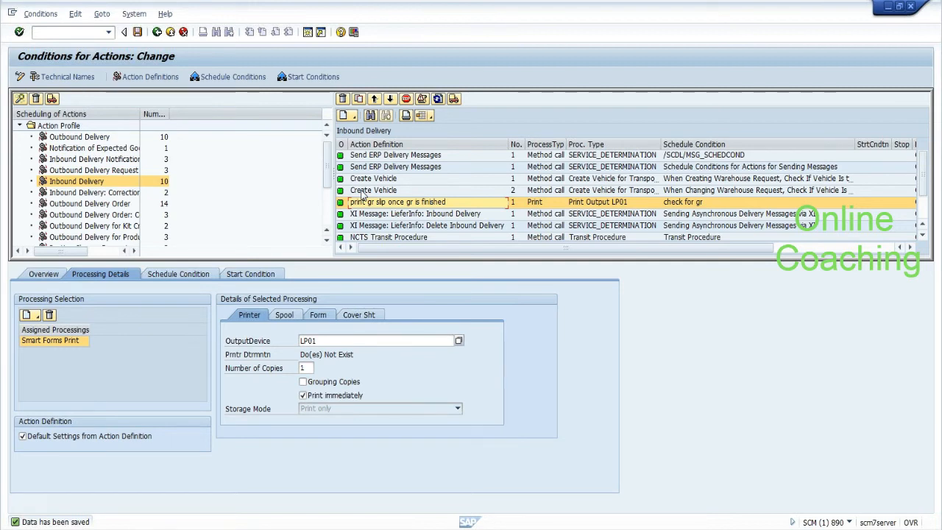
{"action": "left_click", "coordinate": [137, 33]}
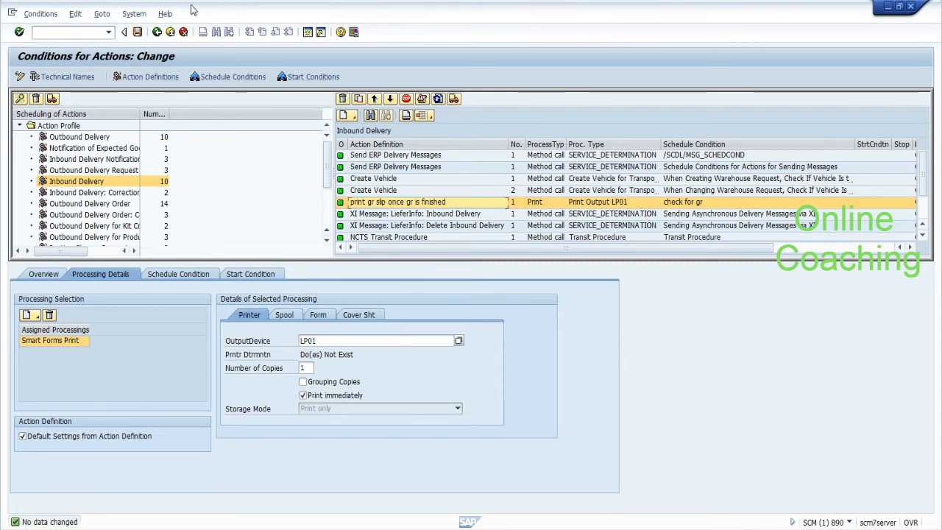
{"action": "left_click", "coordinate": [157, 32]}
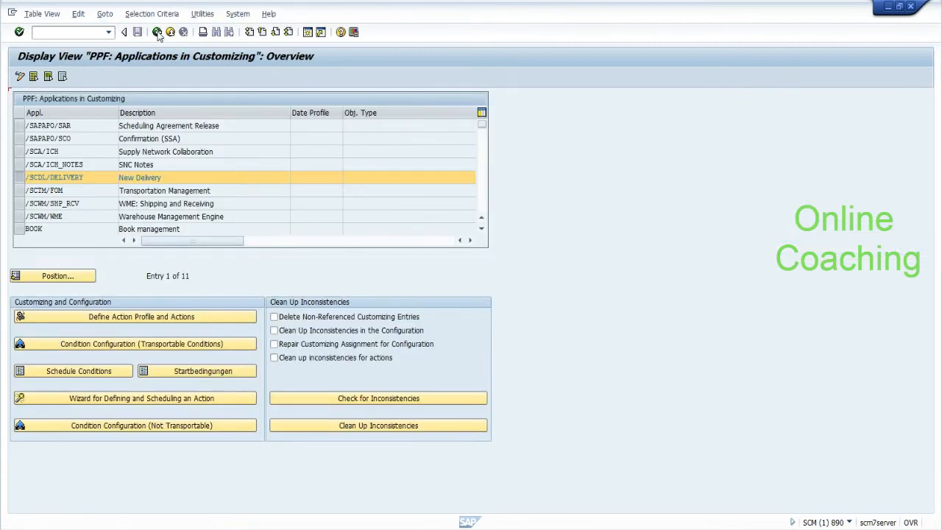
{"action": "left_click", "coordinate": [157, 33]}
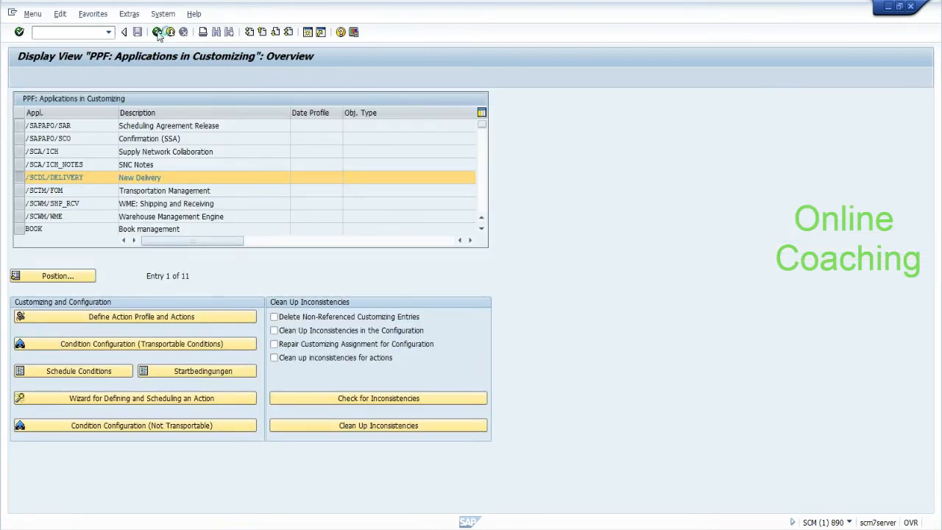
Step: Switch to the ERP session and start VL31N to create an inbound delivery
{"action": "type", "text": "/N"}
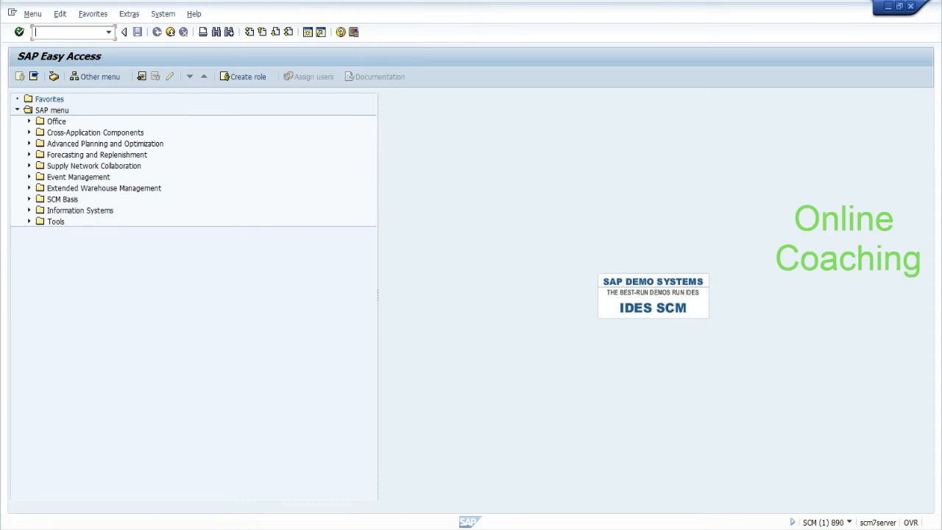
{"action": "type", "text": "/SCWM/P"}
{"action": "key", "text": "BackSpace"}
{"action": "key", "text": "BackSpace"}
{"action": "key", "text": "BackSpace"}
{"action": "key", "text": "BackSpace"}
{"action": "key", "text": "BackSpace"}
{"action": "key", "text": "BackSpace"}
{"action": "key", "text": "BackSpace"}
{"action": "key", "text": "BackSpace"}
{"action": "left_click", "coordinate": [235, 528]}
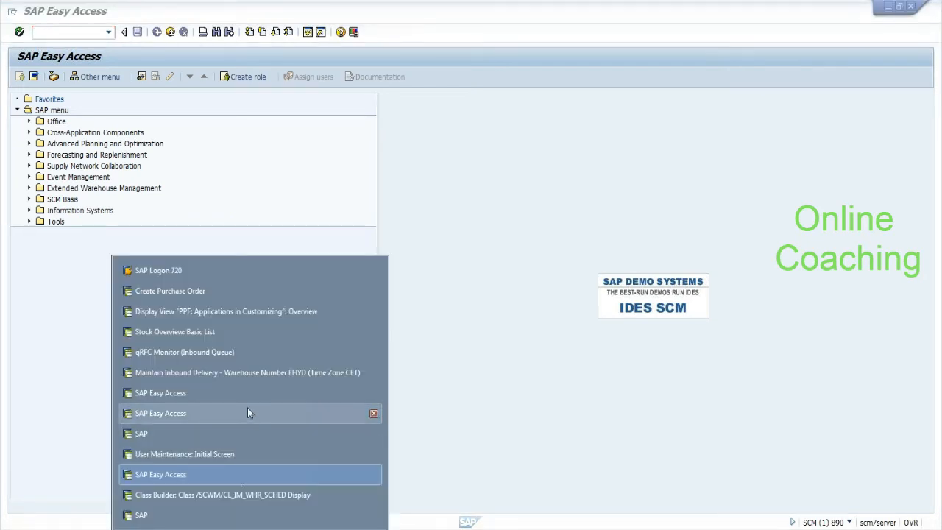
{"action": "left_click", "coordinate": [247, 392]}
{"action": "type", "text": "VLK31N"}
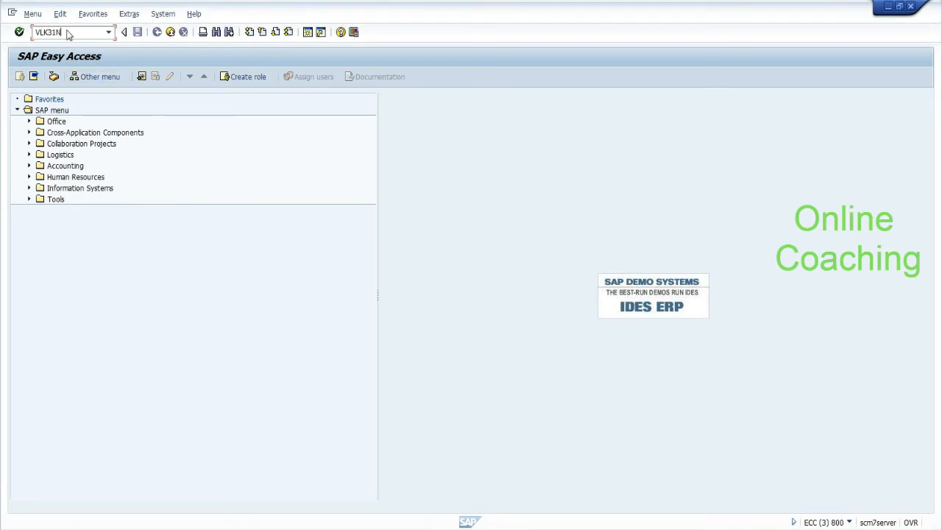
{"action": "key", "text": "Return"}
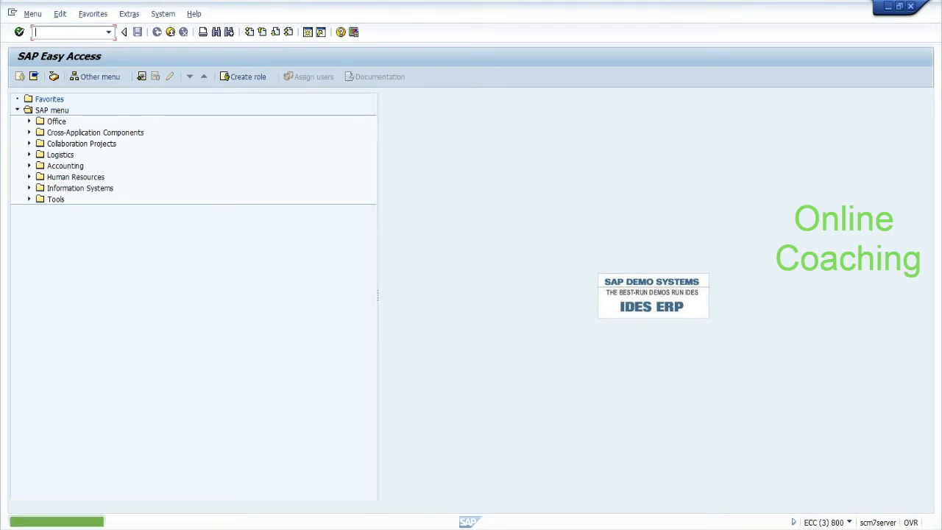
{"action": "type", "text": "VL31N"}
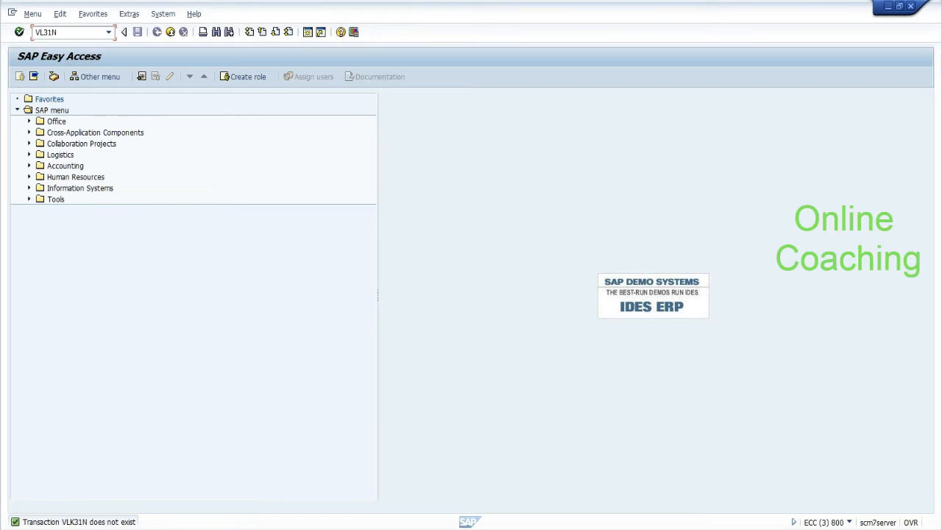
{"action": "key", "text": "Return"}
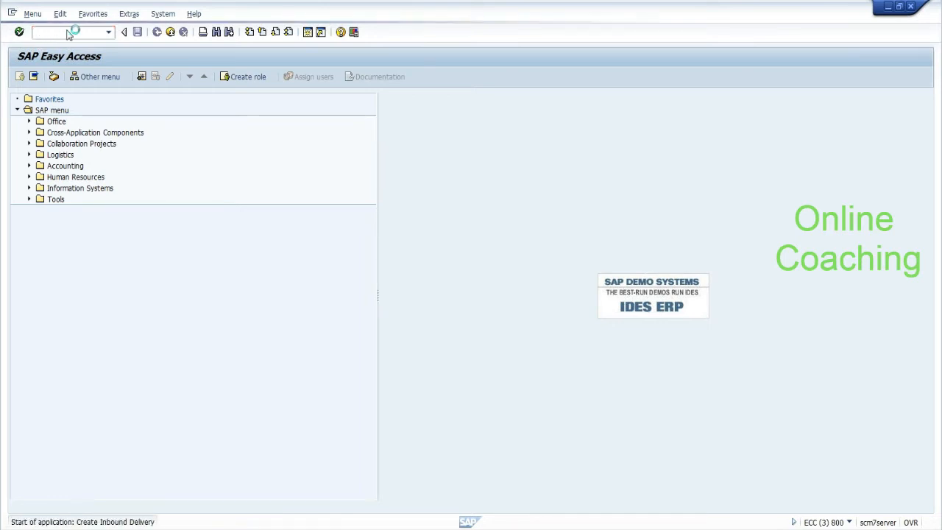
Step: Enter the previous external ID with its last digit changed to 1, and load the items
{"action": "left_click", "coordinate": [163, 195]}
{"action": "key", "text": "Down"}
{"action": "key", "text": "Return"}
{"action": "key", "text": "BackSpace"}
{"action": "type", "text": "1"}
{"action": "key", "text": "Return"}
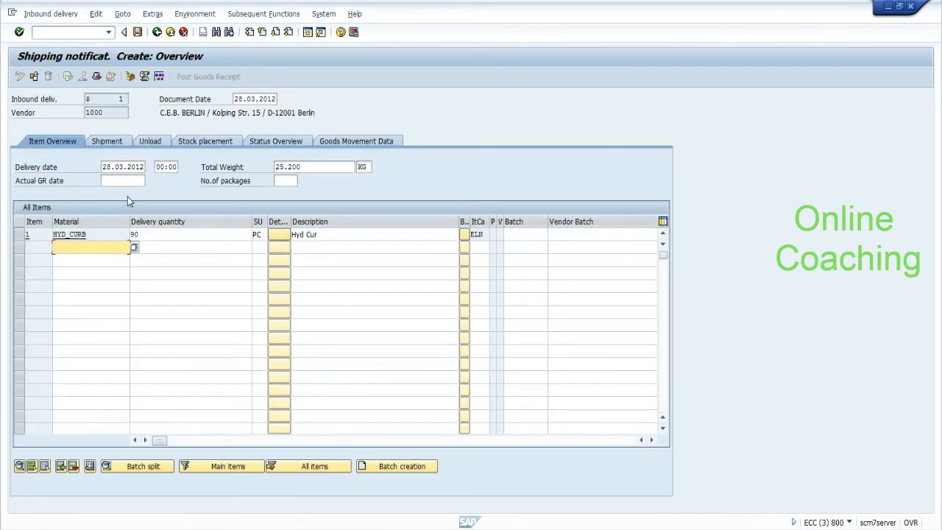
Step: Change the HYD_CURB delivery quantity from 90 to 5 and save the inbound delivery
{"action": "left_click", "coordinate": [154, 236]}
{"action": "key", "text": "BackSpace"}
{"action": "key", "text": "BackSpace"}
{"action": "type", "text": "5"}
{"action": "key", "text": "Return"}
{"action": "left_click", "coordinate": [137, 33]}
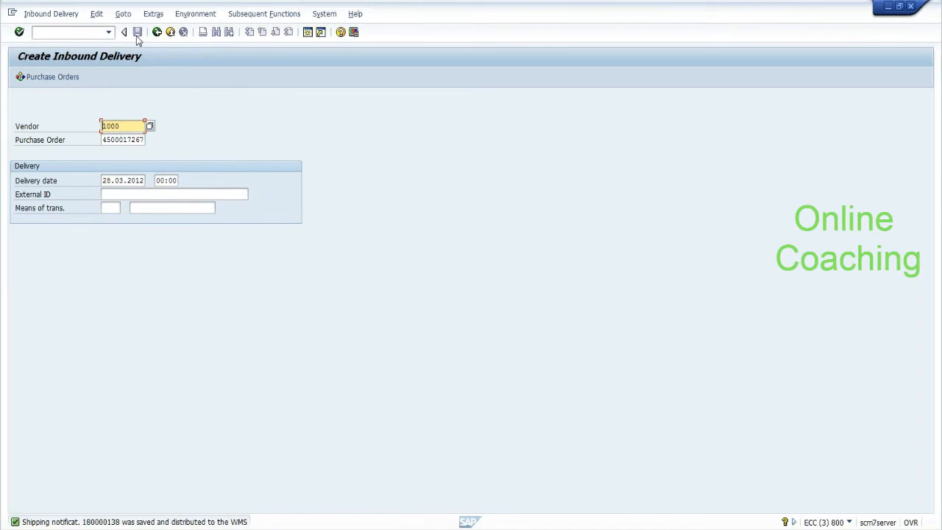
{"action": "left_click", "coordinate": [251, 528]}
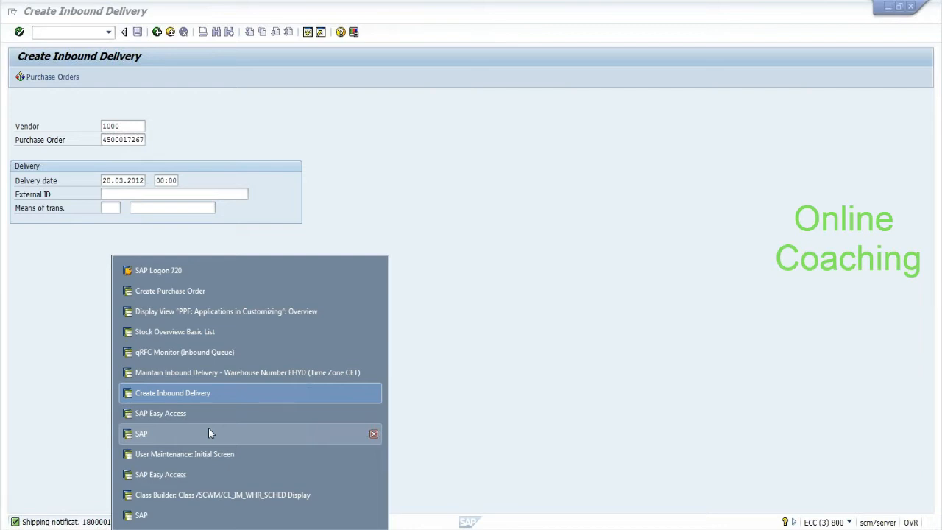
Step: Return to the SCM session and open /SCWM/PRD for warehouse EHYD
{"action": "left_click", "coordinate": [65, 407]}
{"action": "key", "text": "F3"}
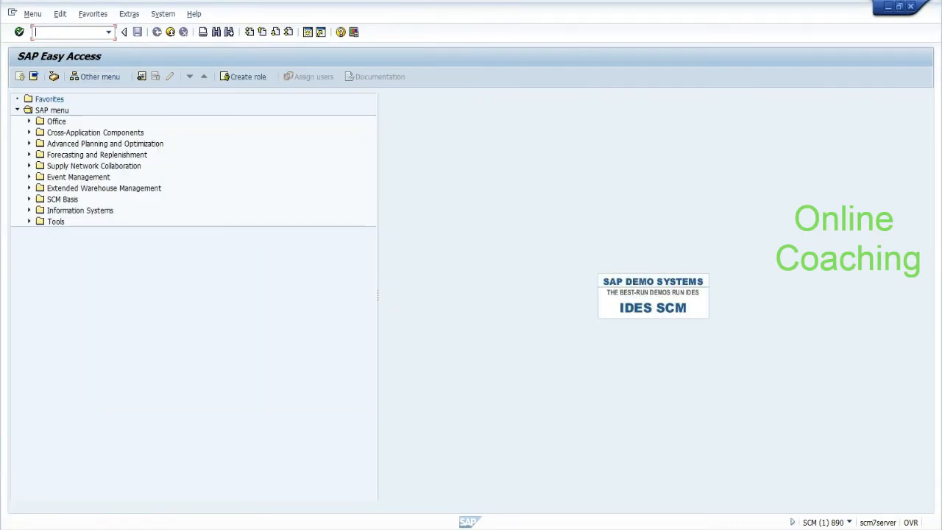
{"action": "type", "text": "/N/SCWM/PRDI"}
{"action": "key", "text": "Return"}
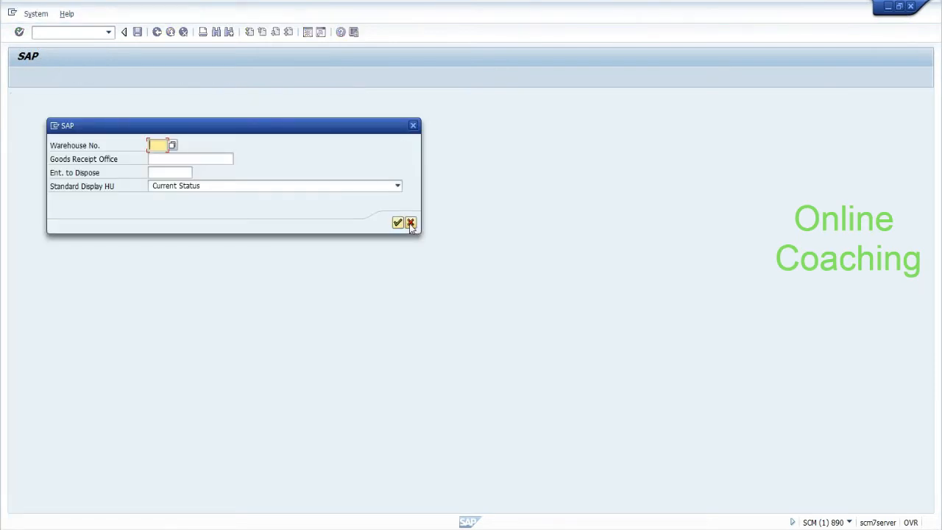
{"action": "type", "text": "ehyd"}
{"action": "left_click", "coordinate": [398, 222]}
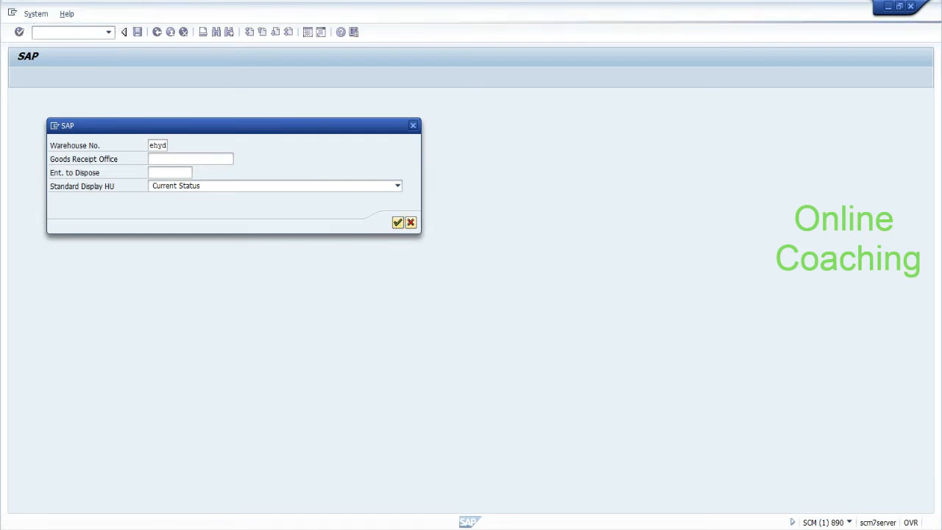
Step: Find the new inbound delivery by ERP document, using the last number with final digit 8
{"action": "left_click", "coordinate": [251, 529]}
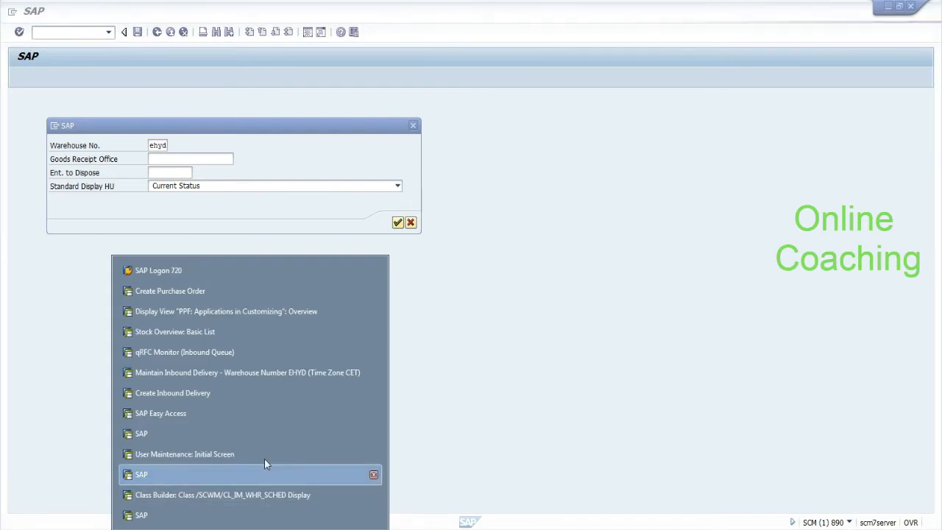
{"action": "left_click", "coordinate": [355, 181]}
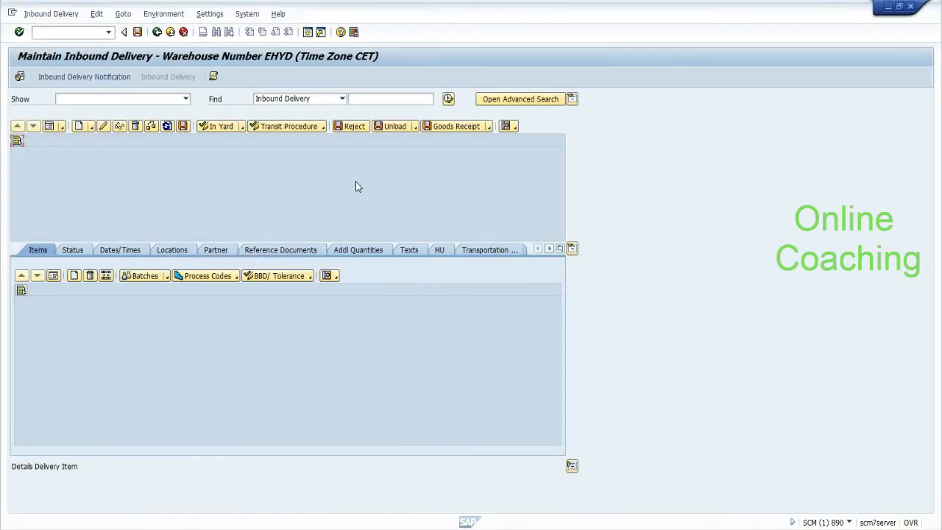
{"action": "left_click", "coordinate": [367, 99]}
{"action": "left_click", "coordinate": [342, 98]}
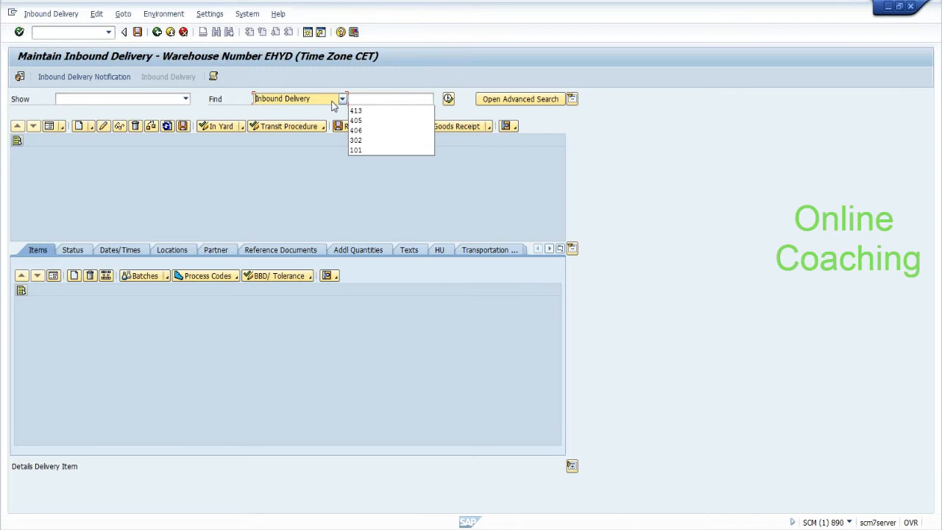
{"action": "left_click", "coordinate": [321, 131]}
{"action": "left_click", "coordinate": [358, 98]}
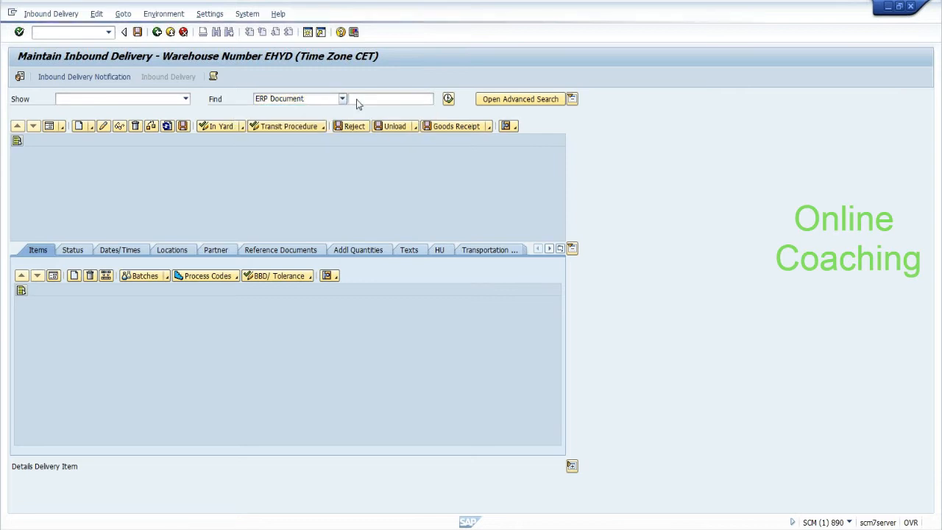
{"action": "key", "text": "Return"}
{"action": "key", "text": "BackSpace"}
{"action": "type", "text": "80000138"}
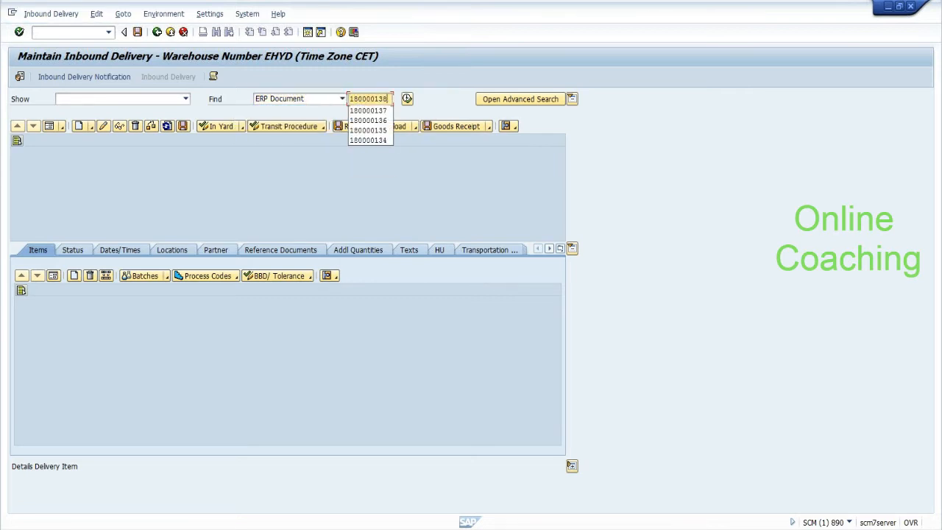
{"action": "left_click", "coordinate": [407, 99]}
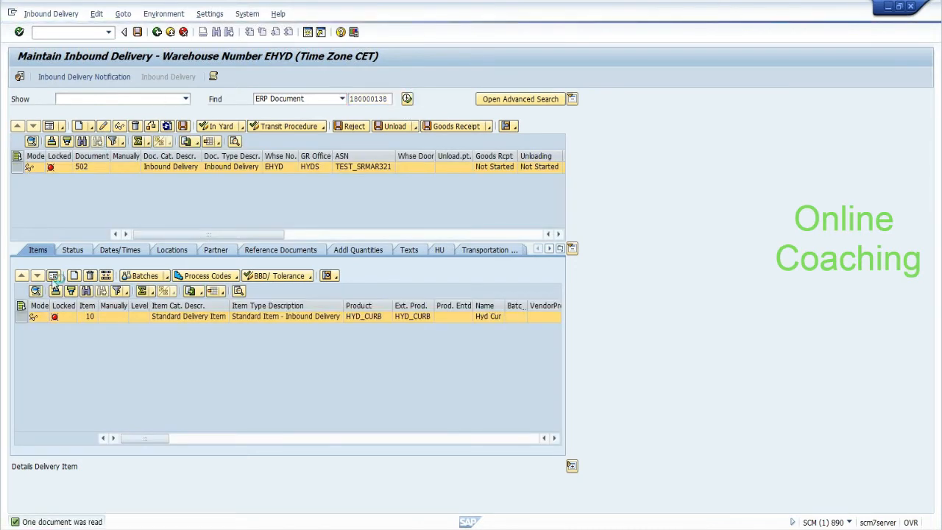
Step: Switch to change mode, assign batch HYDBAT1 to the HYD_CURB item, and save
{"action": "left_click", "coordinate": [54, 276]}
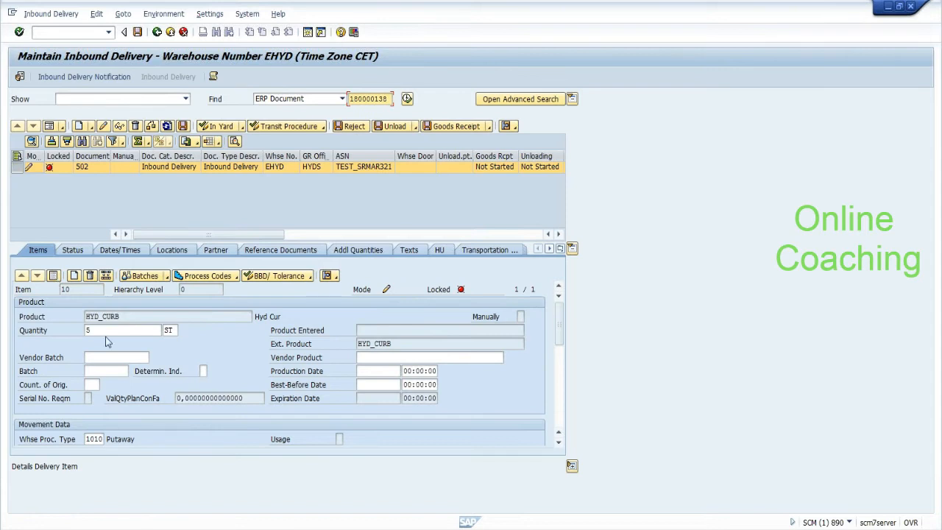
{"action": "left_click", "coordinate": [107, 371]}
{"action": "key", "text": "Down"}
{"action": "key", "text": "Return"}
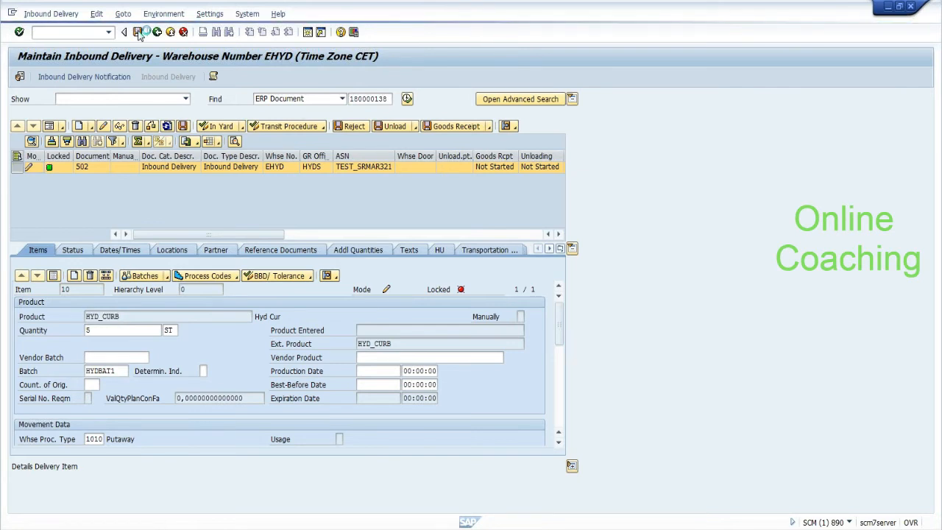
{"action": "left_click", "coordinate": [138, 32]}
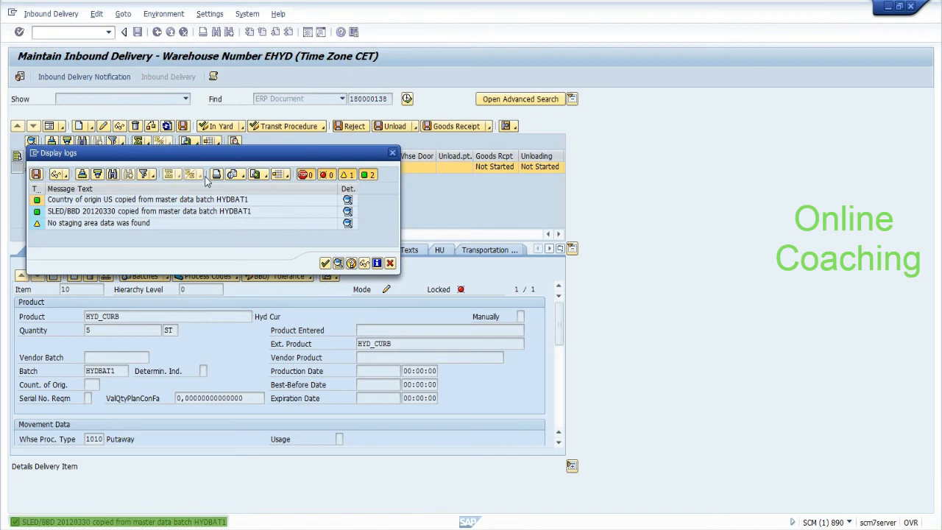
{"action": "key", "text": "Return"}
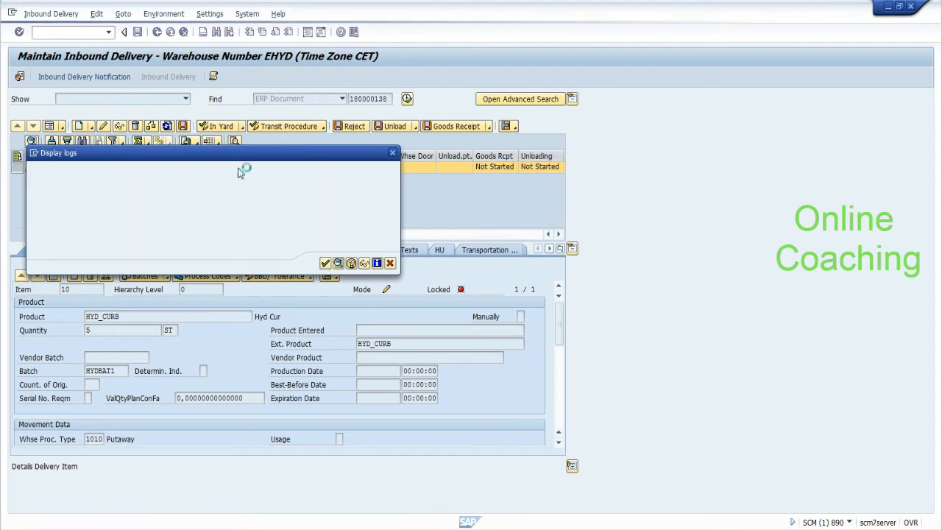
{"action": "left_click", "coordinate": [138, 32]}
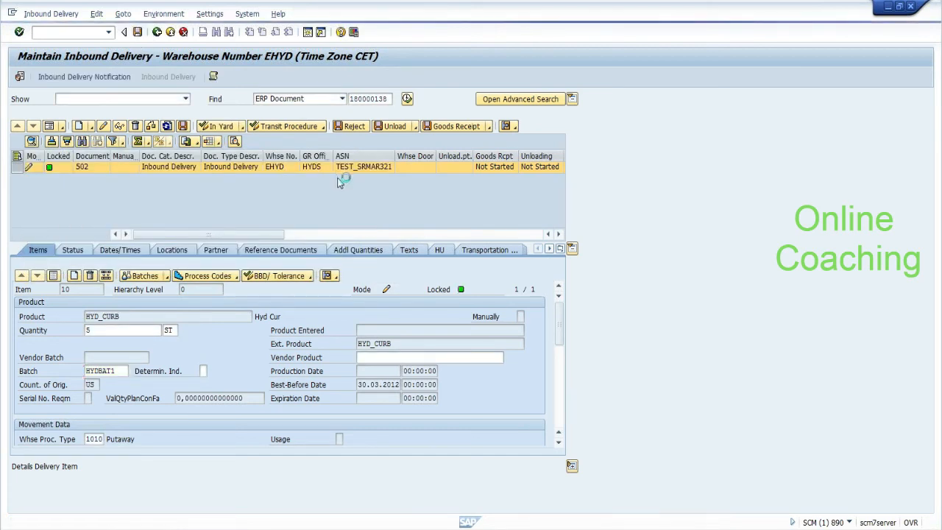
{"action": "left_click", "coordinate": [571, 250]}
Step: Show the delivery's PPF Actions and widen the Action and Created By columns
{"action": "left_click", "coordinate": [576, 411]}
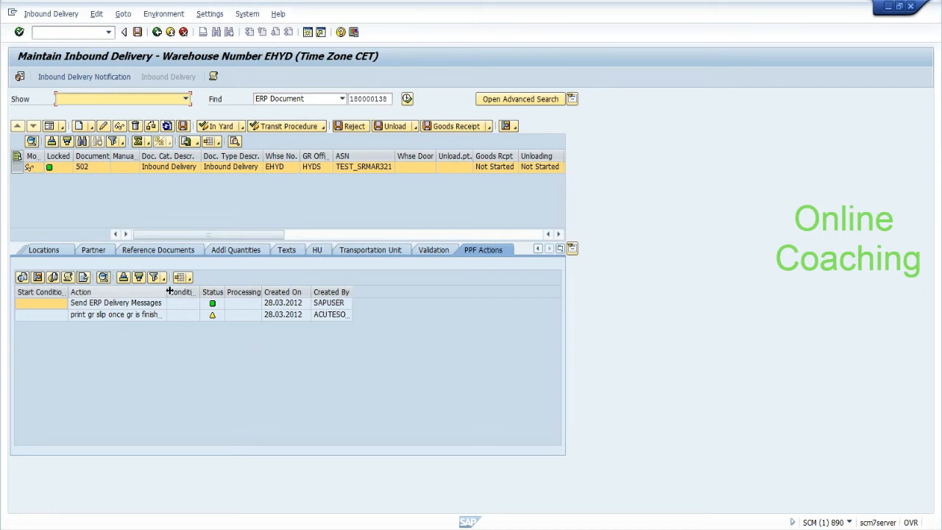
{"action": "left_click_drag", "start_coordinate": [168, 292], "coordinate": [212, 292]}
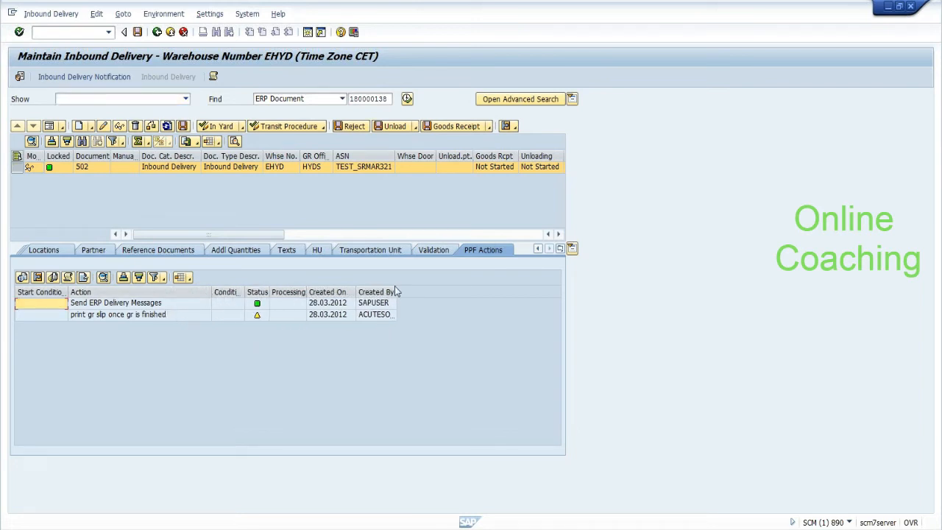
{"action": "left_click_drag", "start_coordinate": [397, 292], "coordinate": [453, 298]}
{"action": "left_click", "coordinate": [419, 316]}
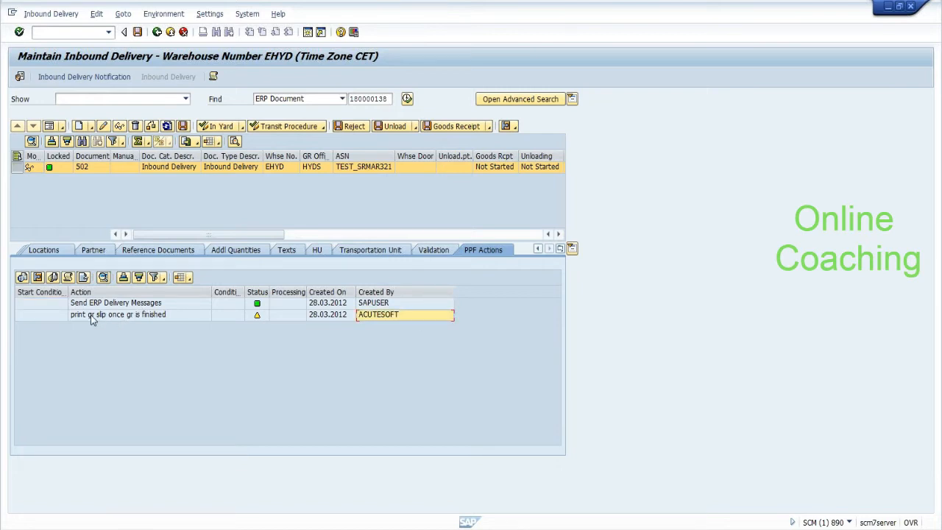
{"action": "left_click", "coordinate": [114, 316]}
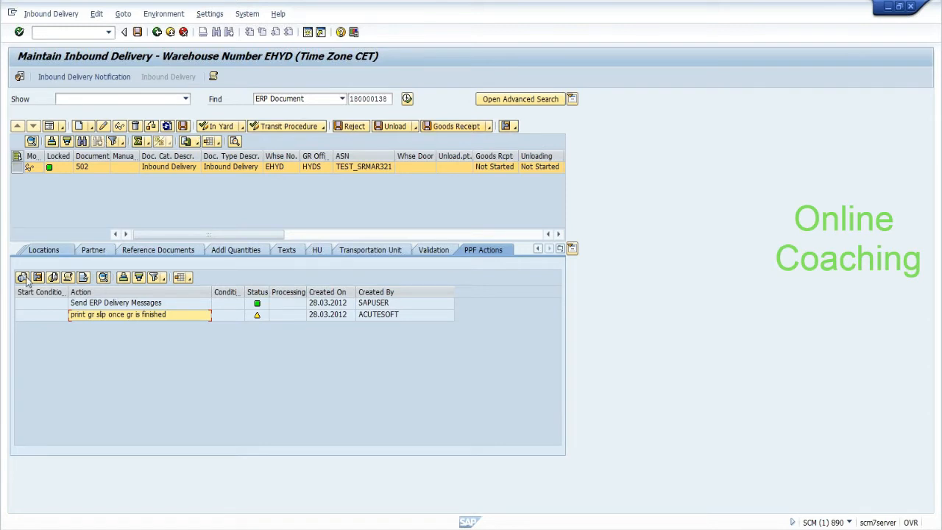
{"action": "left_click", "coordinate": [18, 316]}
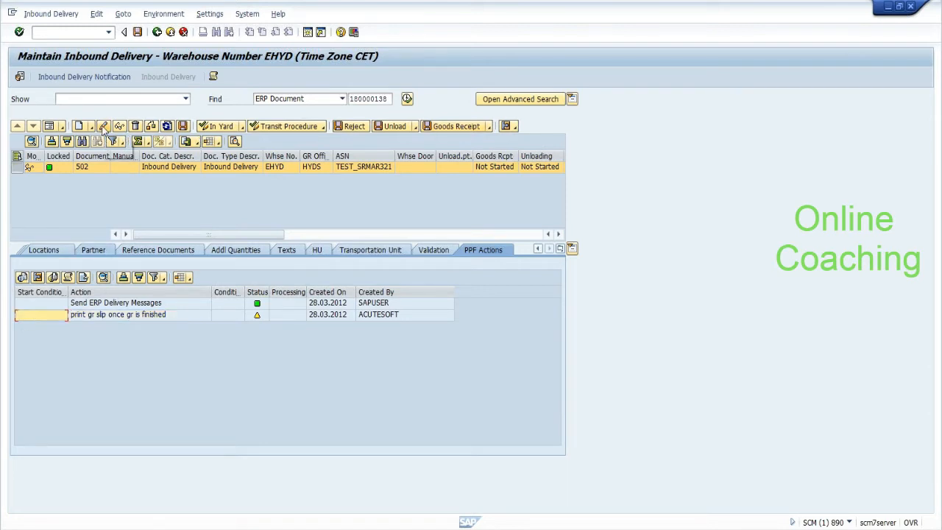
Step: Post goods receipt, save the delivery, and copy delivery number 180000138
{"action": "left_click", "coordinate": [462, 127]}
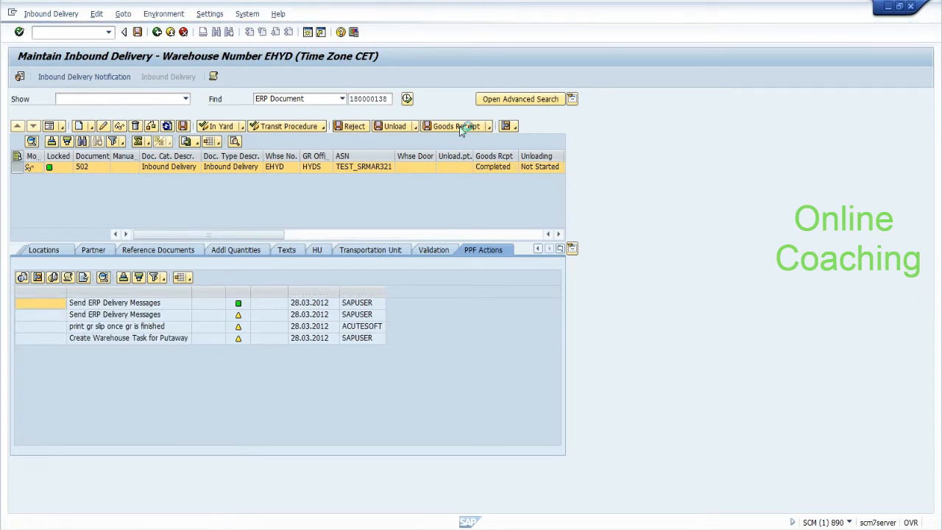
{"action": "left_click", "coordinate": [147, 326]}
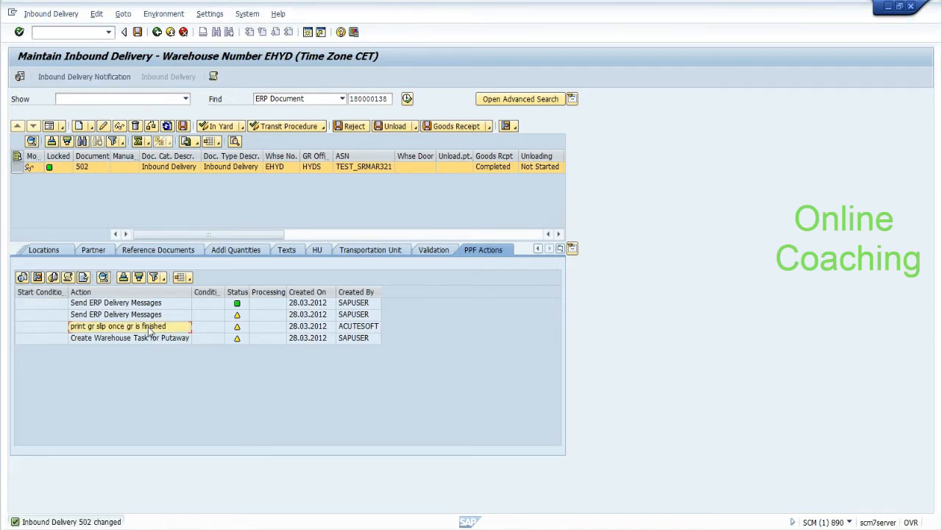
{"action": "left_click", "coordinate": [138, 31]}
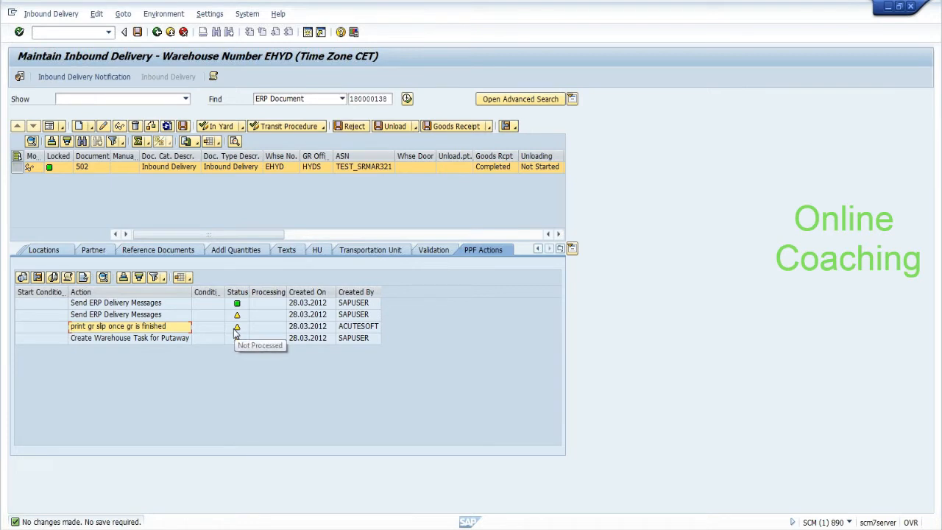
{"action": "left_click", "coordinate": [38, 326]}
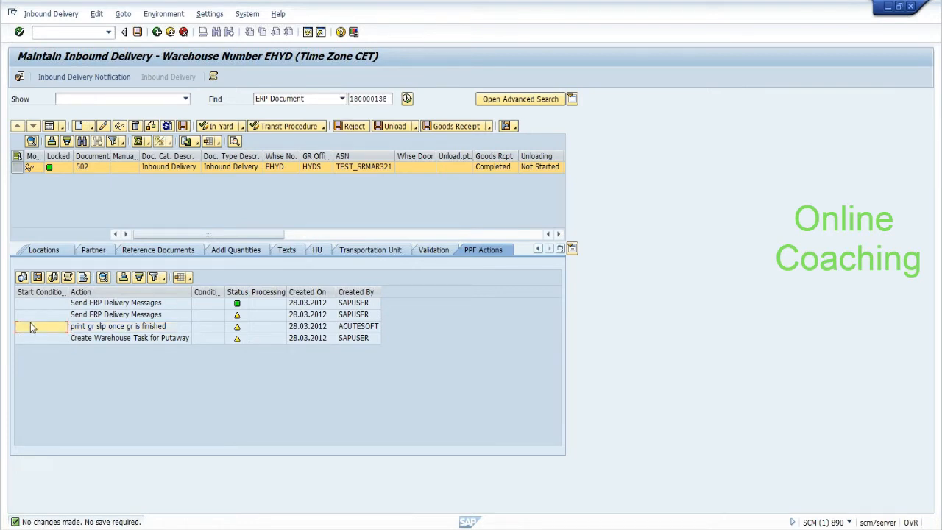
{"action": "left_click", "coordinate": [68, 331]}
{"action": "left_click_drag", "start_coordinate": [350, 99], "coordinate": [388, 98]}
{"action": "key", "text": "ctrl+c"}
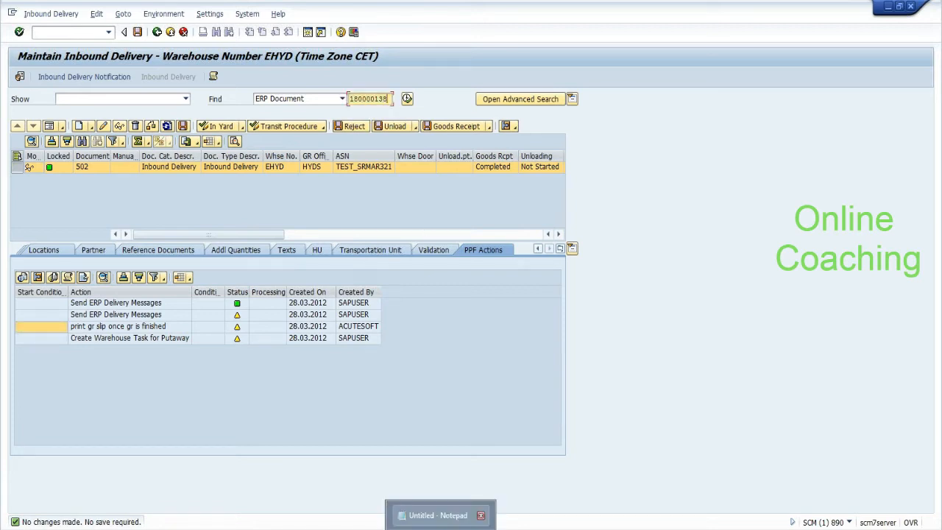
Step: Note delivery number 180000138 and 'SPPFP' in Notepad while opening the PPF outputs transaction
{"action": "left_click", "coordinate": [439, 515]}
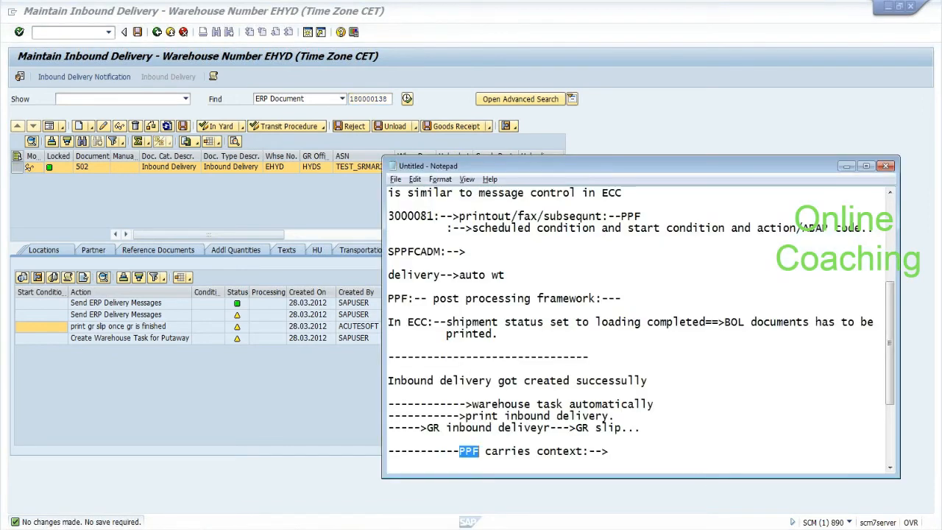
{"action": "key", "text": "ctrl+End"}
{"action": "key", "text": "Return"}
{"action": "key", "text": "ctrl+v"}
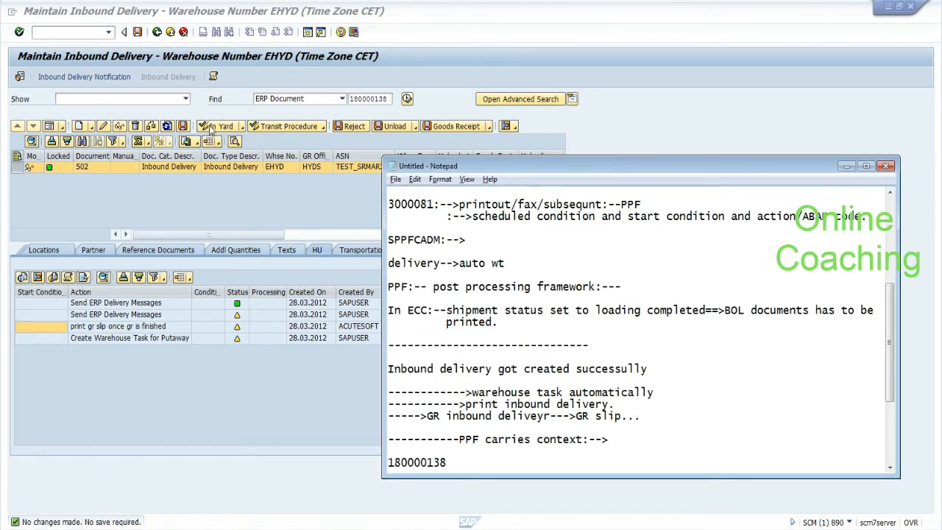
{"action": "left_click", "coordinate": [72, 31]}
{"action": "type", "text": "/NSPPF"}
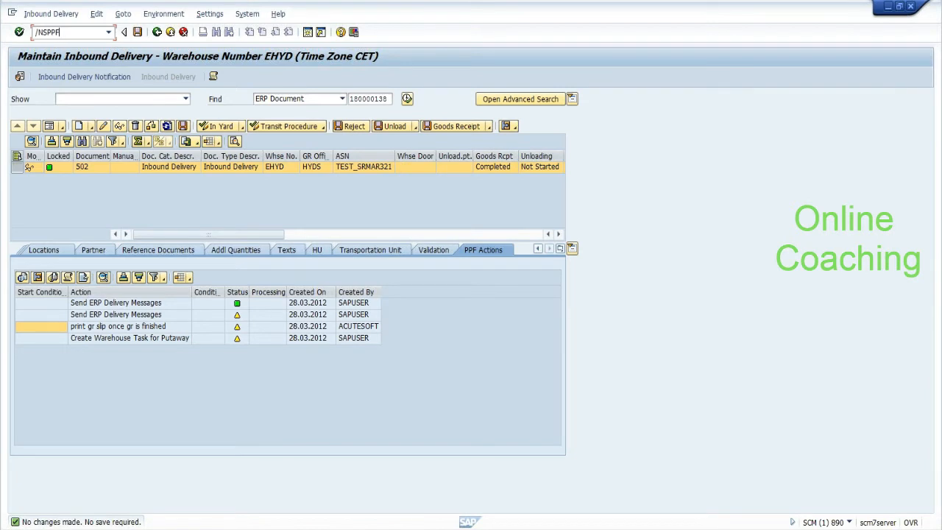
{"action": "type", "text": "CP"}
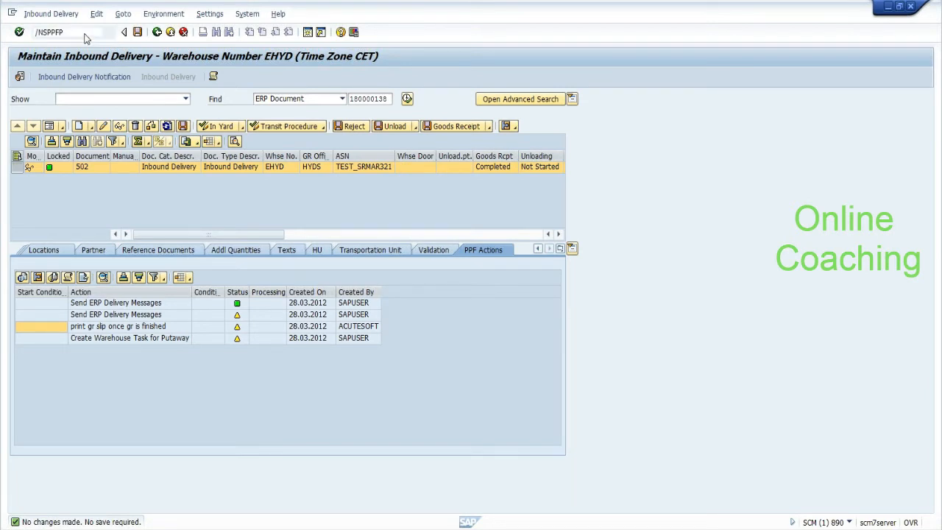
{"action": "key", "text": "Return"}
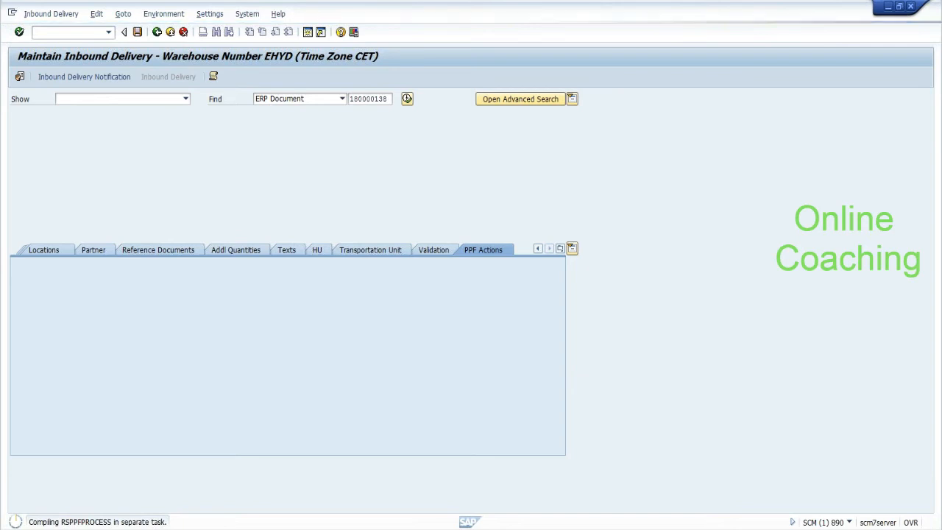
{"action": "left_click", "coordinate": [465, 527]}
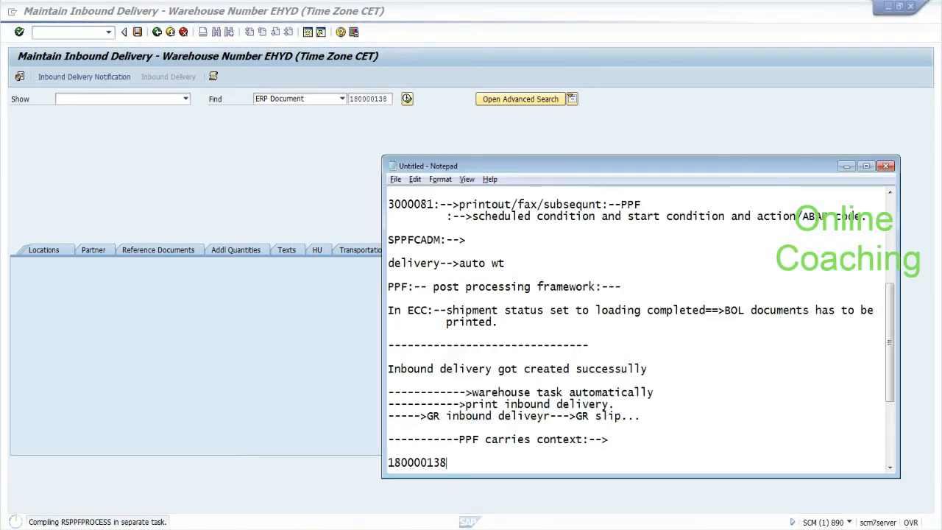
{"action": "key", "text": "Return"}
{"action": "key", "text": "Return"}
{"action": "type", "text": "SPPFP"}
{"action": "key", "text": "Return"}
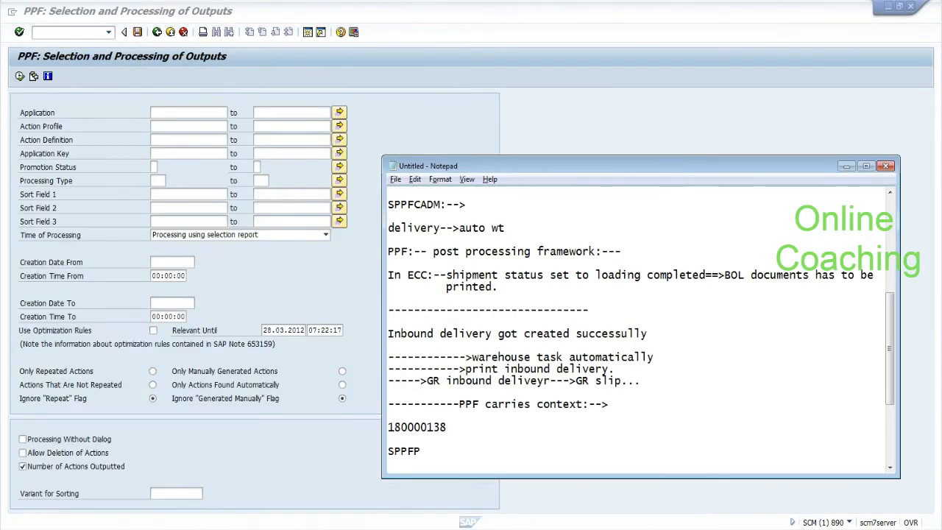
{"action": "left_click_drag", "start_coordinate": [389, 428], "coordinate": [446, 428]}
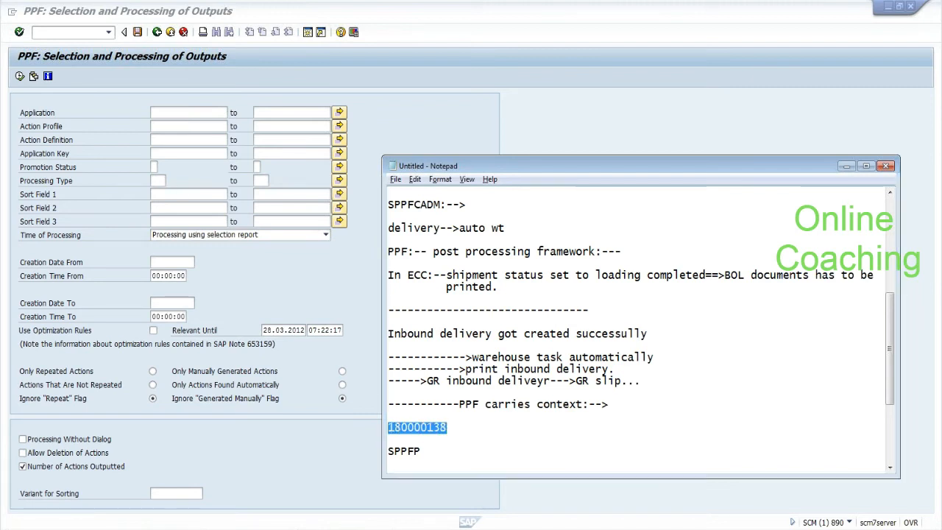
Step: Filter on action definition Z_PRINT_GR_SLIP with processing when saving document and execute
{"action": "left_click", "coordinate": [188, 139]}
{"action": "type", "text": "Z*"}
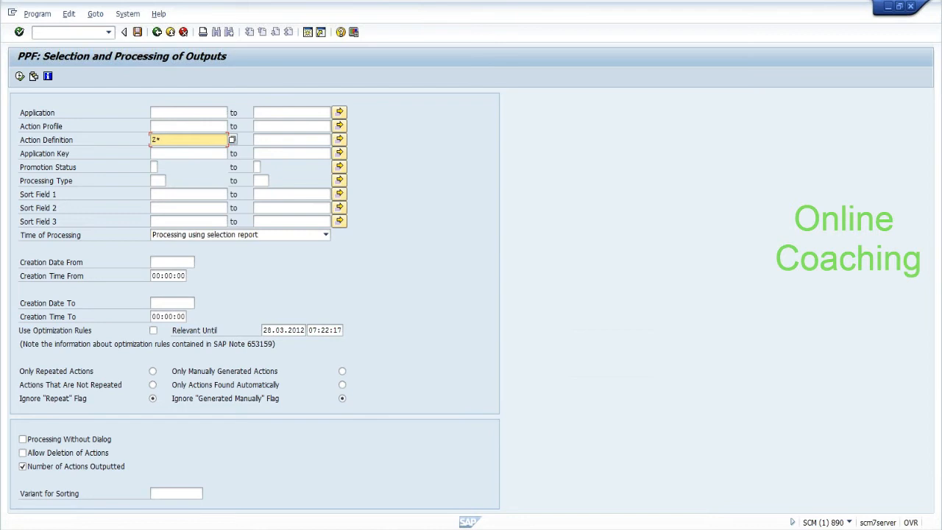
{"action": "left_click", "coordinate": [234, 139]}
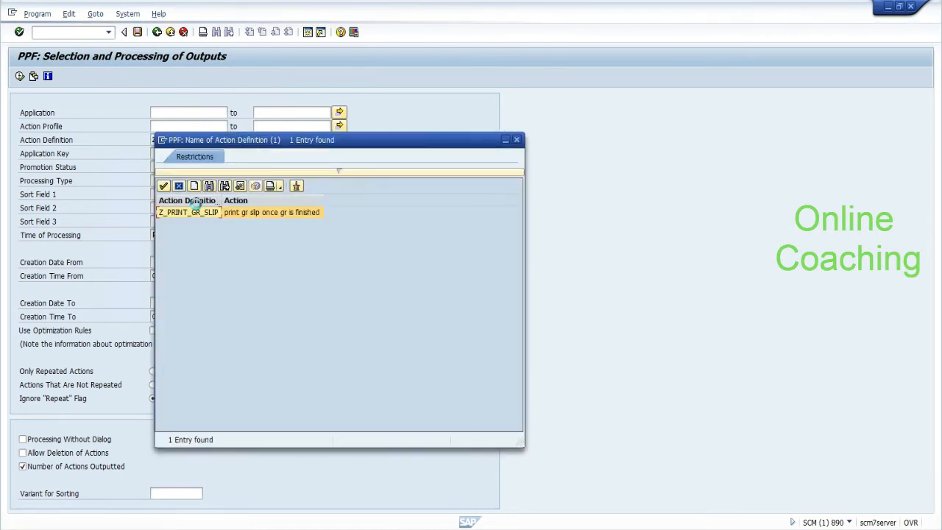
{"action": "double_click", "coordinate": [191, 212]}
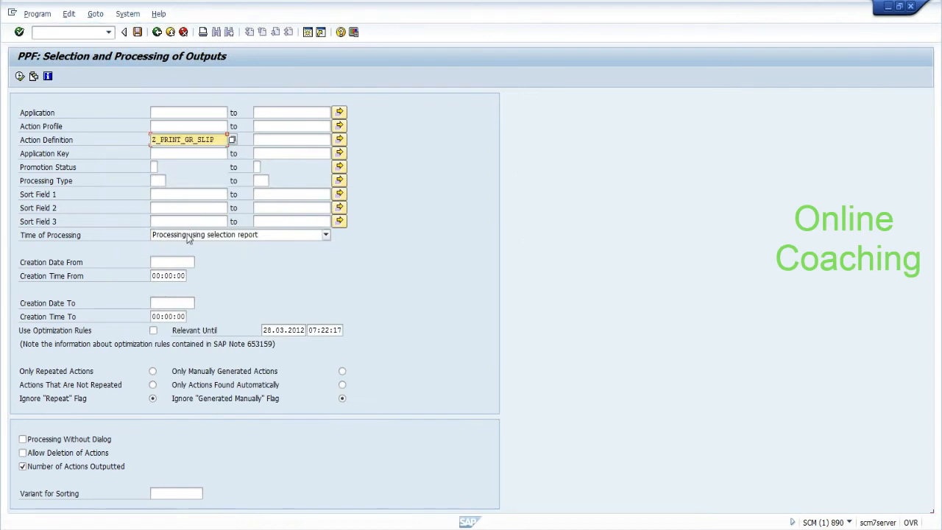
{"action": "left_click", "coordinate": [188, 235]}
{"action": "left_click", "coordinate": [192, 266]}
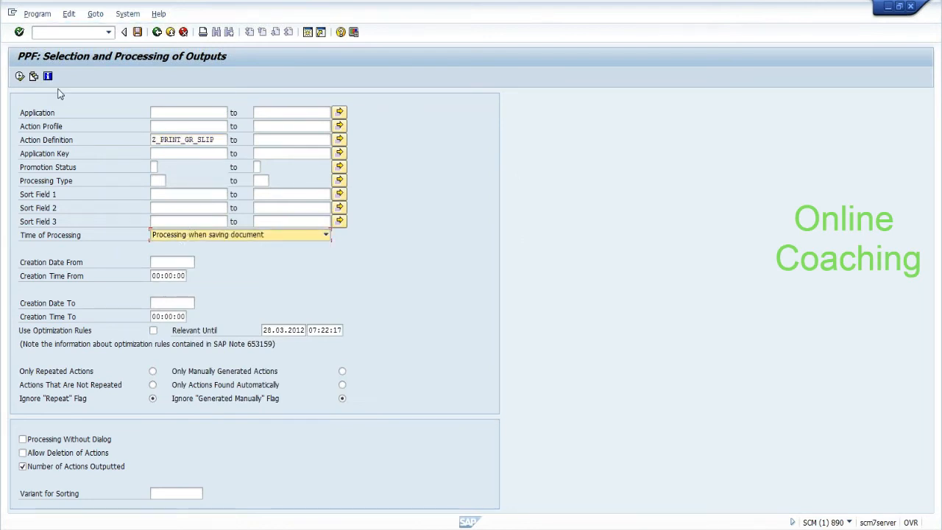
{"action": "left_click", "coordinate": [20, 77]}
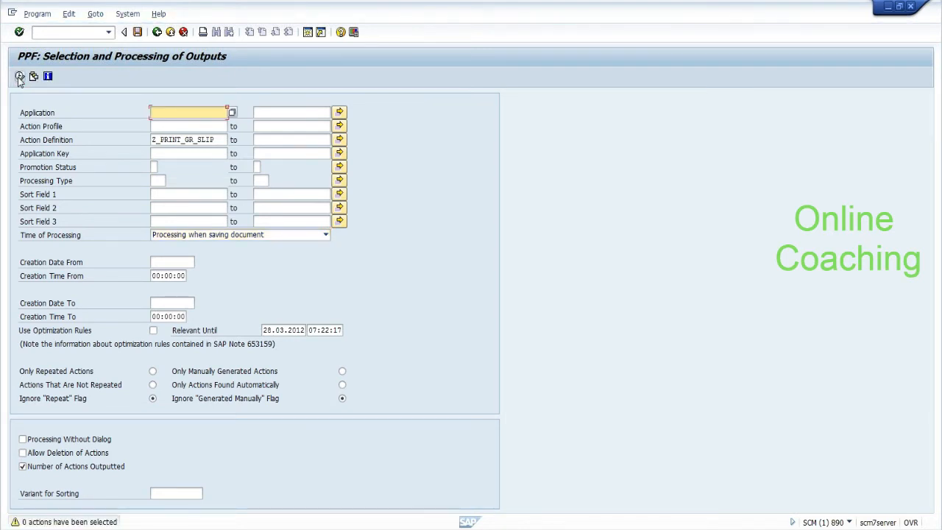
Step: Rerun the selection with Immediate, then with processing using selection report
{"action": "left_click", "coordinate": [165, 236]}
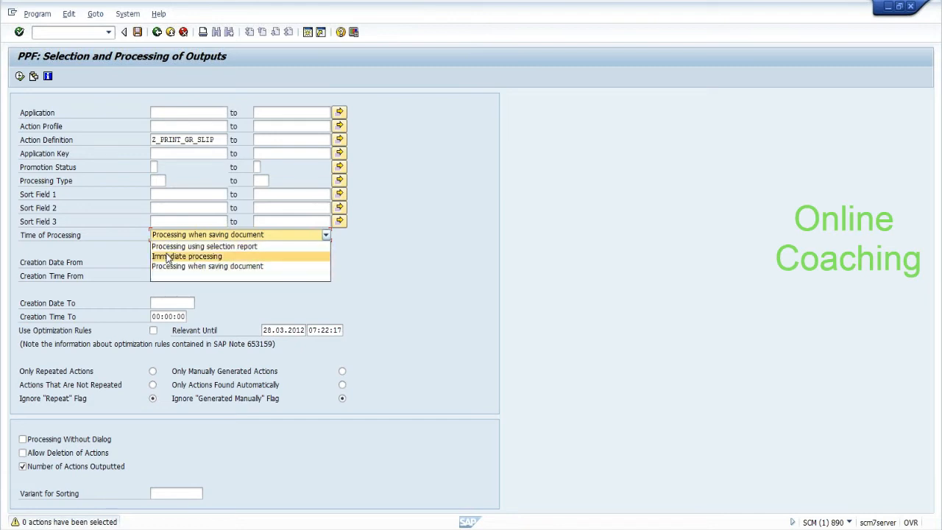
{"action": "left_click", "coordinate": [168, 257]}
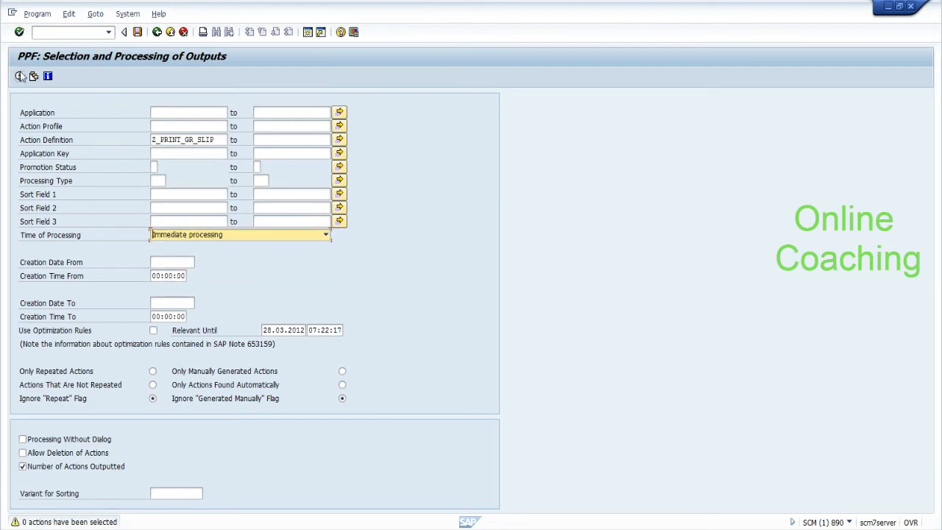
{"action": "left_click", "coordinate": [20, 76]}
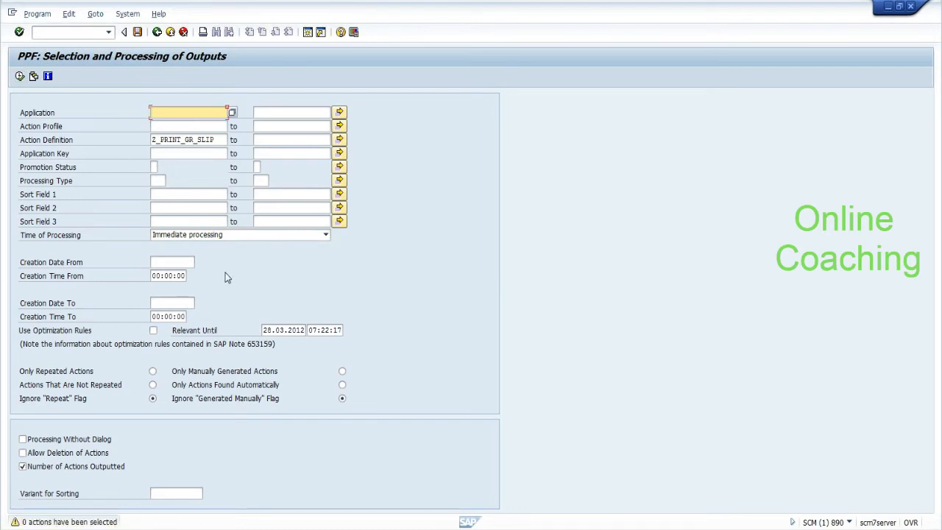
{"action": "left_click", "coordinate": [245, 235]}
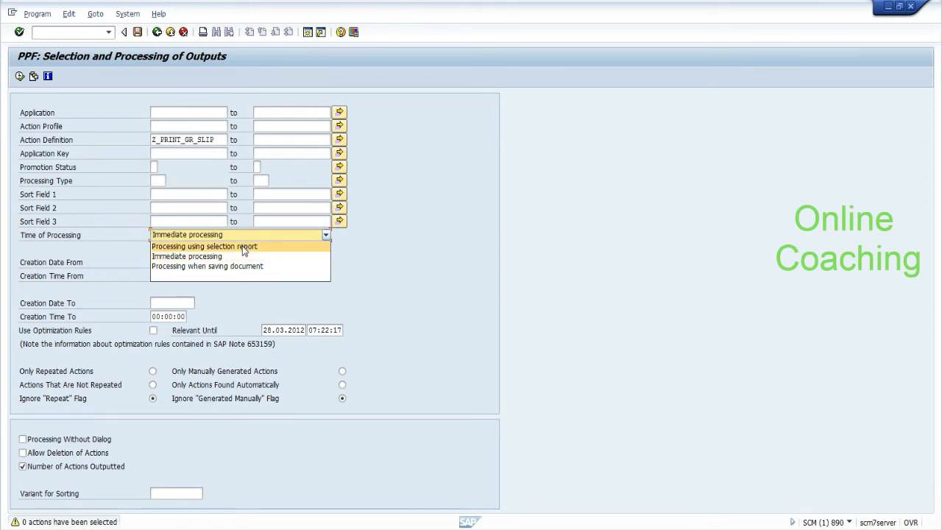
{"action": "left_click", "coordinate": [244, 247]}
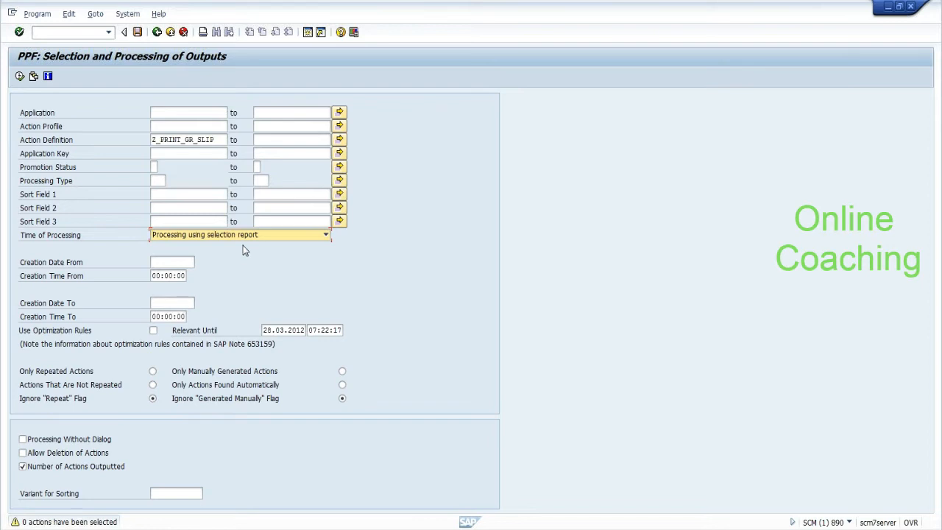
{"action": "left_click", "coordinate": [19, 76]}
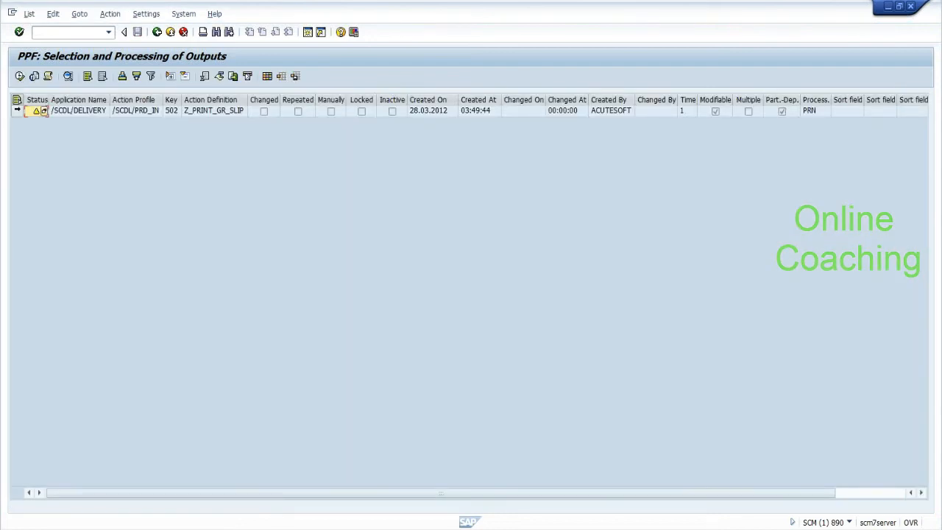
Step: Reprocess the selected Z_PRINT_GR_SLIP output and acknowledge the 'Warehouse number does not exist' error
{"action": "left_click", "coordinate": [16, 111]}
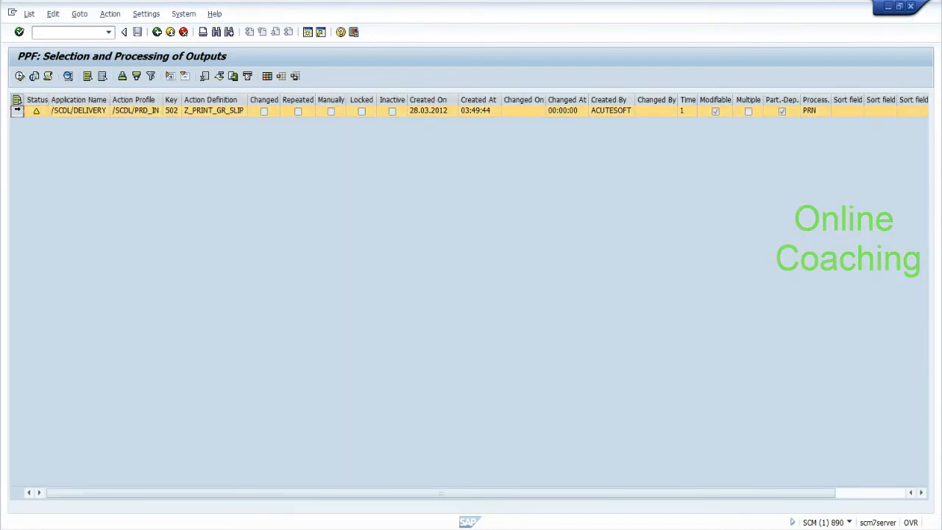
{"action": "left_click_drag", "start_coordinate": [50, 100], "coordinate": [68, 103]}
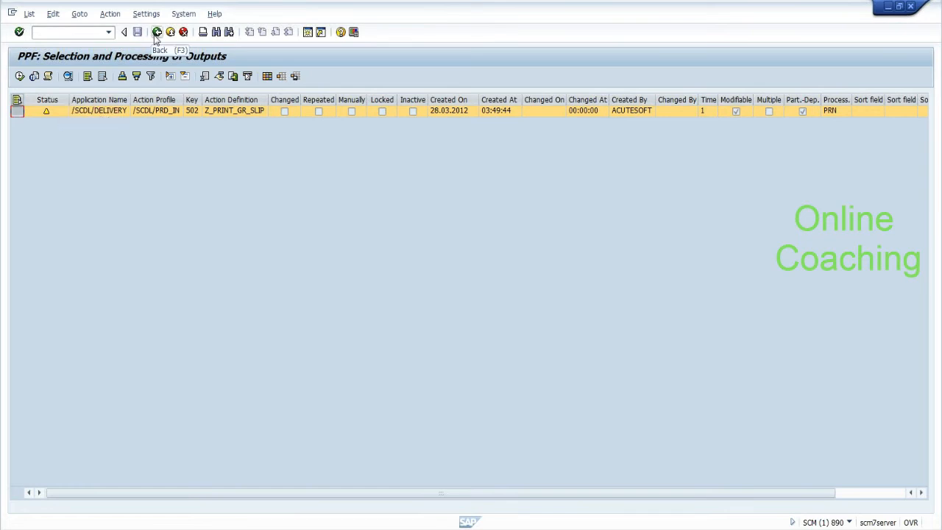
{"action": "left_click", "coordinate": [20, 76]}
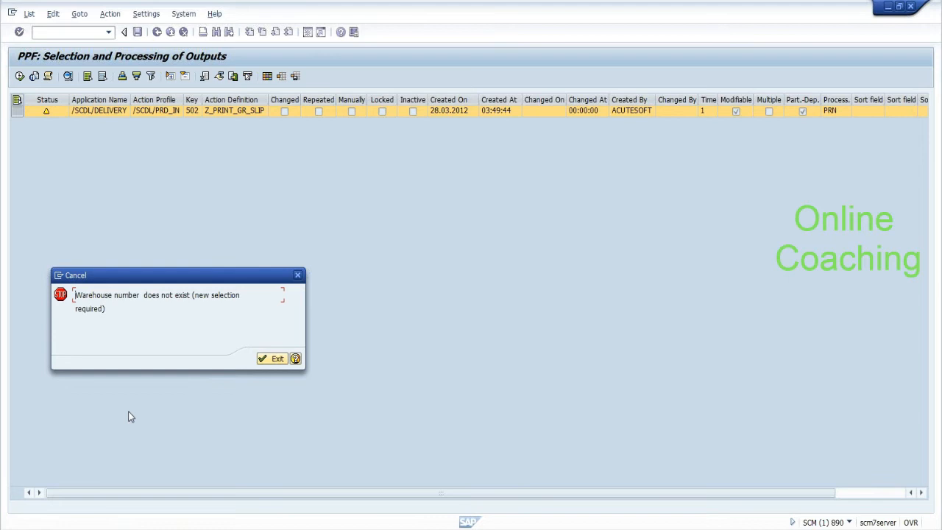
{"action": "left_click", "coordinate": [271, 359]}
Step: Close the error, return to the SCM window, and enter /N/SCWM/PRD1
{"action": "left_click", "coordinate": [272, 359]}
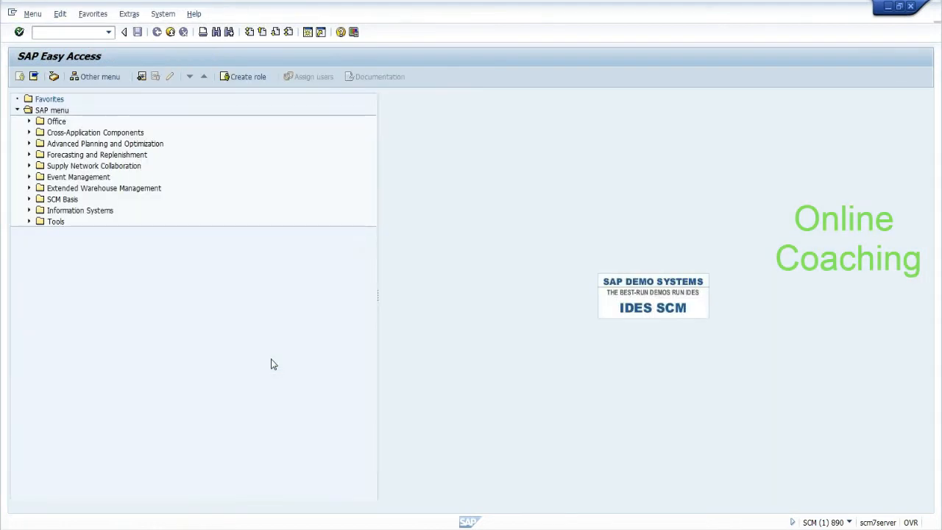
{"action": "key", "text": "alt+Tab"}
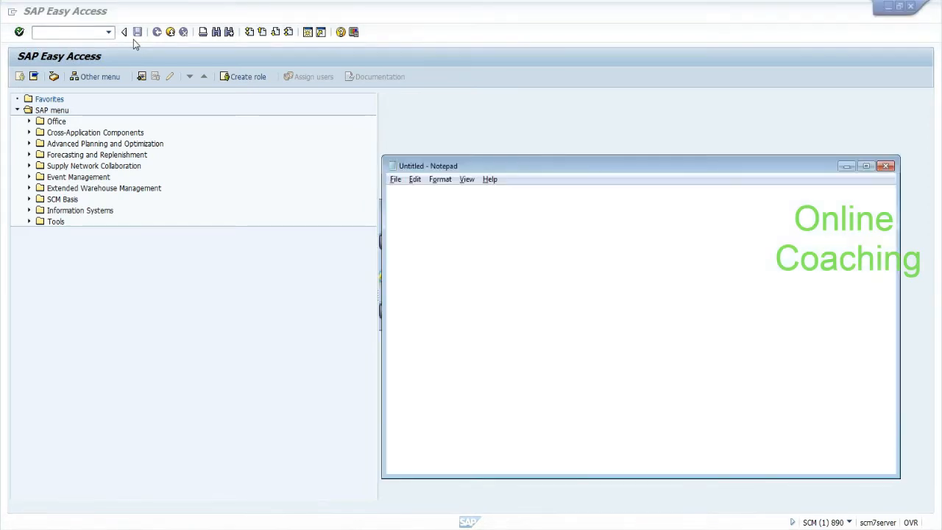
{"action": "key", "text": "alt+Tab"}
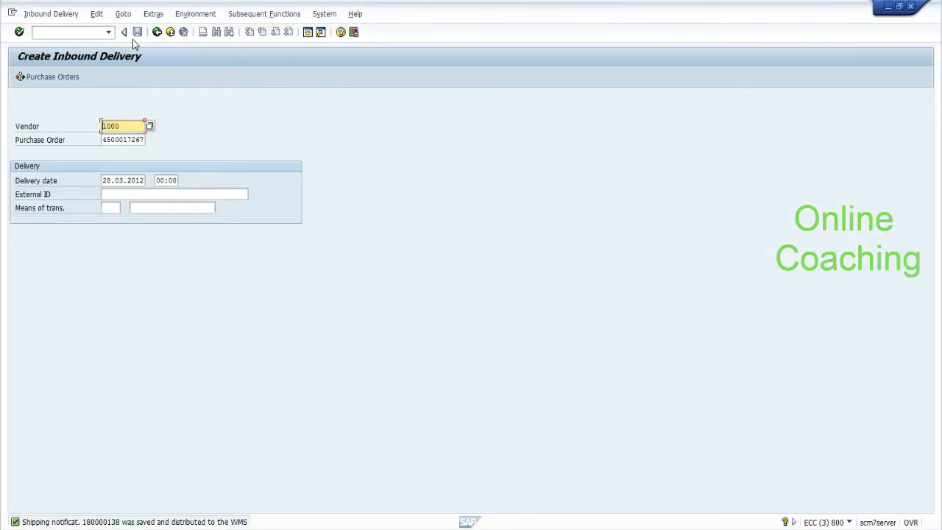
{"action": "key", "text": "alt+Tab"}
{"action": "key", "text": "alt+Tab"}
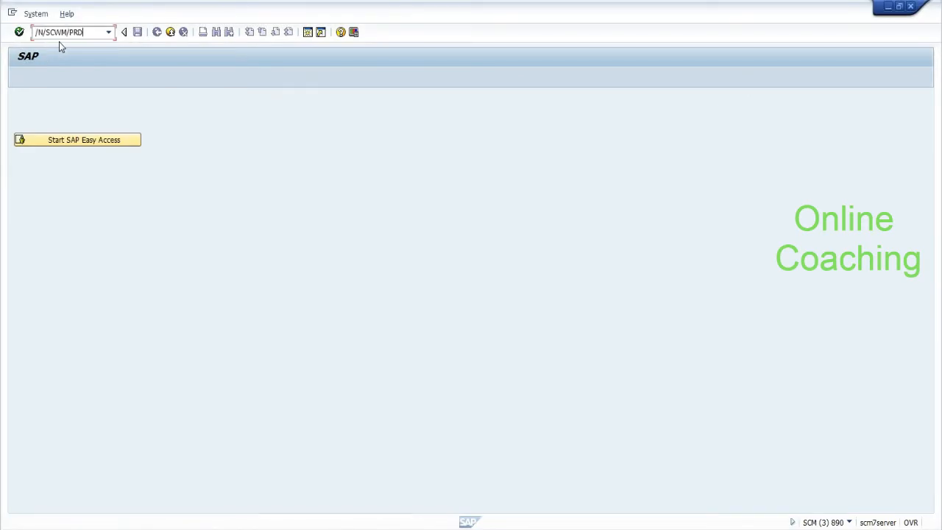
{"action": "type", "text": "/N/SCWM/PRD1"}
{"action": "key", "text": "Return"}
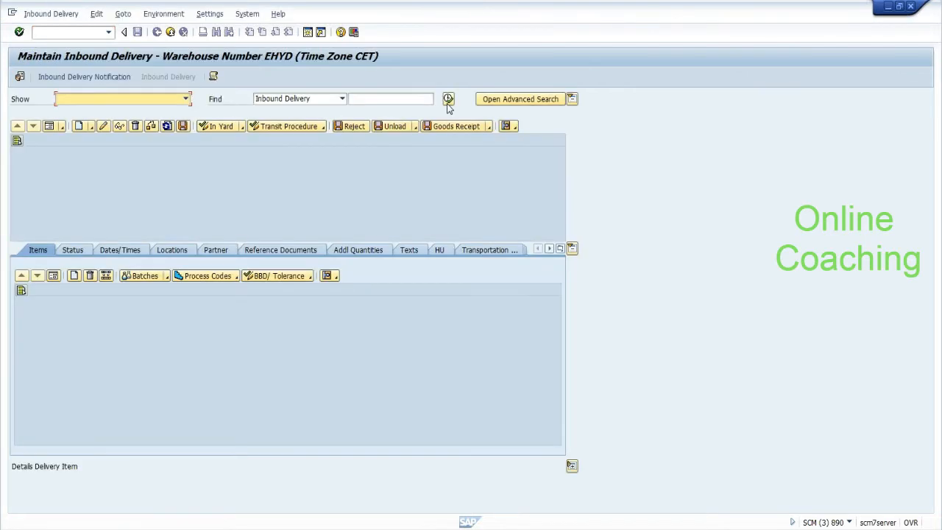
Step: Find the inbound delivery by ERP document 180000138
{"action": "left_click", "coordinate": [402, 98]}
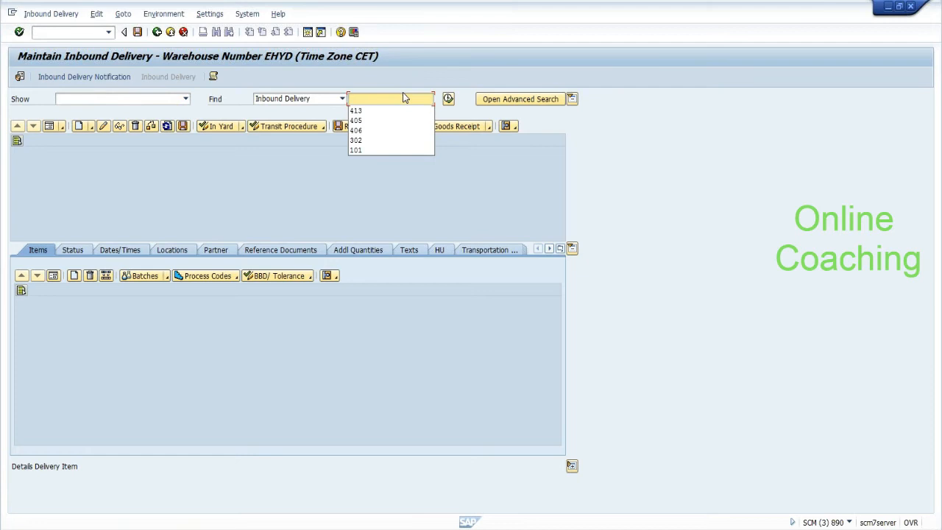
{"action": "left_click", "coordinate": [340, 99]}
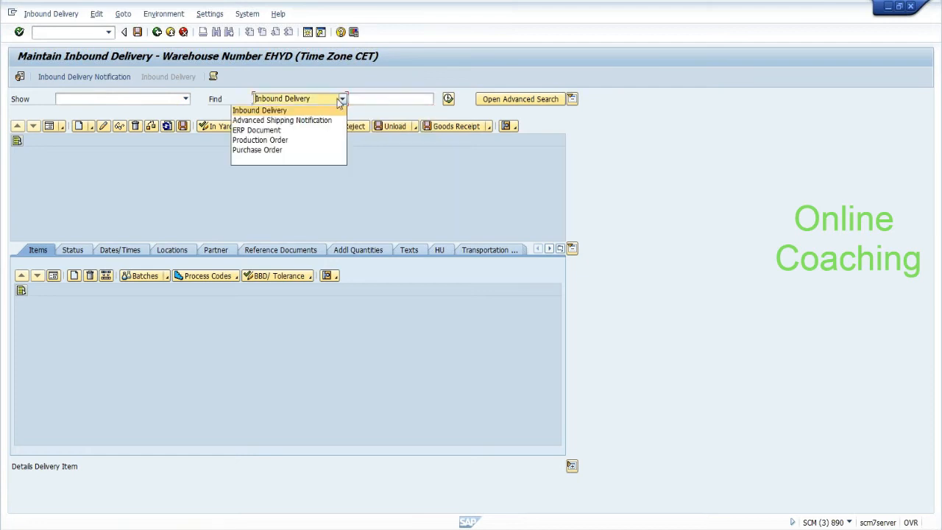
{"action": "left_click", "coordinate": [315, 130]}
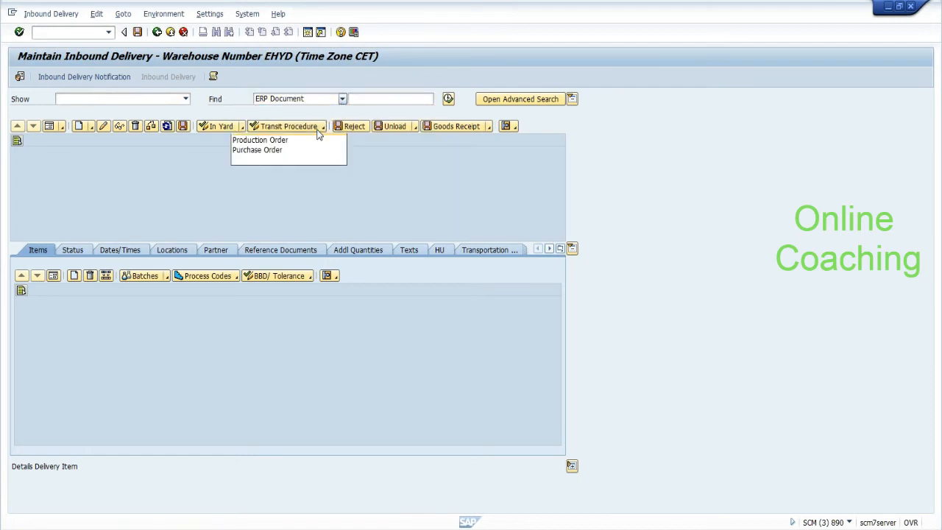
{"action": "left_click", "coordinate": [362, 100]}
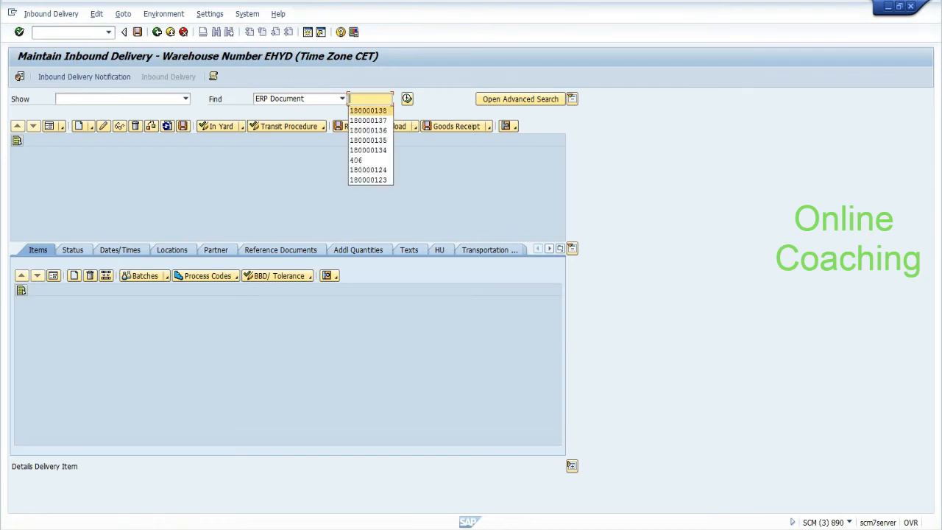
{"action": "left_click", "coordinate": [368, 110]}
{"action": "left_click", "coordinate": [406, 100]}
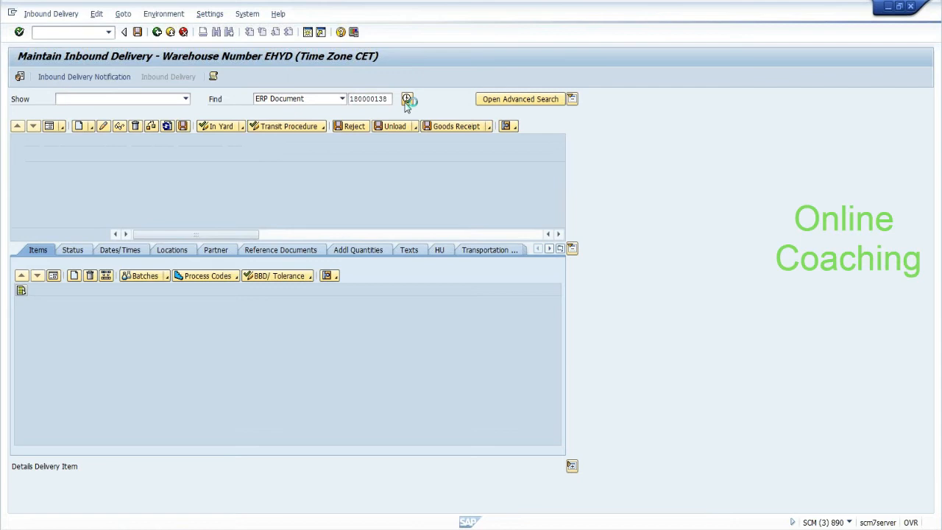
Step: Review the delivery's GR-slip PPF action, save, and return to SAP Easy Access
{"action": "left_click", "coordinate": [561, 249]}
{"action": "left_click", "coordinate": [577, 413]}
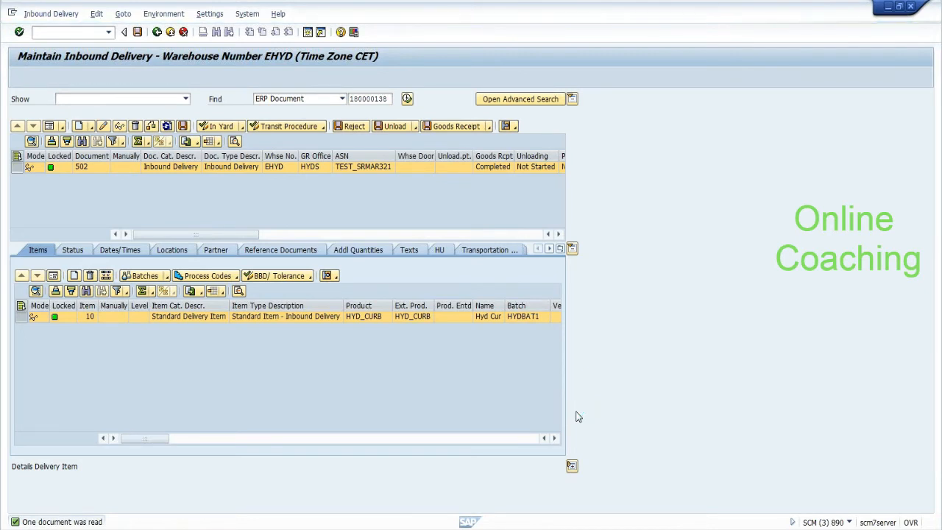
{"action": "left_click", "coordinate": [161, 328]}
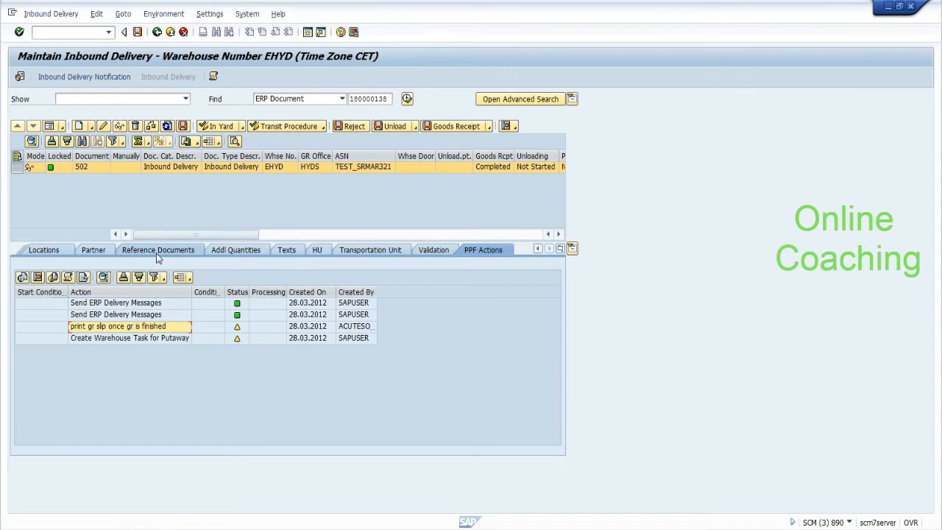
{"action": "left_click", "coordinate": [138, 33]}
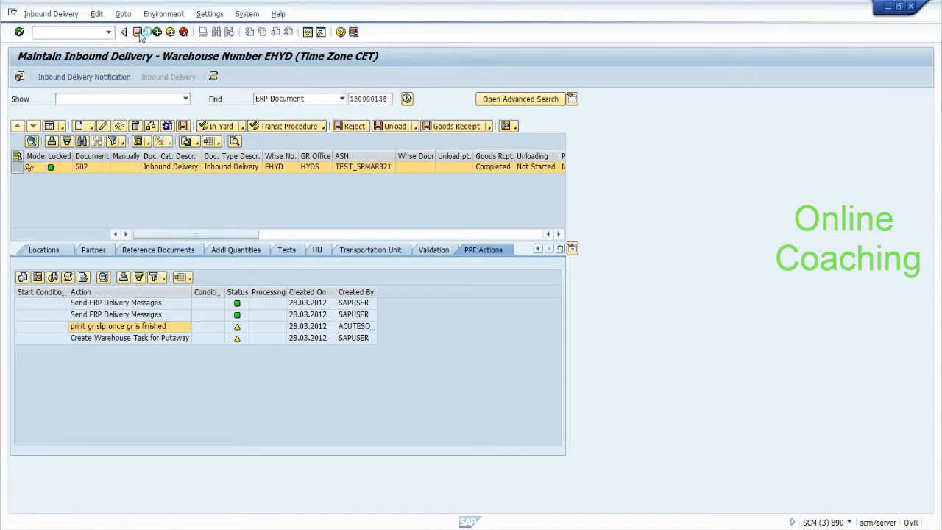
{"action": "key", "text": "alt+Tab"}
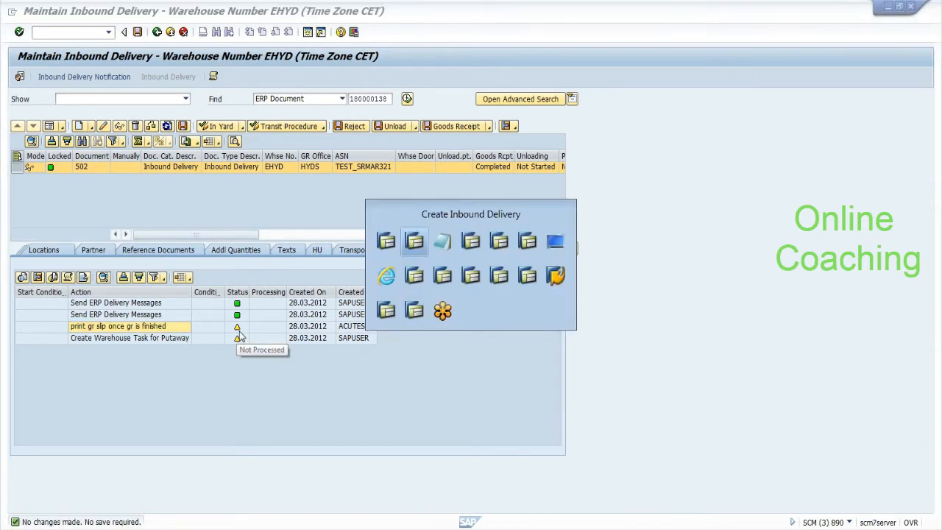
{"action": "key", "text": "alt+Tab"}
{"action": "key", "text": "Tab"}
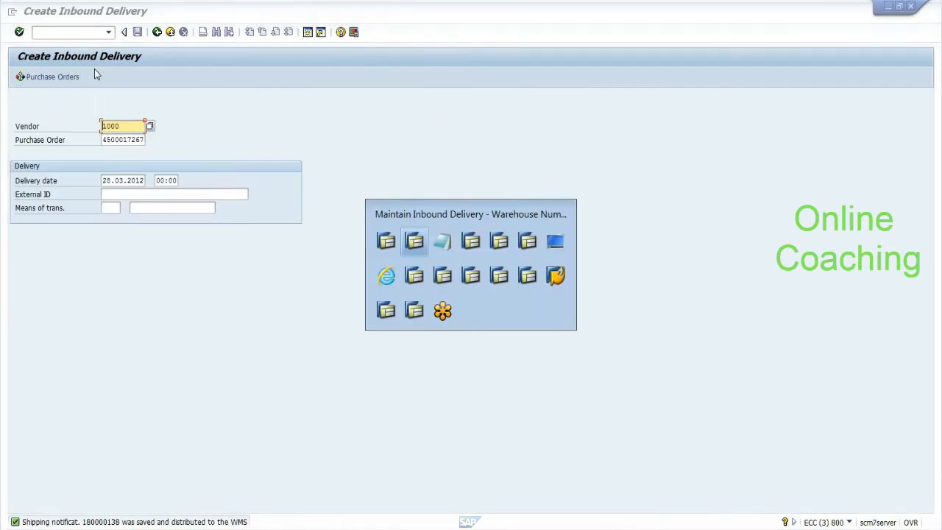
{"action": "left_click", "coordinate": [44, 32]}
Step: Run SPPFP filtered on action definition Z_PRINT_GR_SLIP
{"action": "type", "text": "SPPFP"}
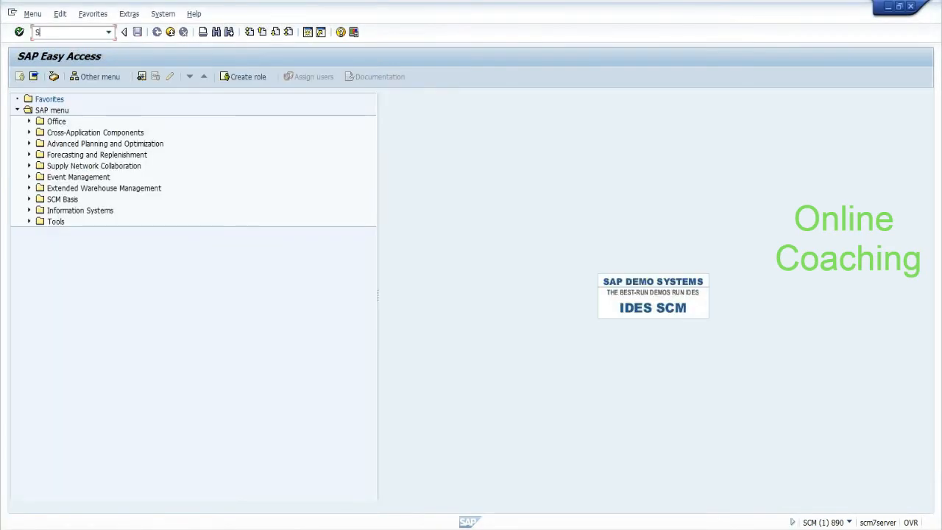
{"action": "key", "text": "Return"}
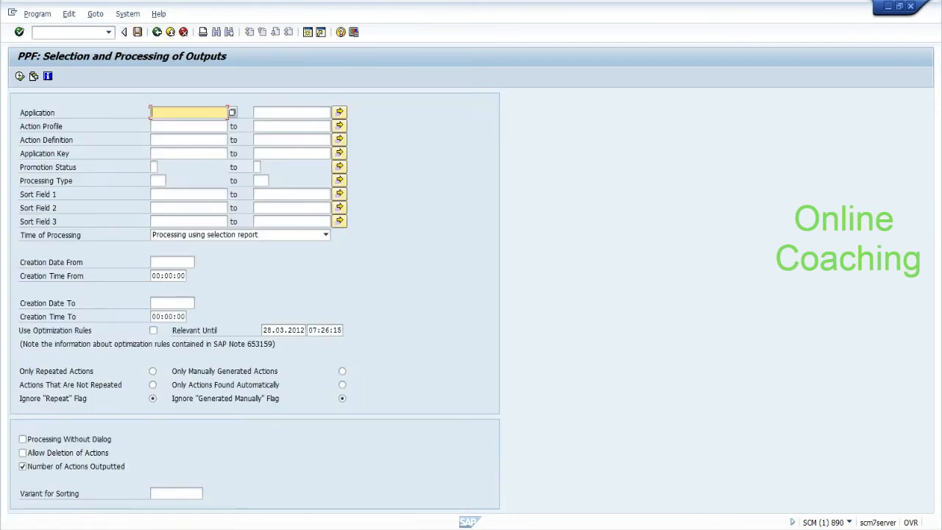
{"action": "left_click", "coordinate": [189, 140]}
{"action": "key", "text": "BackSpace"}
{"action": "key", "text": "Down"}
{"action": "key", "text": "Return"}
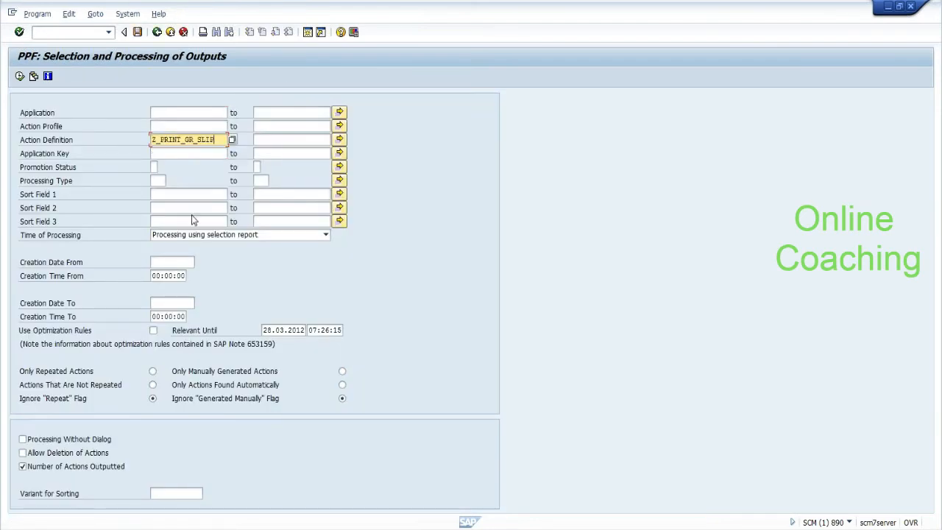
{"action": "left_click", "coordinate": [19, 76]}
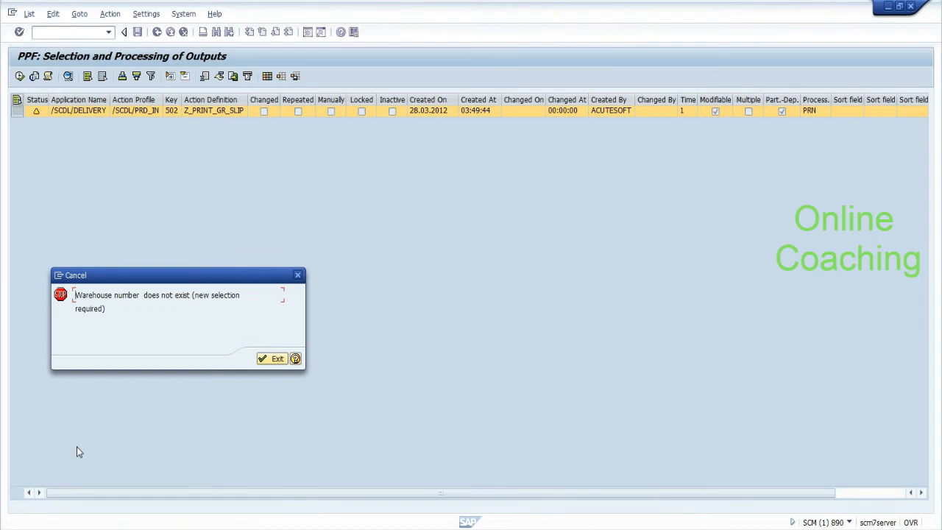
Step: Dismiss the 'Warehouse number does not exist' error and log off the SCM session
{"action": "left_click_drag", "start_coordinate": [81, 296], "coordinate": [180, 300]}
{"action": "left_click", "coordinate": [187, 299]}
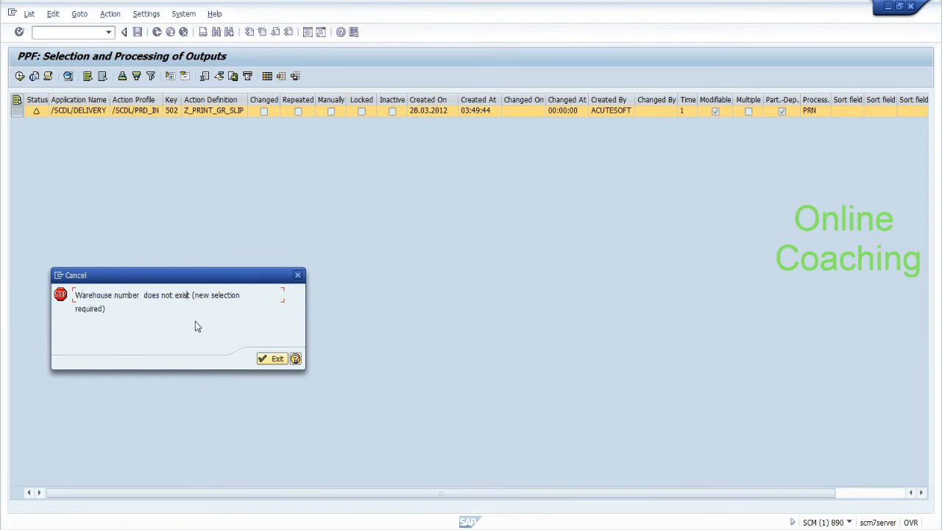
{"action": "left_click", "coordinate": [276, 361]}
{"action": "left_click", "coordinate": [276, 361]}
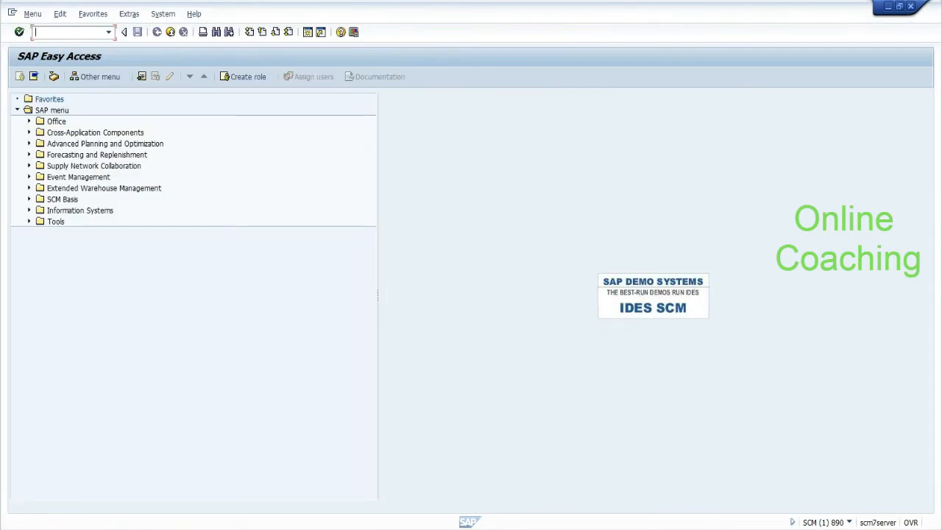
{"action": "left_click", "coordinate": [170, 33]}
Step: Reselect the GR slip action, then run SLG1 and display the matching application logs
{"action": "key", "text": "alt+Tab"}
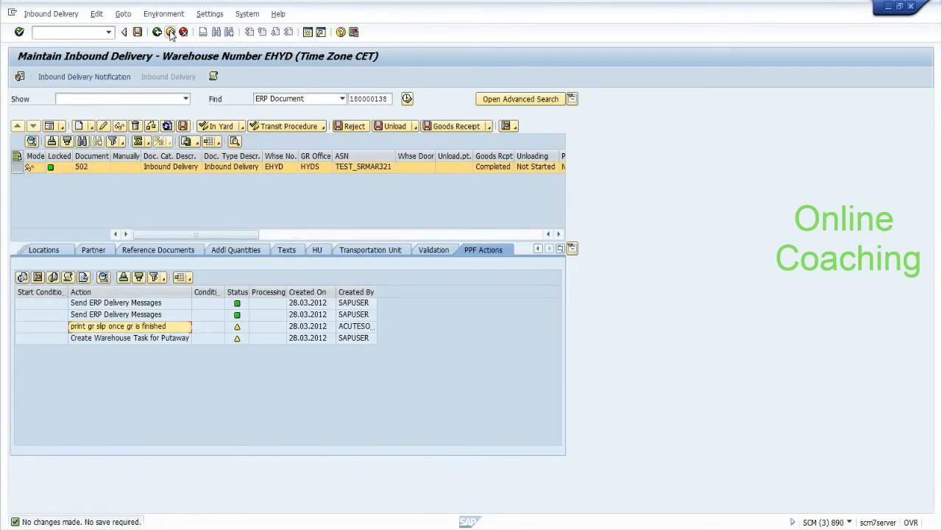
{"action": "left_click", "coordinate": [62, 328]}
{"action": "left_click", "coordinate": [90, 330]}
{"action": "left_click", "coordinate": [92, 32]}
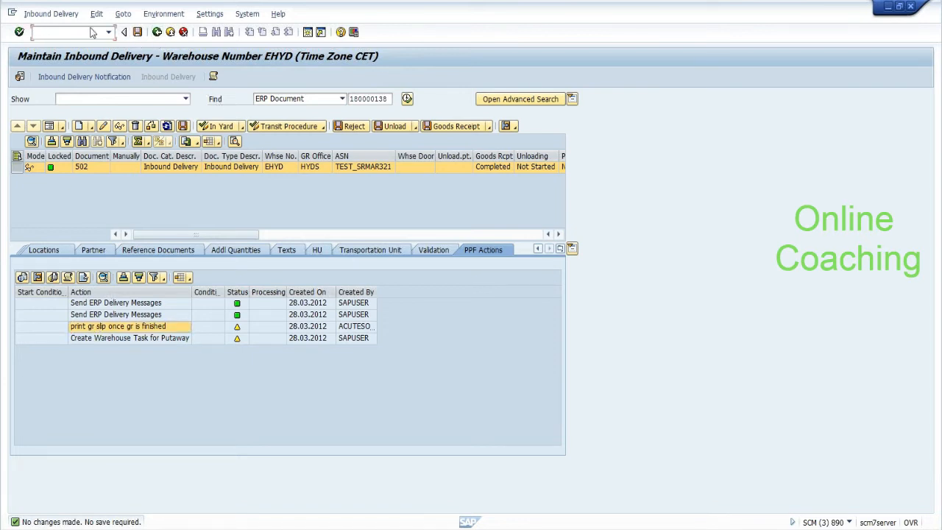
{"action": "type", "text": "/NSLG1"}
{"action": "key", "text": "Return"}
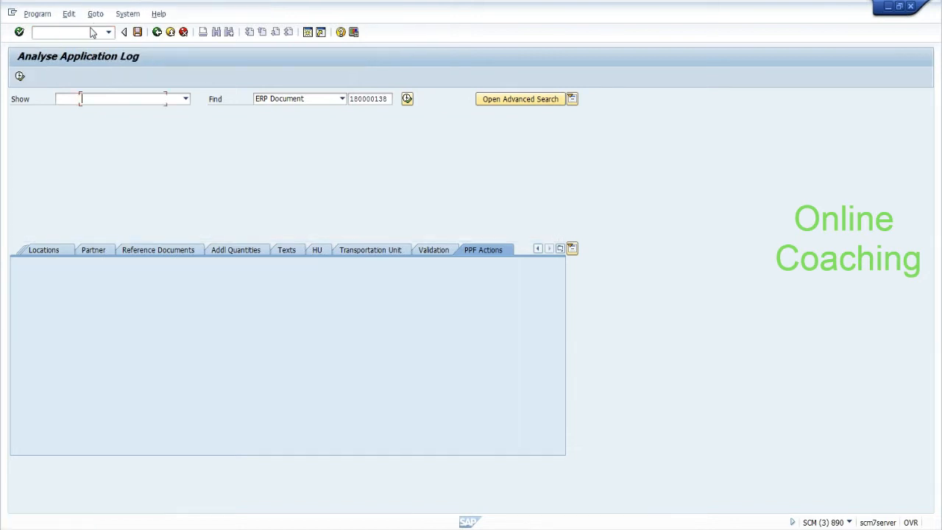
{"action": "left_click", "coordinate": [20, 77]}
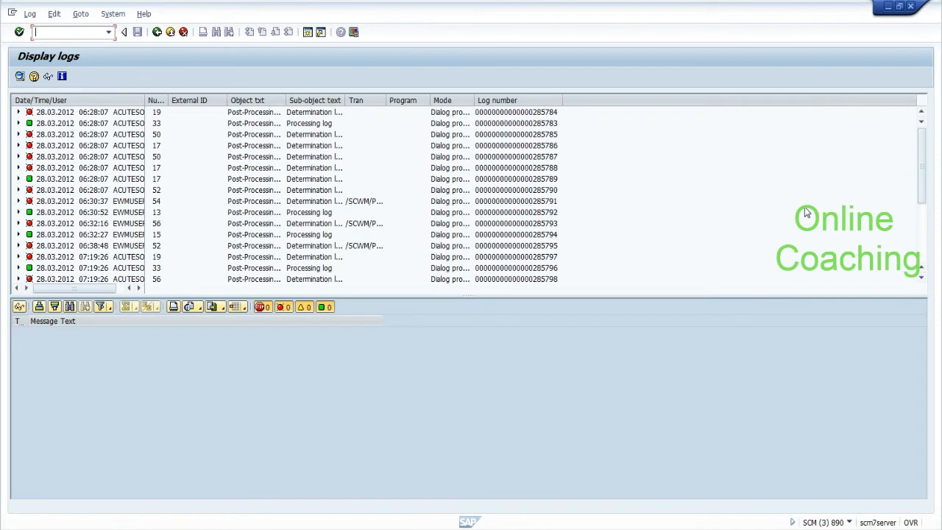
Step: Scroll to the newest logs and open the latest processing log's SRV: Create Item DInfo messages
{"action": "left_click", "coordinate": [923, 175]}
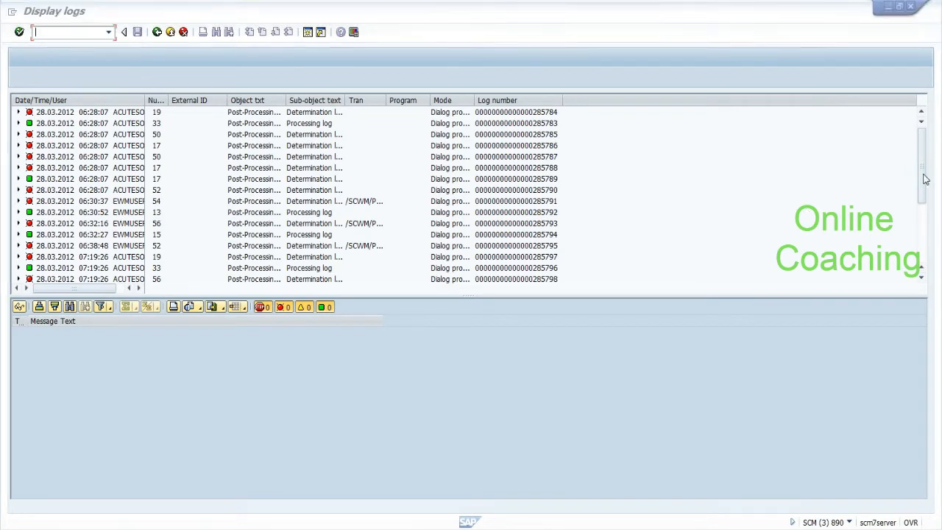
{"action": "left_click_drag", "start_coordinate": [924, 179], "coordinate": [921, 254]}
{"action": "key", "text": "F10"}
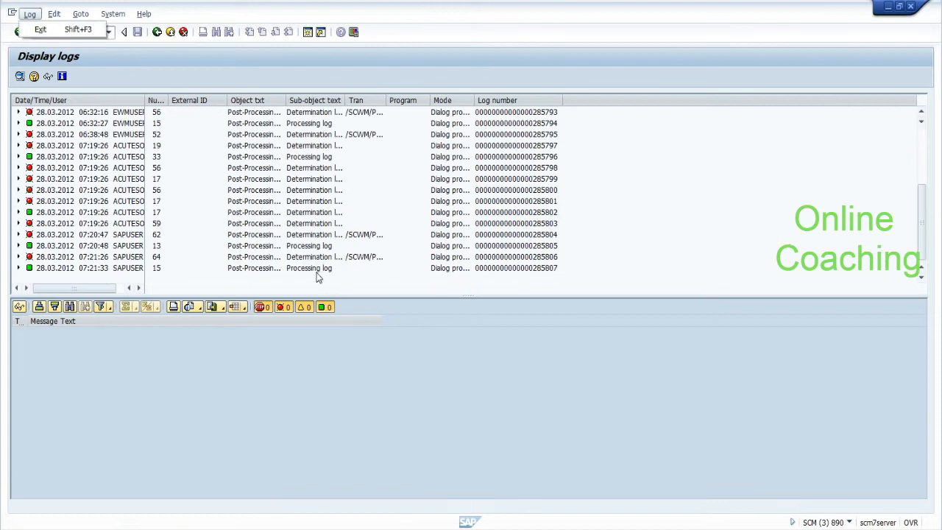
{"action": "double_click", "coordinate": [316, 272]}
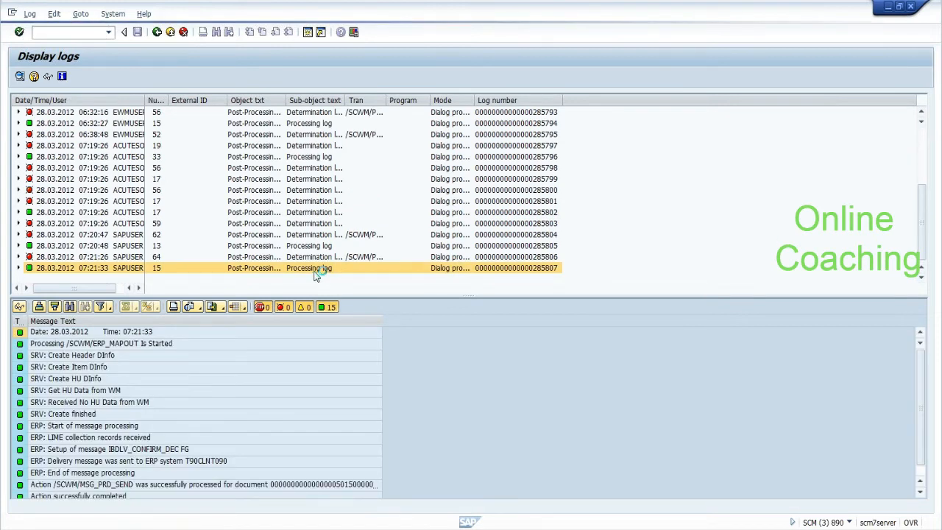
{"action": "left_click", "coordinate": [93, 370]}
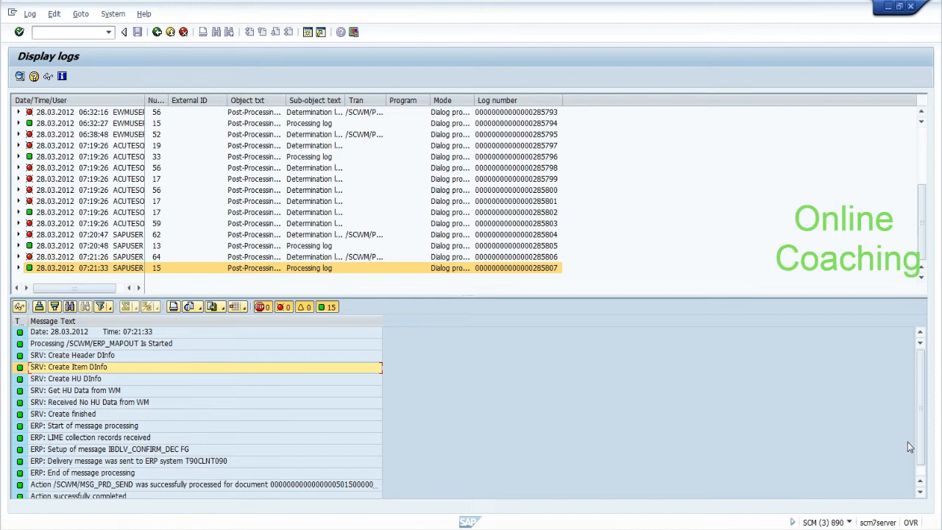
{"action": "scroll", "coordinate": [919, 464], "scroll_direction": "down", "scroll_amount": 1}
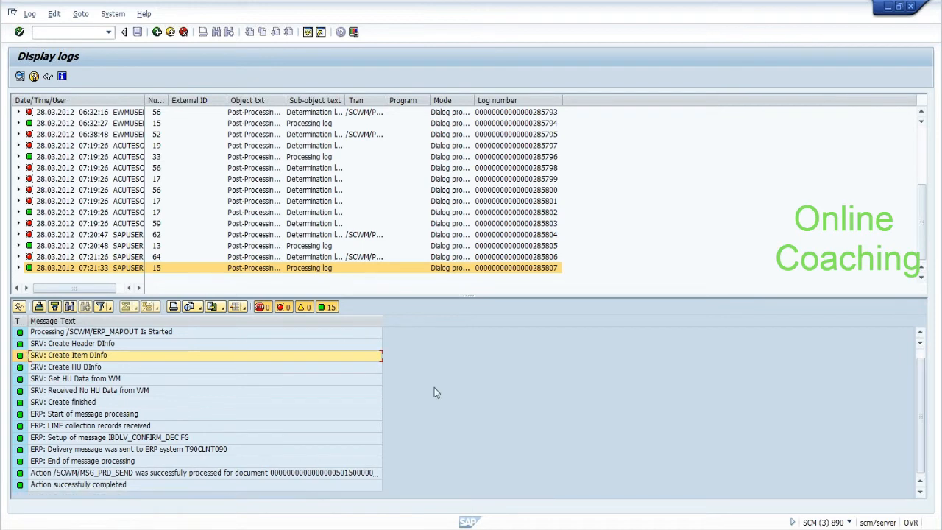
Step: Open the 07:21:26 determination log and find the Z_PRINT_GR_SLIP generated and kept messages
{"action": "left_click", "coordinate": [74, 257]}
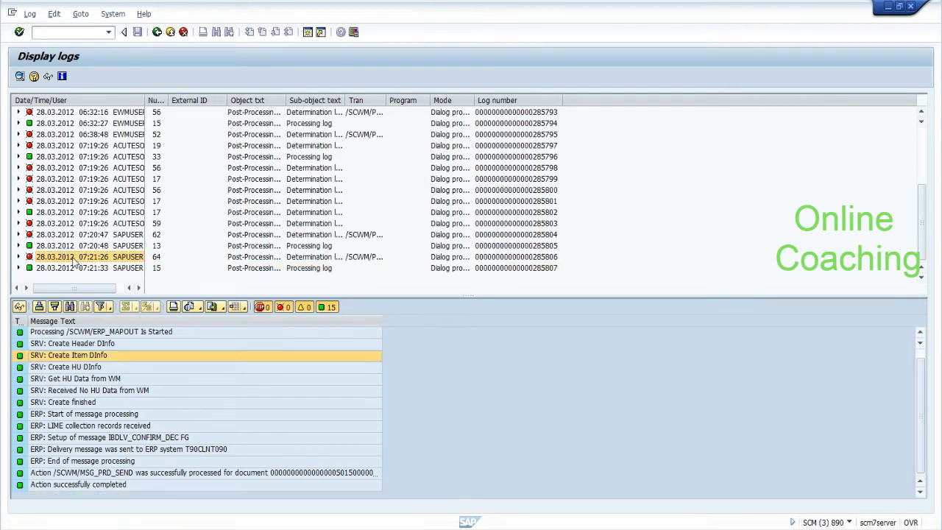
{"action": "left_click", "coordinate": [73, 379]}
{"action": "left_click", "coordinate": [74, 388]}
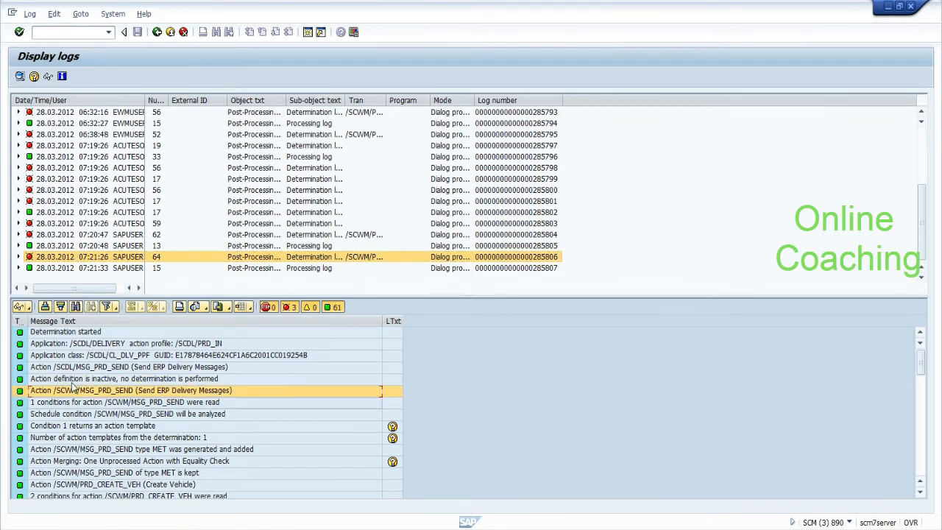
{"action": "key", "text": "Down"}
{"action": "key", "text": "Down"}
{"action": "key", "text": "Down"}
{"action": "key", "text": "Down"}
{"action": "key", "text": "Down"}
{"action": "key", "text": "Down"}
{"action": "key", "text": "Down"}
{"action": "key", "text": "Down"}
{"action": "key", "text": "Down"}
{"action": "key", "text": "Down"}
{"action": "key", "text": "Down"}
{"action": "key", "text": "Down"}
{"action": "key", "text": "Down"}
{"action": "key", "text": "Down"}
{"action": "key", "text": "Down"}
{"action": "key", "text": "Down"}
{"action": "key", "text": "Down"}
{"action": "key", "text": "Down"}
{"action": "key", "text": "Down"}
{"action": "key", "text": "Down"}
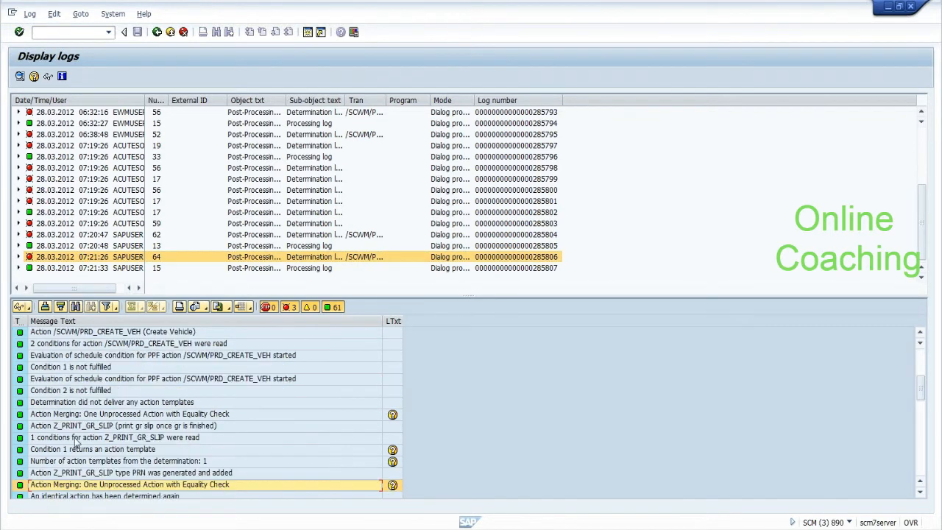
{"action": "left_click", "coordinate": [64, 474]}
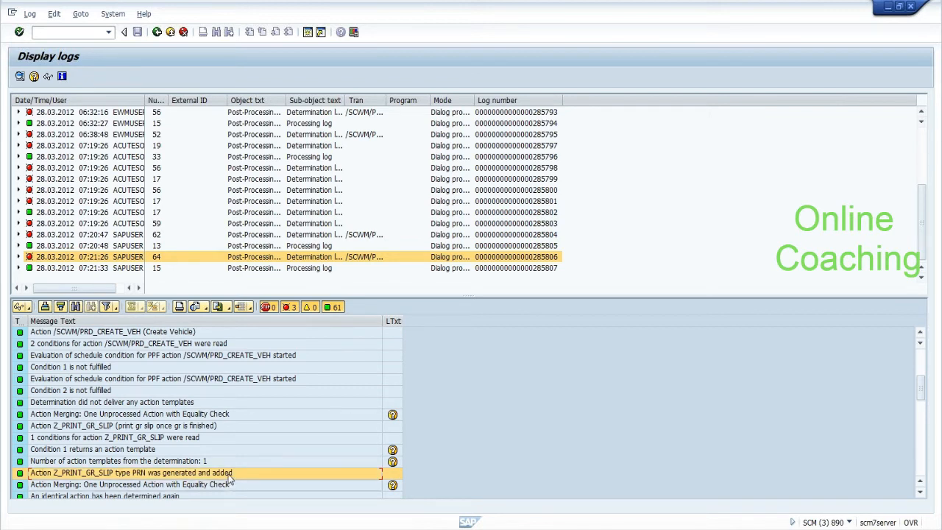
{"action": "key", "text": "Down"}
{"action": "key", "text": "Down"}
{"action": "key", "text": "Down"}
{"action": "key", "text": "Down"}
{"action": "key", "text": "Down"}
{"action": "key", "text": "Down"}
{"action": "key", "text": "Down"}
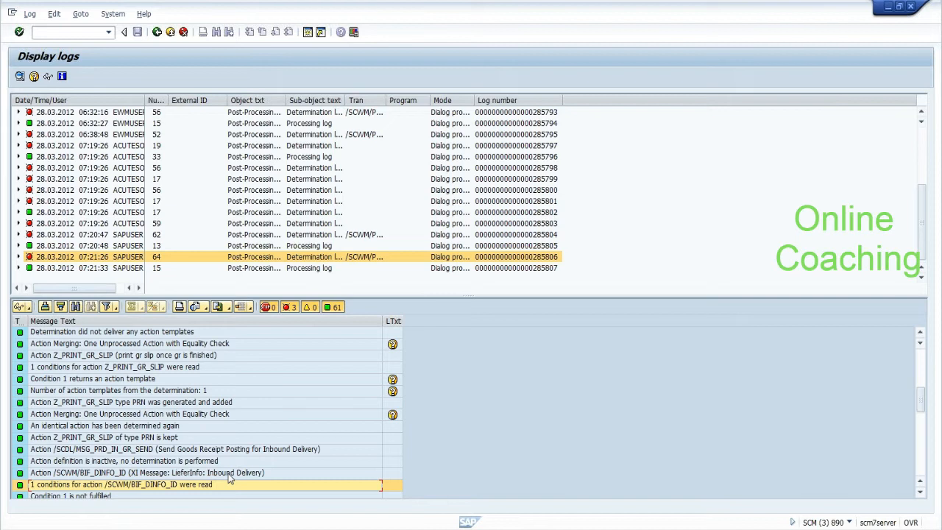
{"action": "left_click", "coordinate": [142, 440]}
{"action": "left_click", "coordinate": [208, 403]}
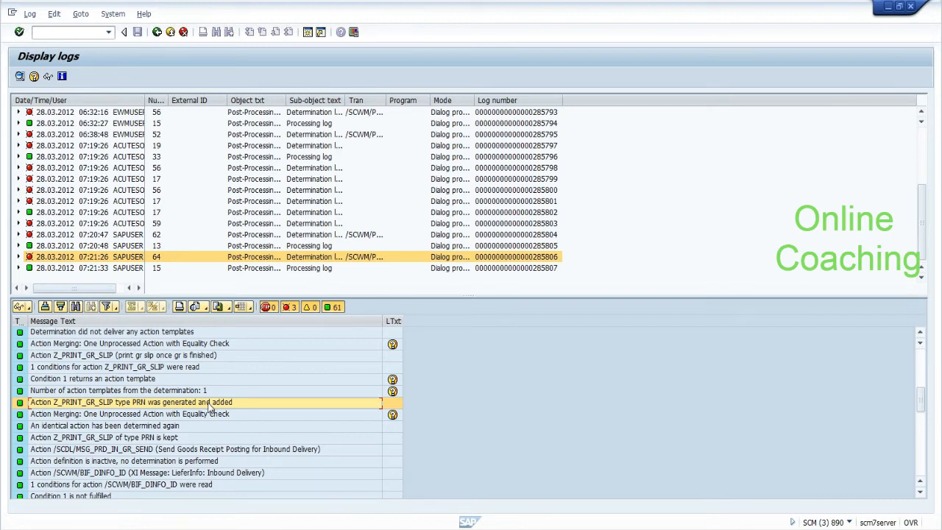
Step: Run SPPFCAD in change mode and open the action profiles of /SCDL/DELIVERY
{"action": "left_click", "coordinate": [85, 31]}
{"action": "type", "text": "/NSPPFCADM"}
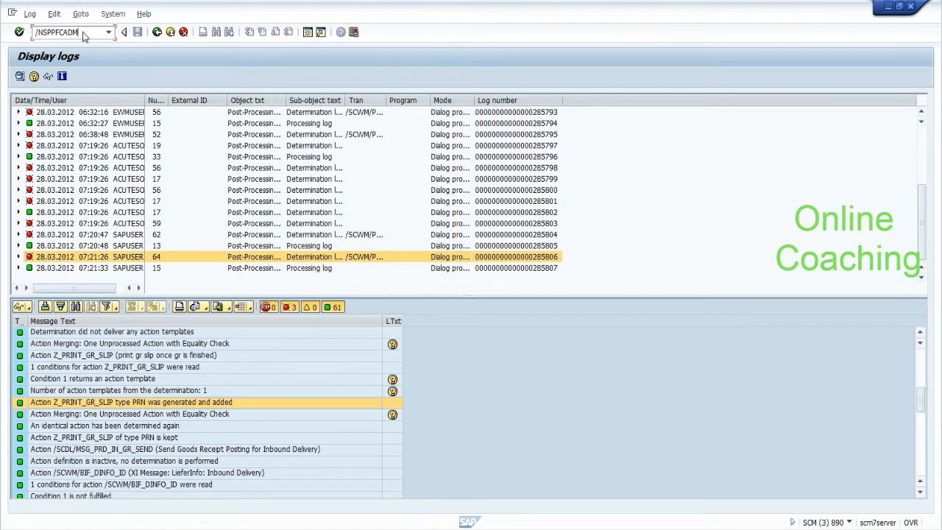
{"action": "key", "text": "Return"}
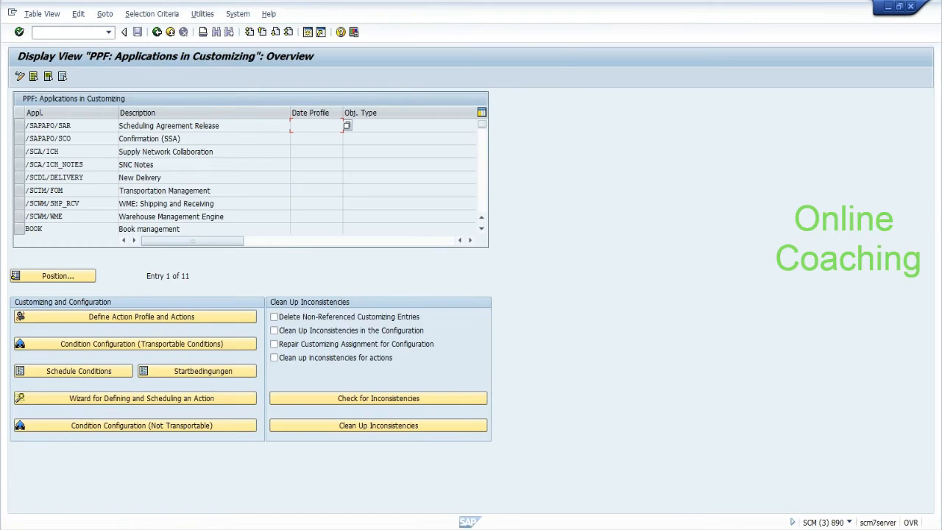
{"action": "left_click", "coordinate": [20, 178]}
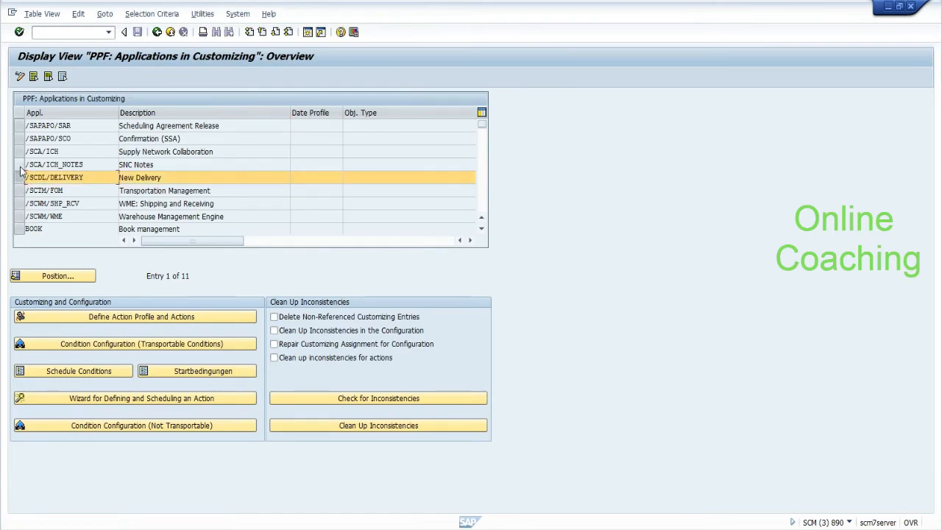
{"action": "left_click", "coordinate": [20, 77]}
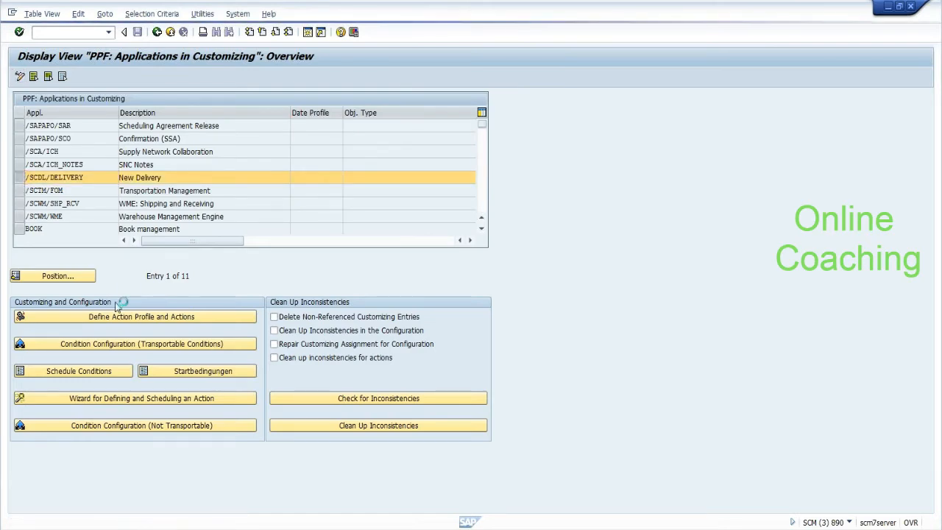
{"action": "left_click", "coordinate": [20, 179]}
{"action": "left_click", "coordinate": [59, 315]}
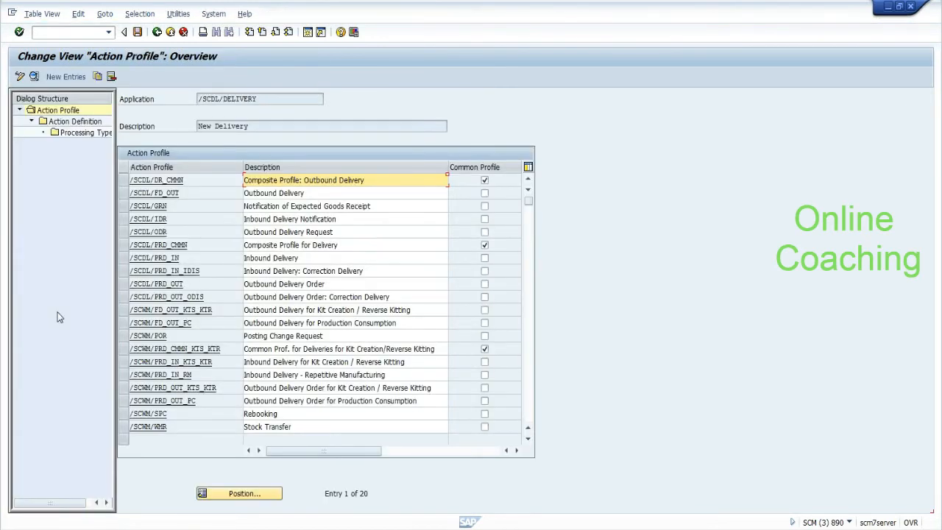
Step: In profile /SCDL/PRD_IN, open the processing types of action Z_PRINT_GR_SLIP
{"action": "left_click", "coordinate": [123, 258]}
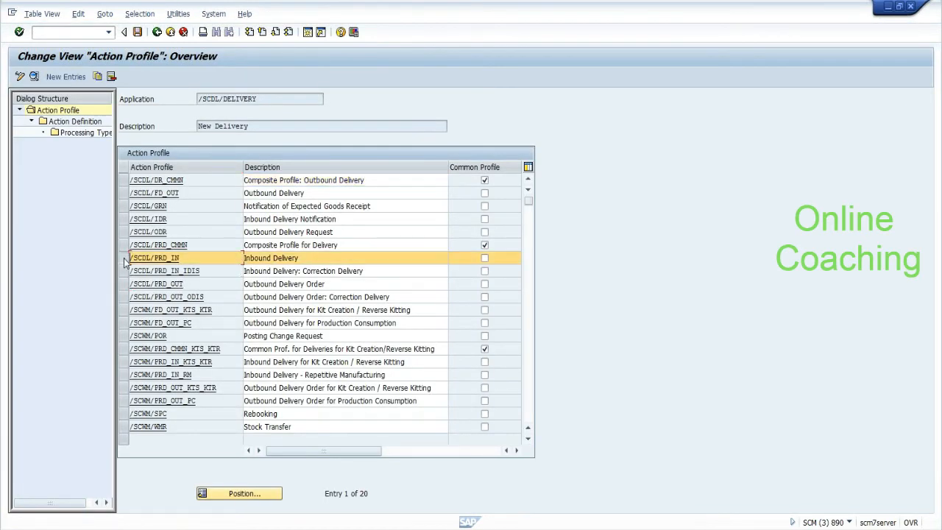
{"action": "double_click", "coordinate": [83, 123]}
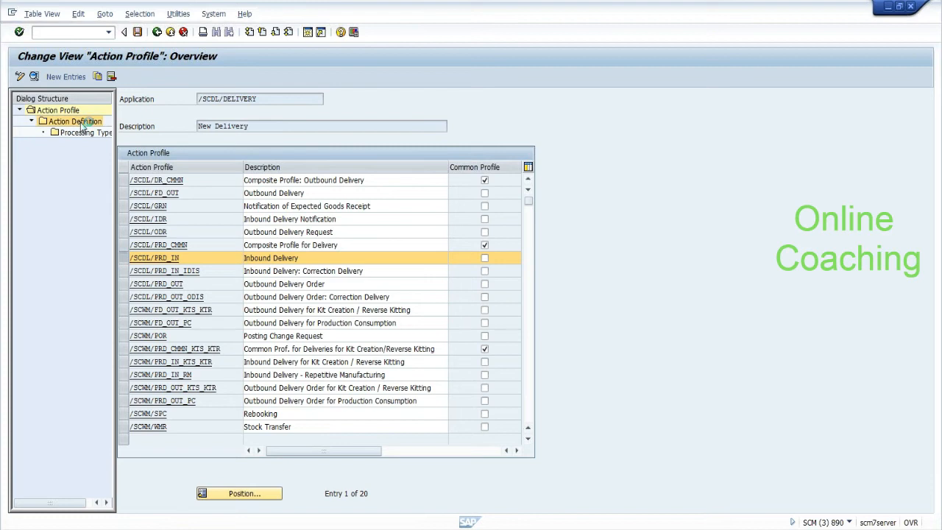
{"action": "left_click", "coordinate": [191, 258]}
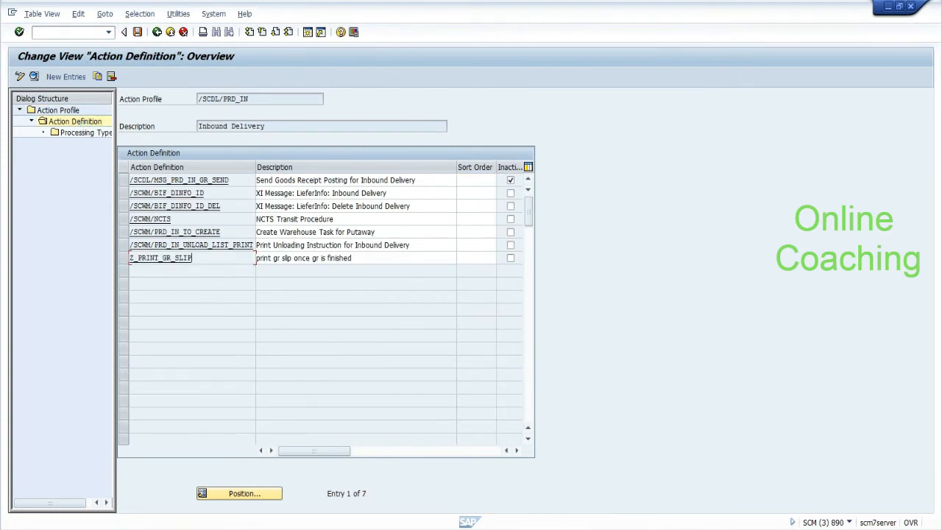
{"action": "left_click", "coordinate": [123, 258]}
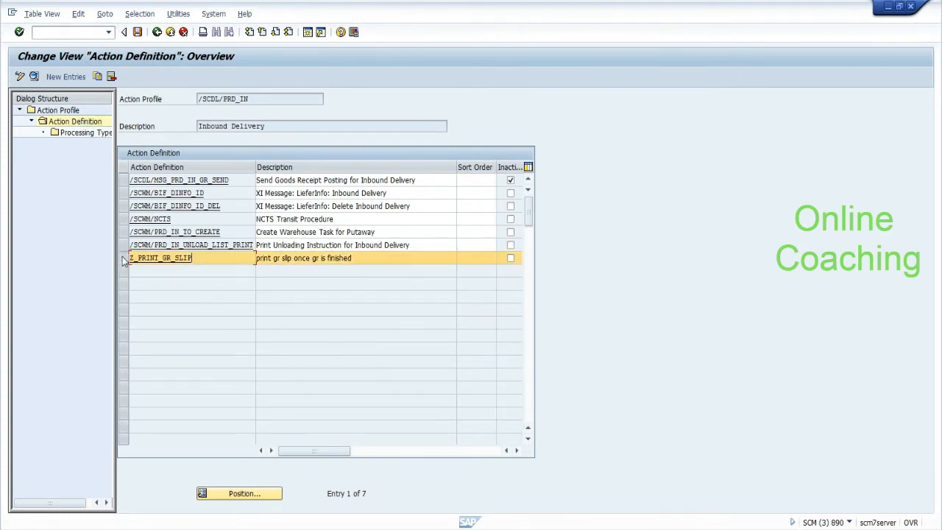
{"action": "double_click", "coordinate": [101, 137]}
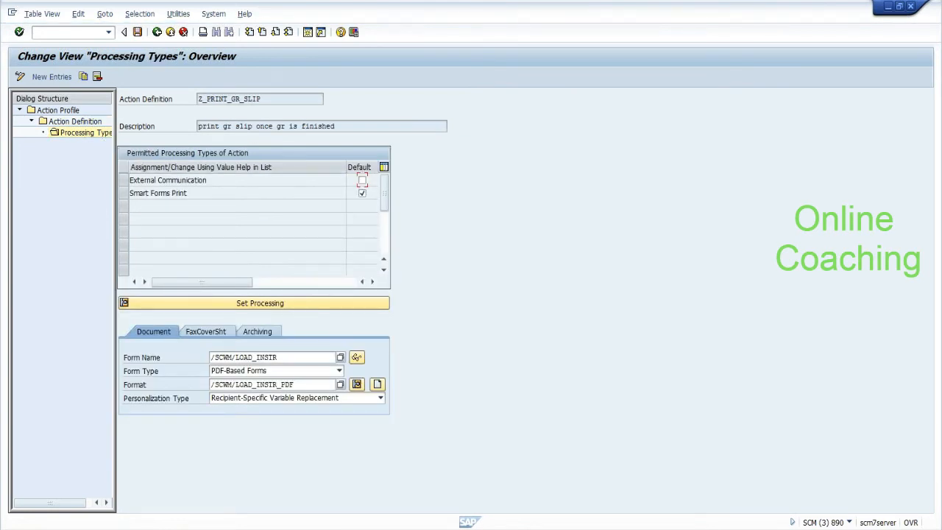
Step: Review form /SCWM/LOAD_INSTR and format /SCWM/LOAD_INSTR_PDF, browsing the available forms list
{"action": "left_click", "coordinate": [271, 358]}
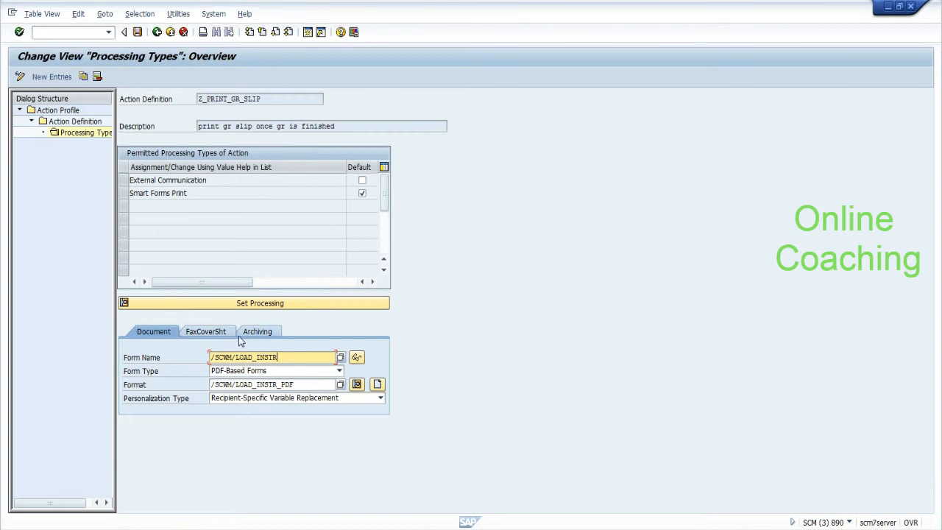
{"action": "left_click", "coordinate": [299, 384]}
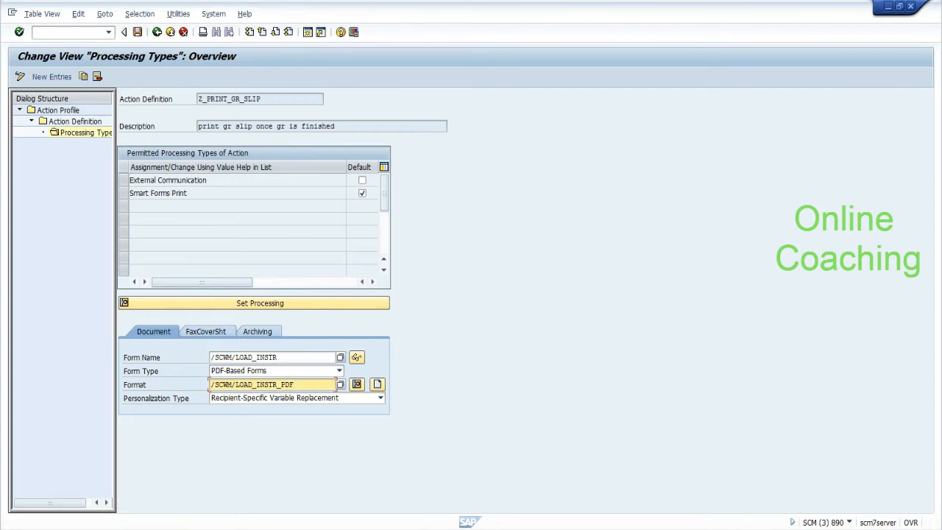
{"action": "left_click", "coordinate": [312, 359]}
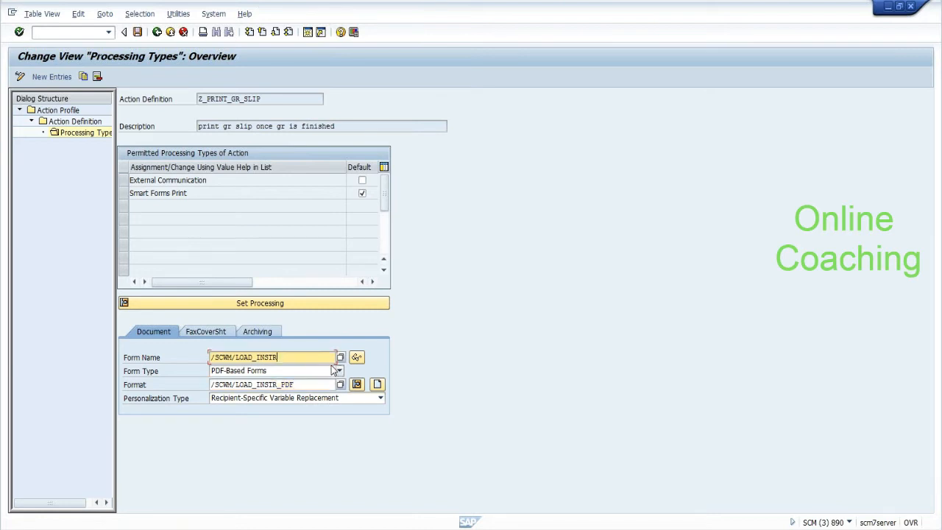
{"action": "left_click", "coordinate": [340, 359]}
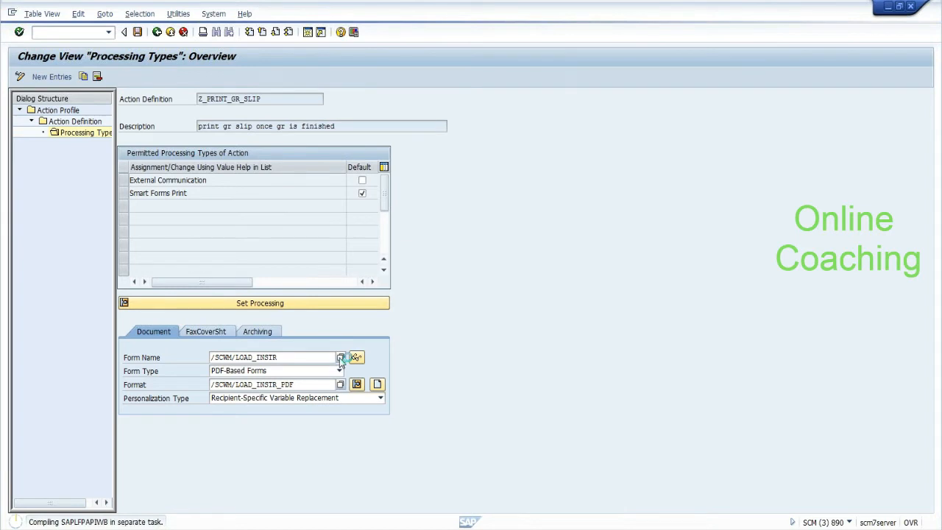
{"action": "left_click", "coordinate": [515, 324]}
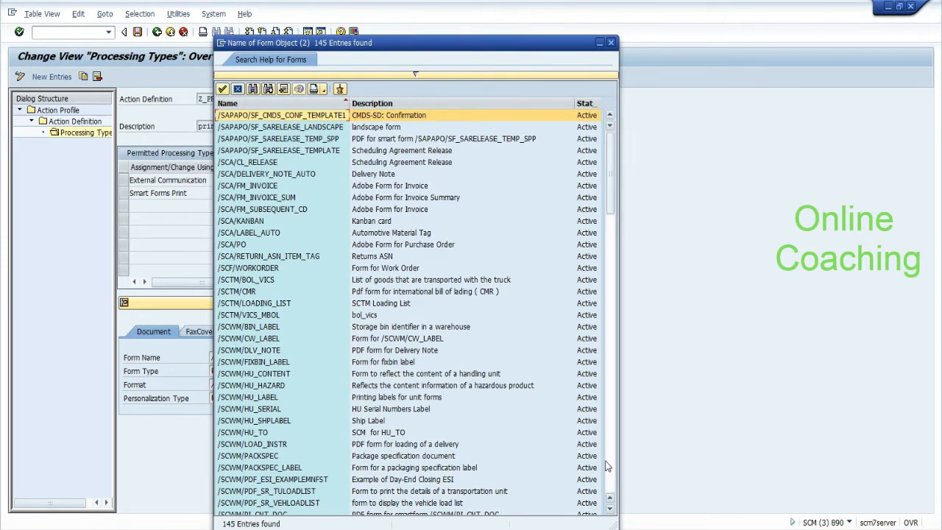
{"action": "left_click", "coordinate": [261, 433]}
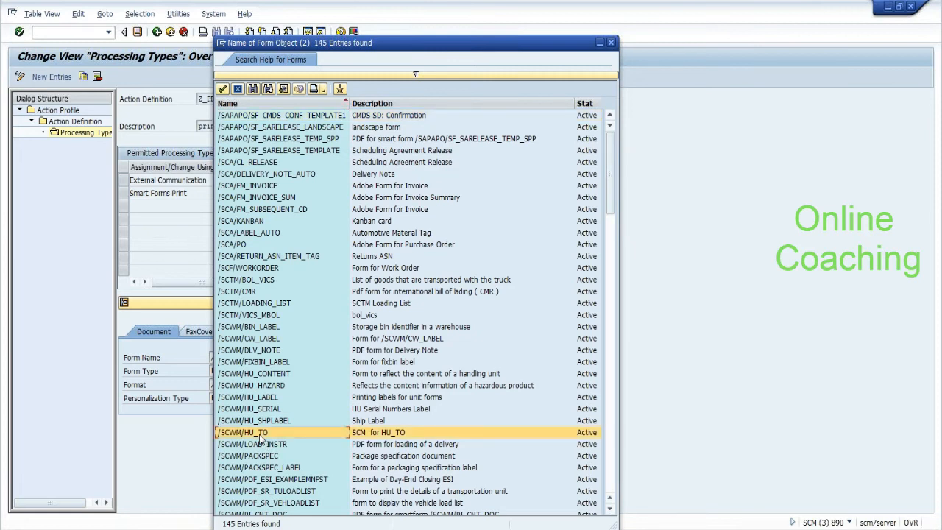
{"action": "left_click", "coordinate": [609, 481]}
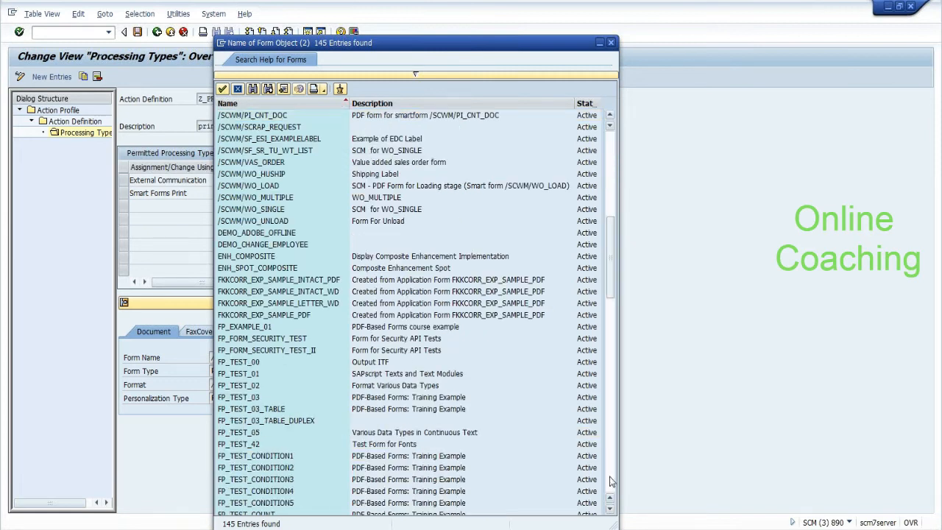
{"action": "left_click", "coordinate": [610, 480]}
{"action": "left_click", "coordinate": [610, 480]}
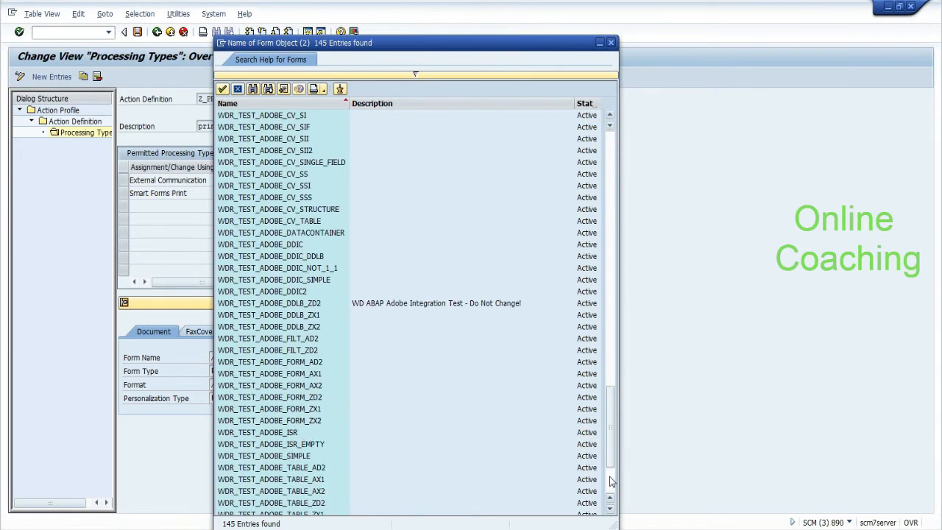
{"action": "left_click", "coordinate": [255, 64]}
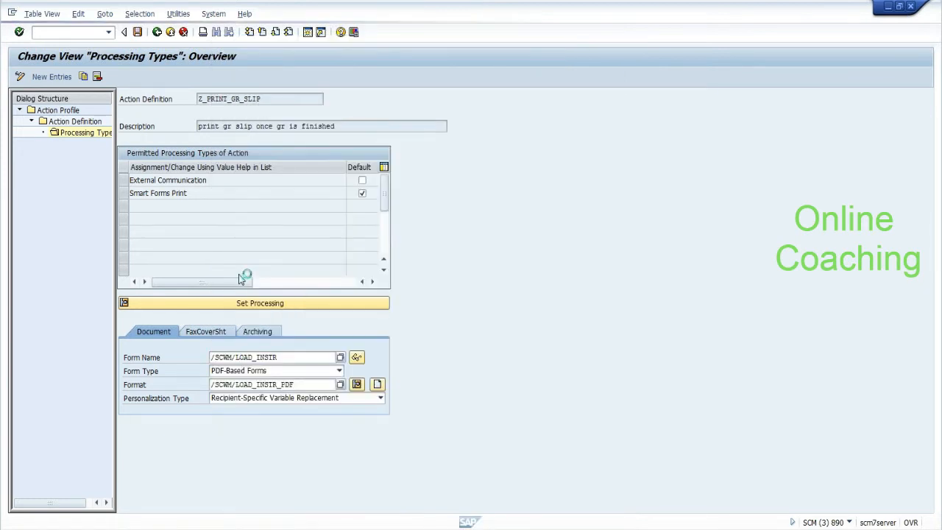
Step: Check the FaxCoverSht and Archiving tabs of the Smart Forms Print processing type
{"action": "left_click_drag", "start_coordinate": [278, 358], "coordinate": [214, 357]}
{"action": "left_click", "coordinate": [214, 358]}
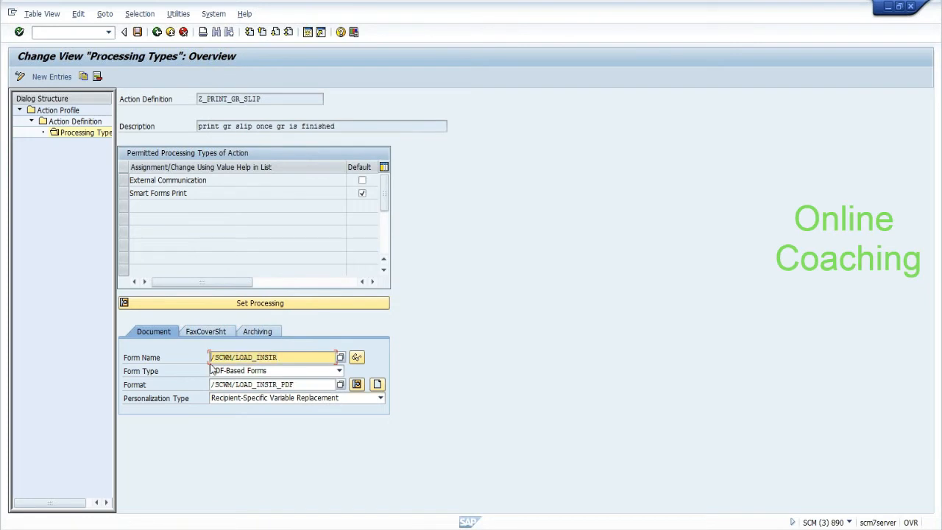
{"action": "left_click", "coordinate": [218, 333]}
{"action": "left_click", "coordinate": [265, 332]}
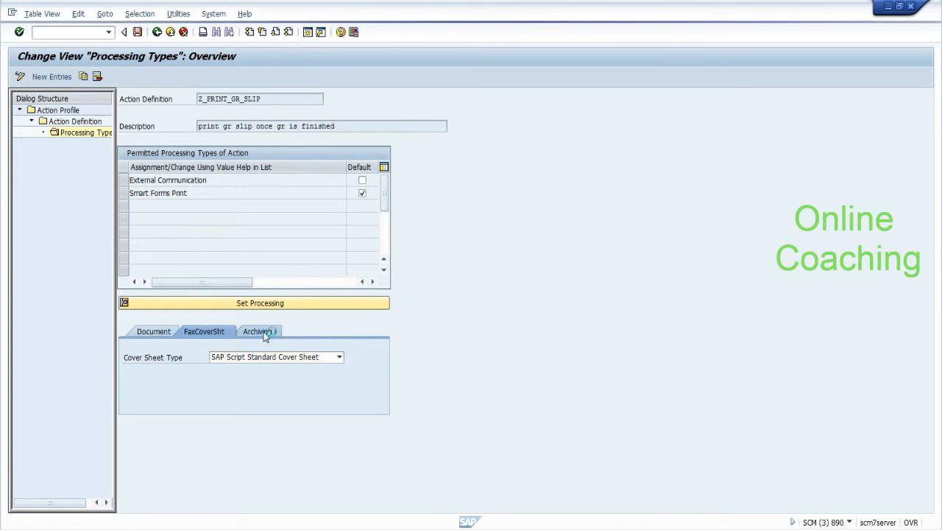
{"action": "left_click", "coordinate": [200, 332]}
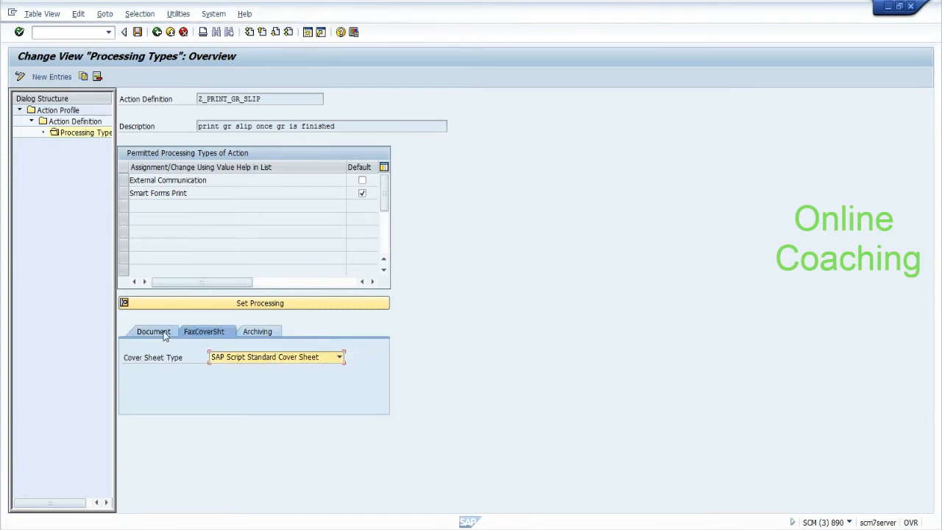
{"action": "left_click", "coordinate": [167, 331]}
{"action": "left_click", "coordinate": [189, 193]}
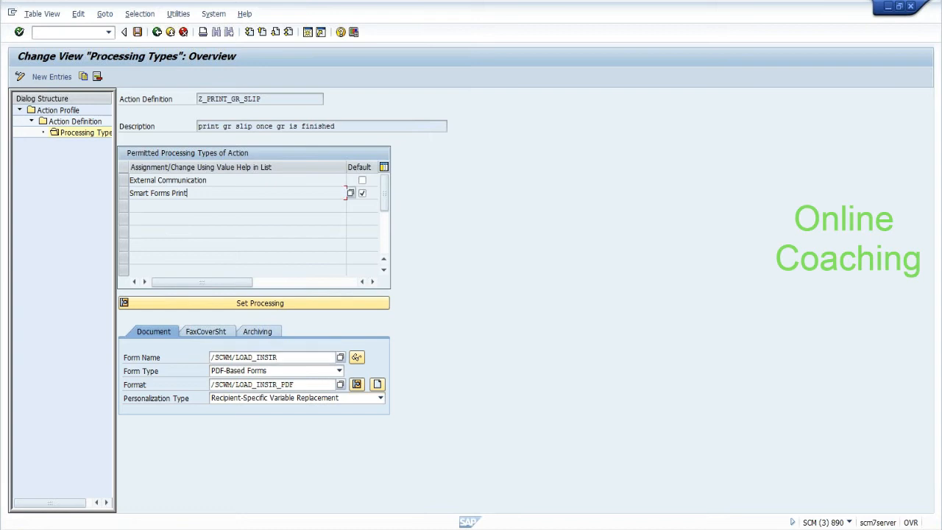
{"action": "left_click", "coordinate": [124, 193]}
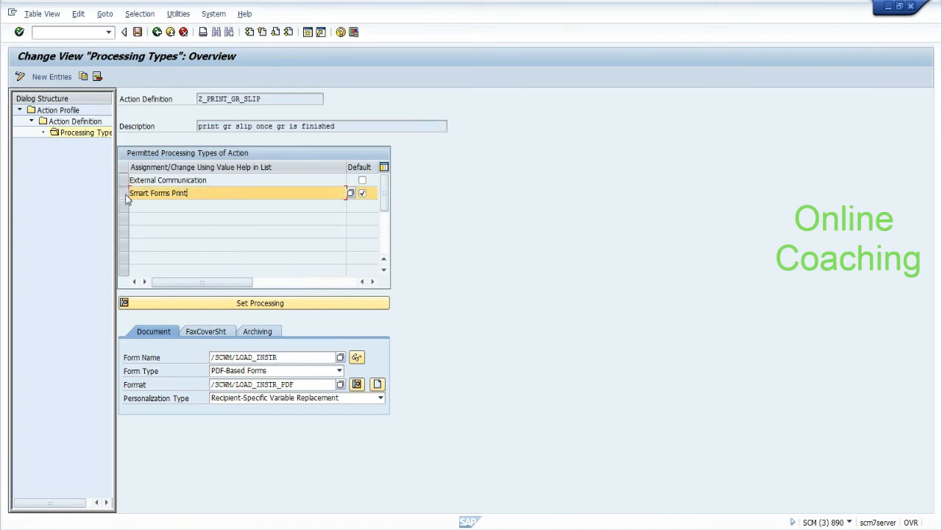
Step: Save the Z_PRINT_GR_SLIP action definition and leave to the start screen with /N
{"action": "left_click", "coordinate": [156, 32]}
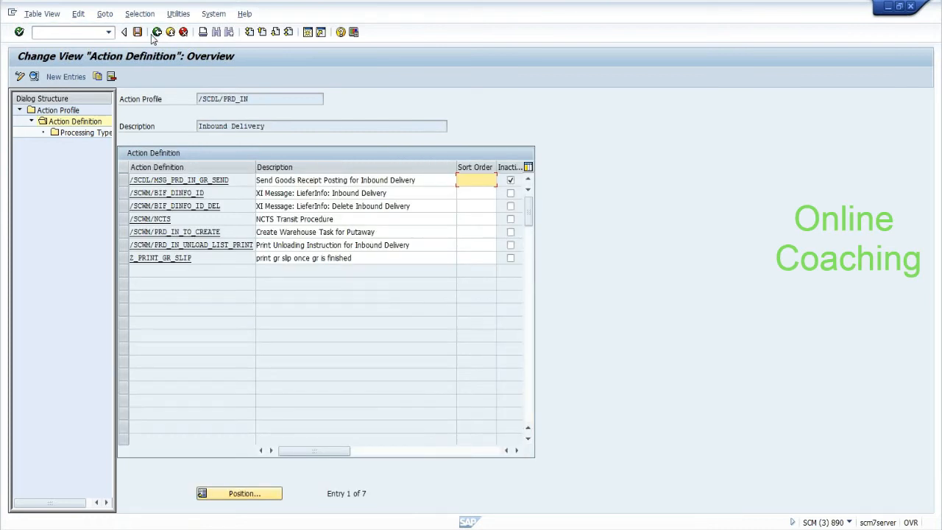
{"action": "left_click", "coordinate": [206, 257]}
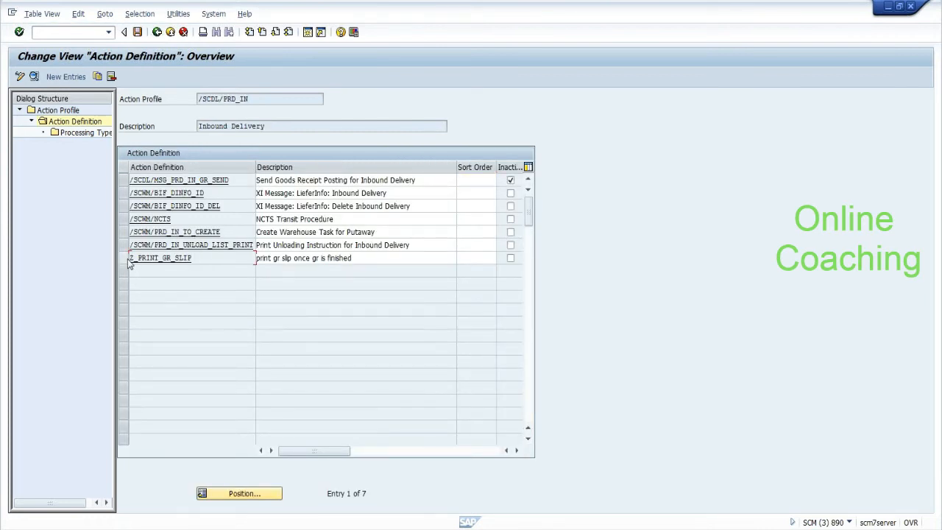
{"action": "left_click", "coordinate": [124, 258]}
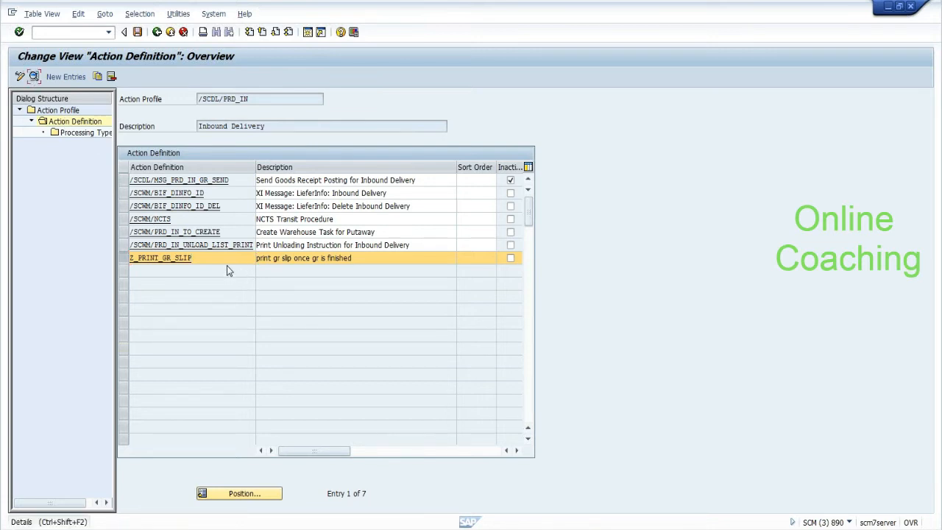
{"action": "left_click_drag", "start_coordinate": [192, 258], "coordinate": [130, 258]}
{"action": "left_click", "coordinate": [131, 258]}
{"action": "left_click", "coordinate": [137, 33]}
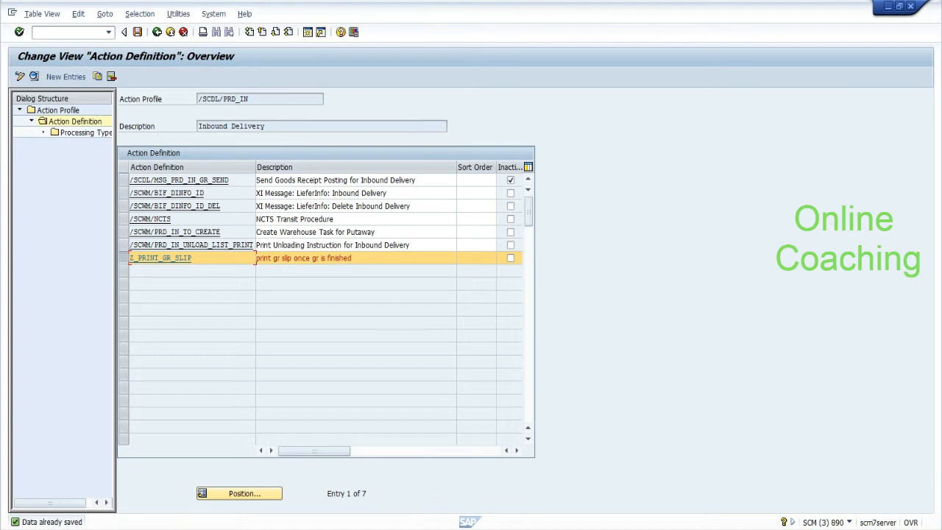
{"action": "left_click", "coordinate": [74, 32]}
{"action": "type", "text": "/N"}
{"action": "key", "text": "Return"}
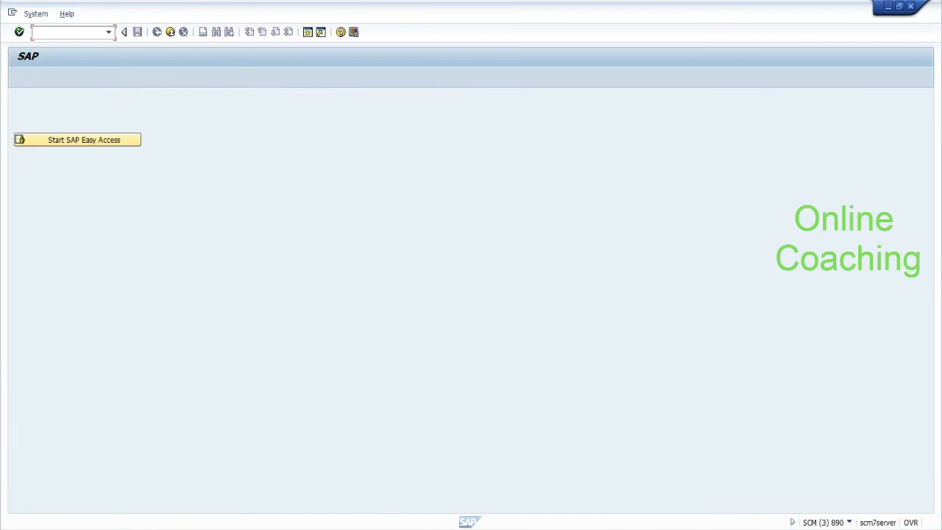
Step: Open SAP Easy Access and expand Extended Warehouse Management > Master Data > Shipping and Receiving
{"action": "type", "text": "S"}
{"action": "key", "text": "BackSpace"}
{"action": "left_click", "coordinate": [63, 142]}
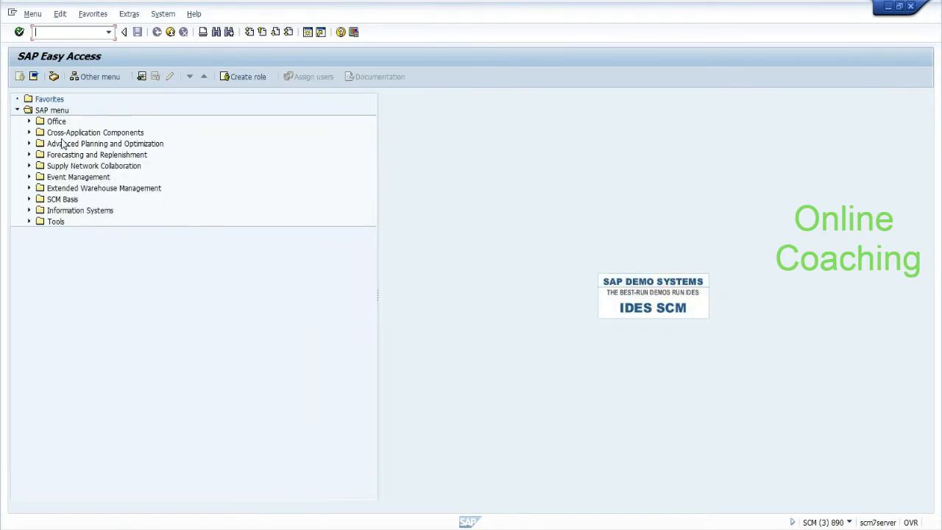
{"action": "left_click", "coordinate": [29, 188]}
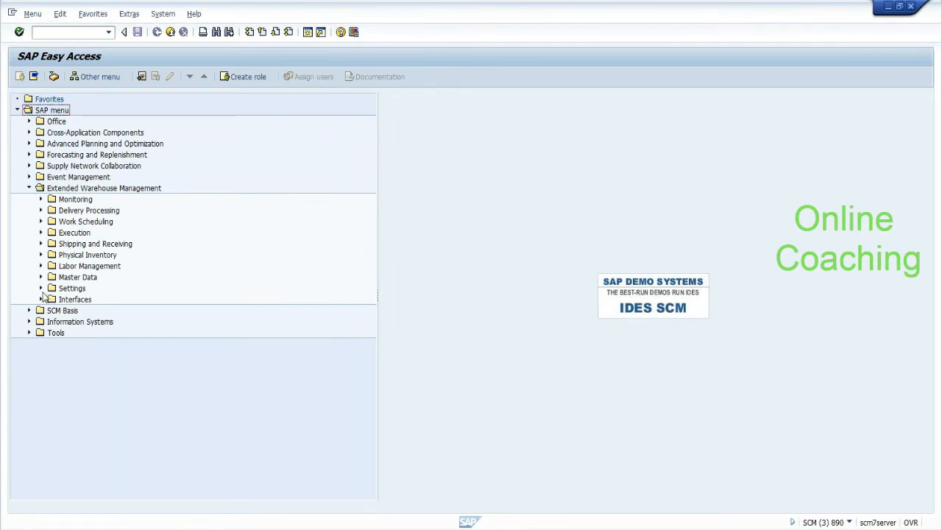
{"action": "left_click", "coordinate": [41, 289]}
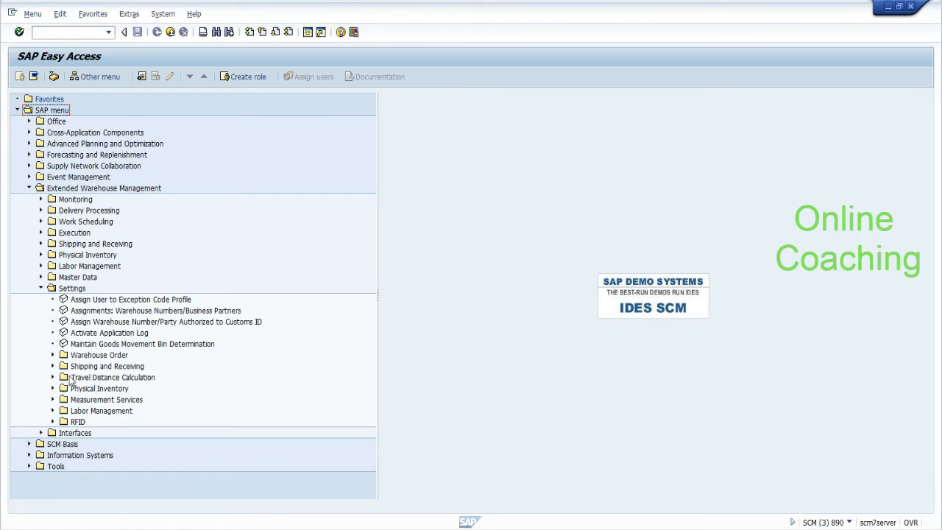
{"action": "left_click", "coordinate": [42, 278]}
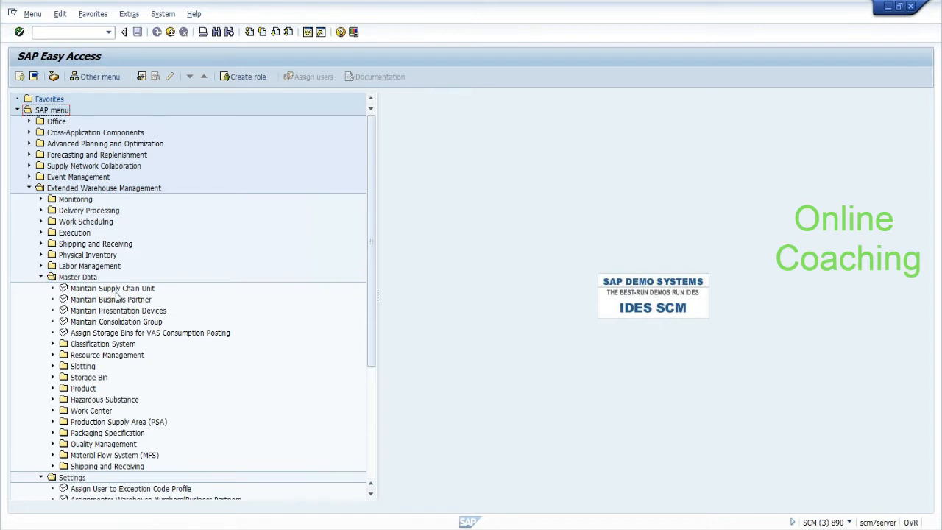
{"action": "left_click", "coordinate": [109, 424]}
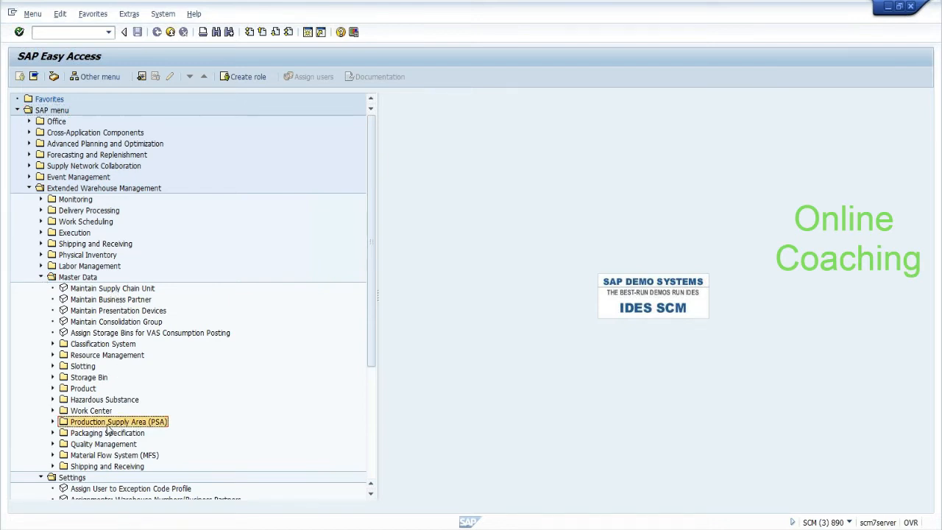
{"action": "left_click", "coordinate": [74, 468]}
{"action": "left_click", "coordinate": [52, 466]}
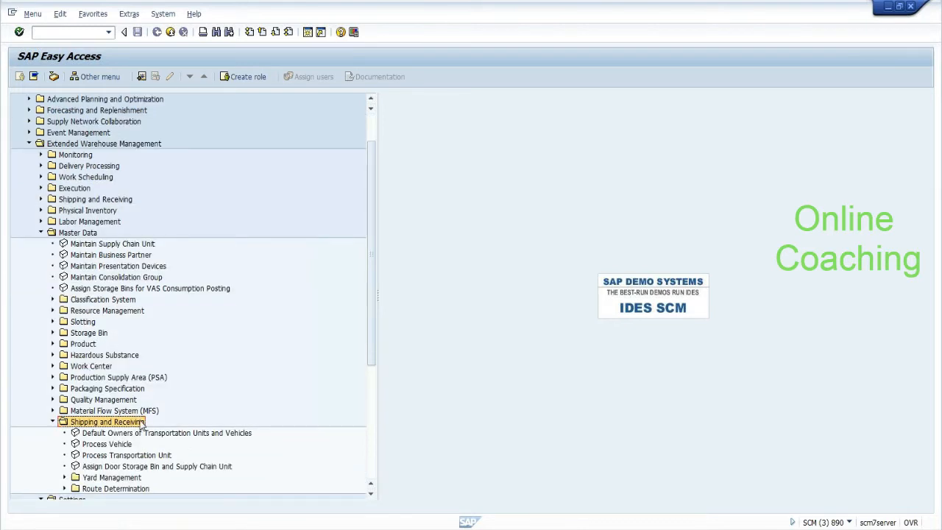
Step: Peek into the Classification System, Resource Management, Slotting and Storage Bin folders, collapsing each again
{"action": "left_click", "coordinate": [52, 301]}
{"action": "left_click", "coordinate": [51, 302]}
{"action": "left_click", "coordinate": [52, 311]}
{"action": "left_click", "coordinate": [52, 310]}
{"action": "left_click", "coordinate": [52, 322]}
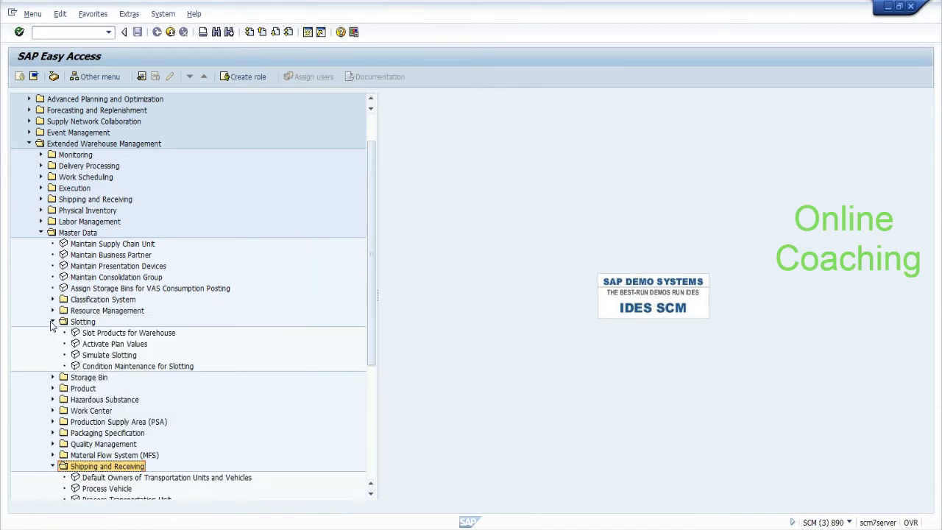
{"action": "left_click", "coordinate": [52, 321]}
{"action": "left_click", "coordinate": [52, 332]}
{"action": "left_click", "coordinate": [53, 333]}
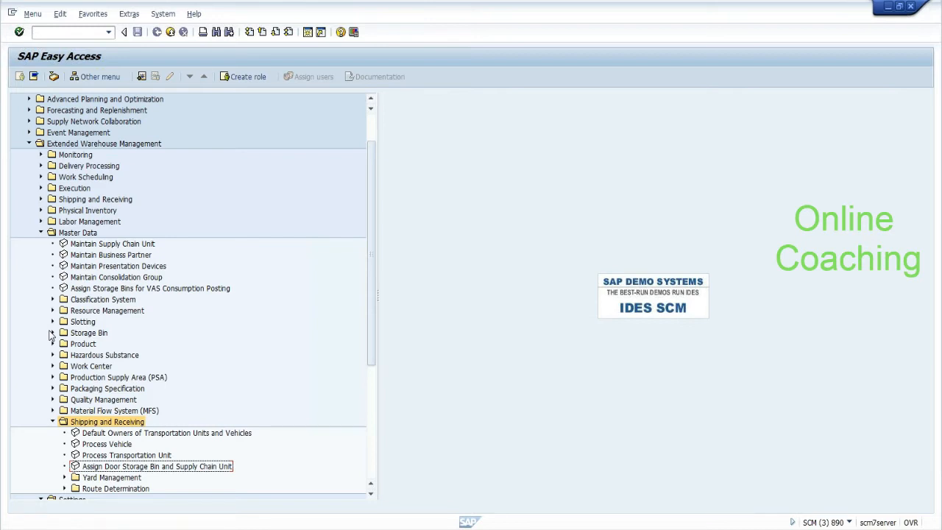
{"action": "left_click", "coordinate": [33, 31]}
{"action": "type", "text": "/NS"}
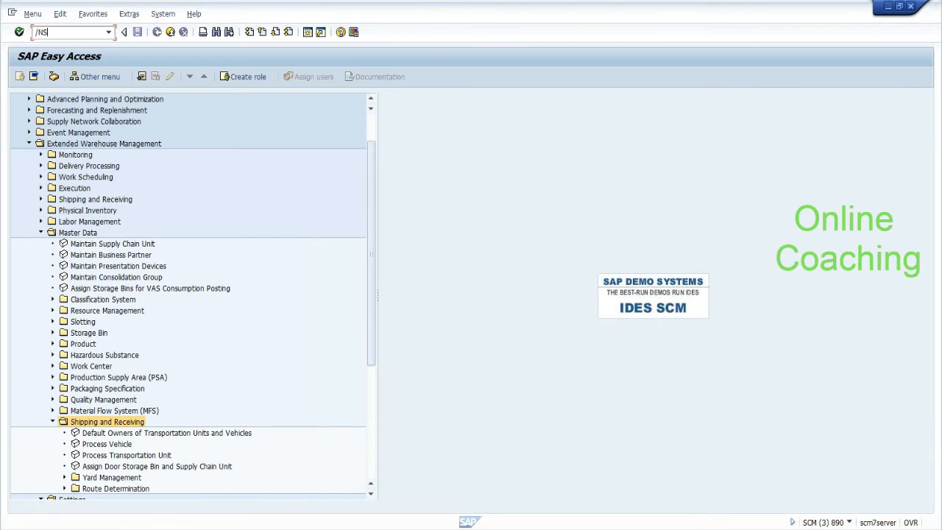
{"action": "type", "text": "MARTFORMS"}
{"action": "key", "text": "Return"}
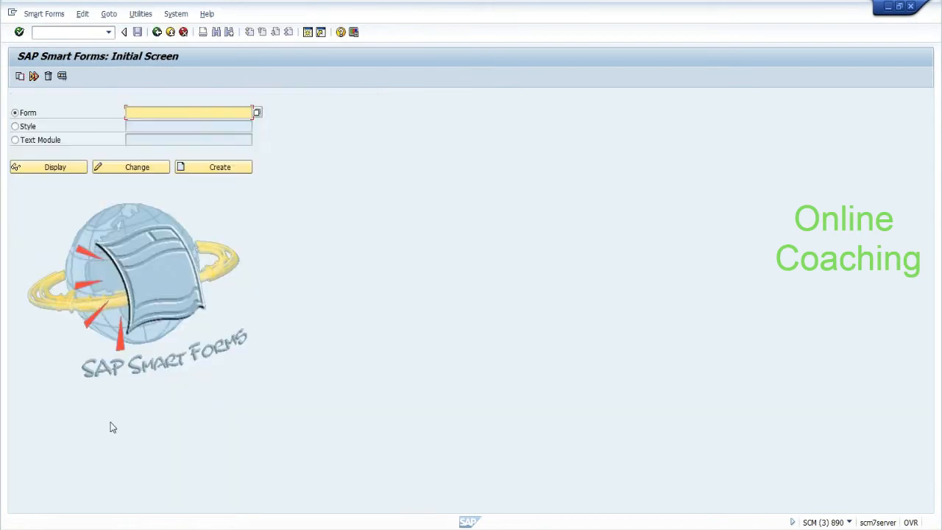
{"action": "left_click", "coordinate": [157, 32]}
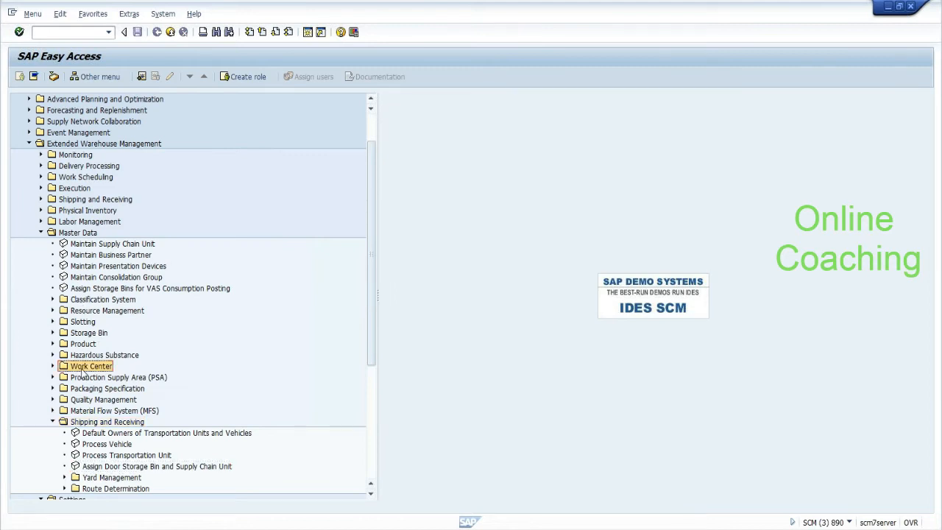
{"action": "left_click", "coordinate": [53, 366]}
{"action": "left_click", "coordinate": [52, 366]}
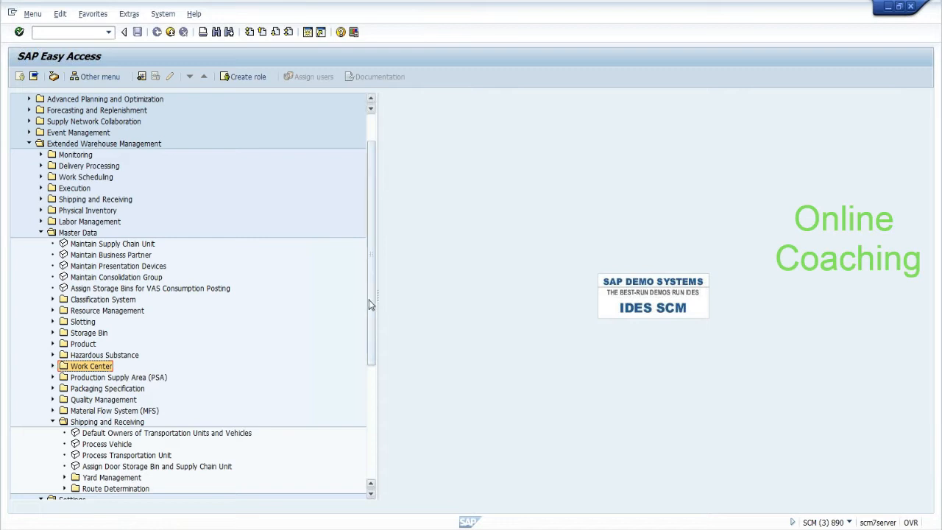
{"action": "scroll", "coordinate": [373, 307], "scroll_direction": "down", "scroll_amount": 1}
{"action": "mouse_move", "coordinate": [373, 306]}
{"action": "left_mouse_down"}
{"action": "mouse_move", "coordinate": [371, 411]}
{"action": "mouse_move", "coordinate": [380, 365]}
{"action": "mouse_move", "coordinate": [372, 427]}
{"action": "mouse_move", "coordinate": [375, 324]}
{"action": "left_mouse_up"}
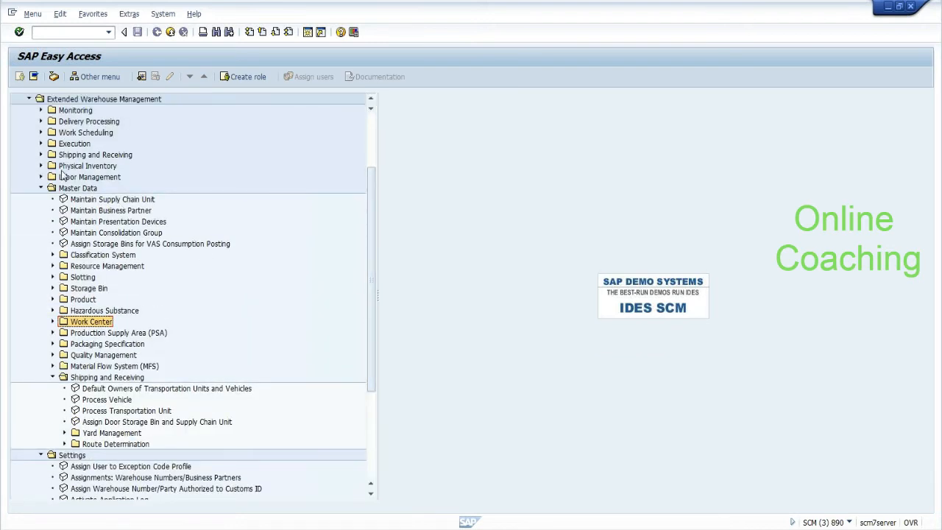
Step: Open Work Scheduling > Print > Settings > Maintain Warehouse-Specific Printing Parameters and select warehouse EHYD
{"action": "left_click", "coordinate": [41, 133]}
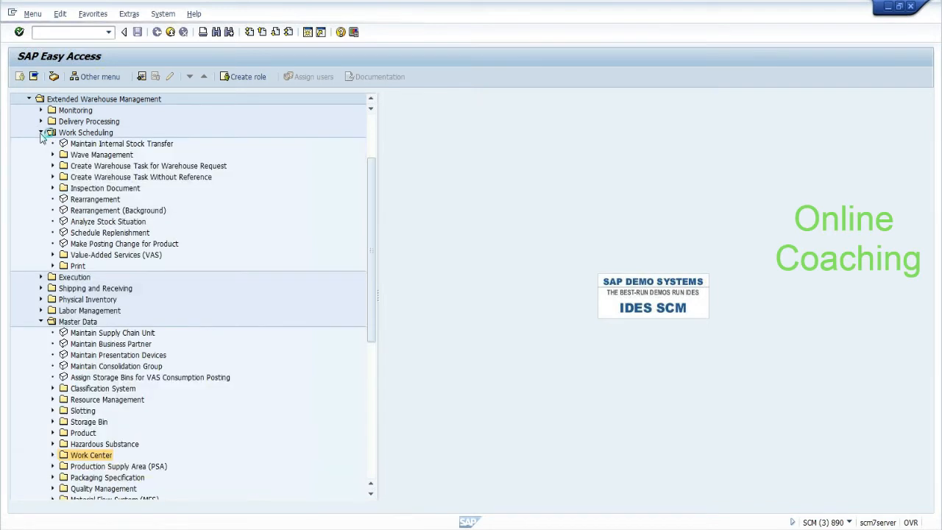
{"action": "left_click", "coordinate": [52, 266]}
{"action": "left_click", "coordinate": [65, 288]}
{"action": "left_click", "coordinate": [171, 300]}
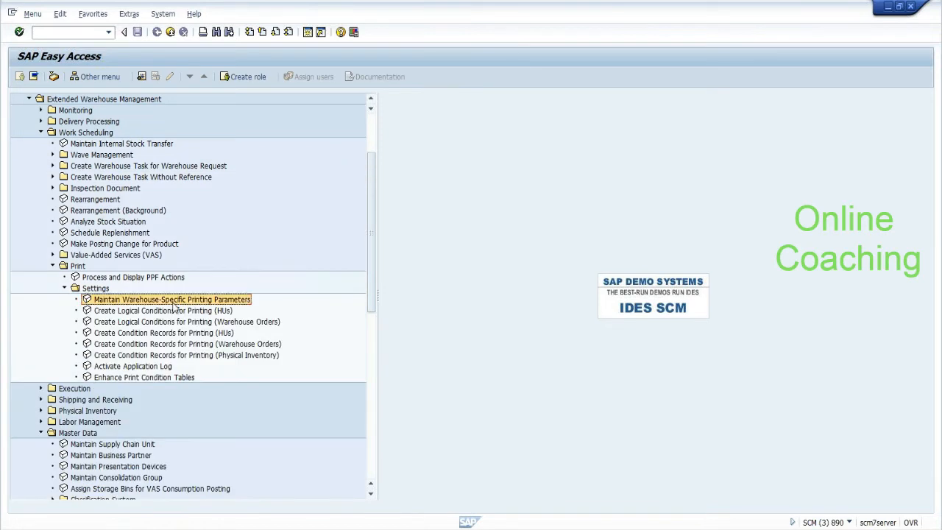
{"action": "double_click", "coordinate": [174, 305]}
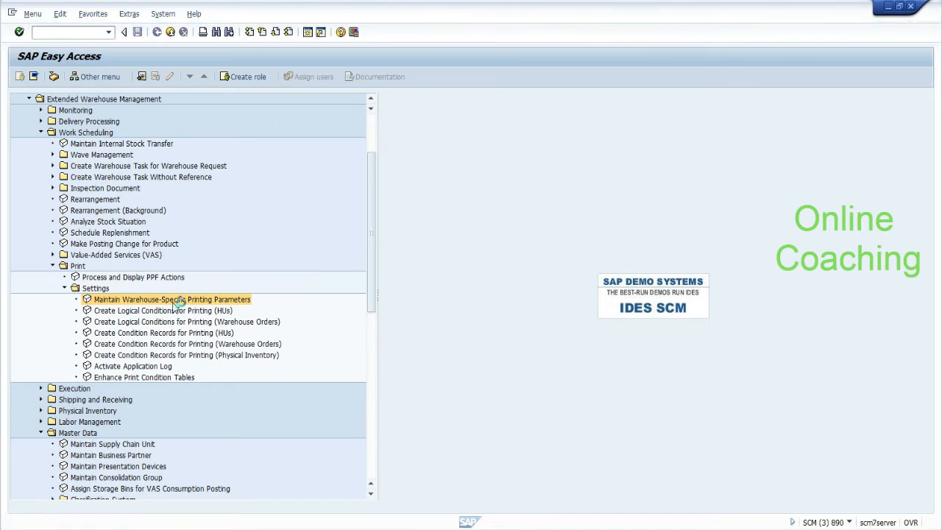
{"action": "left_click", "coordinate": [123, 139]}
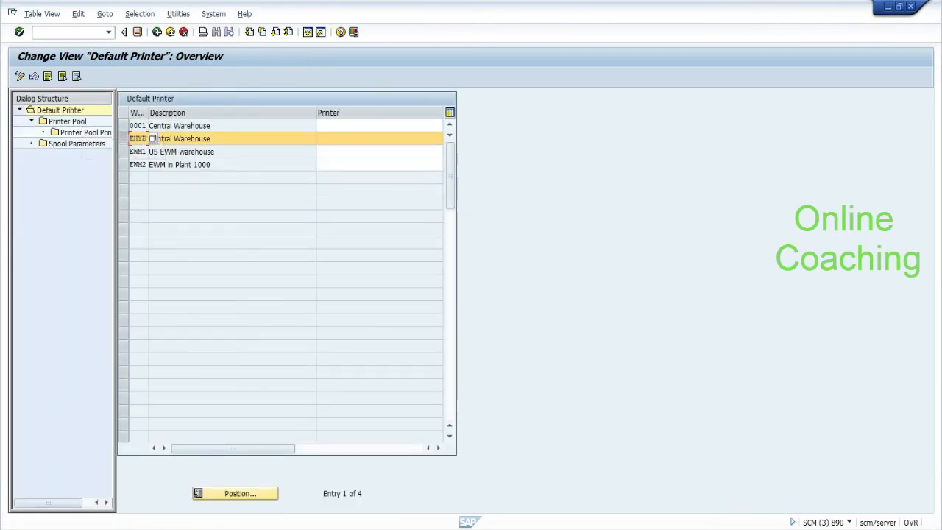
Step: Set LP01 as the default printer for warehouse EHYD
{"action": "left_click", "coordinate": [324, 138]}
{"action": "type", "text": "LP01"}
{"action": "left_click", "coordinate": [123, 139]}
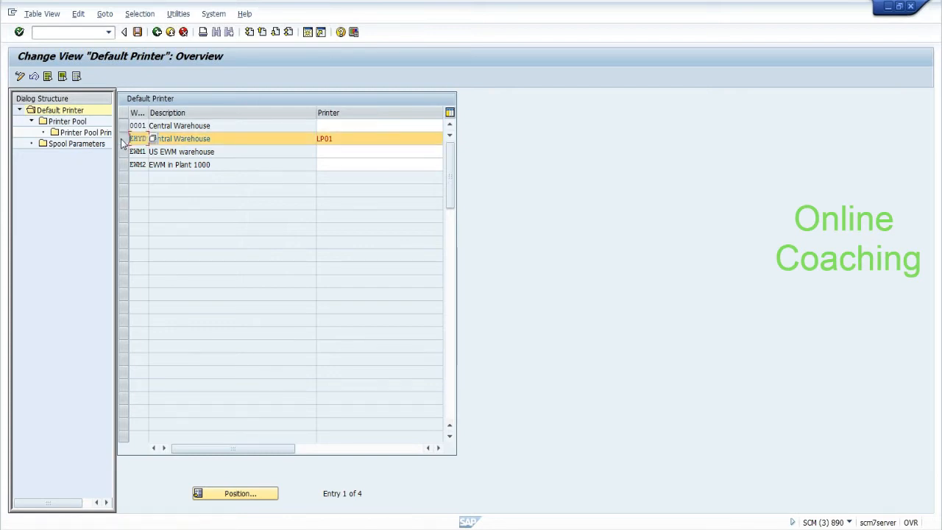
Step: Add a new printer pool FIRS with description 'First Pool'
{"action": "double_click", "coordinate": [70, 124]}
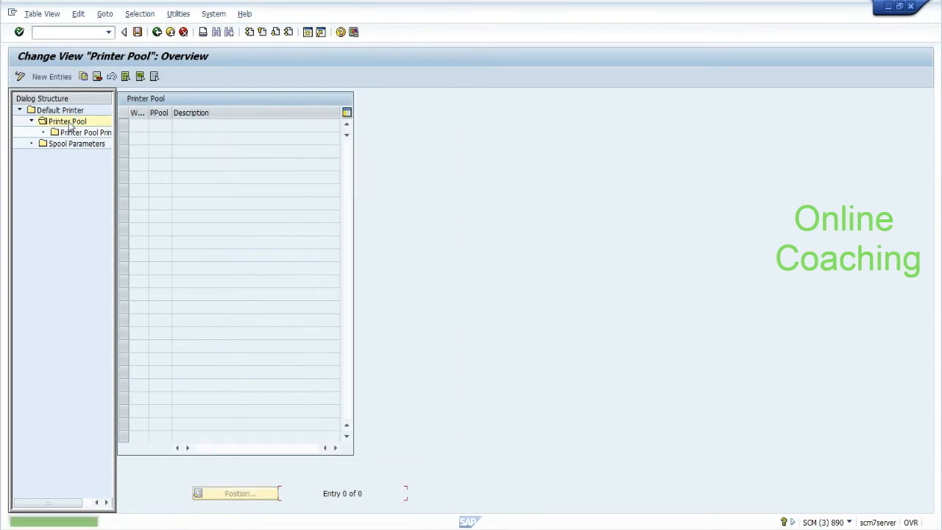
{"action": "left_click", "coordinate": [58, 77]}
{"action": "left_click", "coordinate": [160, 127]}
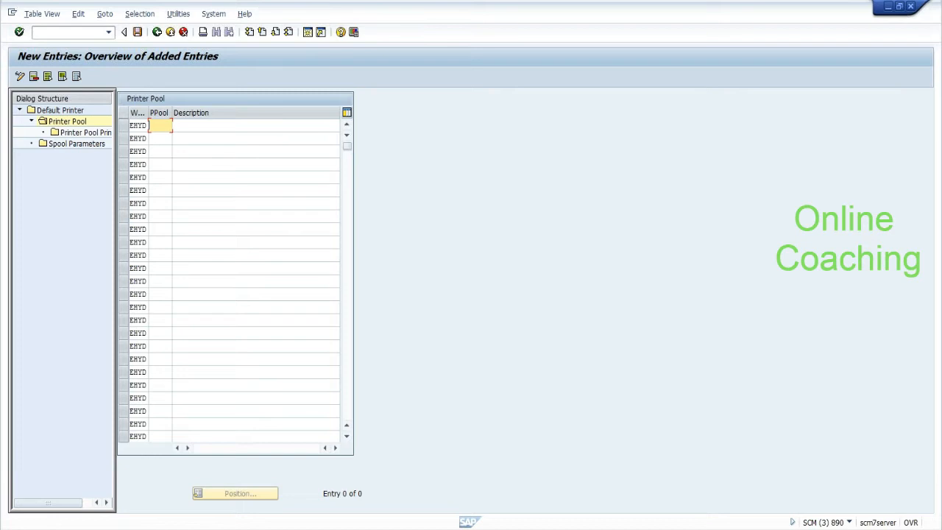
{"action": "left_click_drag", "start_coordinate": [172, 117], "coordinate": [209, 122]}
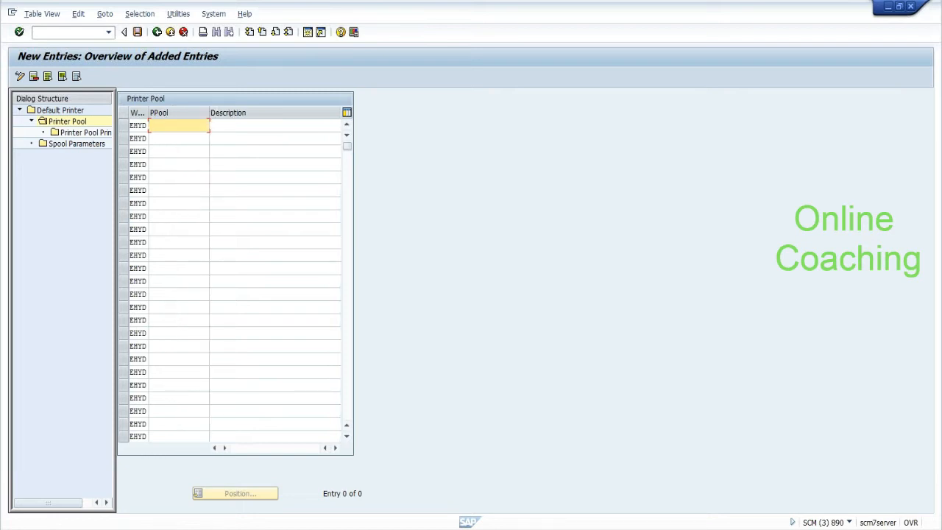
{"action": "type", "text": "FIRS"}
{"action": "key", "text": "Tab"}
{"action": "type", "text": "F"}
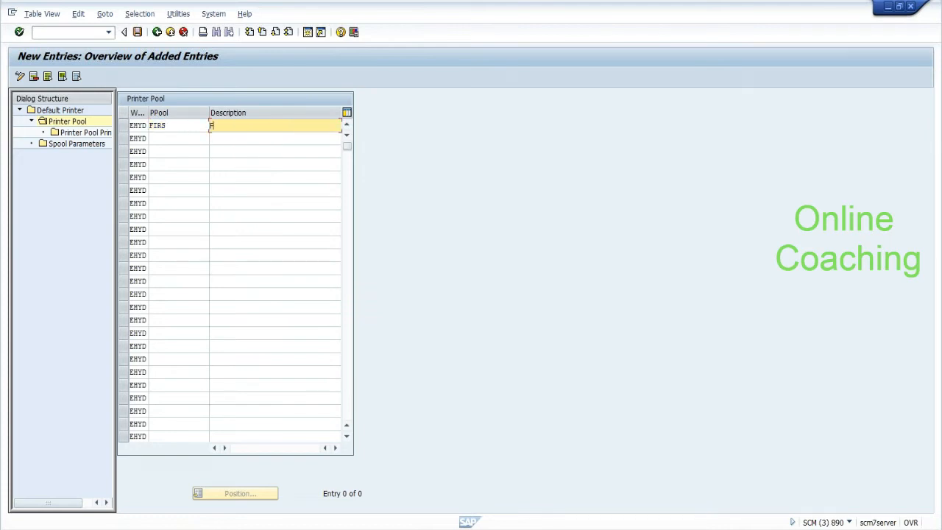
{"action": "type", "text": "irst Pool"}
{"action": "key", "text": "Return"}
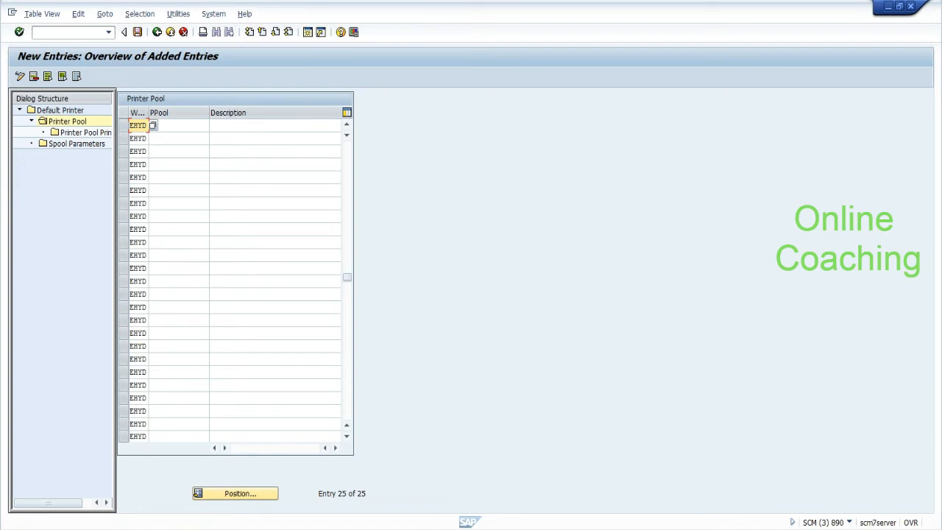
Step: Select the FIRS pool and open its Printer Pool Printer assignments
{"action": "left_click", "coordinate": [349, 170]}
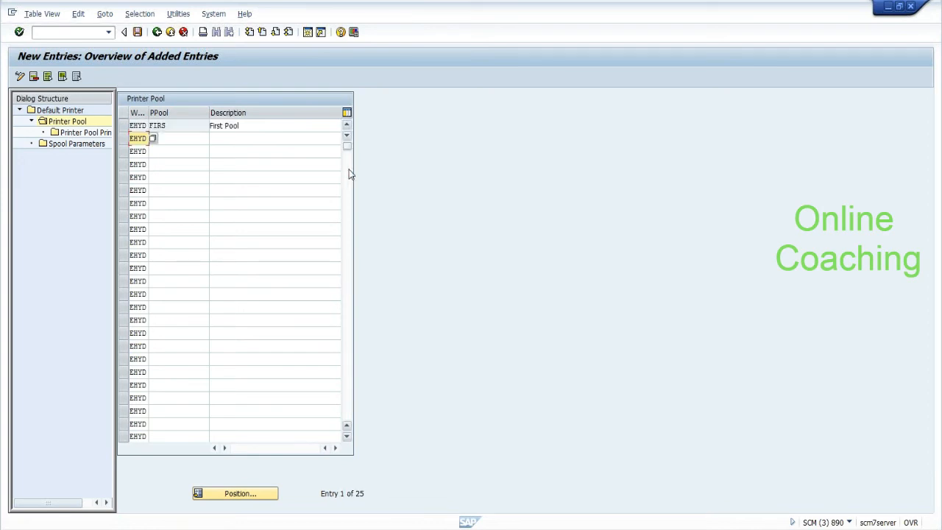
{"action": "left_click", "coordinate": [122, 127]}
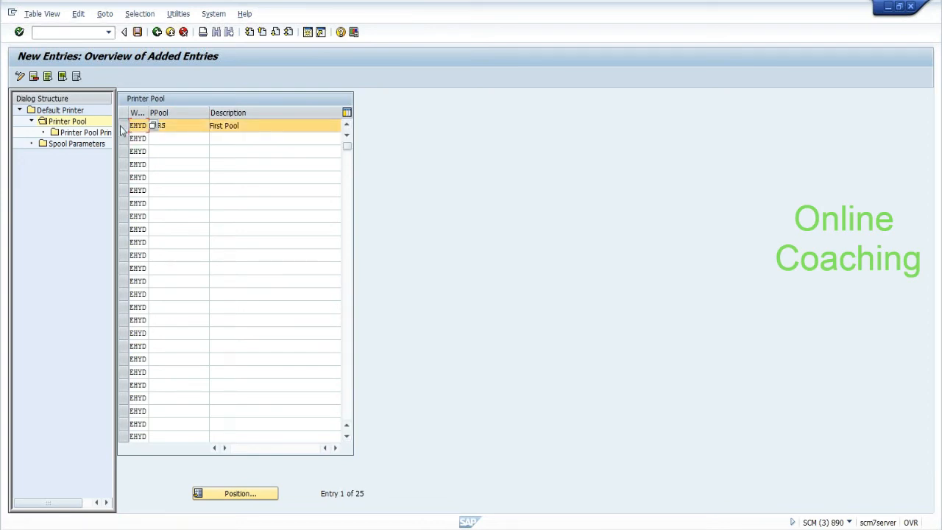
{"action": "left_click", "coordinate": [96, 135]}
{"action": "double_click", "coordinate": [96, 137]}
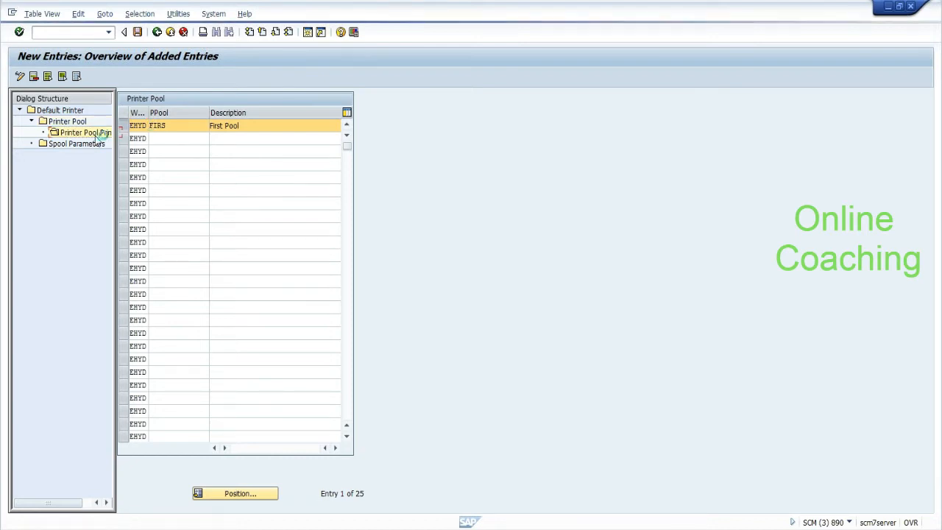
Step: Add printer LP01 to pool FIRS, then open EHYD's Spool Parameters
{"action": "left_click", "coordinate": [193, 99]}
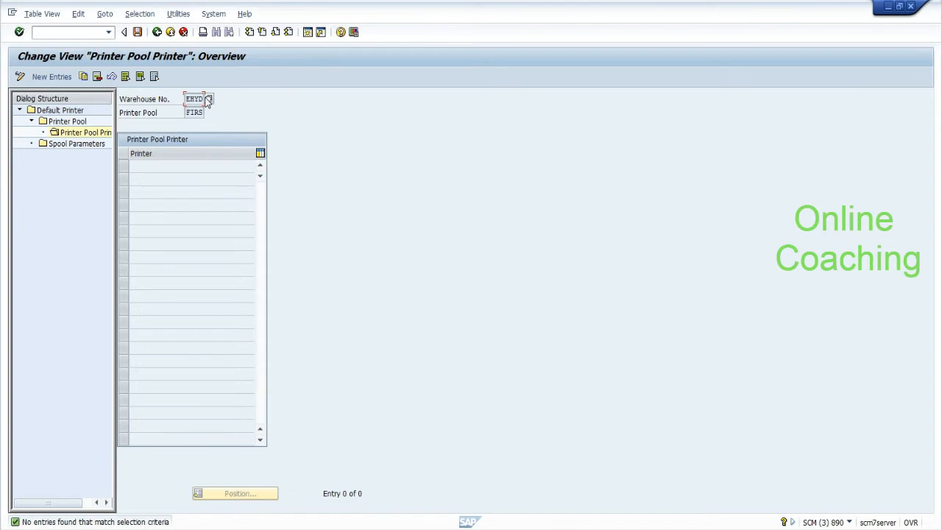
{"action": "key", "text": "Tab"}
{"action": "left_click", "coordinate": [61, 78]}
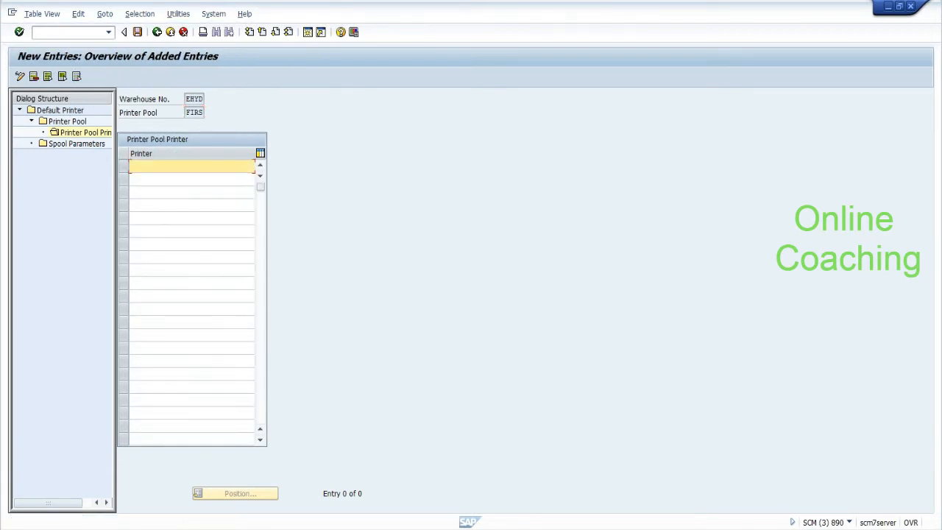
{"action": "type", "text": "p01"}
{"action": "key", "text": "Return"}
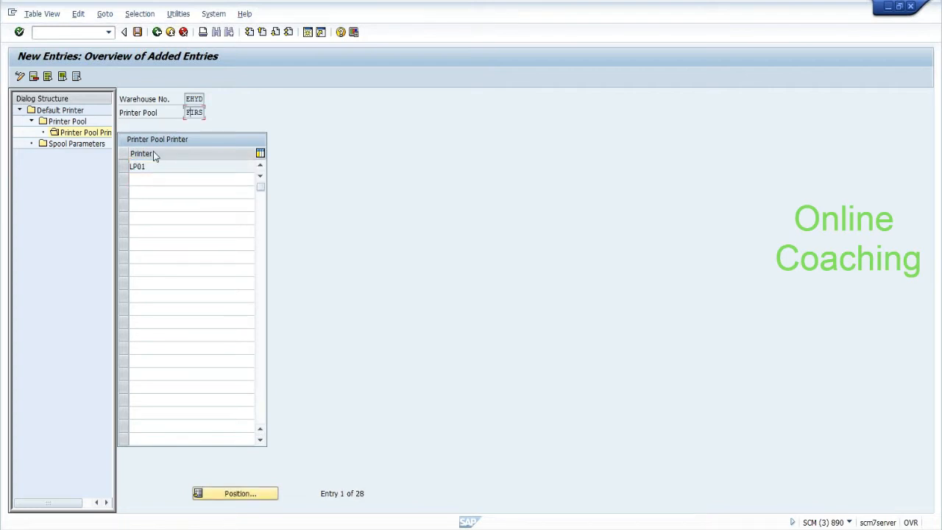
{"action": "double_click", "coordinate": [91, 144]}
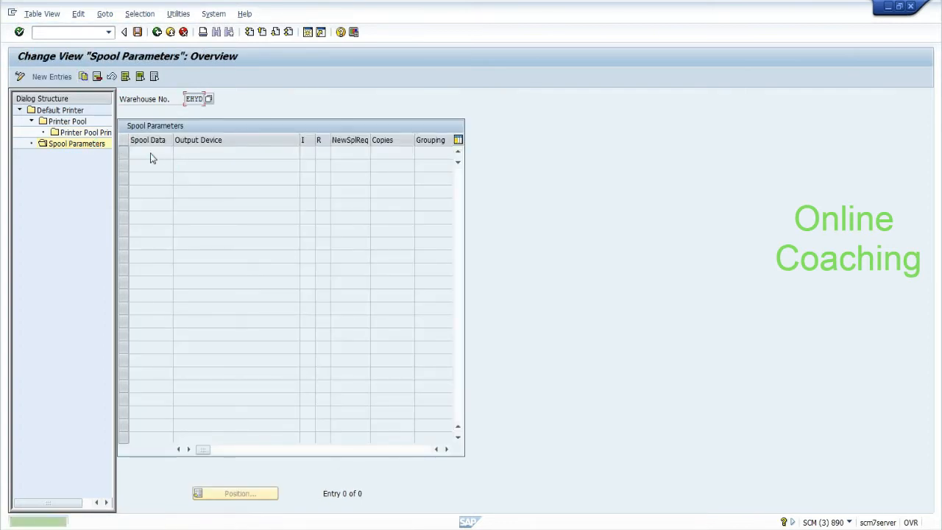
Step: Create a spool parameters entry with spool data A1 and output device LP01
{"action": "left_click", "coordinate": [51, 77]}
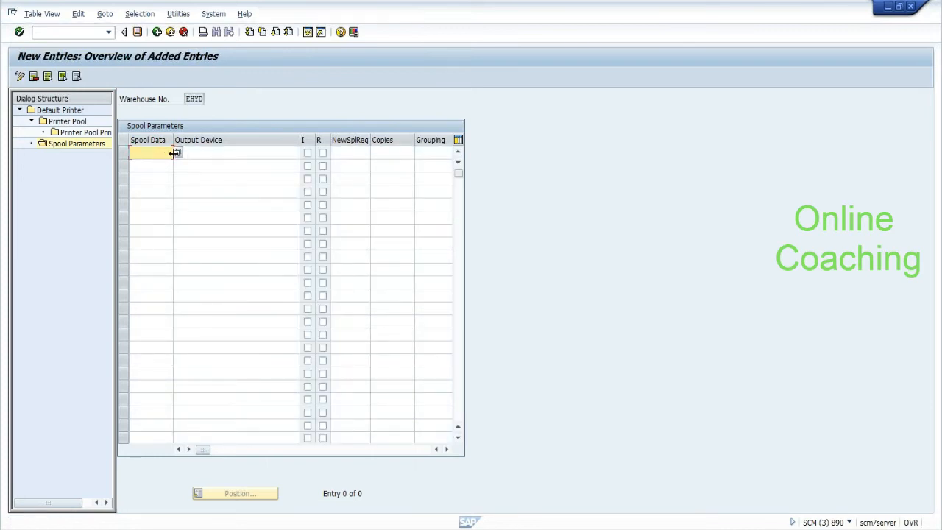
{"action": "left_click", "coordinate": [178, 154]}
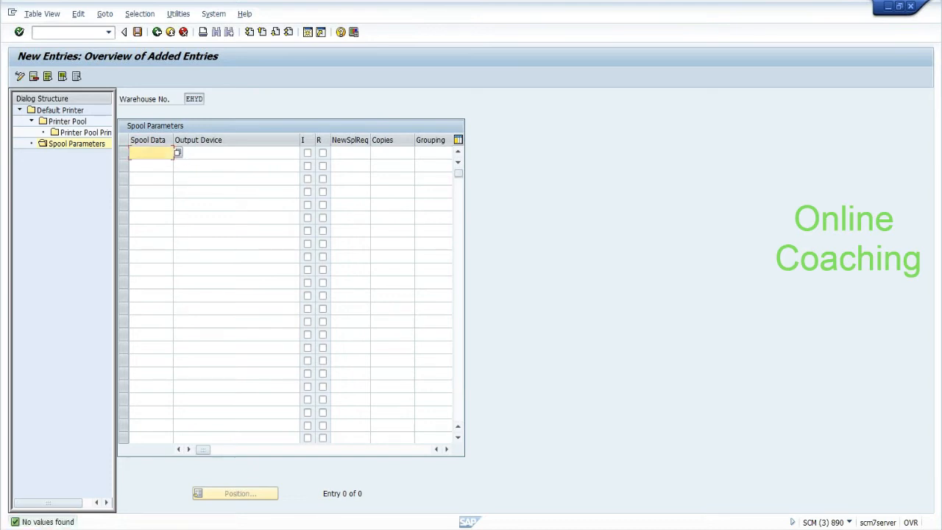
{"action": "type", "text": "FT"}
{"action": "key", "text": "BackSpace"}
{"action": "key", "text": "BackSpace"}
{"action": "type", "text": "A1"}
{"action": "key", "text": "Tab"}
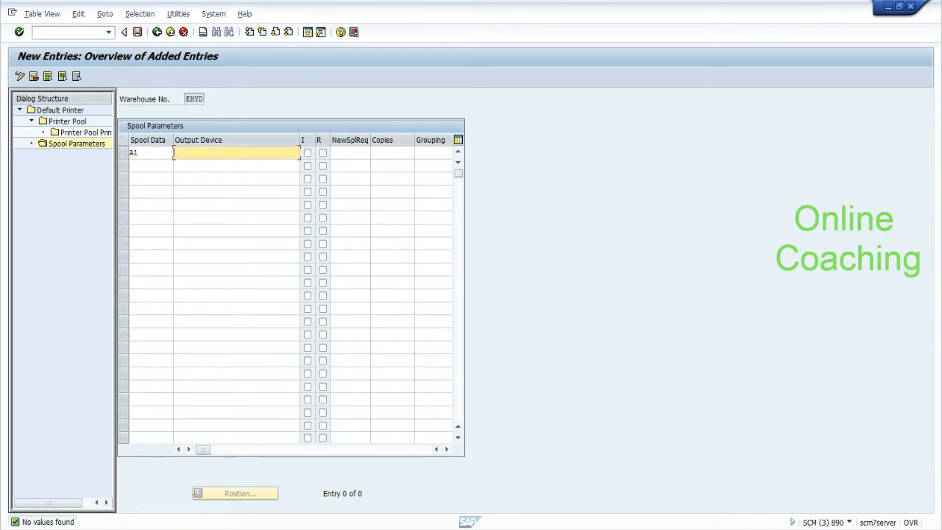
{"action": "type", "text": "lp01"}
{"action": "key", "text": "Return"}
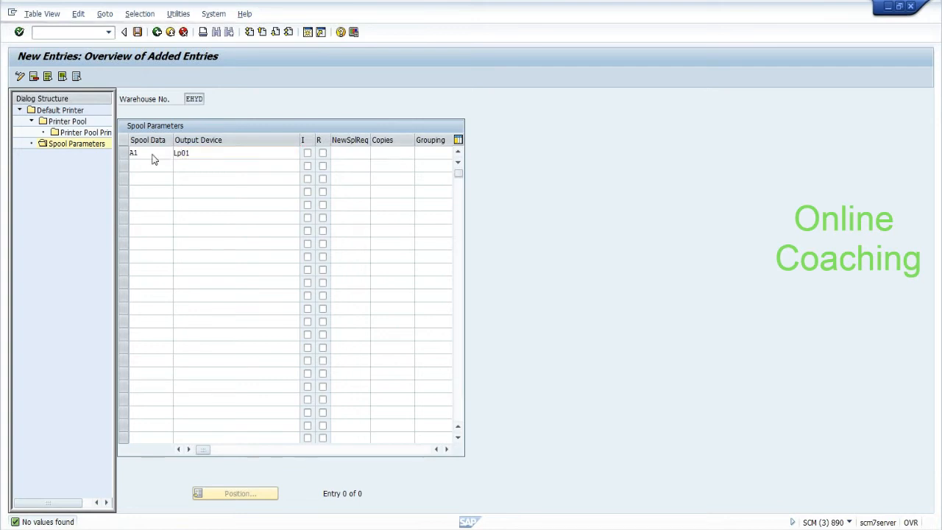
Step: Review the A1 row's remaining fields, such as new spool request and copies
{"action": "left_click", "coordinate": [130, 153]}
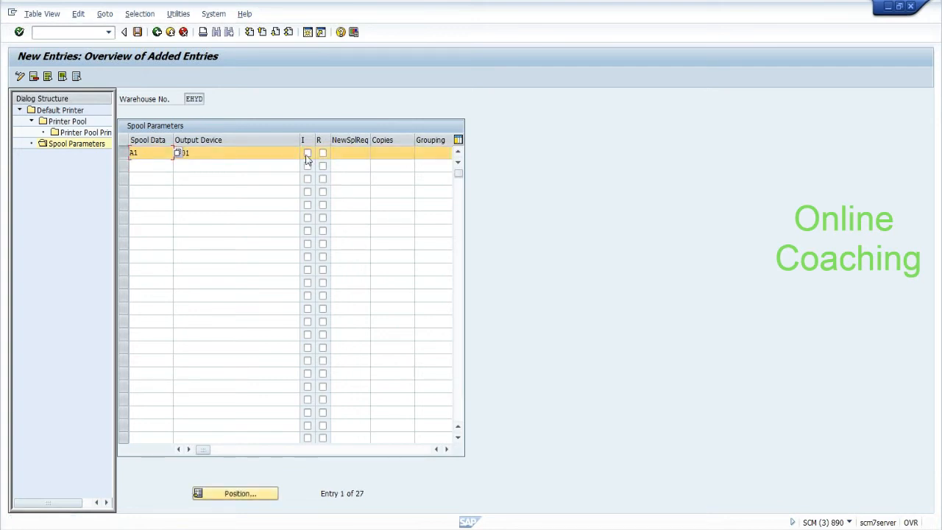
{"action": "left_click_drag", "start_coordinate": [307, 139], "coordinate": [349, 140]}
{"action": "left_click", "coordinate": [383, 153]}
{"action": "key", "text": "Tab"}
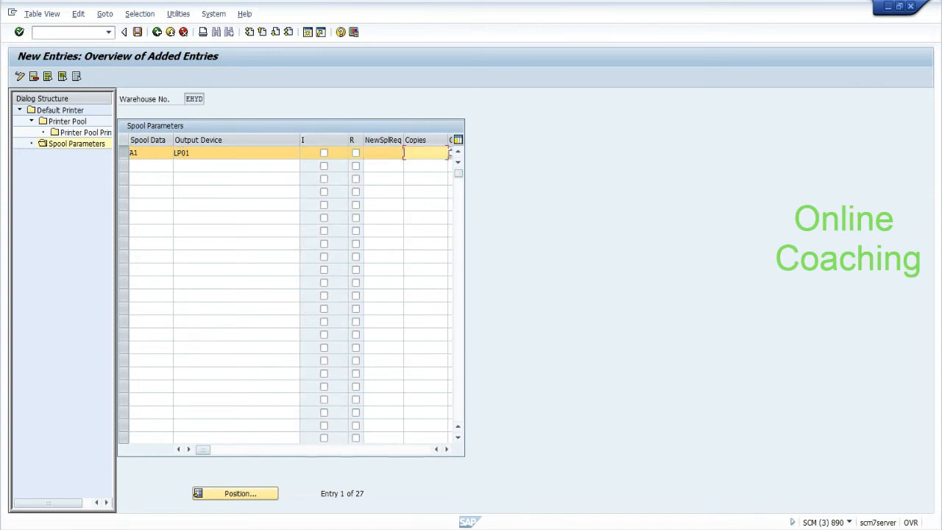
{"action": "left_click", "coordinate": [445, 449]}
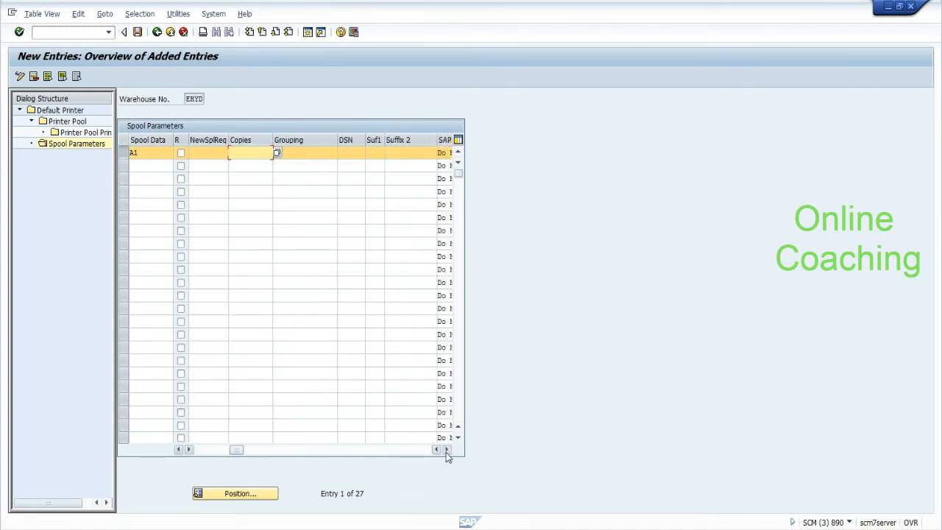
{"action": "left_click", "coordinate": [446, 449]}
{"action": "left_click", "coordinate": [446, 449]}
{"action": "left_click", "coordinate": [445, 449]}
{"action": "left_click", "coordinate": [445, 449]}
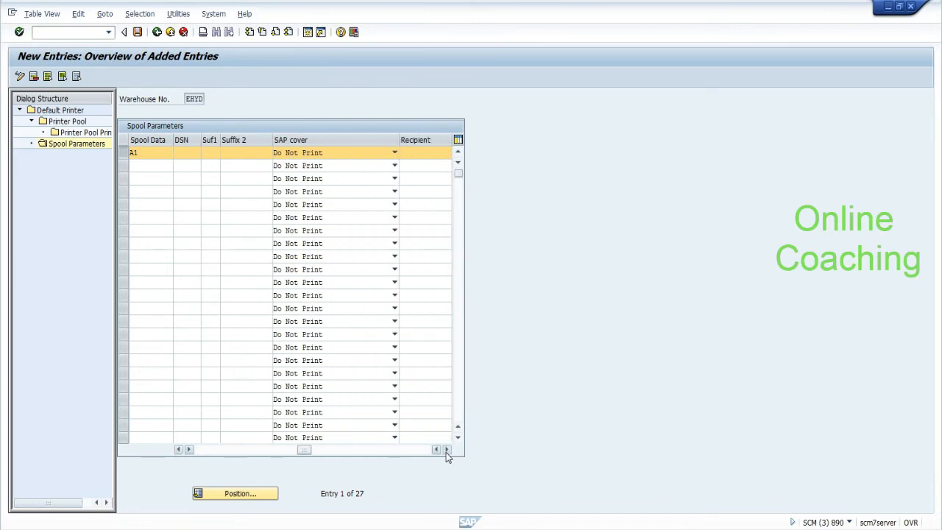
{"action": "left_click", "coordinate": [448, 449]}
{"action": "left_click", "coordinate": [447, 449]}
{"action": "left_click", "coordinate": [448, 448]}
{"action": "left_click", "coordinate": [447, 449]}
{"action": "left_click", "coordinate": [221, 450]}
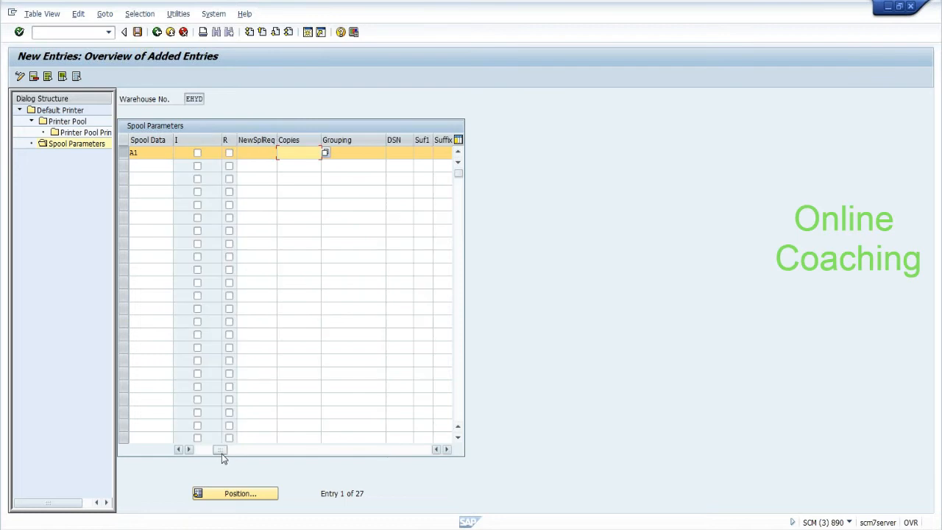
{"action": "left_click", "coordinate": [205, 449]}
{"action": "left_click", "coordinate": [204, 449]}
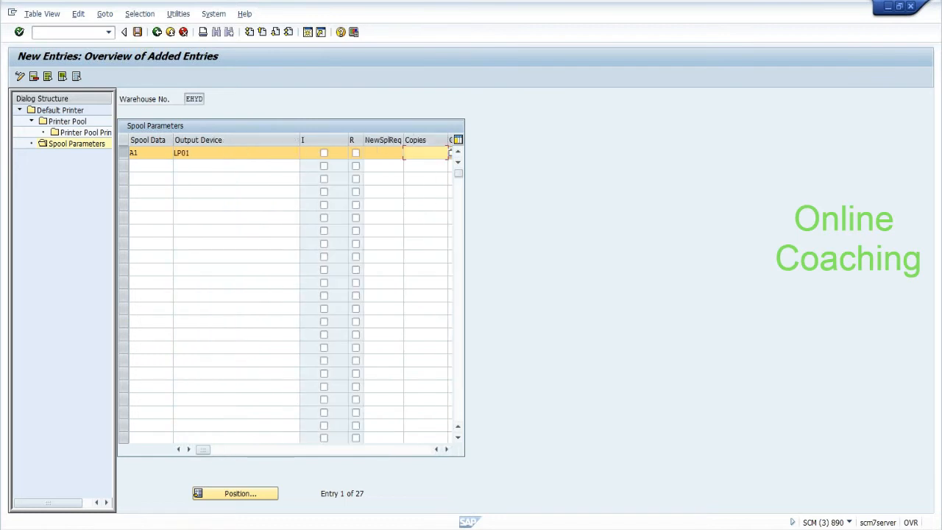
Step: Save the A1 / LP01 spool parameters and return to the Default Printer overview
{"action": "left_click", "coordinate": [138, 32]}
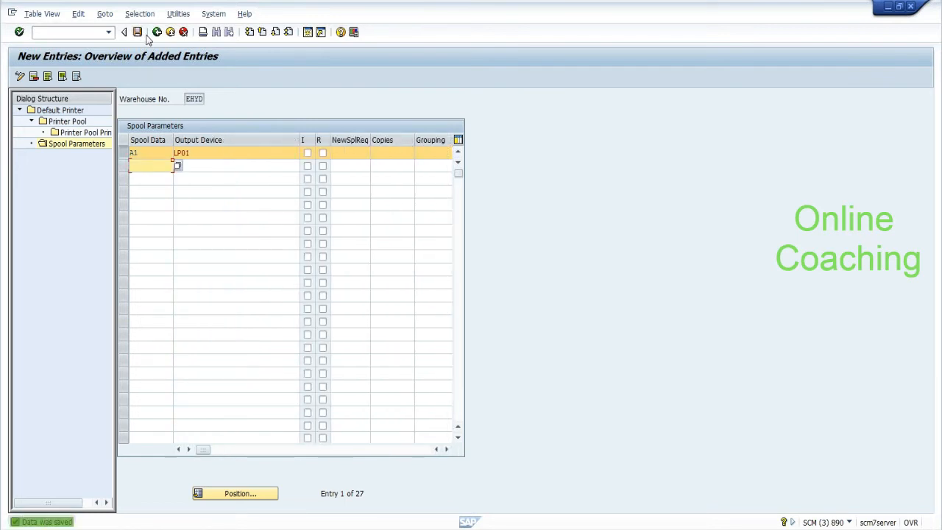
{"action": "left_click", "coordinate": [157, 33]}
{"action": "left_click", "coordinate": [156, 33]}
{"action": "left_click", "coordinate": [157, 32]}
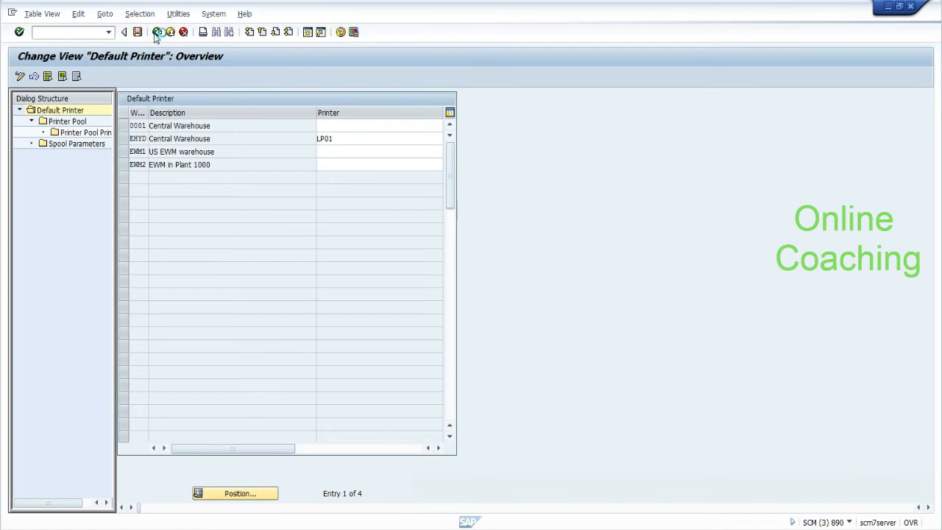
Step: Leave the printer settings and browse the HU and warehouse order printing entries in the menu
{"action": "left_click", "coordinate": [157, 33]}
{"action": "left_click", "coordinate": [191, 312]}
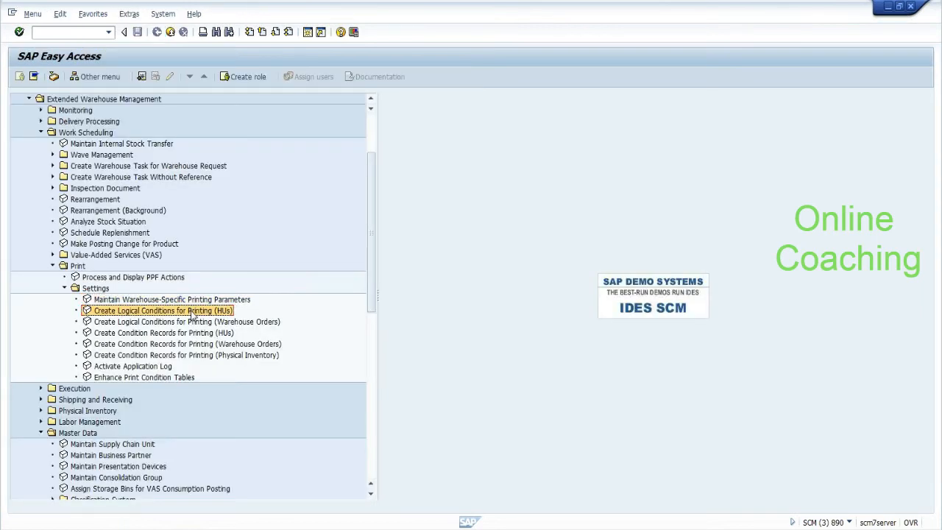
{"action": "left_click", "coordinate": [219, 323]}
{"action": "left_click", "coordinate": [212, 344]}
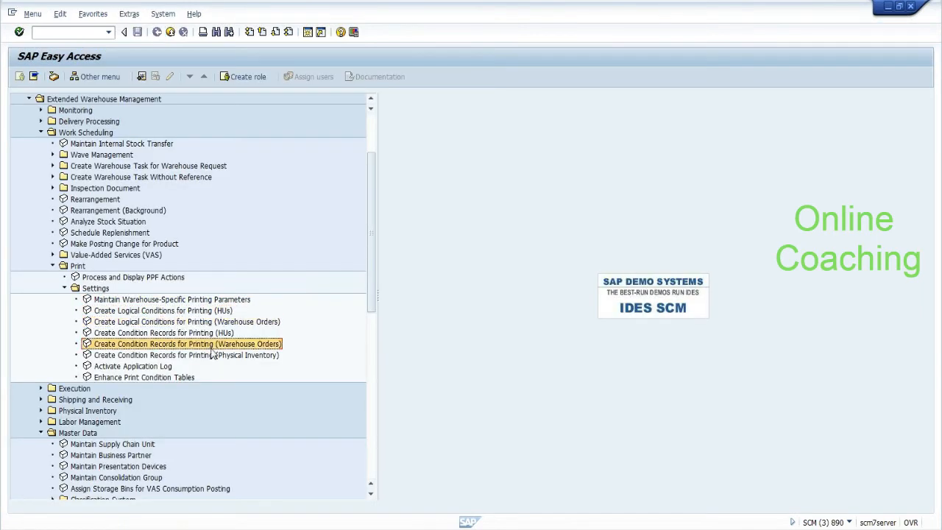
{"action": "left_click", "coordinate": [213, 334]}
{"action": "left_click", "coordinate": [216, 315]}
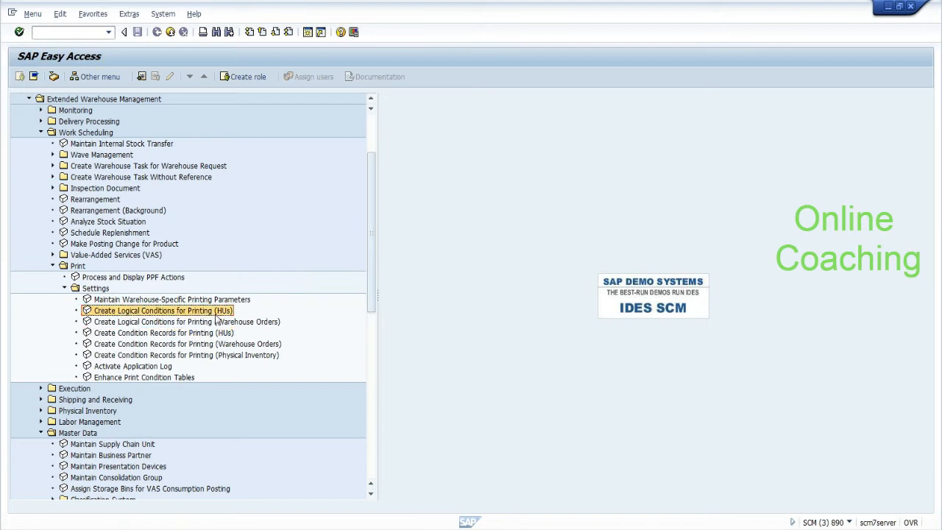
{"action": "left_click", "coordinate": [216, 322]}
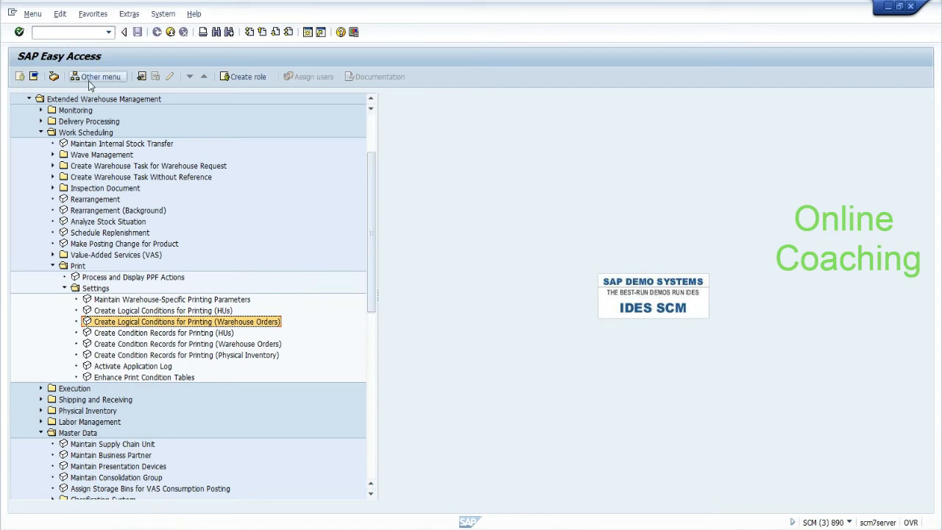
Step: Launch Process and Display PPF Actions via the selection report with action definition Z_PRINT_GR_SLIP
{"action": "left_click", "coordinate": [126, 277]}
{"action": "double_click", "coordinate": [127, 278]}
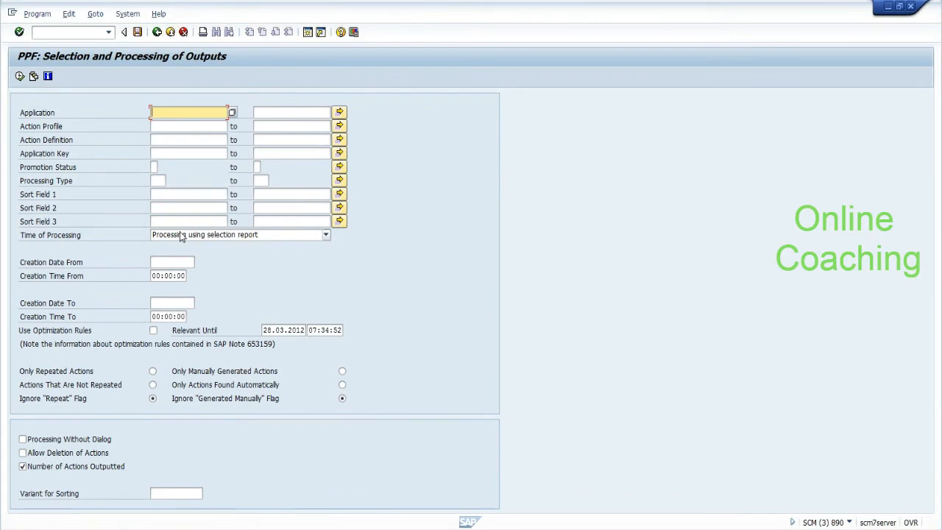
{"action": "left_click", "coordinate": [181, 236]}
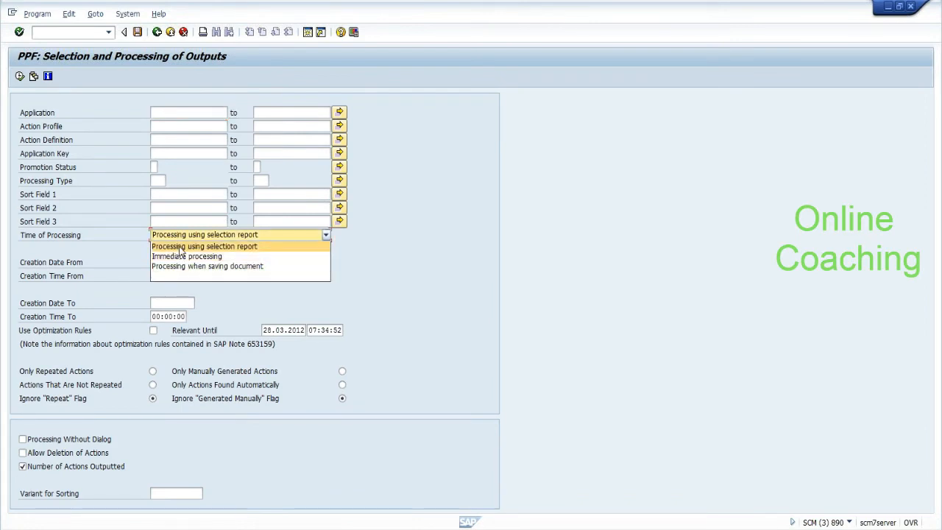
{"action": "left_click", "coordinate": [182, 245]}
{"action": "left_click", "coordinate": [188, 140]}
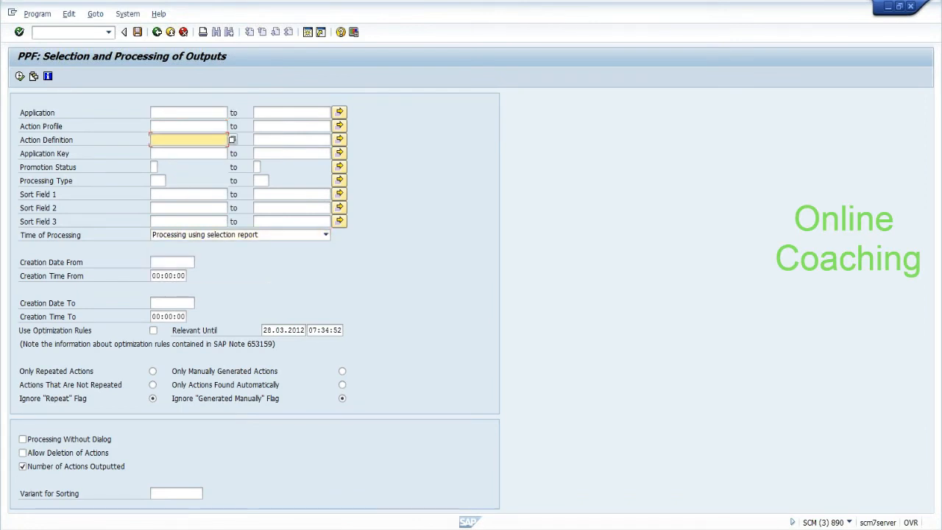
{"action": "left_click", "coordinate": [189, 140]}
{"action": "left_click", "coordinate": [189, 152]}
Step: Reprocess the listed Z_PRINT_GR_SLIP output and dismiss the 'Warehouse number does not exist' error
{"action": "left_click", "coordinate": [20, 77]}
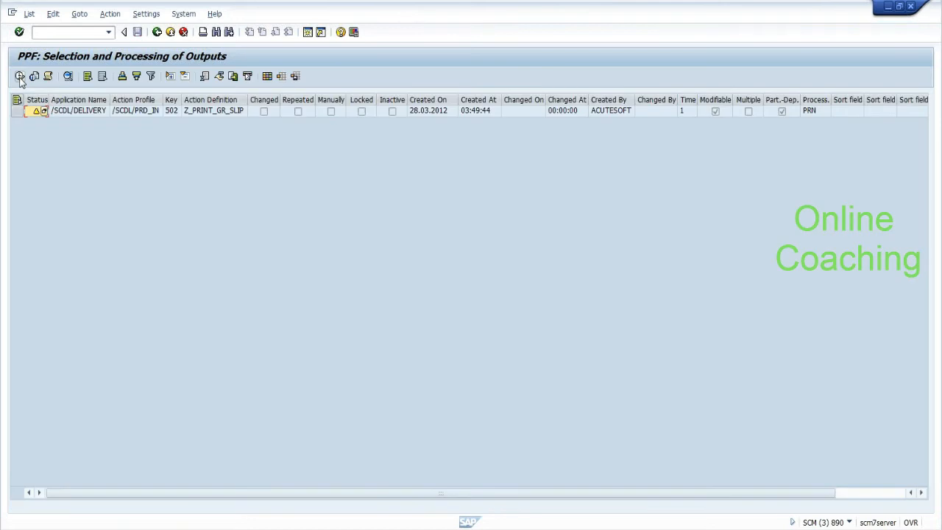
{"action": "left_click", "coordinate": [17, 111]}
{"action": "left_click", "coordinate": [19, 78]}
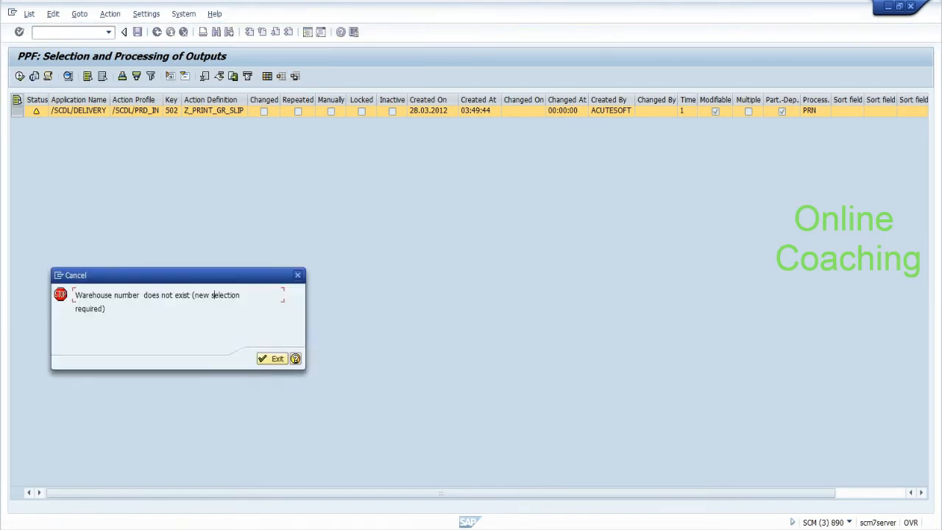
{"action": "left_click", "coordinate": [273, 359]}
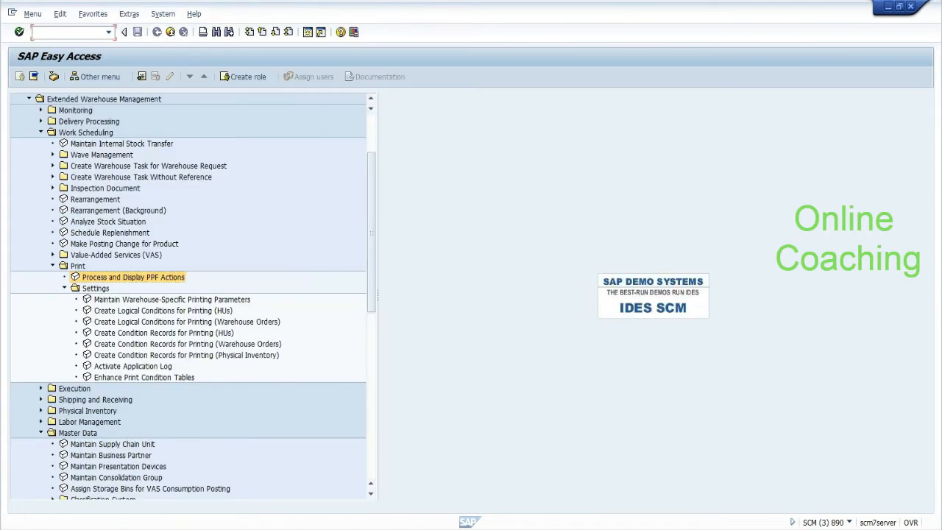
Step: In the SAP Reference IMG, run EWM Goods Receipt > Inbound Delivery > Print > Define Print Profiles for Delivery Processing
{"action": "type", "text": "o"}
{"action": "key", "text": "Return"}
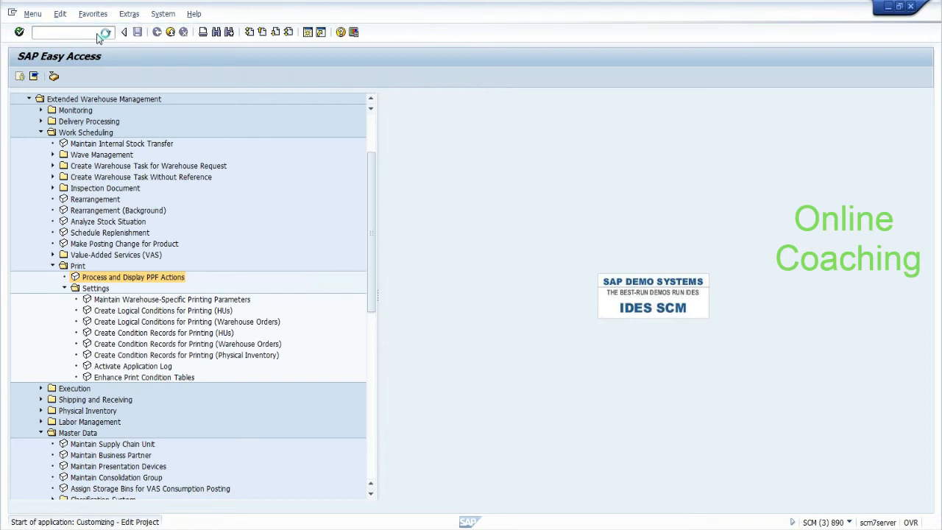
{"action": "left_click", "coordinate": [67, 81]}
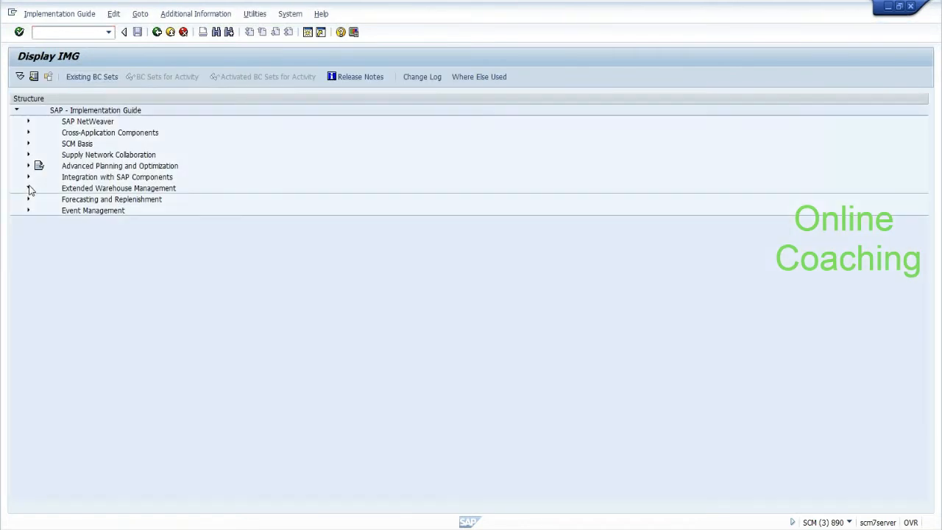
{"action": "left_click", "coordinate": [29, 188]}
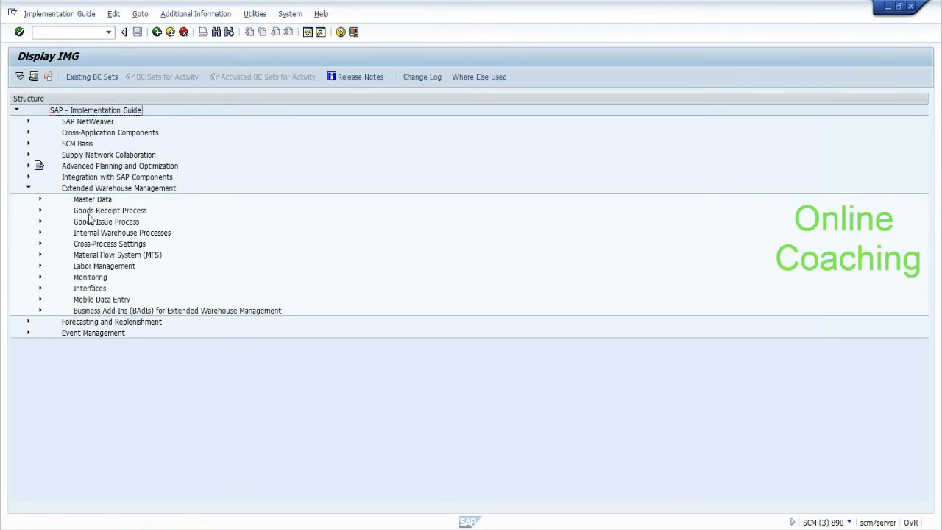
{"action": "left_click", "coordinate": [87, 245]}
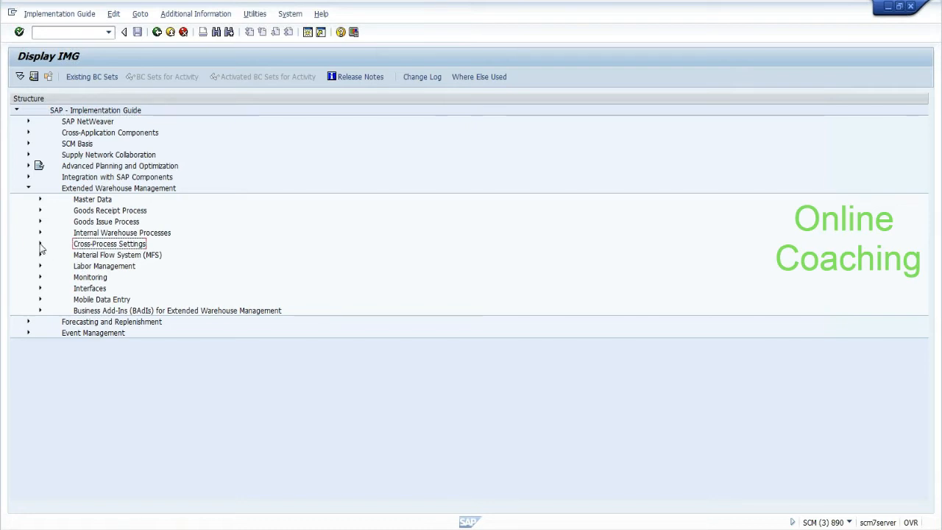
{"action": "left_click", "coordinate": [40, 211]}
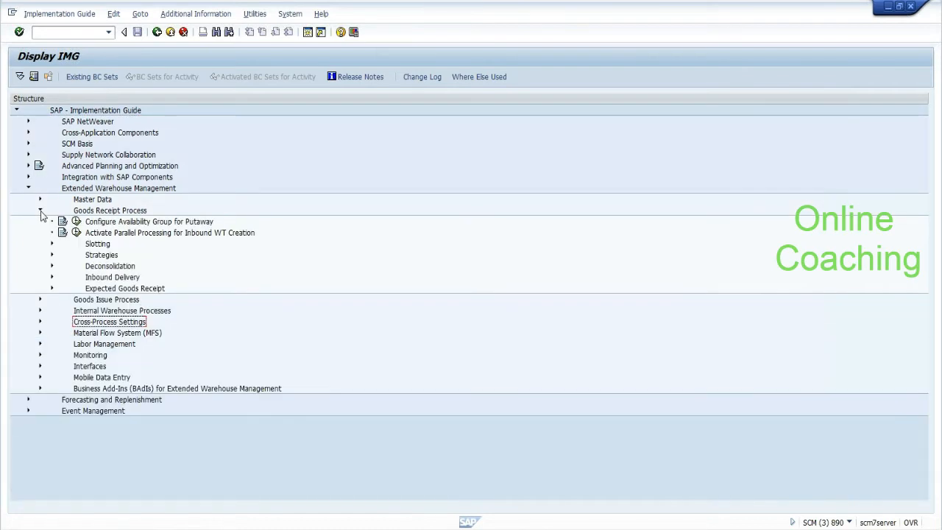
{"action": "left_click", "coordinate": [51, 277]}
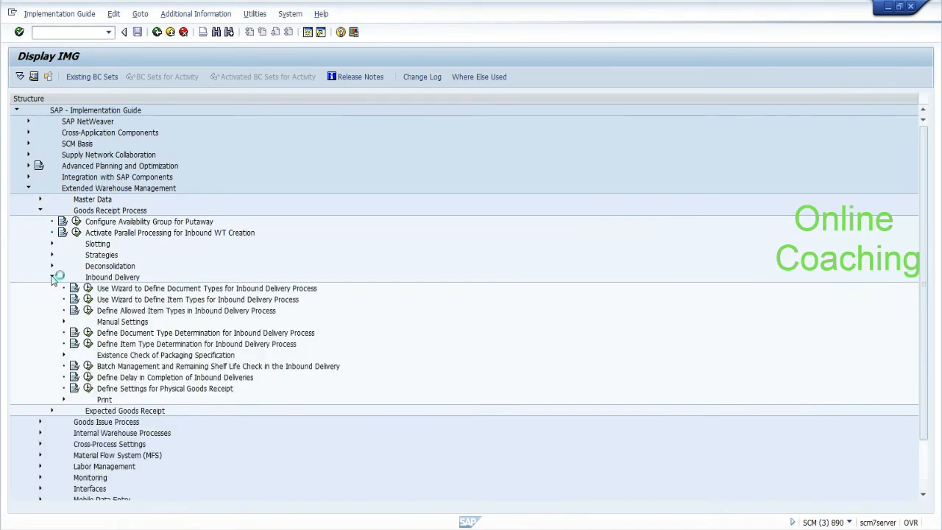
{"action": "left_click", "coordinate": [64, 400]}
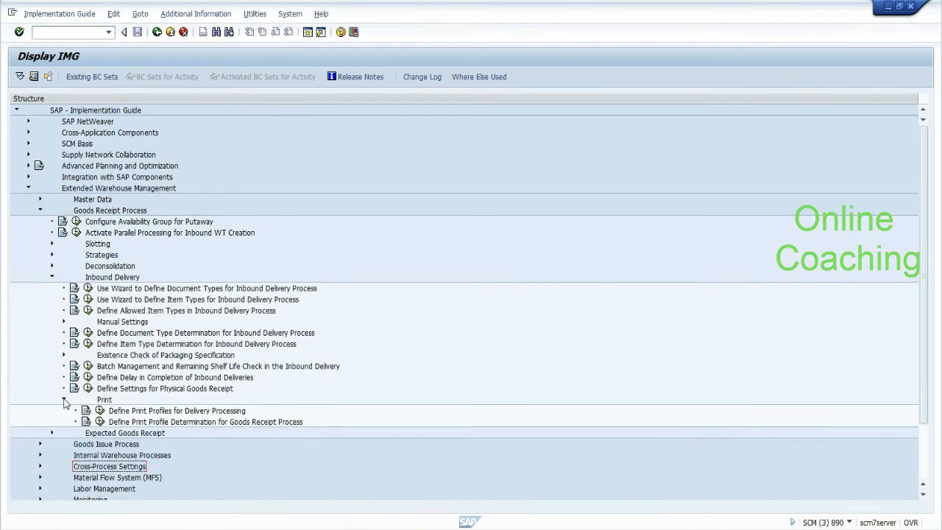
{"action": "left_click", "coordinate": [159, 412]}
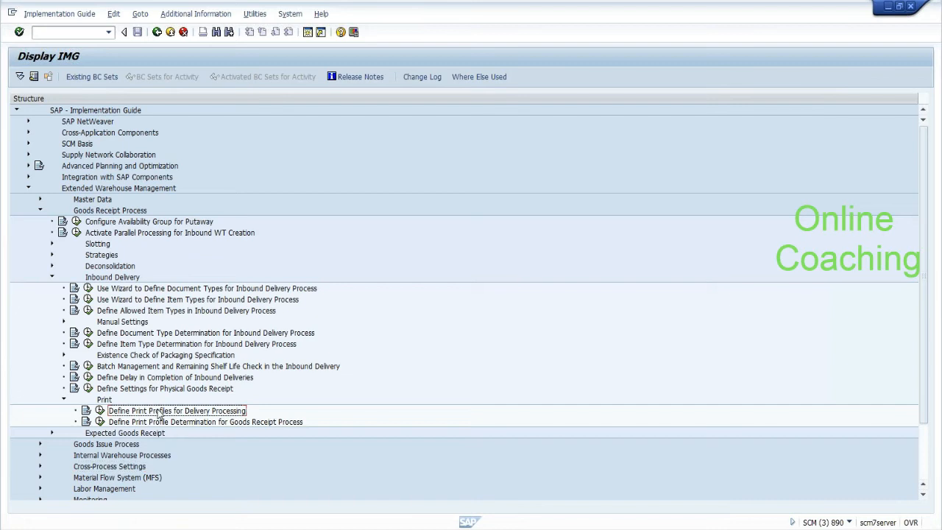
{"action": "left_click", "coordinate": [100, 411]}
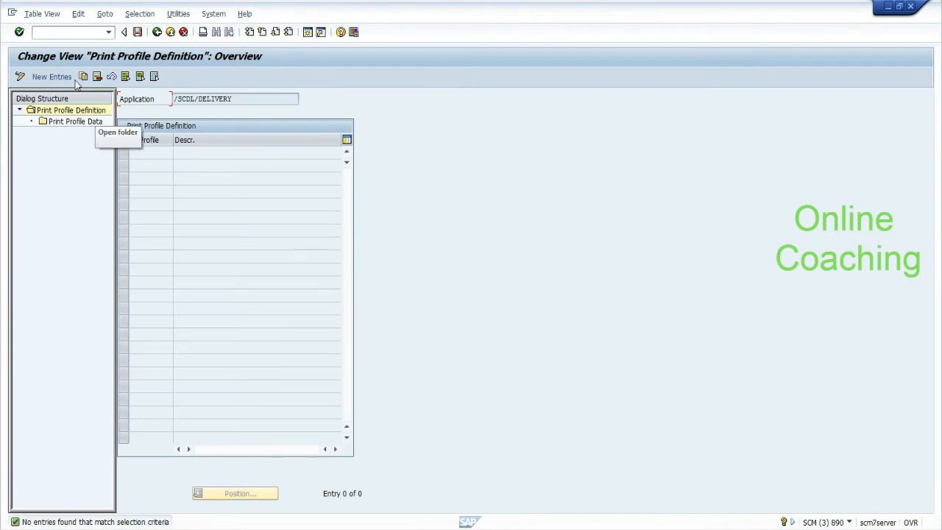
Step: Add print profile FIRS with description 'Printer profile' and open its Print Profile Data
{"action": "left_click", "coordinate": [58, 76]}
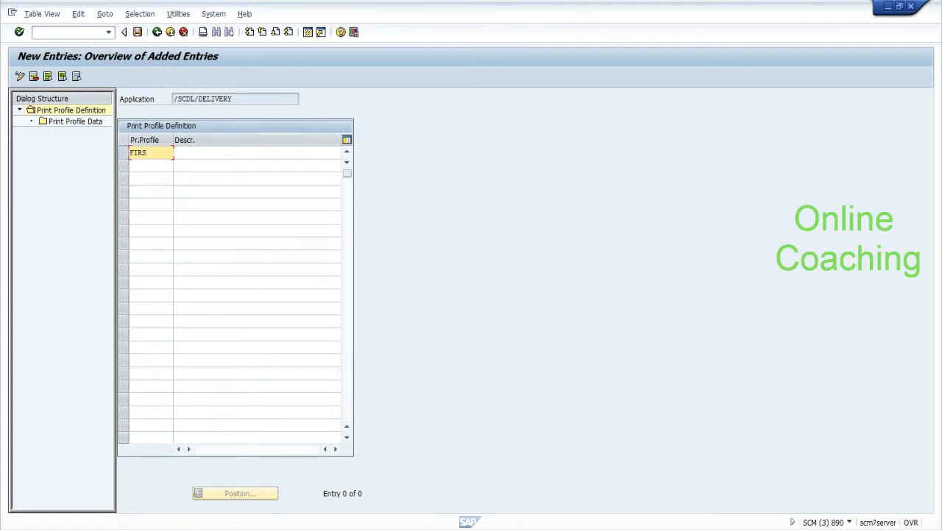
{"action": "key", "text": "Tab"}
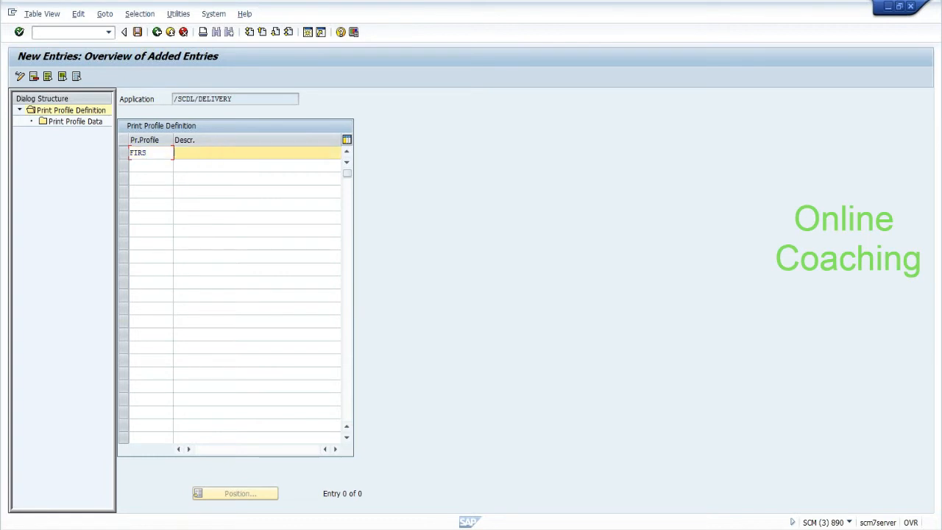
{"action": "type", "text": "Printer profile"}
{"action": "key", "text": "Return"}
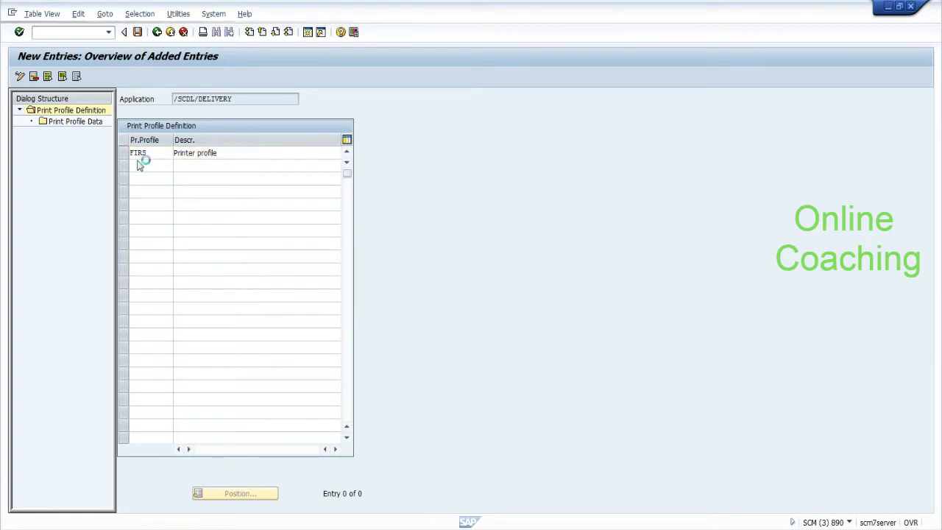
{"action": "double_click", "coordinate": [92, 125]}
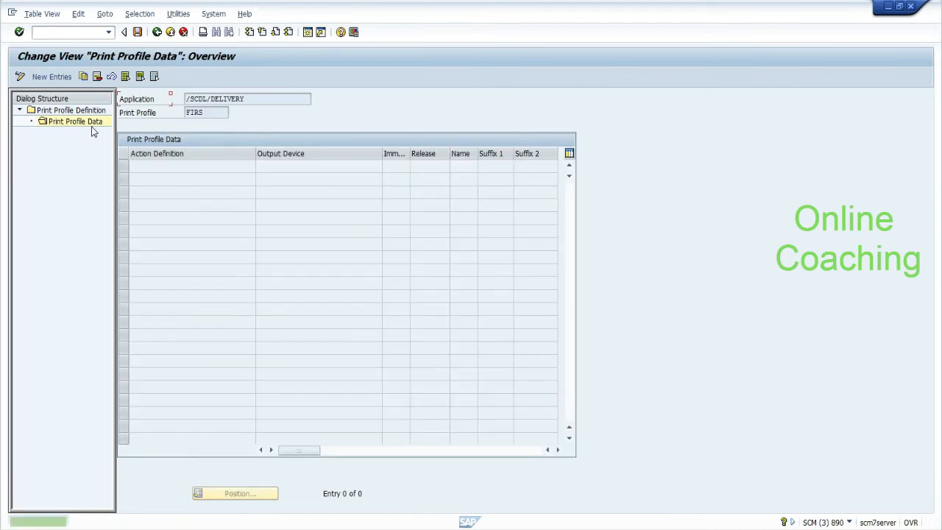
Step: Add print profile data mapping Z_PRINT_GR_SLIP to output device LP01 with immediate printing
{"action": "left_click_drag", "start_coordinate": [206, 112], "coordinate": [185, 113]}
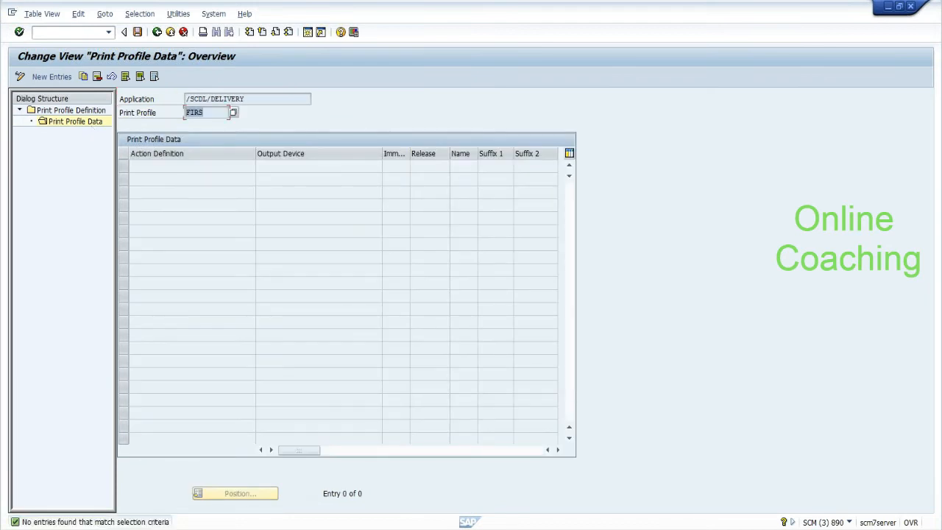
{"action": "left_click", "coordinate": [185, 114]}
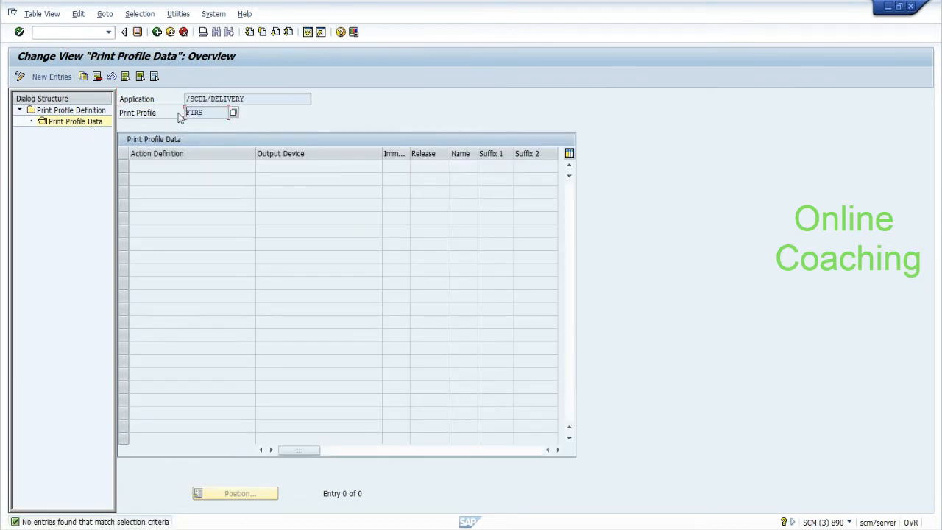
{"action": "left_click", "coordinate": [84, 78]}
{"action": "left_click", "coordinate": [72, 81]}
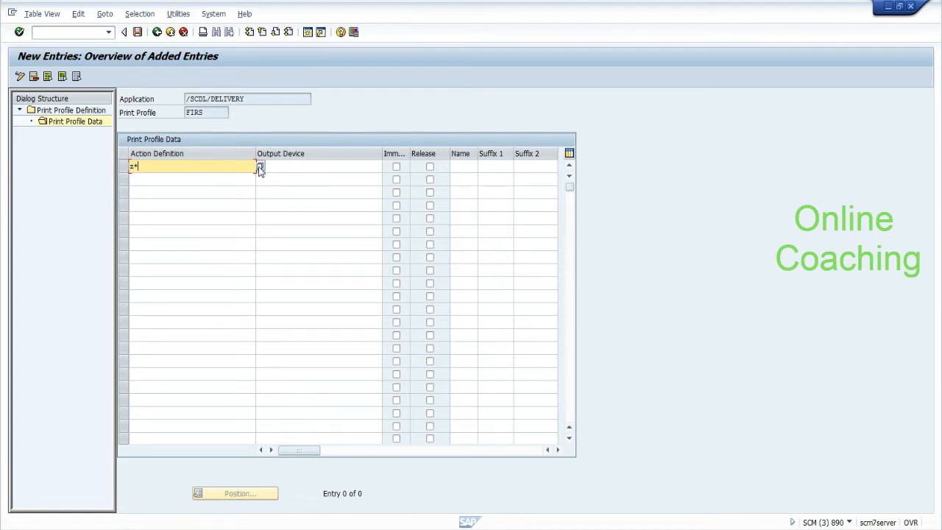
{"action": "left_click", "coordinate": [260, 167]}
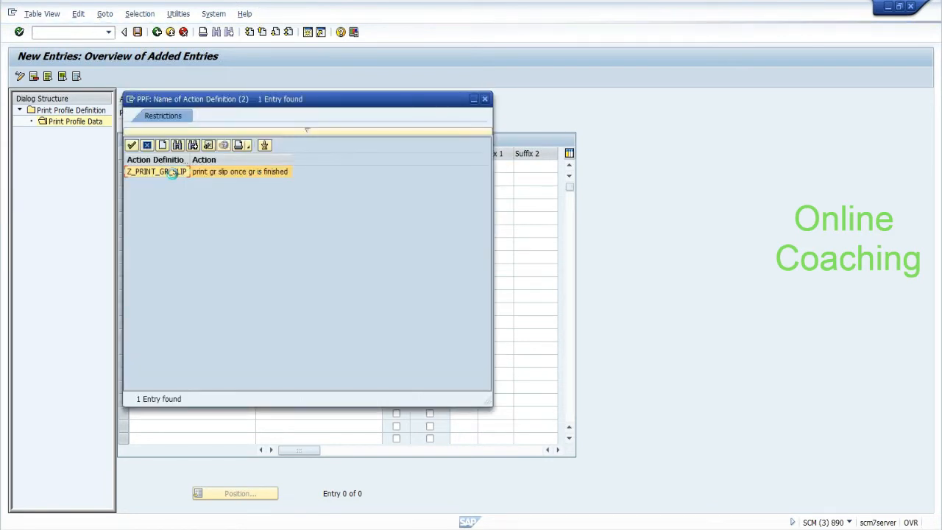
{"action": "double_click", "coordinate": [174, 179]}
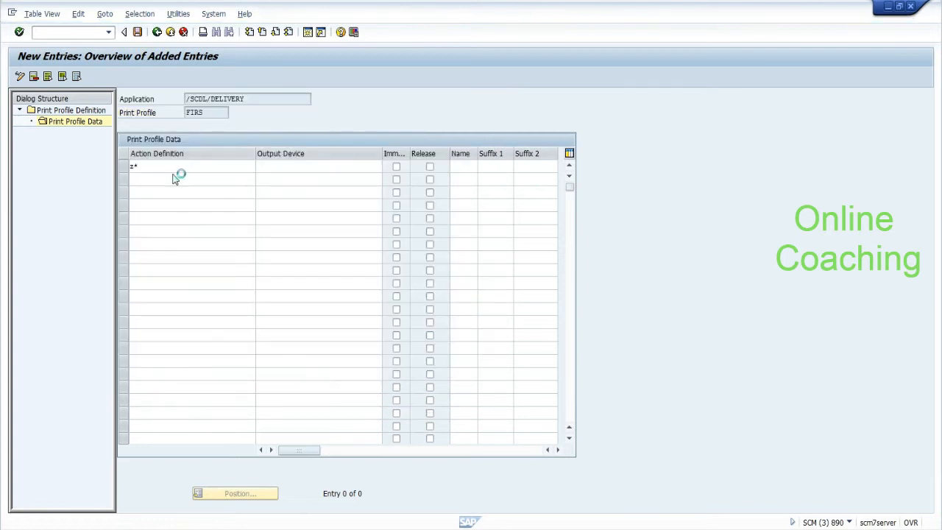
{"action": "left_click", "coordinate": [295, 169]}
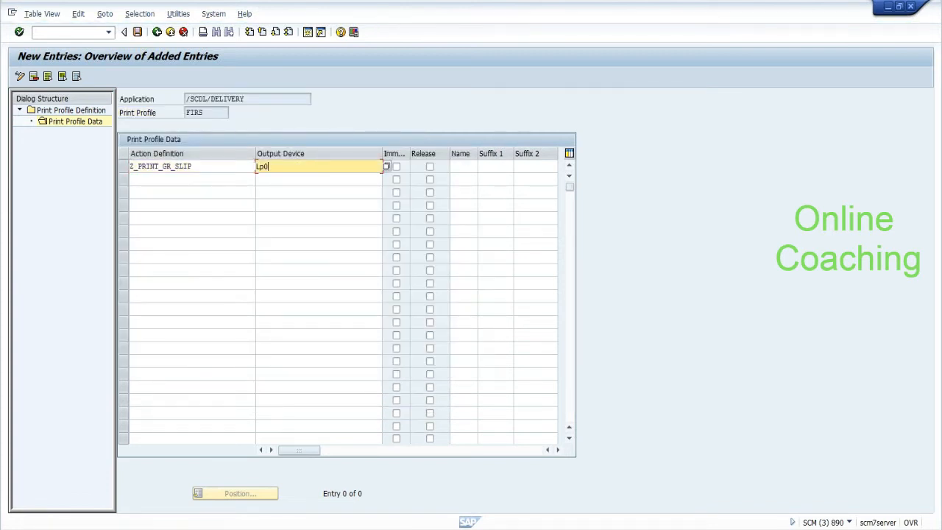
{"action": "key", "text": "Return"}
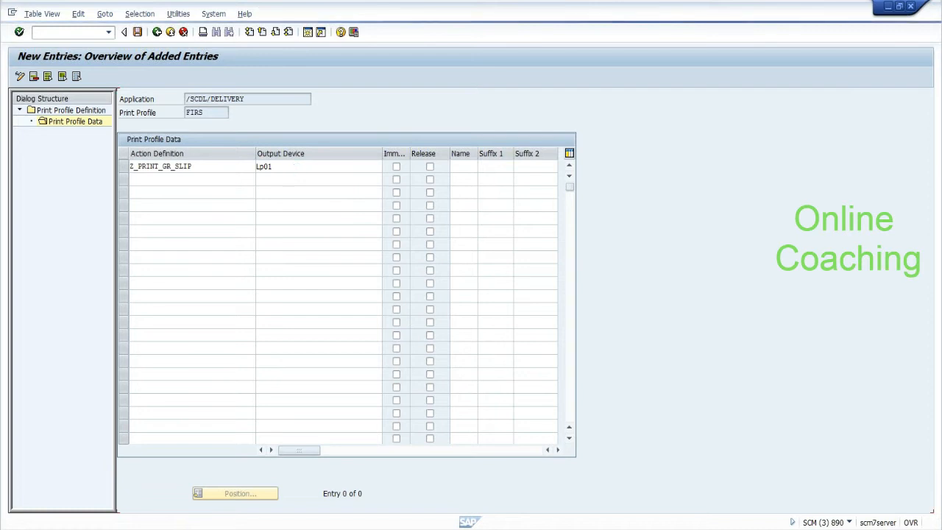
{"action": "left_click", "coordinate": [395, 167]}
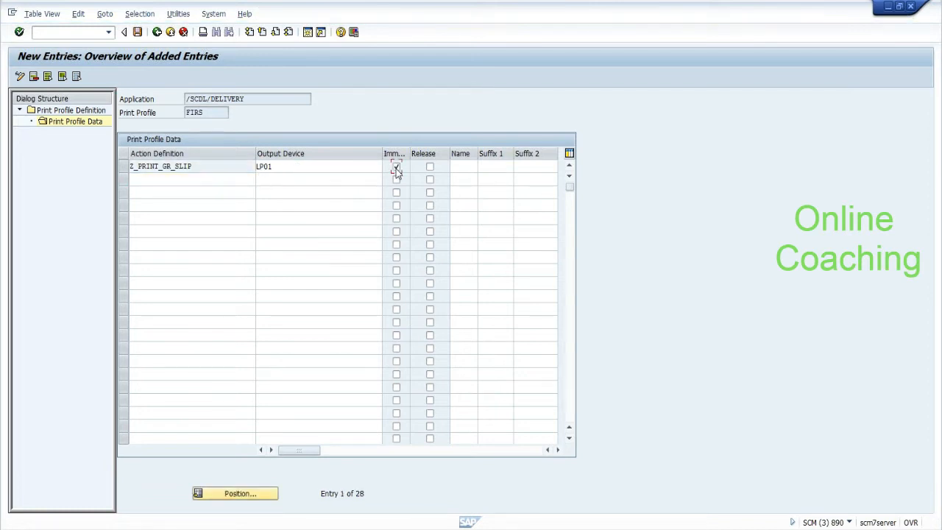
{"action": "left_click", "coordinate": [124, 166]}
Step: Save the entry under a customizing request and back out to the Print Profile Definition overview
{"action": "left_click", "coordinate": [139, 33]}
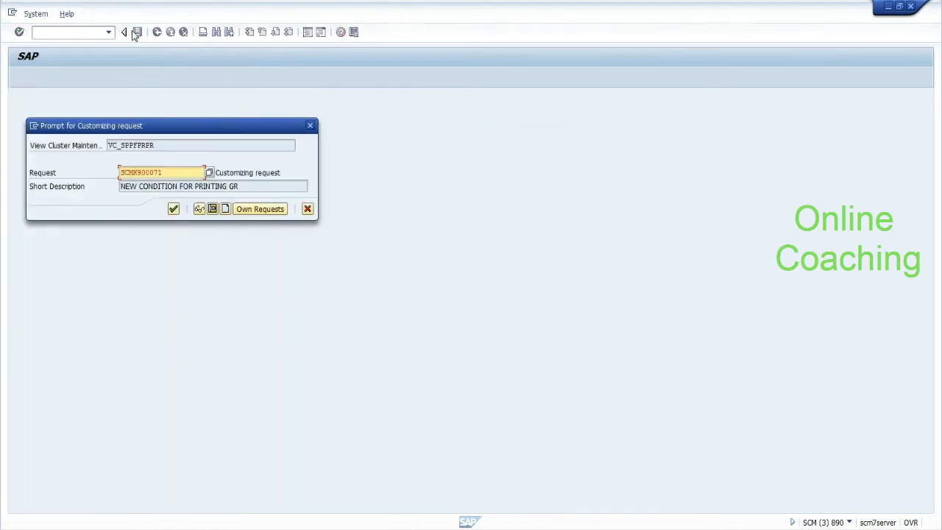
{"action": "left_click", "coordinate": [174, 209]}
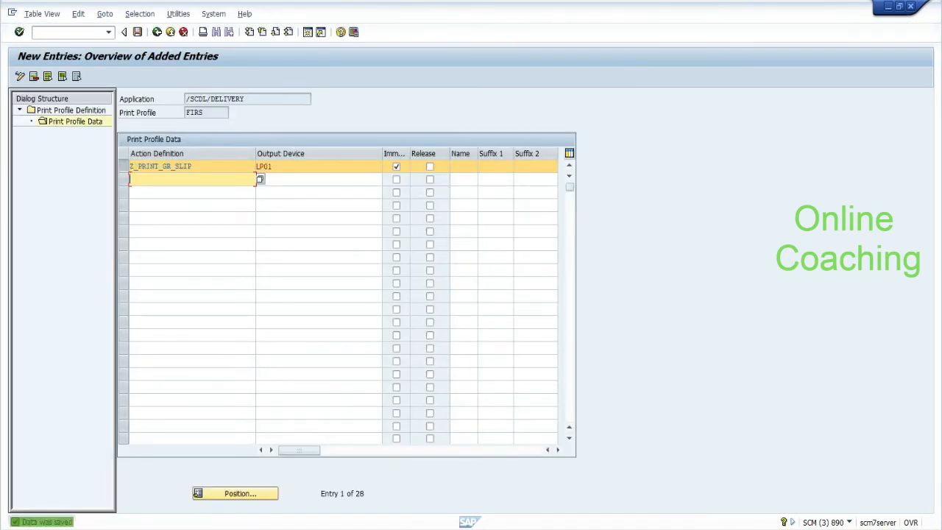
{"action": "left_click", "coordinate": [556, 449]}
{"action": "left_click", "coordinate": [557, 450]}
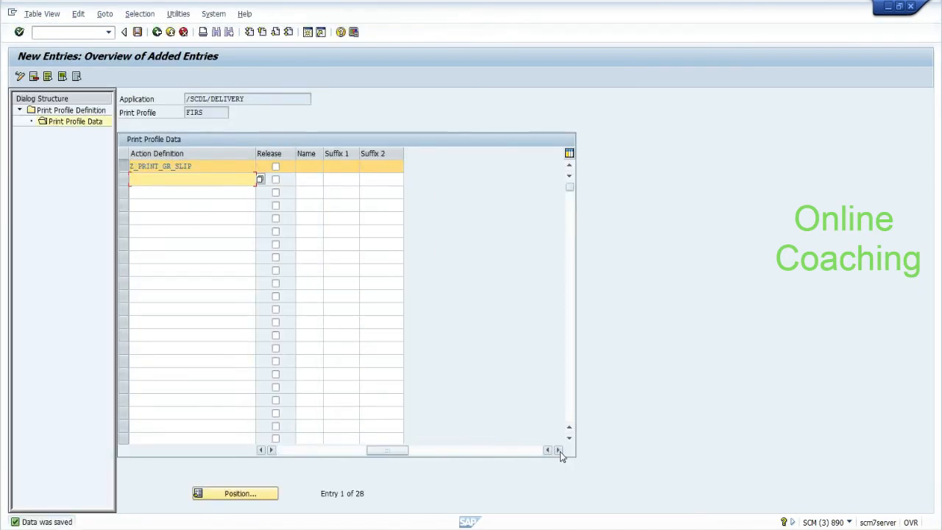
{"action": "left_click_drag", "start_coordinate": [325, 450], "coordinate": [278, 451]}
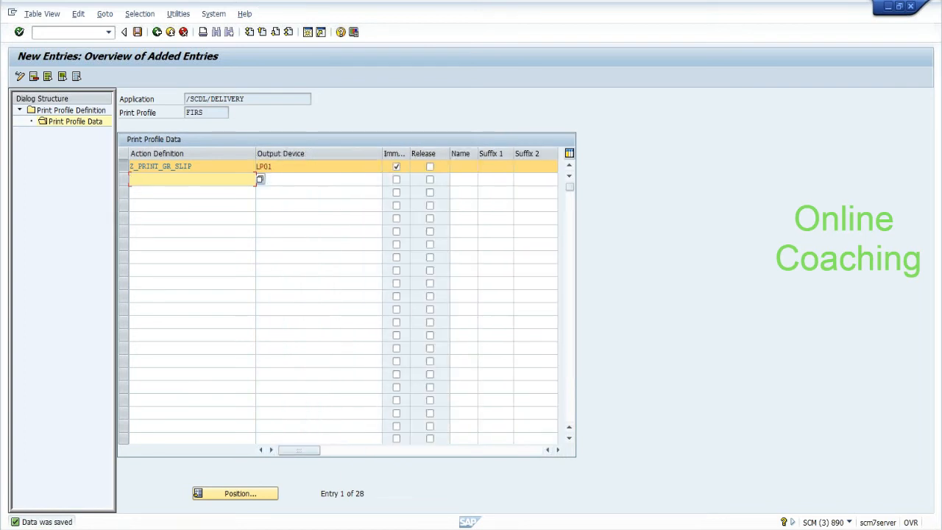
{"action": "left_click", "coordinate": [296, 167]}
{"action": "left_click", "coordinate": [157, 33]}
{"action": "left_click", "coordinate": [157, 32]}
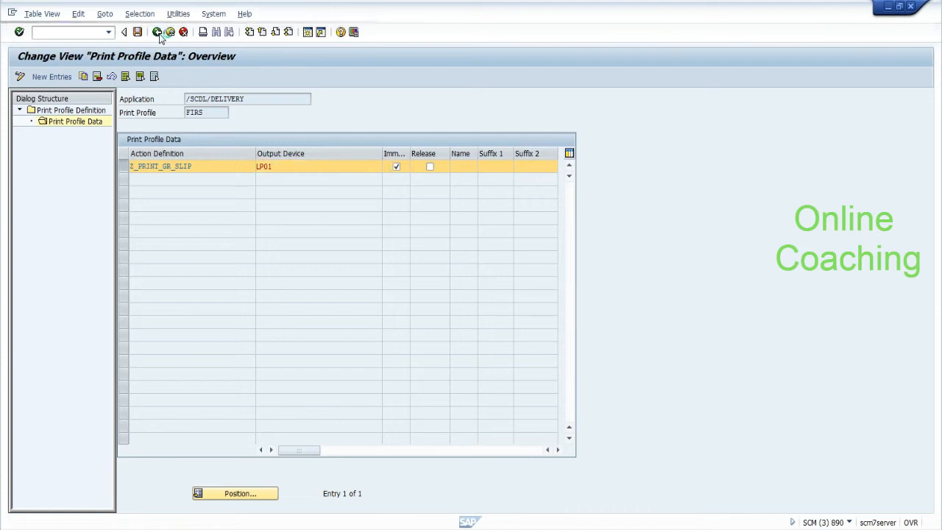
{"action": "left_click", "coordinate": [157, 33]}
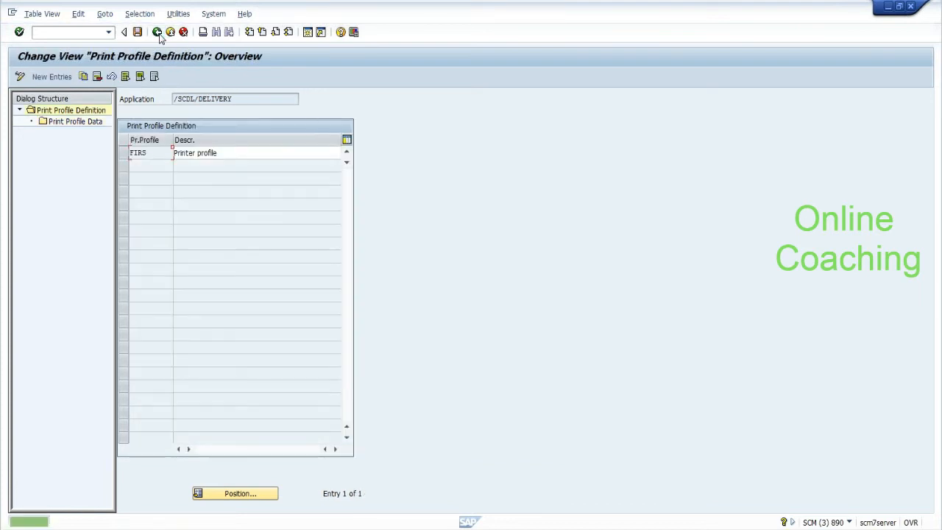
Step: Open the empty Access Sequence of goods receipt print profile determination, then enter /nsppf
{"action": "left_click", "coordinate": [157, 32]}
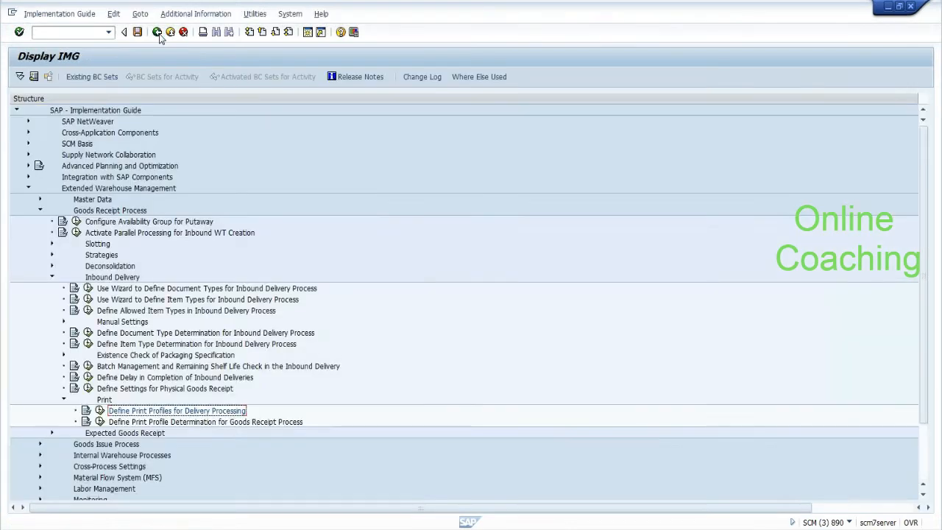
{"action": "left_click", "coordinate": [100, 422]}
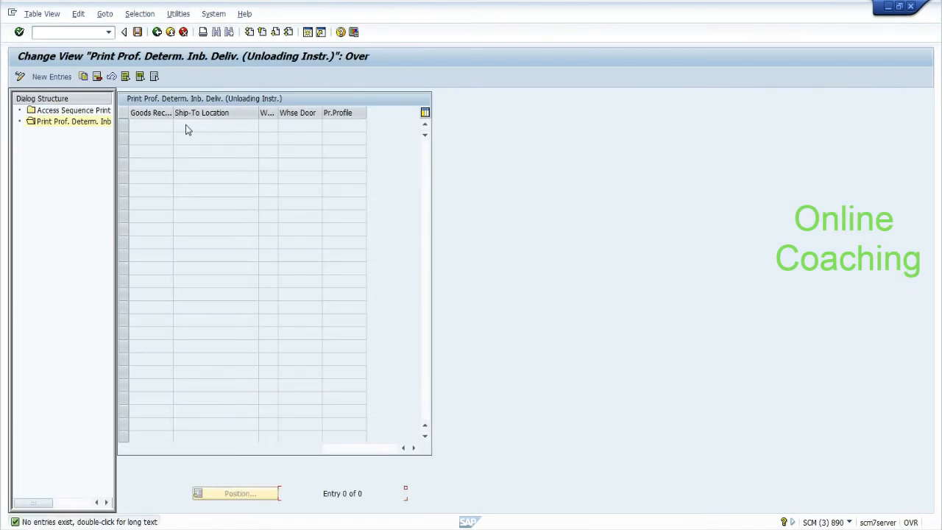
{"action": "left_click", "coordinate": [100, 111]}
{"action": "double_click", "coordinate": [100, 111]}
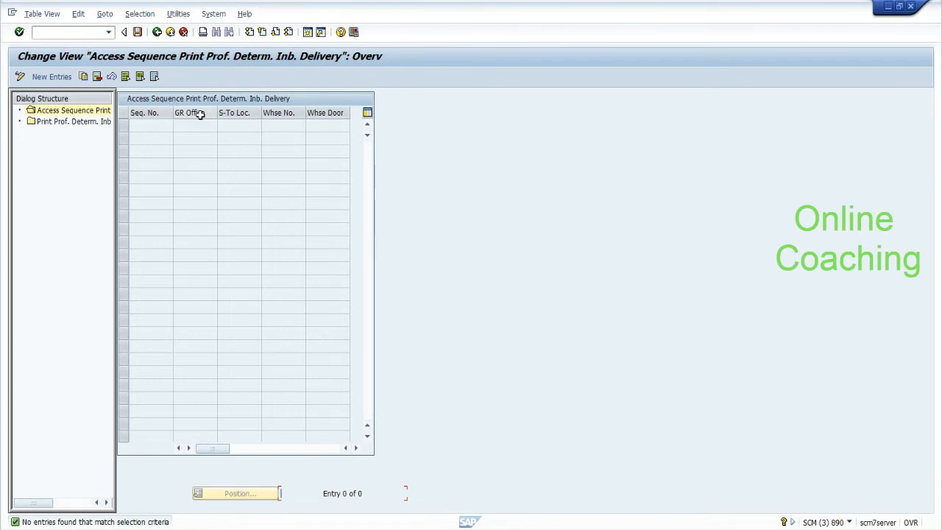
{"action": "left_click", "coordinate": [99, 32]}
{"action": "type", "text": "/nsppfp"}
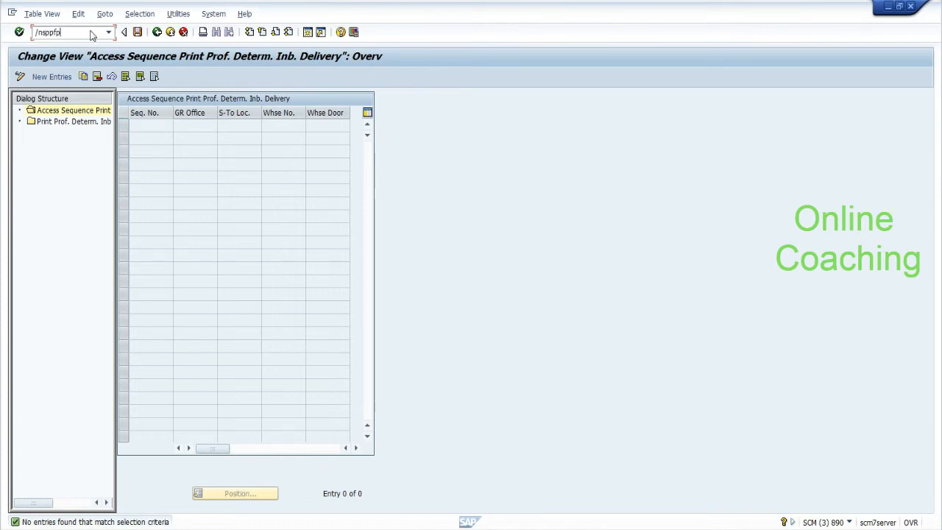
Step: In SPPFP, select action definition Z_PRINT_GR_SLIP and reprocess its output row
{"action": "key", "text": "Return"}
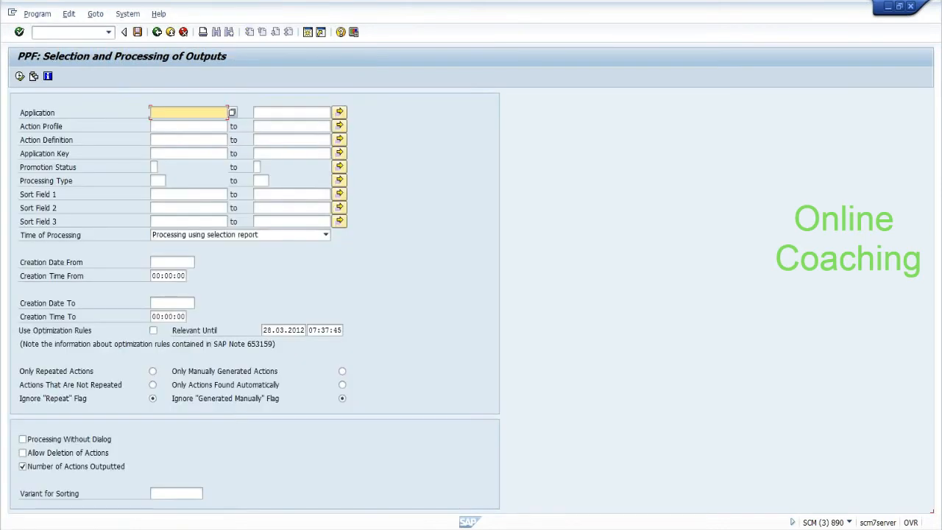
{"action": "left_click", "coordinate": [176, 140]}
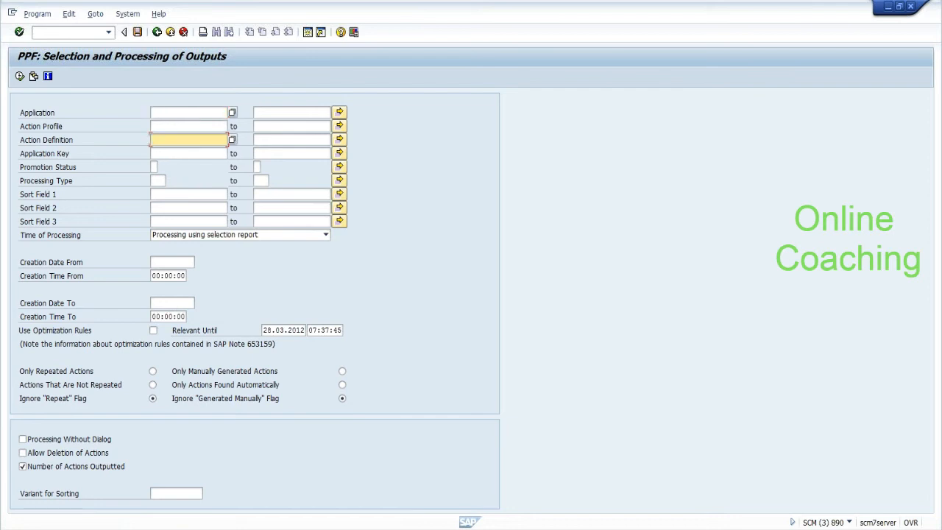
{"action": "type", "text": "Z"}
{"action": "key", "text": "Down"}
{"action": "key", "text": "Return"}
{"action": "left_click", "coordinate": [20, 76]}
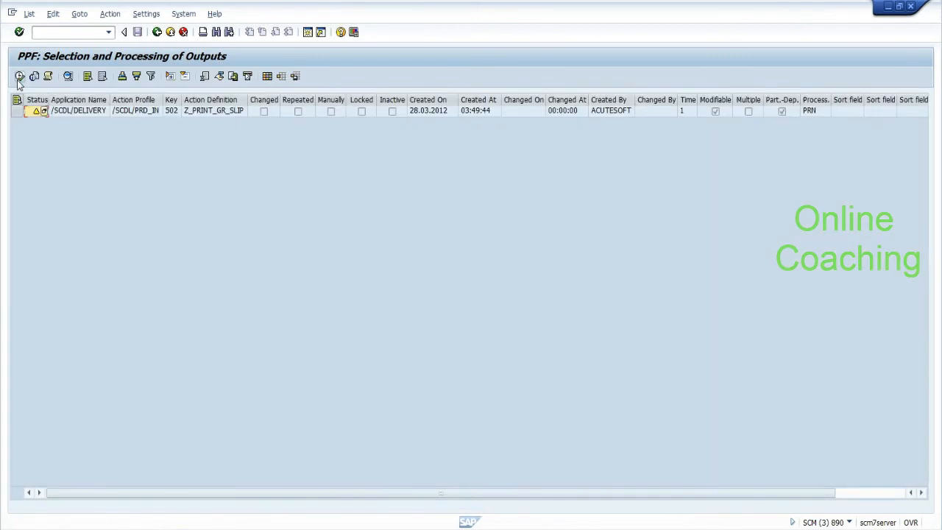
{"action": "left_click", "coordinate": [17, 111]}
{"action": "left_click", "coordinate": [20, 77]}
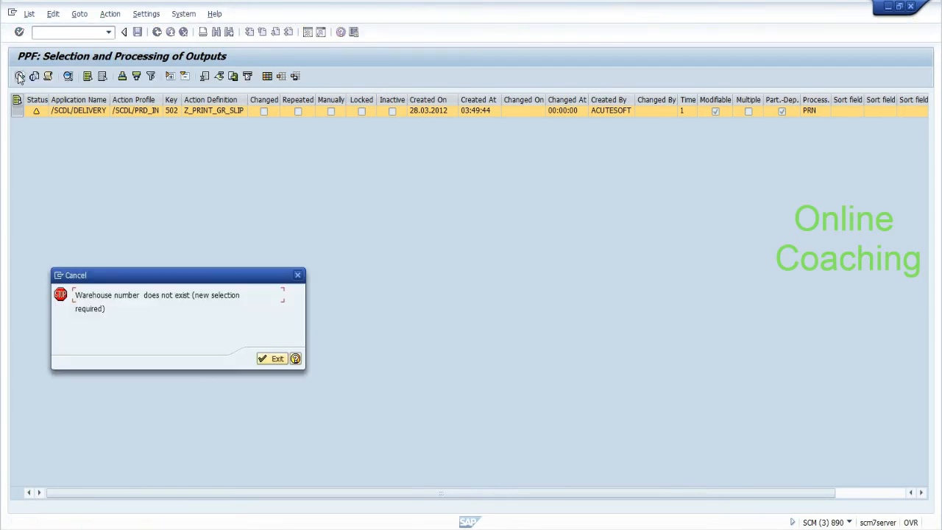
Step: Read the error's long text, noting message number L3080, then exit the error
{"action": "left_click", "coordinate": [295, 358]}
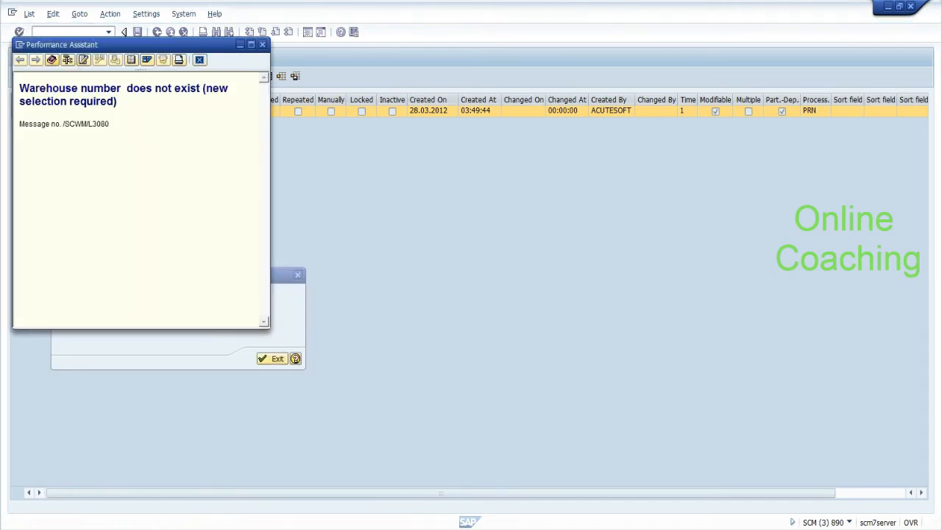
{"action": "left_click_drag", "start_coordinate": [89, 124], "coordinate": [110, 125]}
{"action": "left_click", "coordinate": [265, 44]}
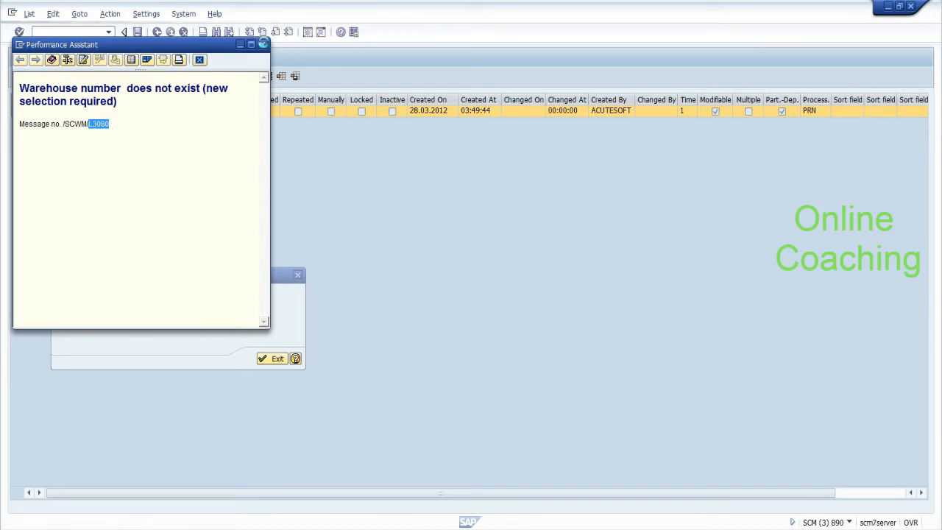
{"action": "left_click", "coordinate": [274, 358]}
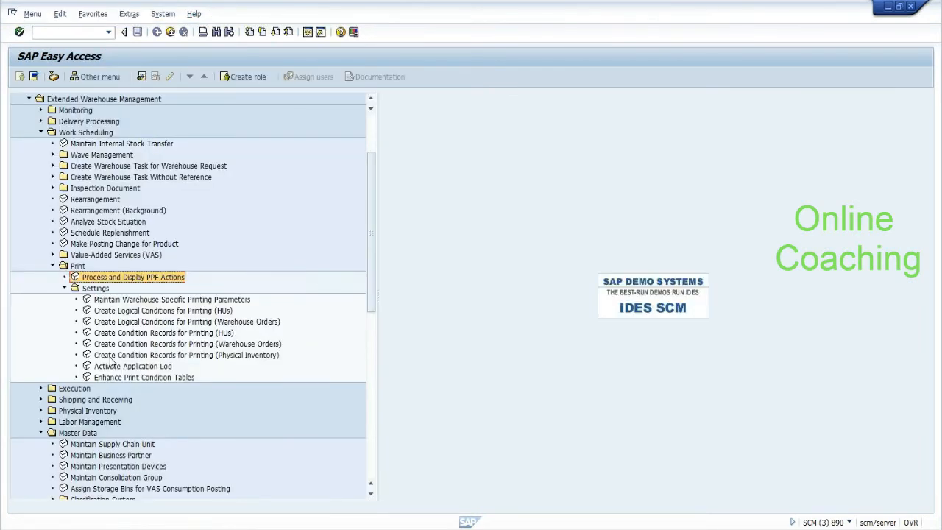
Step: List the Z_PRINT_GR_SLIP action and process its row with /h debugging switched on
{"action": "double_click", "coordinate": [109, 277]}
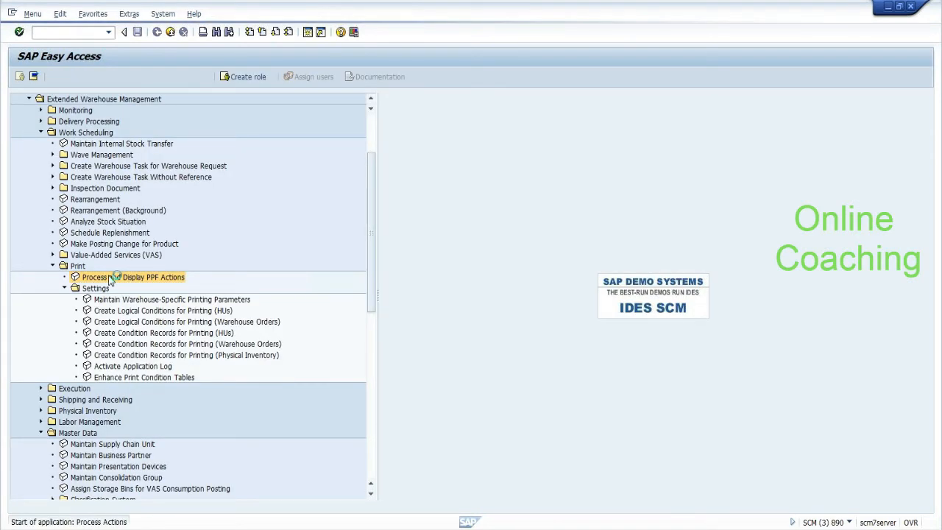
{"action": "left_click", "coordinate": [188, 140]}
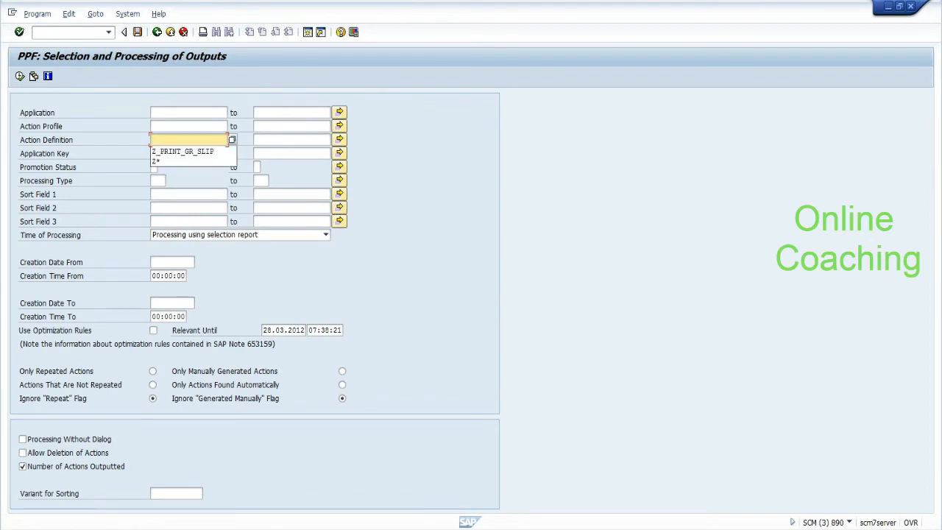
{"action": "left_click", "coordinate": [182, 151]}
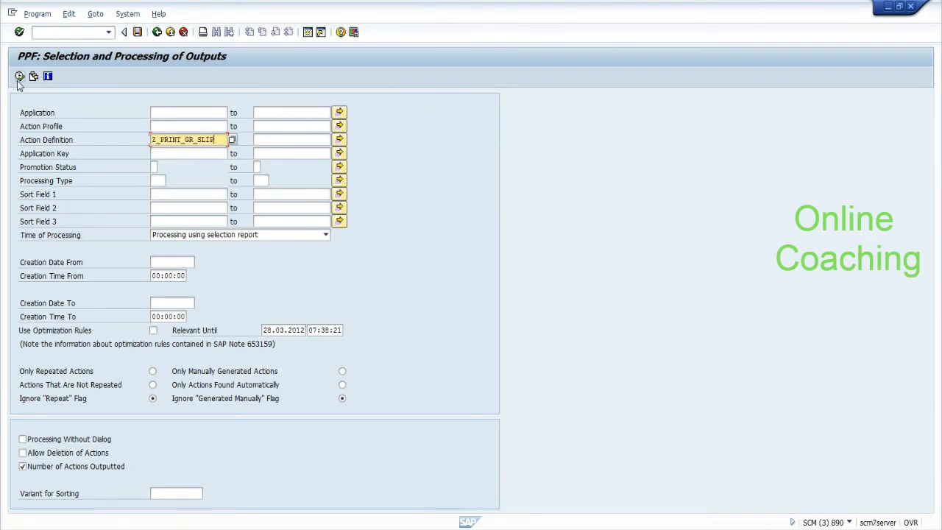
{"action": "left_click", "coordinate": [19, 76]}
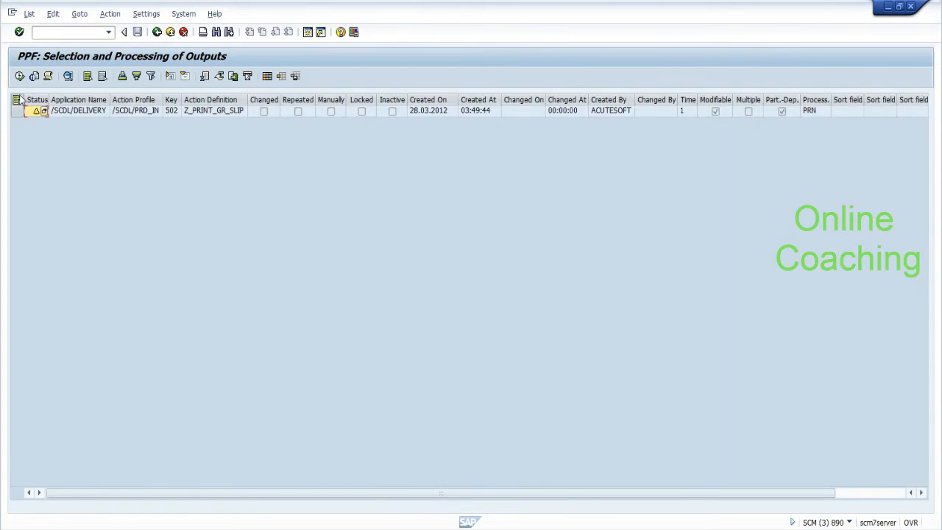
{"action": "left_click", "coordinate": [16, 110]}
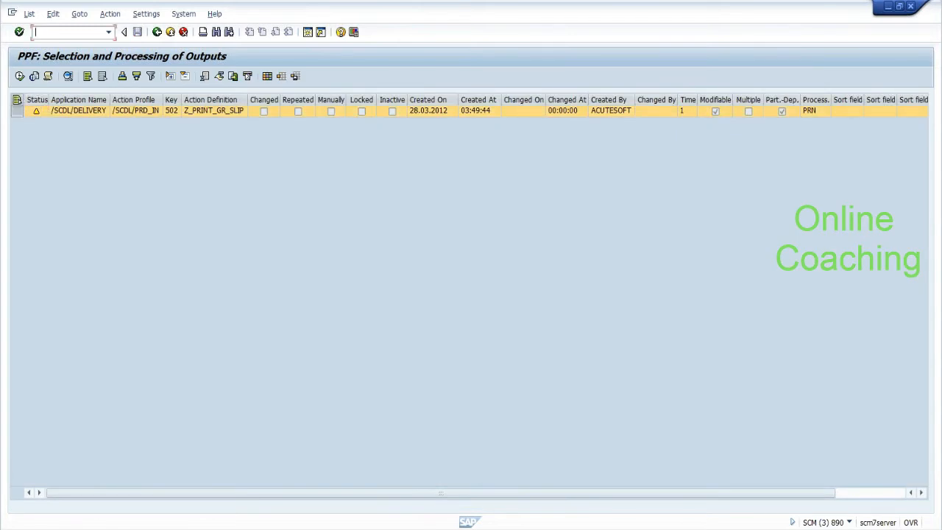
{"action": "left_click", "coordinate": [65, 33]}
{"action": "type", "text": "/h"}
{"action": "key", "text": "Return"}
{"action": "left_click", "coordinate": [19, 76]}
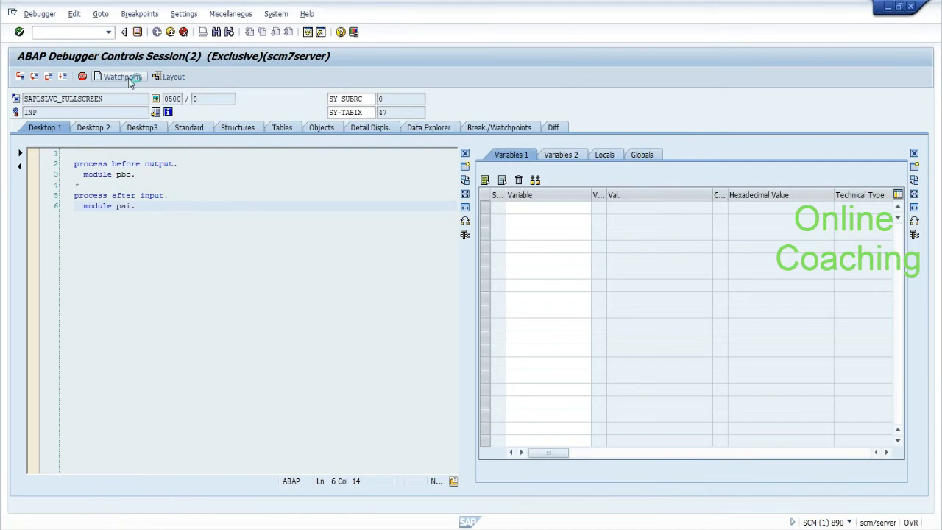
Step: Create a watchpoint on SY-MSGNO with condition = '080' and continue program execution
{"action": "left_click", "coordinate": [129, 79]}
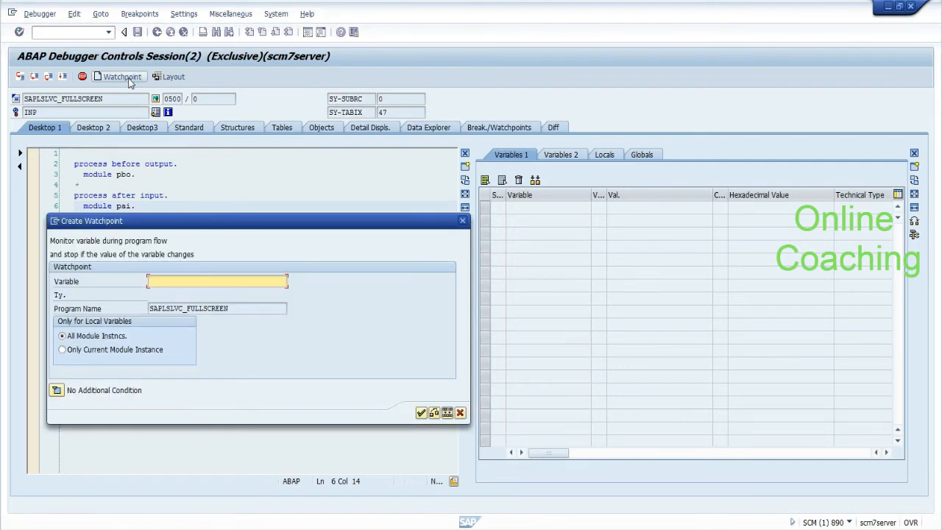
{"action": "type", "text": "s"}
{"action": "left_click", "coordinate": [170, 292]}
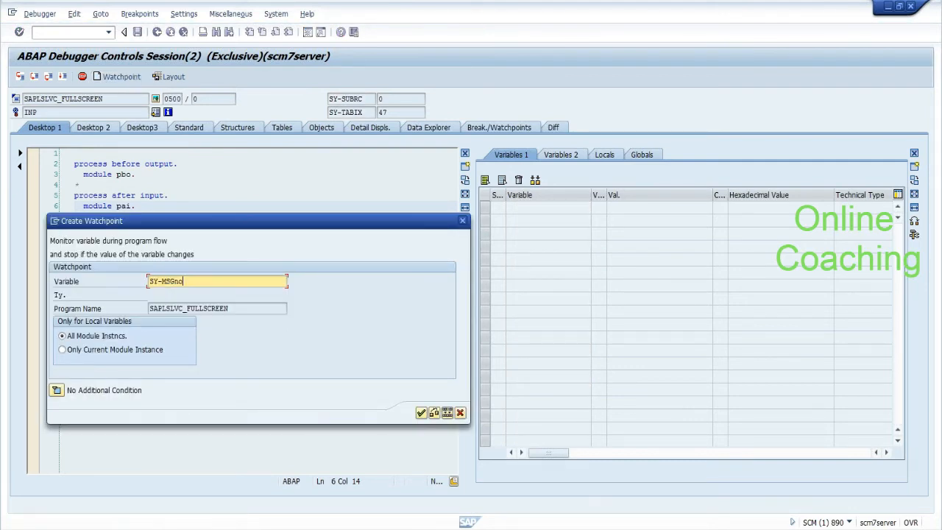
{"action": "left_click", "coordinate": [56, 390]}
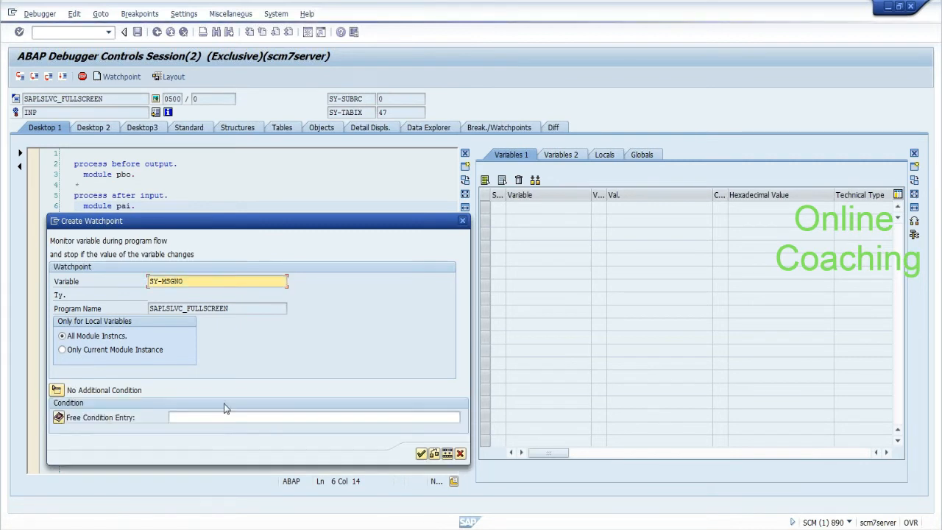
{"action": "left_click", "coordinate": [224, 417]}
{"action": "type", "text": "s="}
{"action": "key", "text": "BackSpace"}
{"action": "key", "text": "BackSpace"}
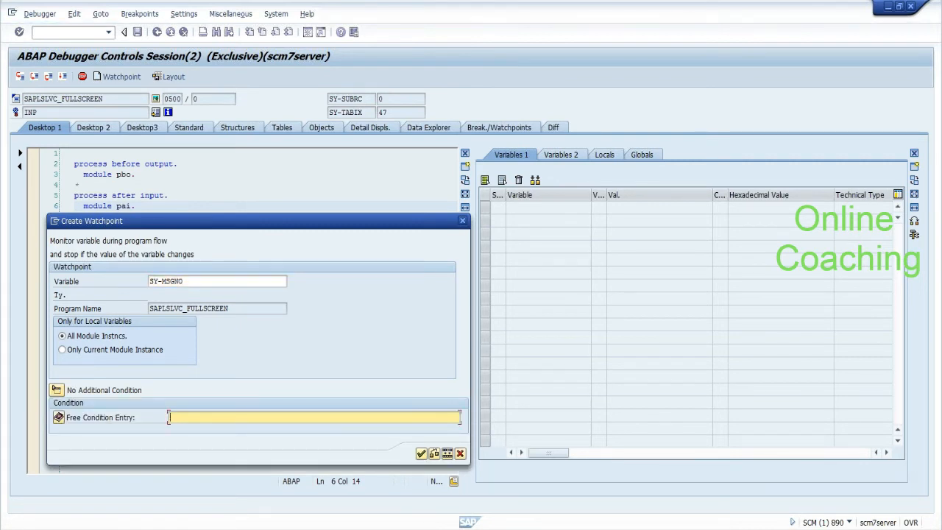
{"action": "type", "text": "= '"}
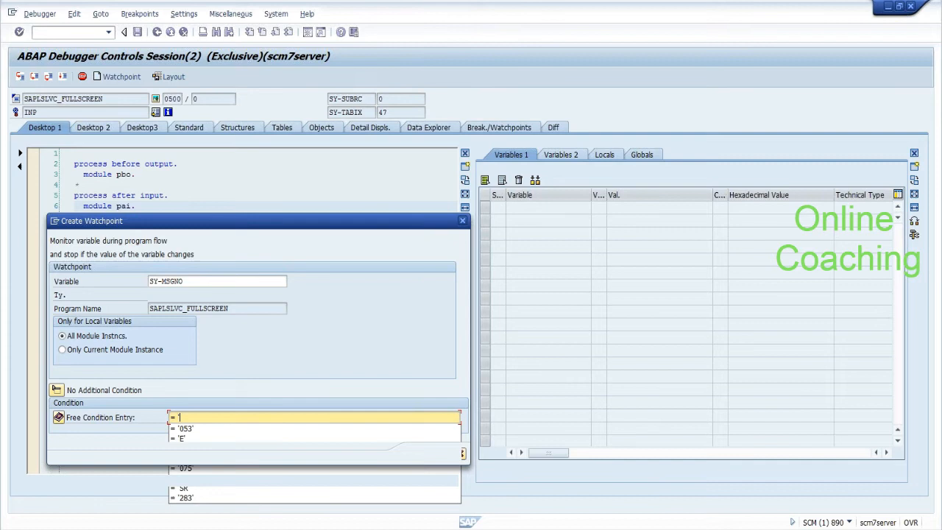
{"action": "type", "text": "080"}
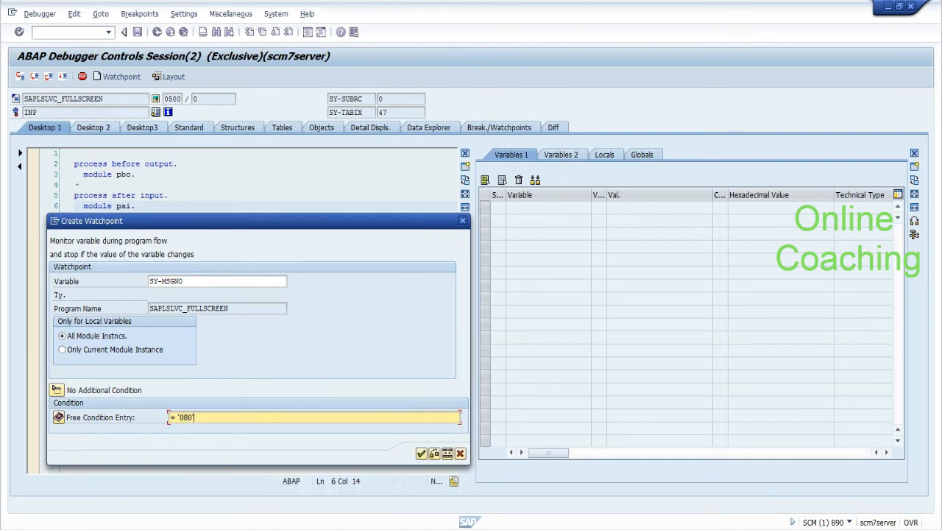
{"action": "type", "text": "'"}
{"action": "left_click", "coordinate": [421, 454]}
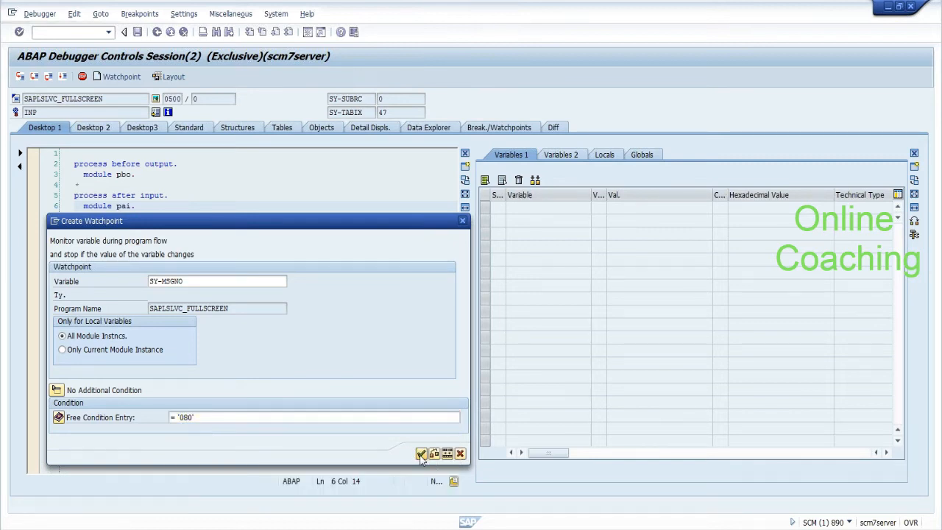
{"action": "left_click", "coordinate": [62, 77]}
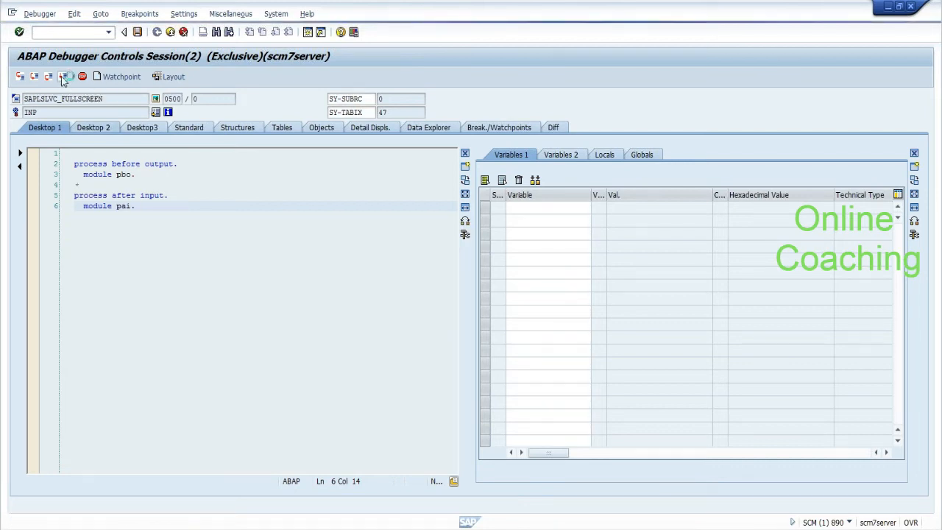
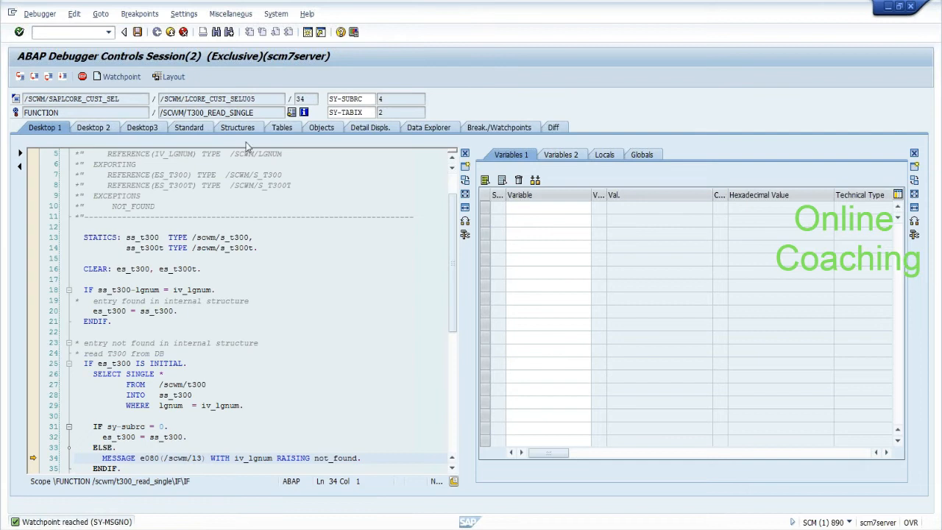
Step: Copy the current function module name and add IV_LGNUM to the variables list
{"action": "left_click_drag", "start_coordinate": [254, 113], "coordinate": [162, 113]}
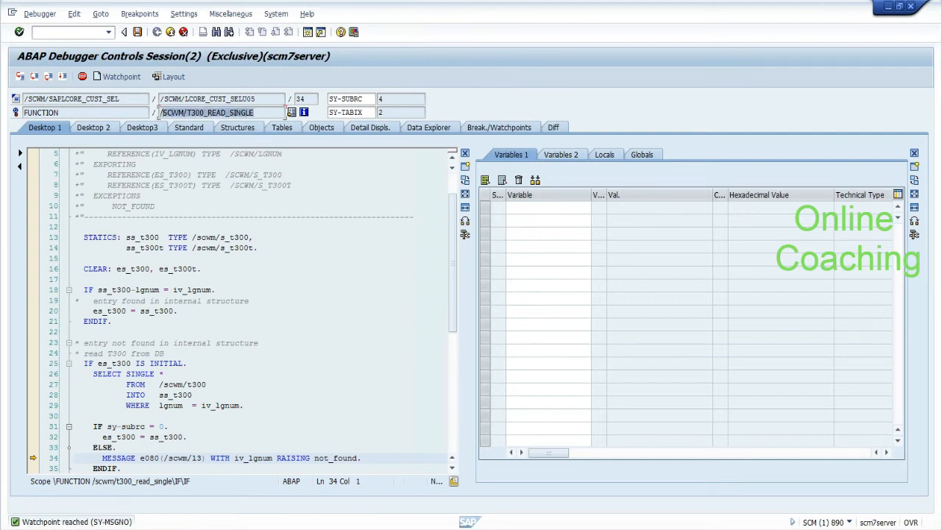
{"action": "key", "text": "ctrl+c"}
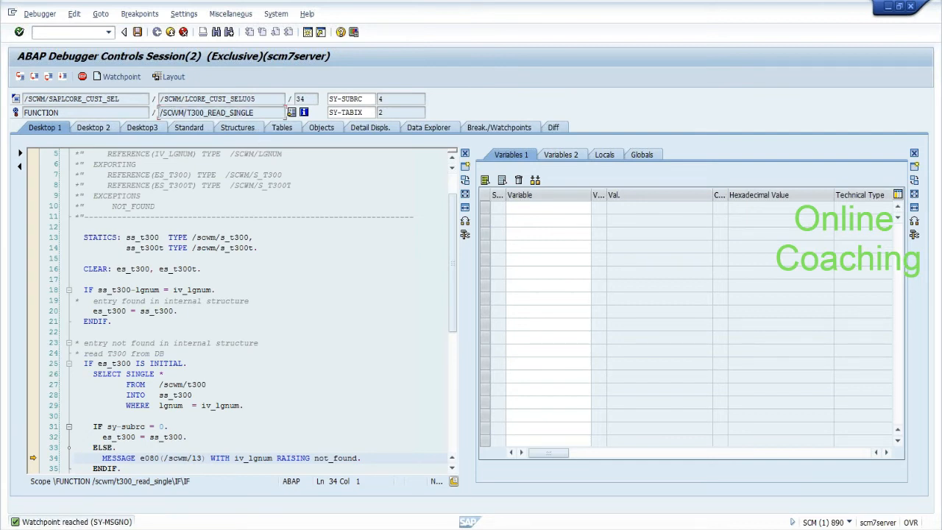
{"action": "double_click", "coordinate": [194, 289]}
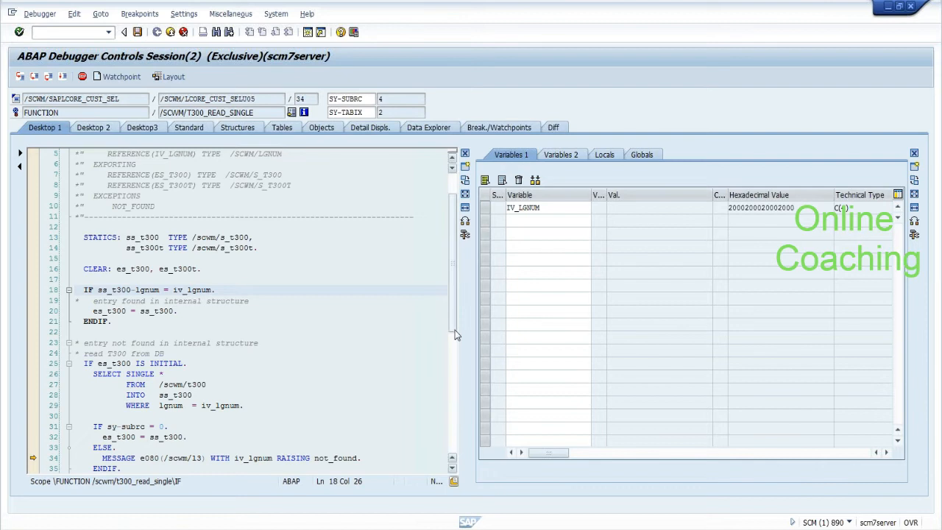
Step: Show the ABAP call stack and inspect the TO_INIT_NEW and T340D_READ_SINGLE caller entries
{"action": "scroll", "coordinate": [199, 294], "scroll_direction": "up", "scroll_amount": 2}
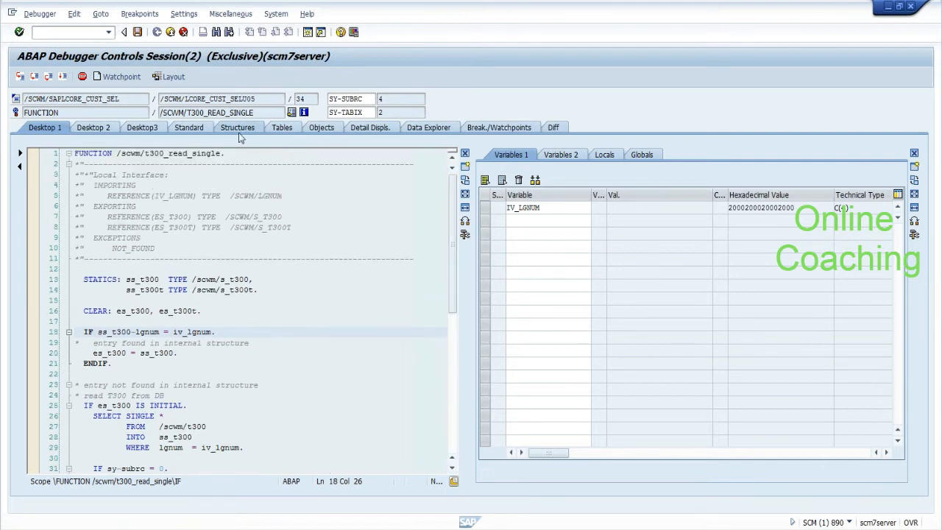
{"action": "left_click", "coordinate": [193, 129]}
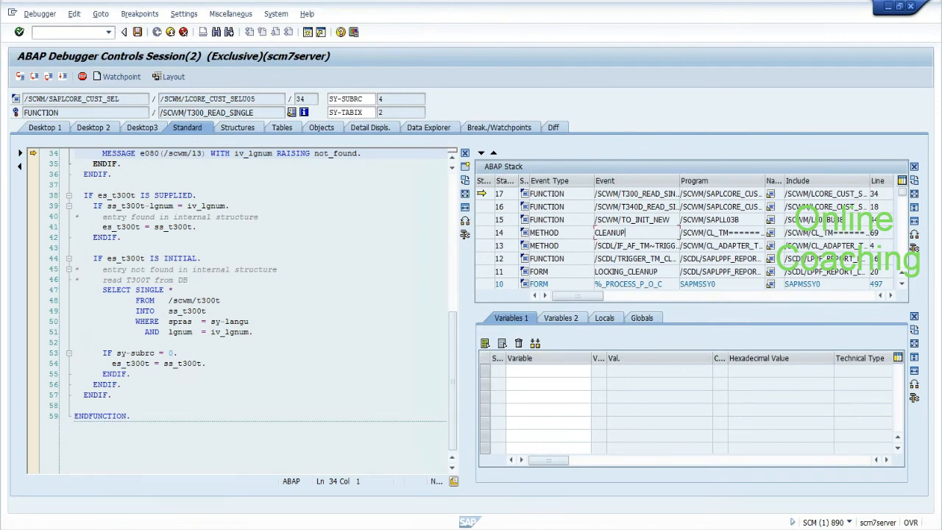
{"action": "left_click_drag", "start_coordinate": [678, 185], "coordinate": [761, 185]}
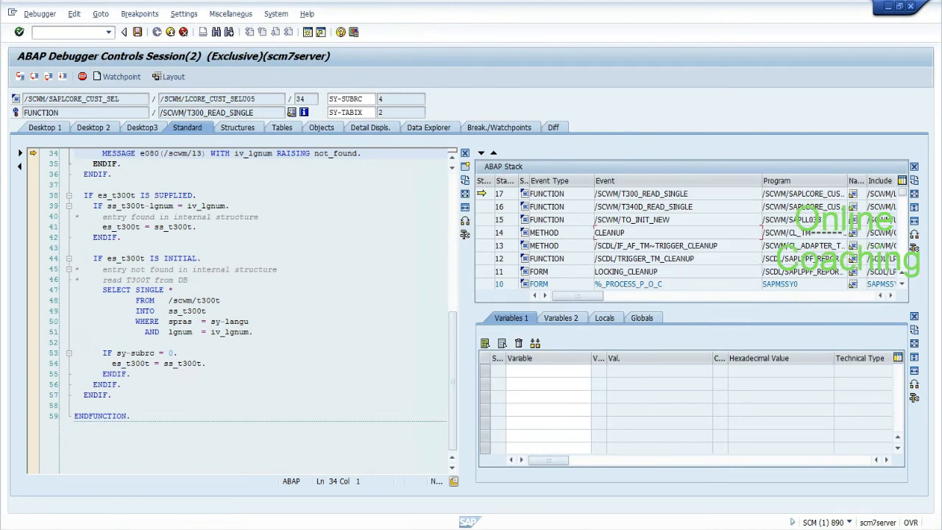
{"action": "left_click_drag", "start_coordinate": [670, 245], "coordinate": [719, 245]}
{"action": "left_click", "coordinate": [719, 246]}
{"action": "left_click_drag", "start_coordinate": [671, 220], "coordinate": [595, 219]}
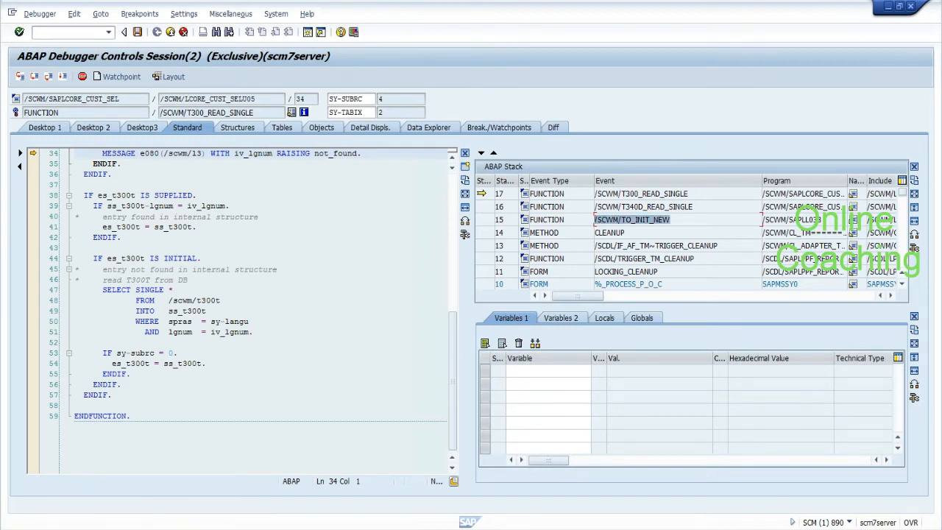
{"action": "left_click", "coordinate": [595, 219]}
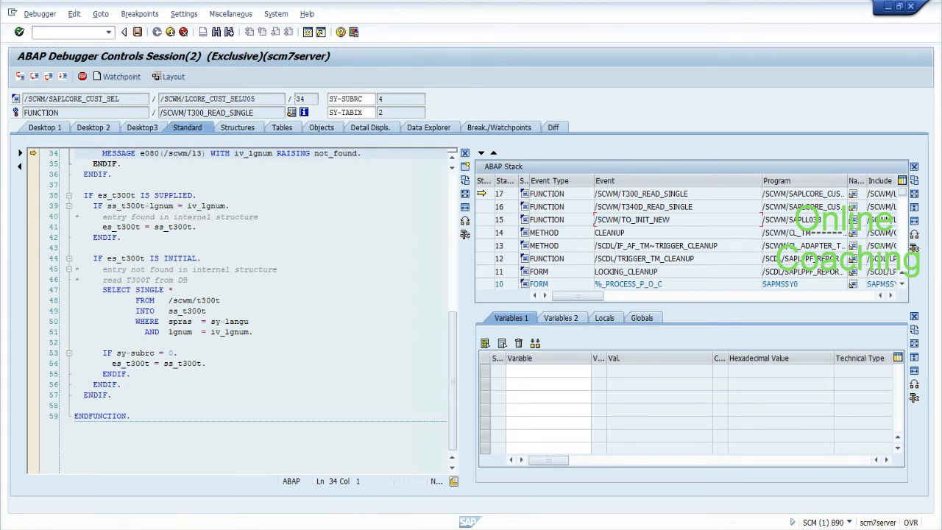
{"action": "left_click_drag", "start_coordinate": [693, 206], "coordinate": [604, 207]}
{"action": "left_click", "coordinate": [603, 207]}
Step: Add ES_T300 to the variables and view its fields, with MANDT and LGNUM empty
{"action": "left_click", "coordinate": [452, 163]}
{"action": "scroll", "coordinate": [451, 163], "scroll_direction": "up", "scroll_amount": 5}
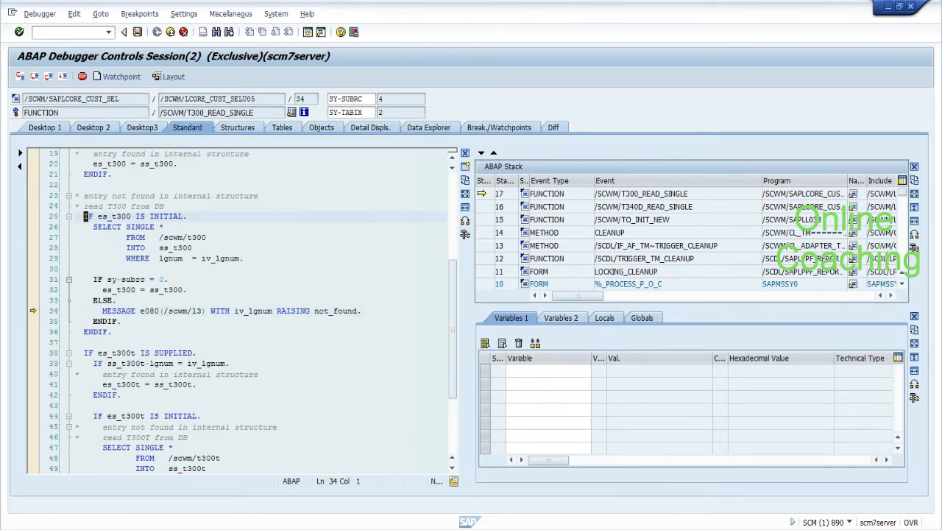
{"action": "left_click", "coordinate": [123, 217]}
{"action": "double_click", "coordinate": [123, 217]}
{"action": "left_click", "coordinate": [526, 372]}
{"action": "double_click", "coordinate": [525, 372]}
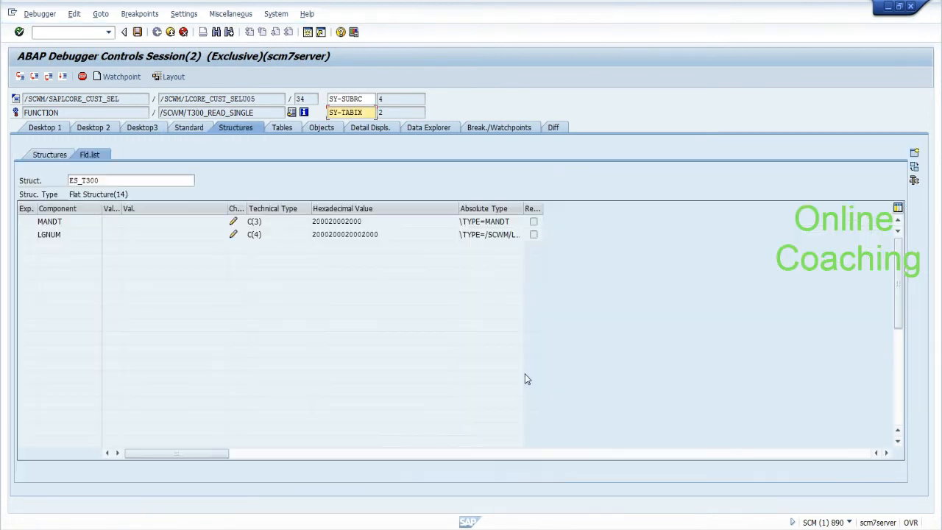
{"action": "left_click", "coordinate": [42, 129]}
{"action": "left_click", "coordinate": [39, 14]}
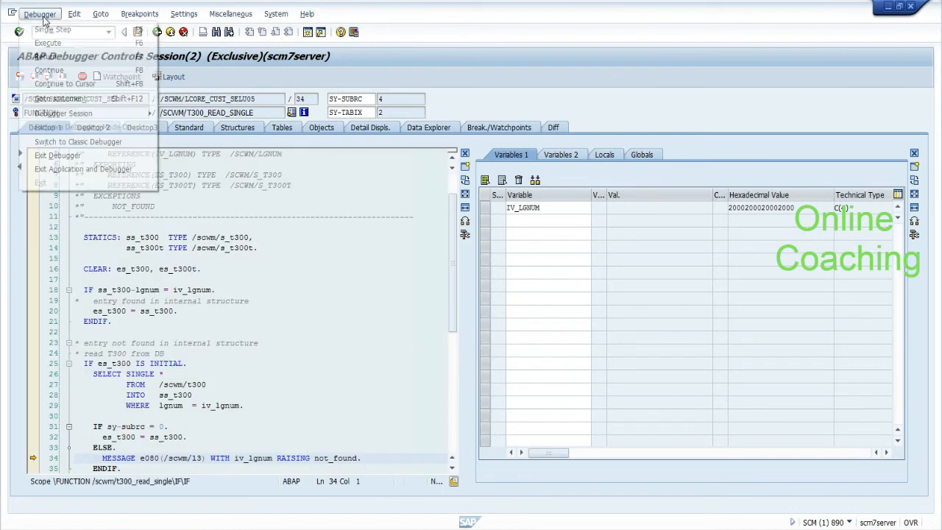
Step: Jump execution back to the CLEAR statement on line 16 and set SS_T300-LGNUM to EHYD
{"action": "left_click", "coordinate": [51, 100]}
{"action": "left_click", "coordinate": [83, 268]}
{"action": "left_click", "coordinate": [34, 15]}
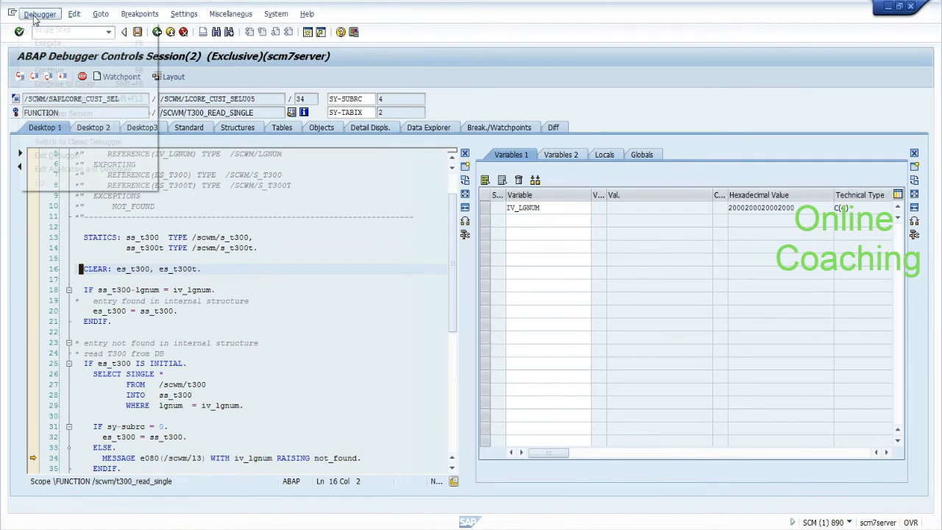
{"action": "left_click", "coordinate": [51, 99]}
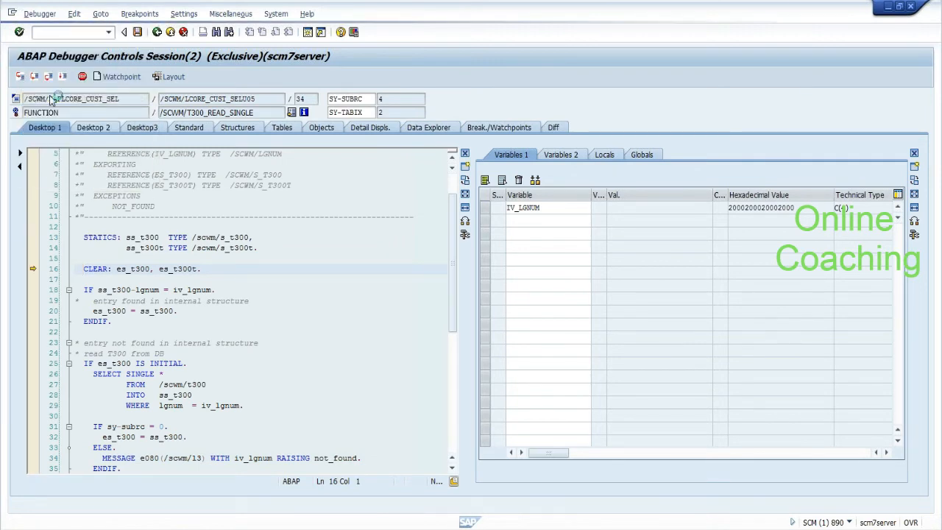
{"action": "double_click", "coordinate": [150, 290]}
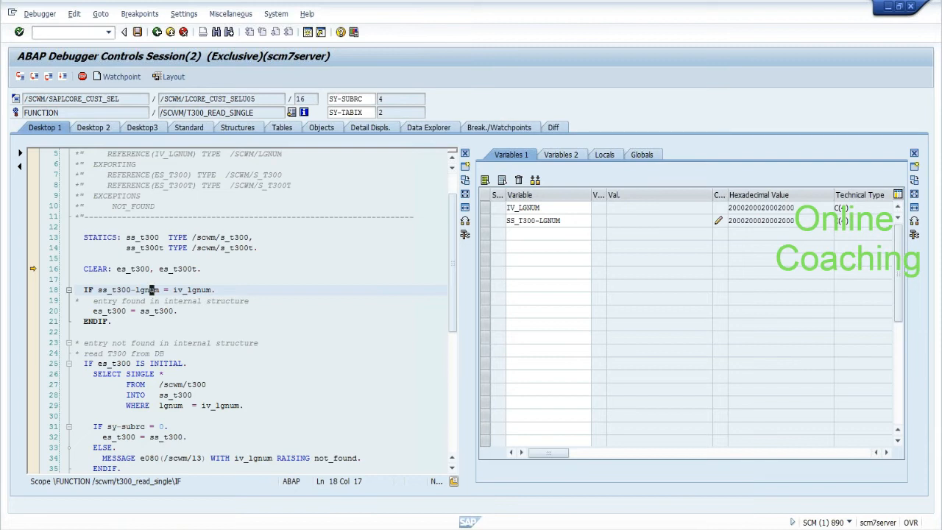
{"action": "left_click", "coordinate": [199, 290]}
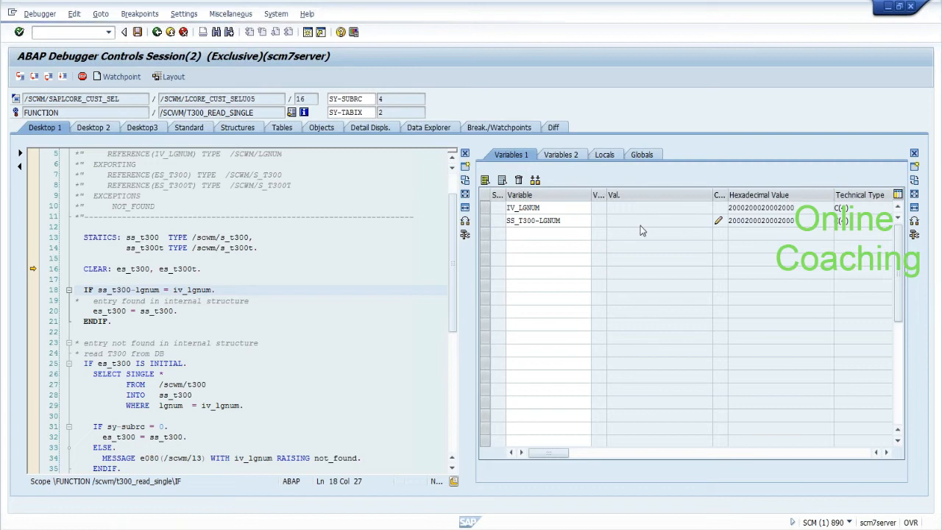
{"action": "left_click", "coordinate": [718, 221]}
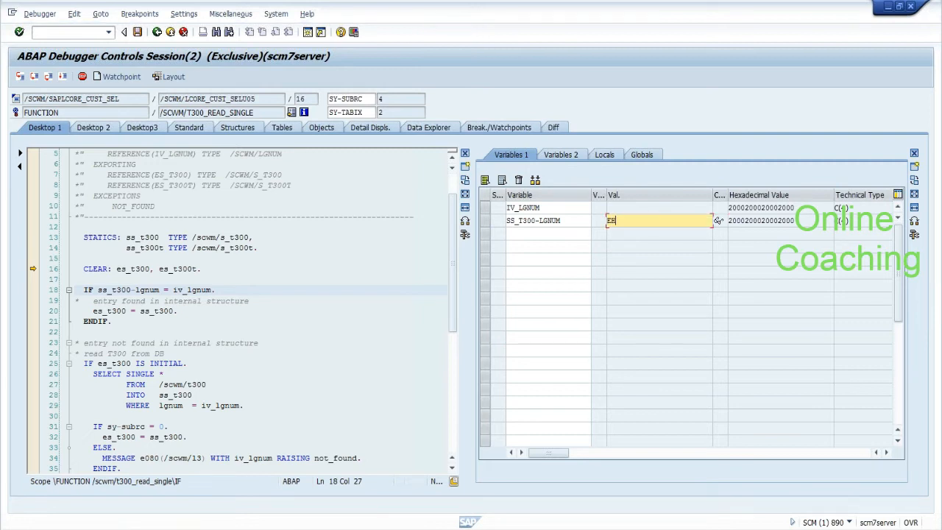
{"action": "key", "text": "Return"}
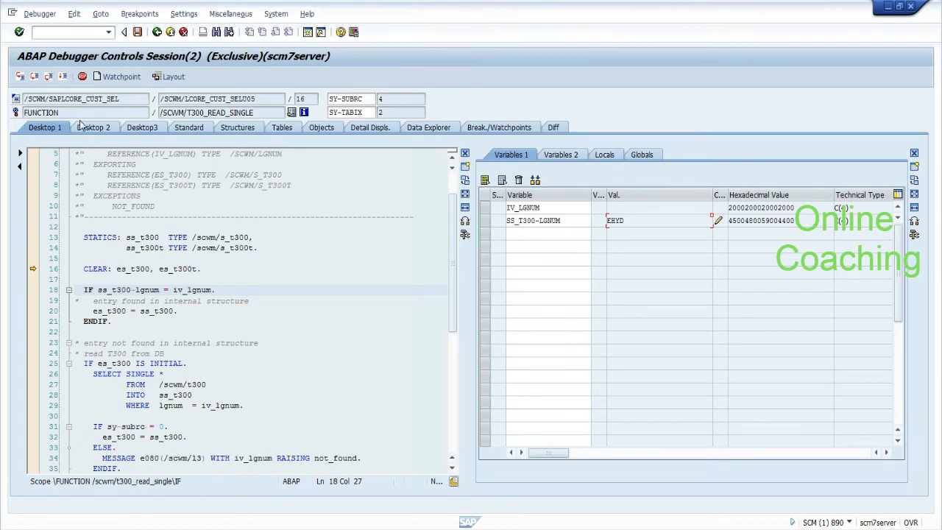
Step: Step past the SELECT SINGLE to line 31 and overwrite SY-SUBRC from 4 to 0
{"action": "left_click", "coordinate": [34, 76]}
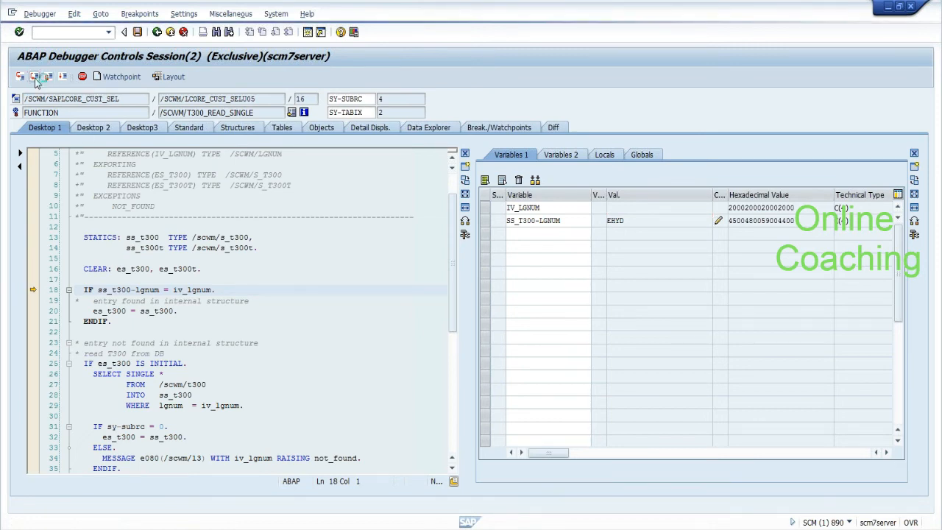
{"action": "left_click", "coordinate": [34, 78]}
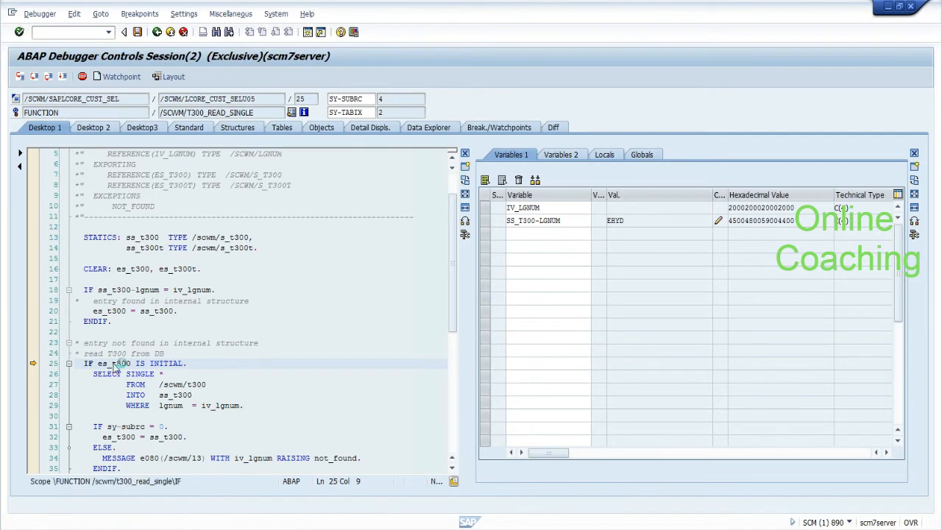
{"action": "left_click", "coordinate": [216, 406]}
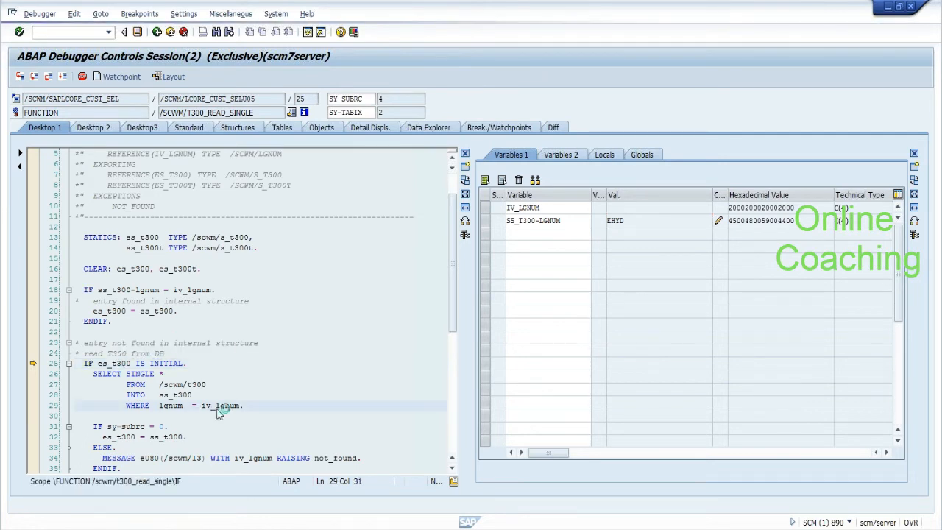
{"action": "left_click", "coordinate": [34, 77]}
{"action": "left_click", "coordinate": [34, 76]}
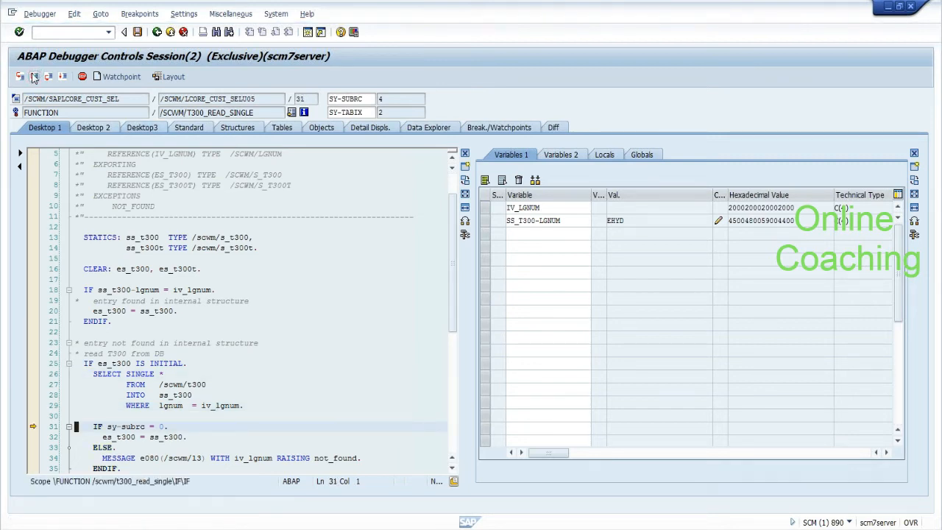
{"action": "left_click", "coordinate": [128, 427]}
{"action": "double_click", "coordinate": [127, 427]}
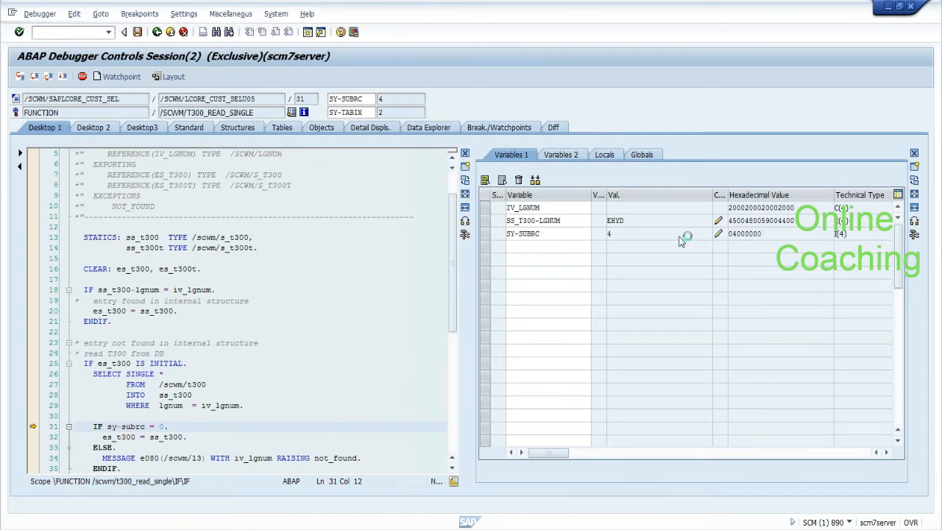
{"action": "left_click", "coordinate": [718, 233]}
{"action": "key", "text": "BackSpace"}
{"action": "type", "text": "0"}
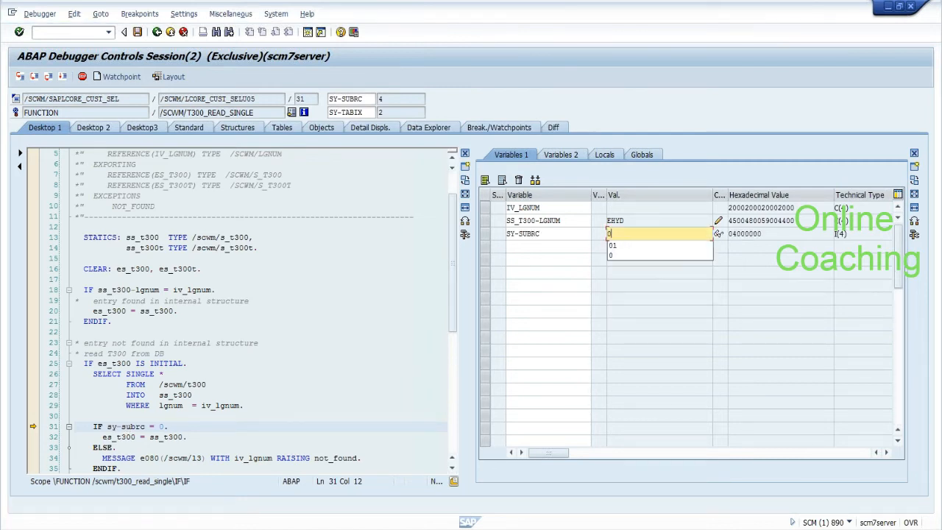
{"action": "key", "text": "Return"}
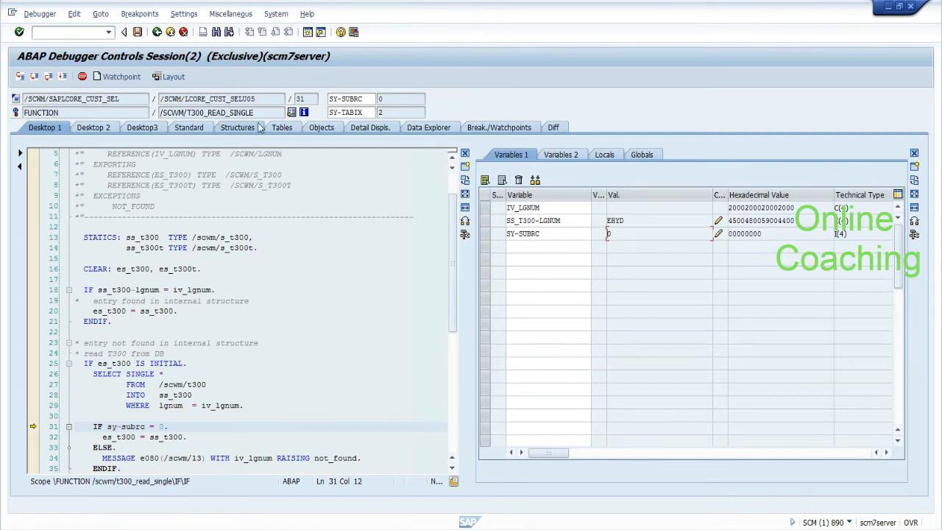
{"action": "left_click", "coordinate": [196, 128]}
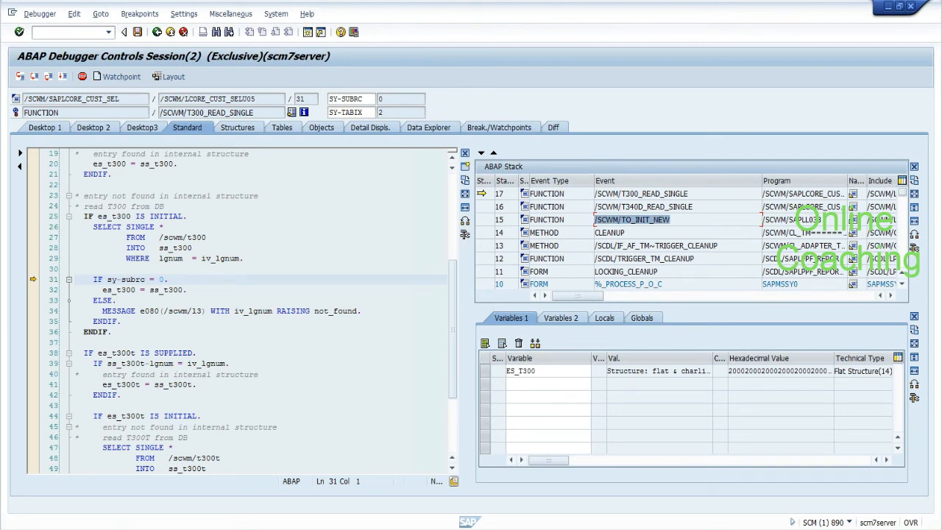
Step: Open the calling code in /SCWM/TO_INIT_NEW from stack row 15
{"action": "left_click", "coordinate": [595, 219]}
{"action": "key", "text": "shift+Home"}
{"action": "left_click", "coordinate": [595, 219]}
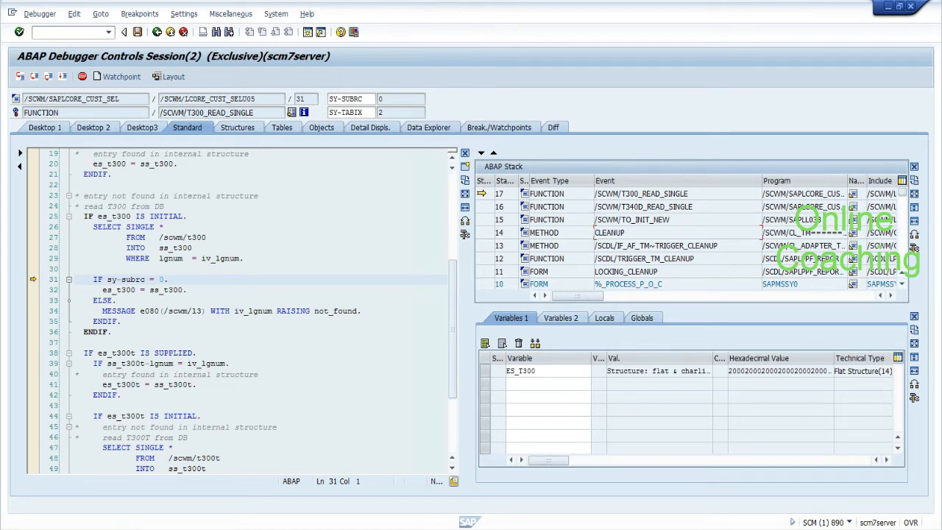
{"action": "left_click_drag", "start_coordinate": [612, 220], "coordinate": [594, 219]}
{"action": "left_click", "coordinate": [595, 219]}
{"action": "left_click", "coordinate": [484, 219]}
{"action": "double_click", "coordinate": [490, 219]}
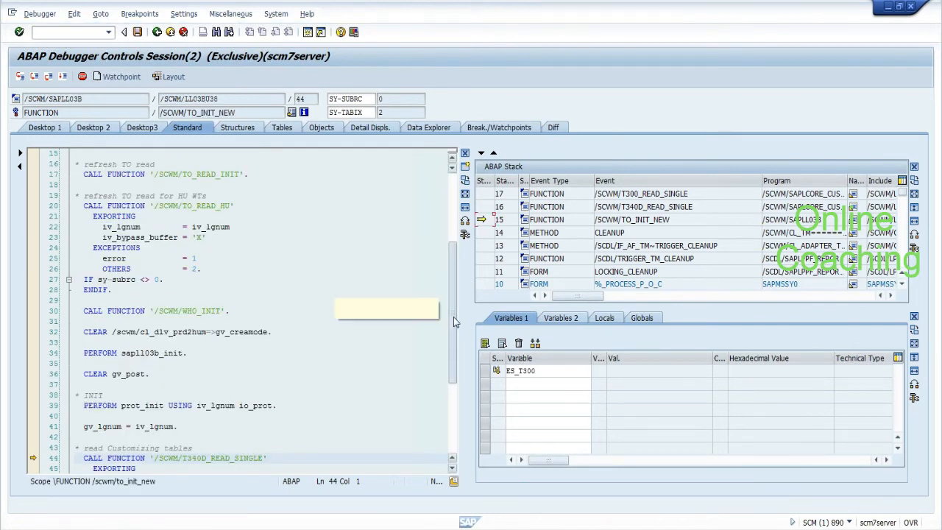
Step: Add IV_LGNUM to the variables list and inspect the row 13 stack entry
{"action": "scroll", "coordinate": [454, 316], "scroll_direction": "up", "scroll_amount": 1}
{"action": "left_click_drag", "start_coordinate": [453, 309], "coordinate": [448, 236]}
{"action": "double_click", "coordinate": [217, 374]}
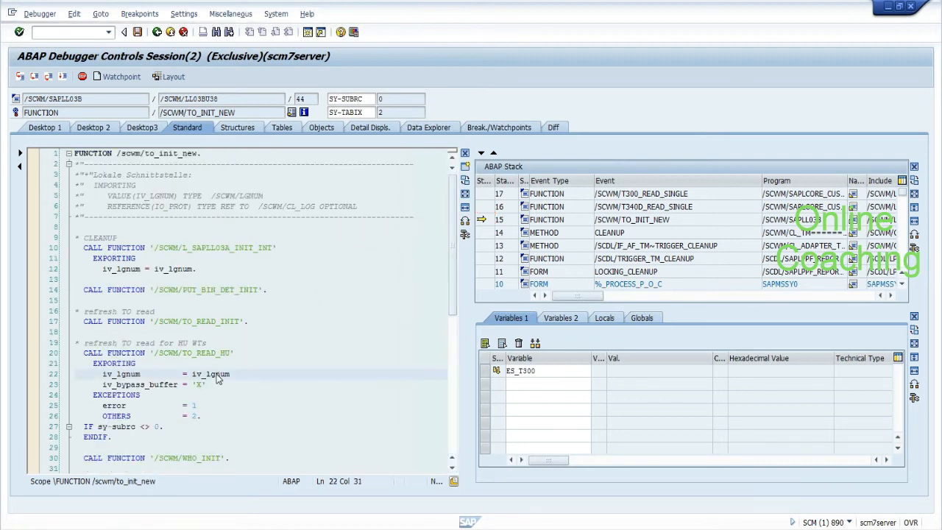
{"action": "left_click_drag", "start_coordinate": [542, 383], "coordinate": [507, 384]}
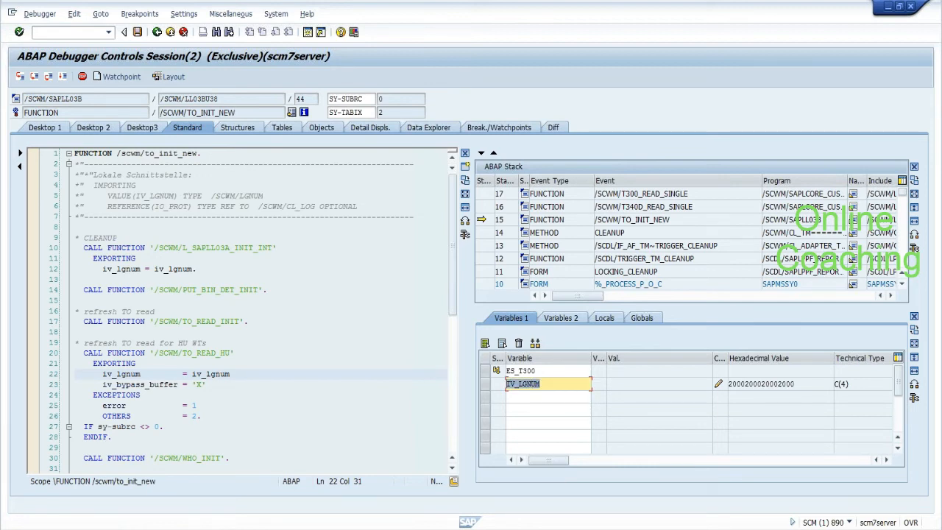
{"action": "left_click", "coordinate": [506, 384]}
{"action": "double_click", "coordinate": [725, 250]}
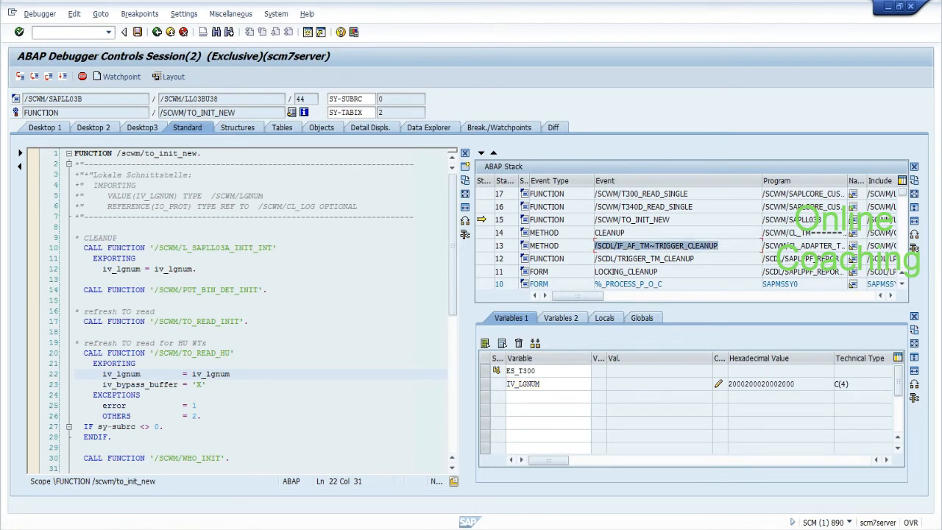
{"action": "left_click", "coordinate": [596, 246]}
{"action": "left_click_drag", "start_coordinate": [453, 236], "coordinate": [452, 354]}
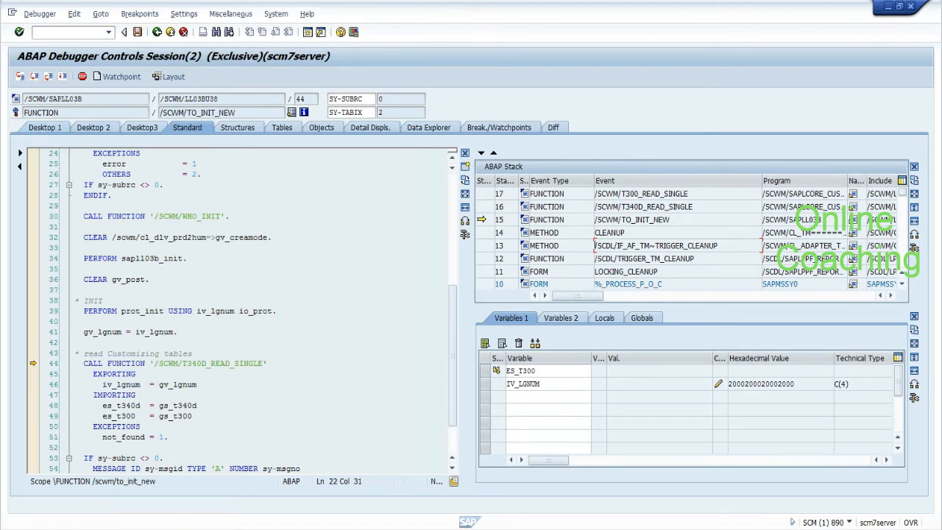
Step: Add GV_LGNUM to the variables and change its value to EHYD
{"action": "double_click", "coordinate": [184, 384]}
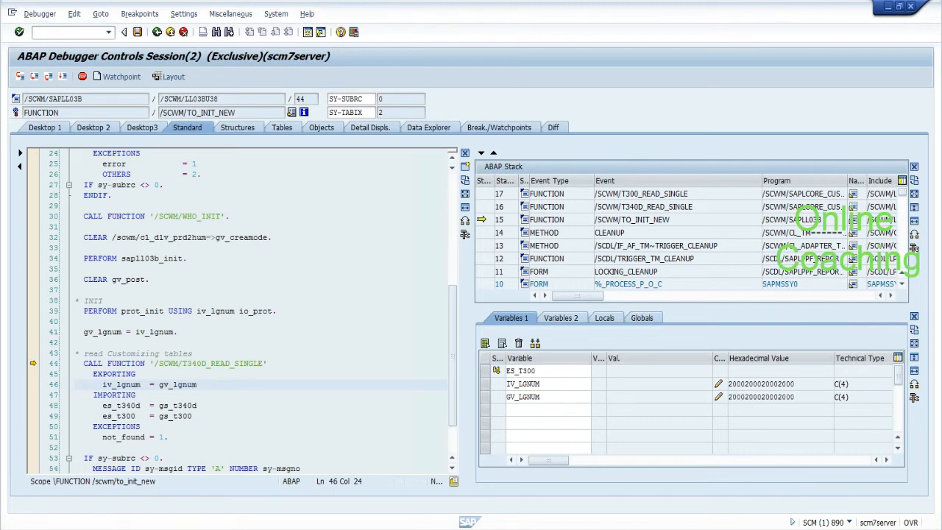
{"action": "left_click", "coordinate": [718, 397]}
{"action": "type", "text": "EHYD"}
{"action": "key", "text": "Return"}
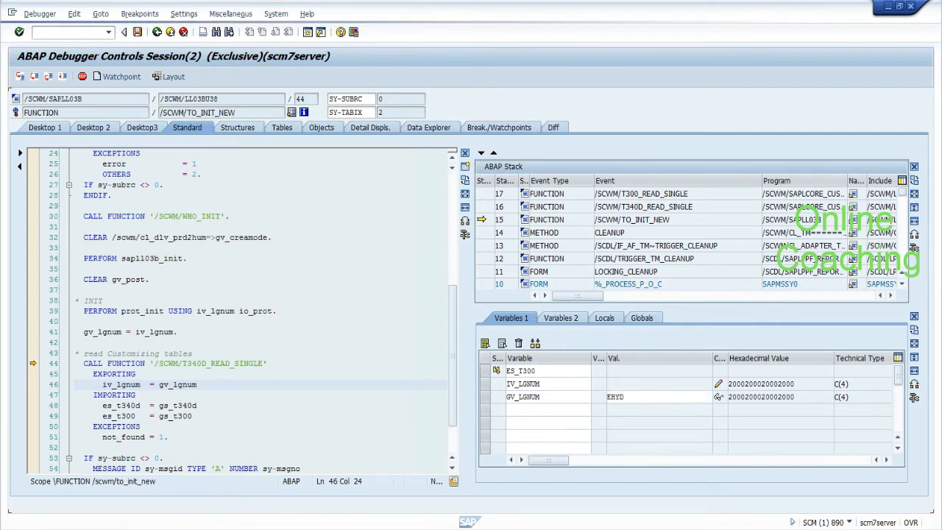
Step: Resume execution at line 46 via Goto Statement and let the program continue
{"action": "left_click_drag", "start_coordinate": [160, 385], "coordinate": [199, 385]}
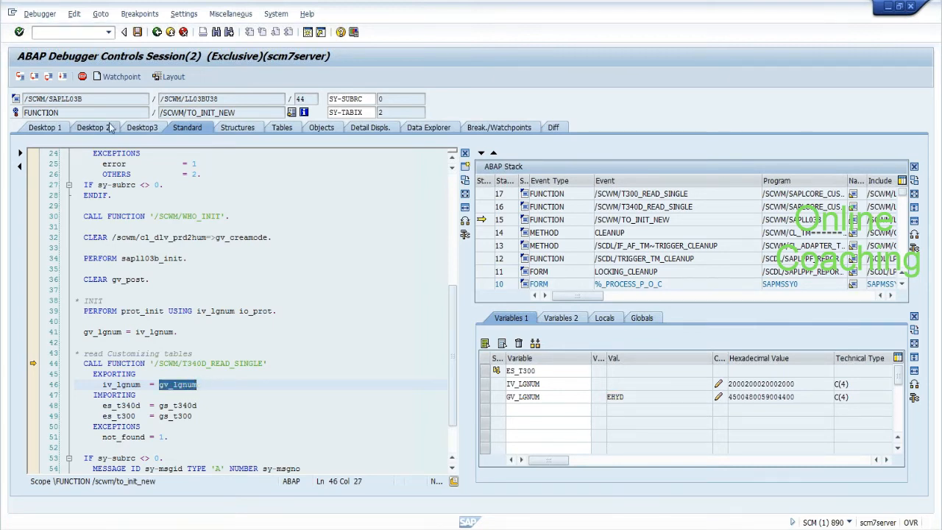
{"action": "left_click", "coordinate": [40, 13]}
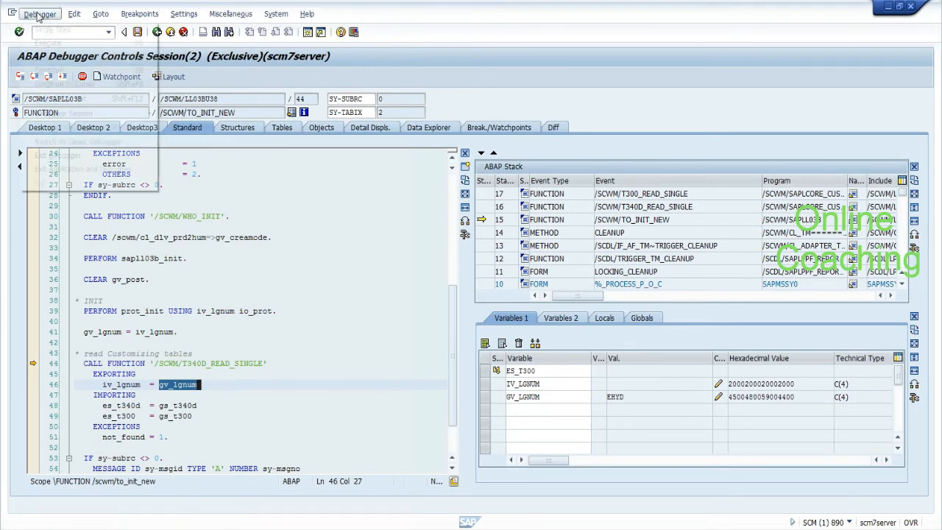
{"action": "left_click", "coordinate": [44, 100]}
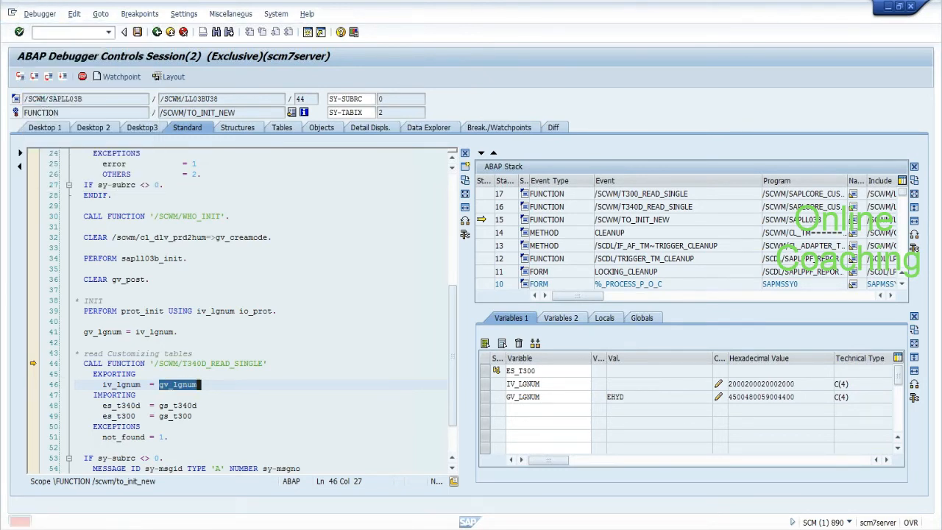
{"action": "left_click", "coordinate": [62, 78]}
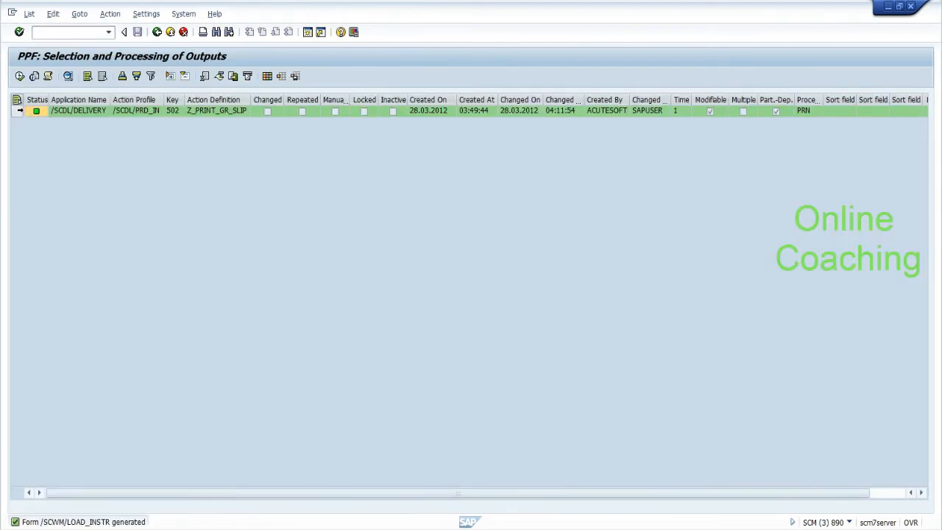
Step: Check the Z_PRINT_GR_SLIP output row's status, then add a dashed separator line to the notes
{"action": "left_click", "coordinate": [19, 111]}
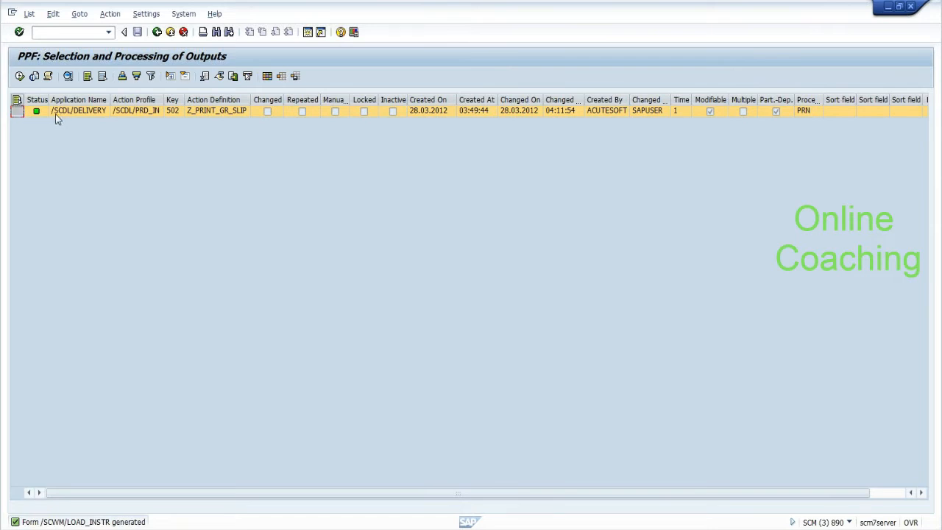
{"action": "mouse_move", "coordinate": [35, 112]}
{"action": "key", "text": "alt+Tab"}
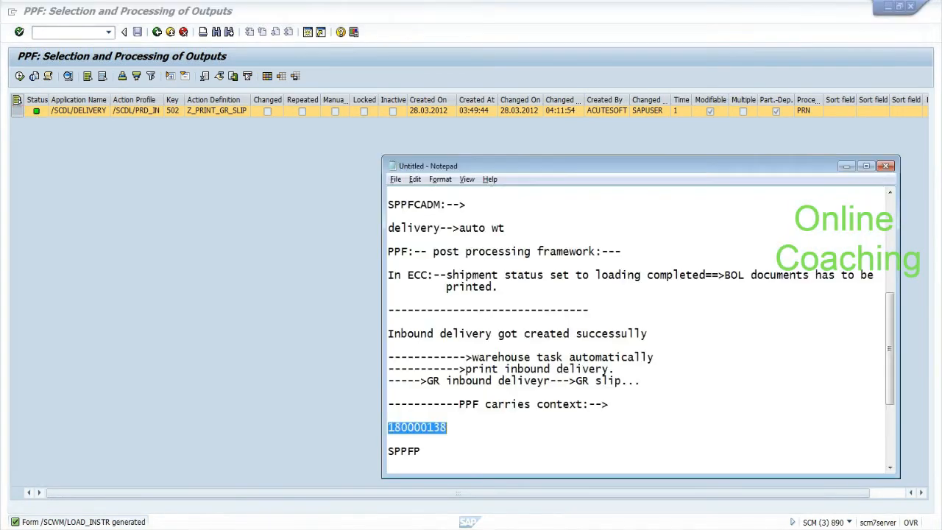
{"action": "scroll", "coordinate": [887, 351], "scroll_direction": "down", "scroll_amount": 4}
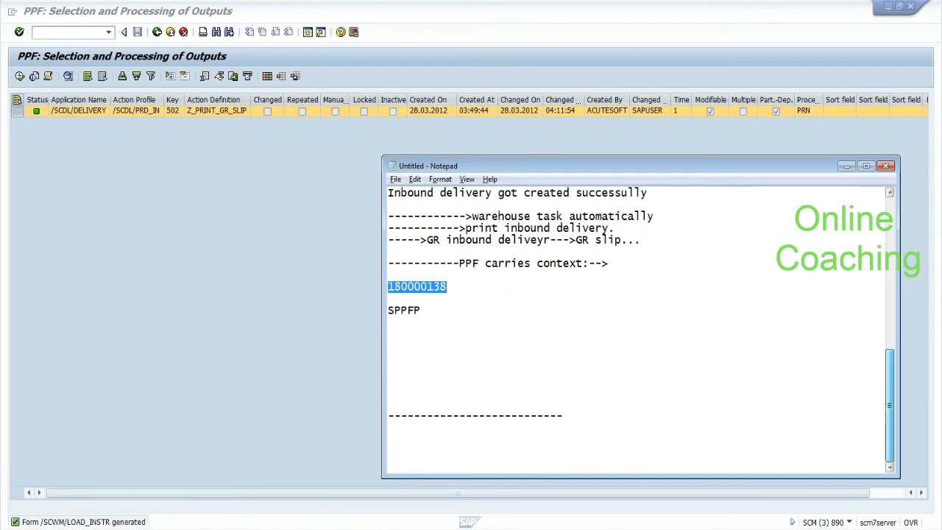
{"action": "left_click", "coordinate": [441, 333]}
{"action": "type", "text": "--------------------------------------------------"}
{"action": "key", "text": "Return"}
{"action": "key", "text": "Return"}
Step: Note that SPPFCADM creates/adjusts actions and SPPFP processes PPF actions manually
{"action": "type", "text": "SP"}
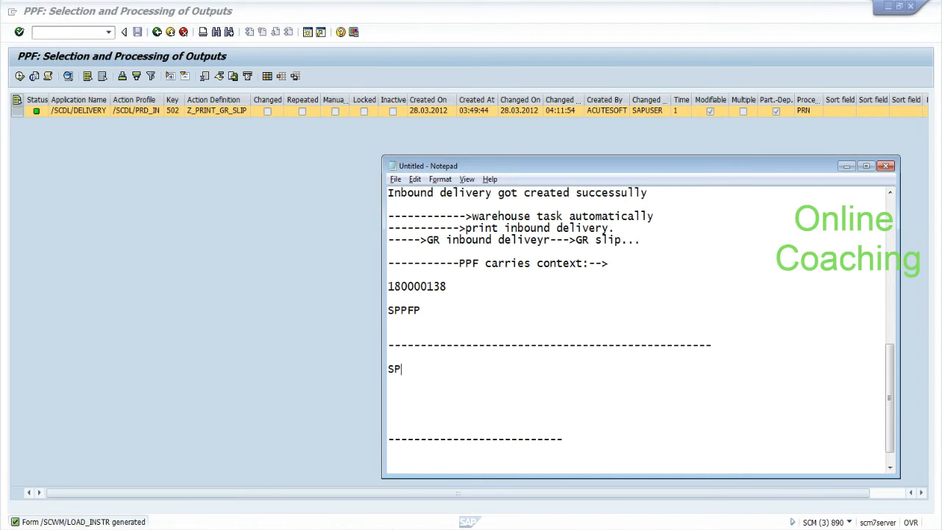
{"action": "type", "text": "PFCADM :-- Admin where w"}
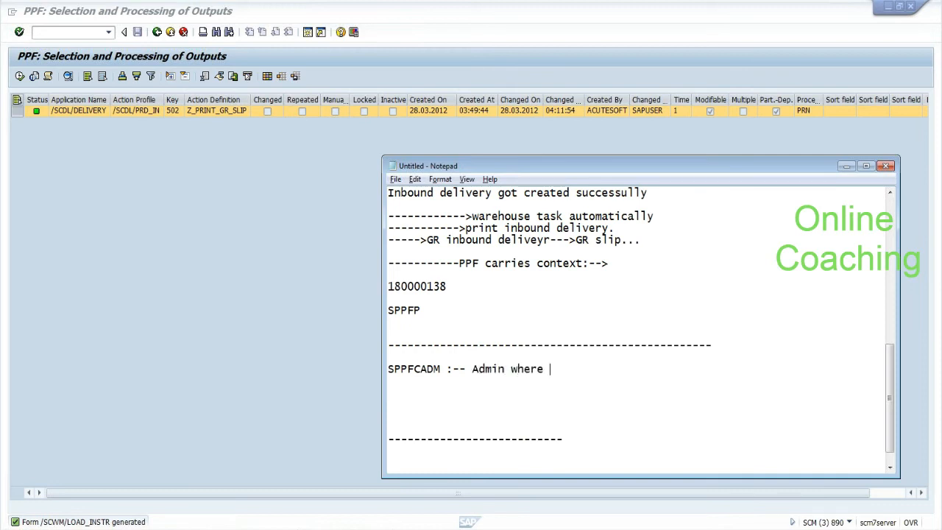
{"action": "key", "text": "BackSpace"}
{"action": "type", "text": "we can ce"}
{"action": "key", "text": "BackSpace"}
{"action": "type", "text": "rate new actions/ad"}
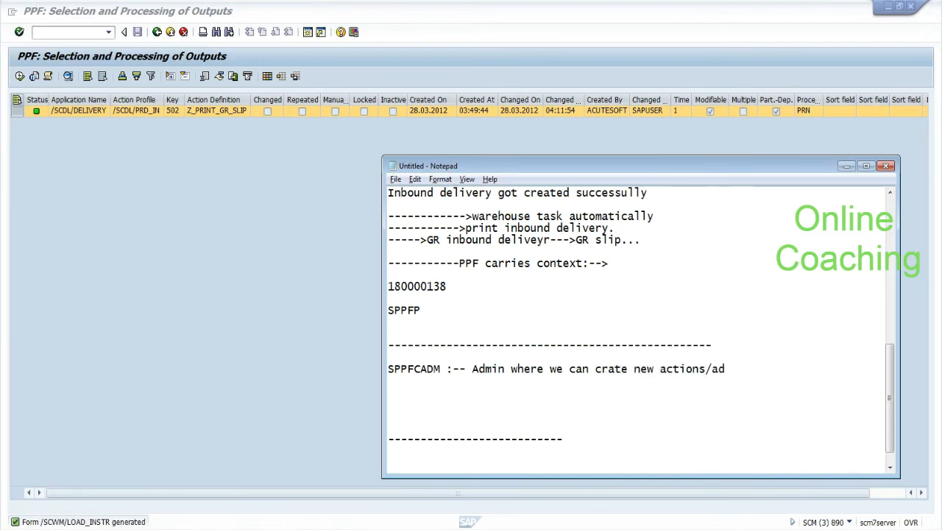
{"action": "type", "text": "just existing actions."}
{"action": "key", "text": "Return"}
{"action": "key", "text": "Return"}
{"action": "type", "text": "SPPFP"}
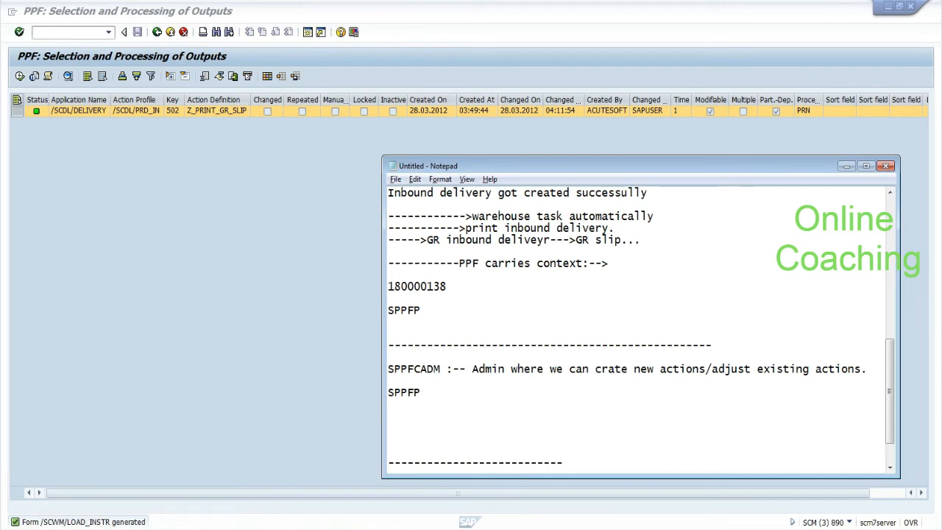
{"action": "type", "text": ":-- to process PPF action"}
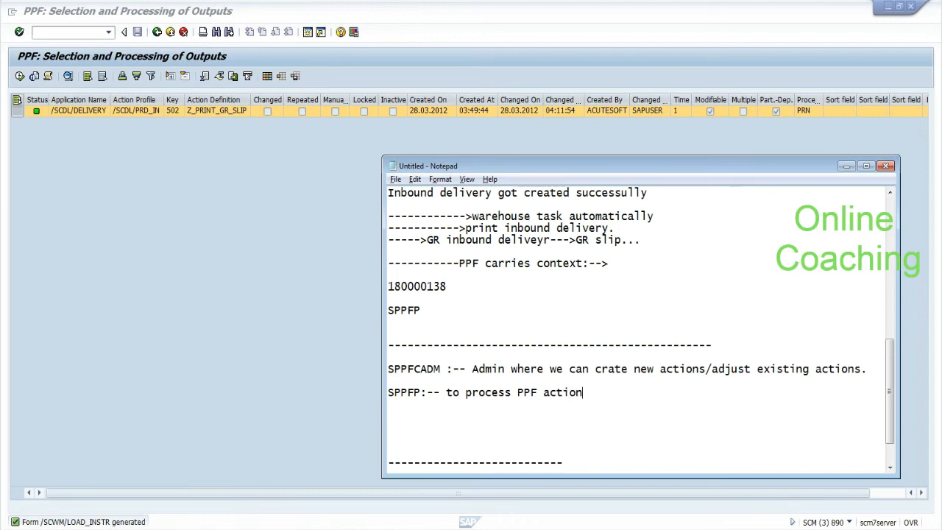
{"action": "type", "text": "s manually"}
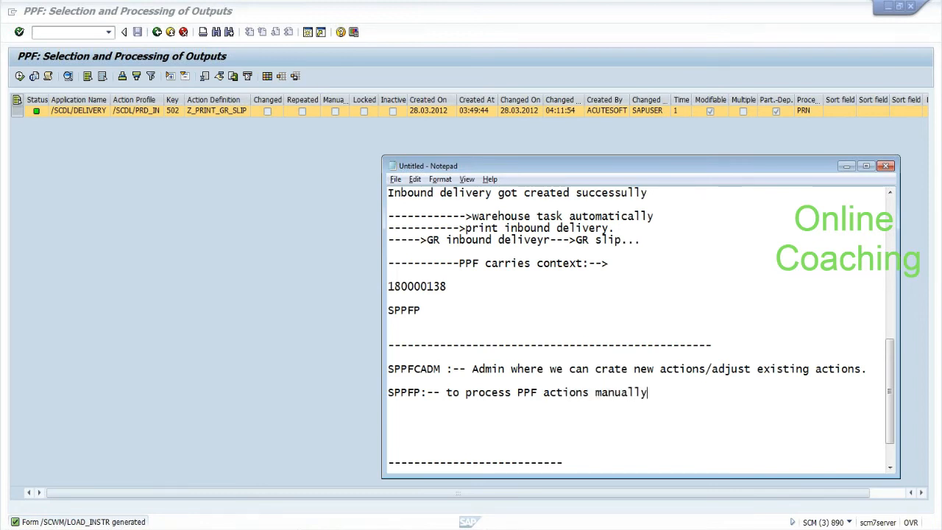
Step: Note that each PPF action has start and schedule conditions based on condition records
{"action": "key", "text": "Return"}
{"action": "key", "text": "Return"}
{"action": "type", "text": "each pff"}
{"action": "key", "text": "BackSpace"}
{"action": "key", "text": "BackSpace"}
{"action": "type", "text": "pf action has two"}
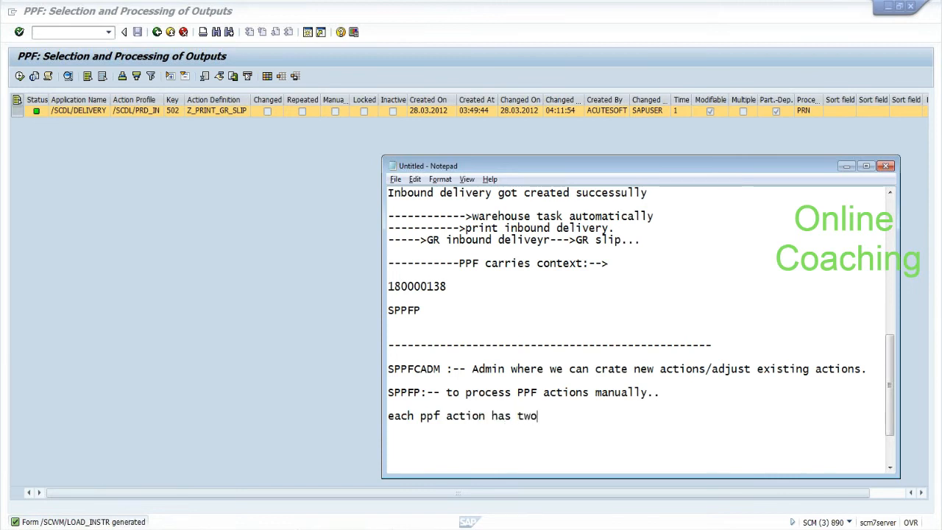
{"action": "type", "text": " things:-->start co"}
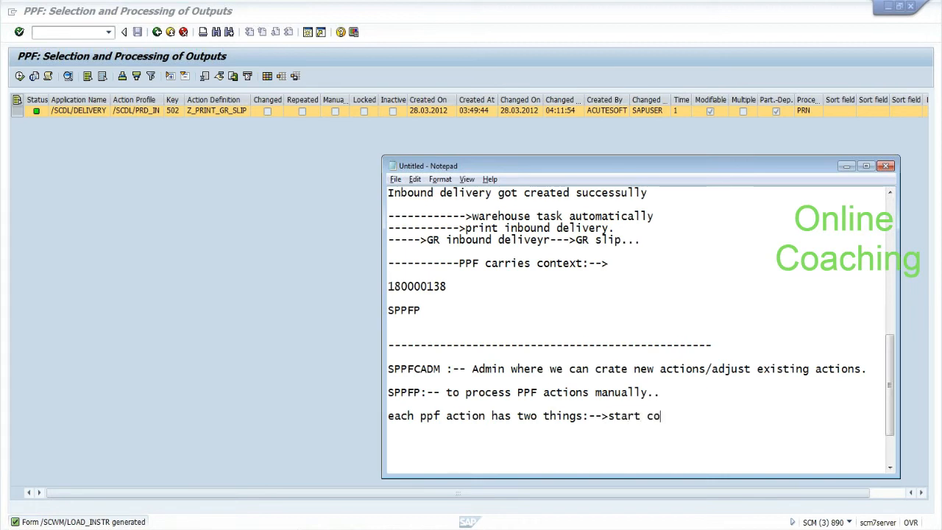
{"action": "type", "text": "ndition and sc"}
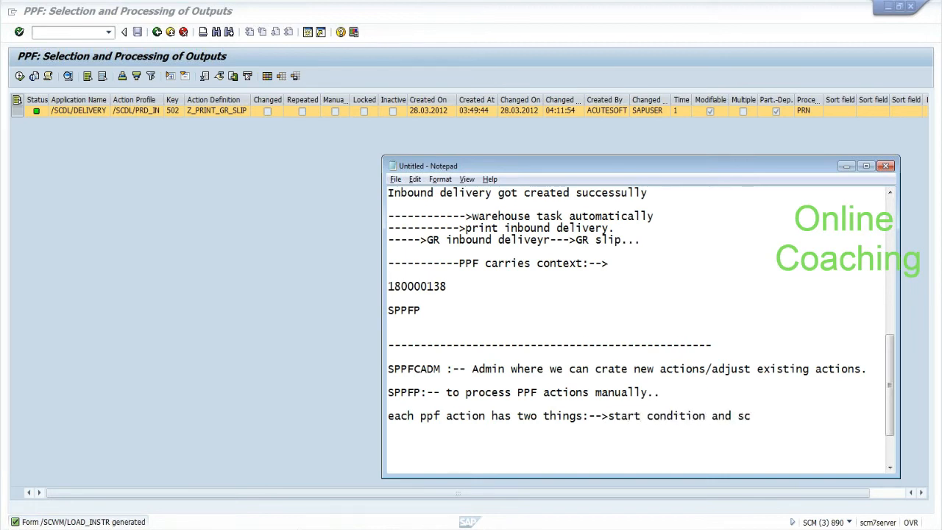
{"action": "type", "text": "hedule condition"}
{"action": "key", "text": "Return"}
{"action": "key", "text": "Return"}
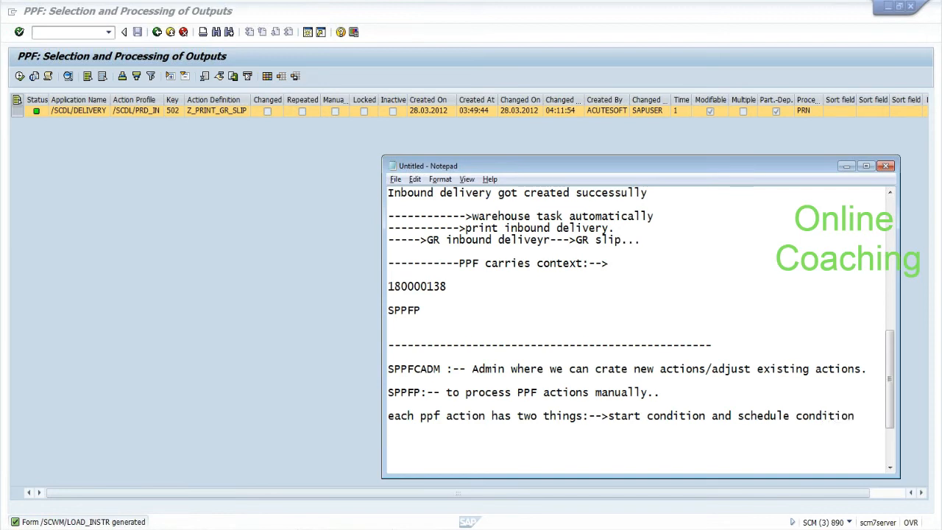
{"action": "type", "text": "based on code"}
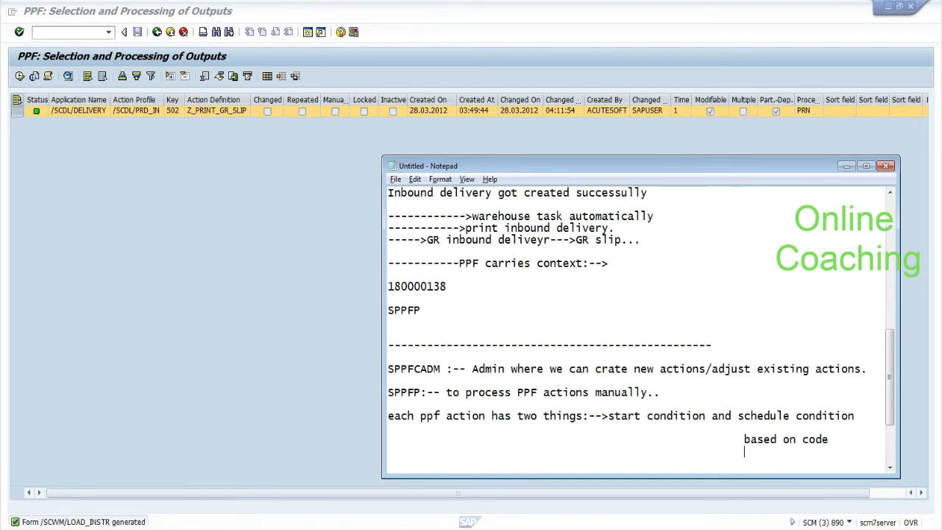
{"action": "type", "text": "condition records"}
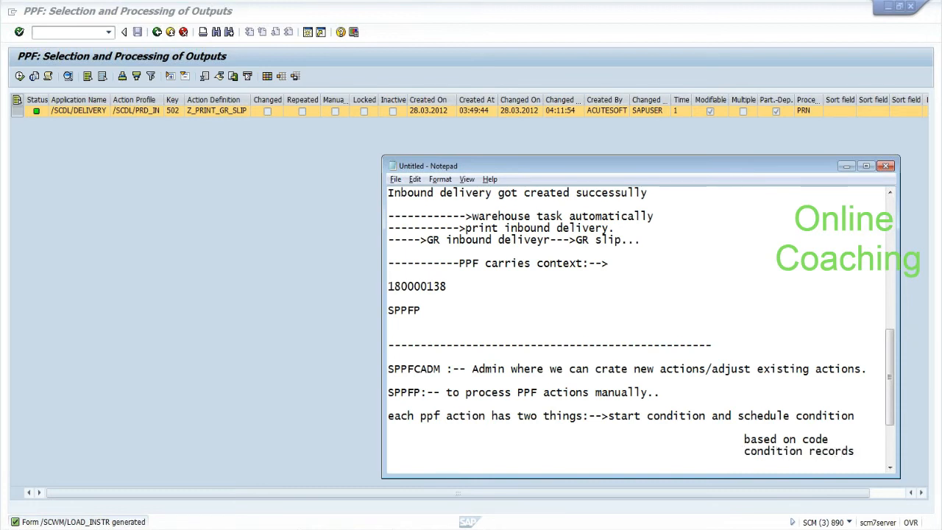
{"action": "left_click_drag", "start_coordinate": [744, 451], "coordinate": [853, 451]}
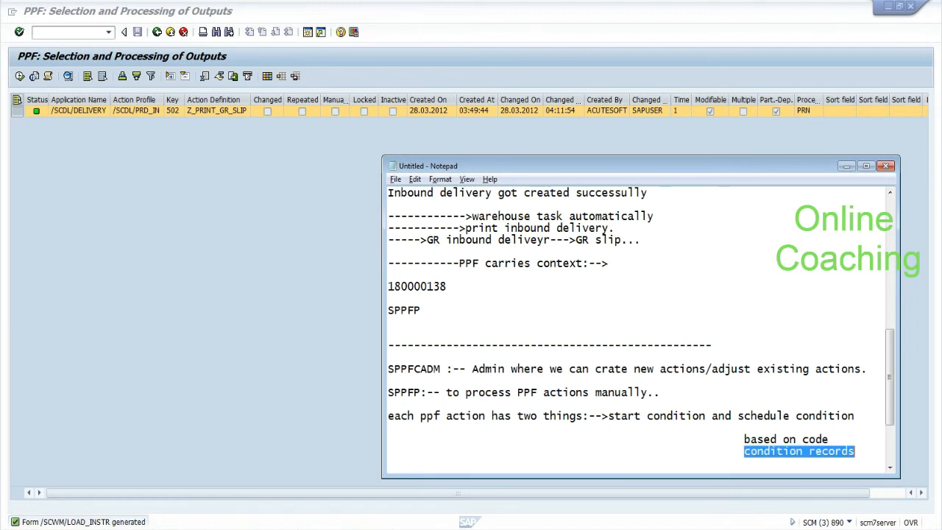
{"action": "scroll", "coordinate": [890, 401], "scroll_direction": "down", "scroll_amount": 3}
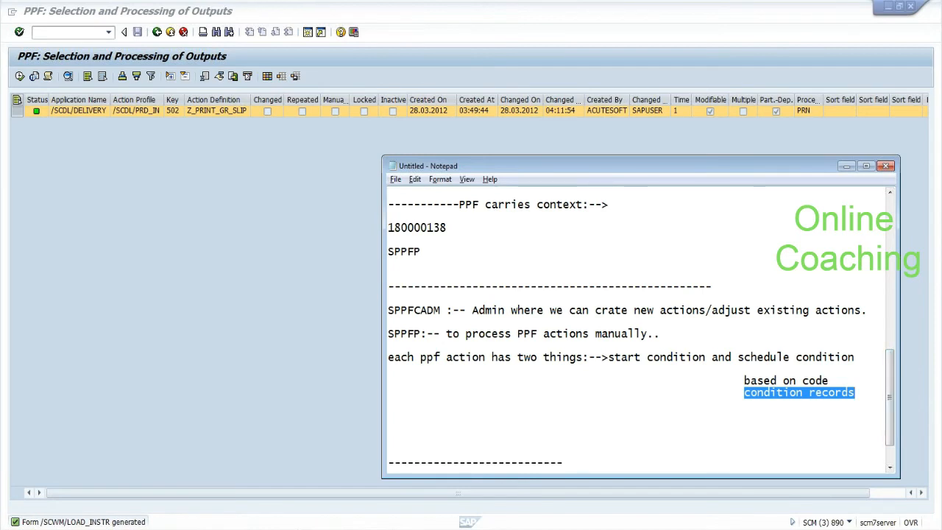
{"action": "key", "text": "Right"}
{"action": "key", "text": "shift+Left"}
{"action": "key", "text": "shift+Left"}
{"action": "key", "text": "shift+Left"}
{"action": "key", "text": "shift+Left"}
{"action": "key", "text": "shift+Left"}
{"action": "key", "text": "shift+Left"}
{"action": "key", "text": "shift+Left"}
{"action": "key", "text": "shift+Left"}
{"action": "key", "text": "shift+Left"}
{"action": "key", "text": "shift+Left"}
{"action": "key", "text": "shift+Left"}
{"action": "key", "text": "shift+Left"}
{"action": "key", "text": "shift+Left"}
{"action": "key", "text": "shift+Left"}
{"action": "key", "text": "shift+Left"}
{"action": "key", "text": "shift+Left"}
{"action": "key", "text": "shift+Left"}
{"action": "left_click", "coordinate": [65, 33]}
Step: Clear the SAP screen with /n and return to the Notepad notes
{"action": "type", "text": "/n"}
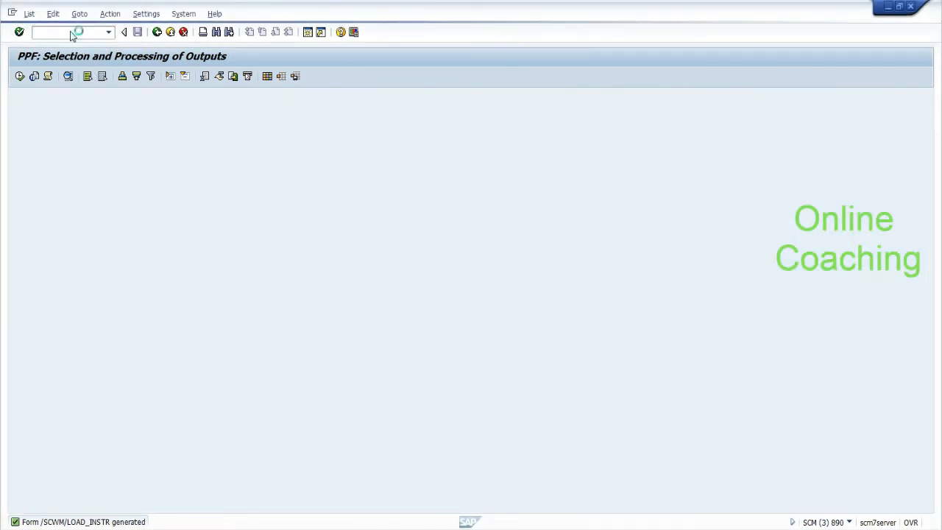
{"action": "key", "text": "alt+Tab"}
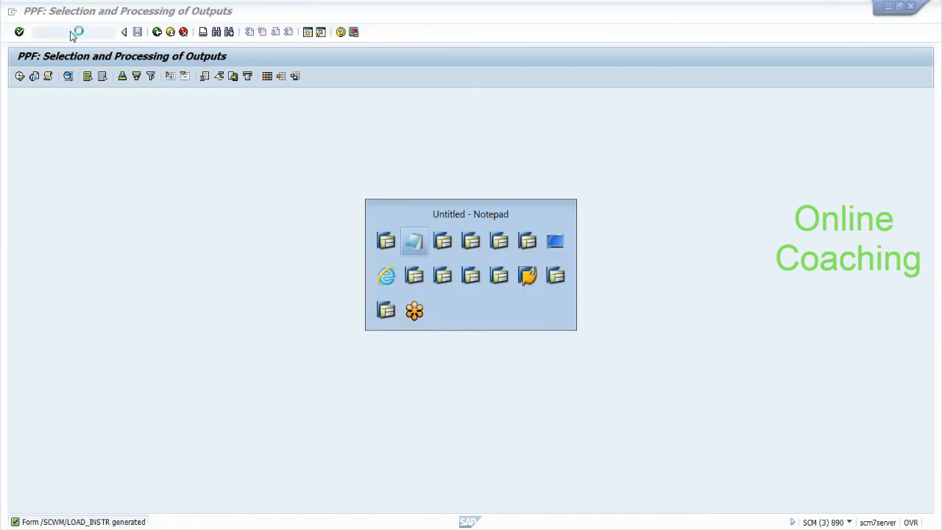
{"action": "mouse_move", "coordinate": [745, 381]}
{"action": "left_mouse_down"}
{"action": "mouse_move", "coordinate": [798, 389]}
{"action": "mouse_move", "coordinate": [829, 382]}
{"action": "mouse_move", "coordinate": [776, 392]}
{"action": "mouse_move", "coordinate": [744, 380]}
{"action": "left_mouse_up"}
{"action": "left_click", "coordinate": [829, 382]}
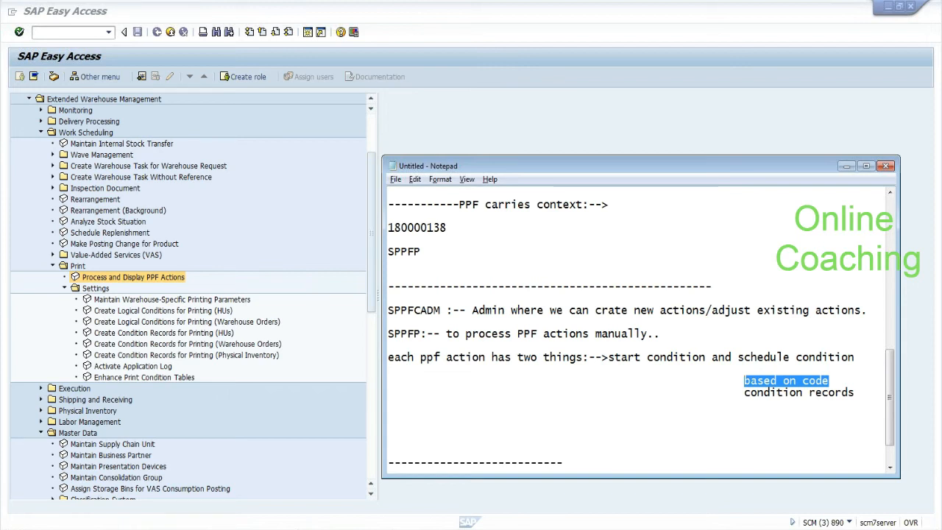
{"action": "left_click", "coordinate": [829, 381]}
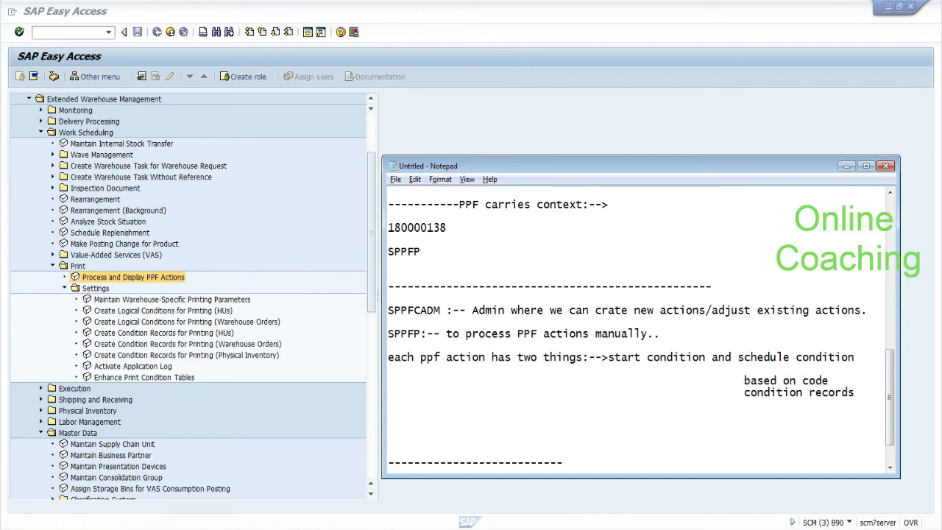
Step: Put 'based on code' on its own '--->' line and start a new line below it
{"action": "key", "text": "Return"}
{"action": "type", "text": "--->"}
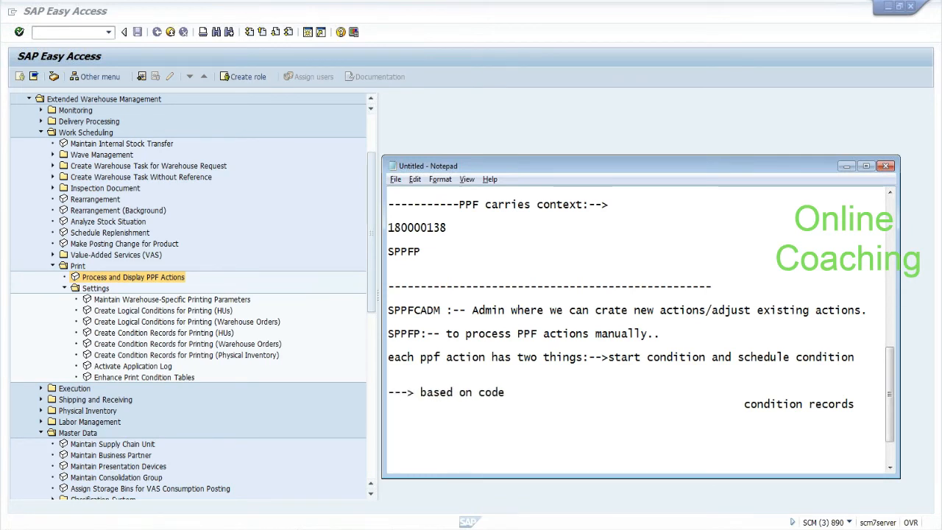
{"action": "key", "text": "End"}
{"action": "key", "text": "Return"}
{"action": "type", "text": "-"}
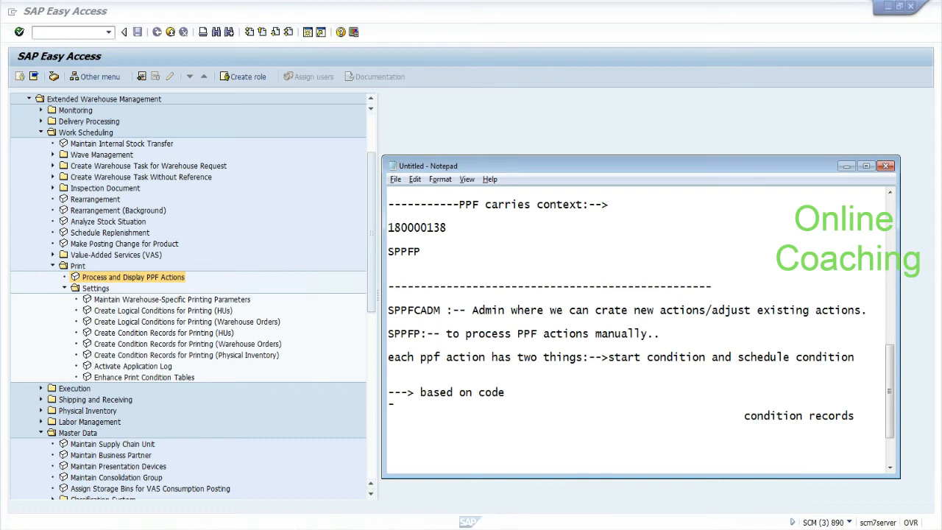
{"action": "key", "text": "BackSpace"}
{"action": "key", "text": "BackSpace"}
Step: Join 'condition records' onto the new arrow line and append ' specific:--'
{"action": "key", "text": "Delete"}
{"action": "key", "text": "Delete"}
{"action": "key", "text": "Delete"}
{"action": "key", "text": "Delete"}
{"action": "key", "text": "Delete"}
{"action": "key", "text": "Delete"}
{"action": "key", "text": "Delete"}
{"action": "key", "text": "Delete"}
{"action": "key", "text": "Delete"}
{"action": "key", "text": "Delete"}
{"action": "key", "text": "Delete"}
{"action": "key", "text": "Delete"}
{"action": "key", "text": "Delete"}
{"action": "key", "text": "Delete"}
{"action": "key", "text": "Delete"}
{"action": "key", "text": "Delete"}
{"action": "key", "text": "Delete"}
{"action": "key", "text": "Delete"}
{"action": "key", "text": "Delete"}
{"action": "key", "text": "Delete"}
{"action": "key", "text": "Delete"}
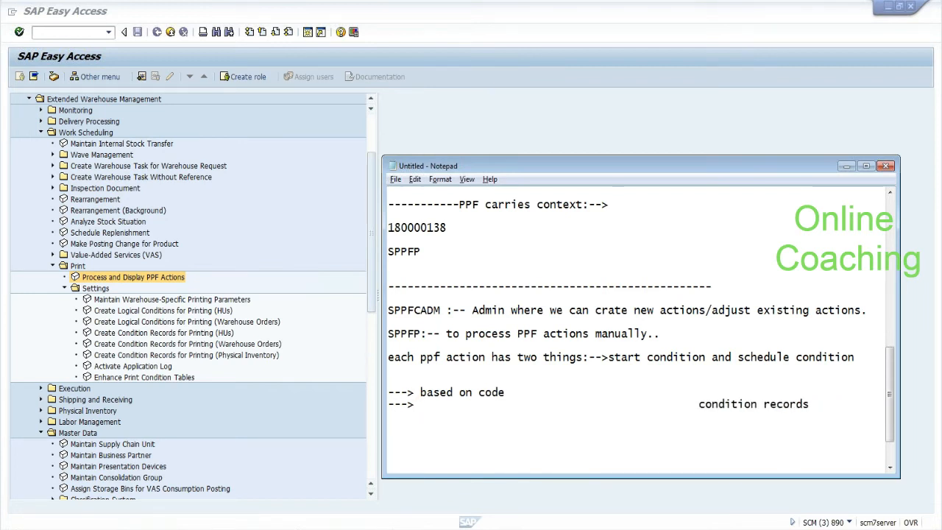
{"action": "key", "text": "Delete"}
{"action": "key", "text": "Delete"}
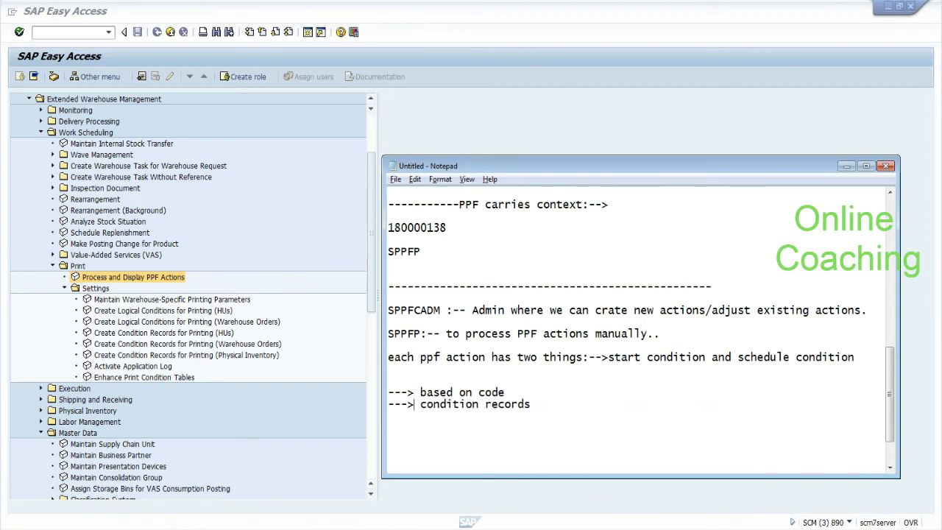
{"action": "type", "text": "spei"}
{"action": "key", "text": "BackSpace"}
{"action": "type", "text": "ecific:--"}
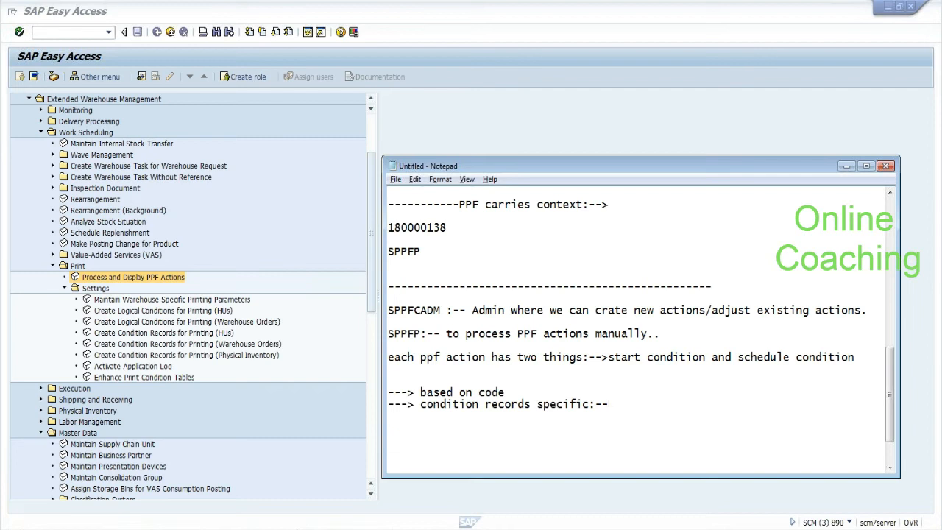
{"action": "left_click_drag", "start_coordinate": [420, 393], "coordinate": [506, 392]}
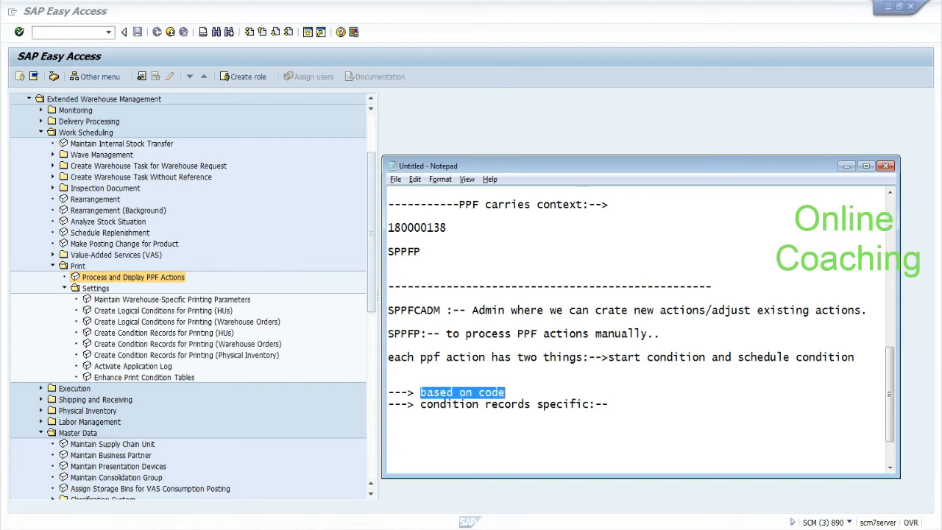
{"action": "left_click", "coordinate": [508, 395]}
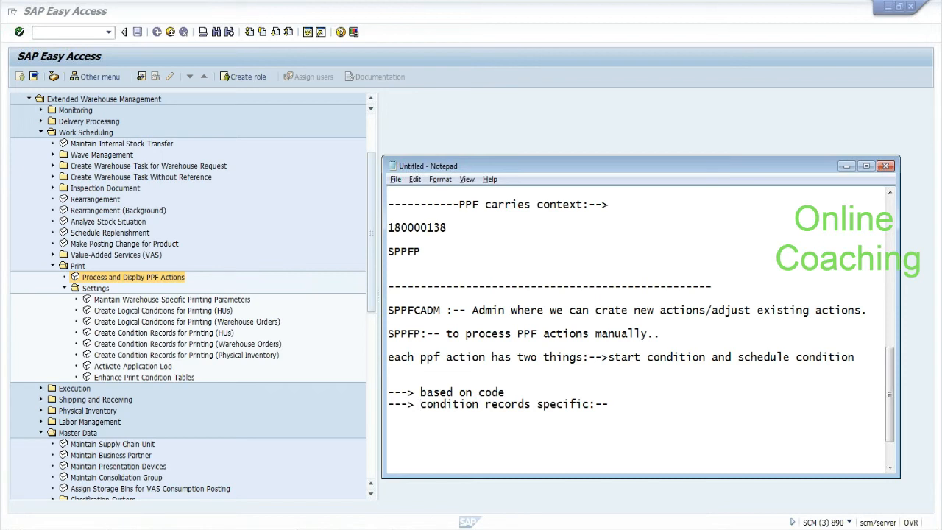
Step: Open Create Logical Conditions for Printing (HUs), showing no conditions, then enter /nsppfcadm
{"action": "left_click", "coordinate": [159, 317]}
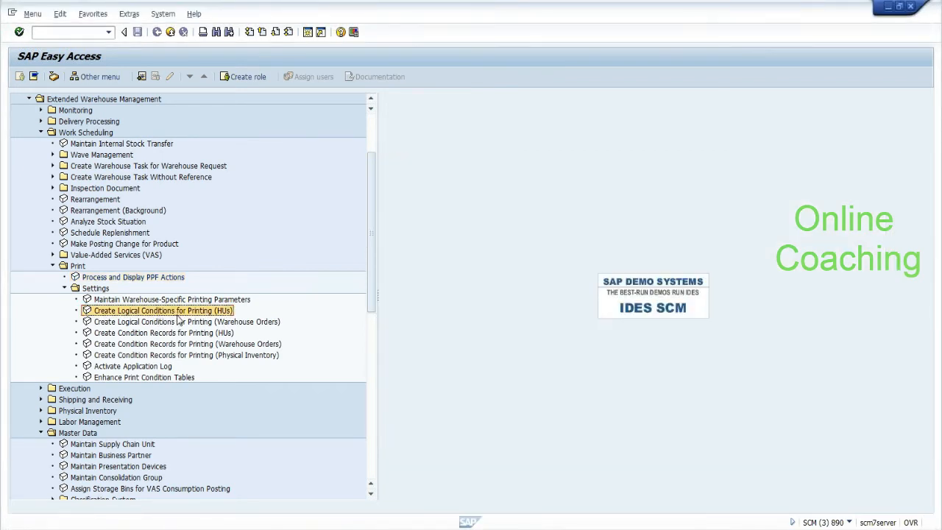
{"action": "left_click", "coordinate": [180, 324]}
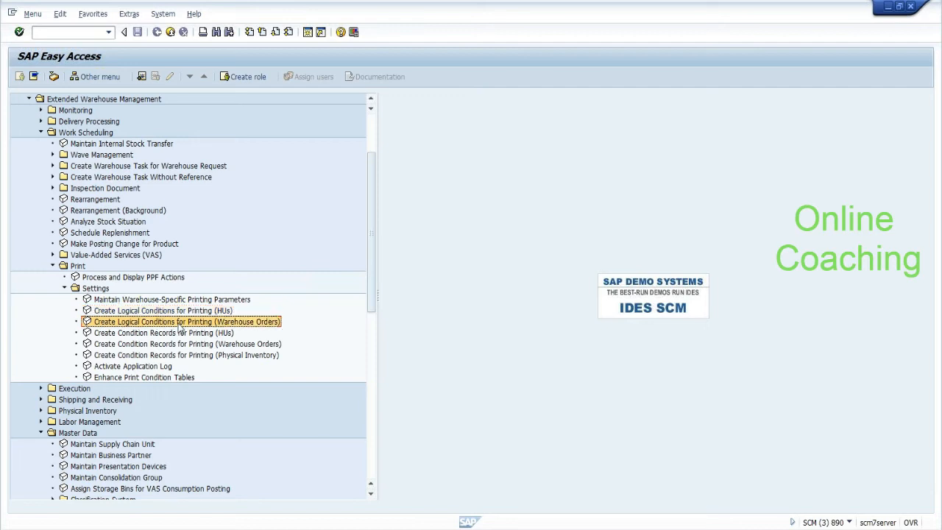
{"action": "left_click", "coordinate": [177, 312]}
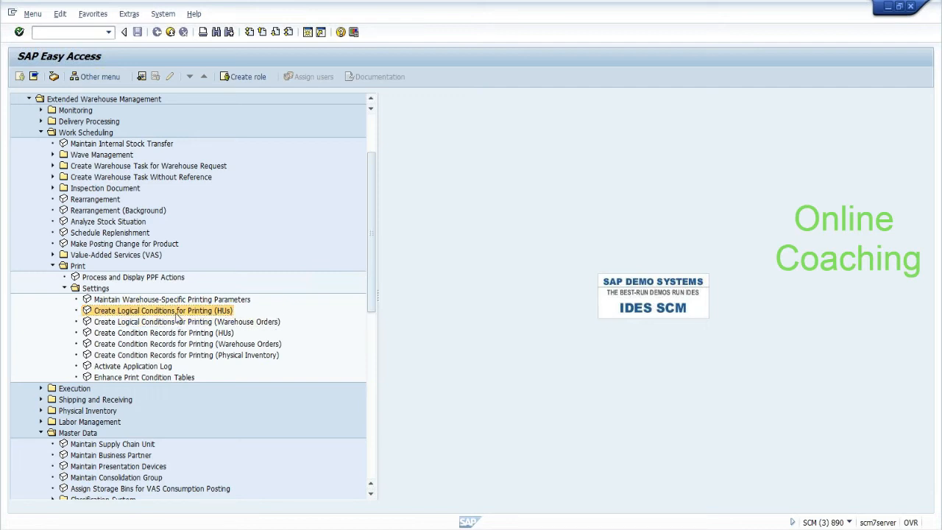
{"action": "double_click", "coordinate": [179, 314]}
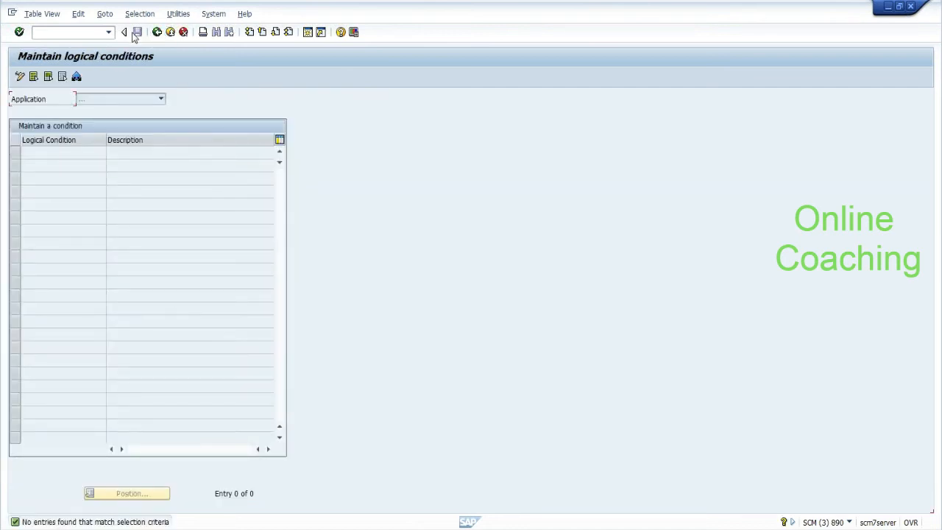
{"action": "left_click", "coordinate": [70, 33]}
{"action": "type", "text": "/nsppfcadm"}
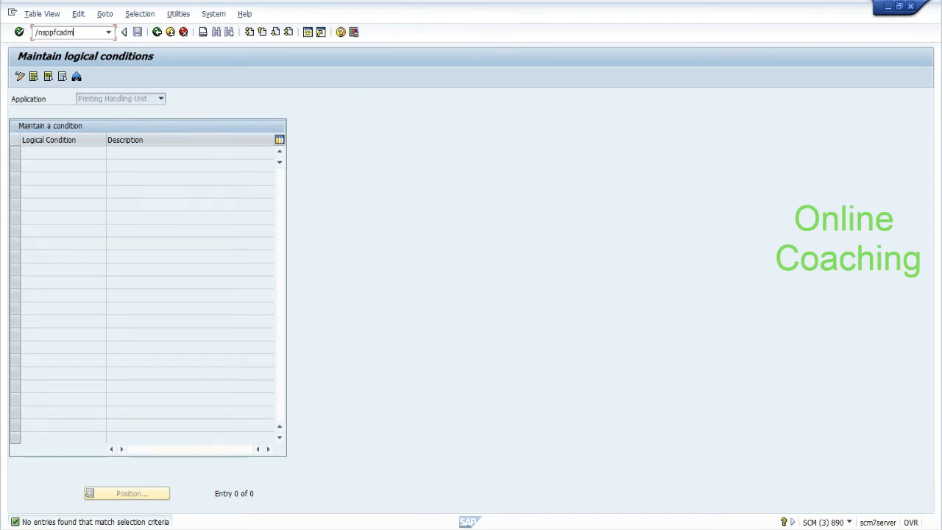
Step: Run SPPFCADM, review /SCDL/DELIVERY action profiles, then open its transportable condition configuration
{"action": "key", "text": "Return"}
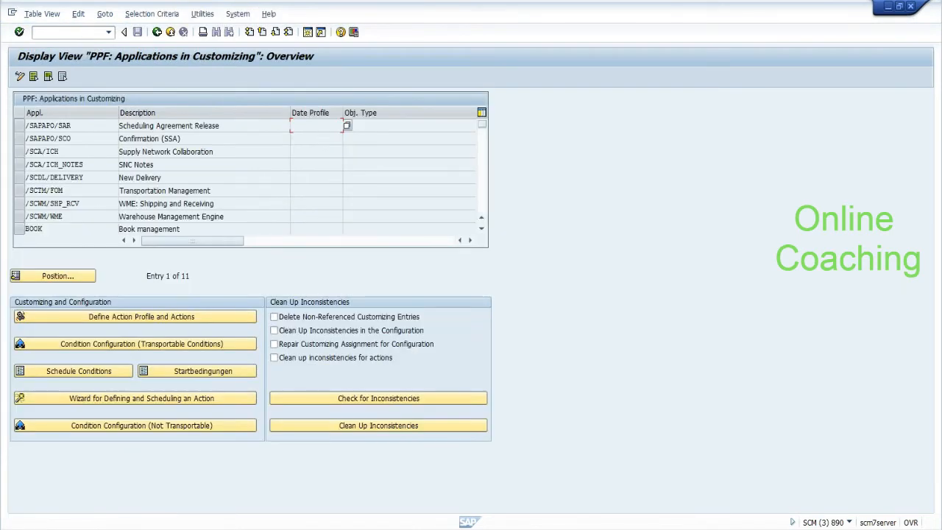
{"action": "left_click", "coordinate": [20, 177]}
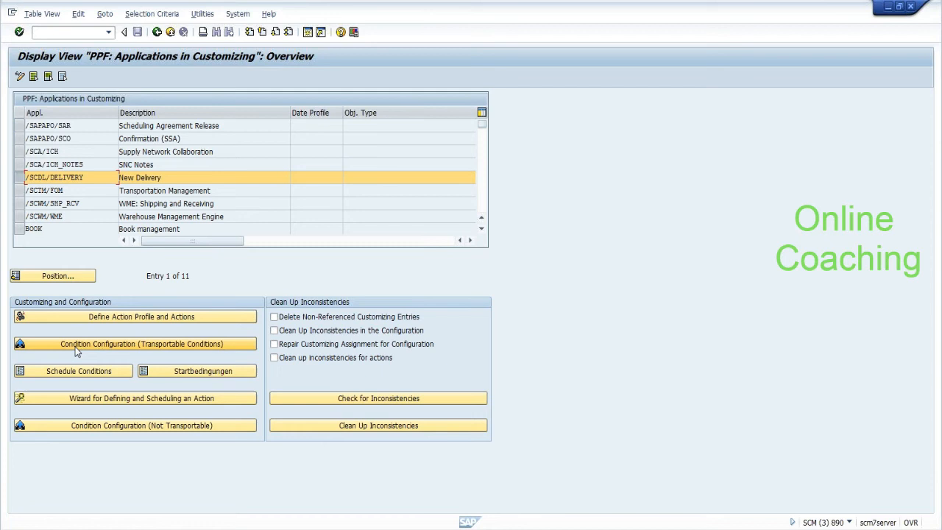
{"action": "left_click", "coordinate": [76, 316]}
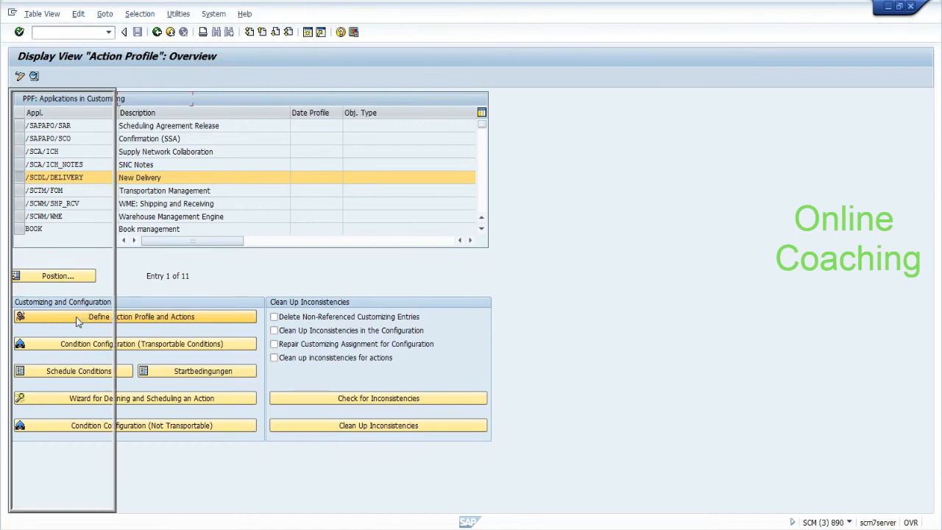
{"action": "left_click", "coordinate": [157, 33]}
{"action": "left_click", "coordinate": [108, 347]}
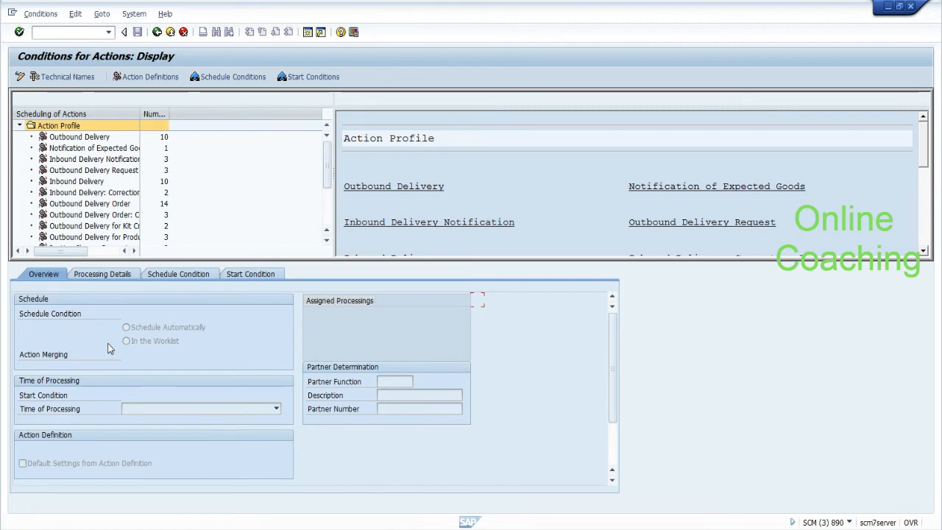
Step: Expand the Inbound Delivery profile and select the 'print gr slip once gr is finished' action
{"action": "left_click", "coordinate": [73, 183]}
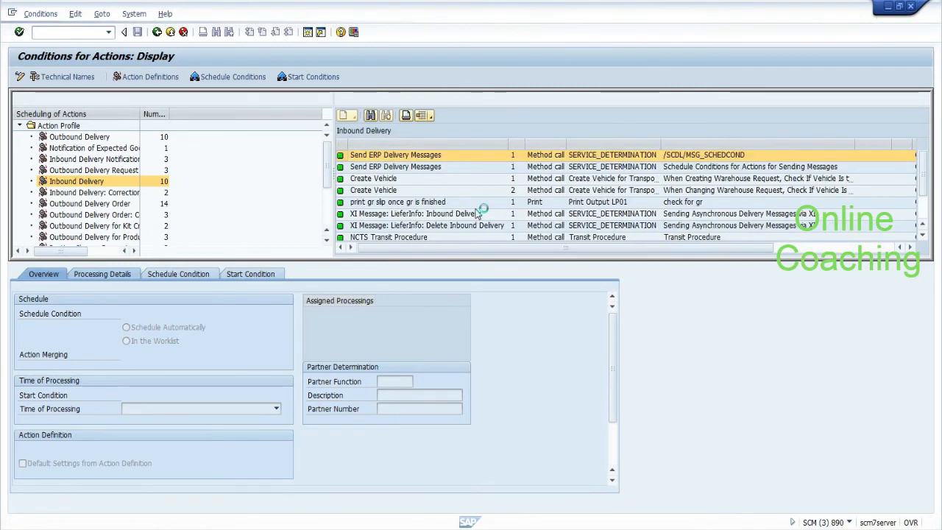
{"action": "double_click", "coordinate": [923, 236]}
{"action": "left_click", "coordinate": [923, 237]}
{"action": "left_click", "coordinate": [923, 227]}
{"action": "double_click", "coordinate": [923, 226]}
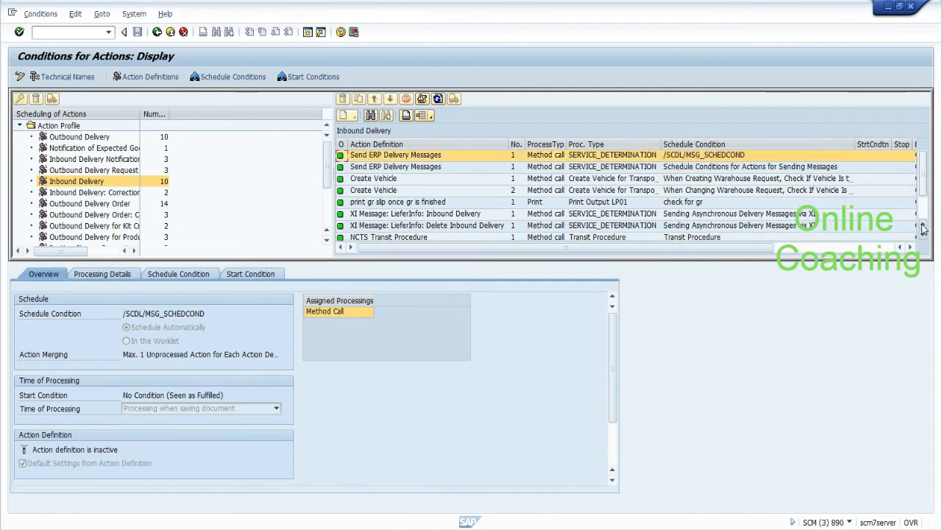
{"action": "left_click", "coordinate": [378, 191]}
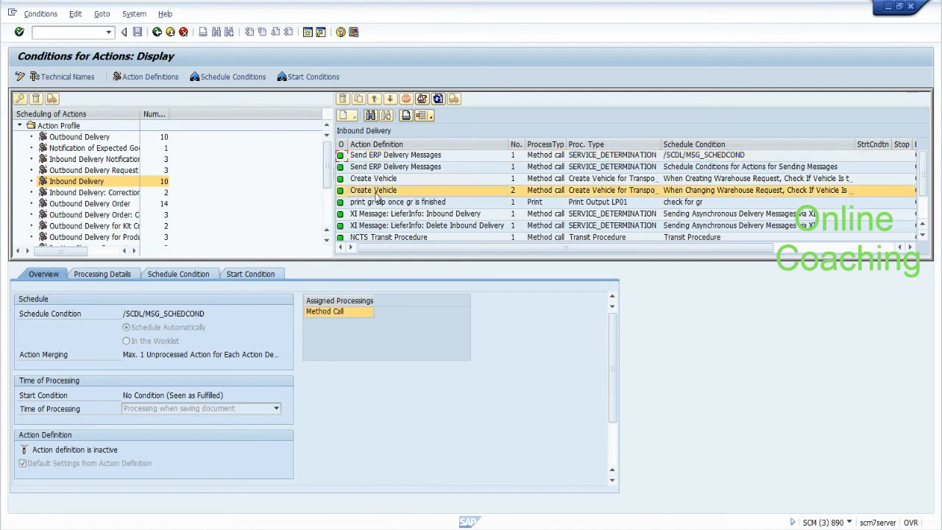
{"action": "left_click", "coordinate": [376, 200]}
{"action": "key", "text": "Down"}
{"action": "key", "text": "Down"}
{"action": "key", "text": "Down"}
{"action": "key", "text": "Down"}
{"action": "key", "text": "Down"}
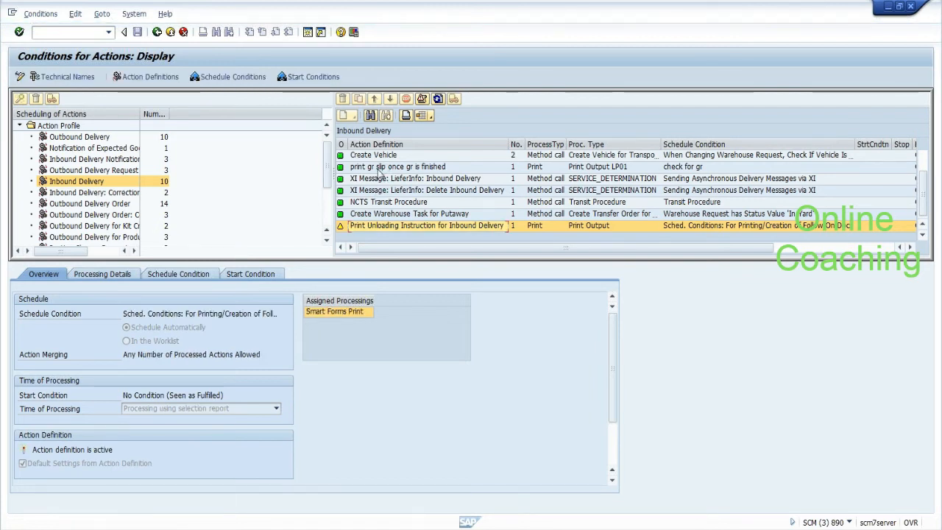
{"action": "left_click", "coordinate": [378, 170]}
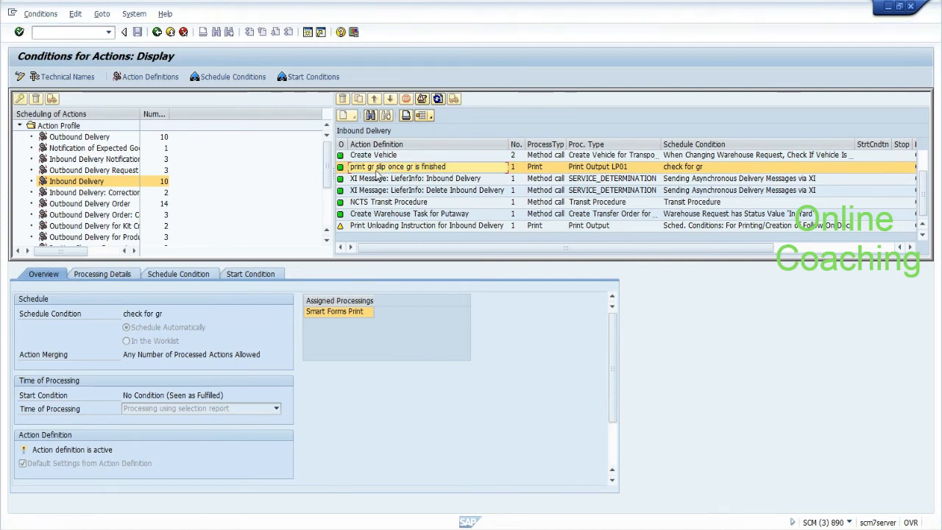
Step: Show its Z_CHECK_GR schedule condition and open the Z_CHECK_GR_STATUS1 implementation
{"action": "left_click", "coordinate": [194, 274]}
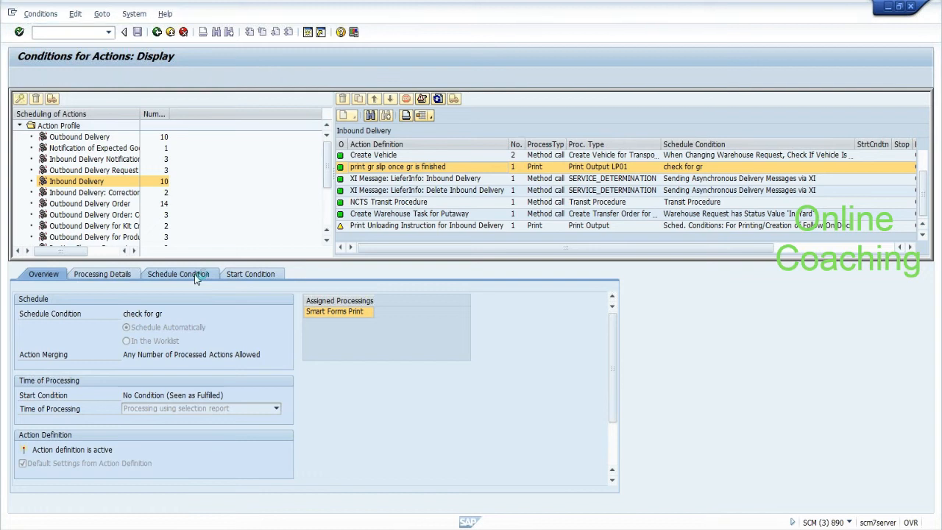
{"action": "left_click_drag", "start_coordinate": [146, 300], "coordinate": [103, 300]}
{"action": "left_click", "coordinate": [102, 300]}
{"action": "left_click", "coordinate": [145, 300]}
{"action": "left_click", "coordinate": [94, 344]}
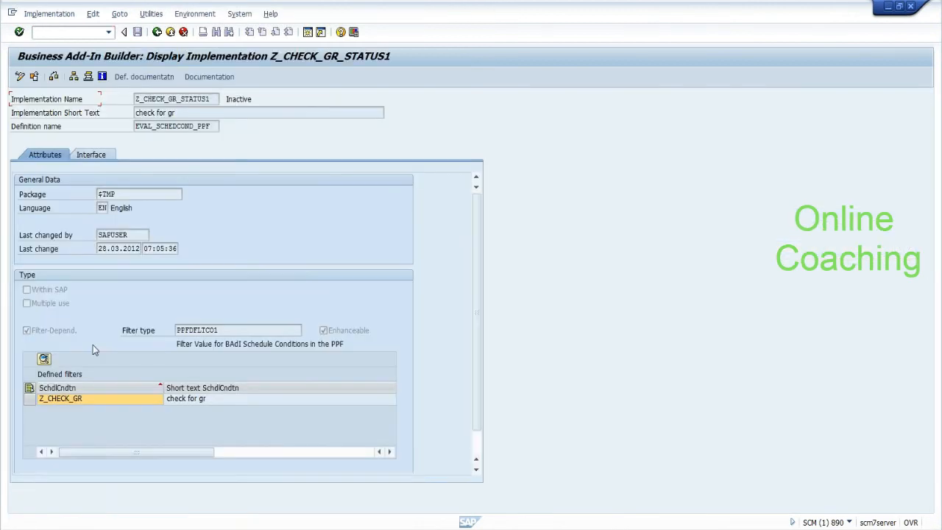
Step: Activate the Z_CHECK_GR_STATUS1 BAdI implementation from change mode
{"action": "left_click", "coordinate": [29, 398]}
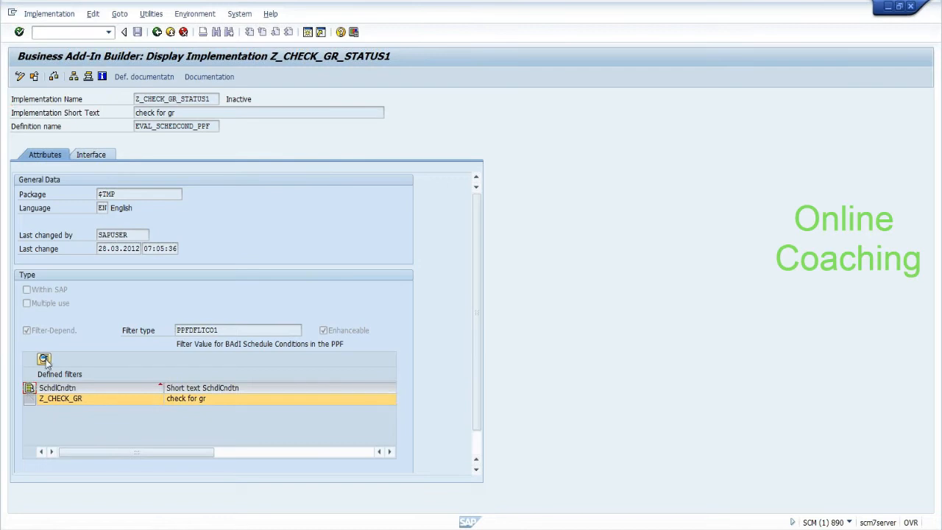
{"action": "left_click", "coordinate": [87, 155]}
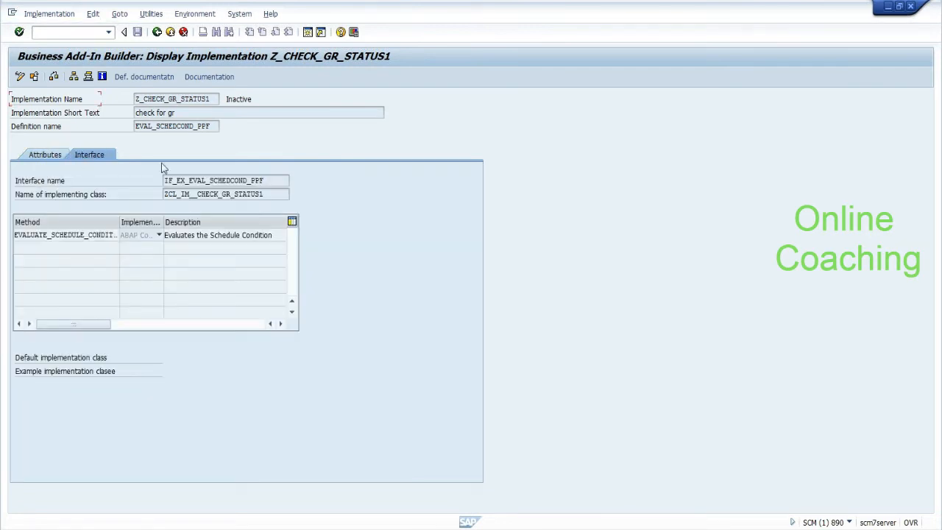
{"action": "left_click", "coordinate": [54, 77]}
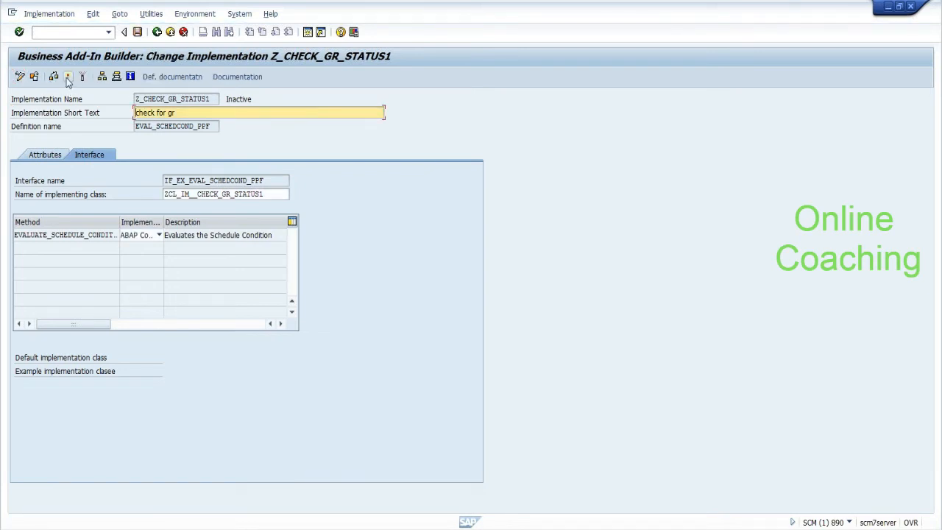
{"action": "left_click", "coordinate": [67, 77]}
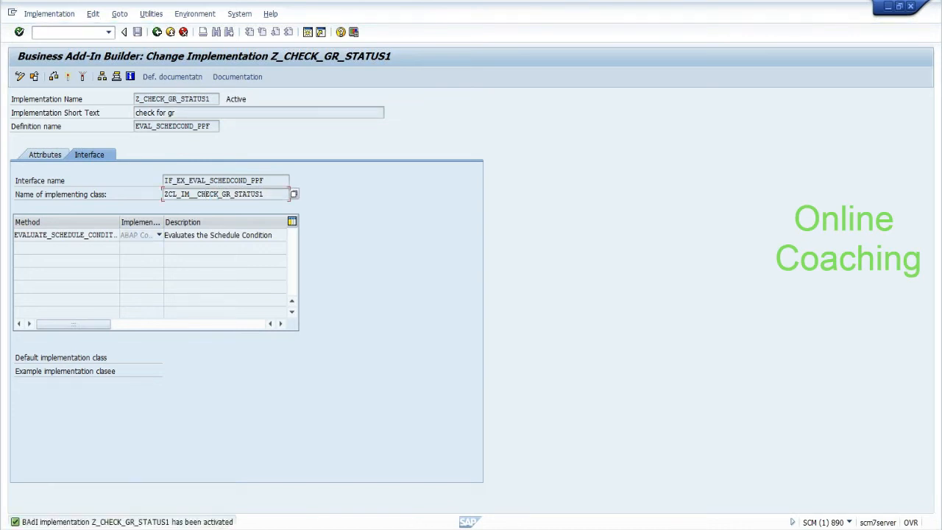
Step: Review EVALUATE_SCHEDULE_CONDITION in ZCL_IM__CHECK_GR_STATUS1 down to endmethod, then go back twice
{"action": "double_click", "coordinate": [210, 194]}
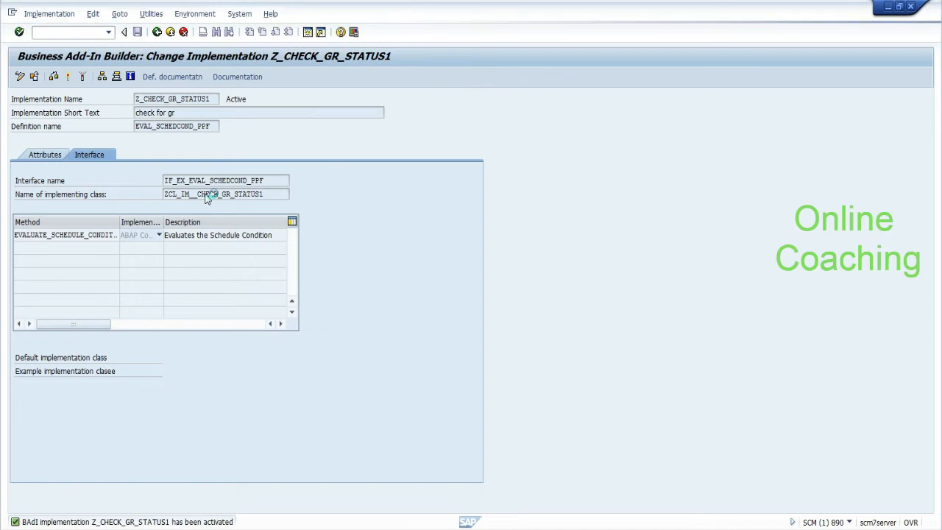
{"action": "double_click", "coordinate": [94, 169]}
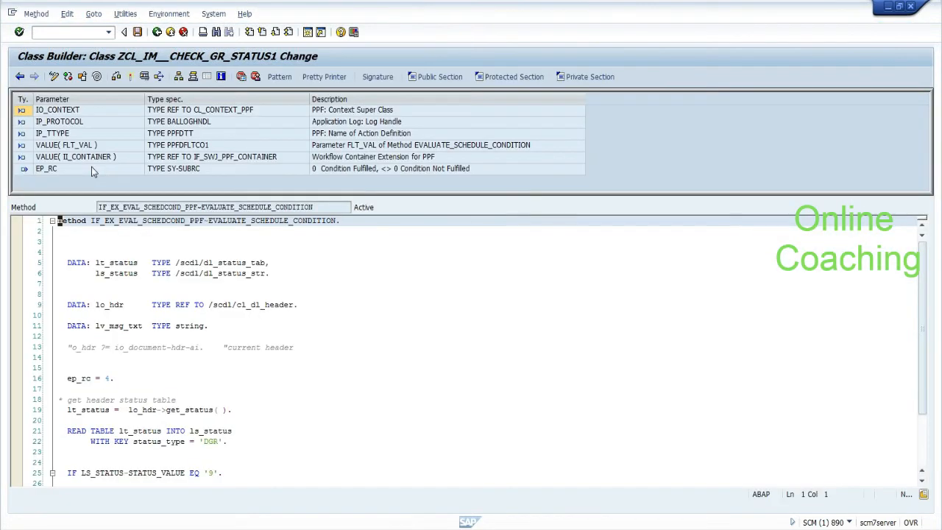
{"action": "left_click", "coordinate": [91, 368]}
{"action": "key", "text": "Down"}
{"action": "key", "text": "Down"}
{"action": "key", "text": "Down"}
{"action": "key", "text": "Down"}
{"action": "key", "text": "Down"}
{"action": "key", "text": "Down"}
{"action": "key", "text": "Down"}
{"action": "key", "text": "Down"}
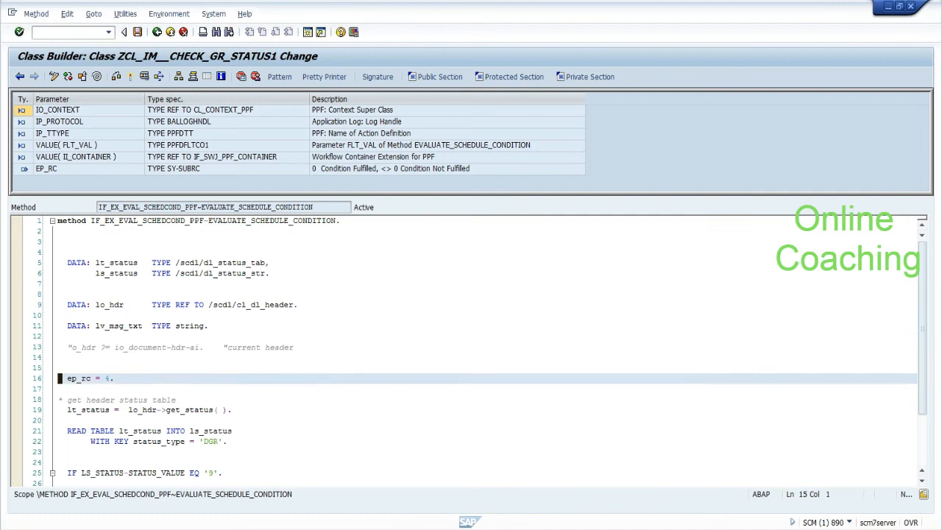
{"action": "key", "text": "Down"}
{"action": "key", "text": "Down"}
{"action": "key", "text": "Down"}
{"action": "key", "text": "Down"}
{"action": "key", "text": "Down"}
{"action": "key", "text": "Down"}
{"action": "key", "text": "Down"}
{"action": "key", "text": "Down"}
{"action": "key", "text": "Down"}
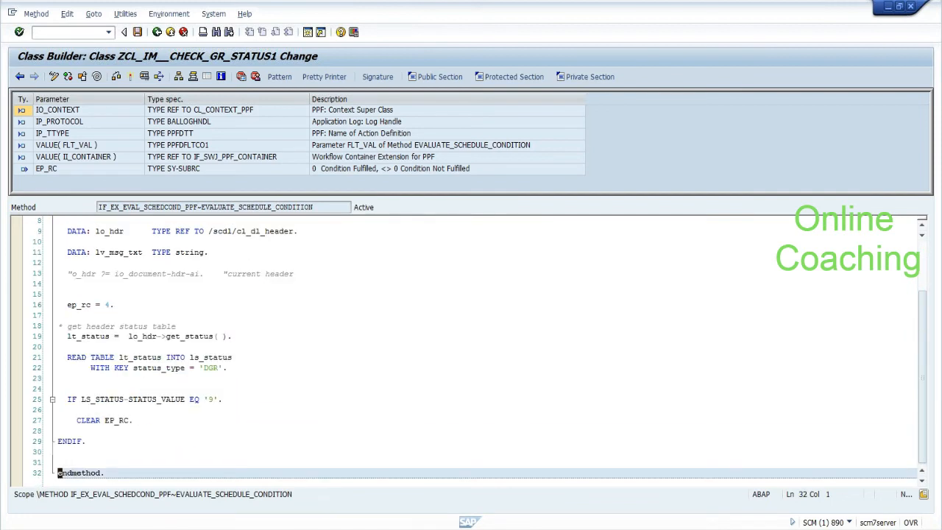
{"action": "left_click", "coordinate": [156, 34]}
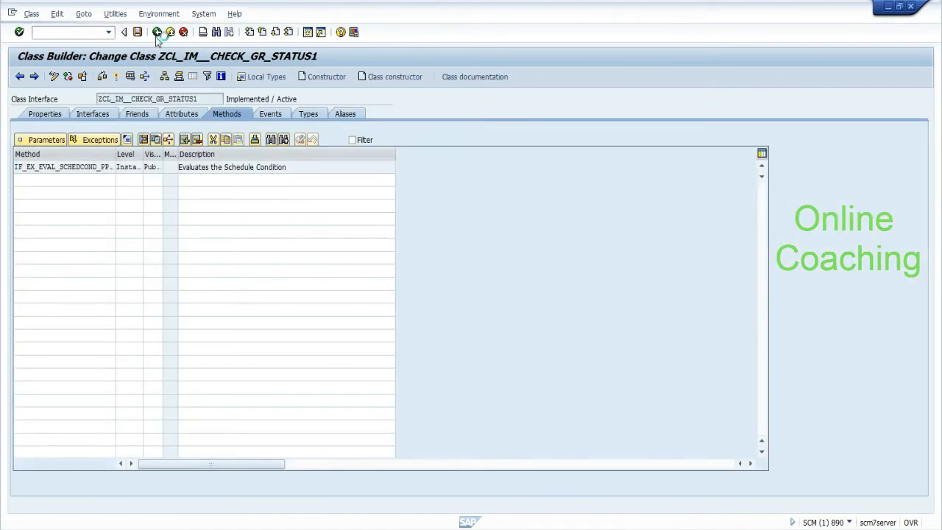
{"action": "left_click", "coordinate": [156, 36]}
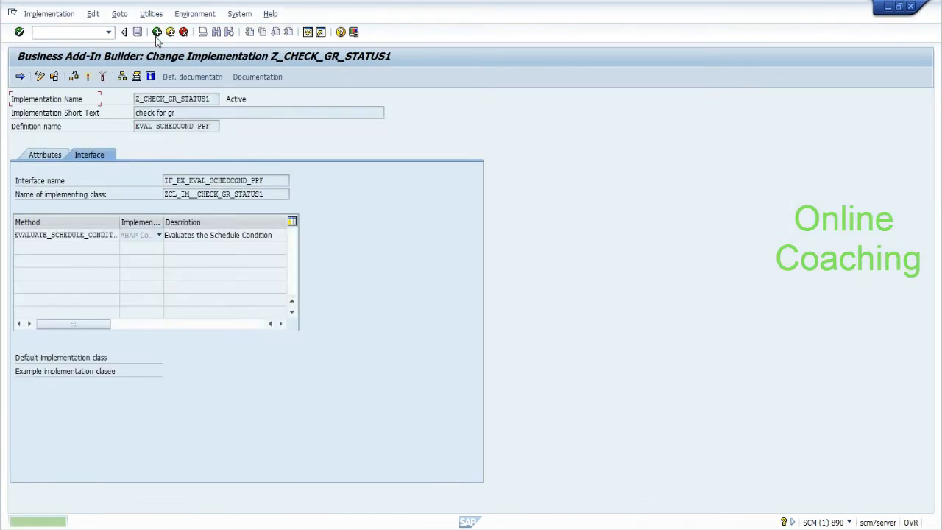
Step: Go back past the action conditions screen to the PPF applications overview
{"action": "left_click", "coordinate": [156, 35]}
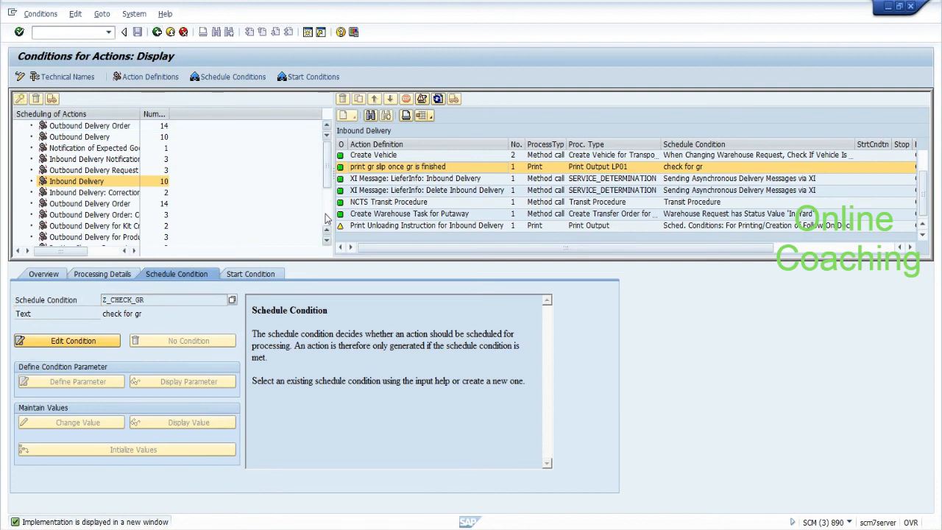
{"action": "scroll", "coordinate": [327, 179], "scroll_direction": "down", "scroll_amount": 2}
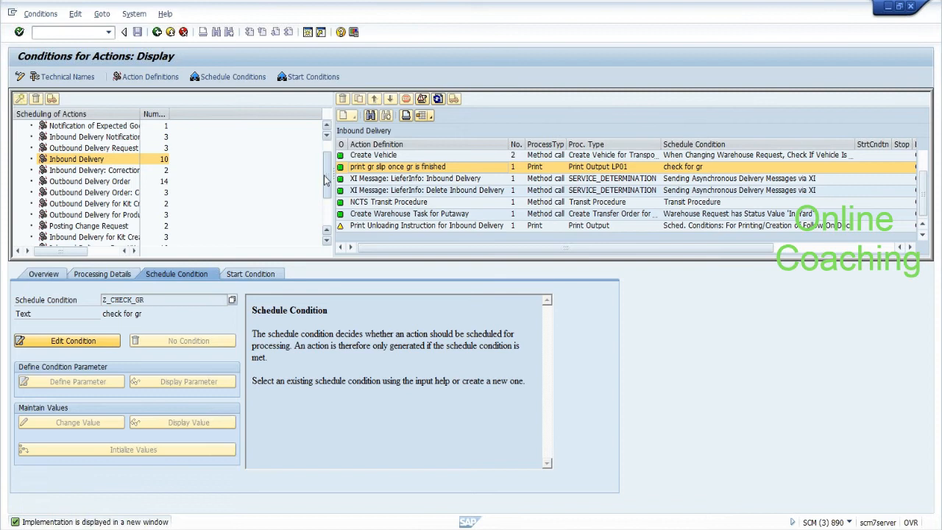
{"action": "scroll", "coordinate": [325, 180], "scroll_direction": "down", "scroll_amount": 4}
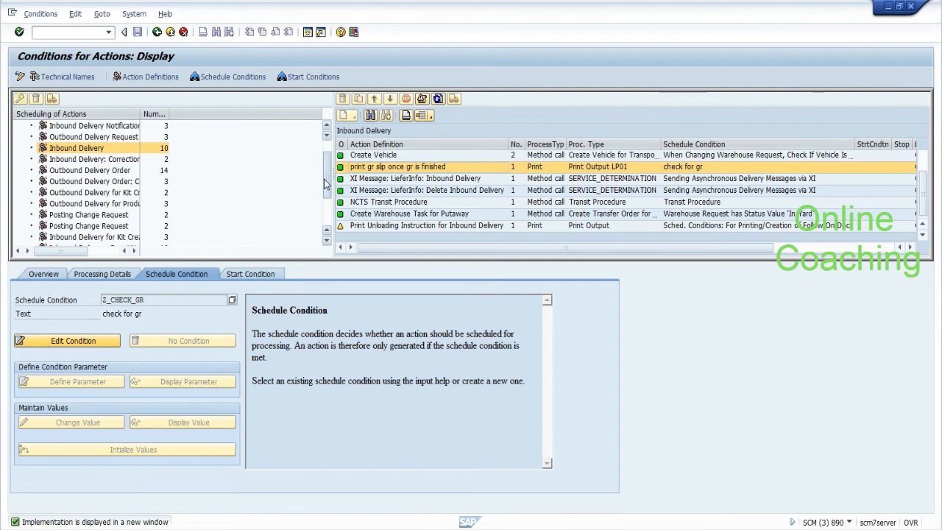
{"action": "left_click", "coordinate": [156, 33]}
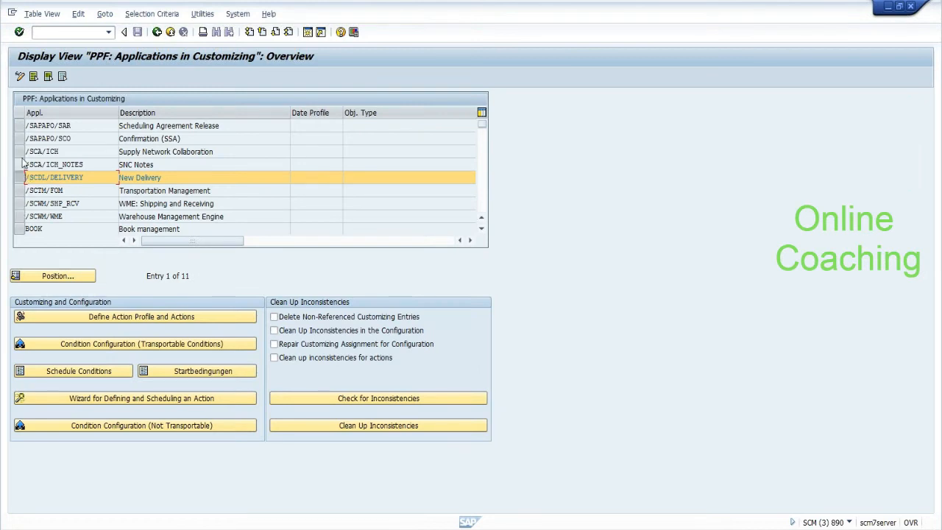
Step: Select the Warehouse Management Engine application /SCWM/WME and open its transportable condition configuration
{"action": "left_click", "coordinate": [481, 205]}
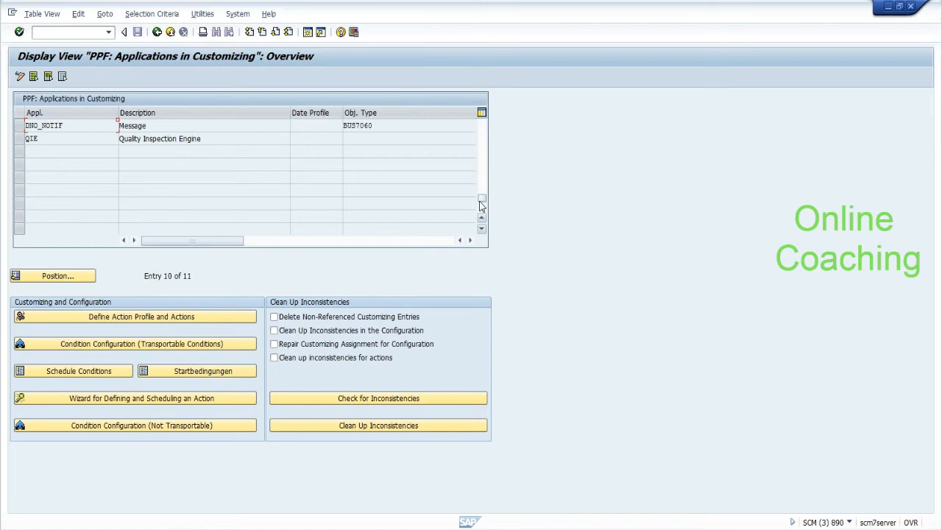
{"action": "left_click", "coordinate": [483, 155]}
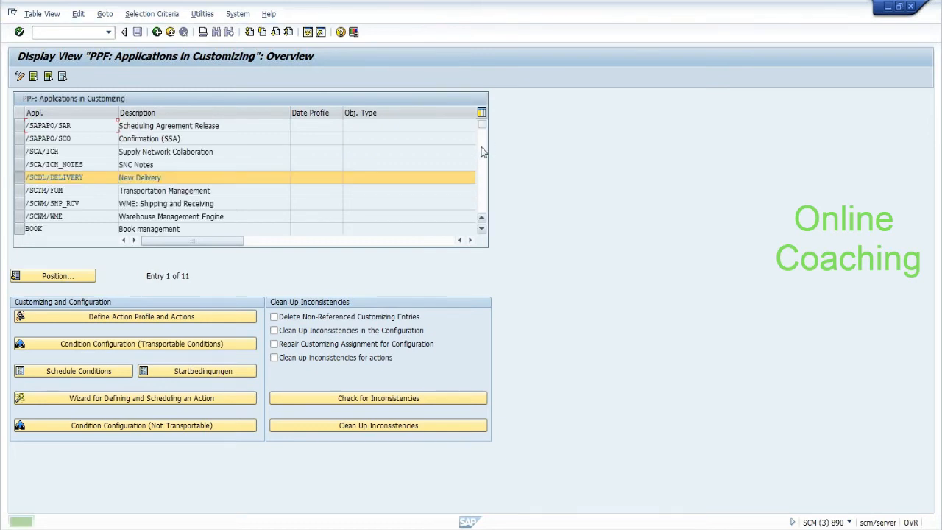
{"action": "left_click", "coordinate": [19, 177]}
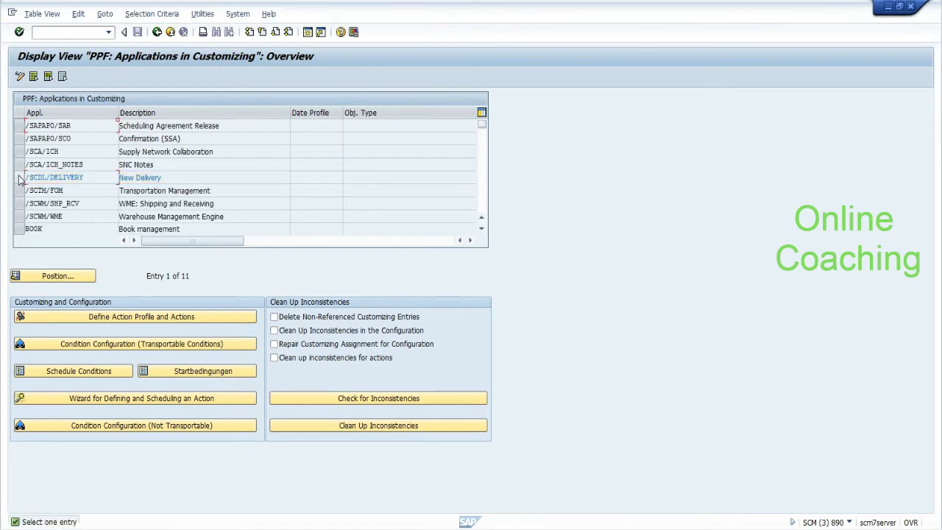
{"action": "left_click", "coordinate": [19, 217]}
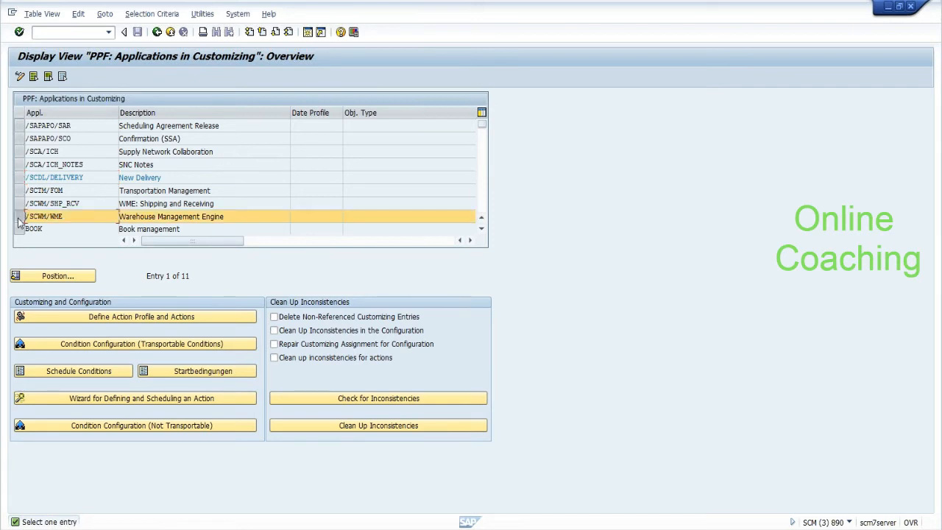
{"action": "left_click", "coordinate": [58, 346]}
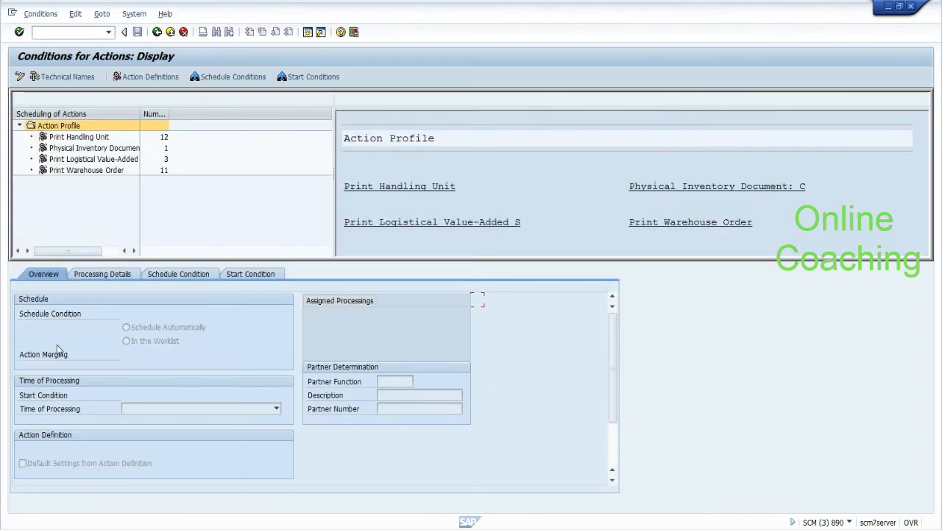
Step: Select the Print HU Label action in the Print Handling Unit profile and show its schedule condition
{"action": "left_click", "coordinate": [96, 138]}
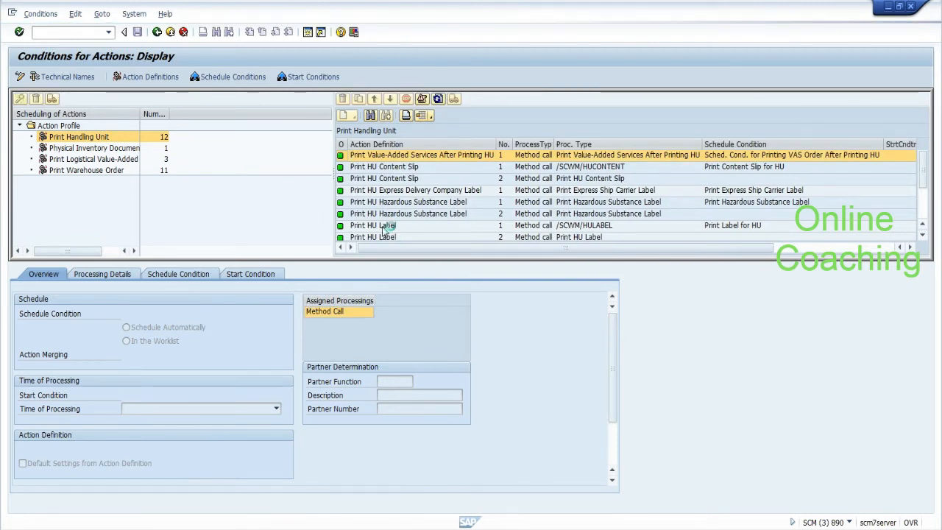
{"action": "left_click", "coordinate": [387, 230]}
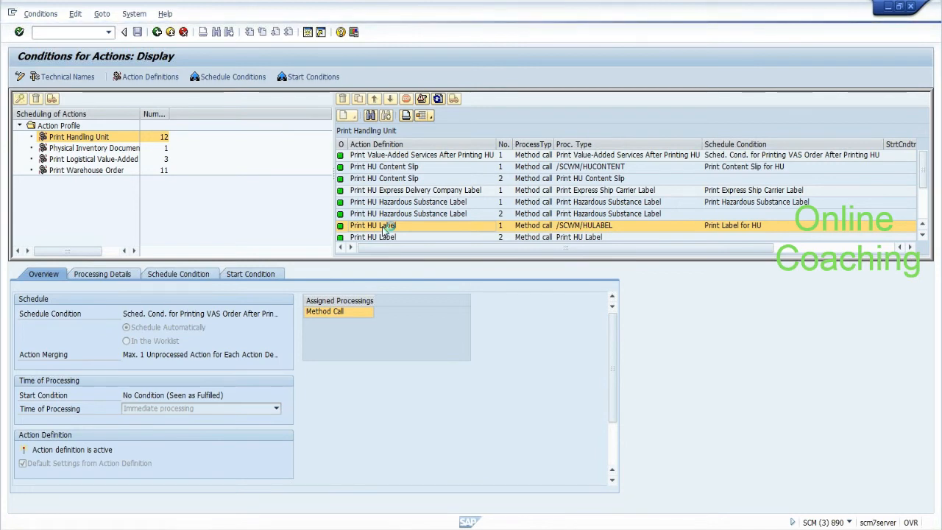
{"action": "double_click", "coordinate": [382, 231]}
{"action": "left_click", "coordinate": [204, 275]}
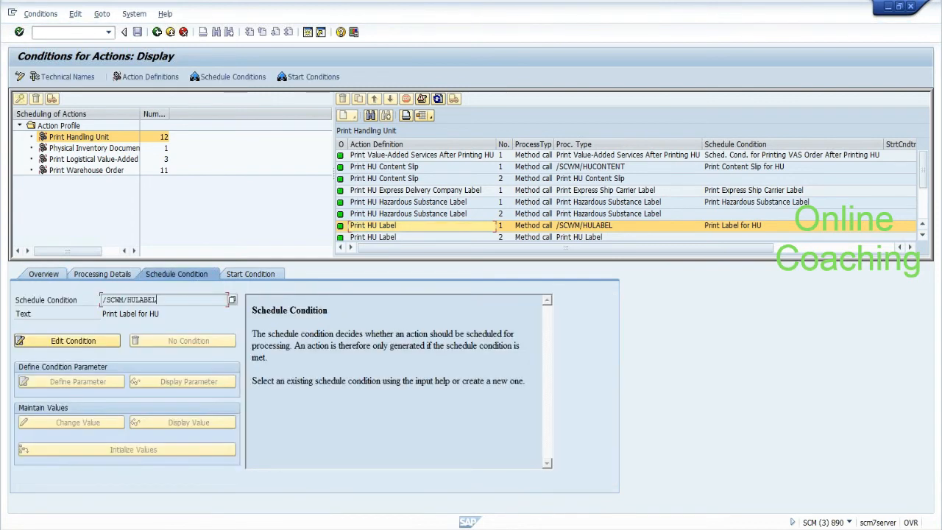
Step: Mark the condition name /SCWM/HULABEL and open its implementation /SCWM/HULABEL_SC
{"action": "left_click_drag", "start_coordinate": [144, 299], "coordinate": [102, 299]}
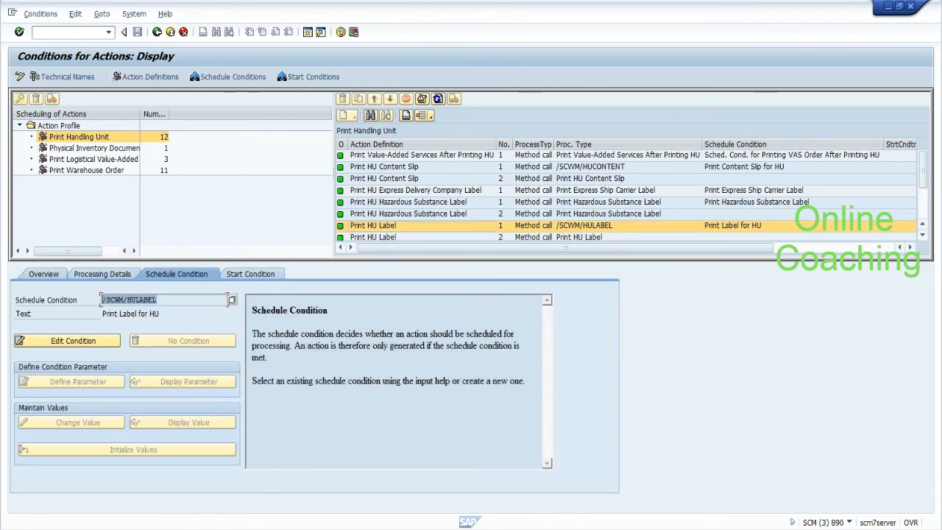
{"action": "left_click", "coordinate": [102, 301]}
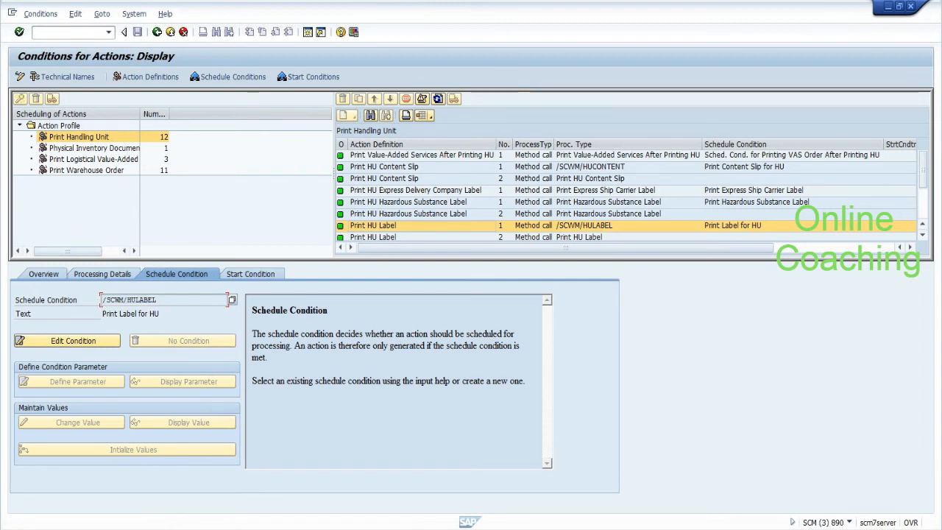
{"action": "left_click_drag", "start_coordinate": [156, 300], "coordinate": [102, 300]}
{"action": "left_click", "coordinate": [103, 299]}
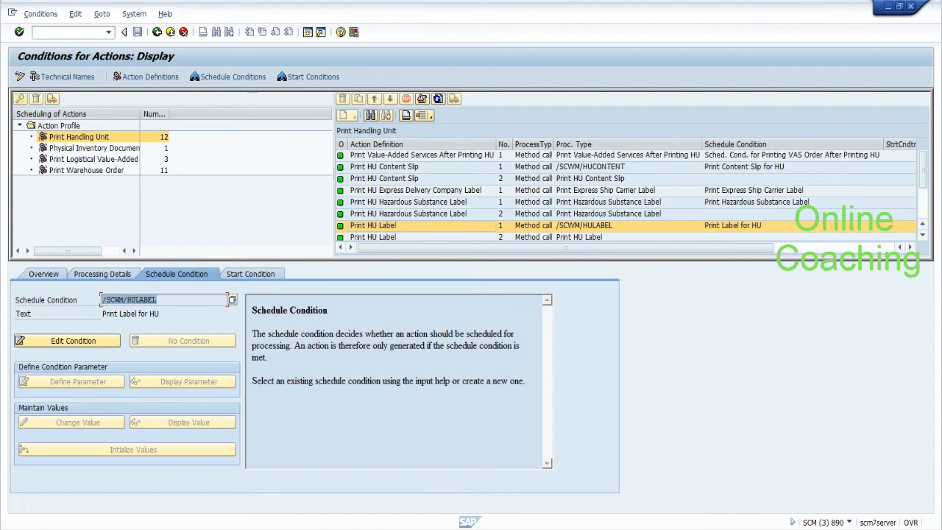
{"action": "left_click", "coordinate": [102, 300]}
{"action": "left_click", "coordinate": [81, 341]}
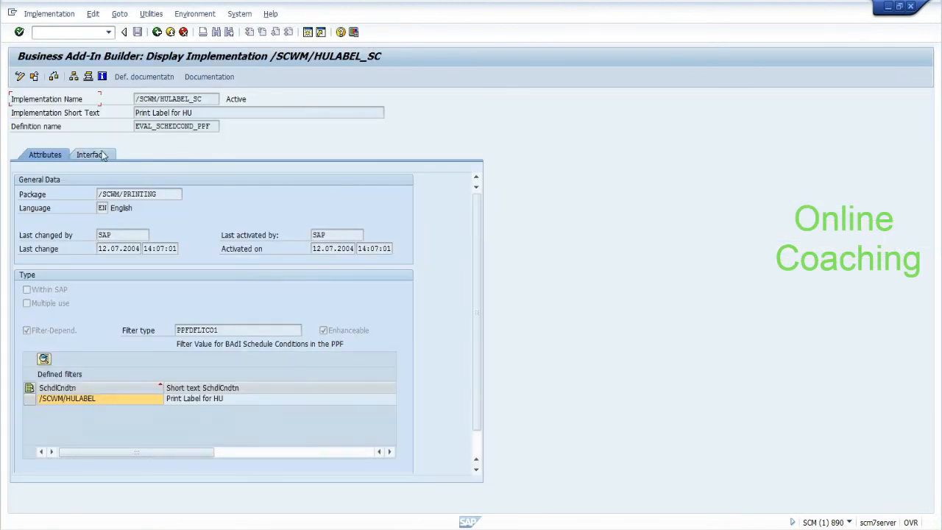
{"action": "left_click", "coordinate": [99, 156]}
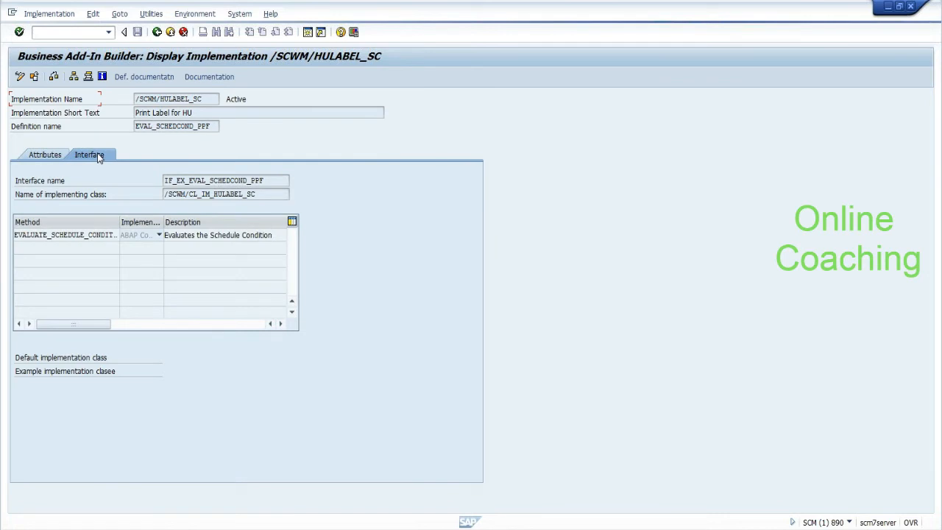
{"action": "left_click", "coordinate": [200, 194]}
{"action": "double_click", "coordinate": [203, 194]}
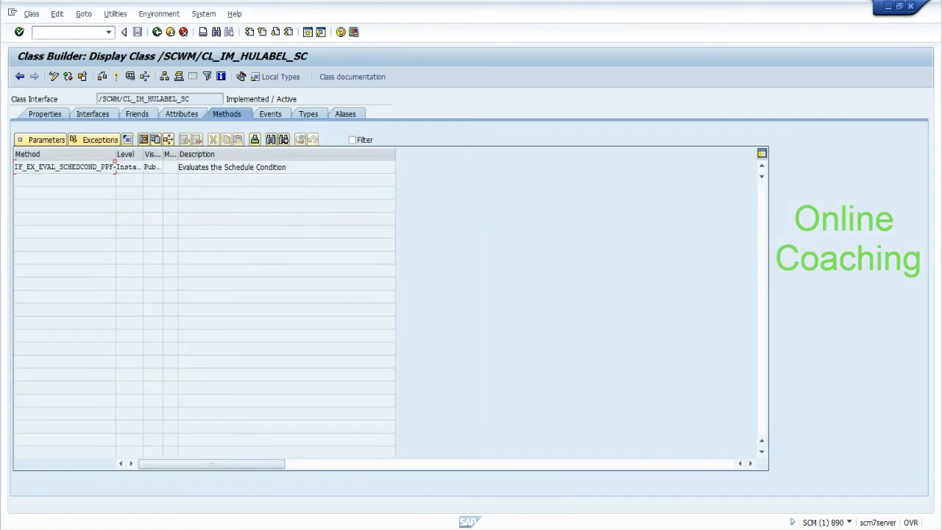
{"action": "double_click", "coordinate": [90, 170]}
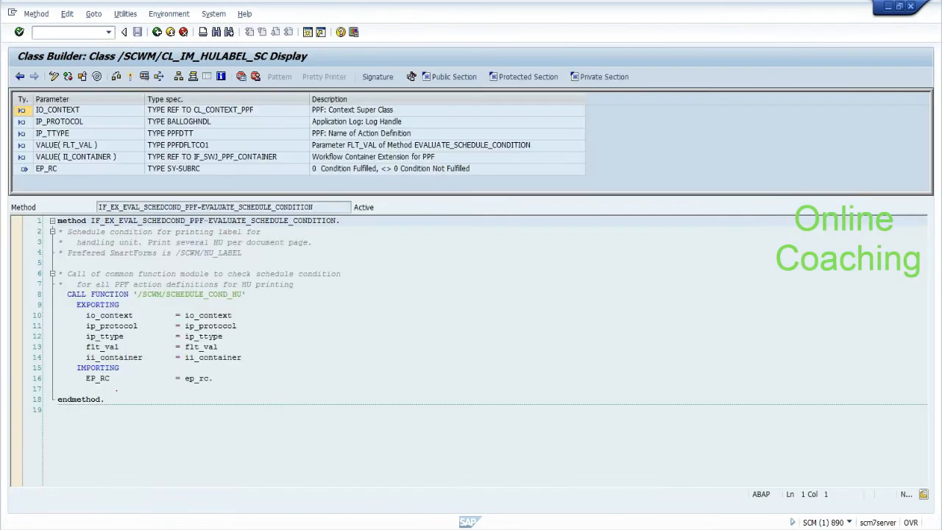
{"action": "left_click_drag", "start_coordinate": [141, 294], "coordinate": [340, 274]}
{"action": "left_click", "coordinate": [206, 378]}
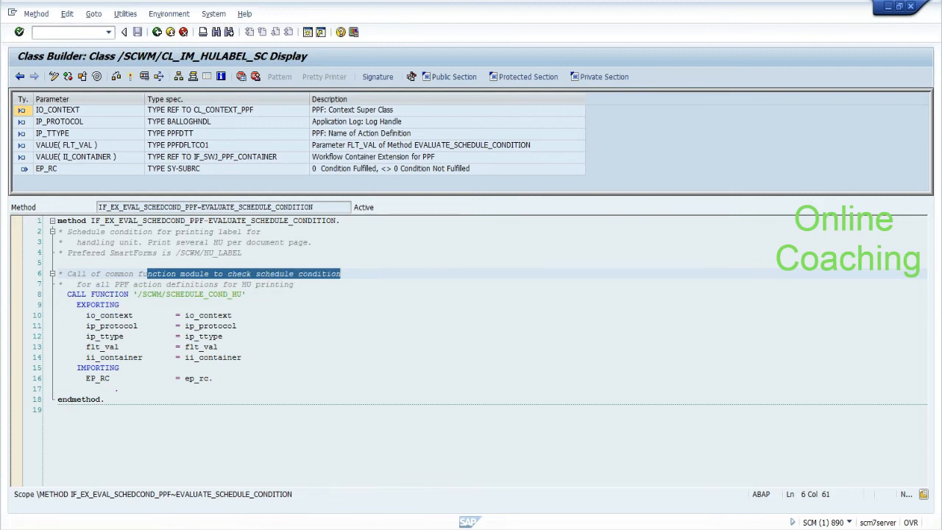
{"action": "left_click", "coordinate": [239, 326]}
{"action": "left_click_drag", "start_coordinate": [241, 284], "coordinate": [292, 284]}
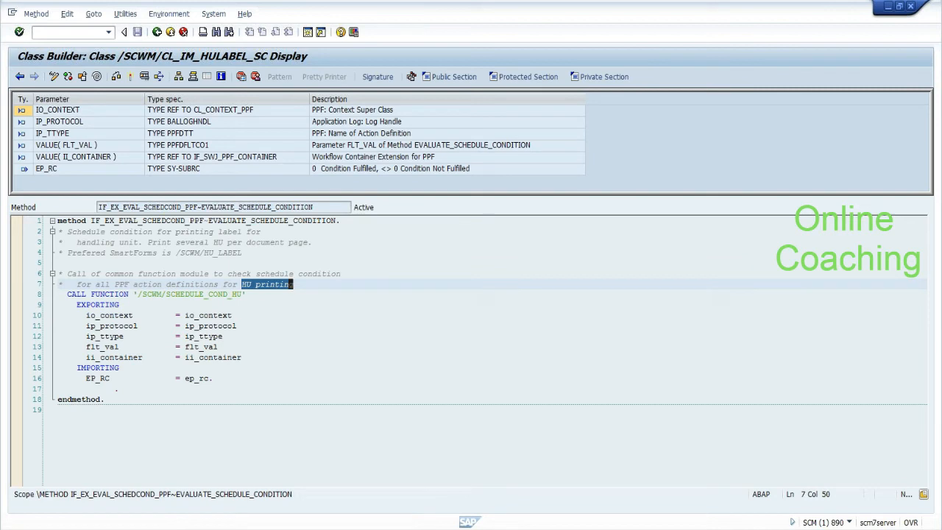
{"action": "left_click", "coordinate": [300, 274]}
{"action": "left_click", "coordinate": [200, 377]}
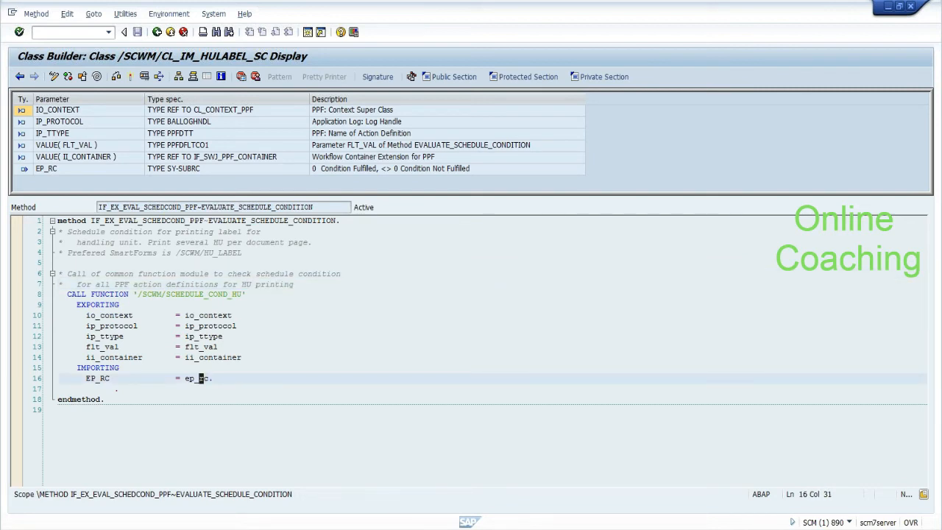
{"action": "key", "text": "alt+Tab"}
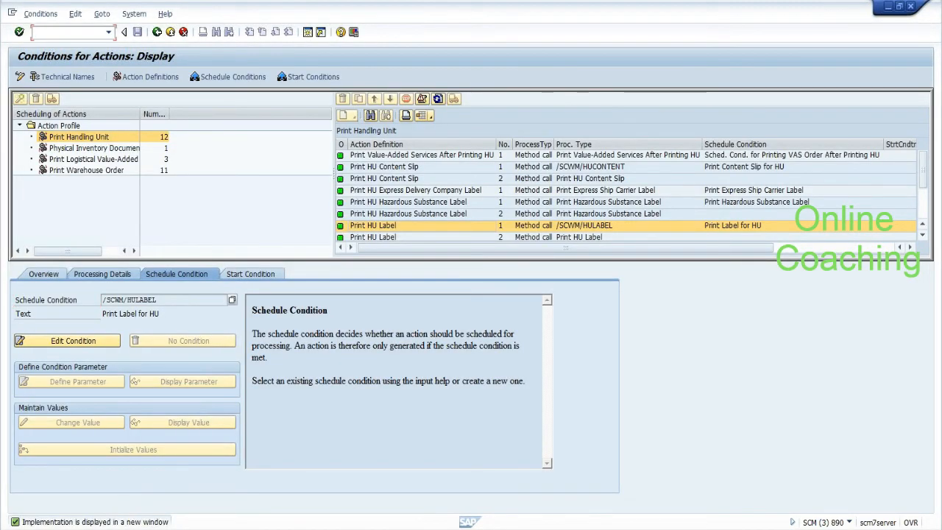
Step: Open logical conditions for printing HUs in change mode and add a new entry
{"action": "key", "text": "Return"}
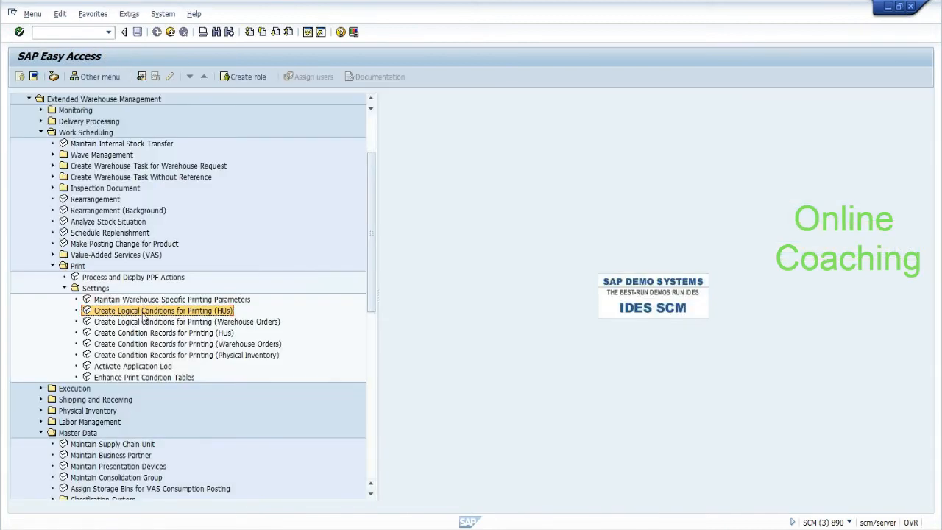
{"action": "double_click", "coordinate": [212, 313]}
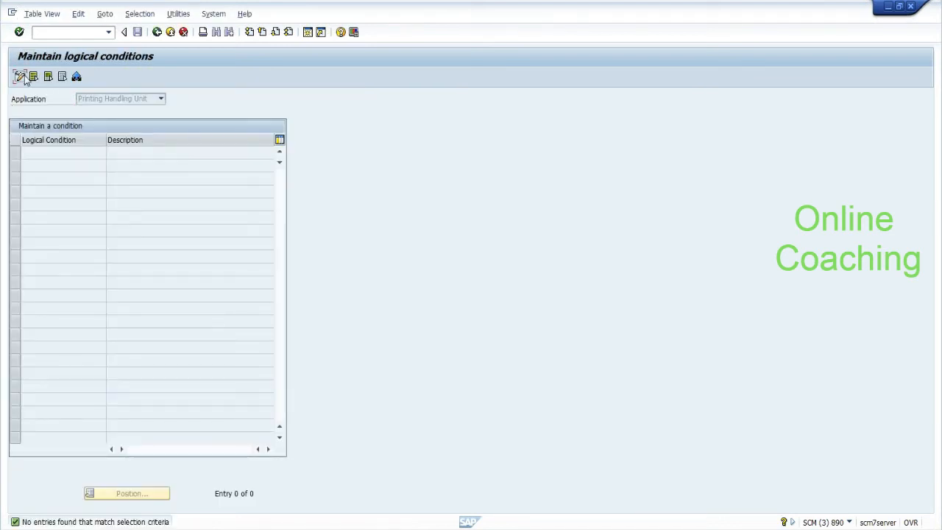
{"action": "left_click", "coordinate": [19, 76]}
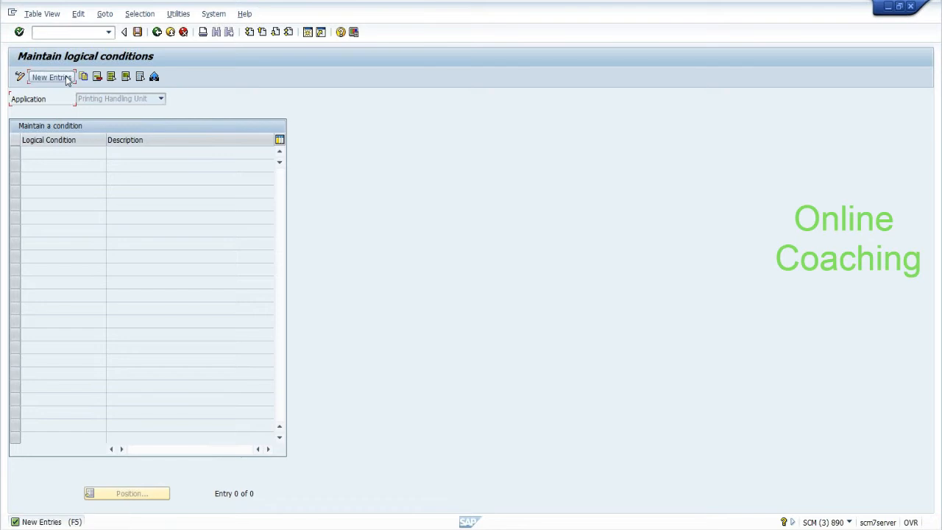
{"action": "left_click", "coordinate": [65, 76]}
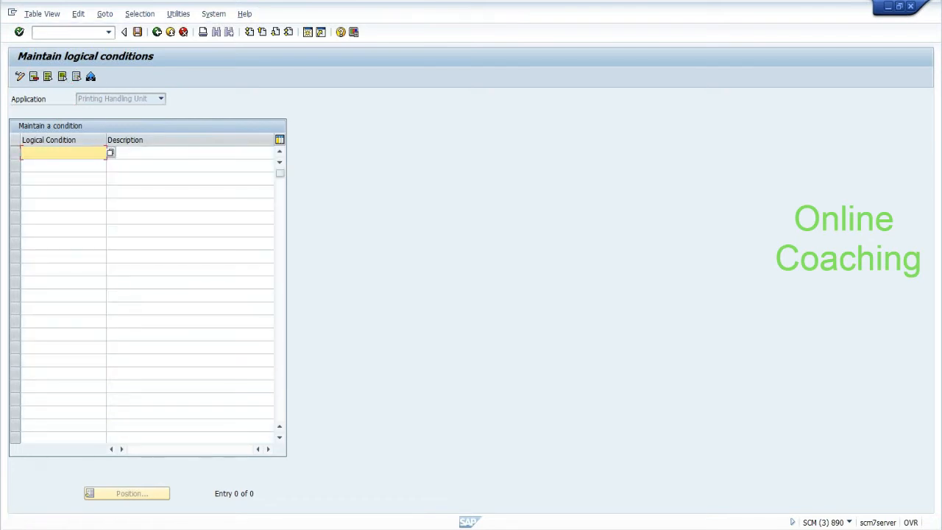
Step: Enter condition Z_TEST with the description 'test condition'
{"action": "key", "text": "alt+Tab"}
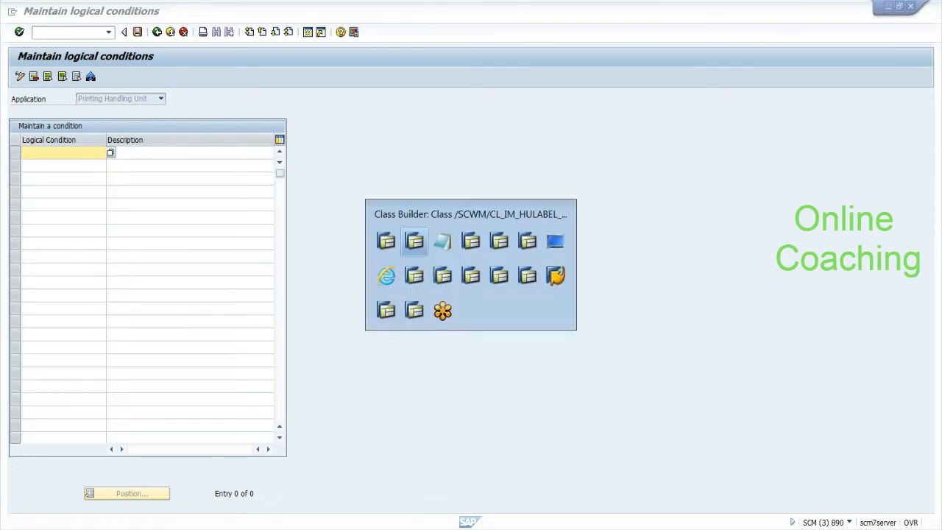
{"action": "key", "text": "alt+Tab"}
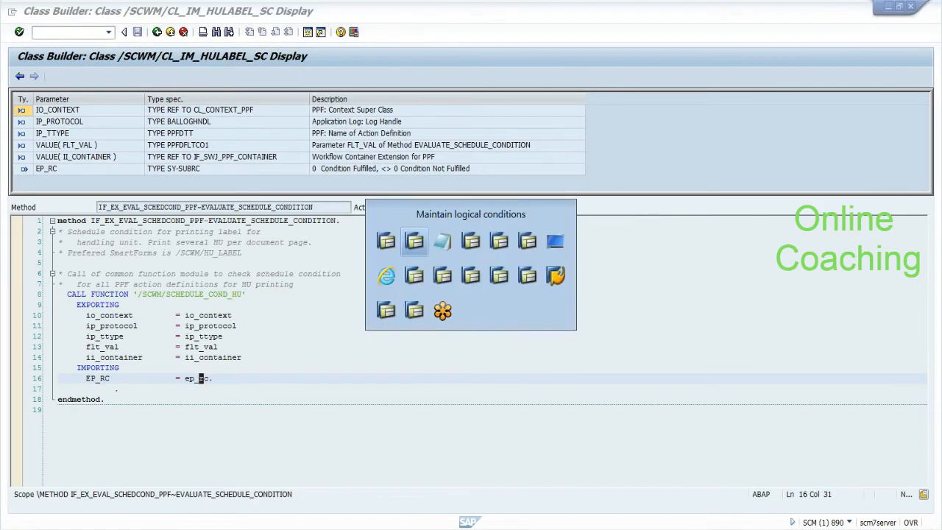
{"action": "type", "text": "z_test"}
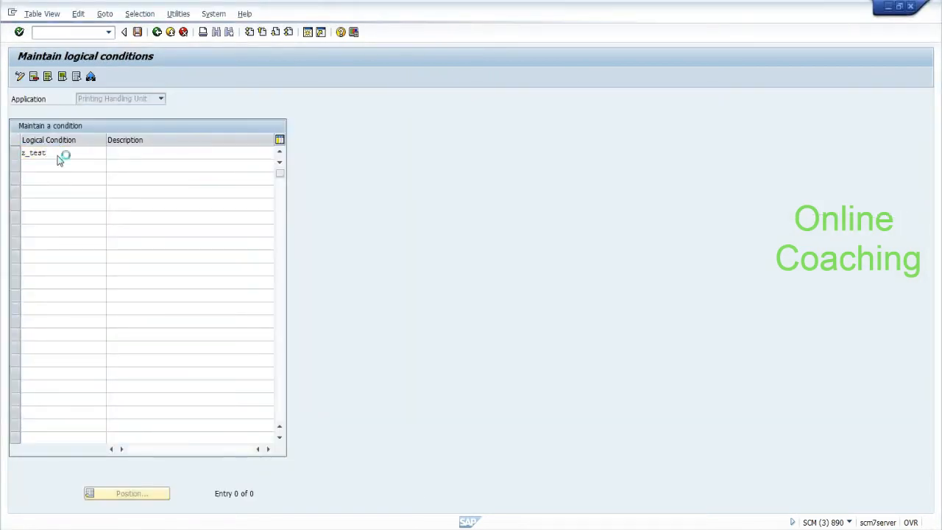
{"action": "key", "text": "Return"}
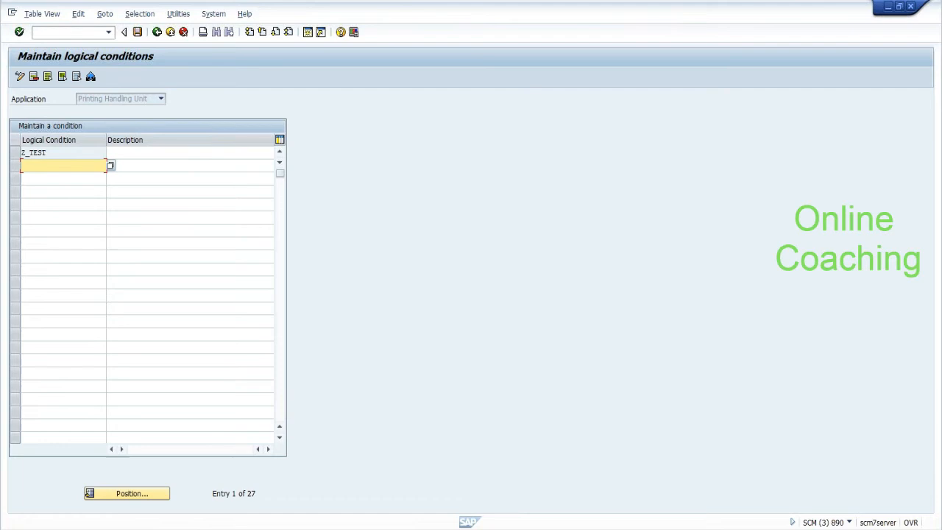
{"action": "left_click", "coordinate": [140, 153]}
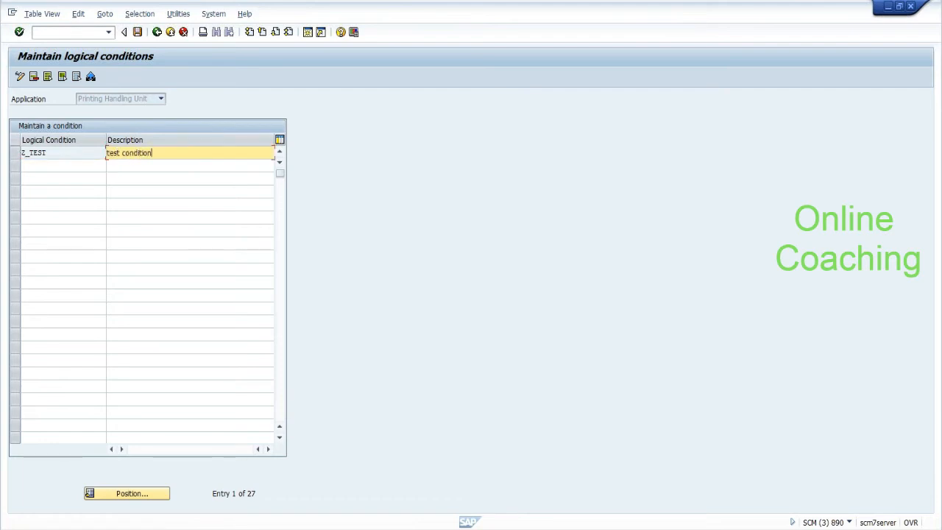
{"action": "key", "text": "Return"}
{"action": "left_click", "coordinate": [16, 154]}
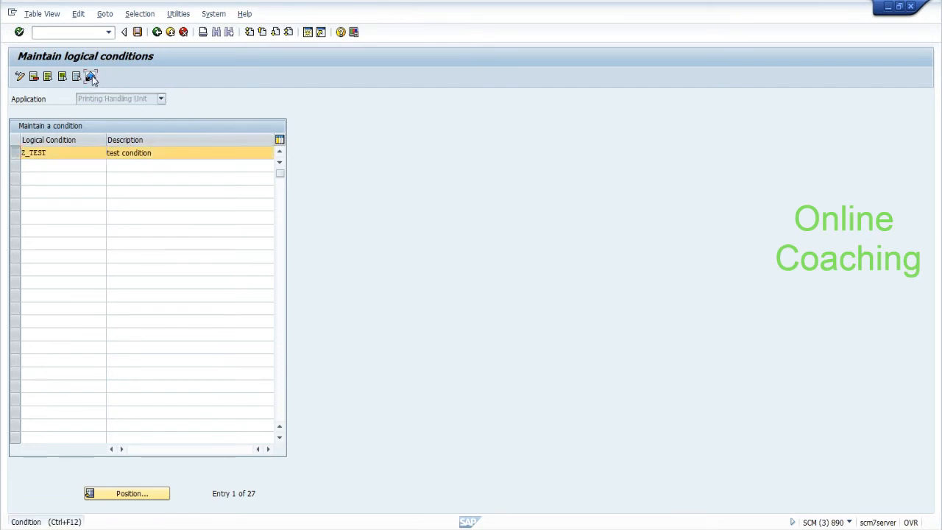
Step: Define Z_TEST as Total Wght ≥ 1000 in the condition editor and save
{"action": "left_click", "coordinate": [92, 76]}
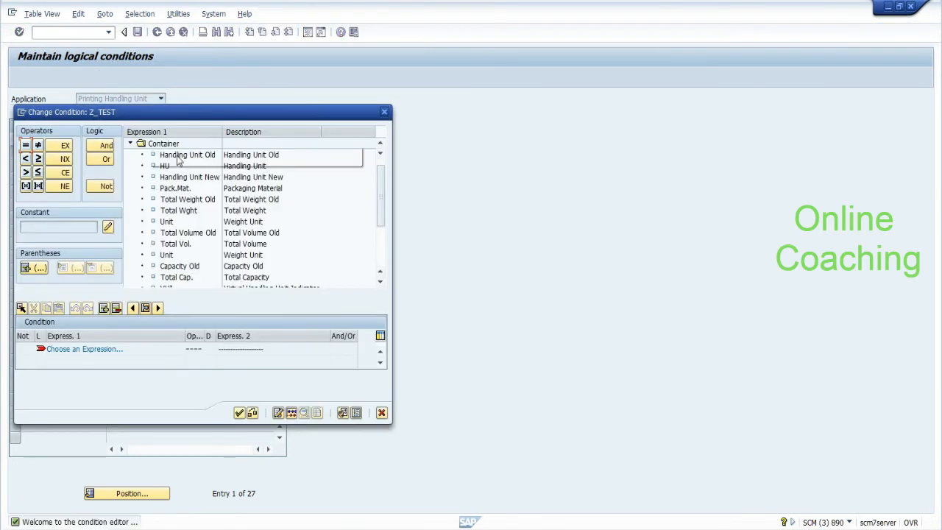
{"action": "left_click", "coordinate": [179, 211]}
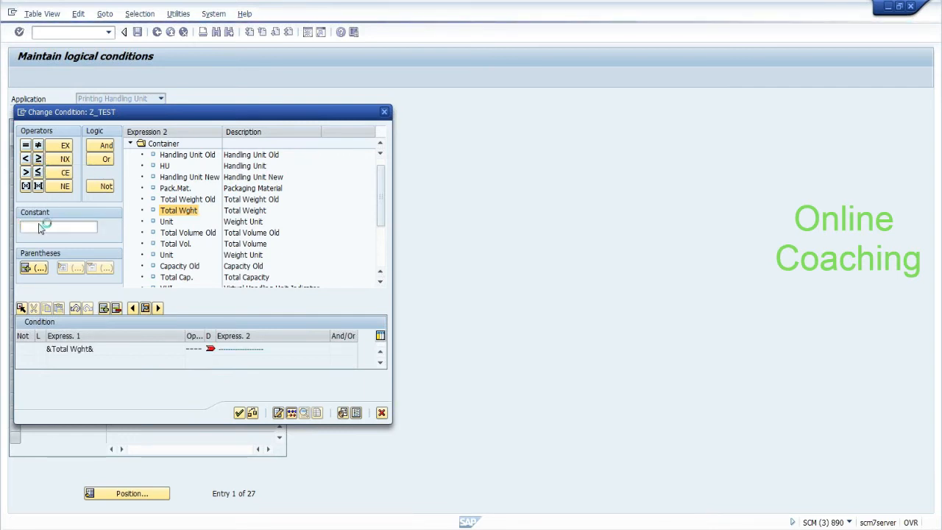
{"action": "left_click", "coordinate": [36, 228]}
{"action": "type", "text": "1000"}
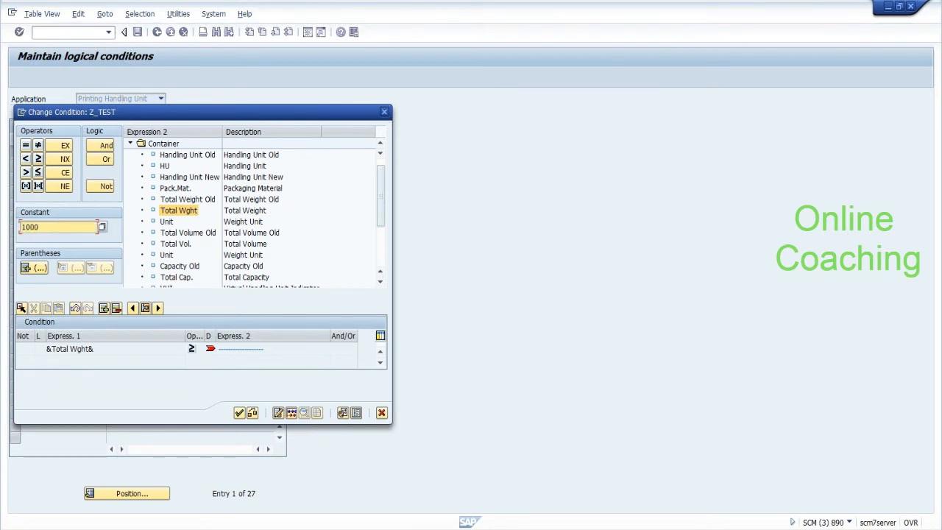
{"action": "key", "text": "Return"}
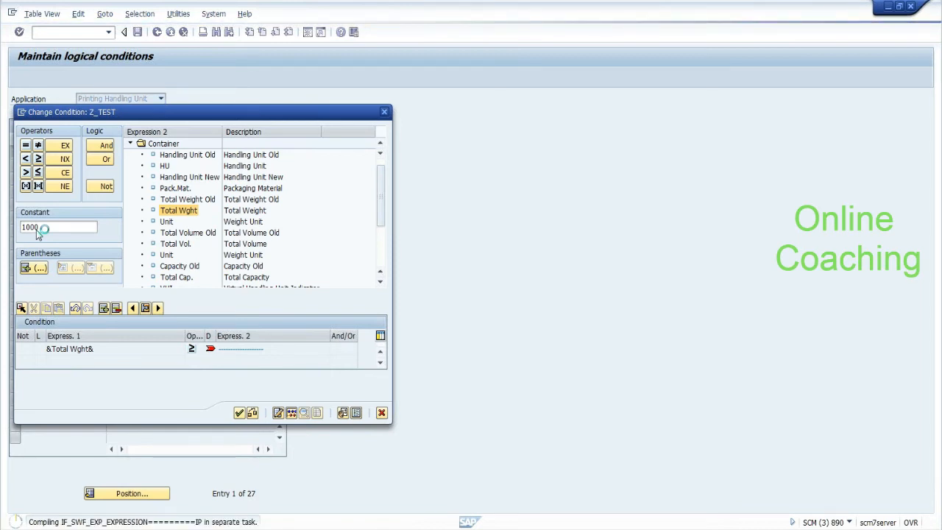
{"action": "left_click", "coordinate": [239, 413]}
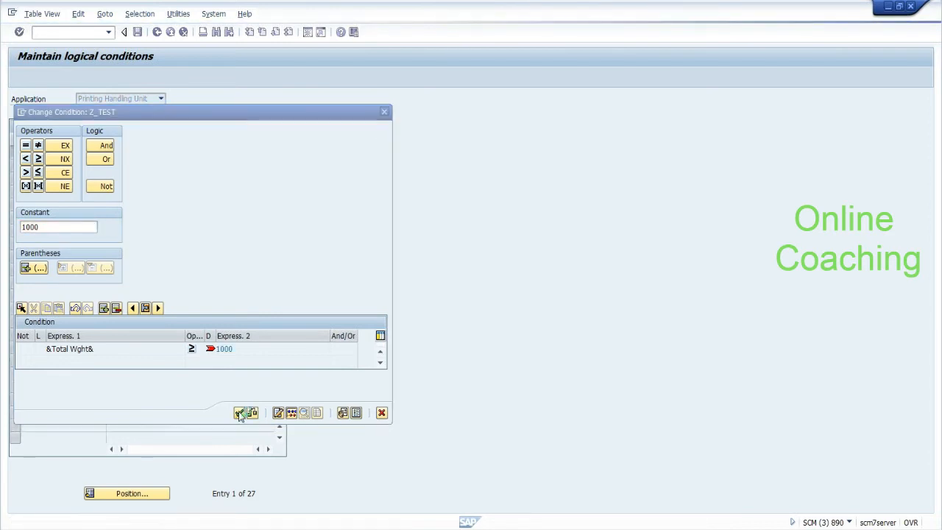
{"action": "left_click", "coordinate": [137, 33]}
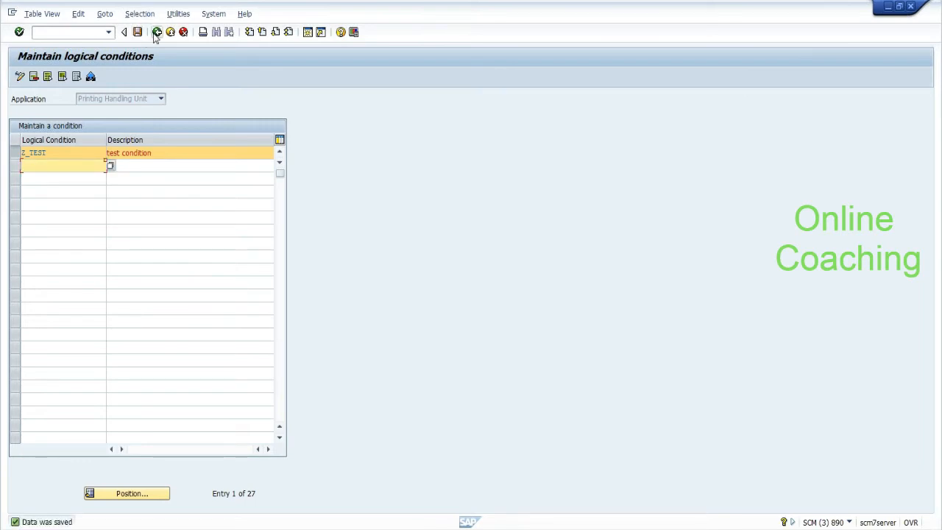
Step: Open Create Condition Records for Printing (HUs) with maintenance group PHU and execute
{"action": "left_click", "coordinate": [156, 33]}
{"action": "left_click", "coordinate": [156, 33]}
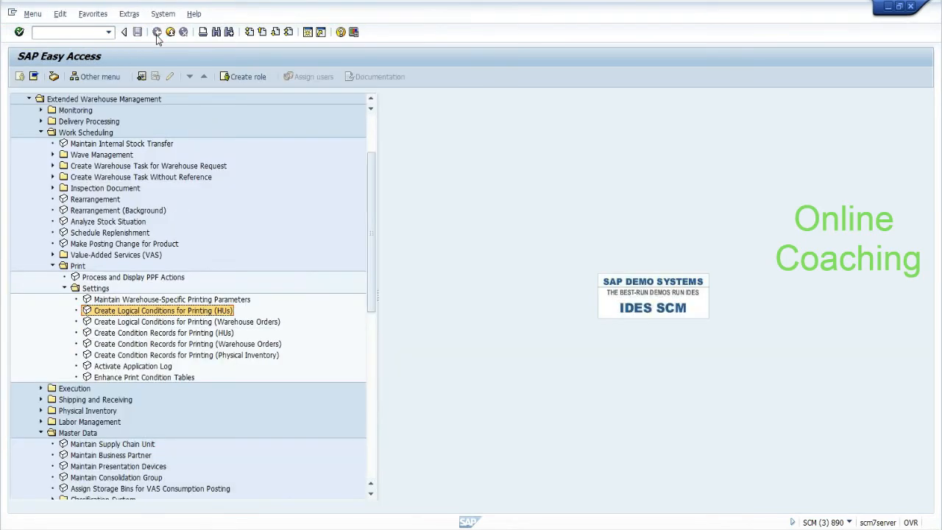
{"action": "double_click", "coordinate": [167, 332]}
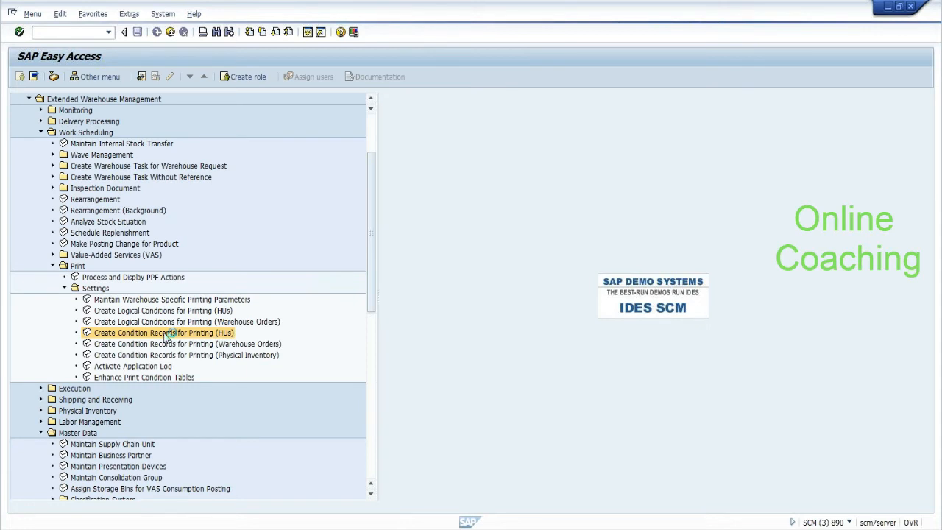
{"action": "left_click", "coordinate": [162, 113]}
{"action": "left_click", "coordinate": [198, 116]}
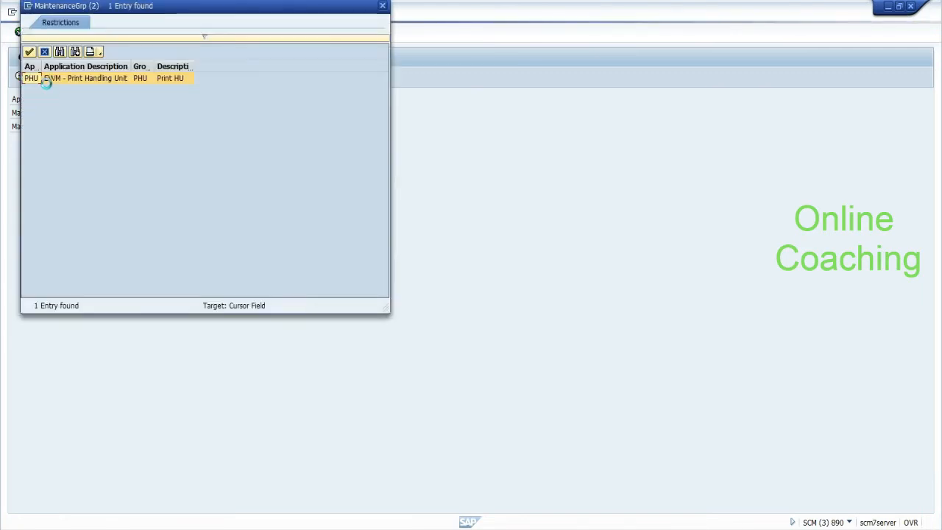
{"action": "double_click", "coordinate": [39, 79]}
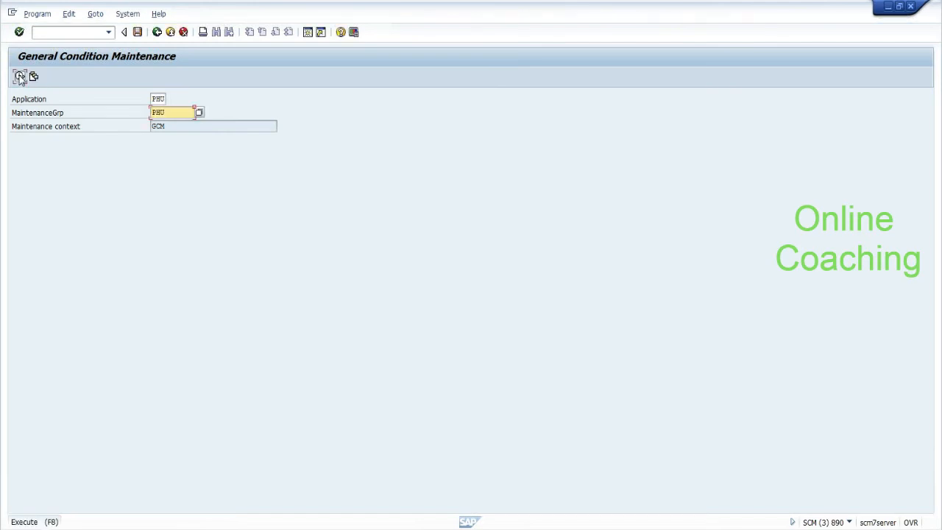
{"action": "left_click", "coordinate": [20, 76]}
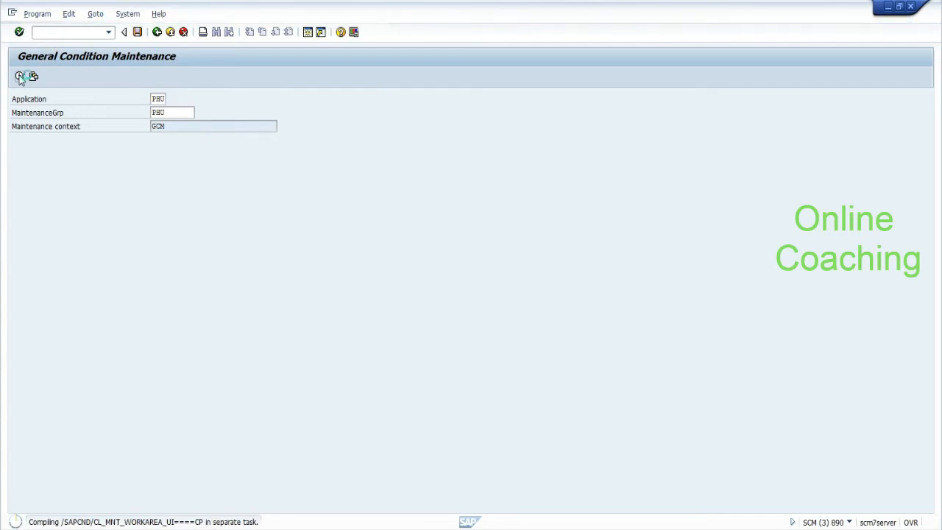
Step: In the Class Builder window, go back three screens toward condition maintenance
{"action": "key", "text": "alt+Tab"}
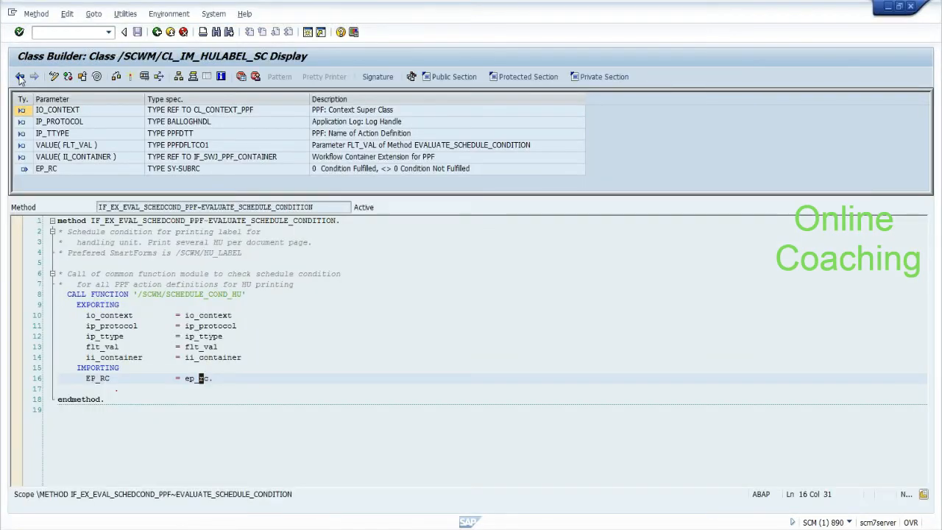
{"action": "left_click", "coordinate": [156, 33]}
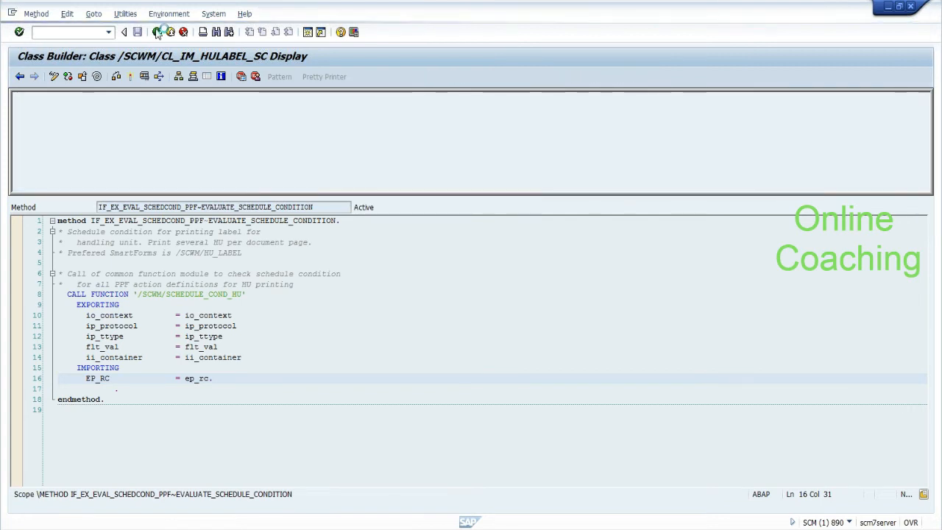
{"action": "left_click", "coordinate": [156, 33]}
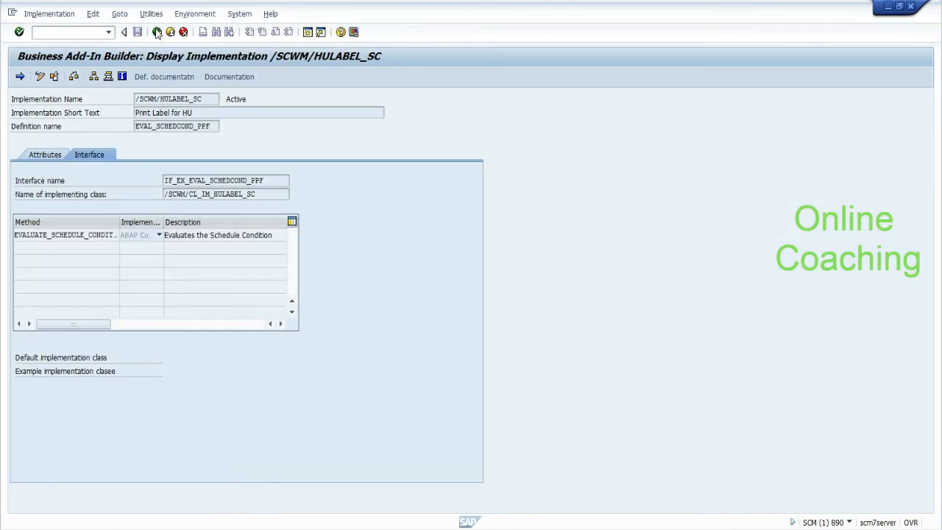
{"action": "left_click", "coordinate": [157, 32]}
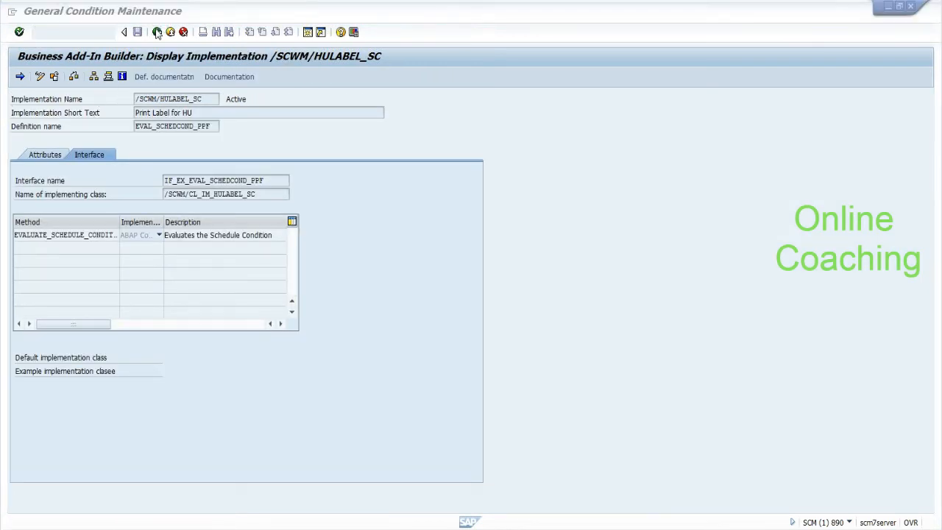
{"action": "key", "text": "alt+Tab"}
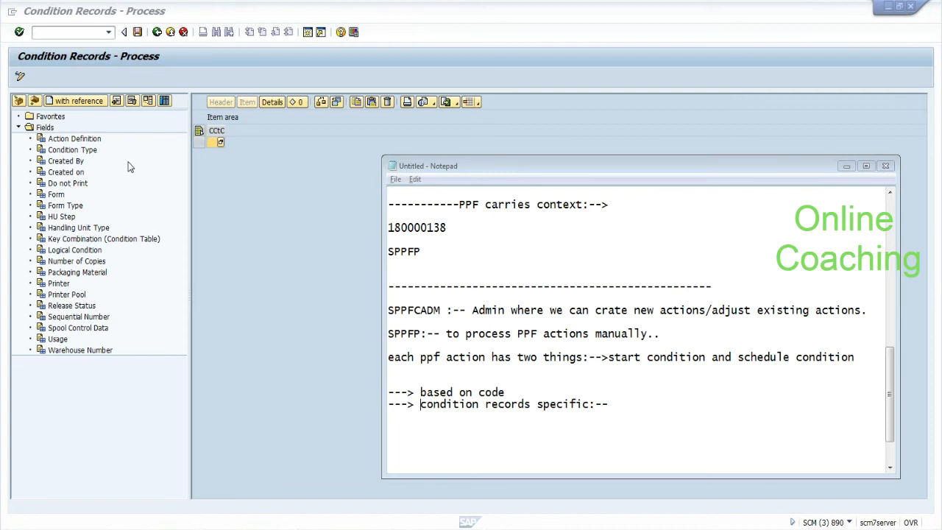
Step: Select condition records by Warehouse Number EHYD and run the selection
{"action": "left_click", "coordinate": [156, 165]}
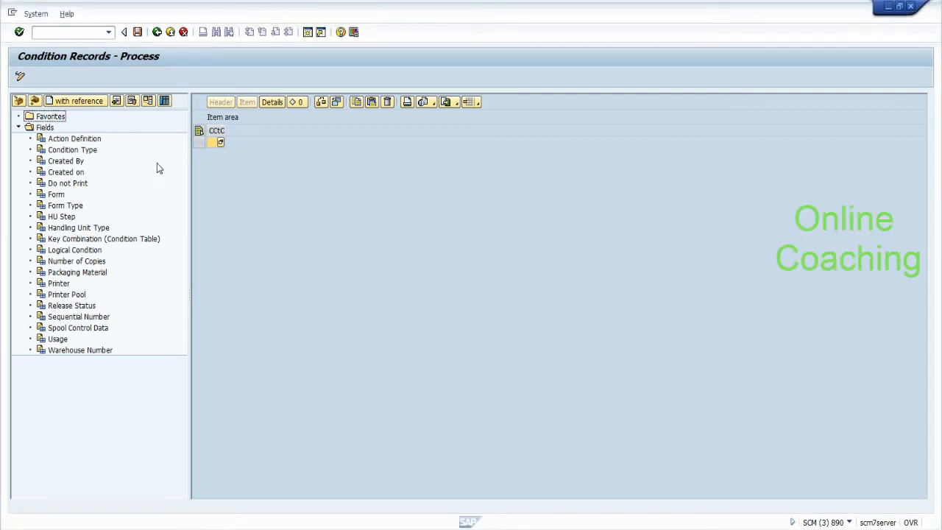
{"action": "left_click", "coordinate": [21, 103]}
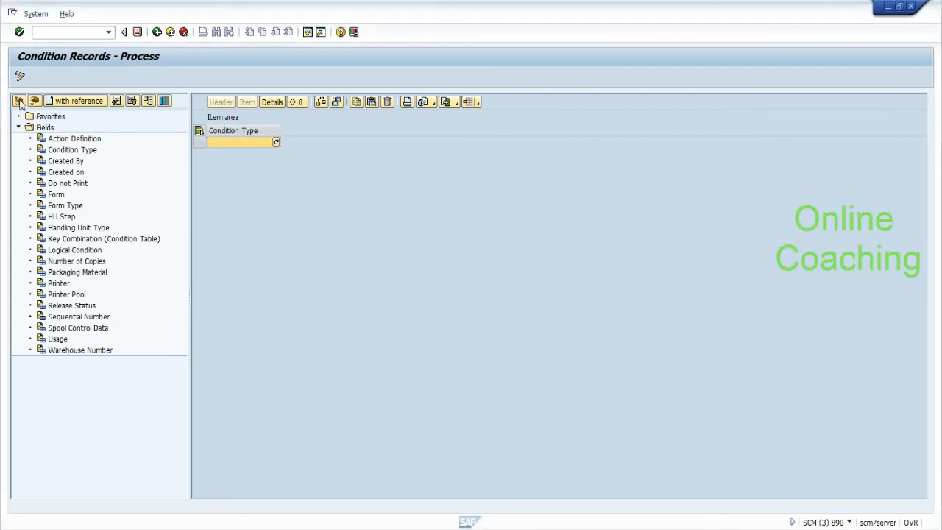
{"action": "left_click", "coordinate": [92, 350]}
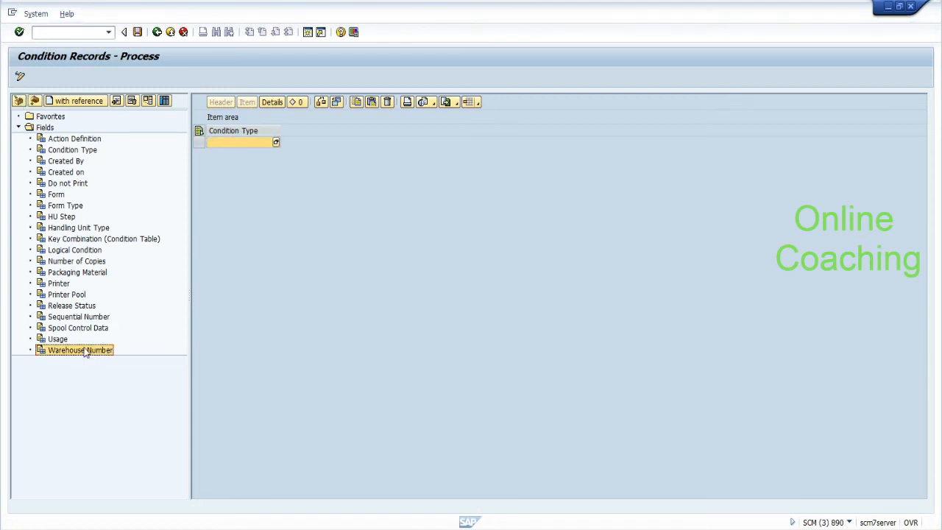
{"action": "left_click", "coordinate": [18, 101]}
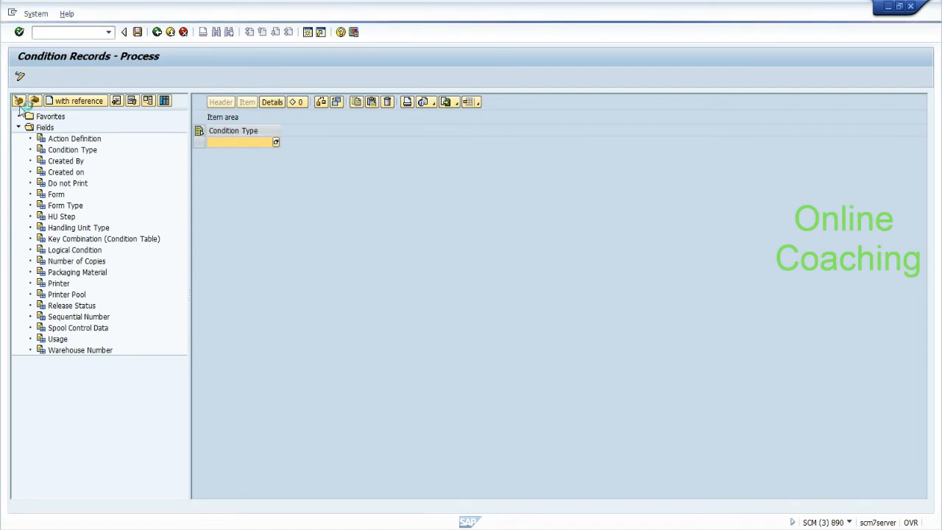
{"action": "type", "text": "EHYD"}
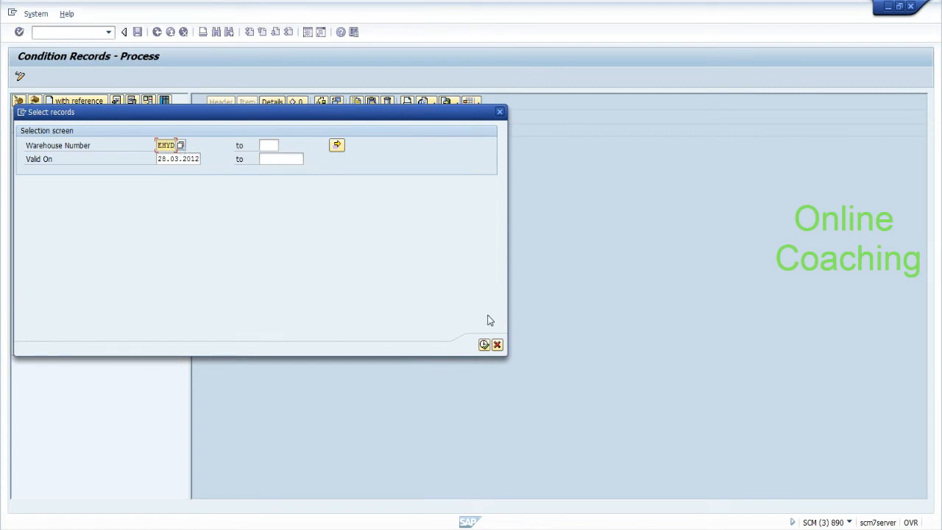
{"action": "left_click", "coordinate": [484, 345]}
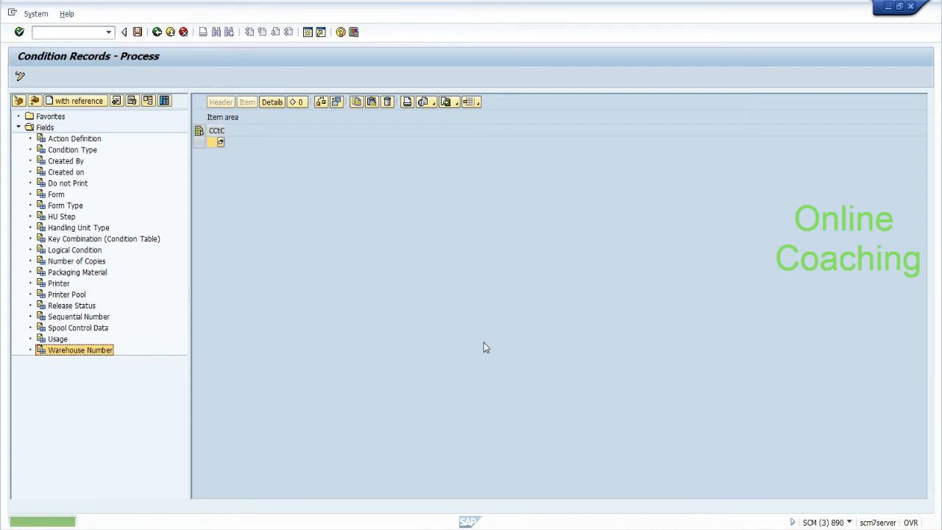
Step: Widen the Condition Type column and initialize the empty work area
{"action": "left_click_drag", "start_coordinate": [225, 131], "coordinate": [324, 134]}
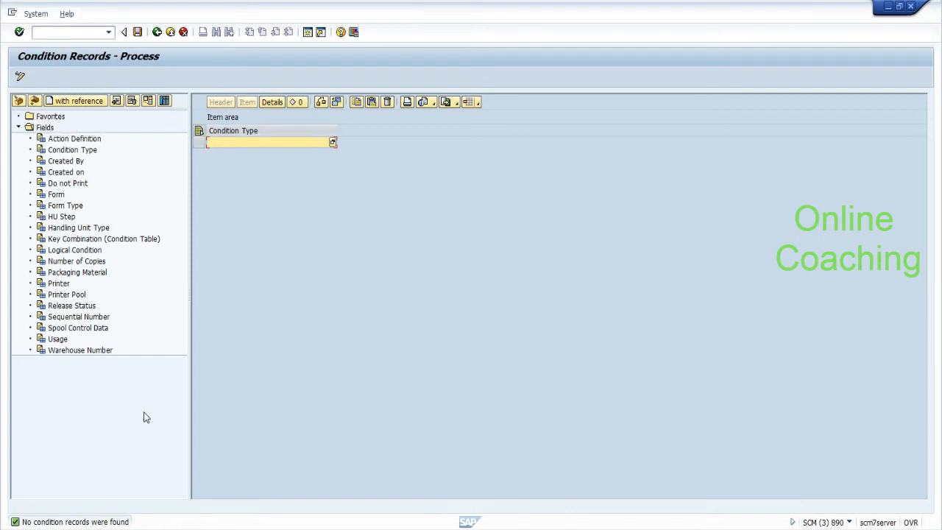
{"action": "left_click", "coordinate": [90, 353]}
{"action": "left_click", "coordinate": [36, 102]}
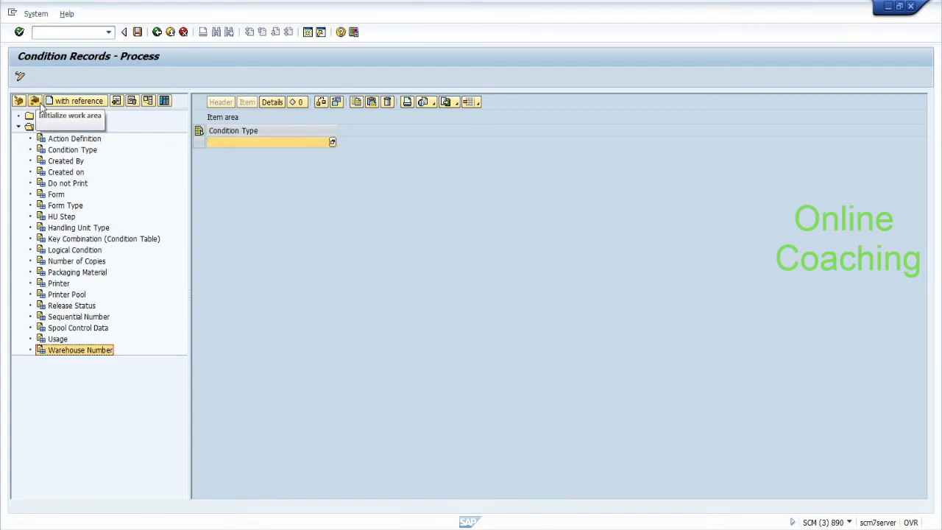
{"action": "left_click", "coordinate": [57, 104]}
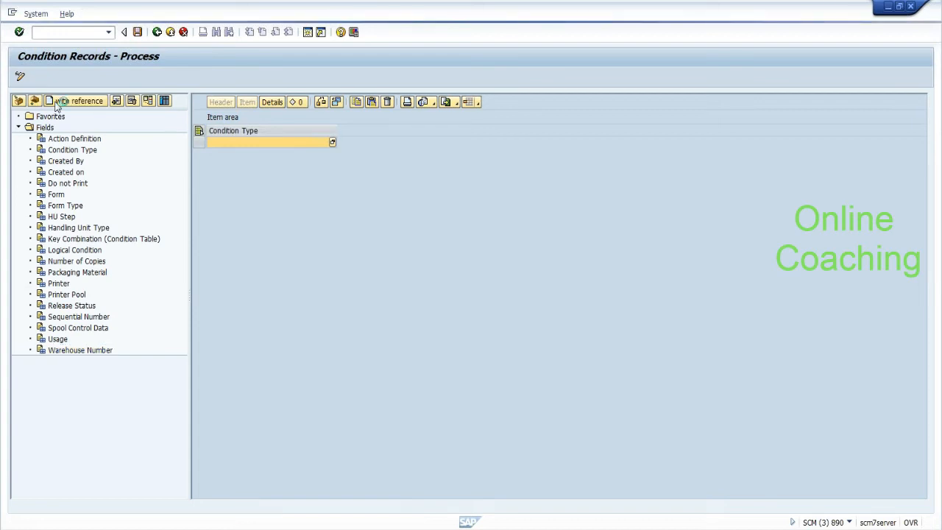
Step: Run the create-with-reference selection for warehouse number EHYD
{"action": "type", "text": "EHY"}
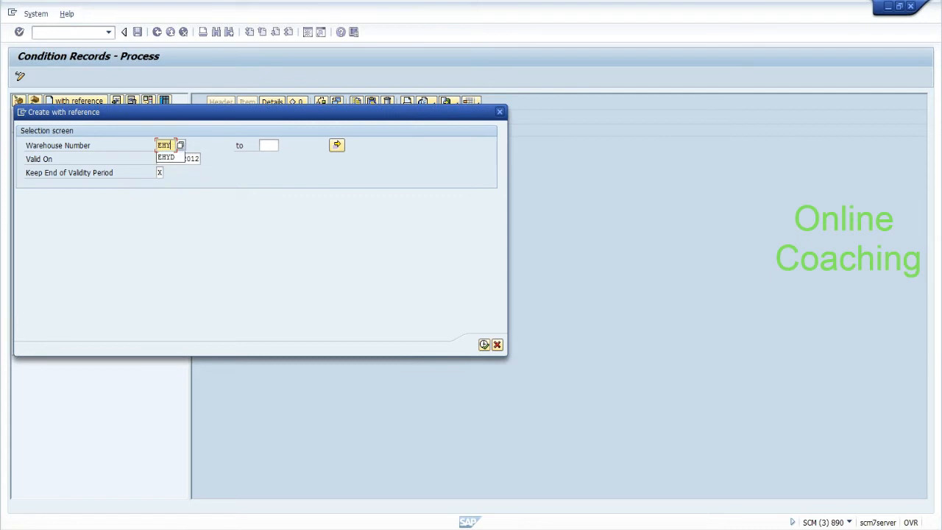
{"action": "type", "text": "D"}
{"action": "left_click", "coordinate": [484, 344]}
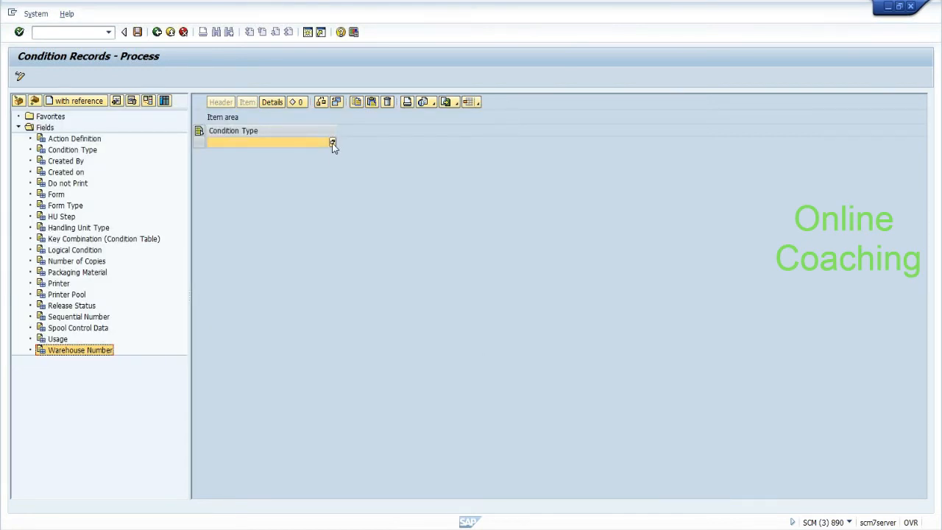
Step: Choose condition type PHU and set the form to /SCWM/HU_LABEL via a *hu* search
{"action": "left_click", "coordinate": [332, 142]}
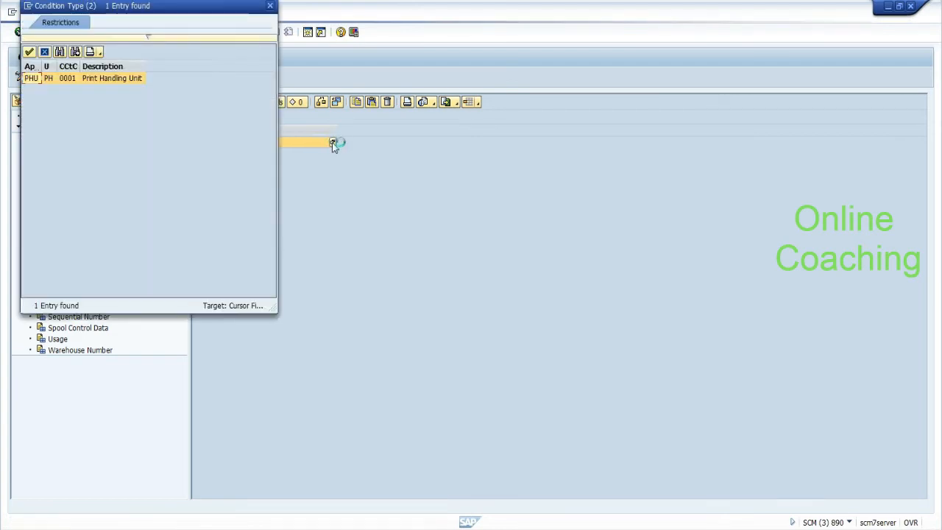
{"action": "double_click", "coordinate": [33, 77]}
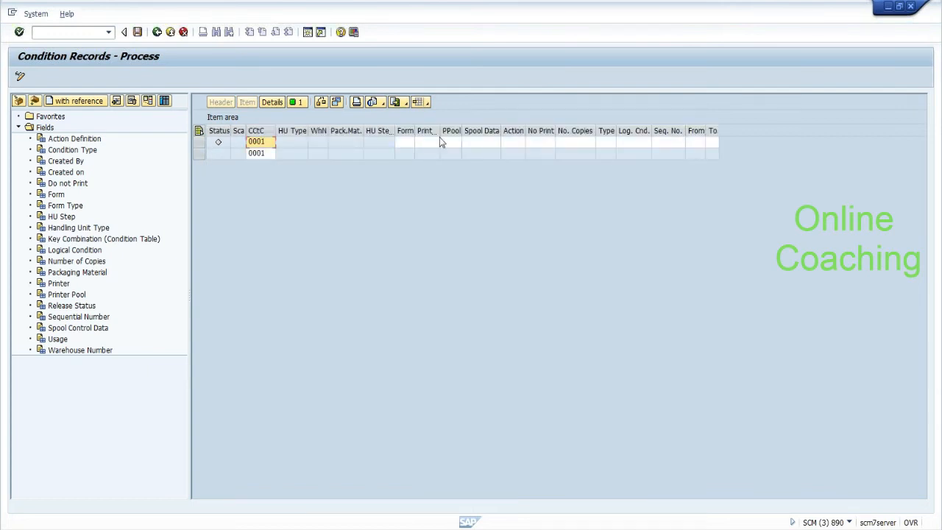
{"action": "left_click_drag", "start_coordinate": [417, 132], "coordinate": [466, 134]}
{"action": "left_click", "coordinate": [442, 144]}
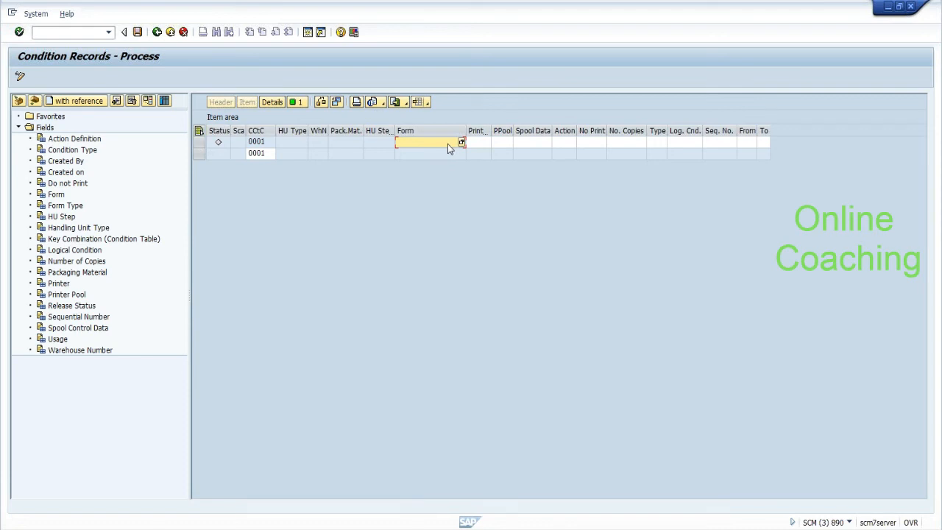
{"action": "left_click", "coordinate": [485, 144]}
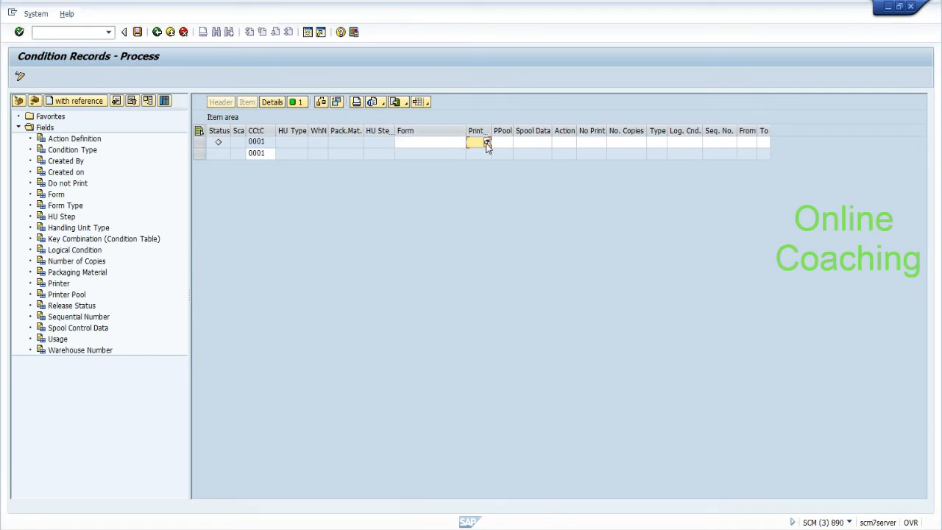
{"action": "left_click", "coordinate": [423, 144]}
{"action": "type", "text": "*hu*lab*"}
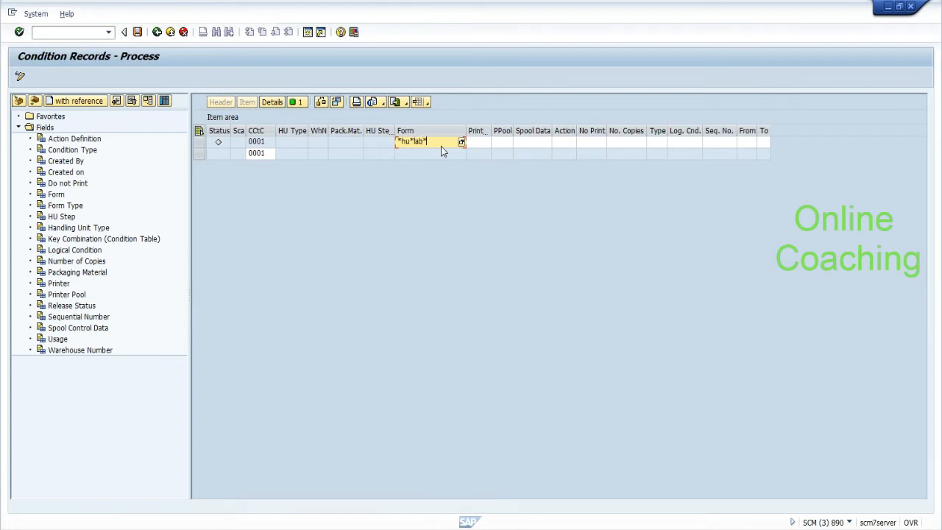
{"action": "key", "text": "Return"}
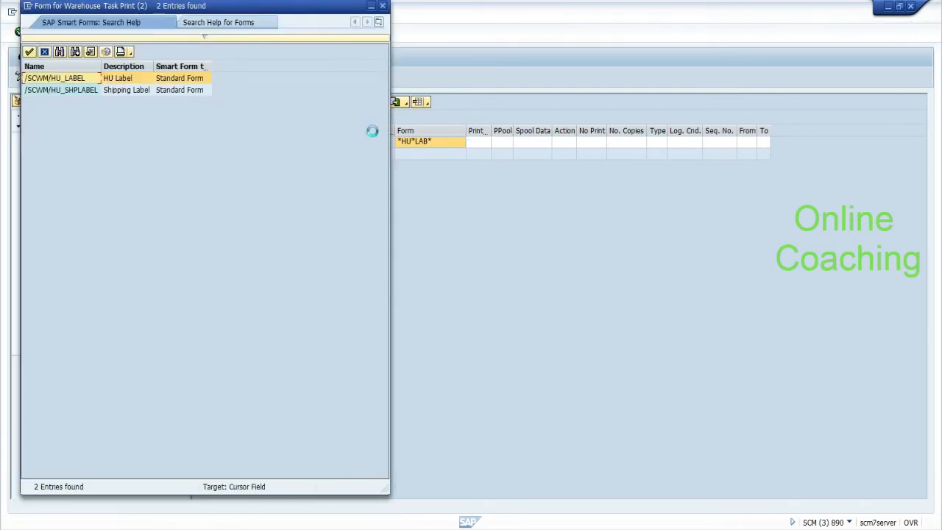
{"action": "double_click", "coordinate": [64, 78]}
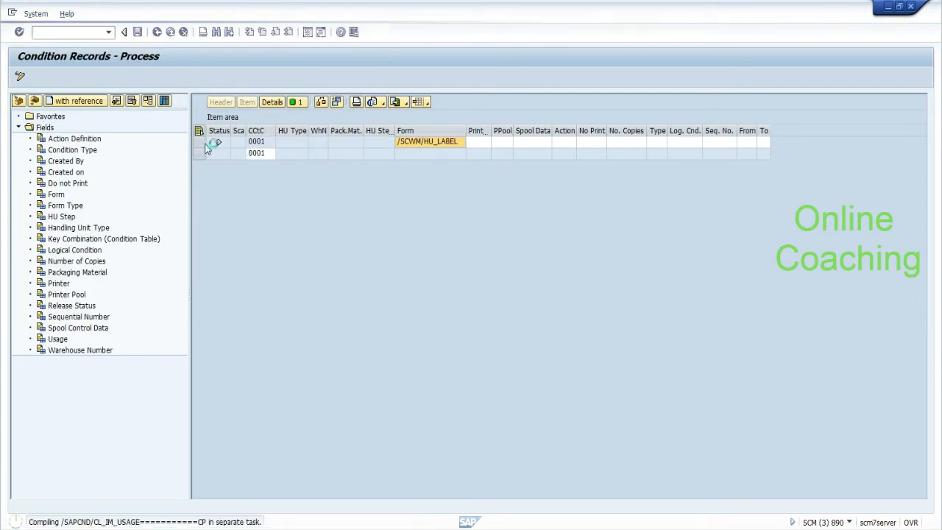
Step: Set printer LP01 and printer pool indicator No on the first record
{"action": "left_click", "coordinate": [483, 143]}
{"action": "type", "text": "Lp01"}
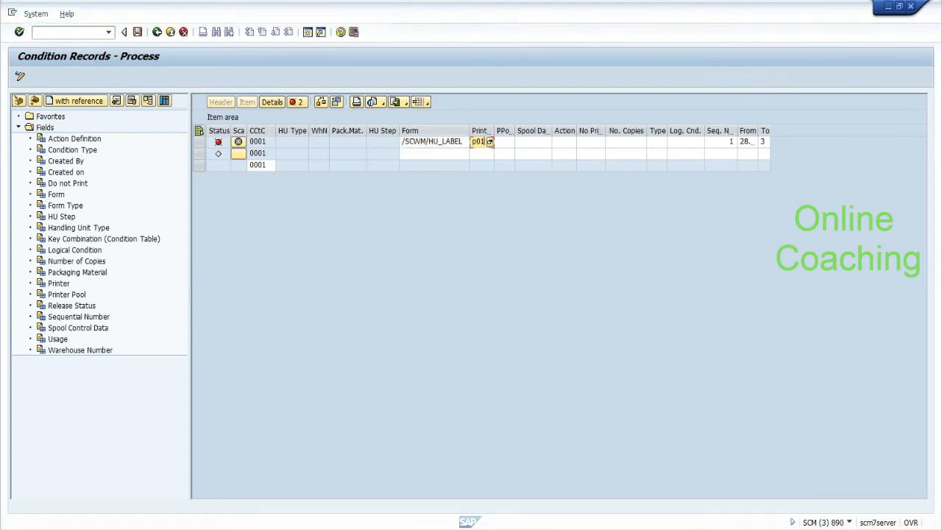
{"action": "left_click", "coordinate": [509, 145]}
{"action": "left_click", "coordinate": [510, 142]}
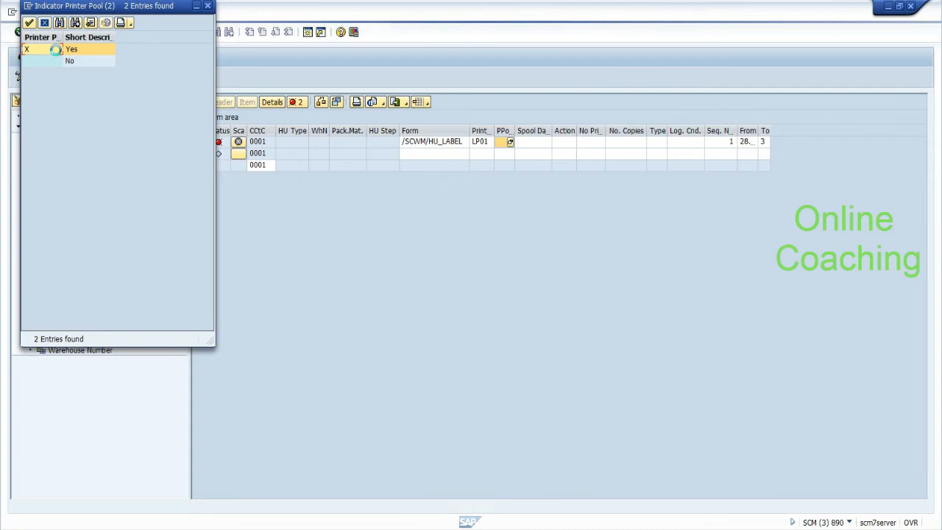
{"action": "left_click", "coordinate": [54, 61]}
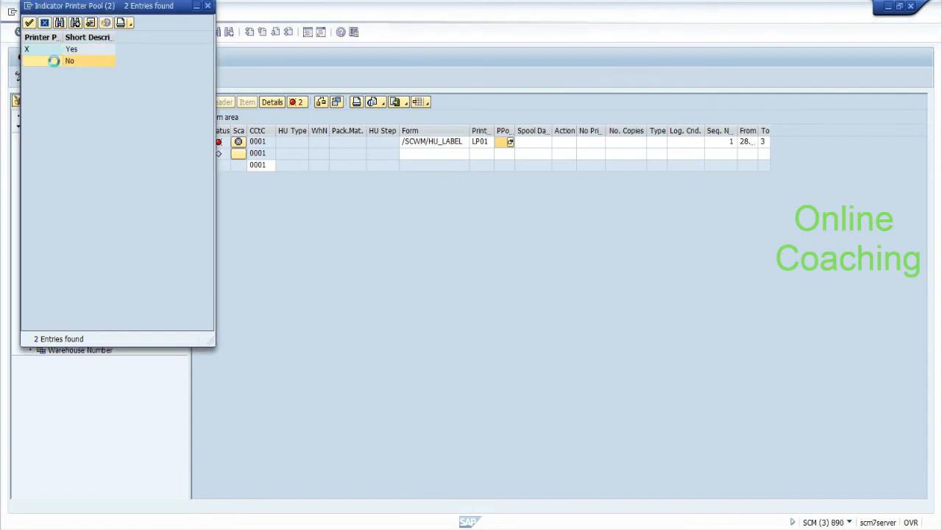
{"action": "double_click", "coordinate": [54, 61]}
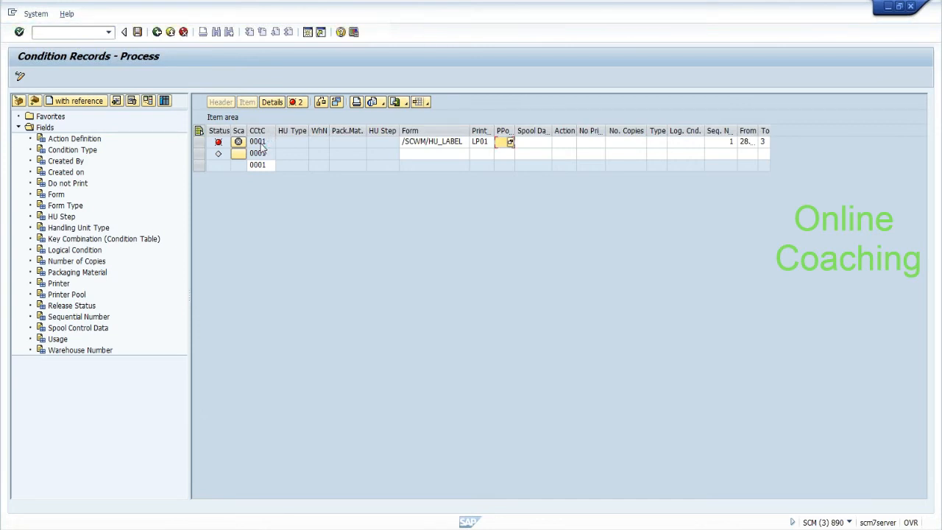
Step: Check the record's error messages, then try the spool data value choices
{"action": "left_click", "coordinate": [198, 142]}
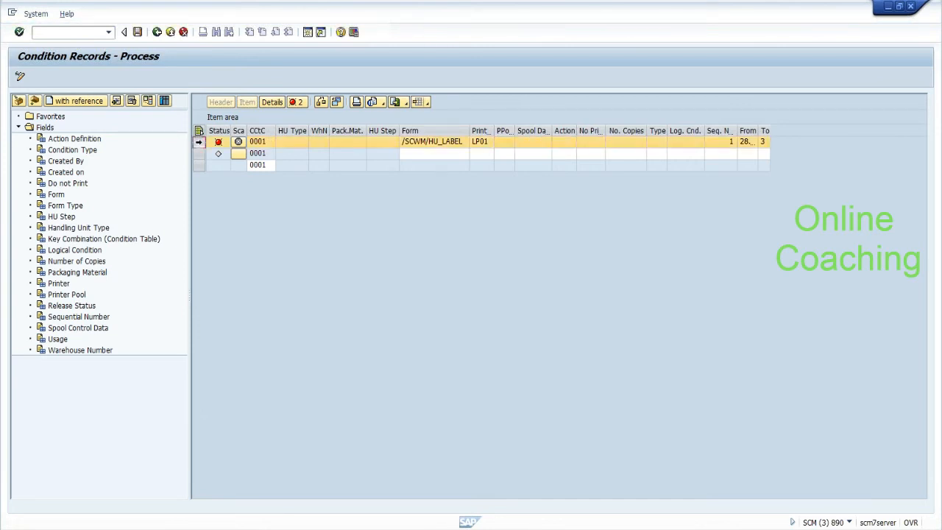
{"action": "left_click", "coordinate": [301, 106]}
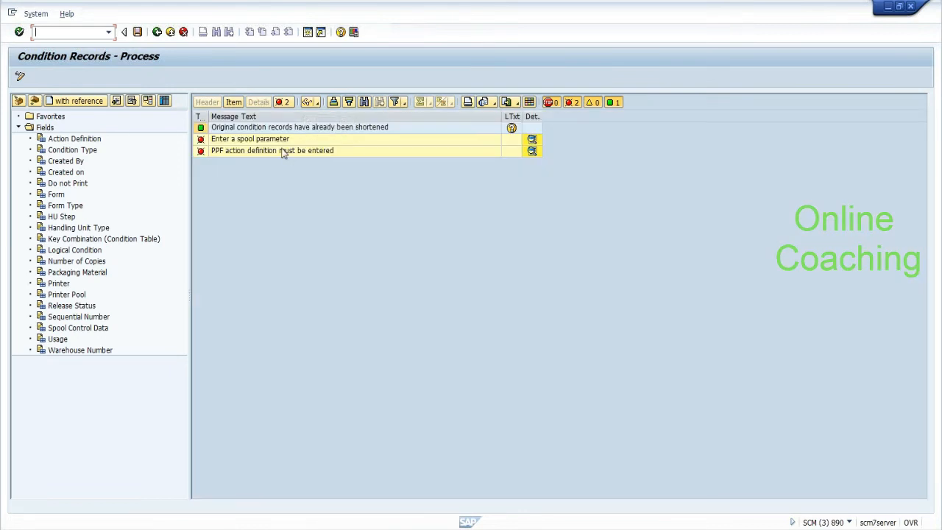
{"action": "left_click", "coordinate": [237, 105]}
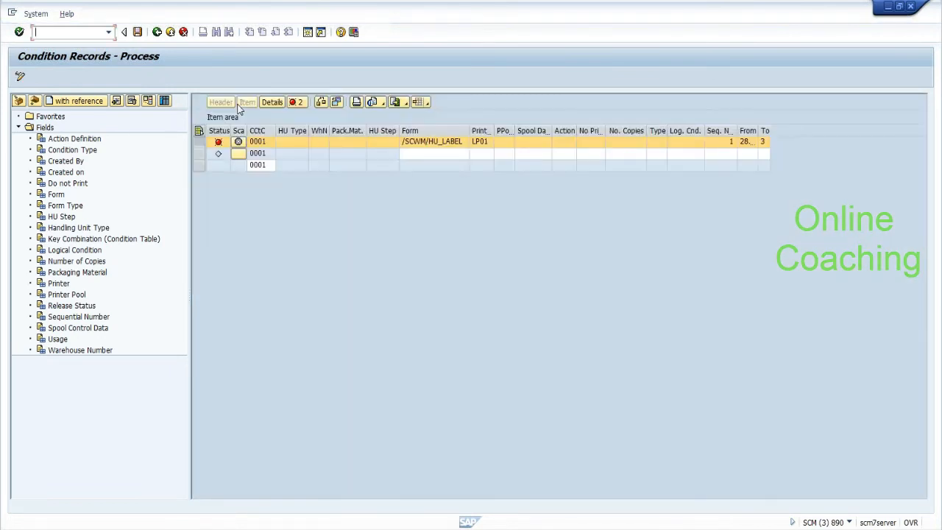
{"action": "left_click", "coordinate": [527, 142]}
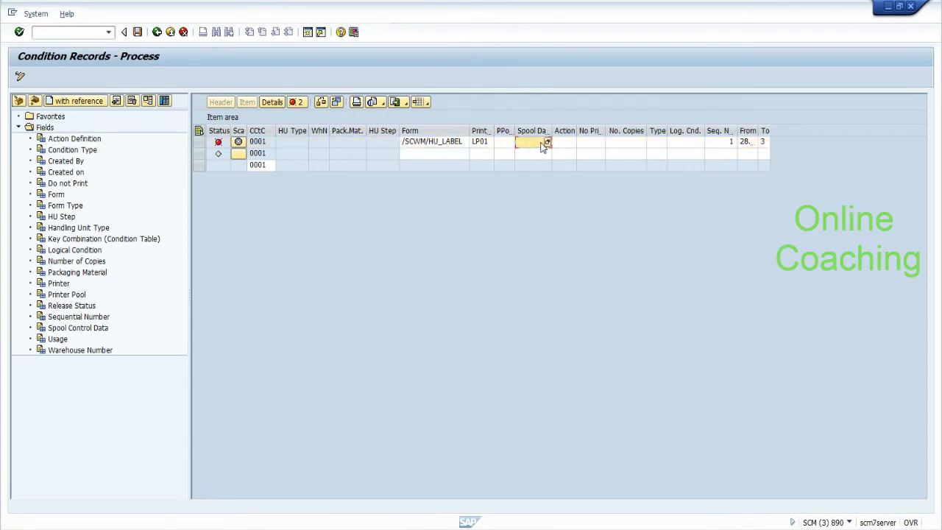
{"action": "left_click", "coordinate": [548, 142]}
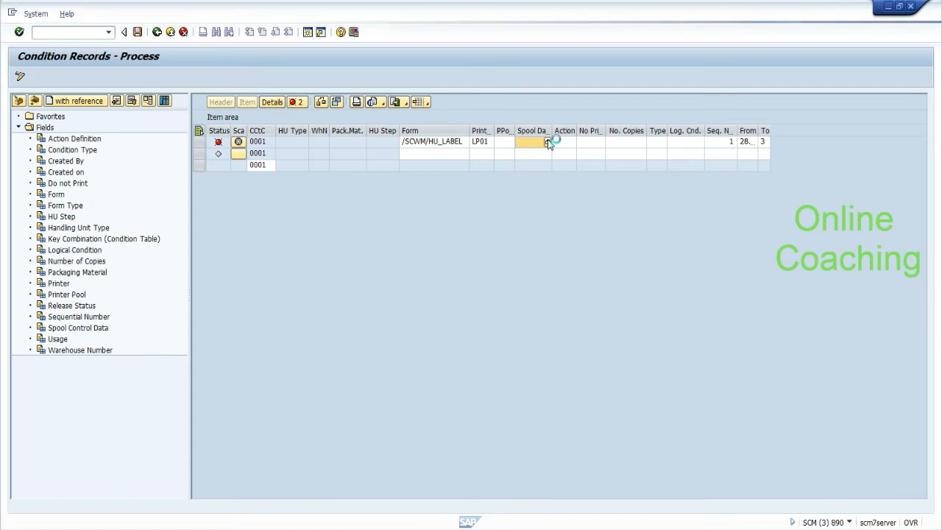
{"action": "left_click", "coordinate": [547, 143]}
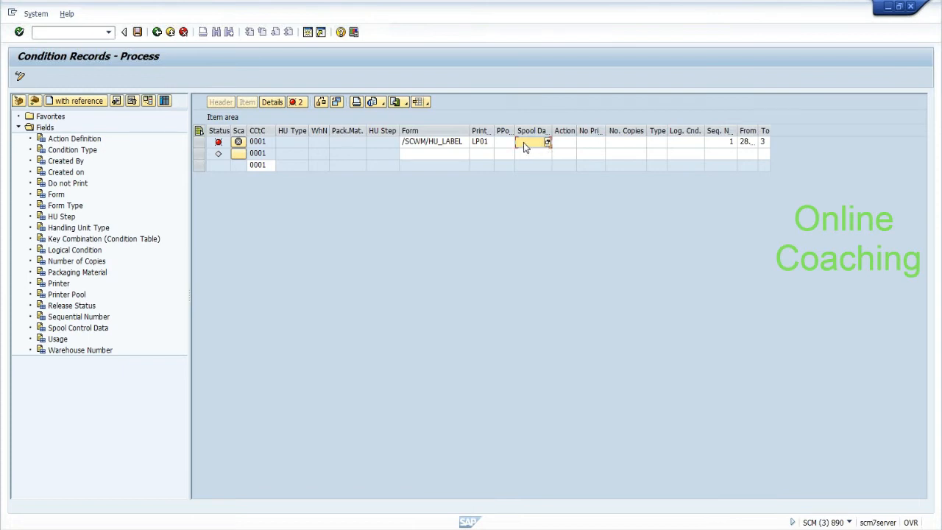
Step: Set the action definition to HU_LABEL and the number of copies to 1
{"action": "left_click", "coordinate": [572, 143]}
{"action": "key", "text": "alt+Tab"}
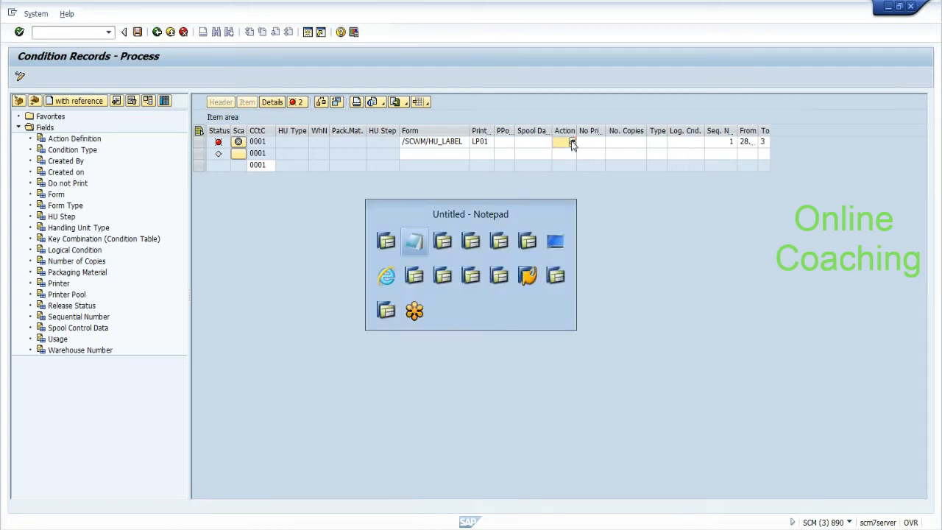
{"action": "key", "text": "alt+Tab"}
{"action": "key", "text": "alt+Tab"}
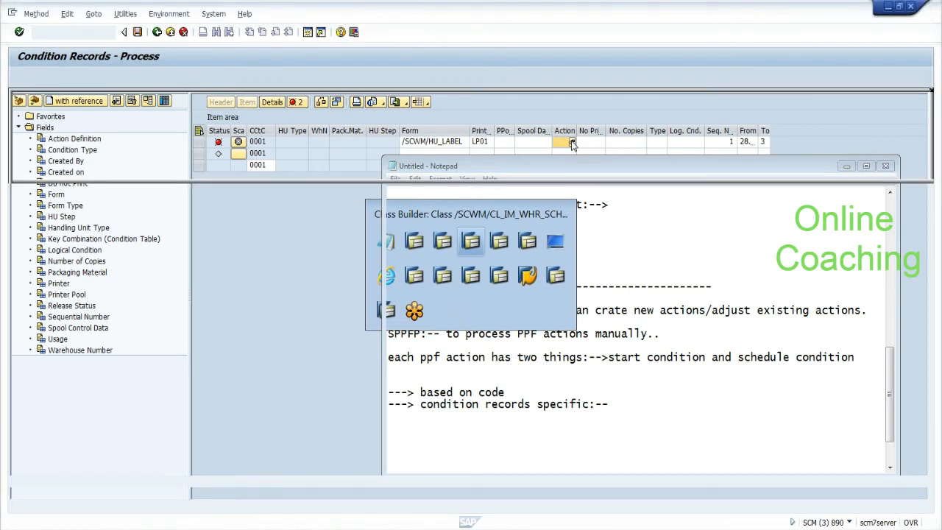
{"action": "key", "text": "alt+Tab"}
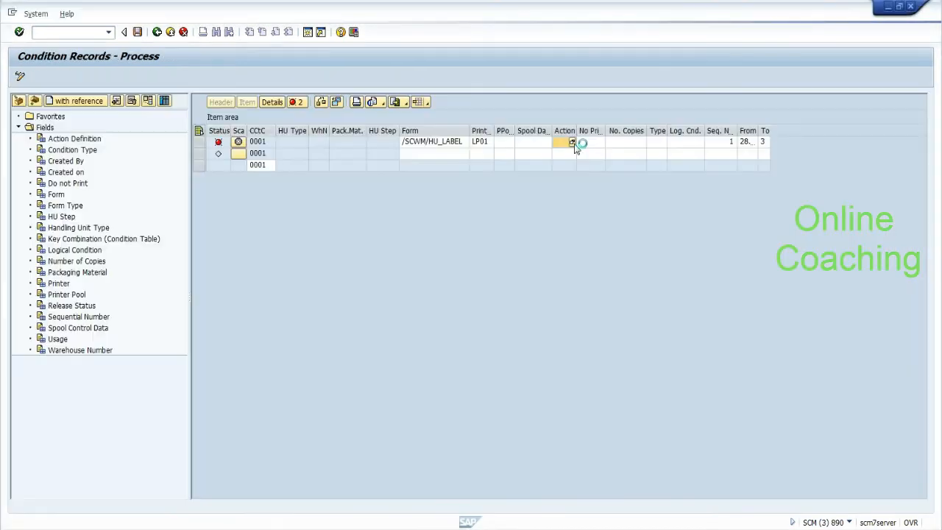
{"action": "left_click", "coordinate": [573, 142]}
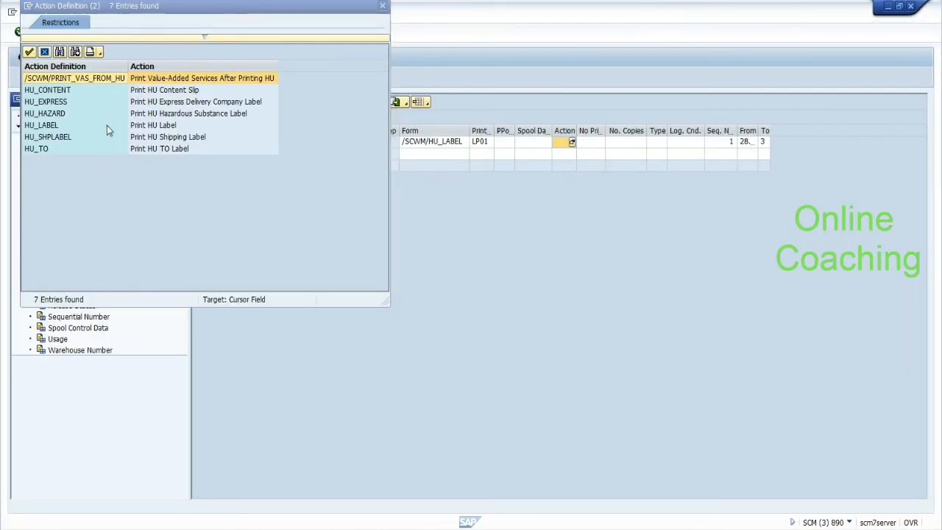
{"action": "left_click", "coordinate": [50, 128]}
{"action": "double_click", "coordinate": [50, 128]}
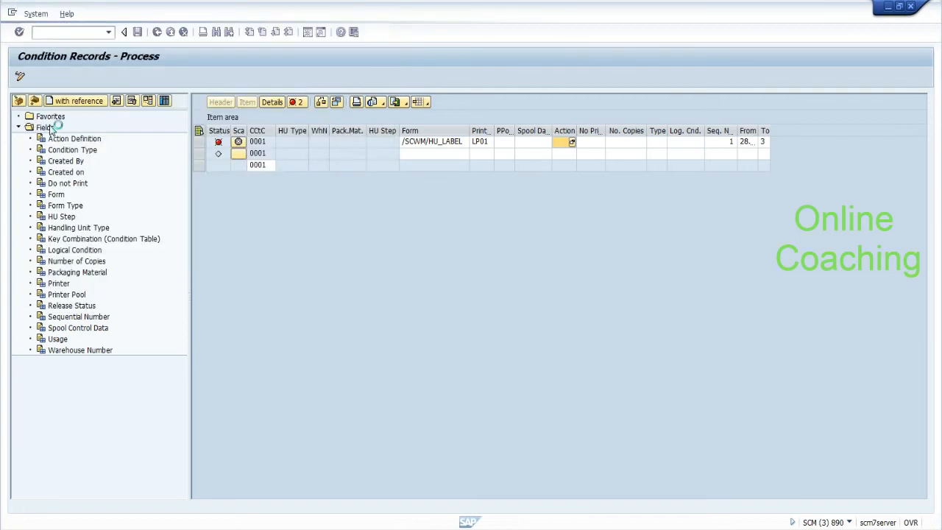
{"action": "left_click", "coordinate": [618, 143]}
{"action": "type", "text": "1"}
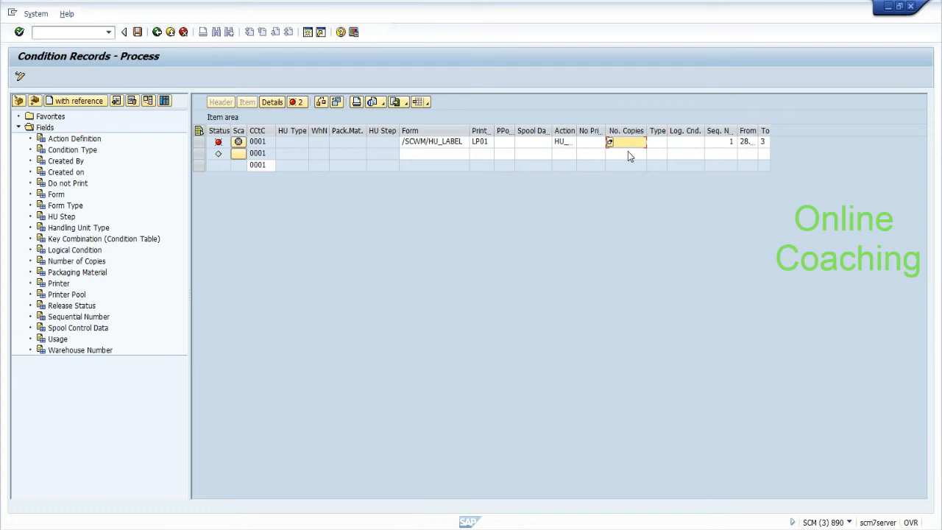
{"action": "left_click", "coordinate": [684, 143]}
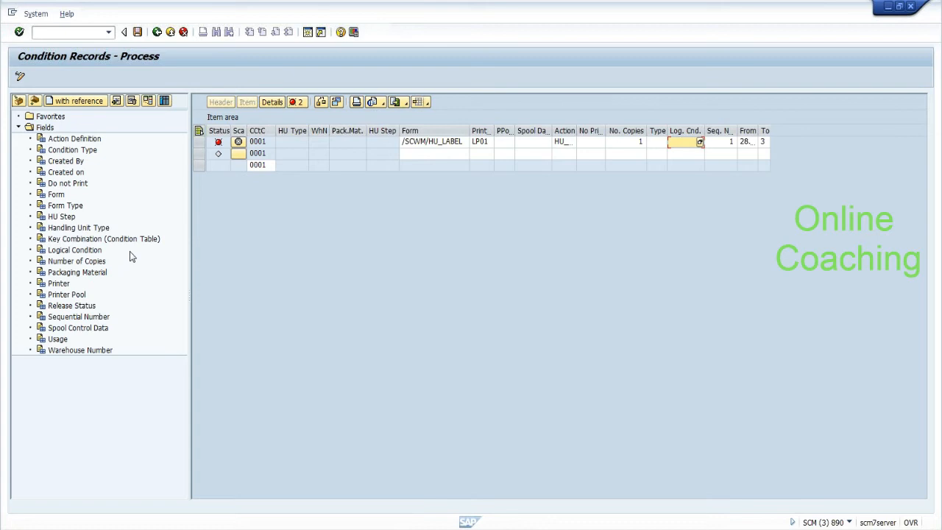
Step: On the /SCWM/HU_LABEL LP01 row, choose printer pool X and enter spool data FI
{"action": "left_click", "coordinate": [502, 141]}
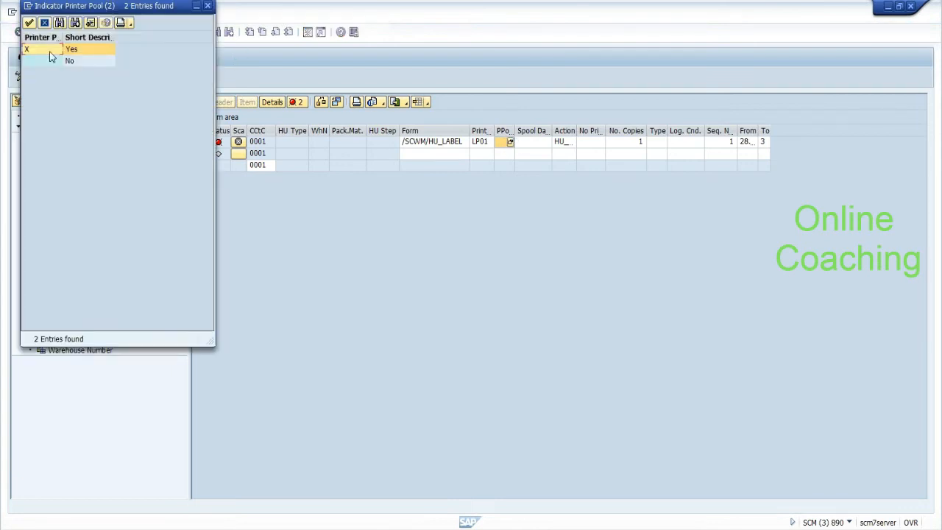
{"action": "double_click", "coordinate": [49, 51]}
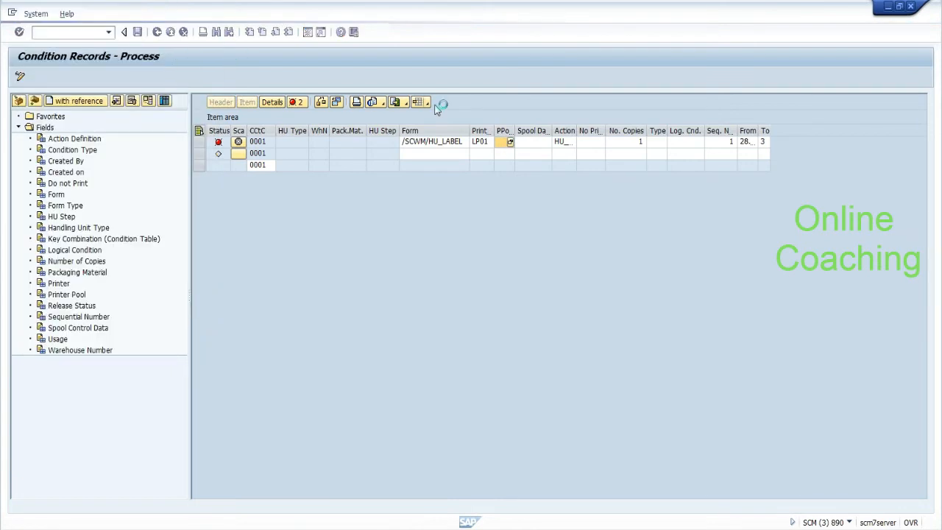
{"action": "left_click", "coordinate": [537, 145]}
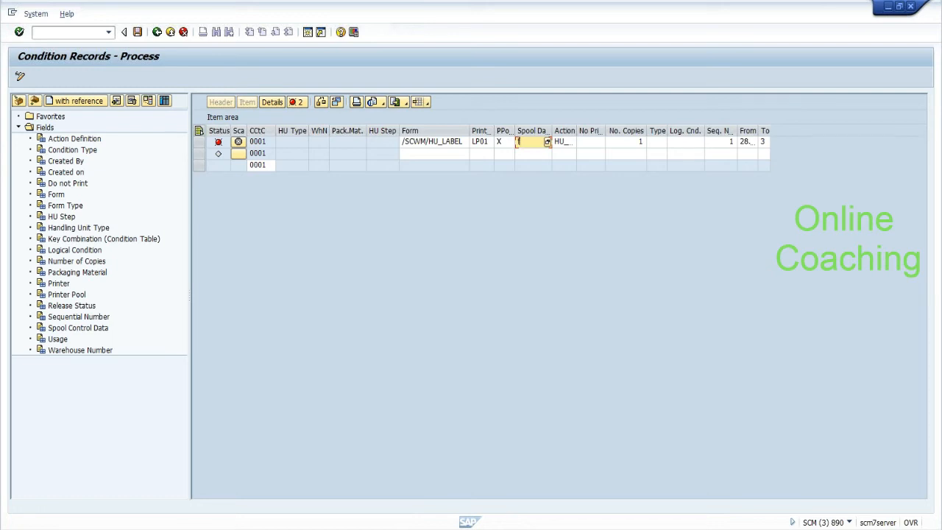
{"action": "type", "text": "fi"}
{"action": "key", "text": "Return"}
{"action": "left_click", "coordinate": [67, 34]}
{"action": "key", "text": "alt+Tab"}
{"action": "key", "text": "alt+Tab"}
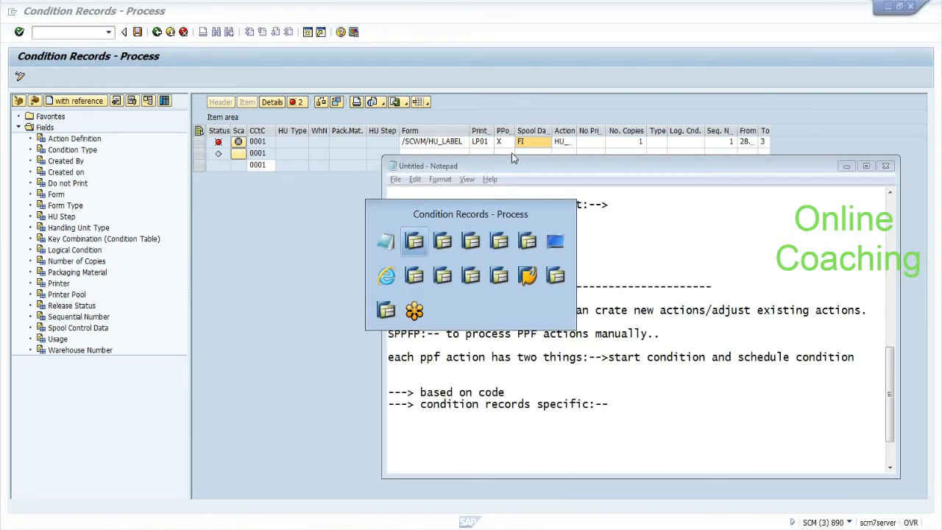
Step: Start the customizing implementation guide with /nspro
{"action": "left_click", "coordinate": [74, 33]}
{"action": "type", "text": "/nspro"}
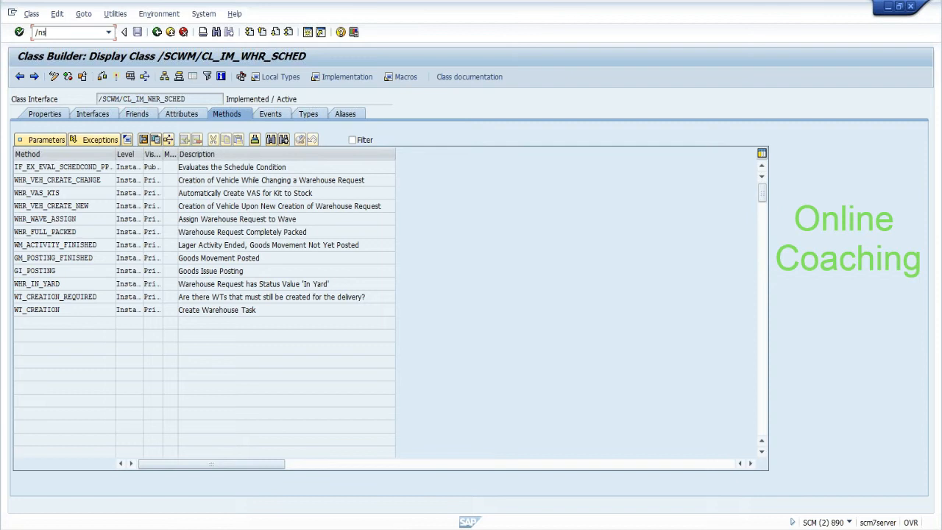
{"action": "key", "text": "Return"}
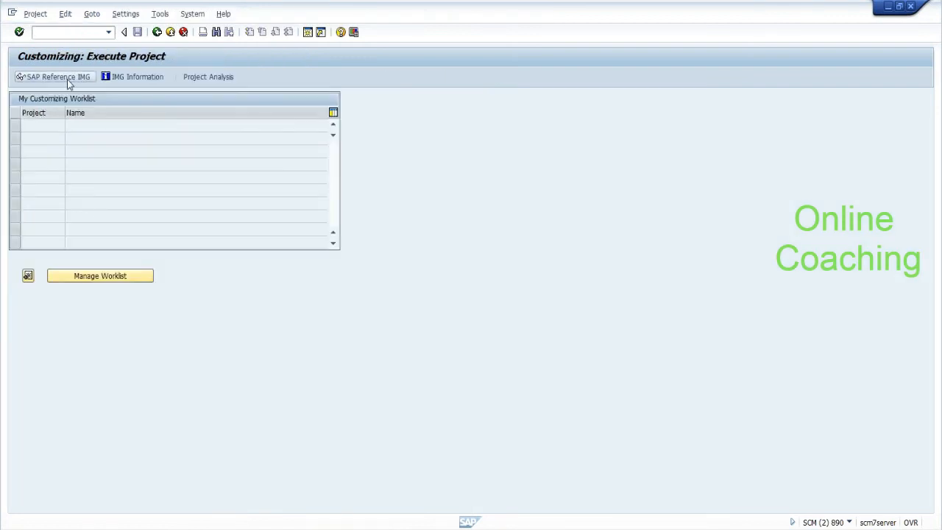
{"action": "key", "text": "alt+Tab"}
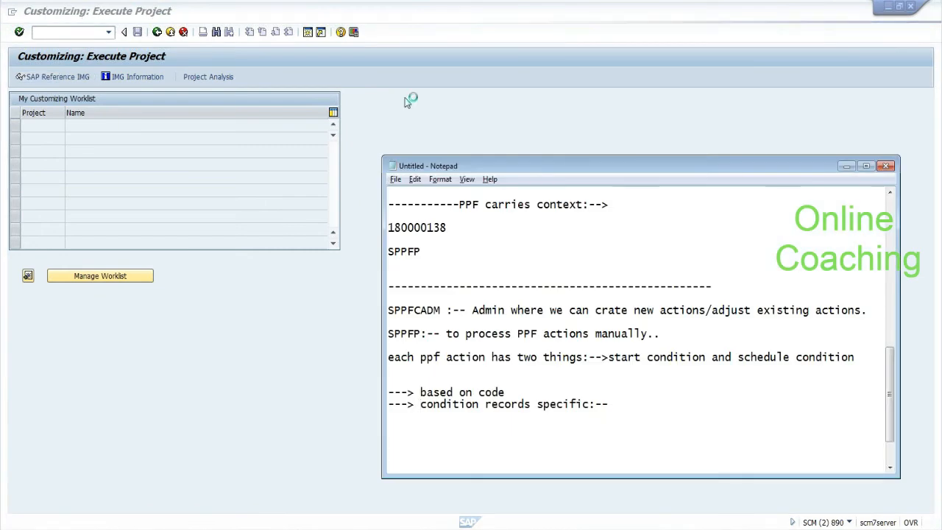
{"action": "key", "text": "alt+Tab"}
{"action": "key", "text": "alt+Tab"}
{"action": "key", "text": "alt+Tab"}
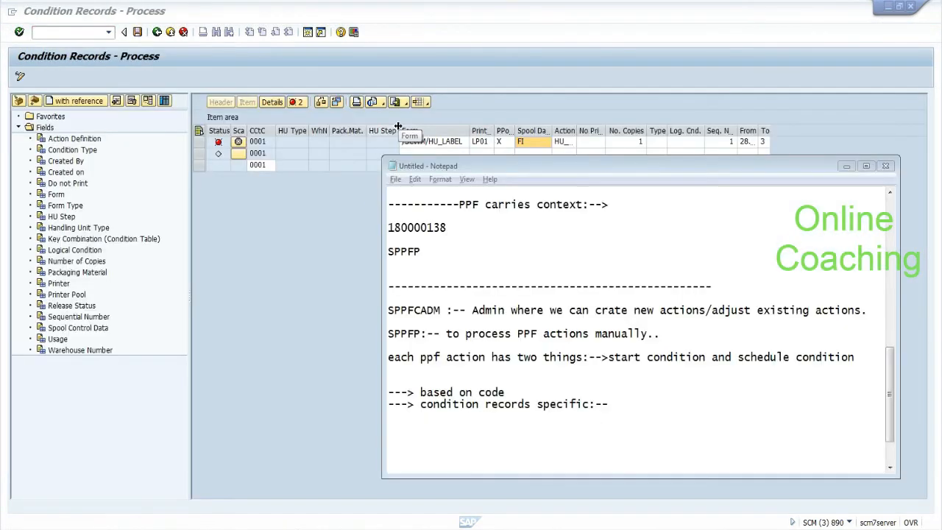
{"action": "key", "text": "alt+Tab"}
Step: Expand EWM > Cross-Process Settings > Handling Units > Basics > Print, then return to condition records
{"action": "left_click", "coordinate": [29, 189]}
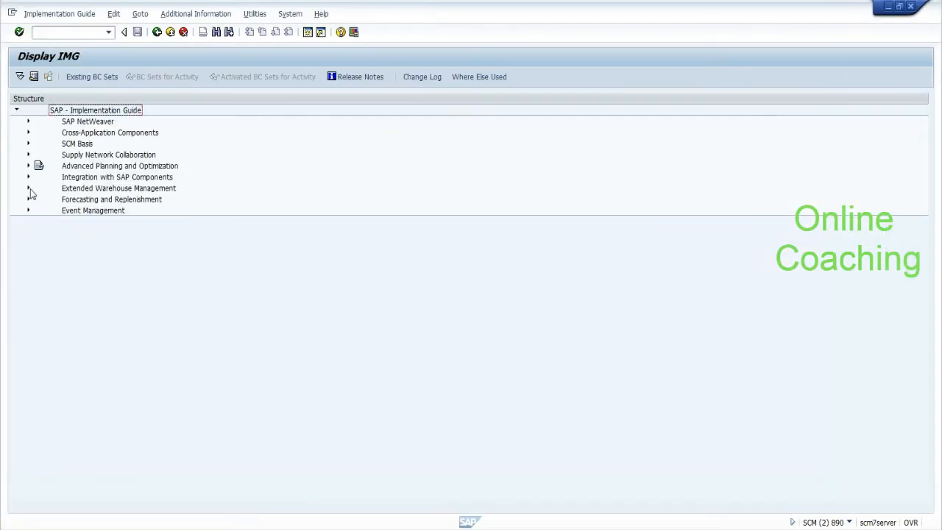
{"action": "left_click", "coordinate": [29, 189]}
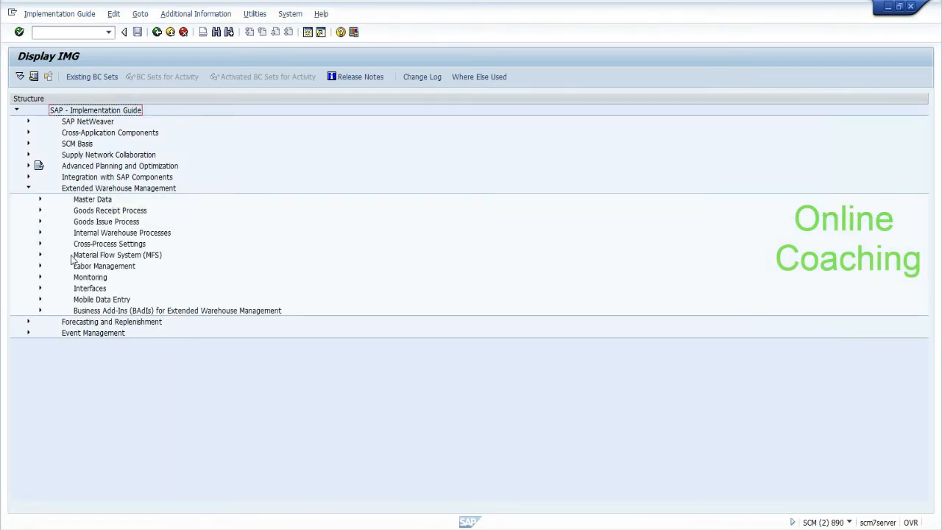
{"action": "left_click", "coordinate": [40, 244]}
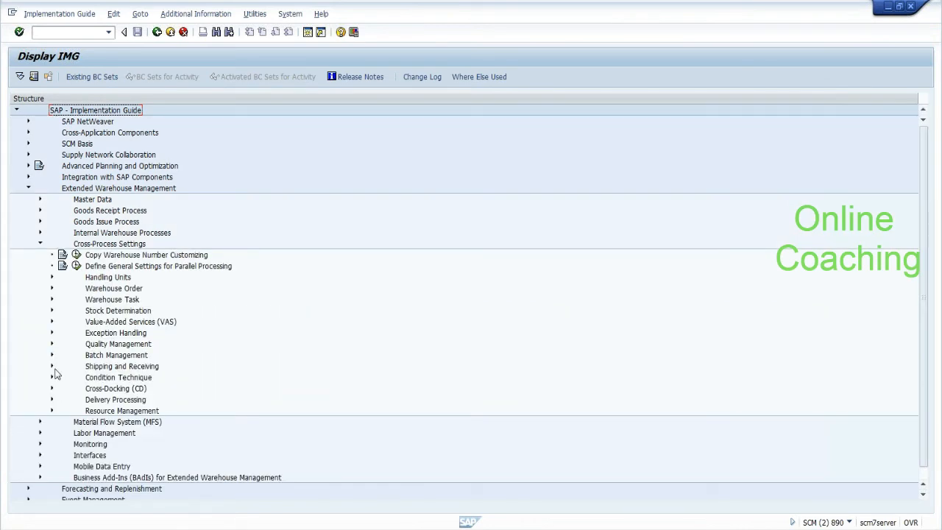
{"action": "left_click", "coordinate": [51, 278]}
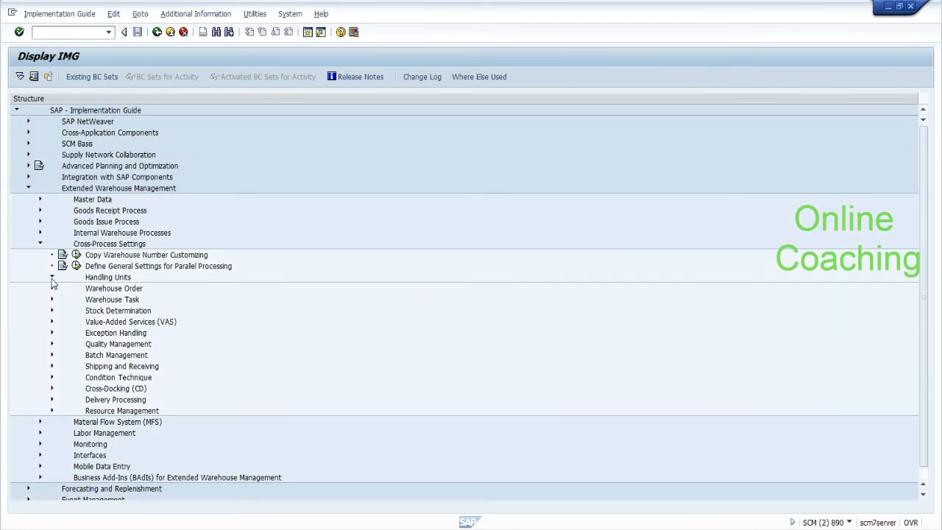
{"action": "left_click", "coordinate": [63, 288]}
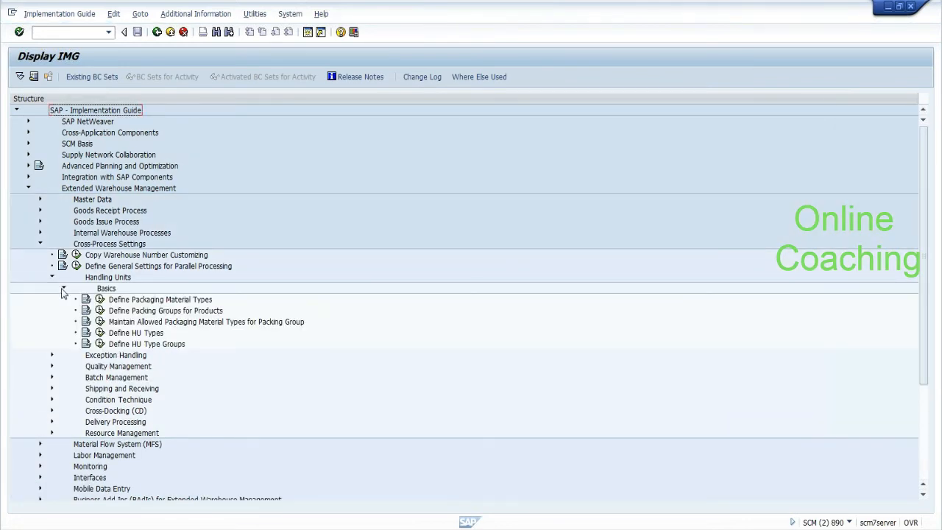
{"action": "left_click", "coordinate": [75, 388]}
{"action": "left_click", "coordinate": [75, 388]}
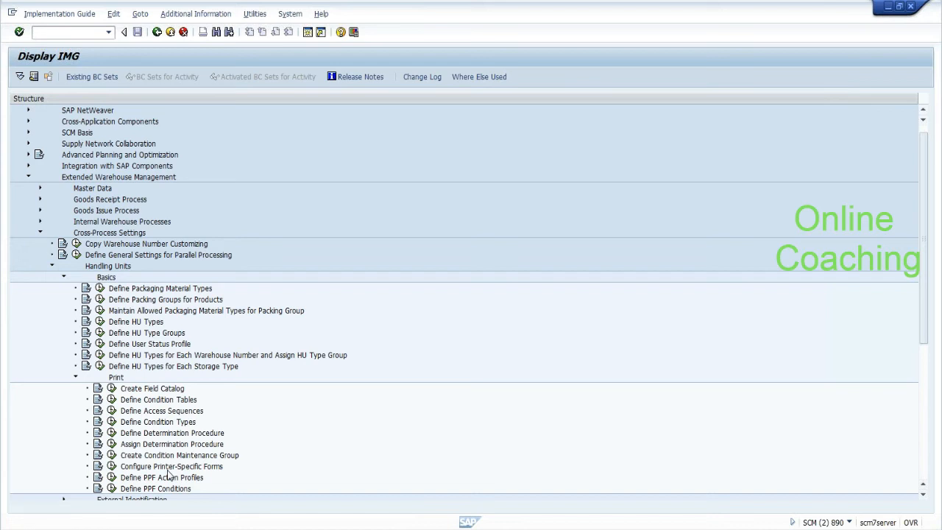
{"action": "key", "text": "alt+Tab"}
{"action": "key", "text": "alt+Tab"}
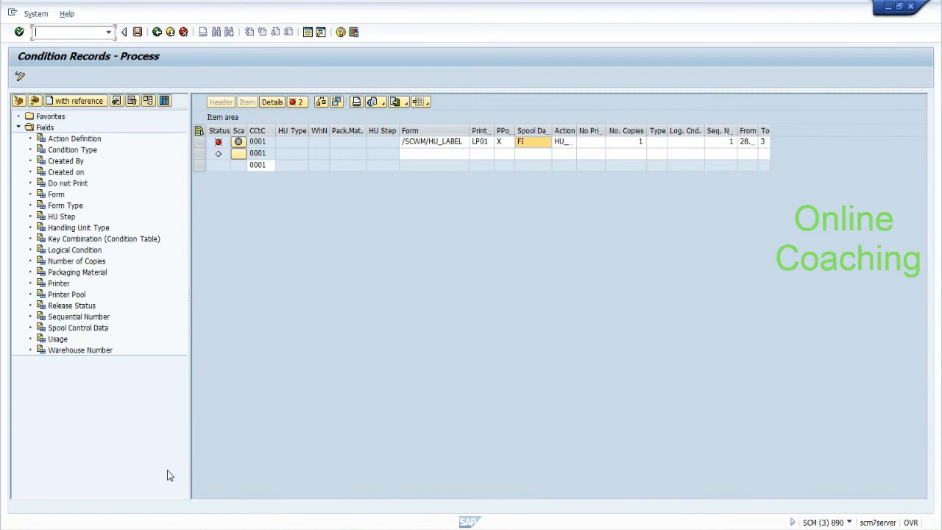
{"action": "left_click", "coordinate": [295, 142]}
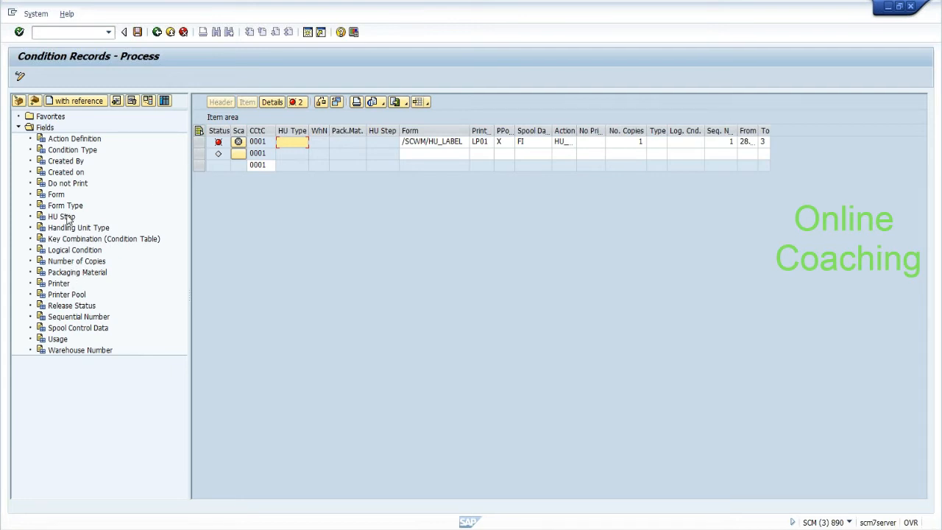
{"action": "left_click", "coordinate": [69, 351]}
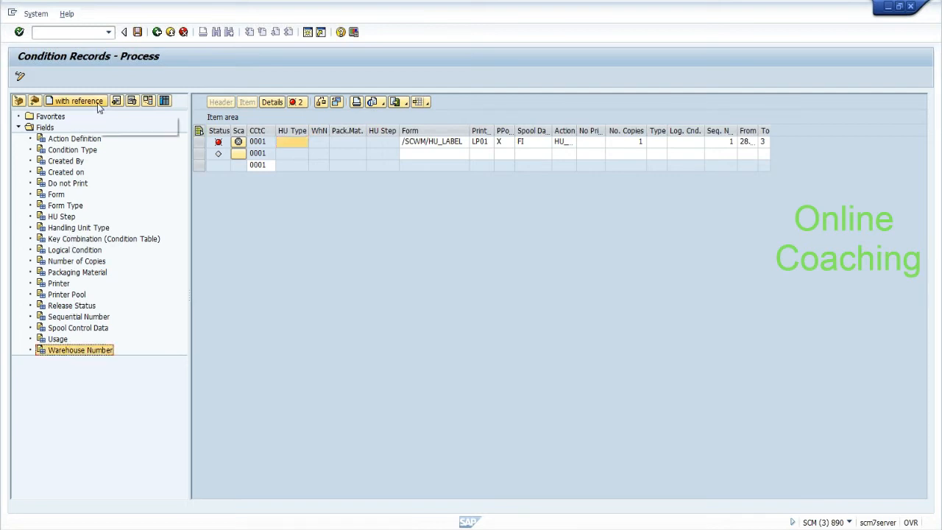
{"action": "left_click", "coordinate": [80, 150]}
{"action": "left_click", "coordinate": [260, 142]}
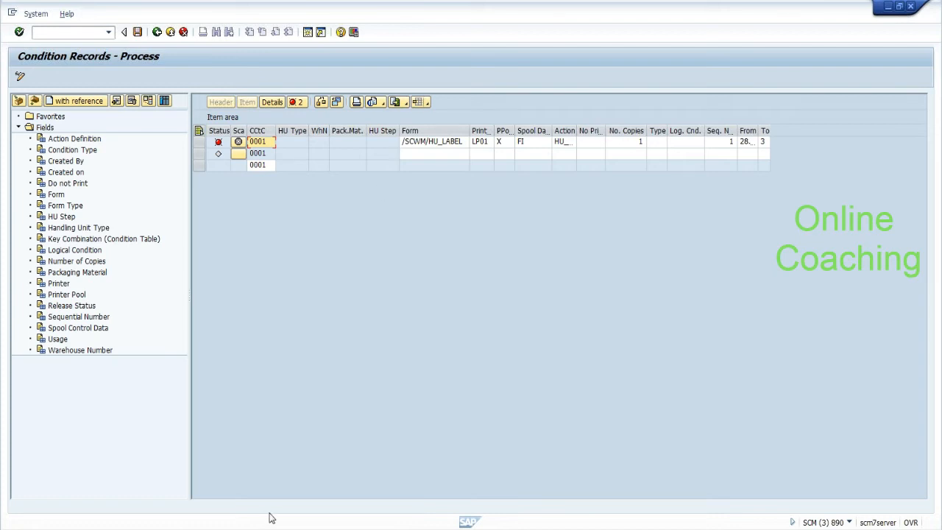
{"action": "left_click", "coordinate": [287, 529]}
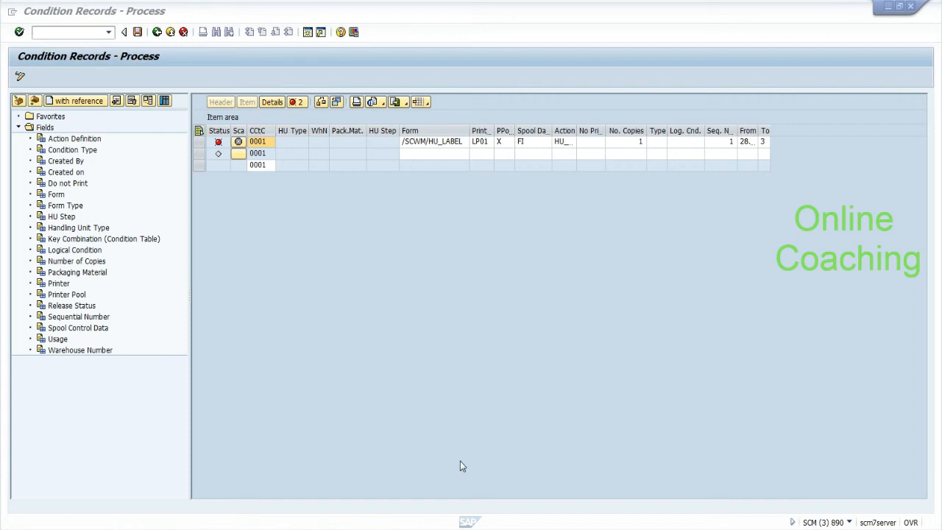
{"action": "mouse_move", "coordinate": [250, 529]}
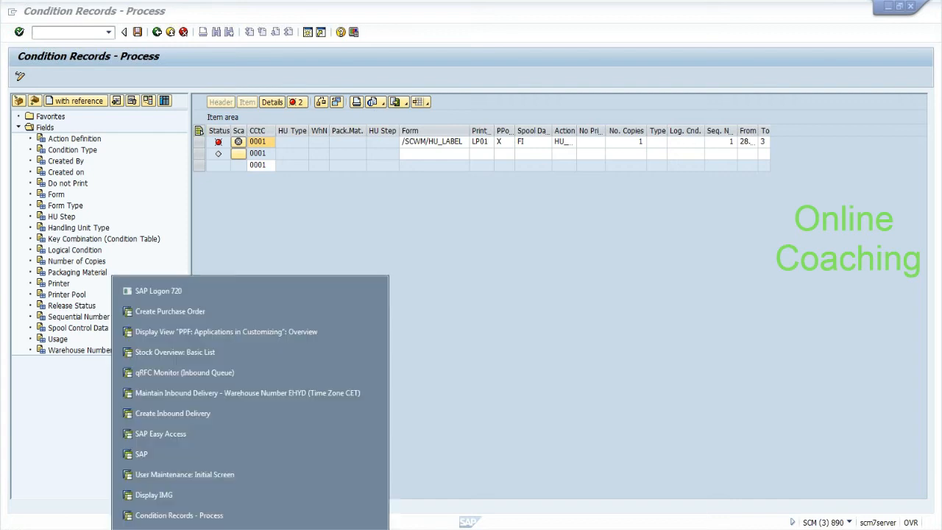
{"action": "left_click", "coordinate": [190, 295]}
{"action": "right_click", "coordinate": [175, 165]}
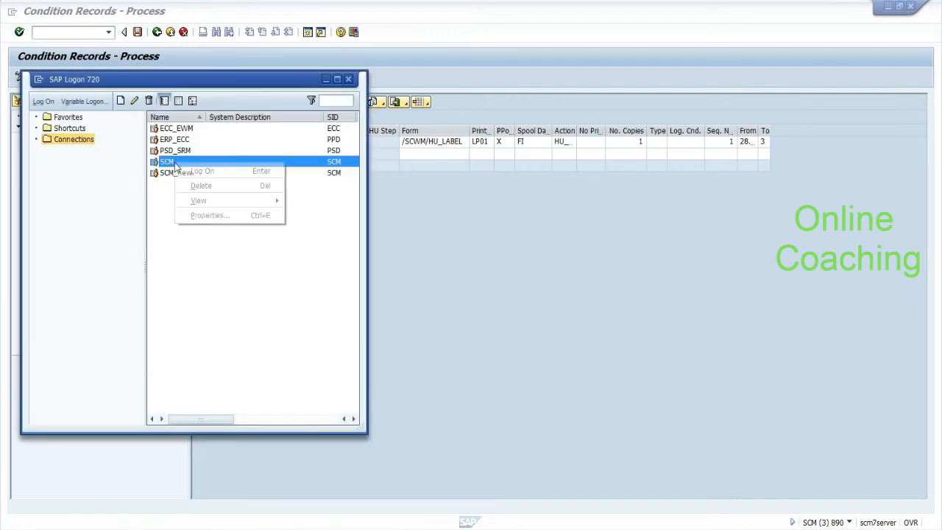
{"action": "left_click", "coordinate": [199, 216]}
{"action": "left_click_drag", "start_coordinate": [216, 241], "coordinate": [159, 242]}
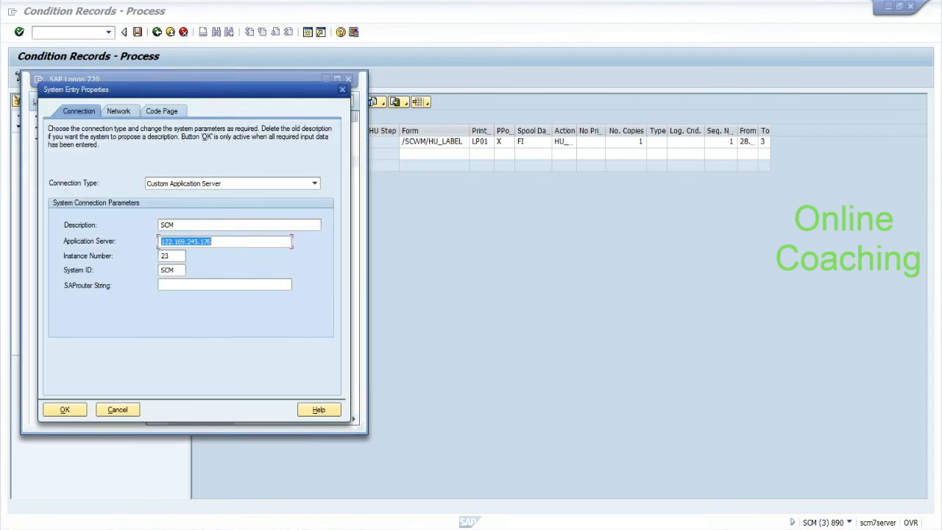
{"action": "left_click", "coordinate": [112, 413]}
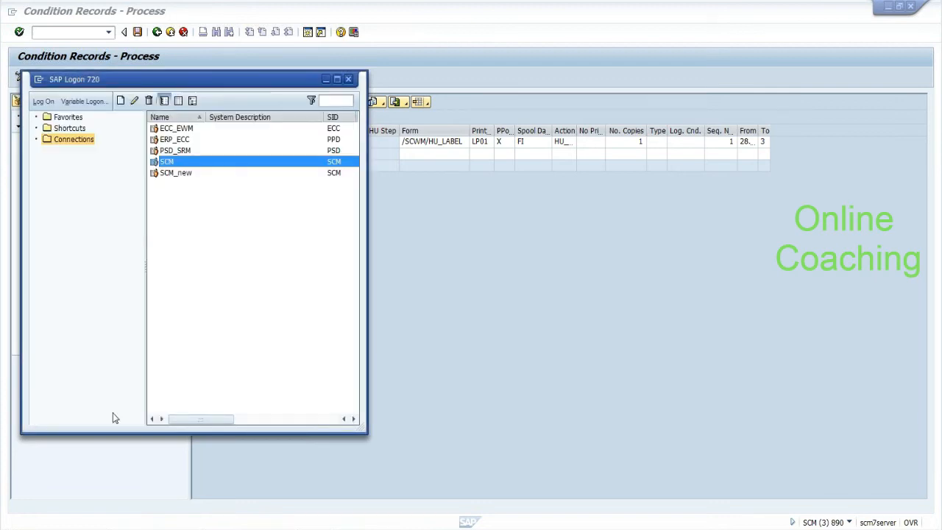
{"action": "right_click", "coordinate": [191, 128]}
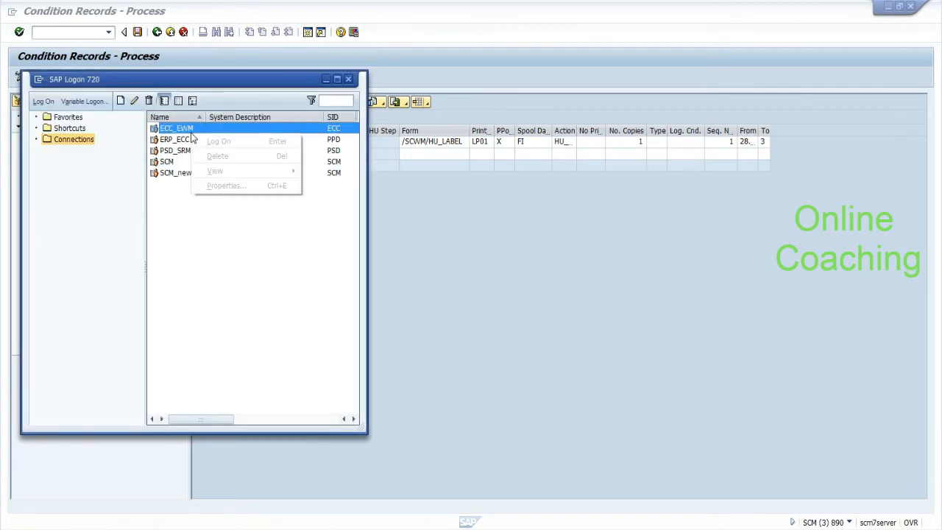
{"action": "left_click", "coordinate": [233, 188]}
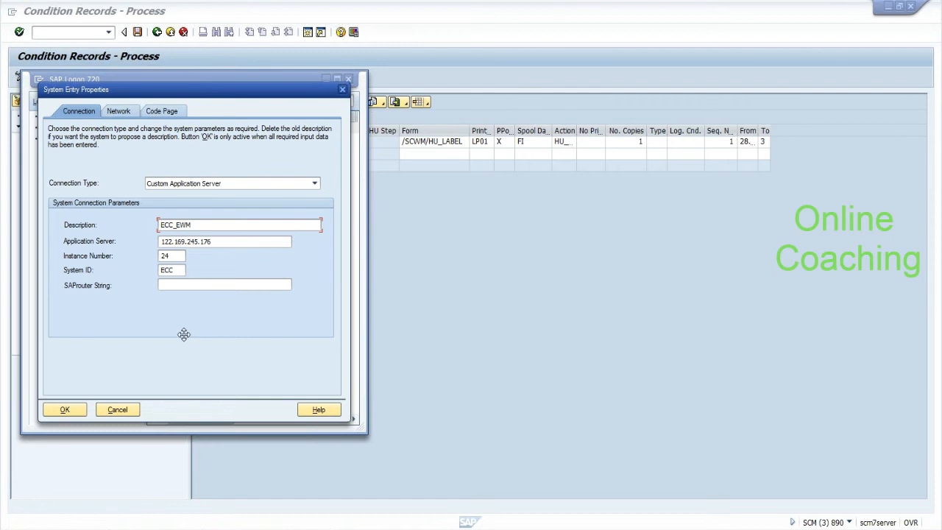
{"action": "left_click", "coordinate": [110, 417]}
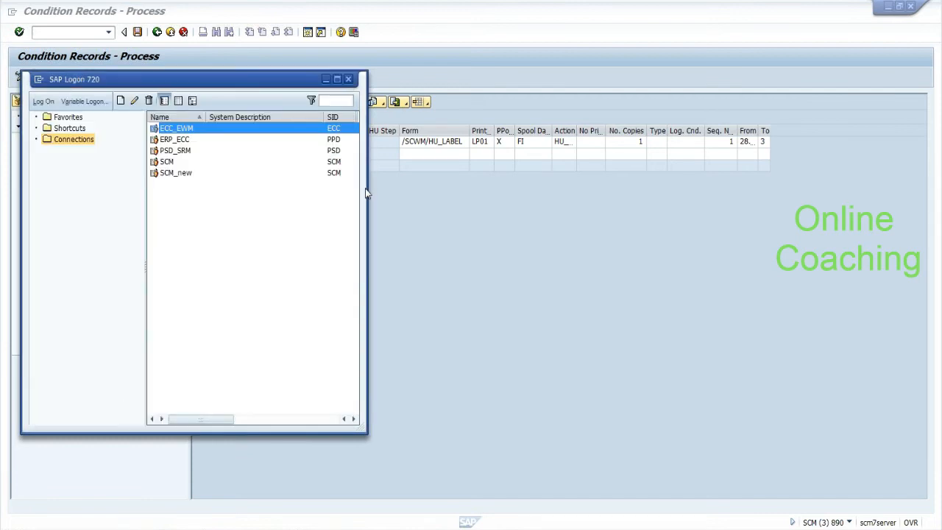
{"action": "left_click", "coordinate": [326, 80]}
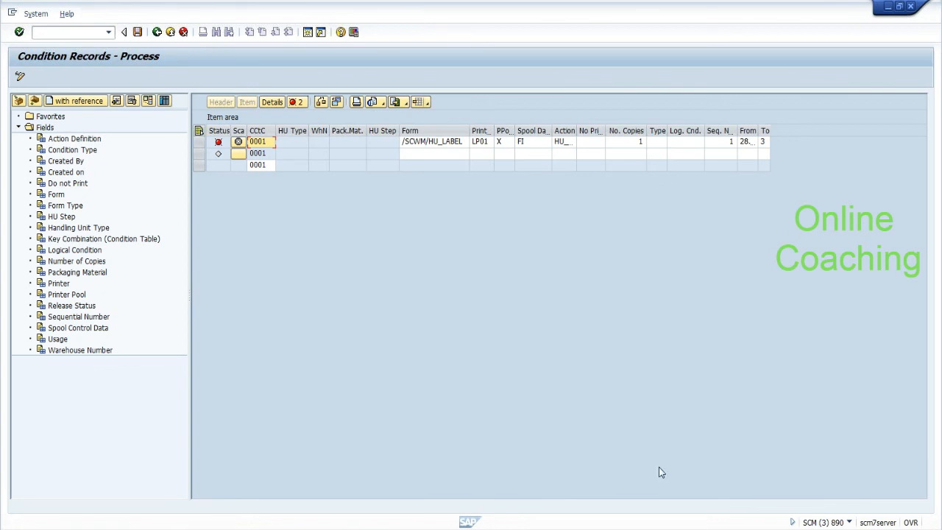
Step: Bring the Notepad notes forward and add a long dashed arrow line under 'condition records specific:--'
{"action": "left_click", "coordinate": [440, 515]}
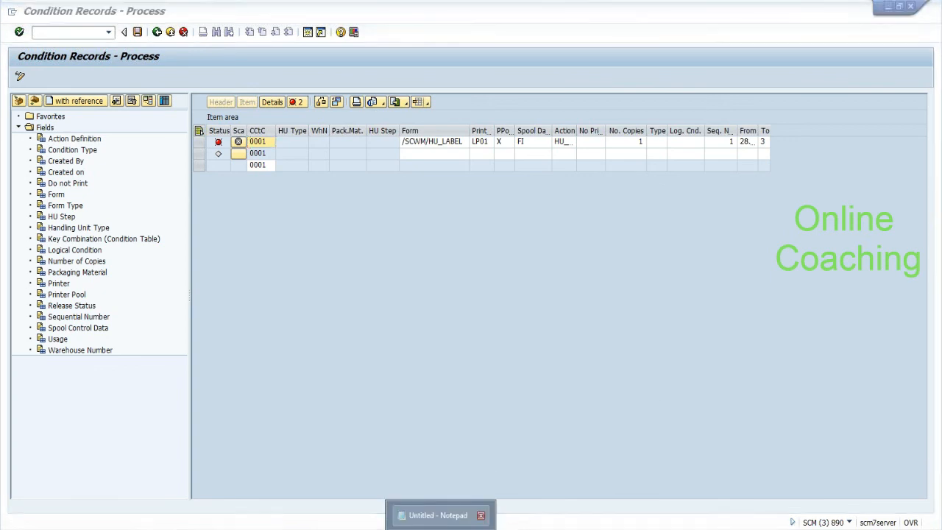
{"action": "key", "text": "Return"}
{"action": "key", "text": "Return"}
{"action": "type", "text": "-"}
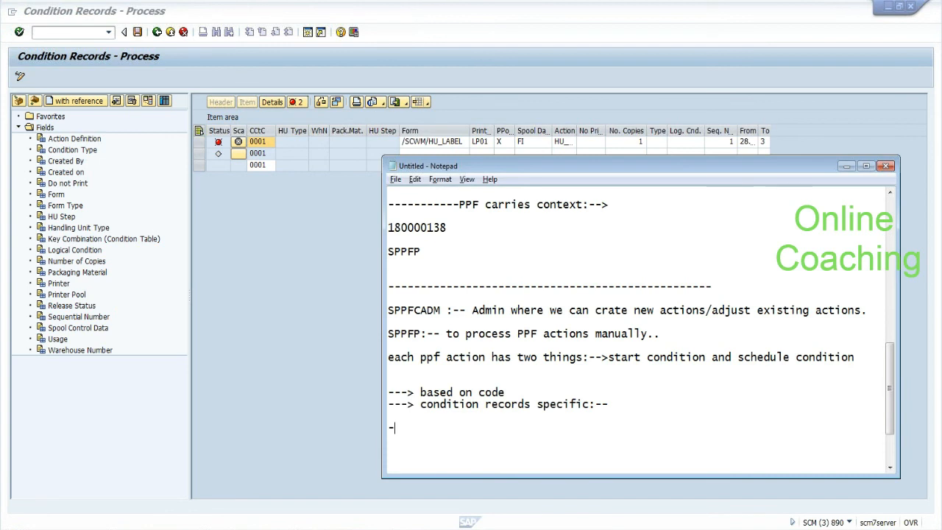
{"action": "type", "text": "--------------------------------------------->"}
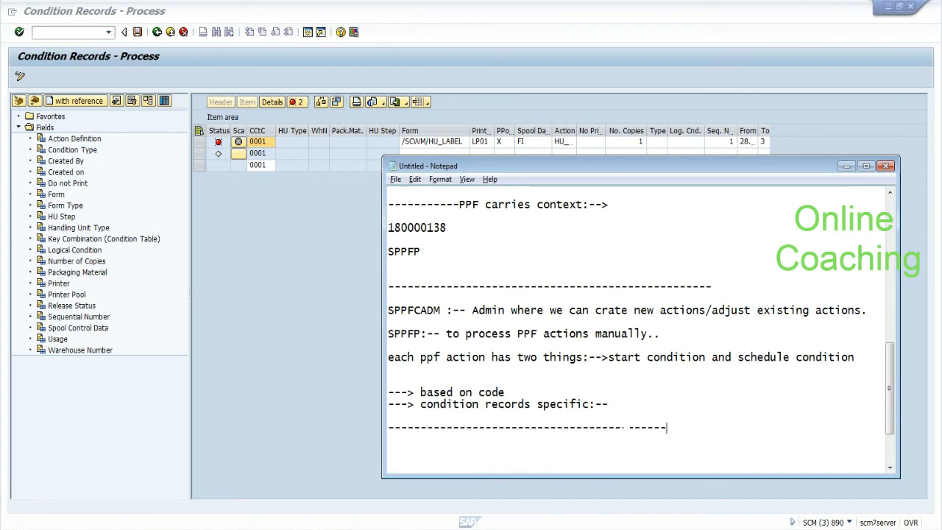
{"action": "key", "text": "Return"}
{"action": "key", "text": "Return"}
Step: Shift the notes window left and type the heading 'process type:-->' below the arrow line
{"action": "left_click_drag", "start_coordinate": [647, 174], "coordinate": [387, 81]}
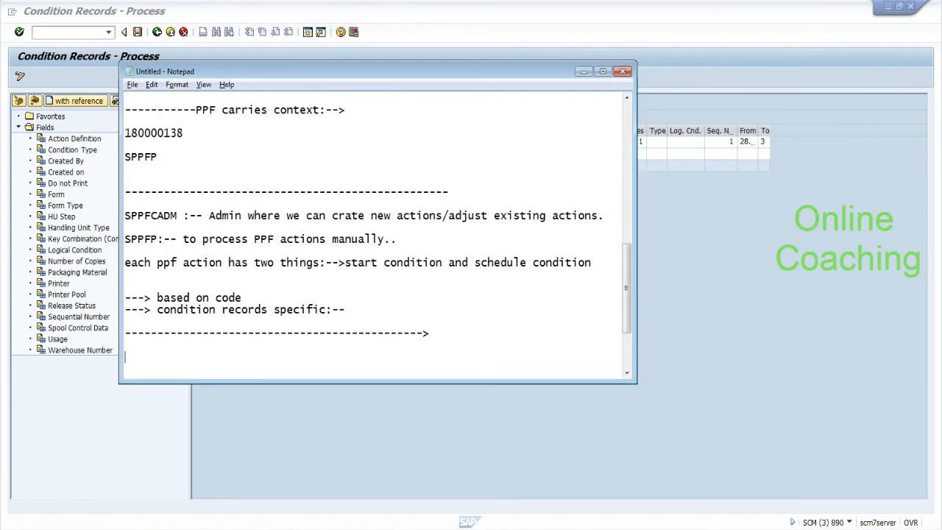
{"action": "left_click_drag", "start_coordinate": [625, 281], "coordinate": [625, 311]}
{"action": "type", "text": "proc"}
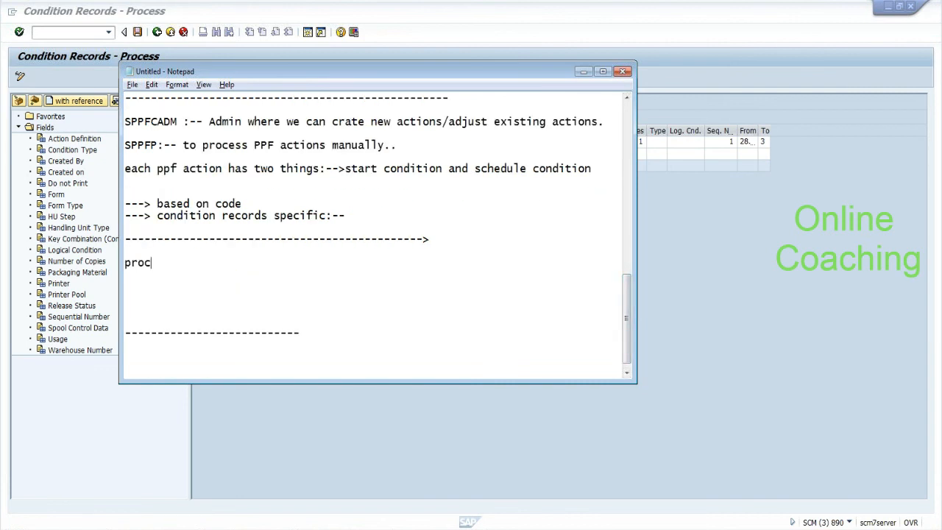
{"action": "type", "text": "ess type:-->"}
Step: Return focus to the SAP Condition Records screen behind the notes
{"action": "left_click", "coordinate": [810, 53]}
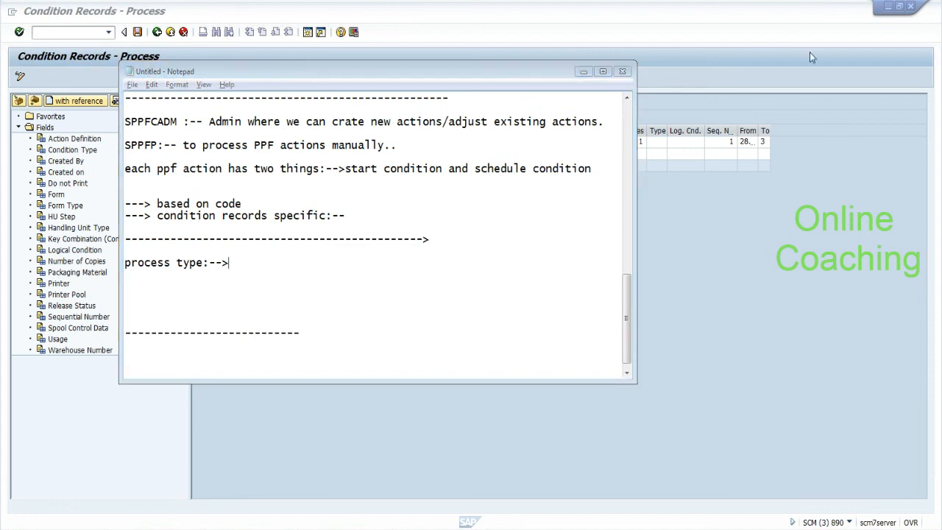